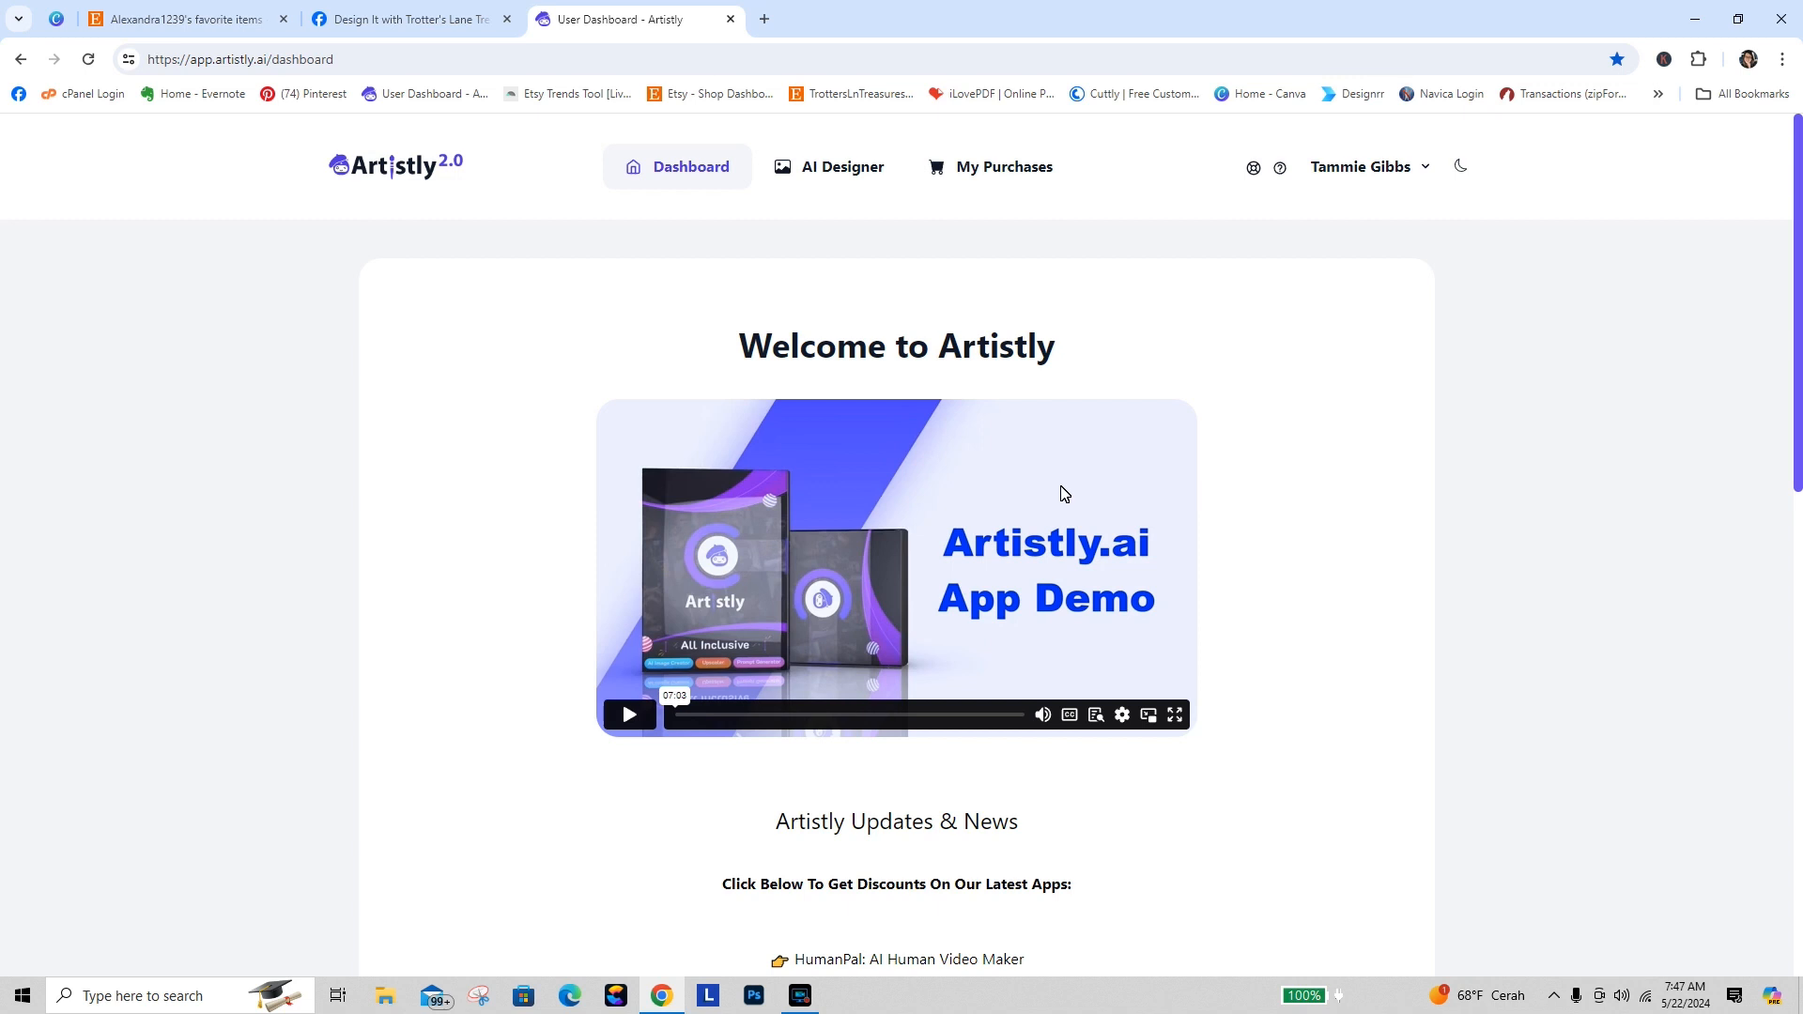
Step: In the AI image designer, enter the prompt "clipart, a bouquet of mixed florals and eucalyptus, isolated against a white backgroud"
left_click(845, 169)
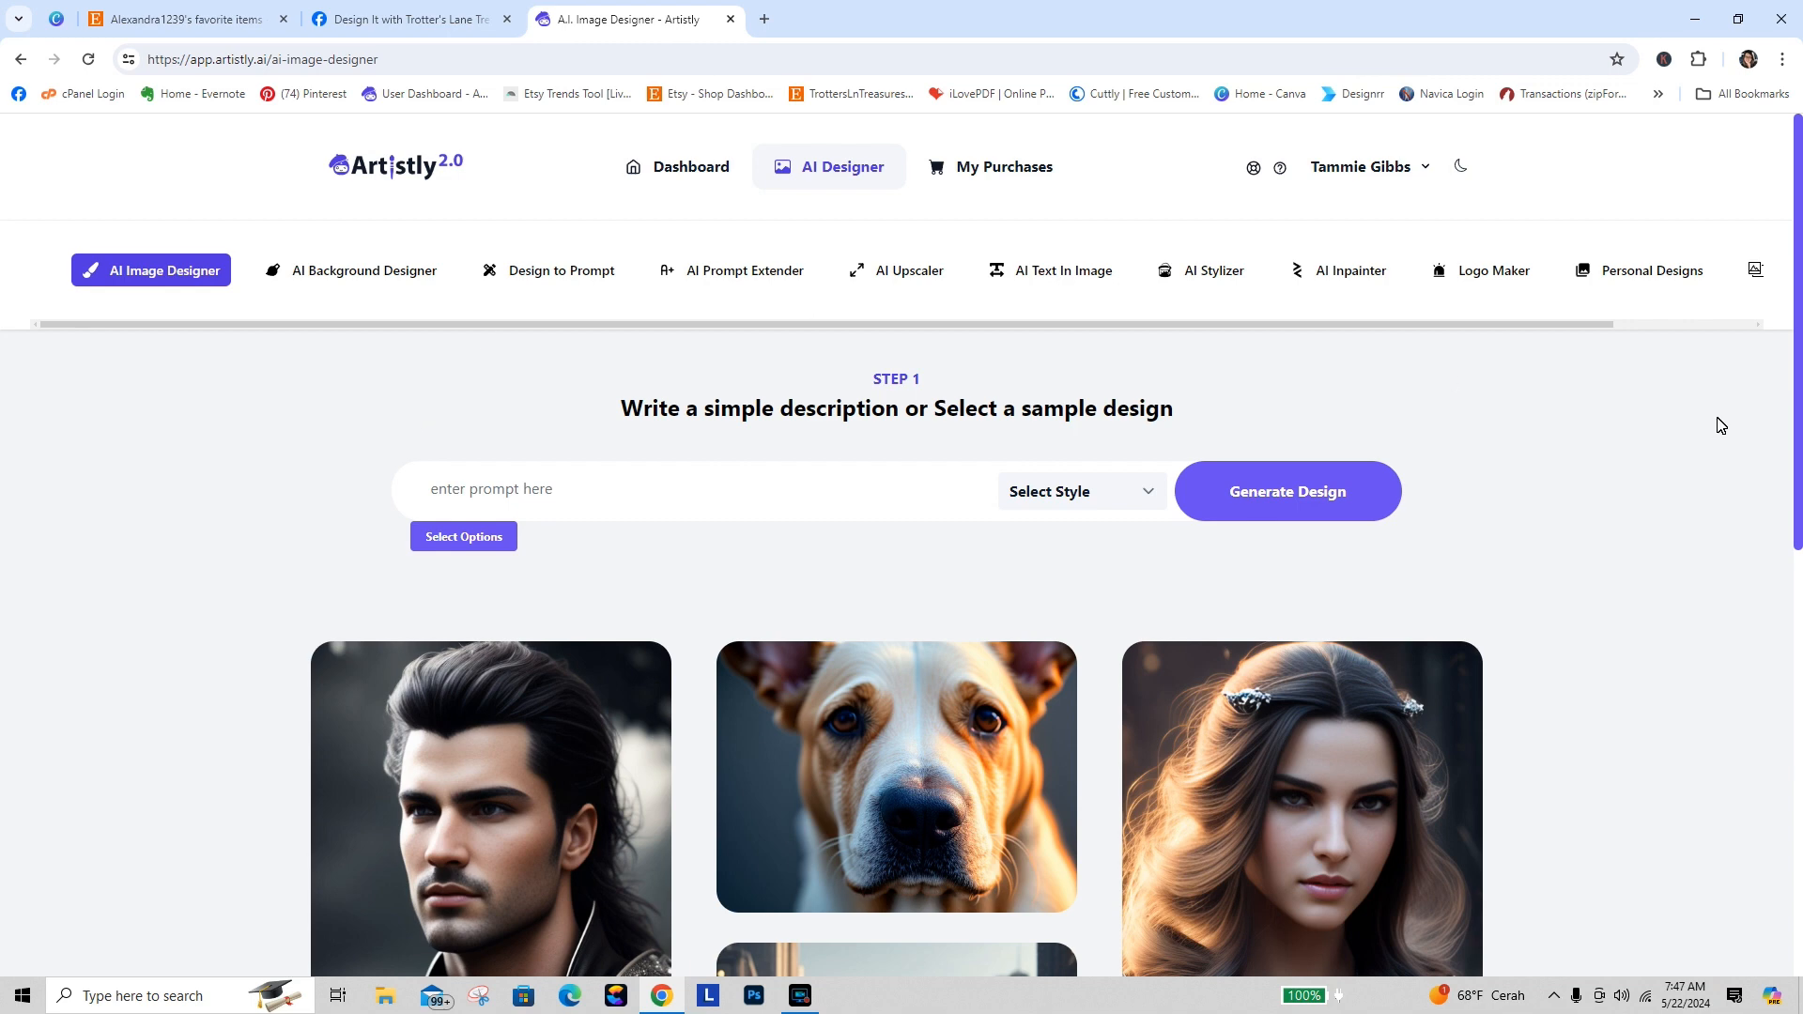
left_click(707, 498)
left_click(357, 484)
left_click(438, 497)
type("ch")
type("ipart, ")
type("a bouquet o")
type("f ")
type("mi")
type("xed ")
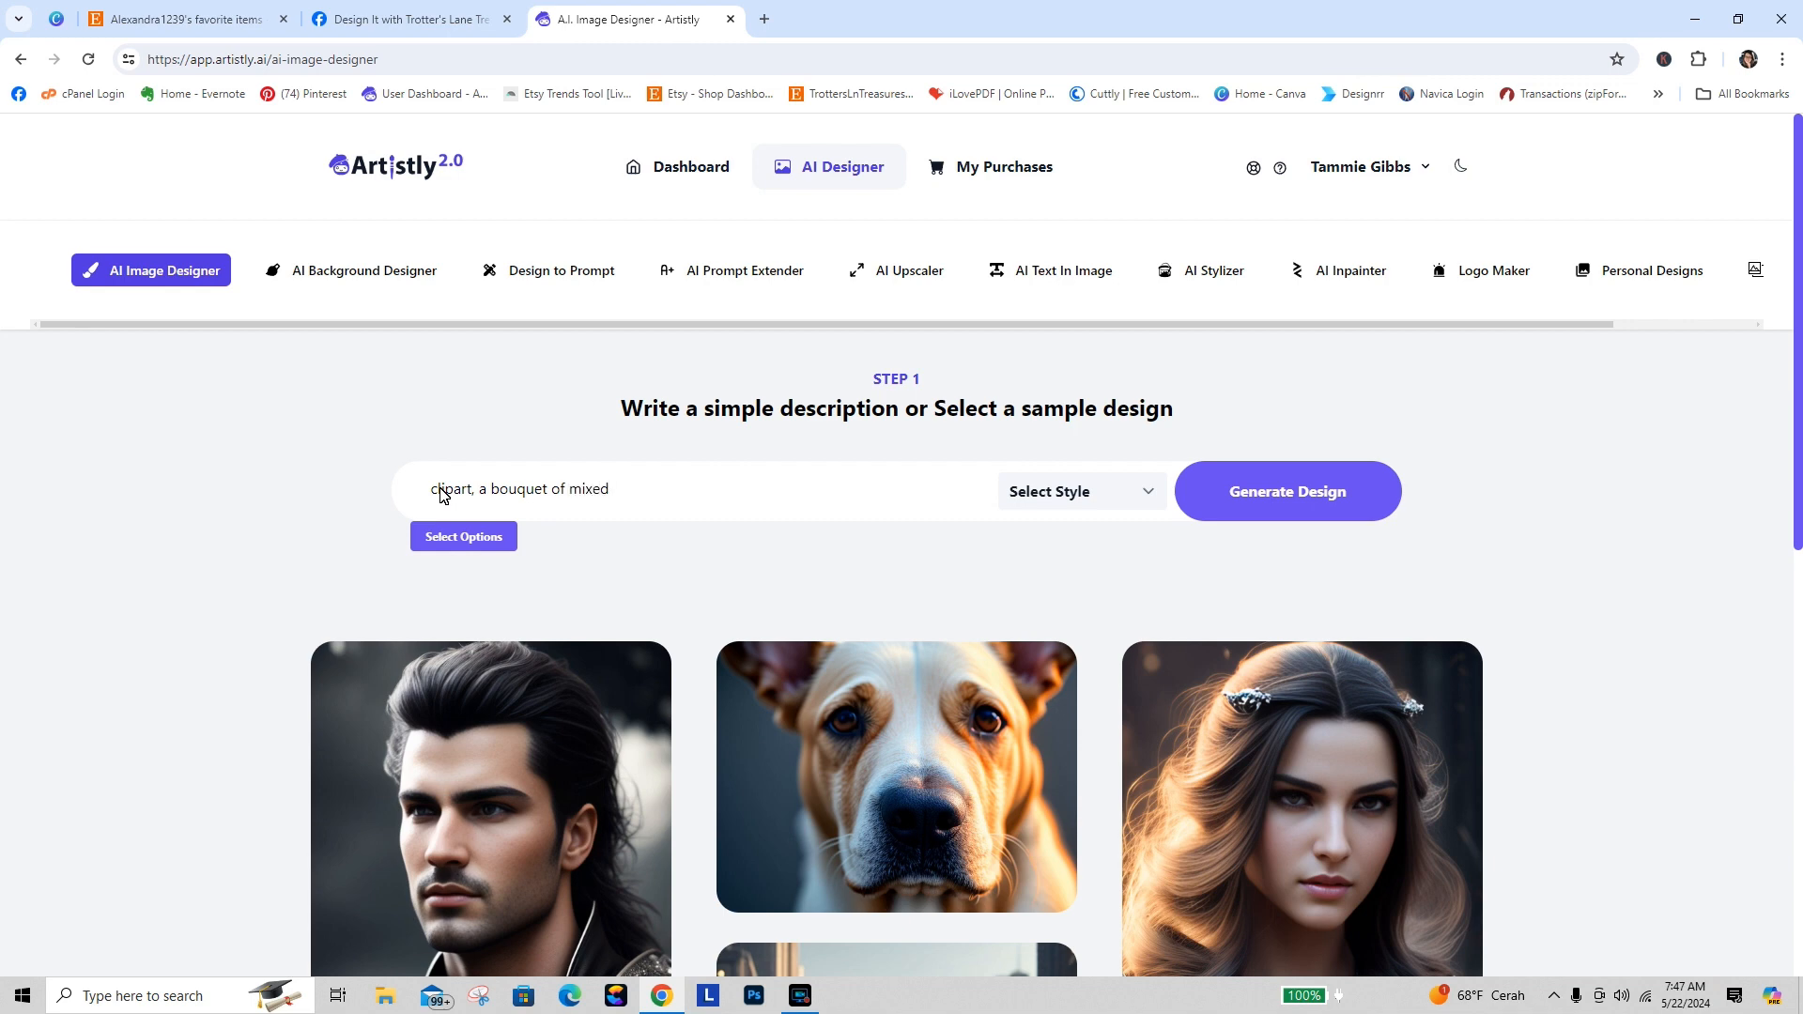
type("florals and eucalyptus, isolated against")
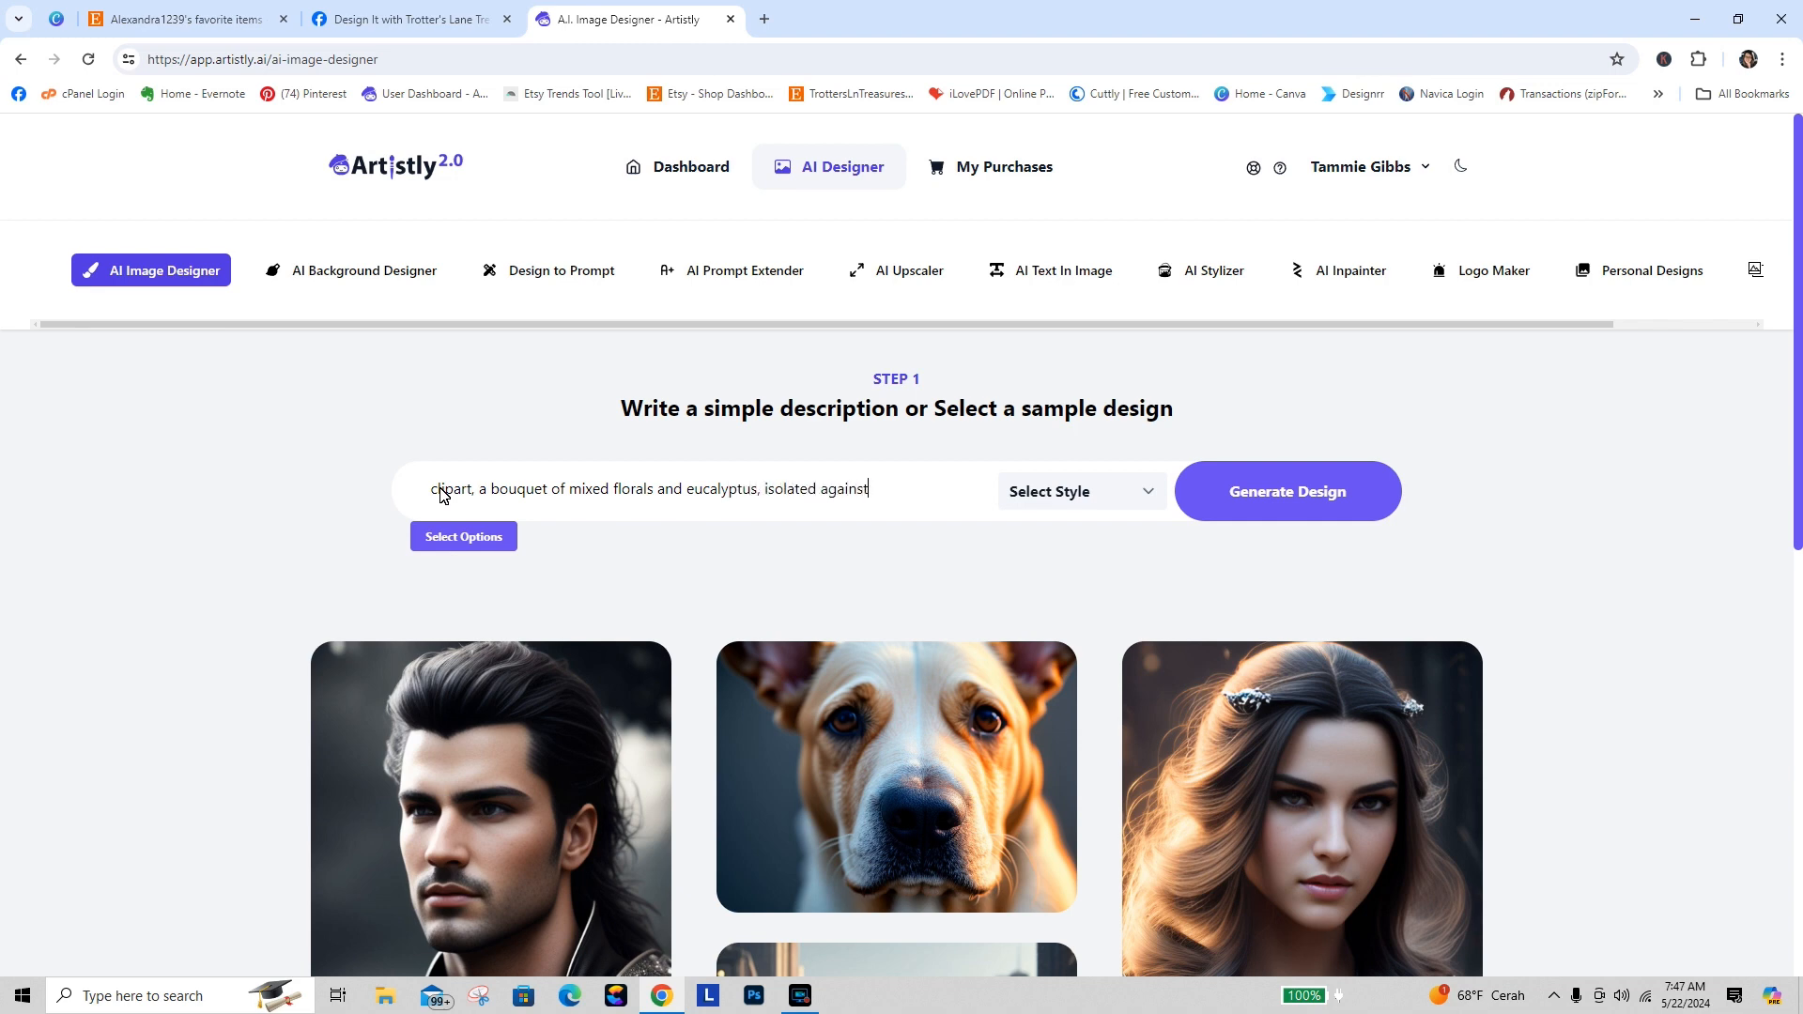
type(" a white backgroud")
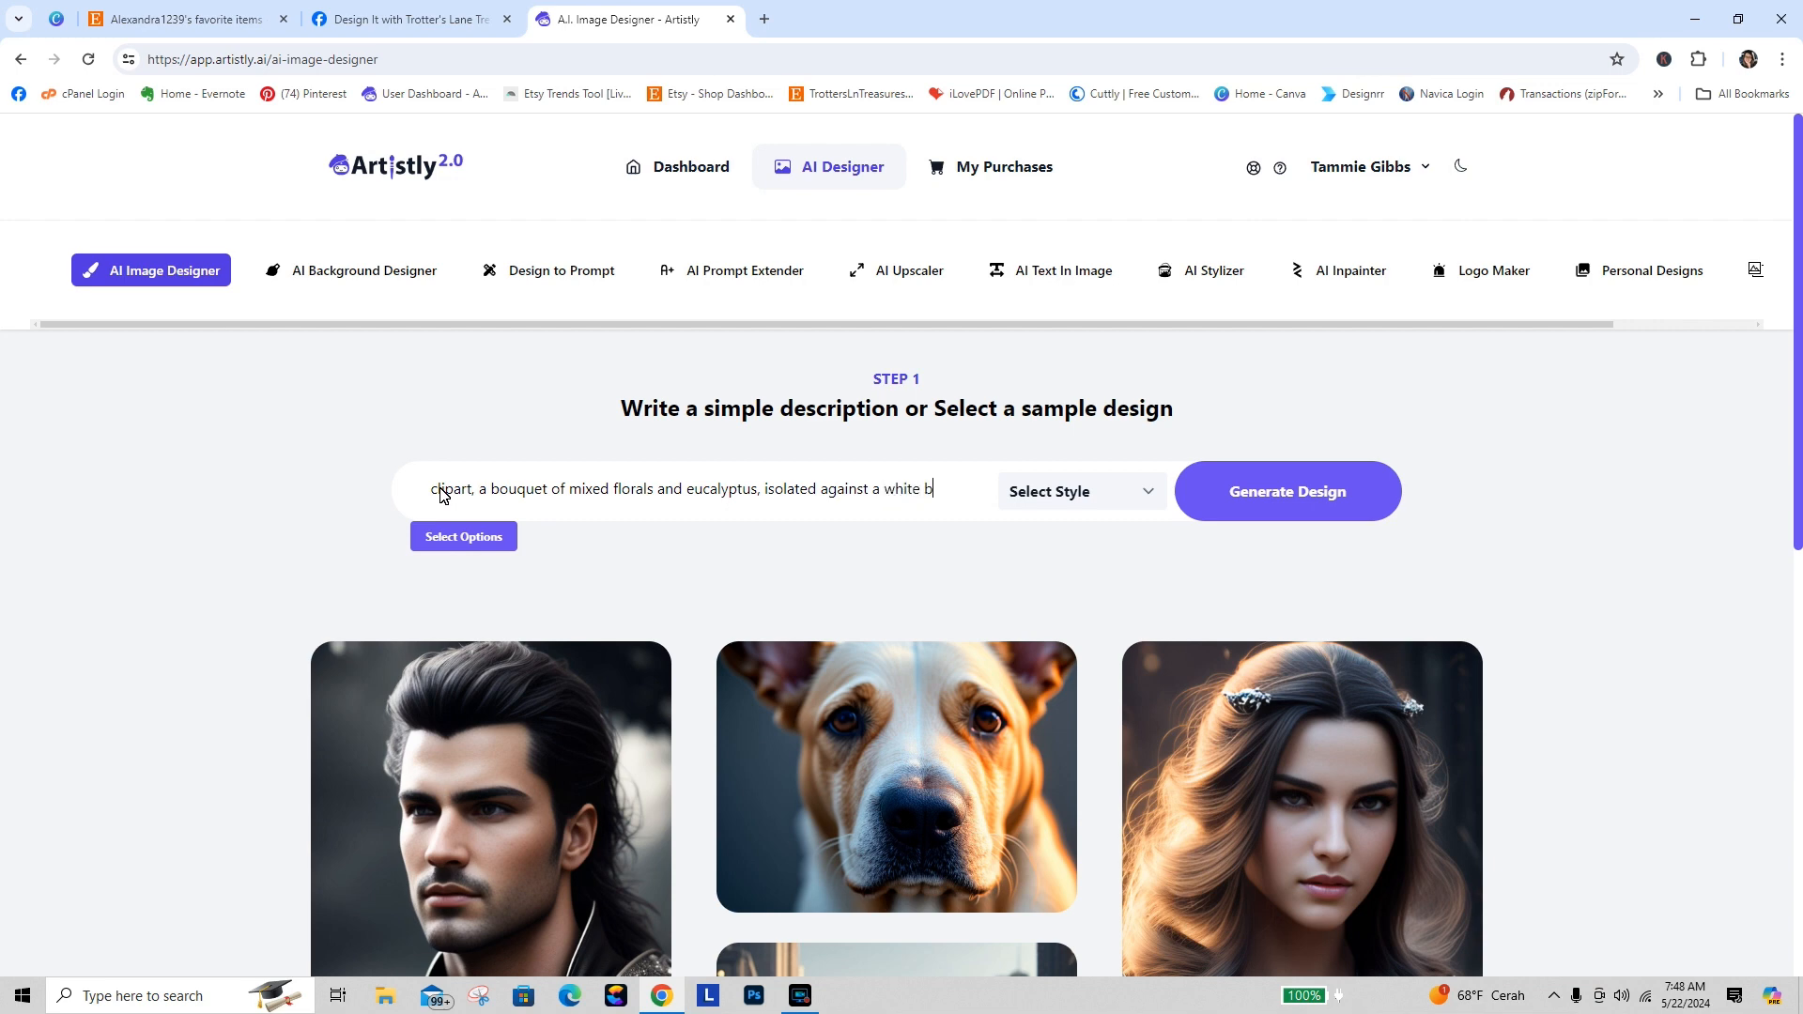
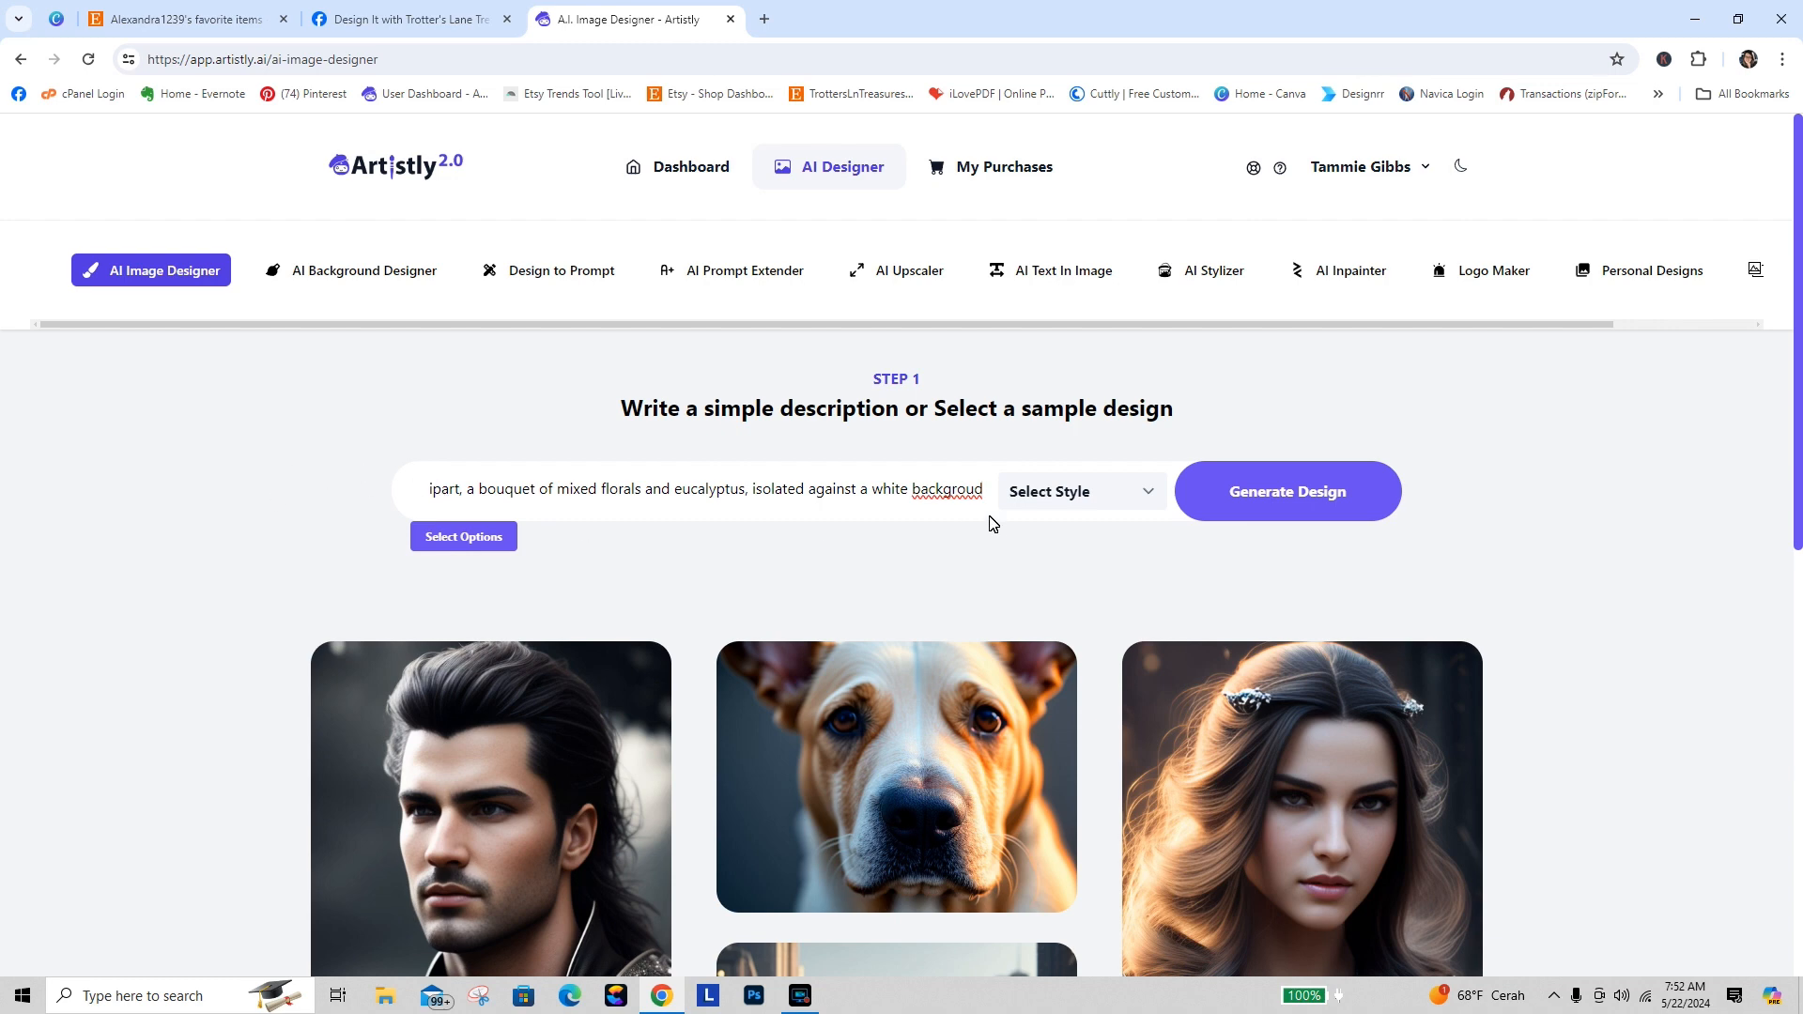
Step: Generate the design in the Watercolor style and make the resulting bouquet private
left_click(1067, 493)
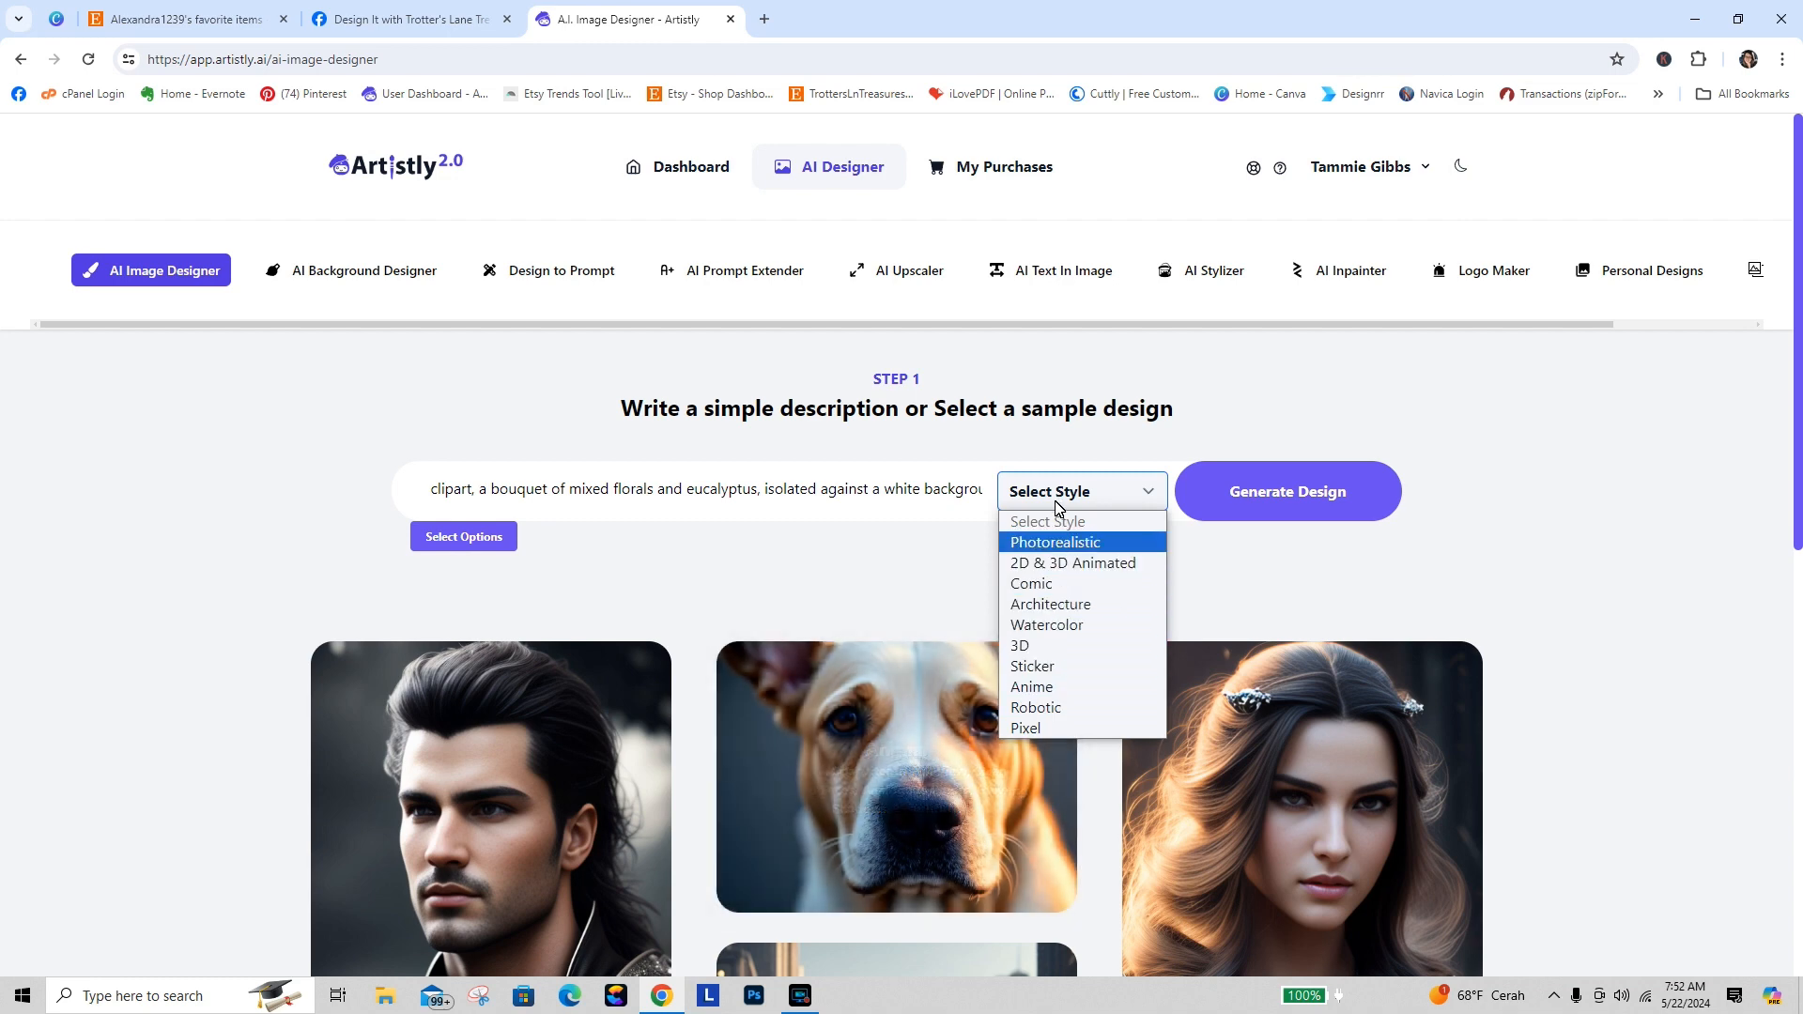
left_click(1060, 626)
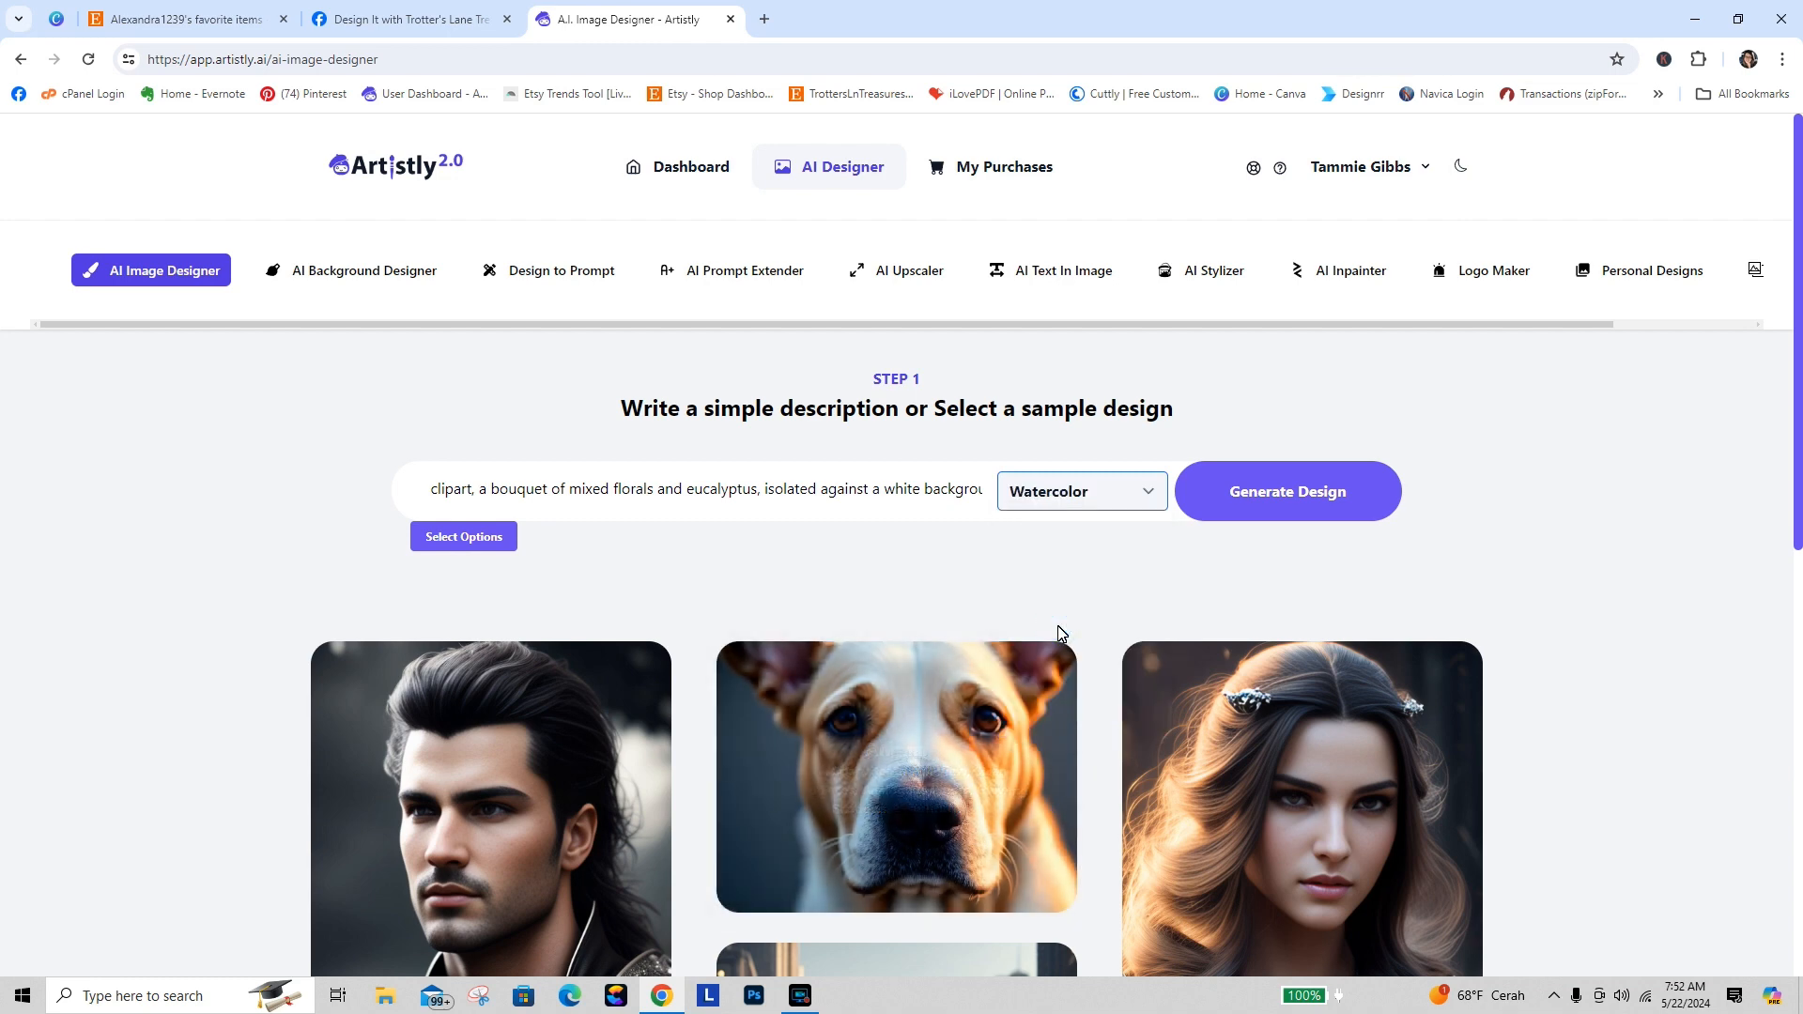
left_click(1255, 495)
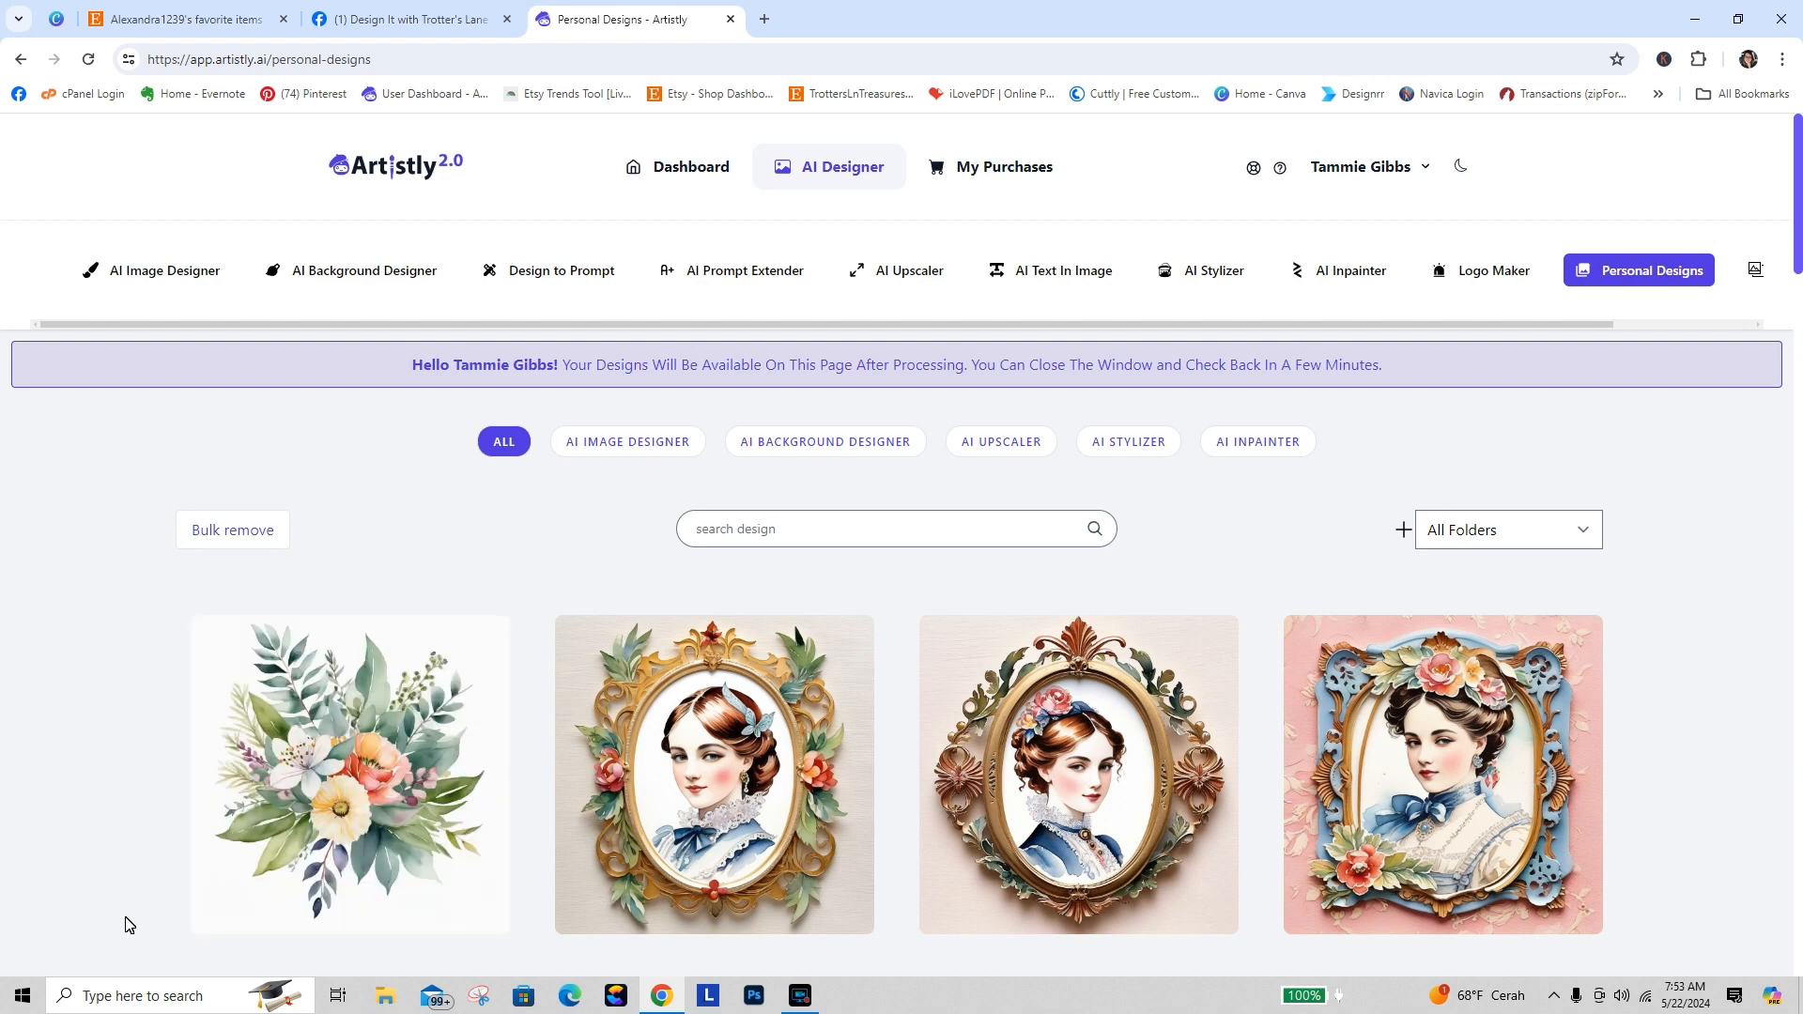
left_click(328, 775)
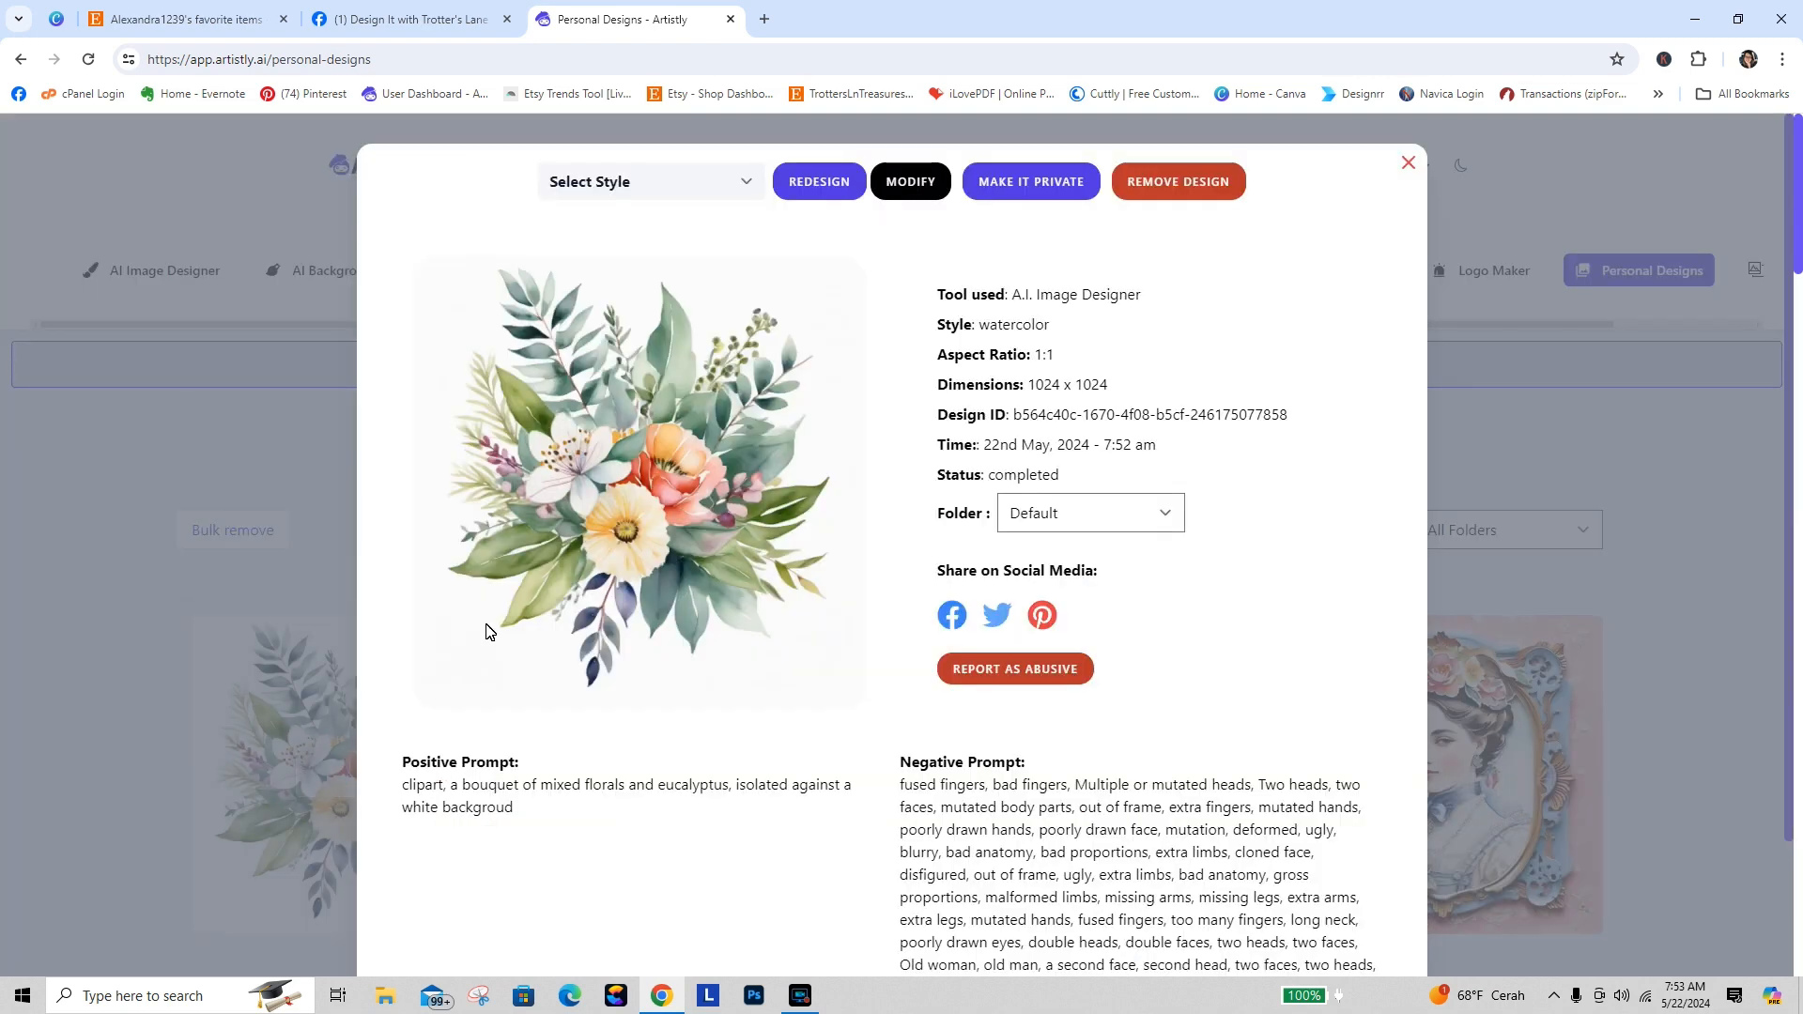
left_click(1029, 183)
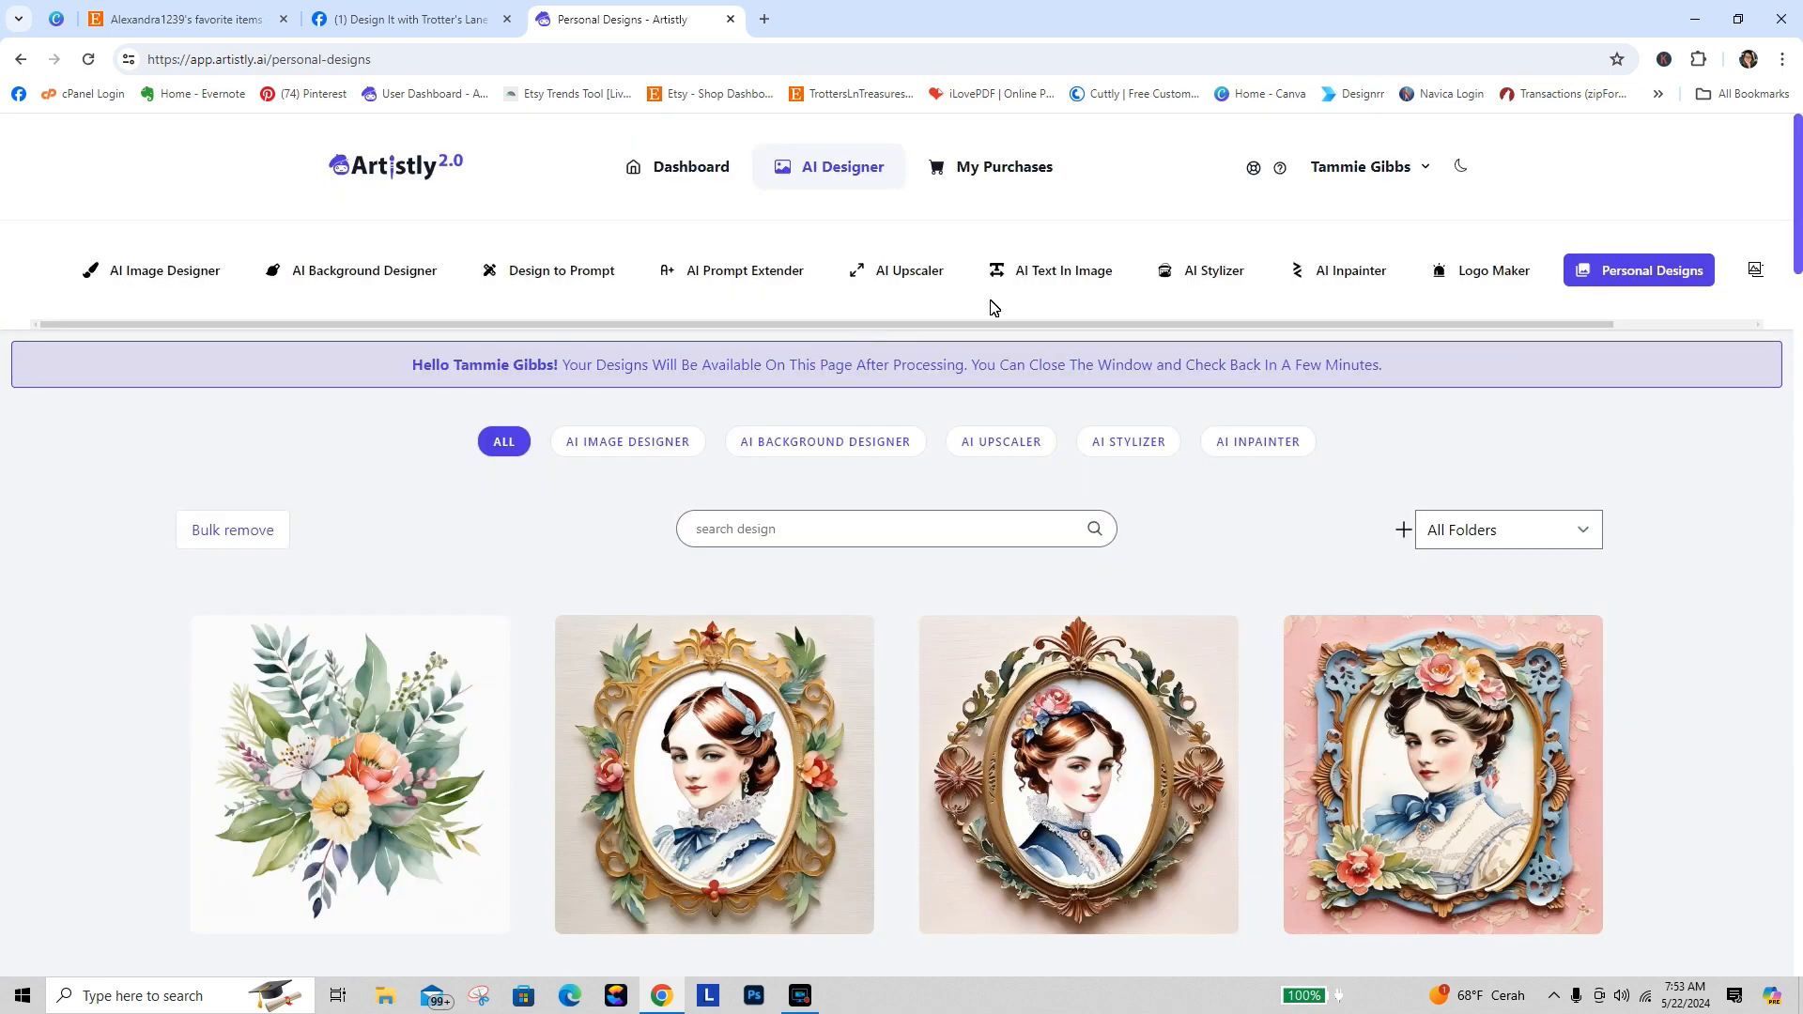
Step: Examine the details and prompts of the community design showing a woman with a backpack in front of a river
left_click(1758, 282)
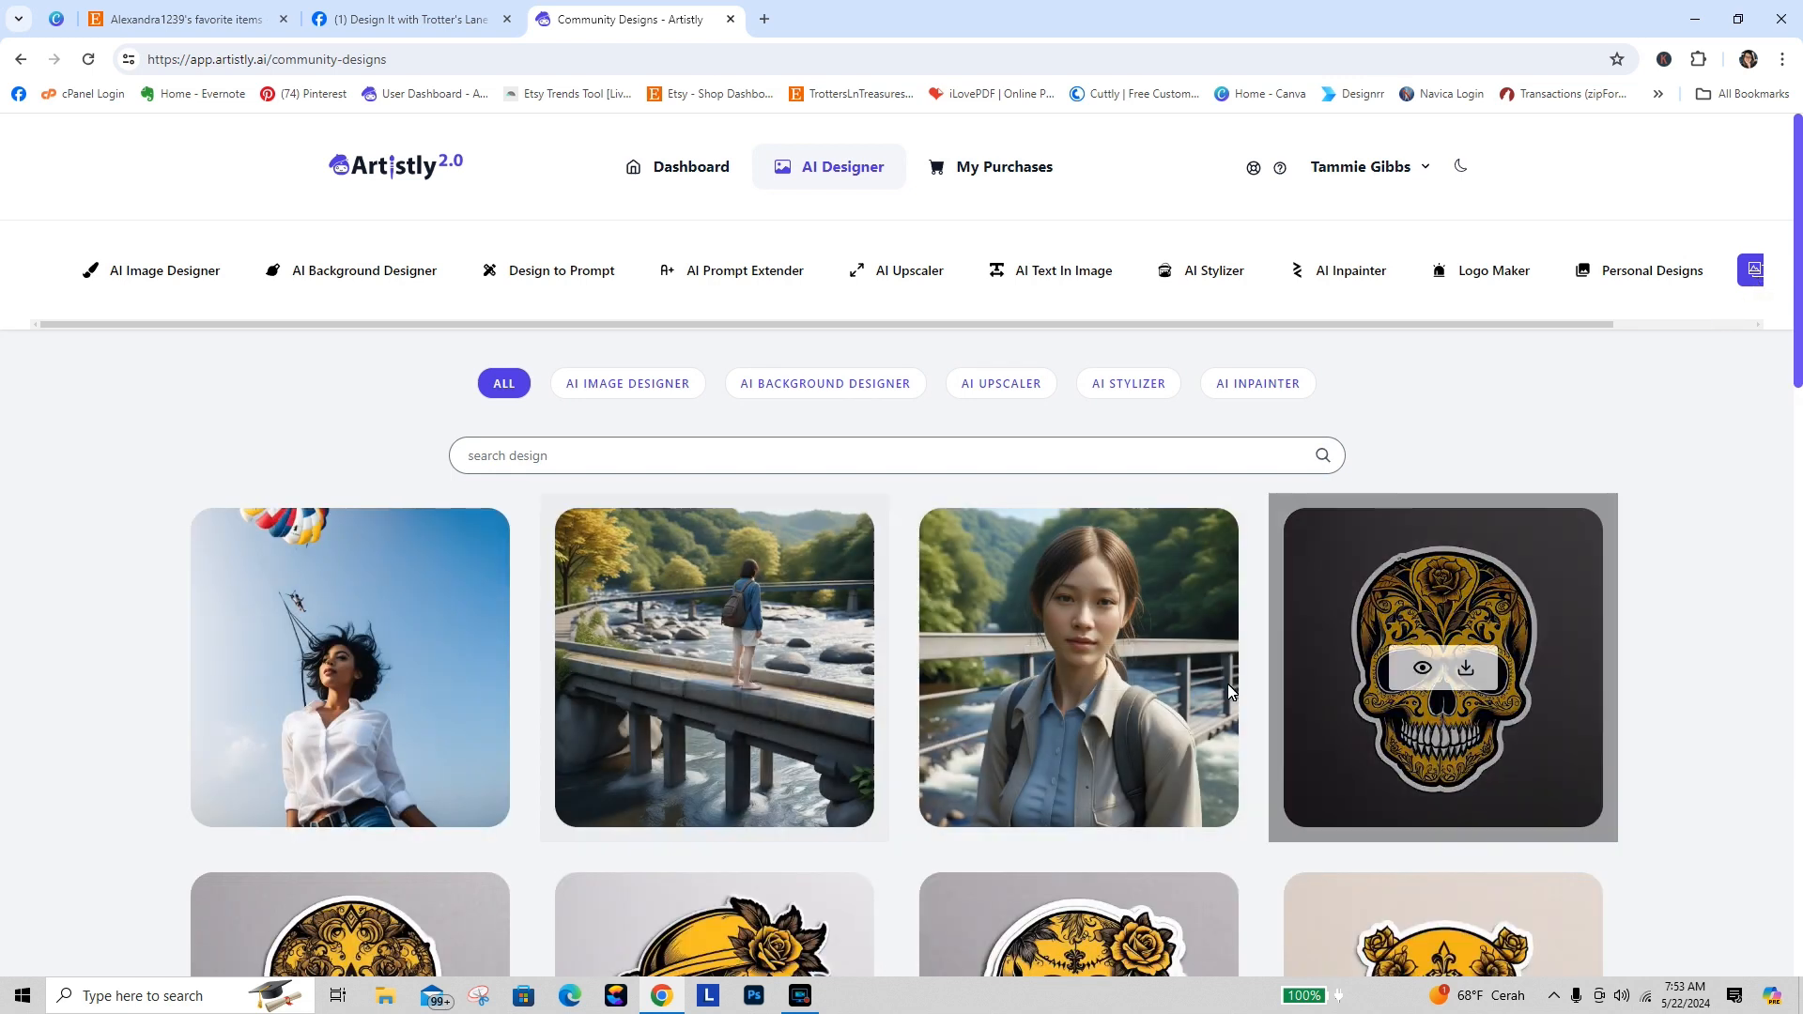
mouse_move(1062, 678)
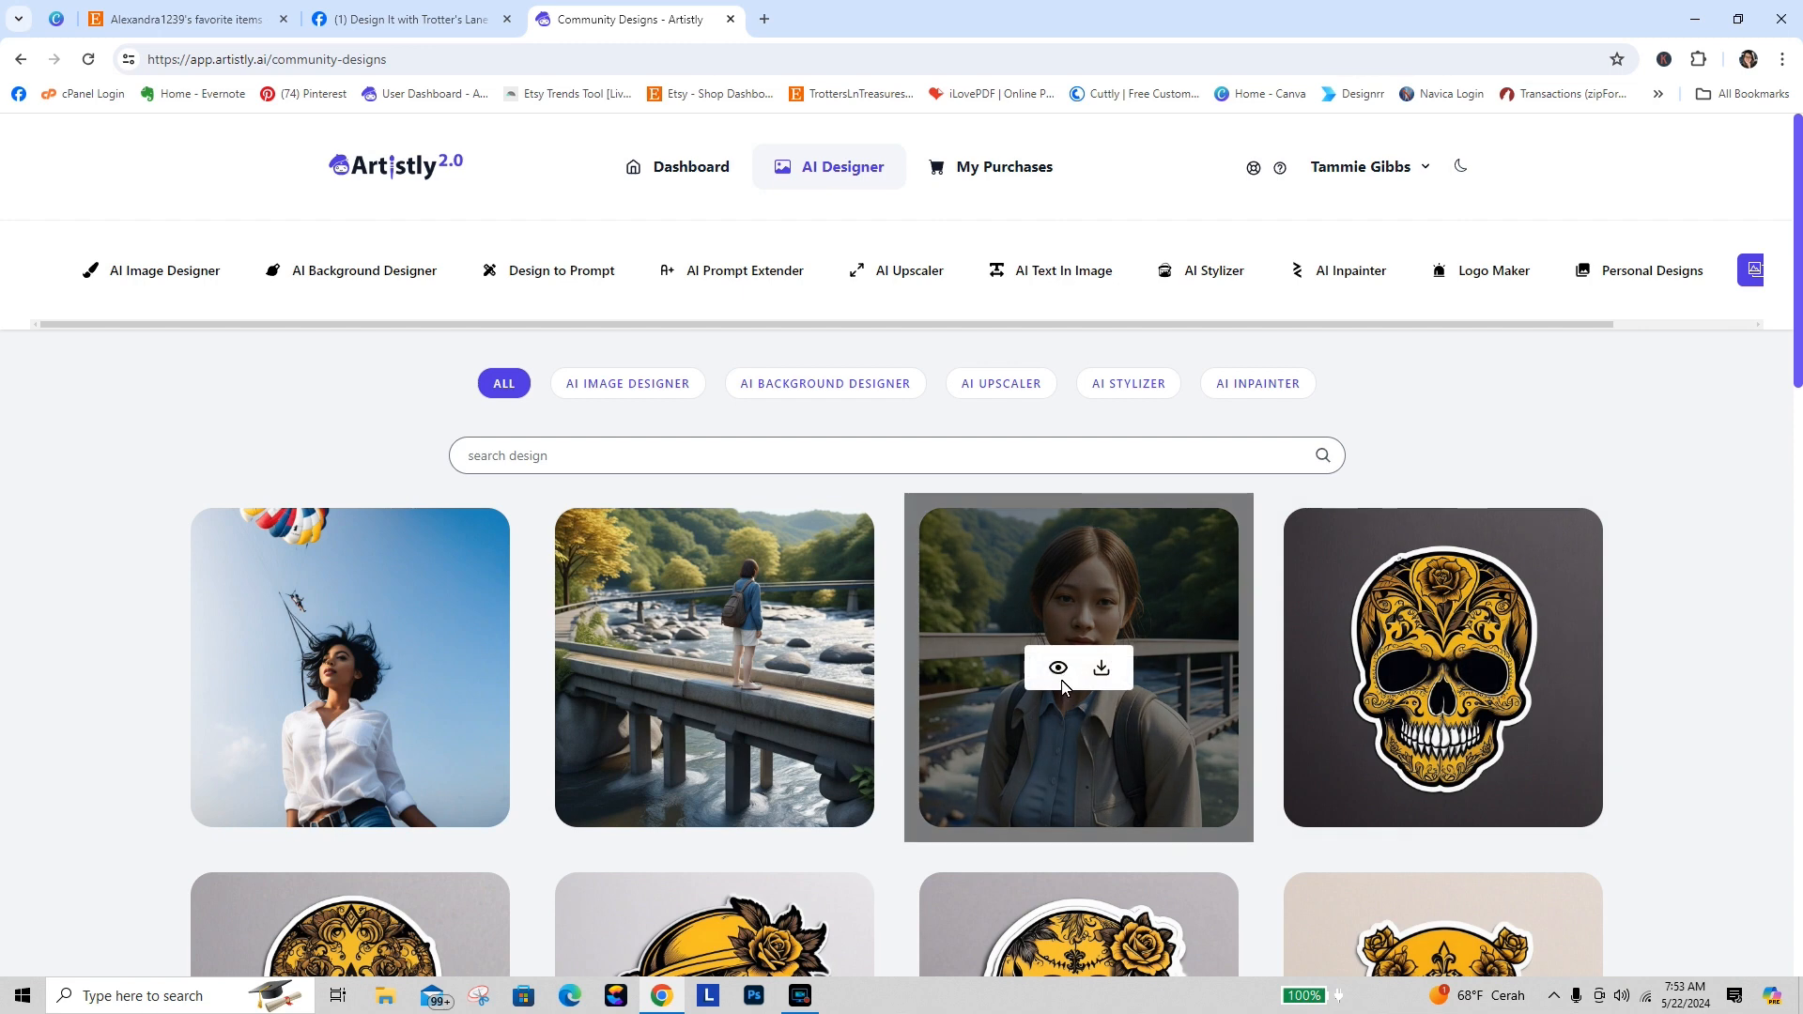
left_click(1060, 669)
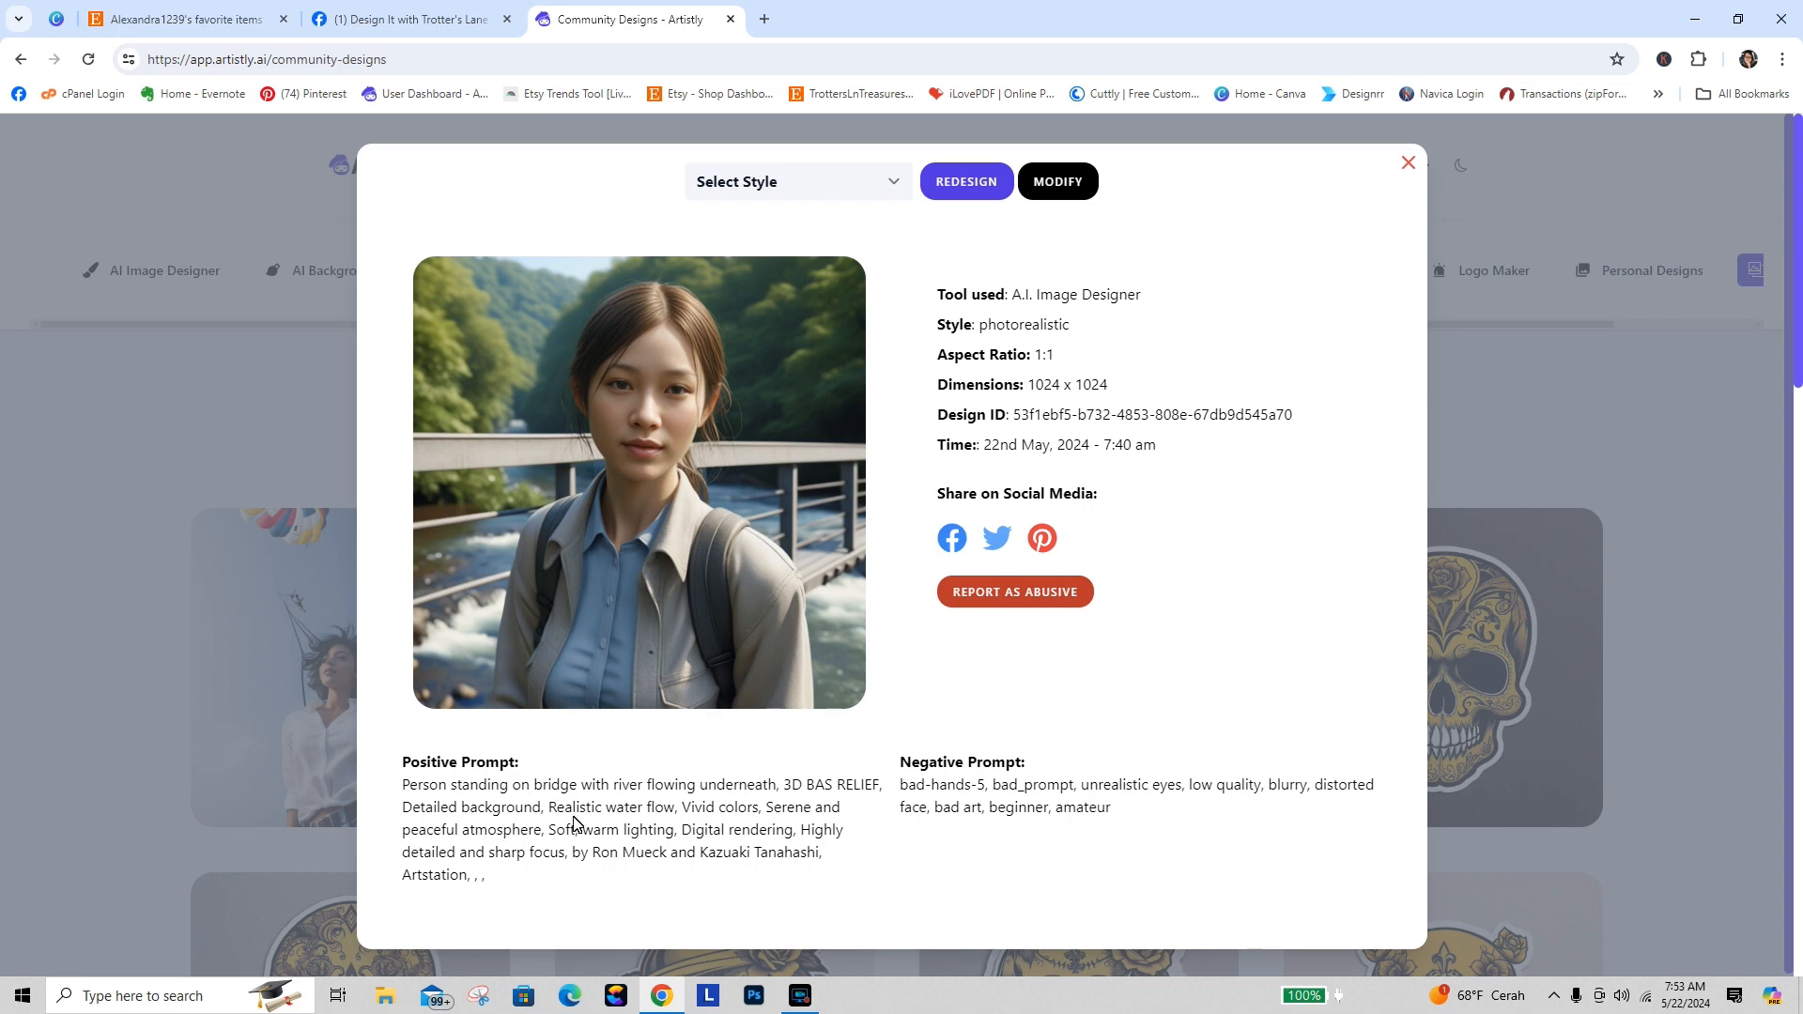
left_click(1408, 163)
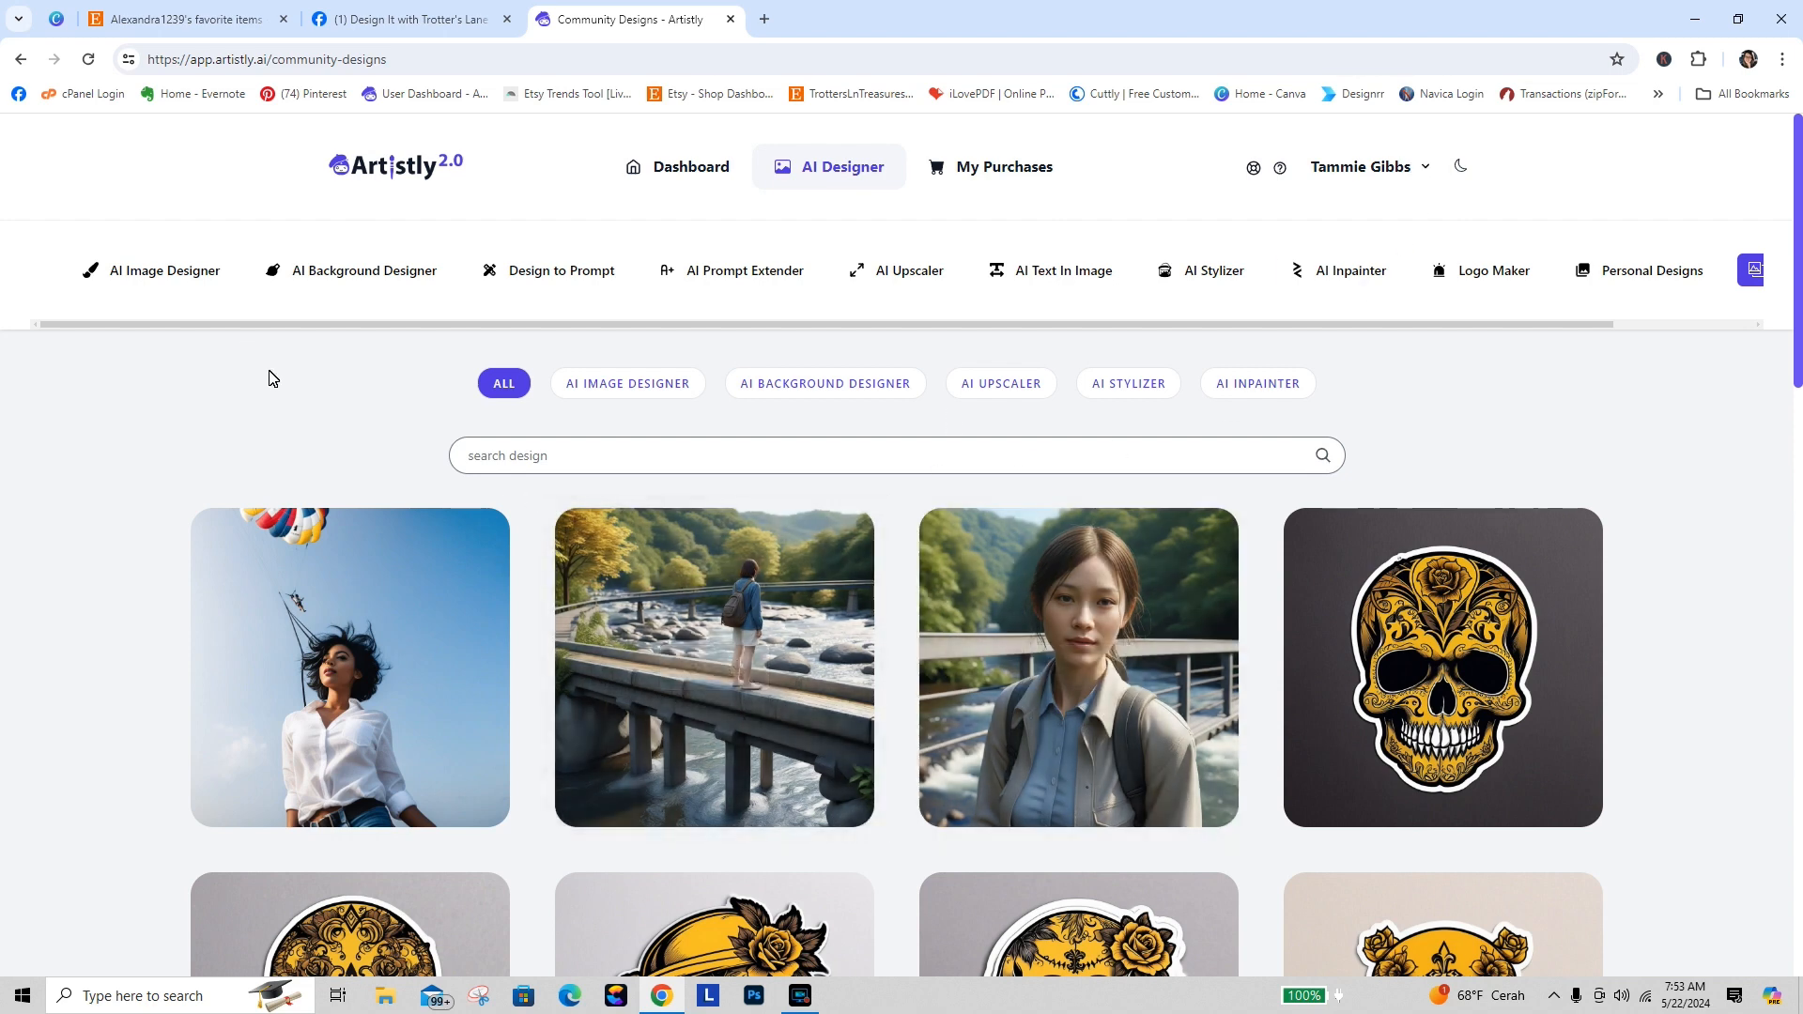
mouse_move(282, 503)
Step: Assign the new floral bouquet in the personal designs to the Styles 2 folder
left_click(1643, 282)
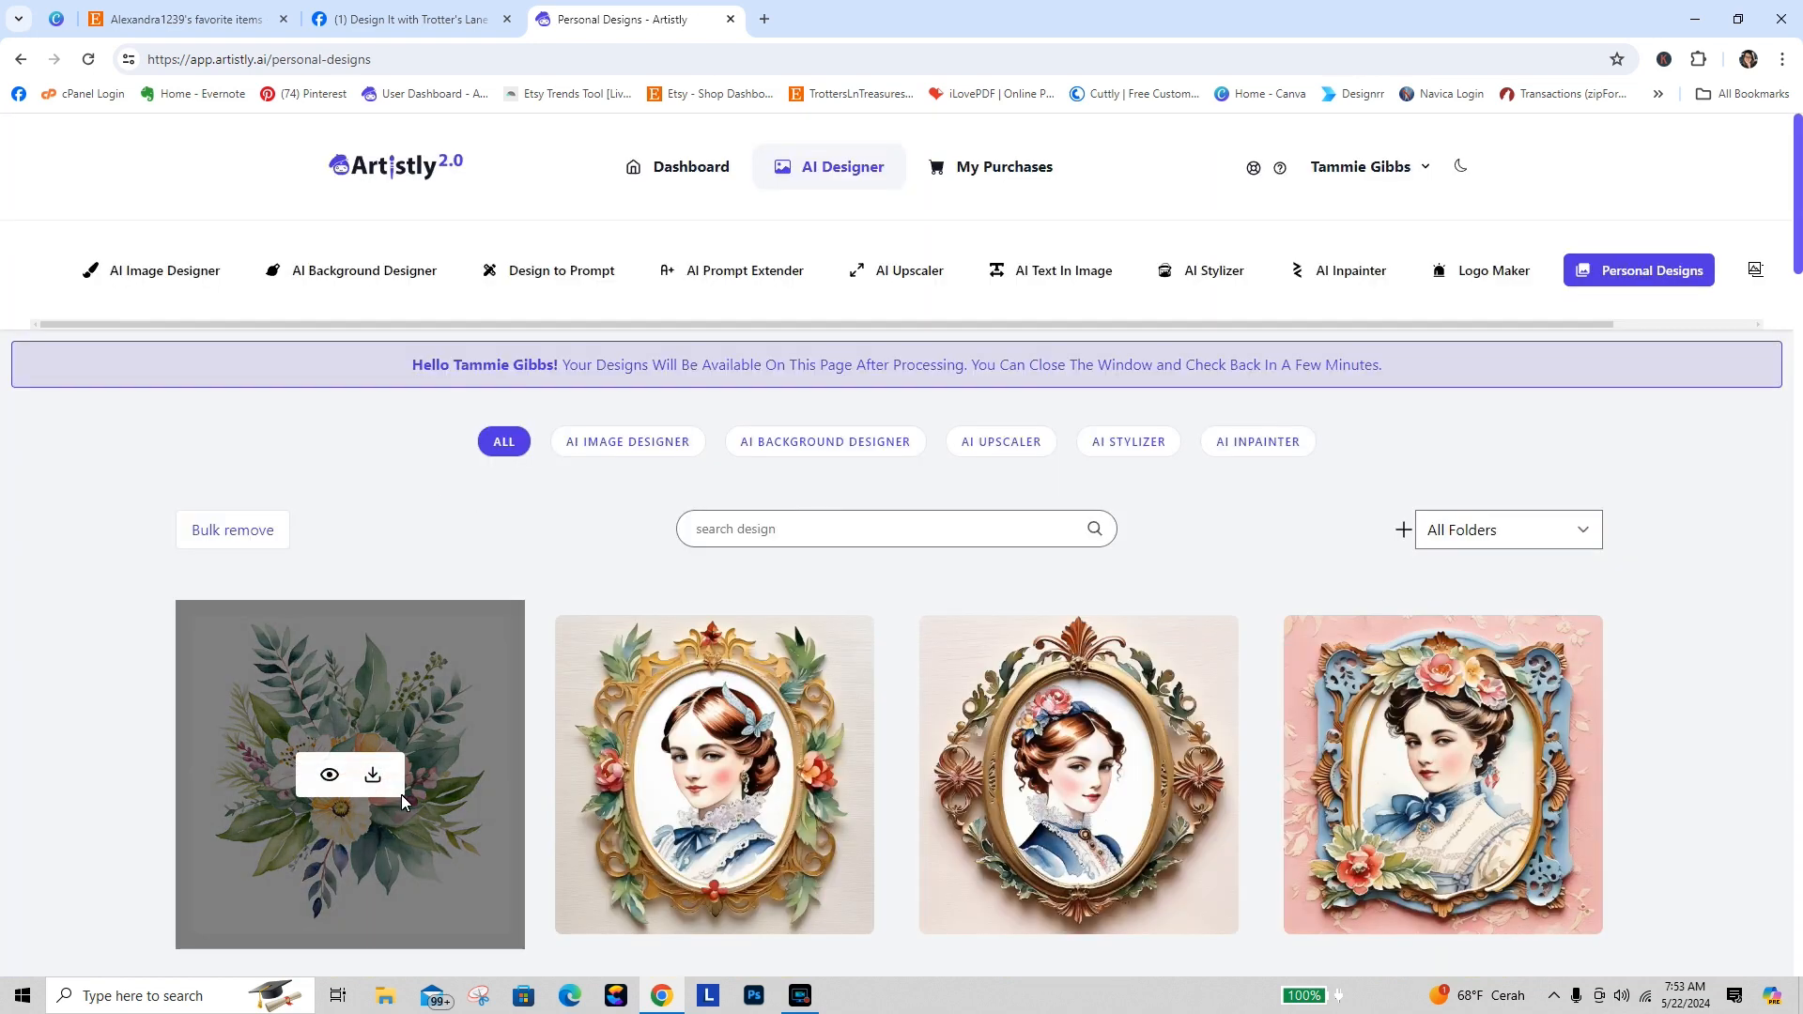
left_click(329, 775)
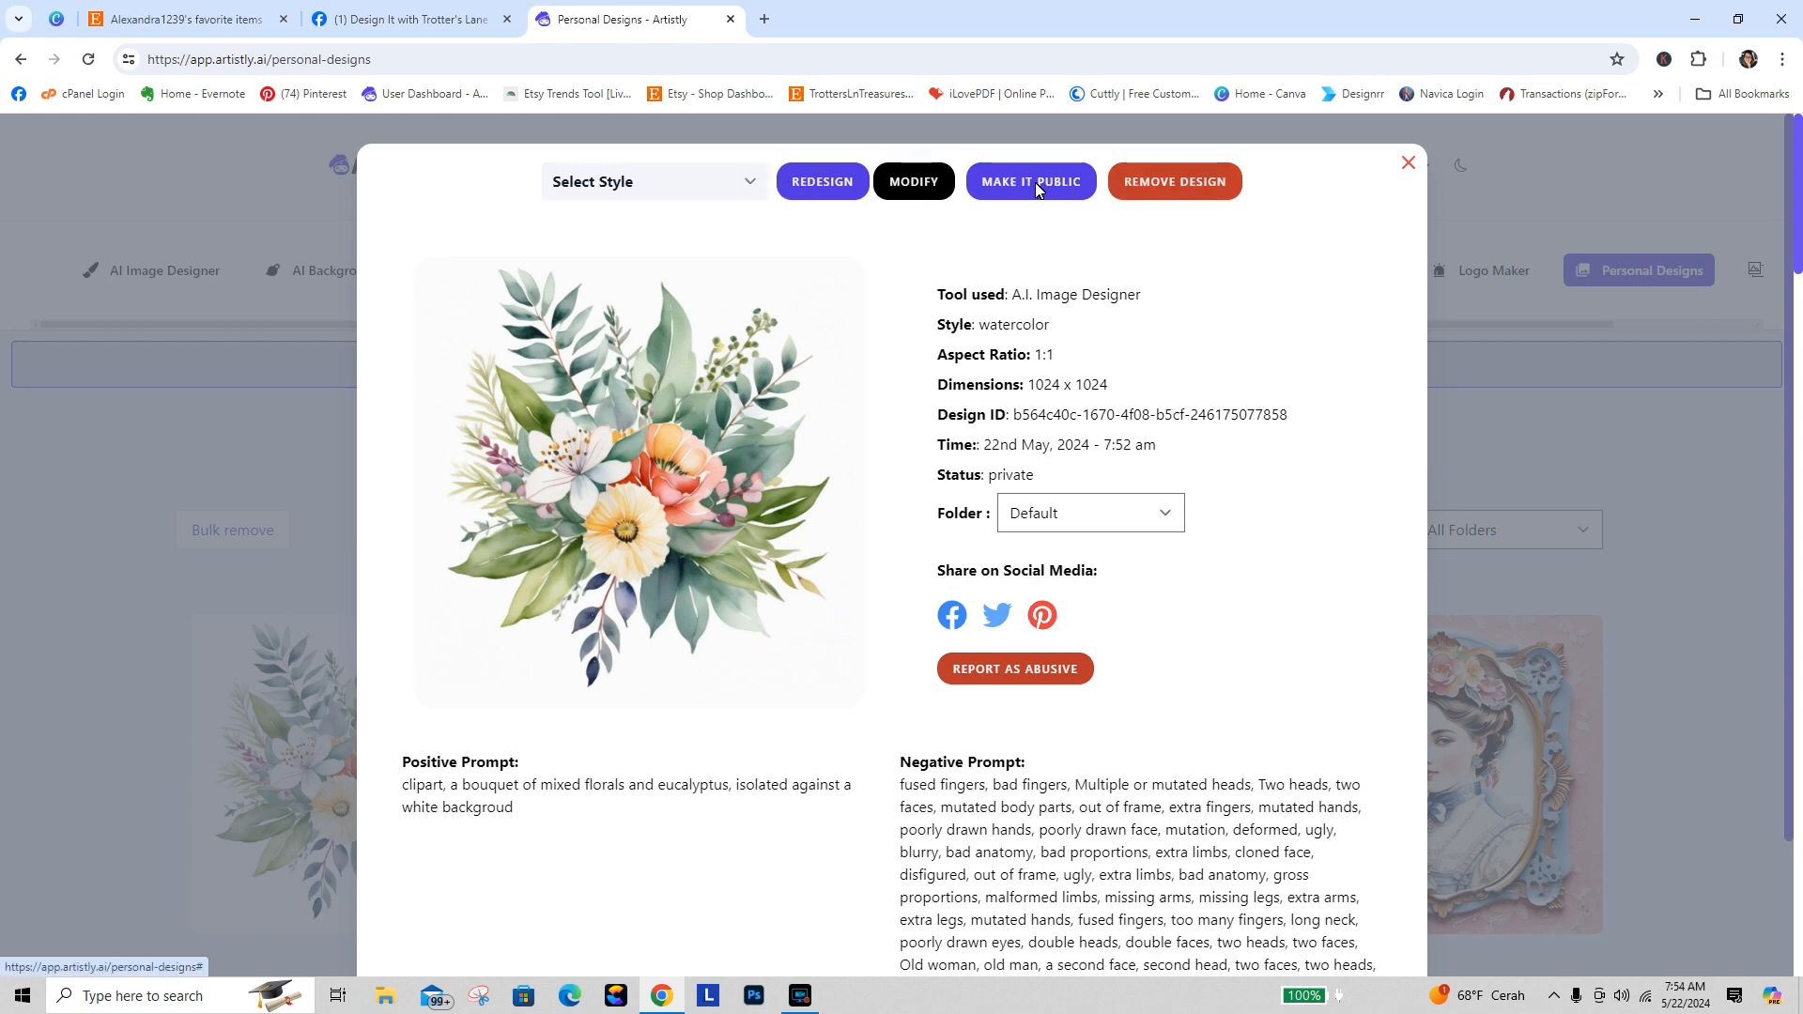
left_click(1075, 519)
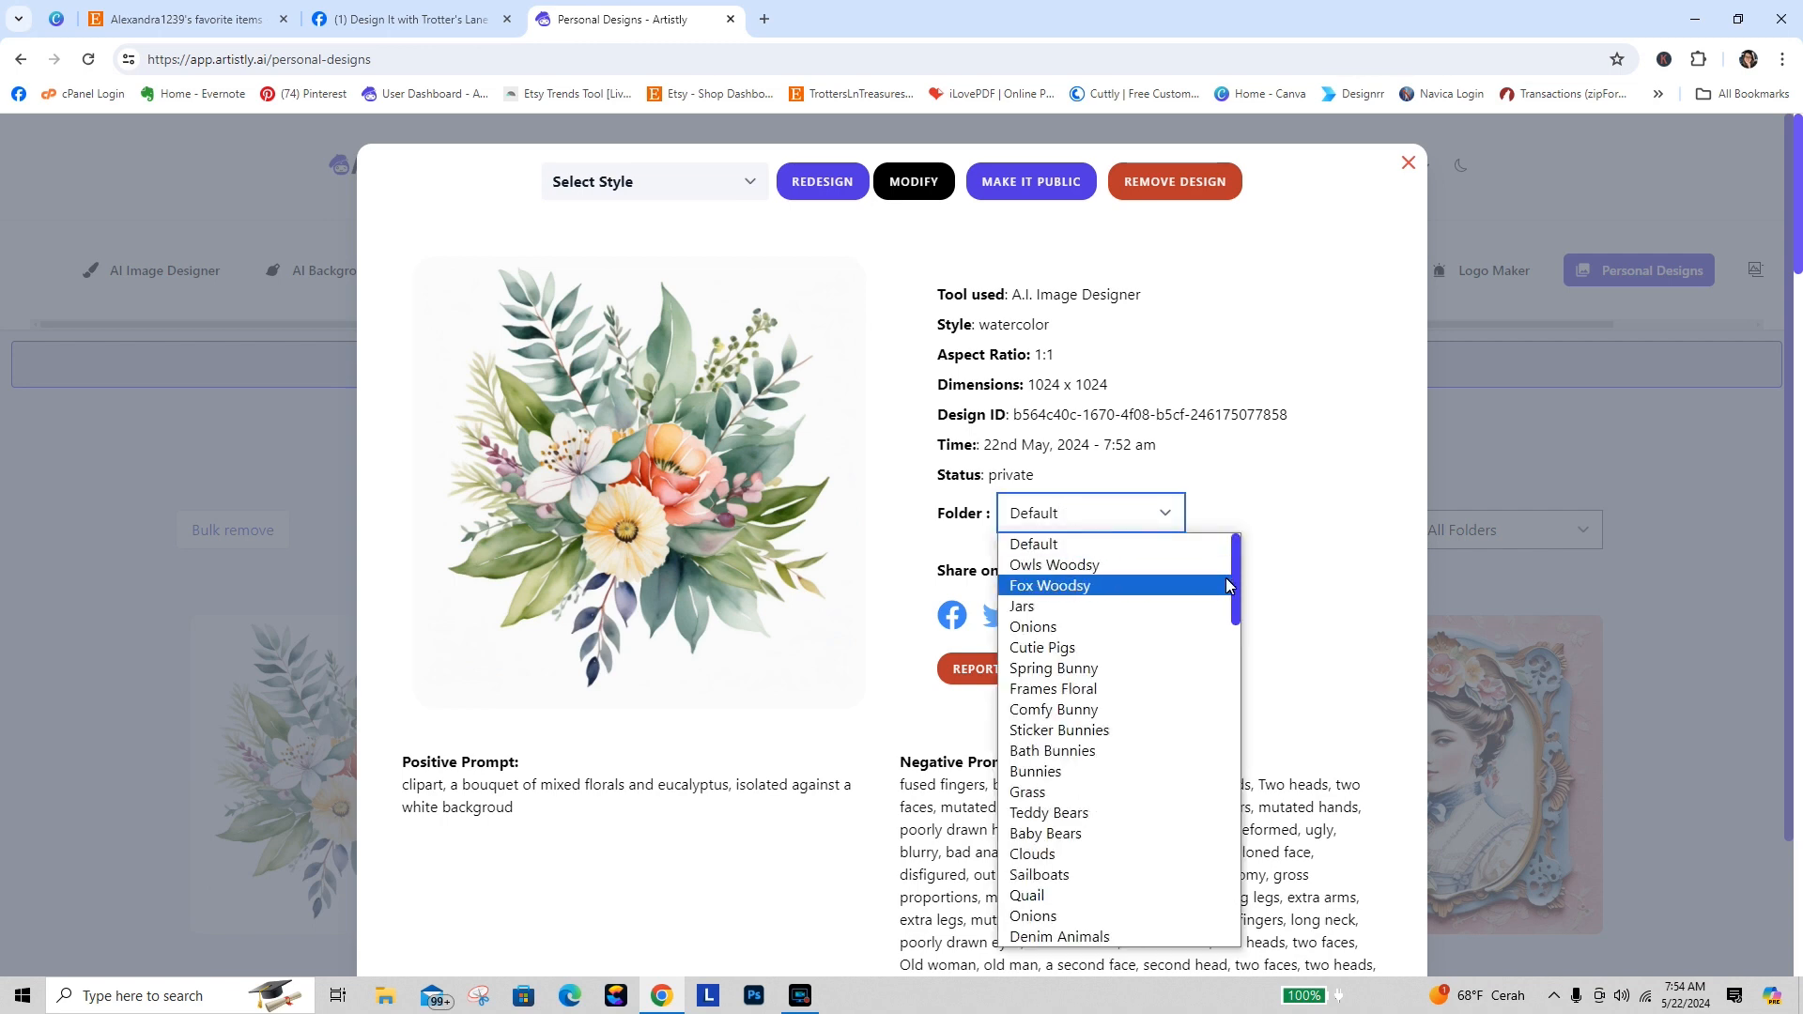
left_click_drag(1237, 588, 1230, 547)
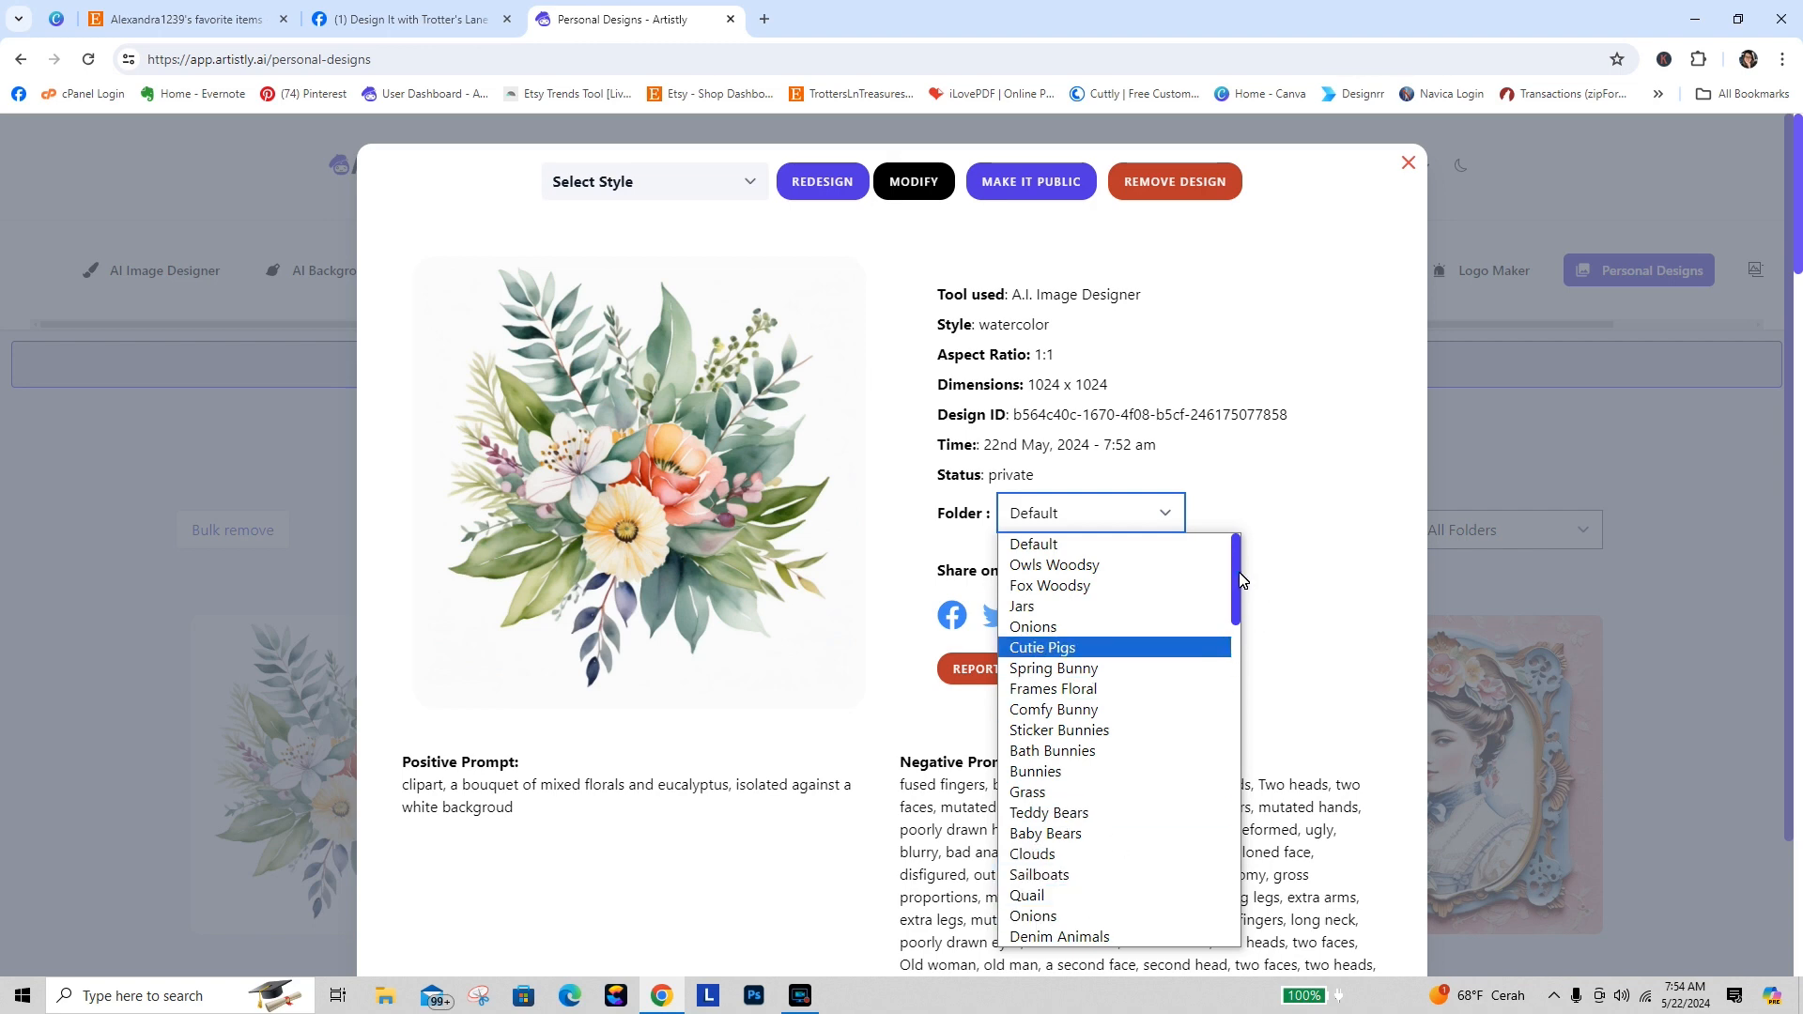
scroll(1245, 643, "down", 5)
scroll(1248, 646, "down", 6)
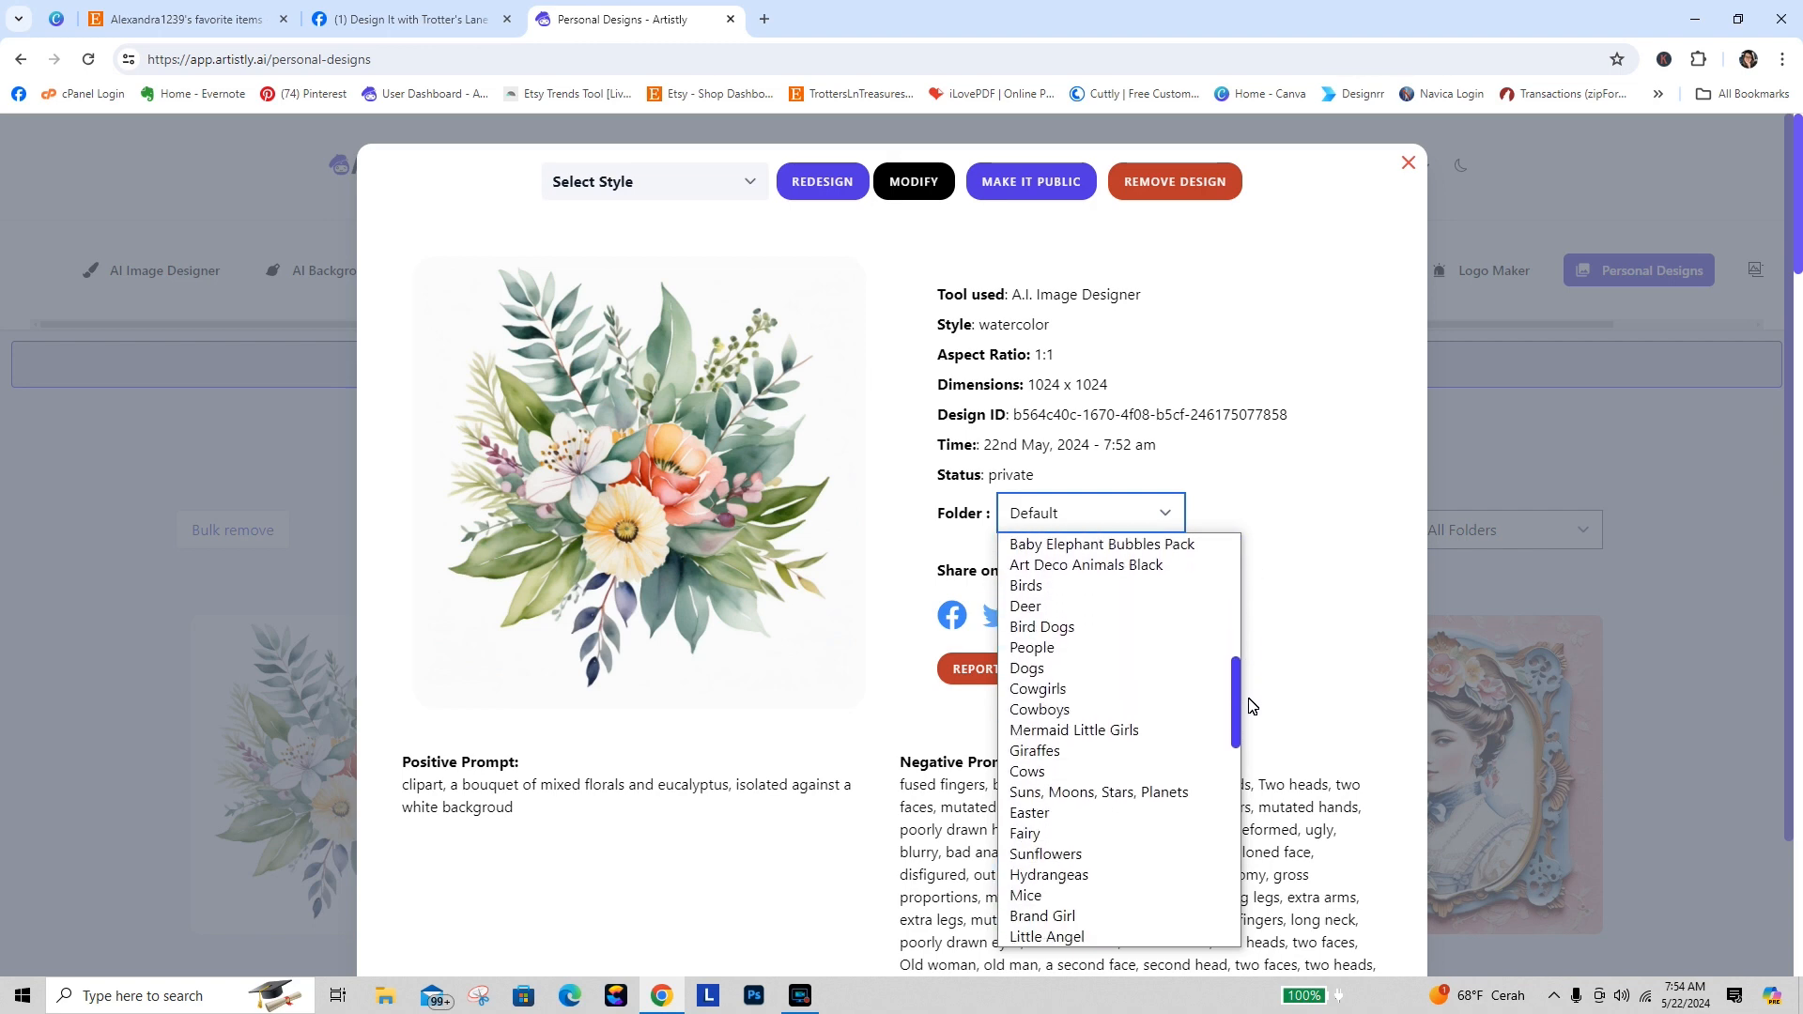
left_click_drag(1248, 737, 1239, 956)
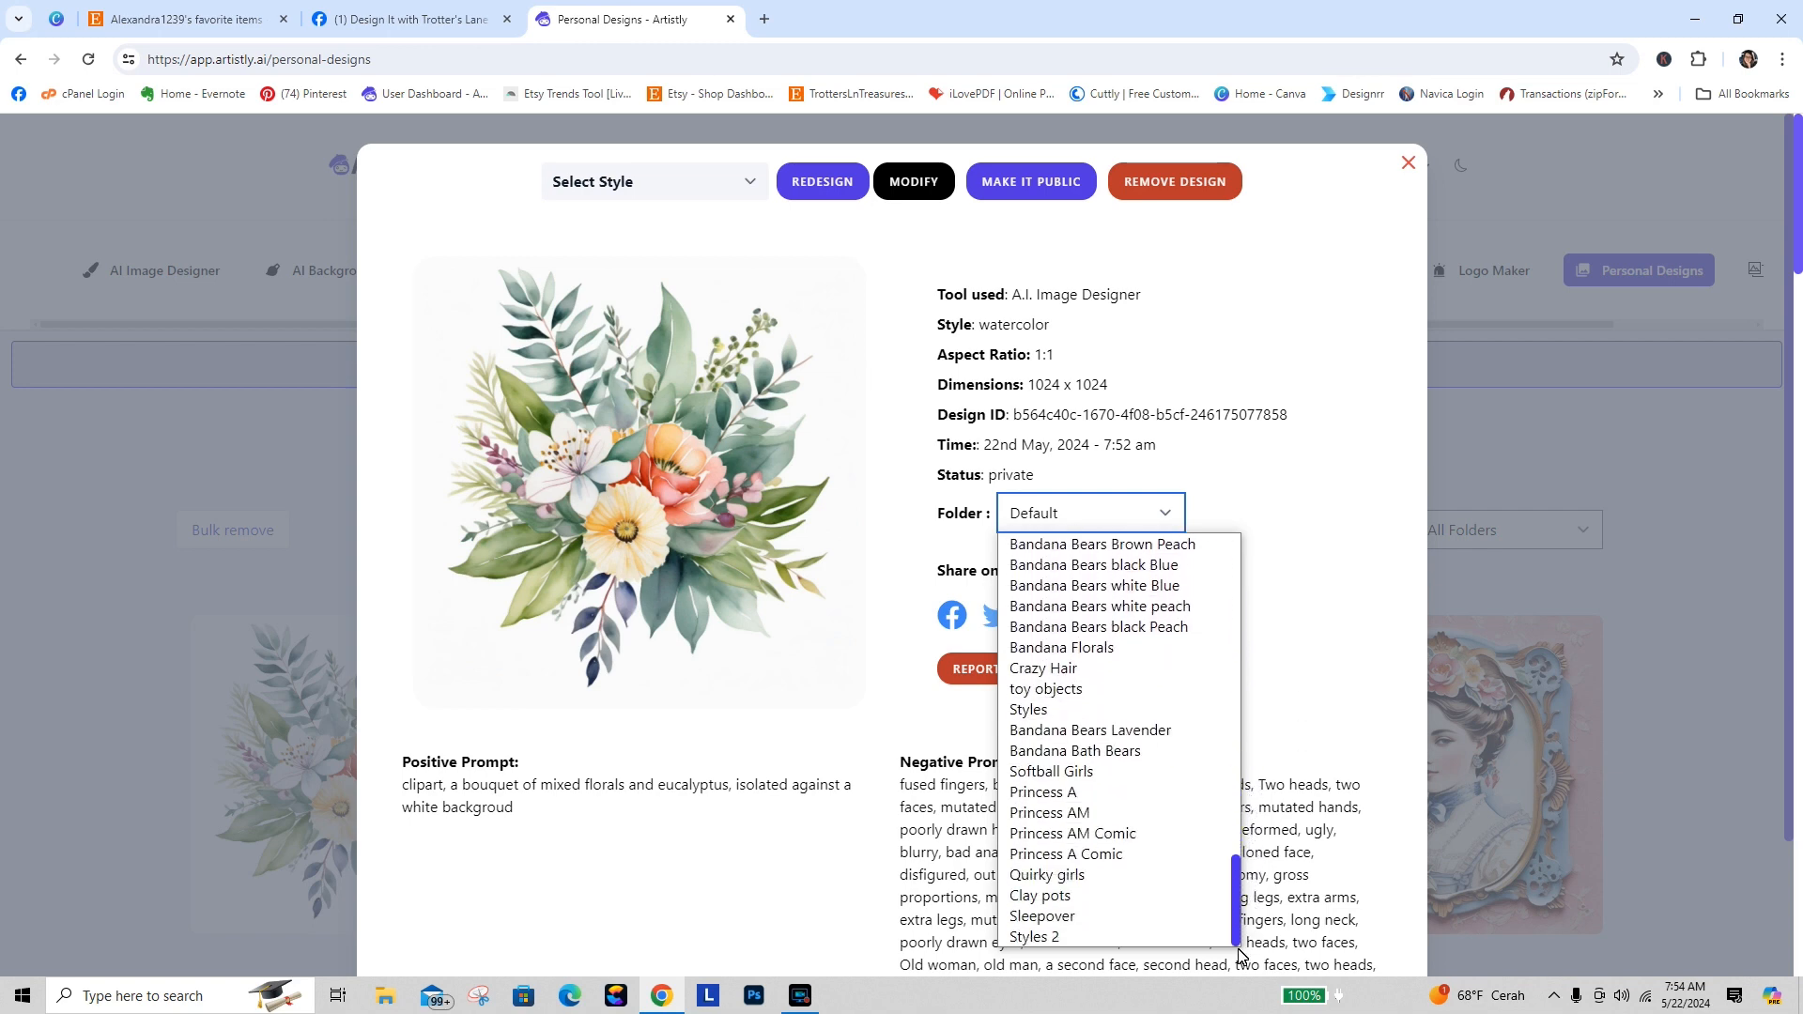
left_click(1022, 937)
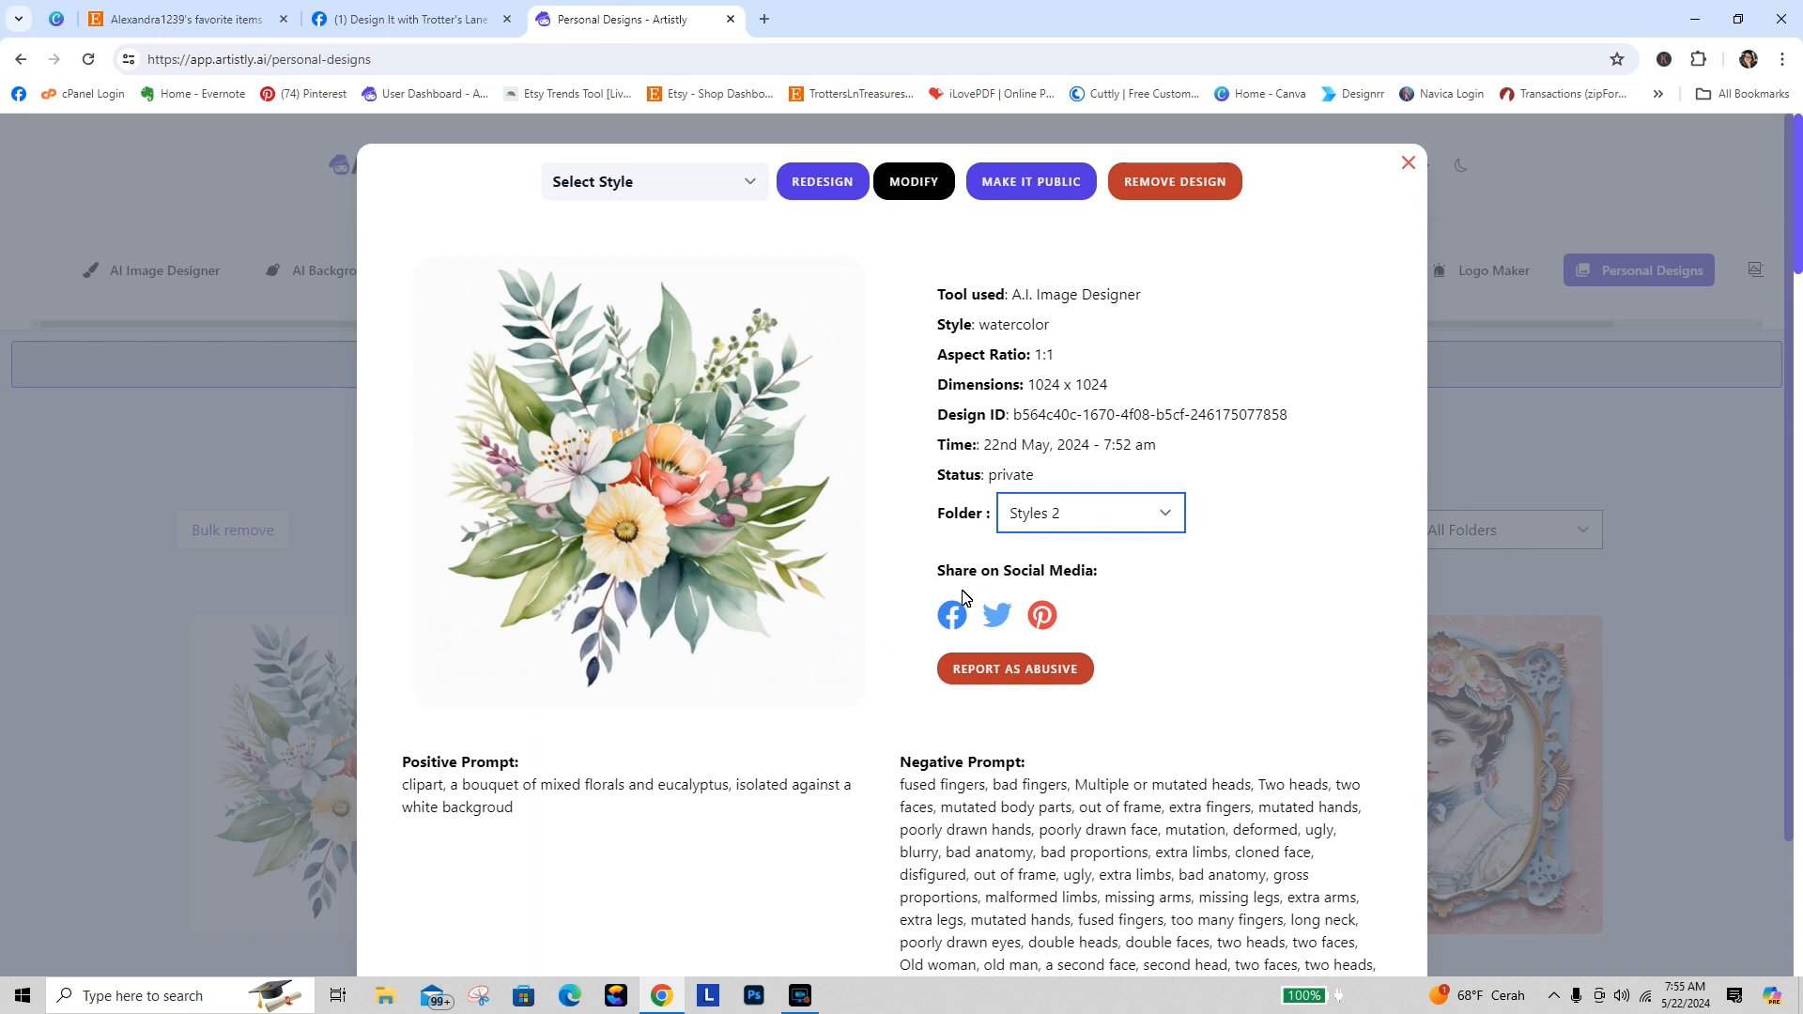
Step: Start a redesign of the bouquet in the Watercolor style
left_click(622, 180)
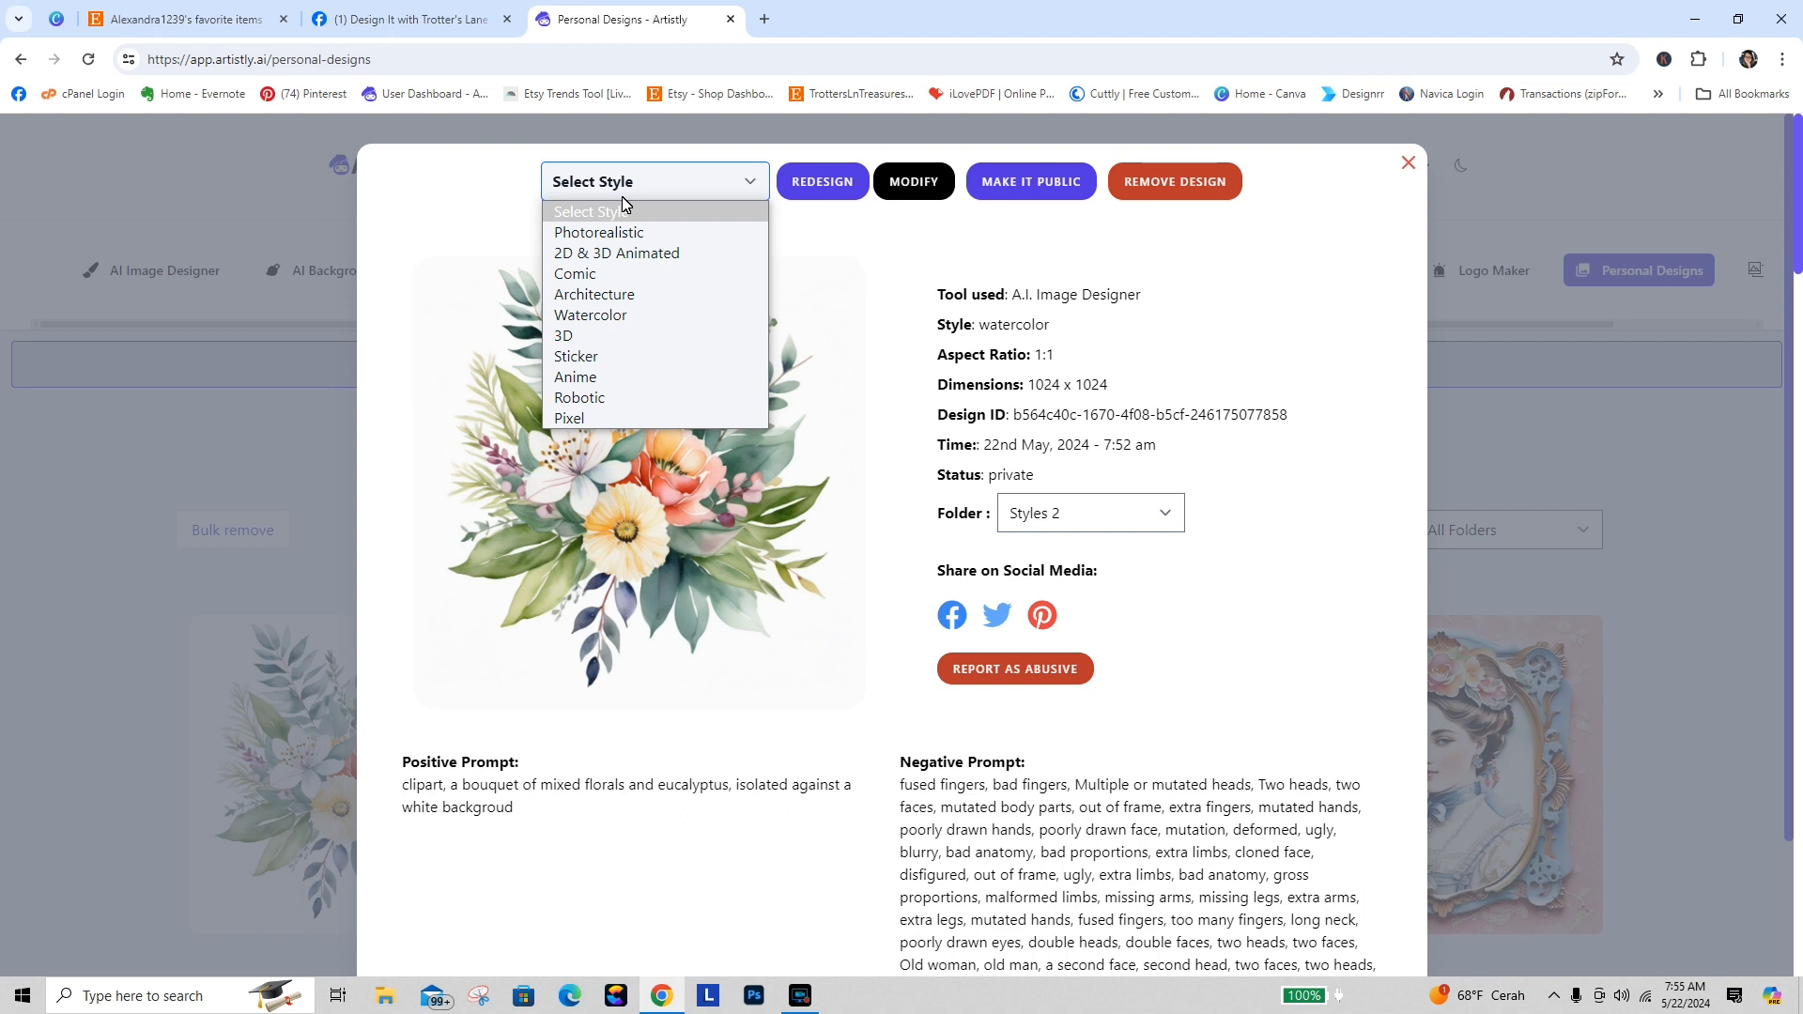
left_click(625, 315)
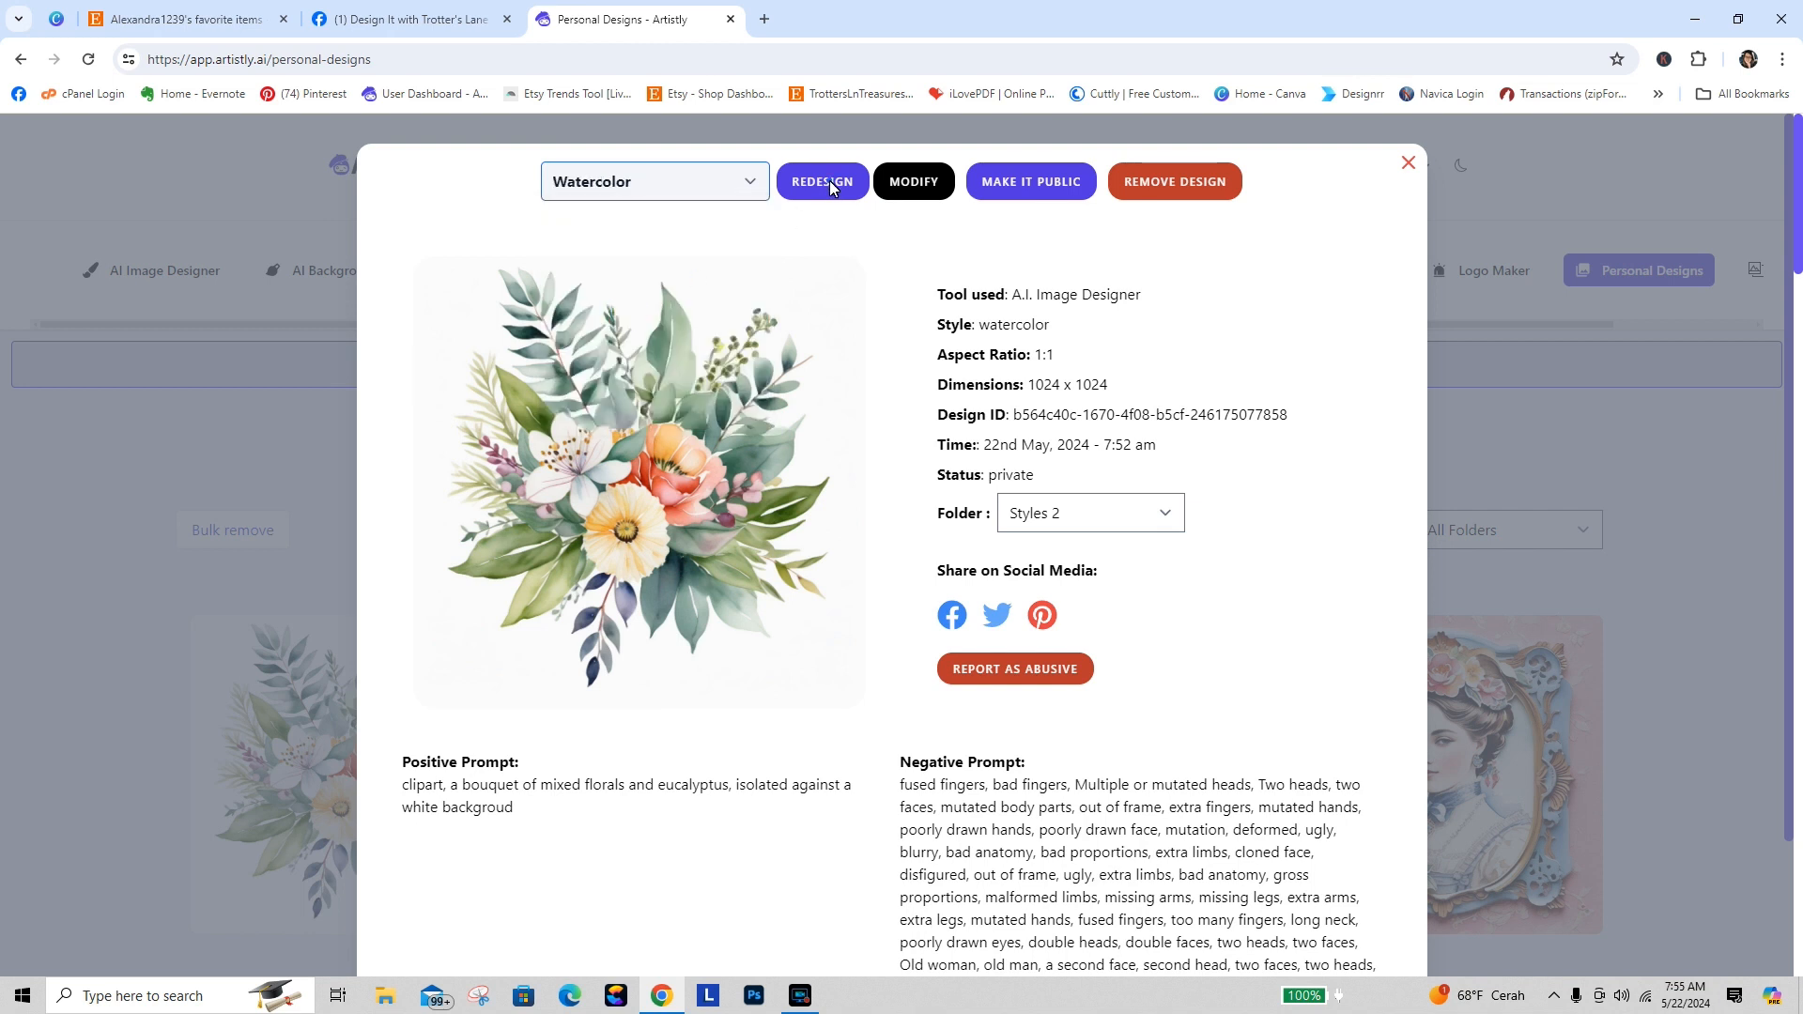
left_click(830, 182)
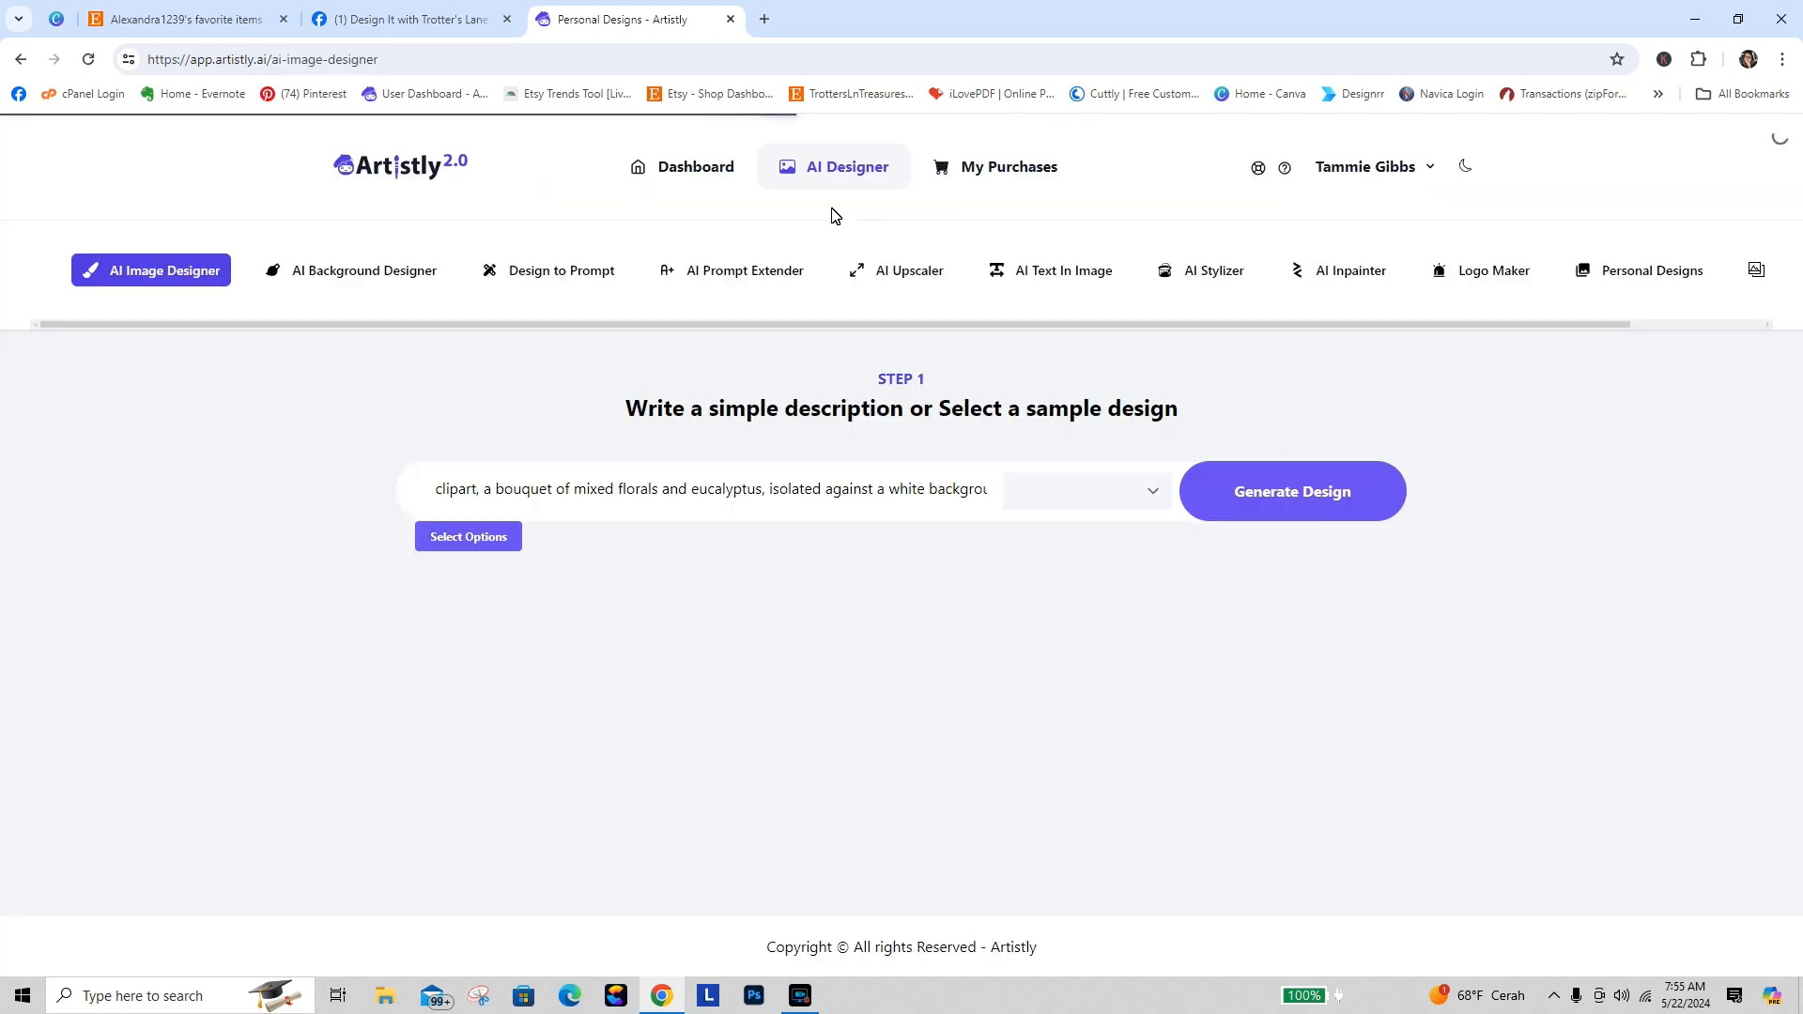
scroll(621, 491, "down", 1)
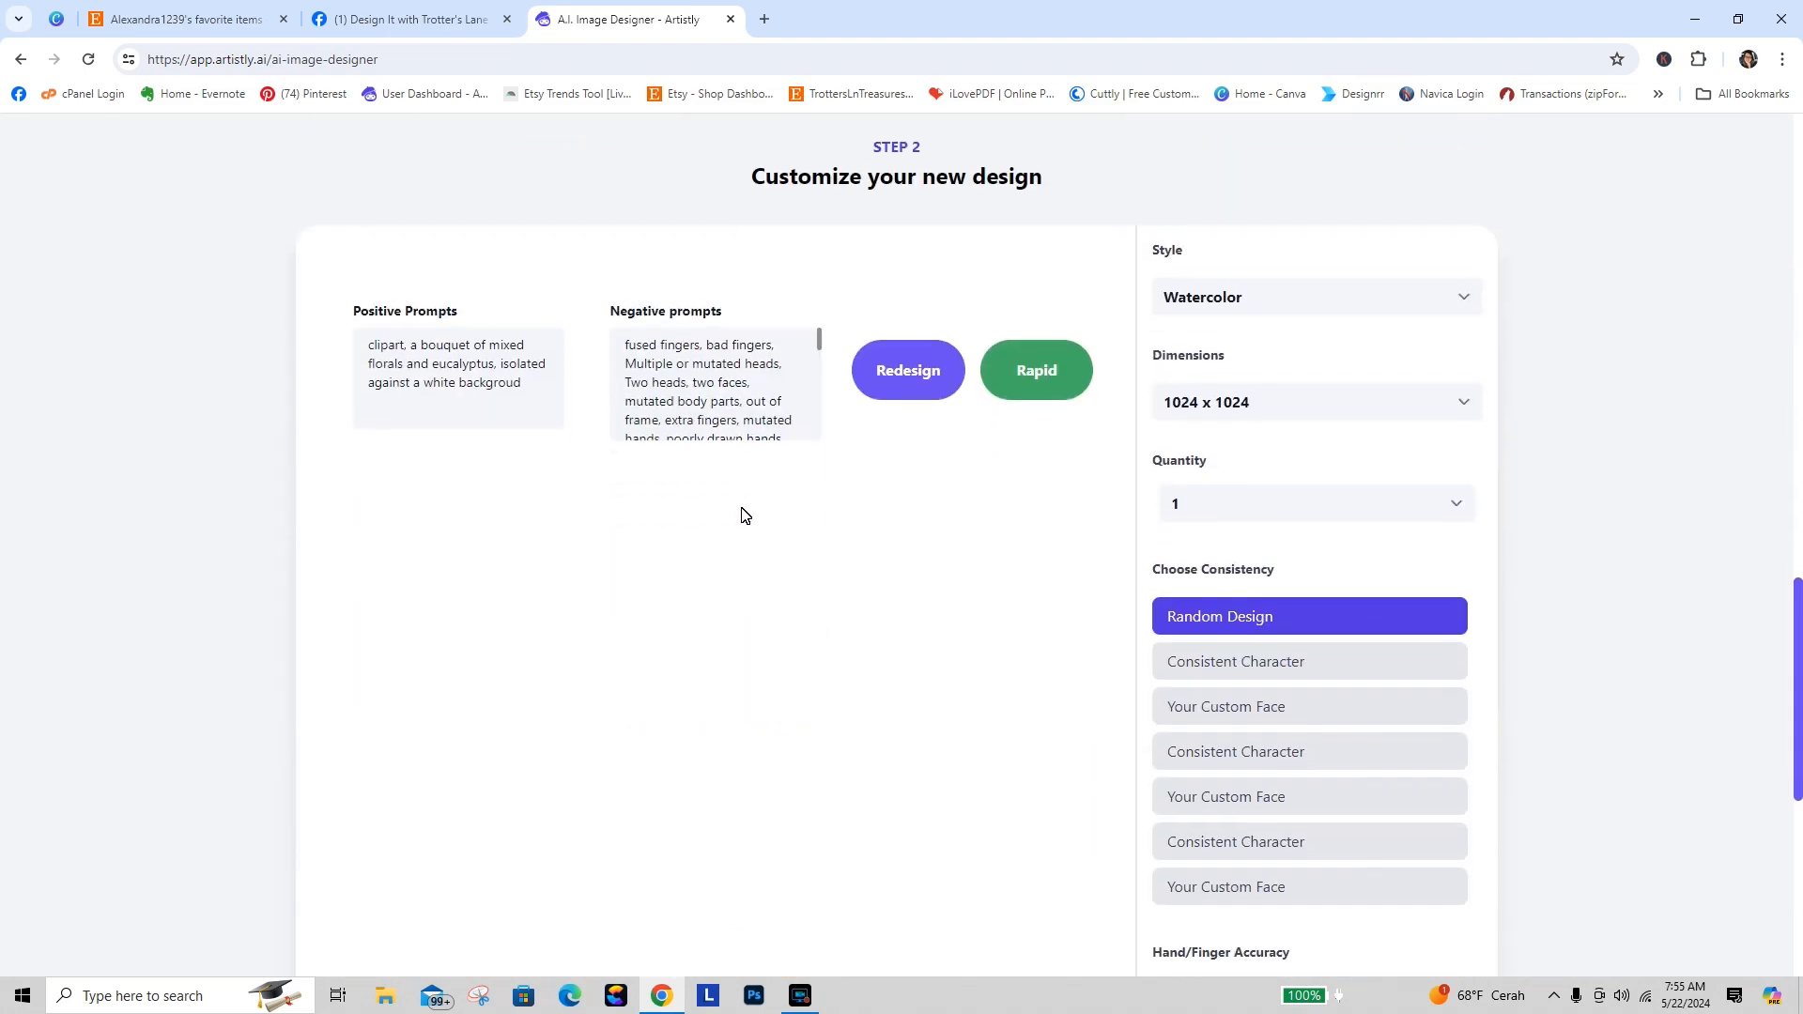
Step: Set the quantity to 4 and try dimensions of 576 x 768 and 896 x 1152 before returning to 1024 x 1024
left_click(1259, 498)
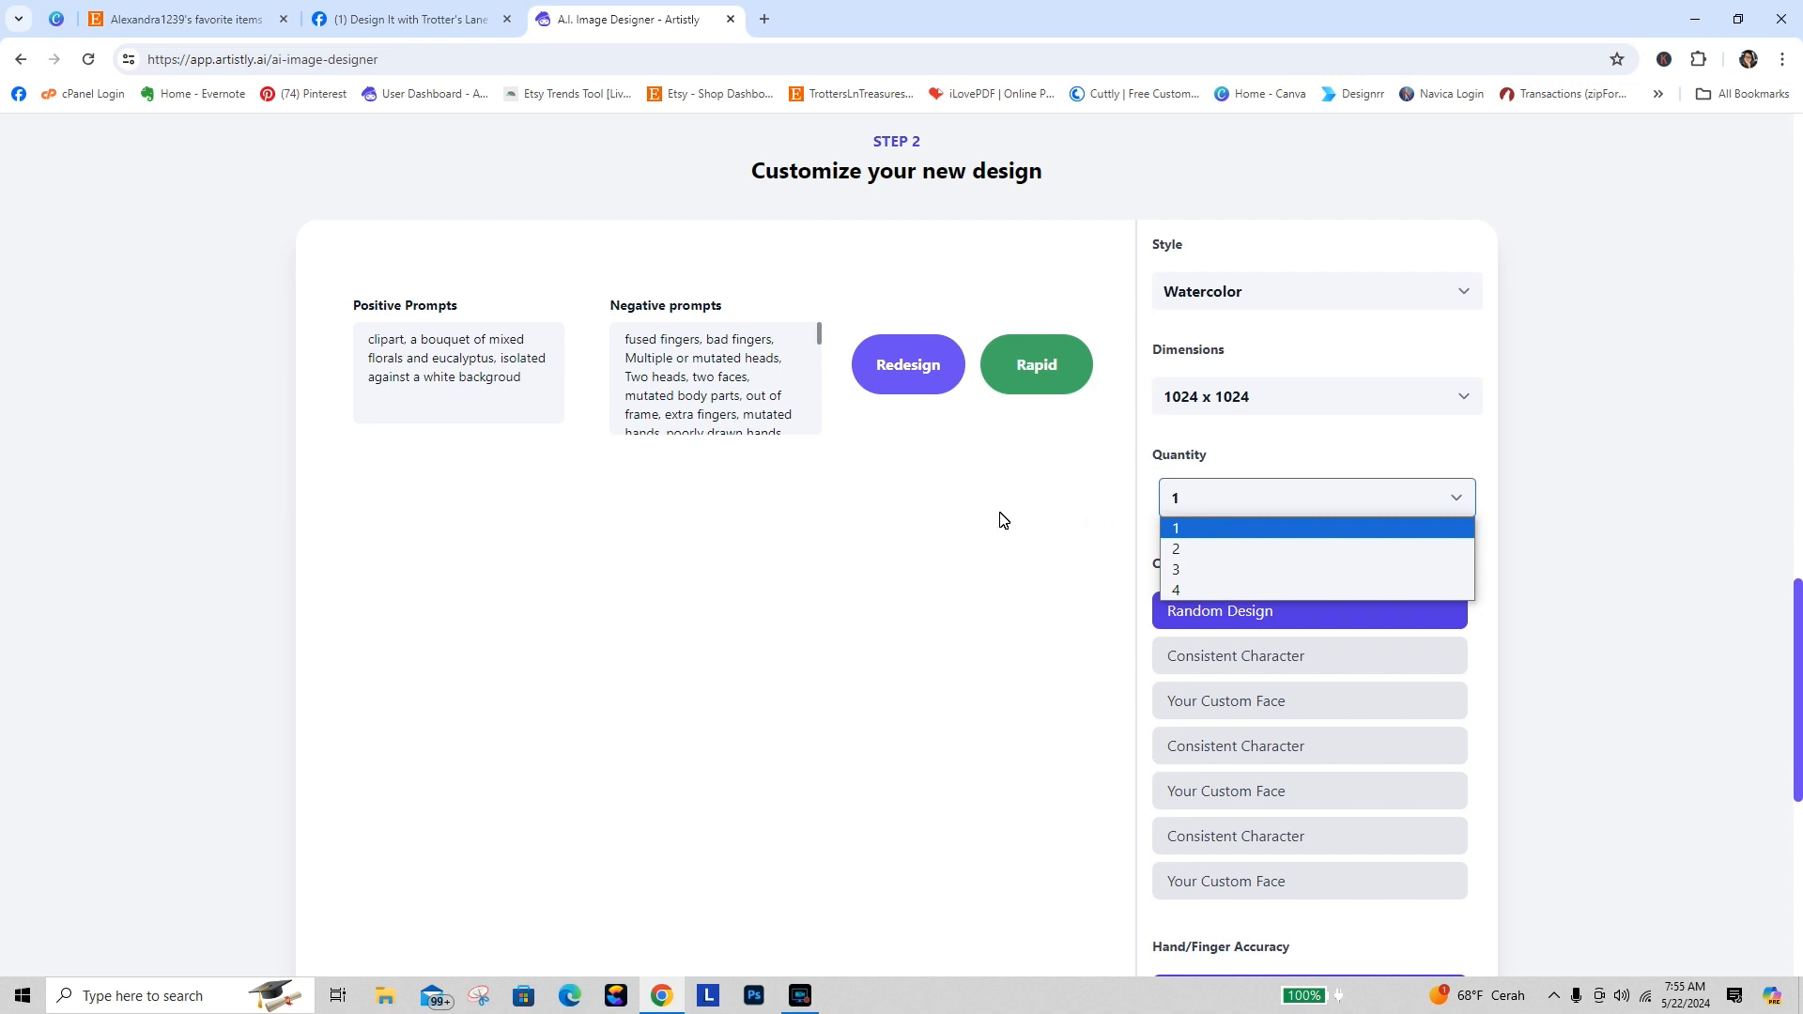
left_click(1208, 590)
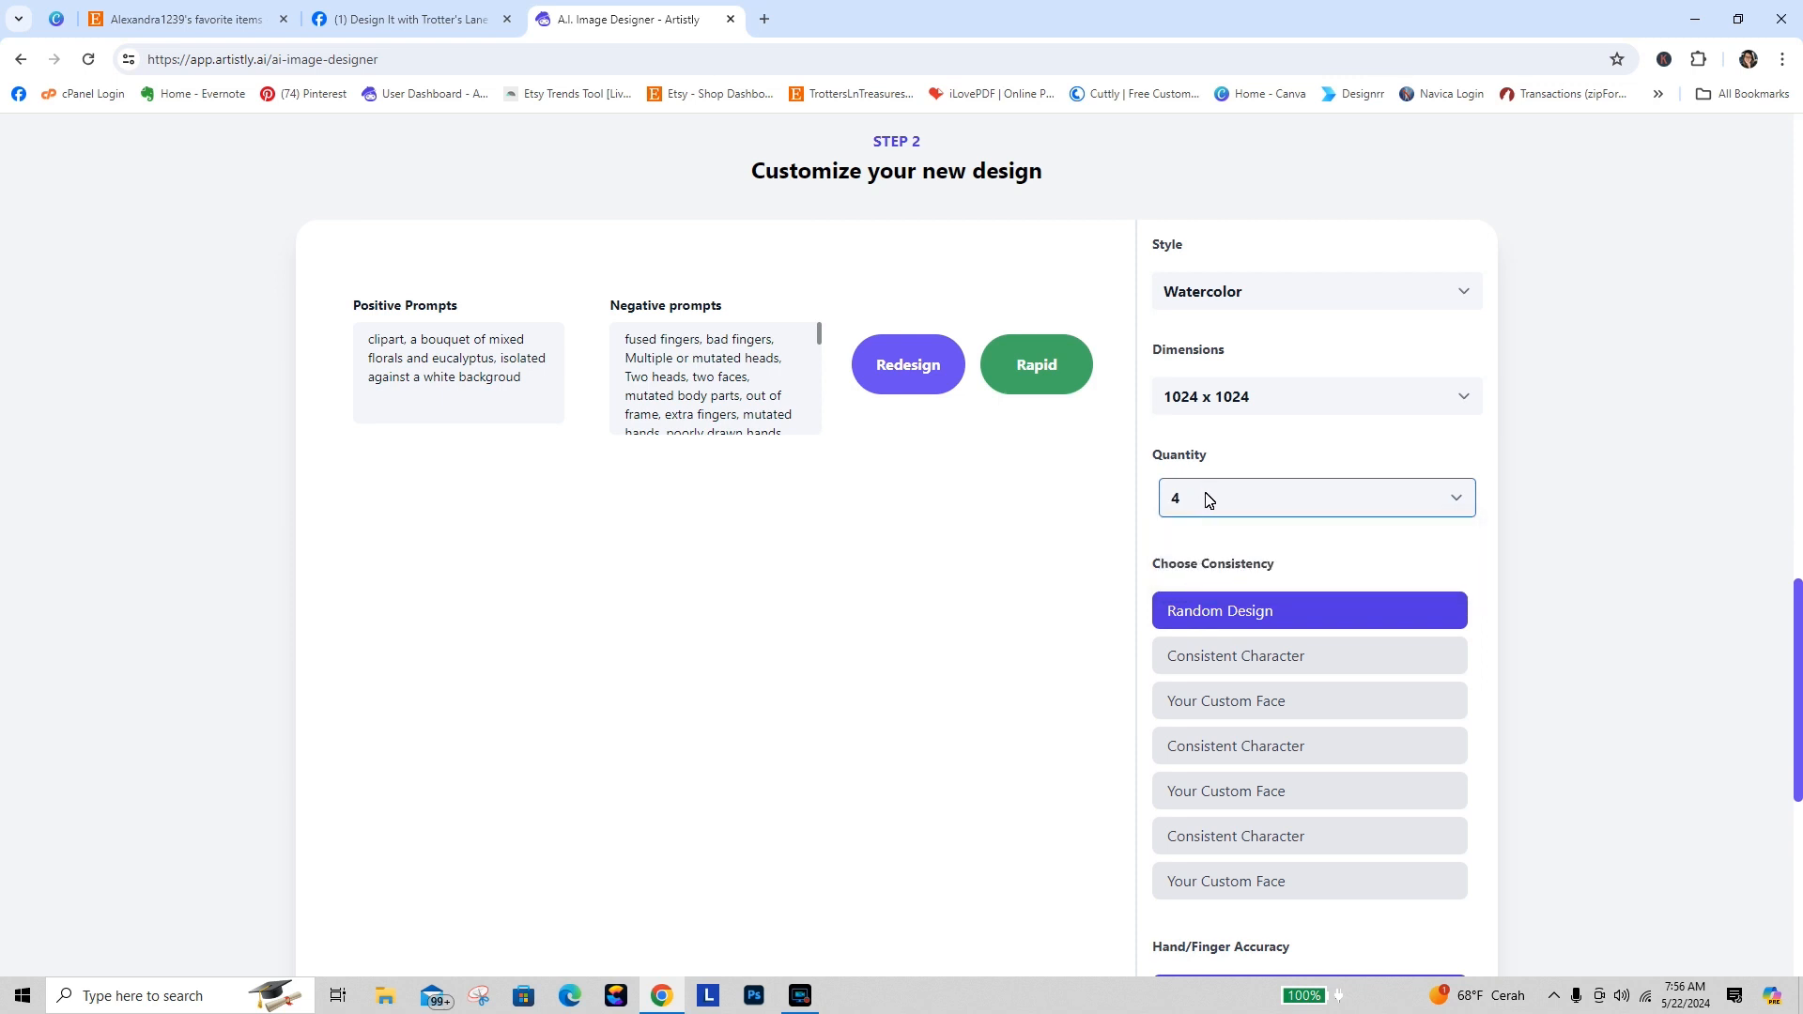
left_click(1289, 402)
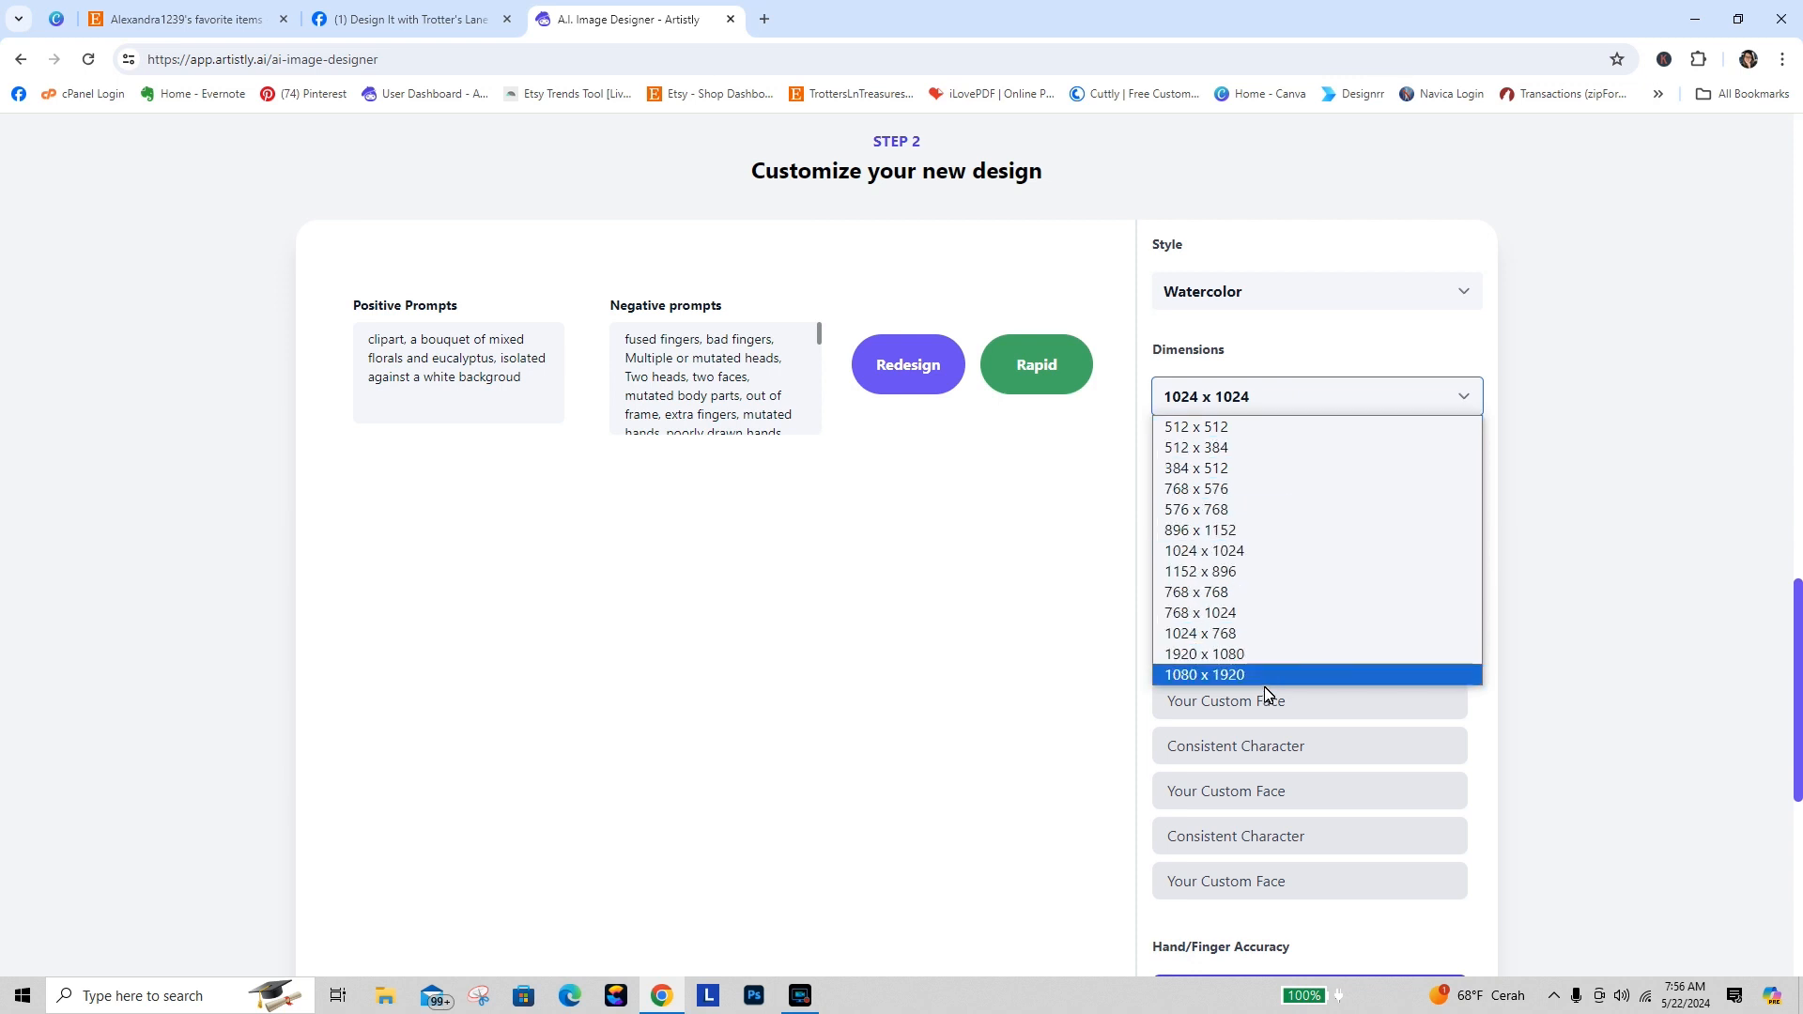
left_click(1204, 516)
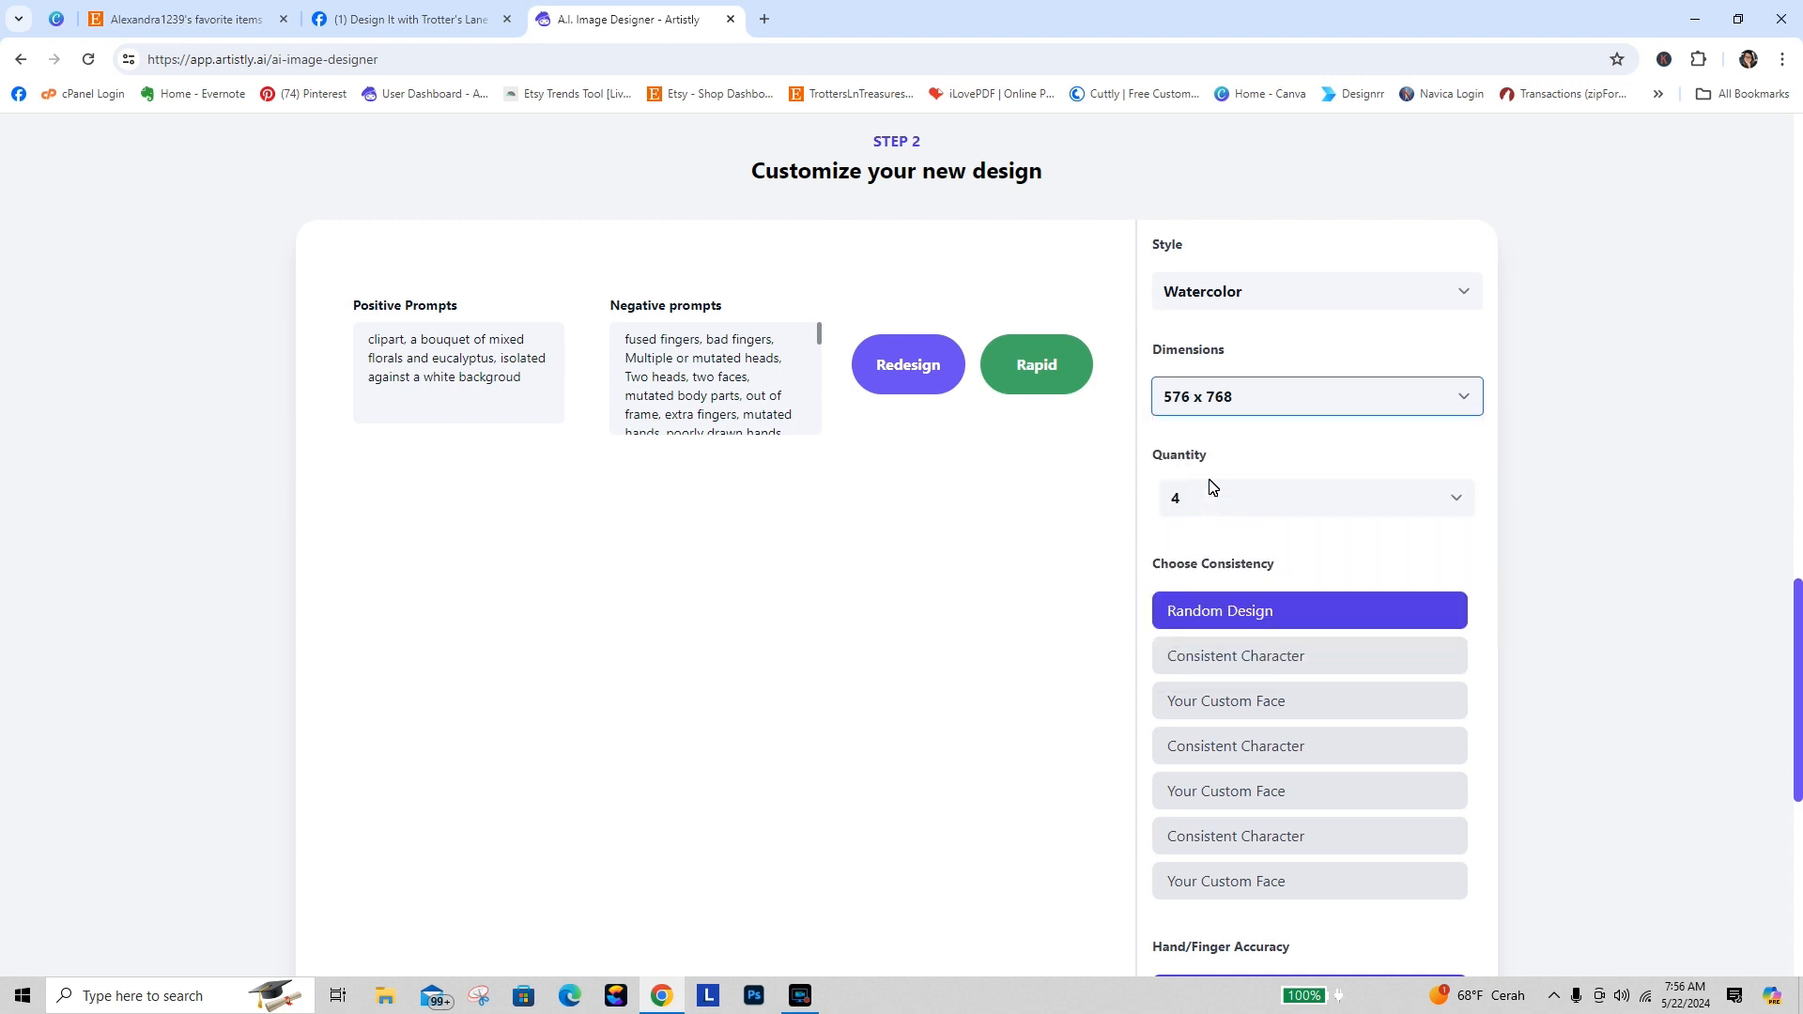
left_click(1231, 402)
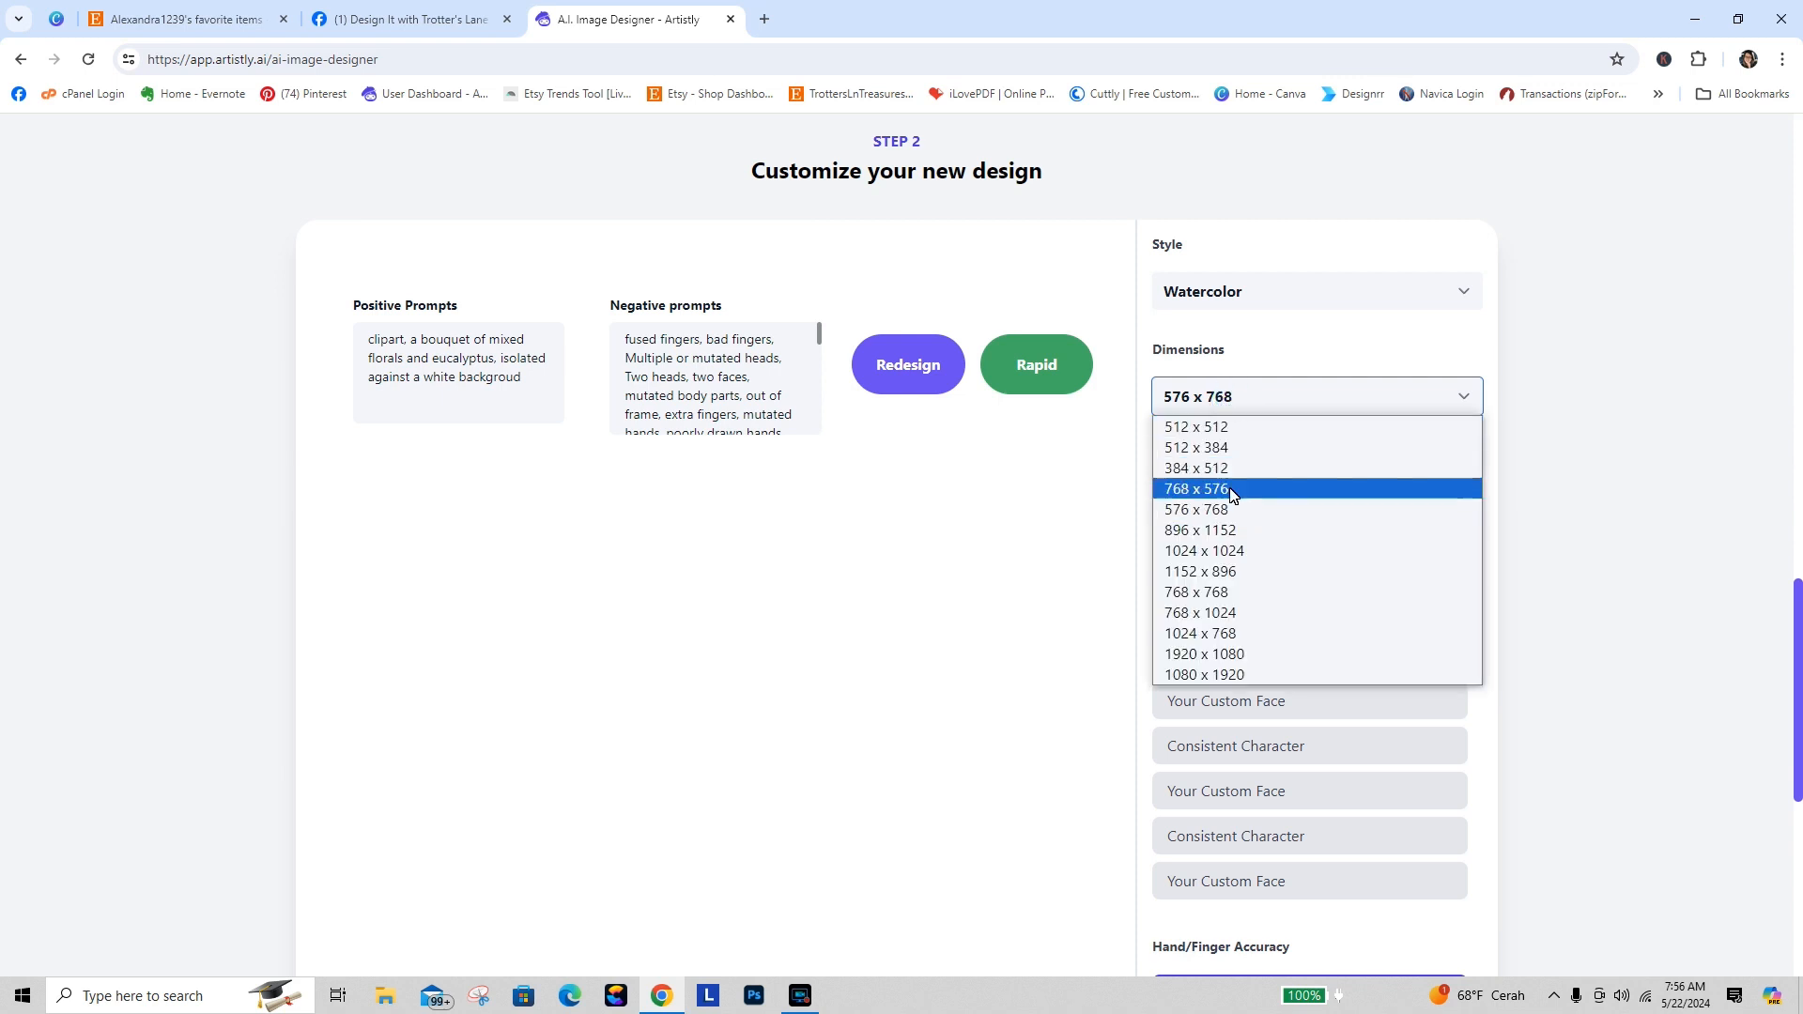
left_click(1229, 522)
left_click(1262, 402)
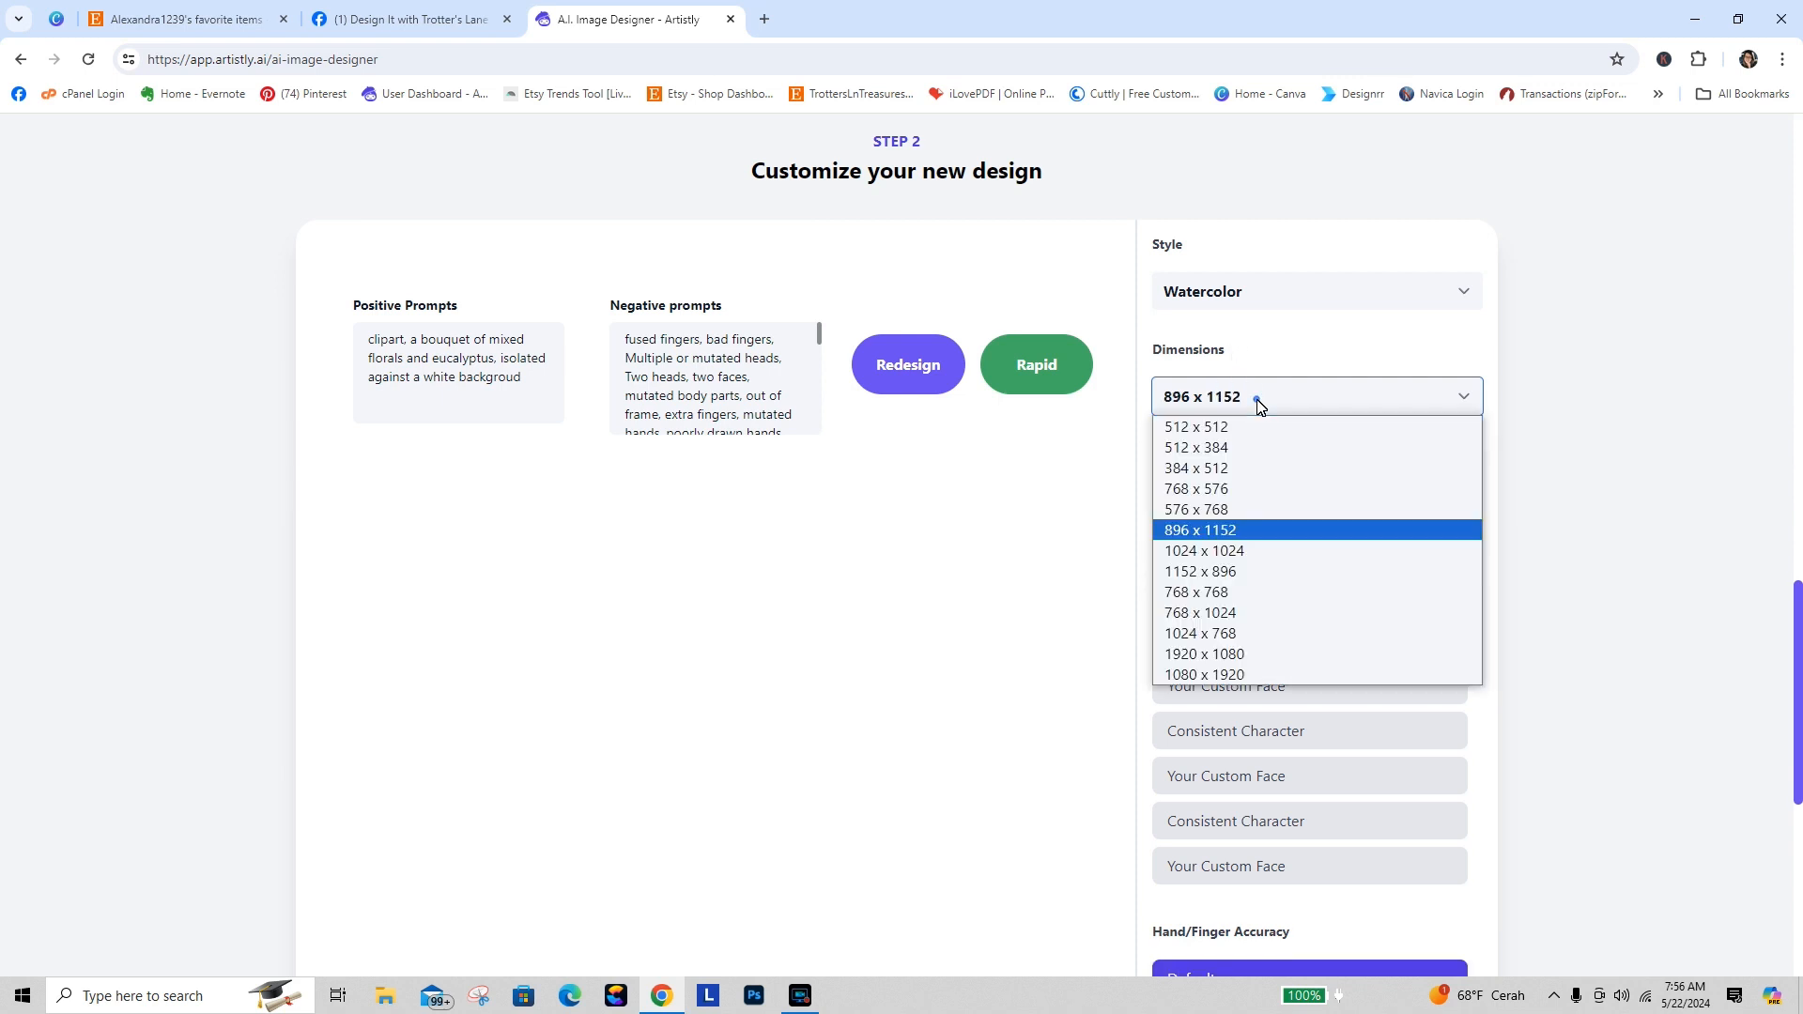
left_click(1224, 557)
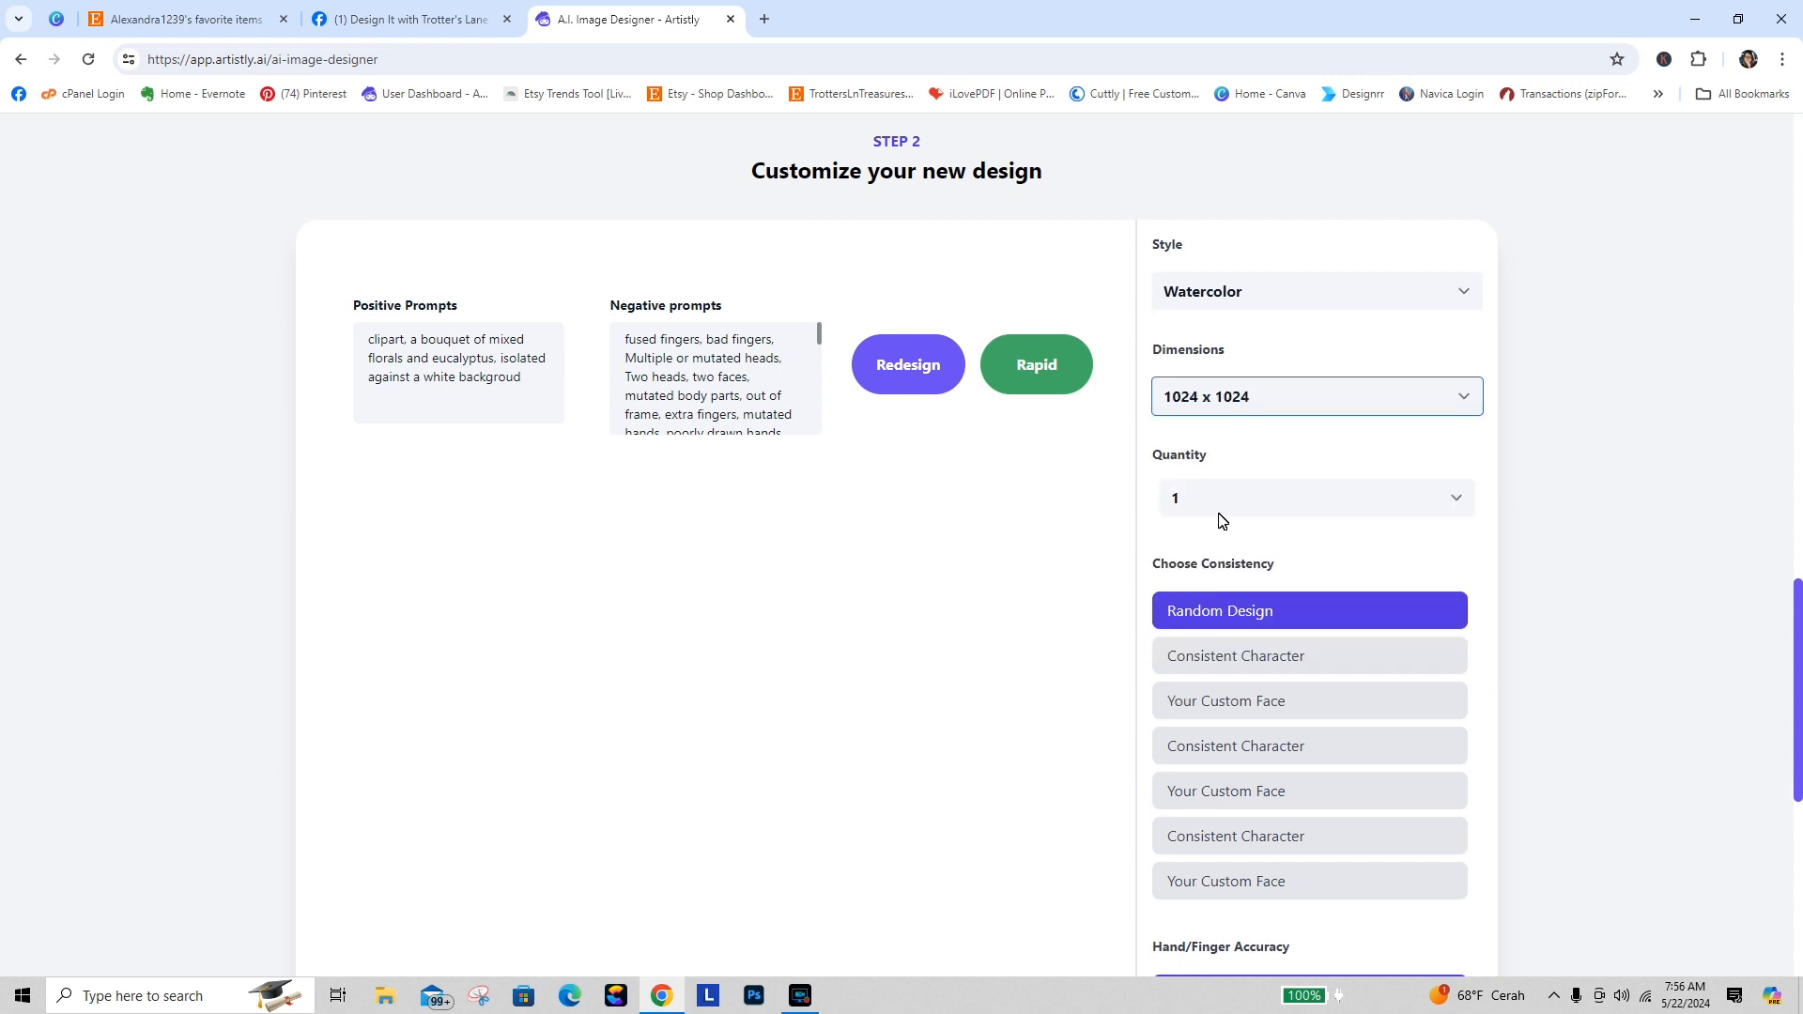
Step: Set the quantity to 4 and generate the redesigned bouquets
left_click(1210, 503)
left_click(1213, 590)
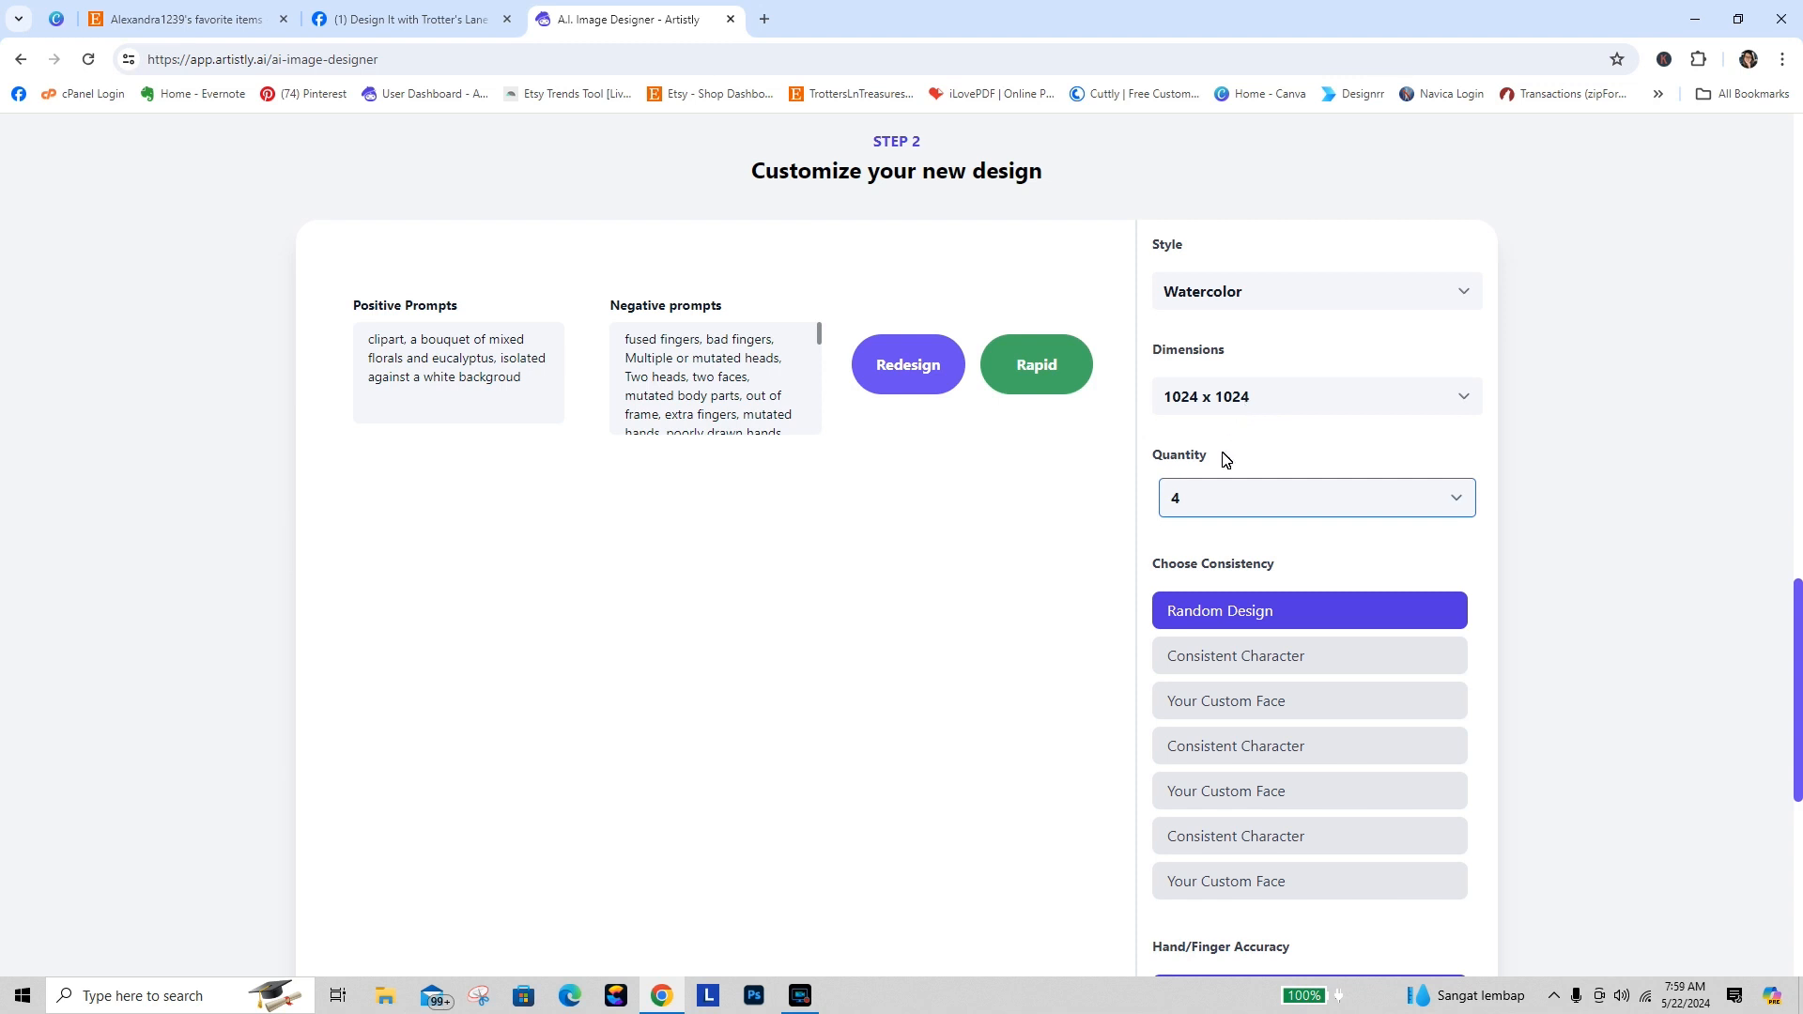
left_click(899, 364)
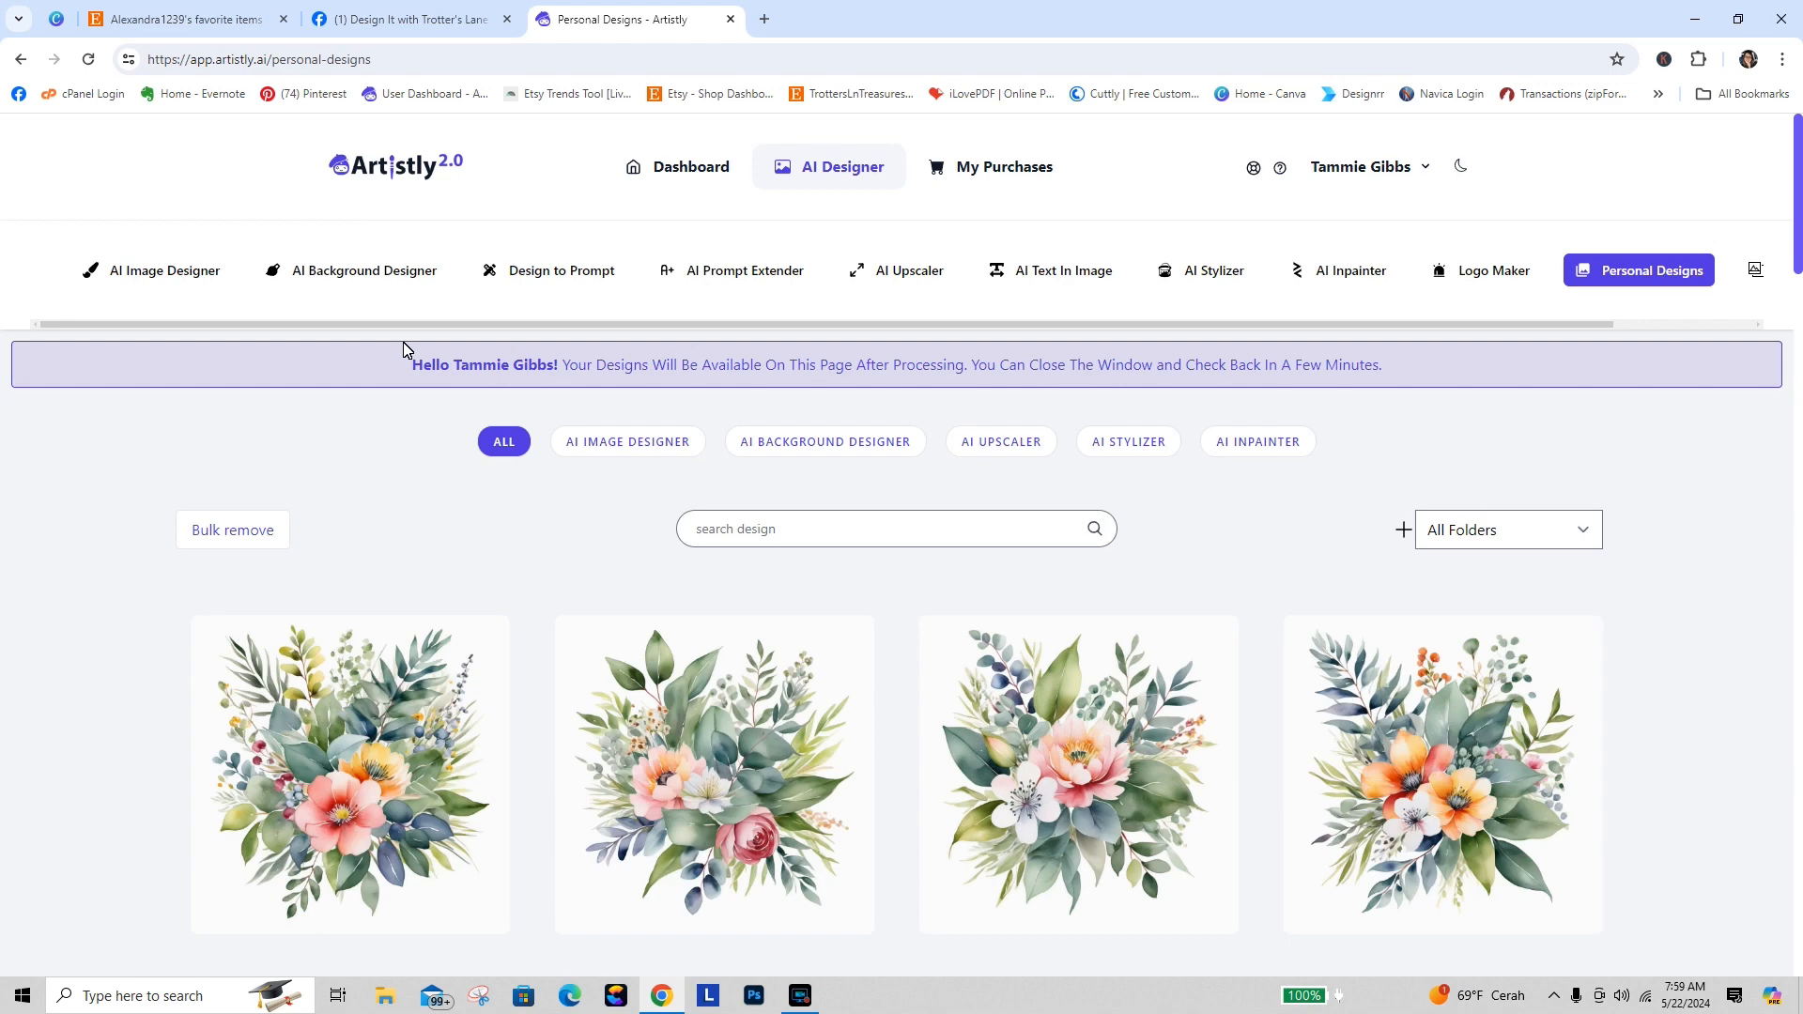
mouse_move(327, 770)
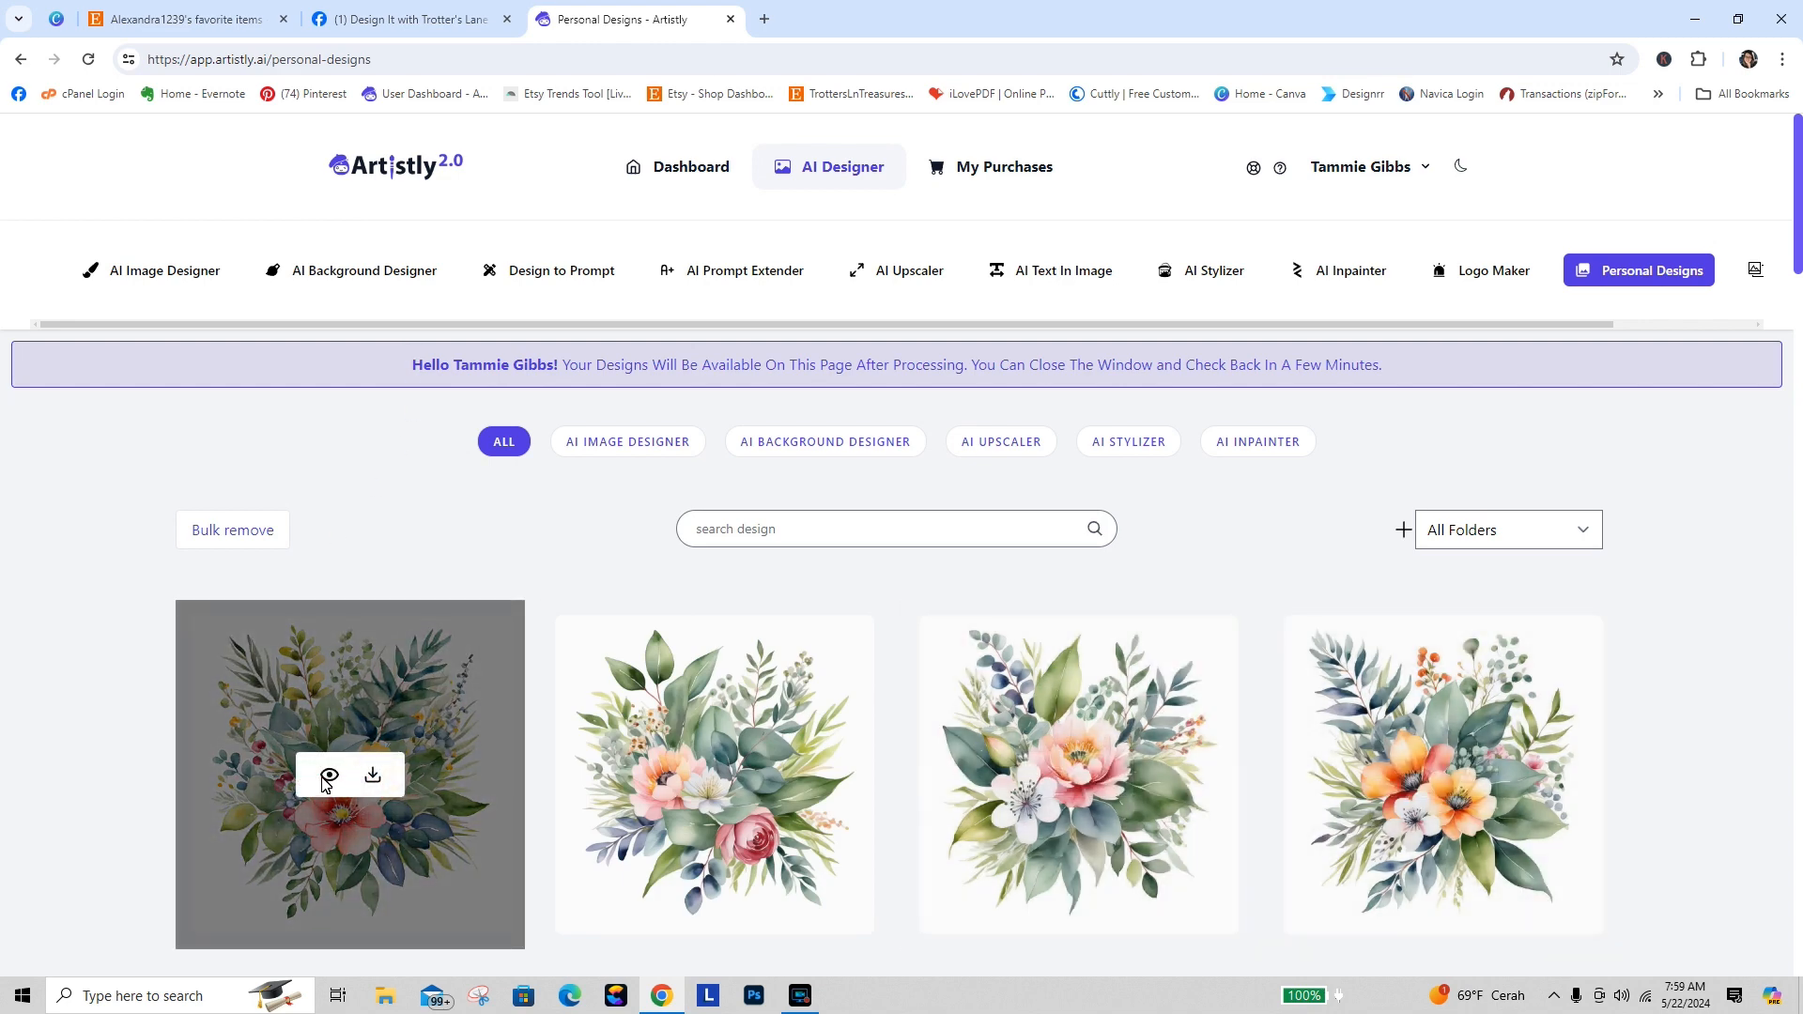
Step: Make the first bouquet in the personal designs private and close its details
left_click(328, 776)
left_click(997, 188)
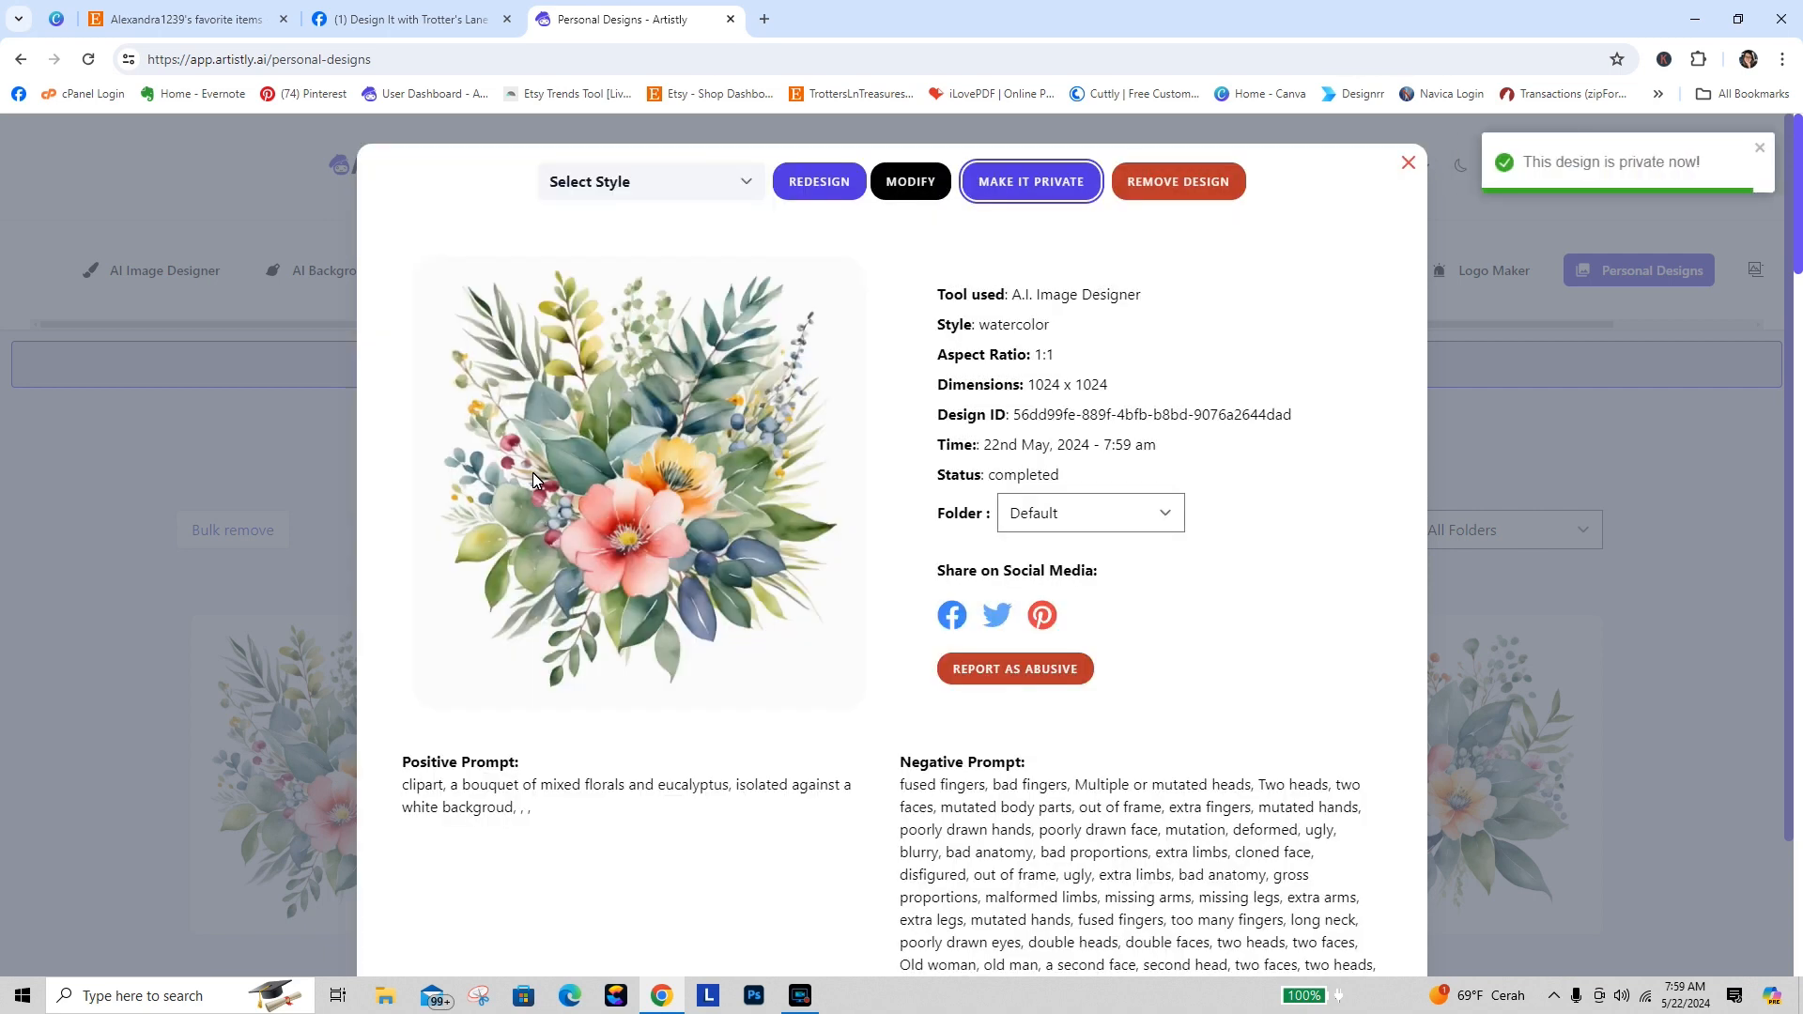
left_click(195, 431)
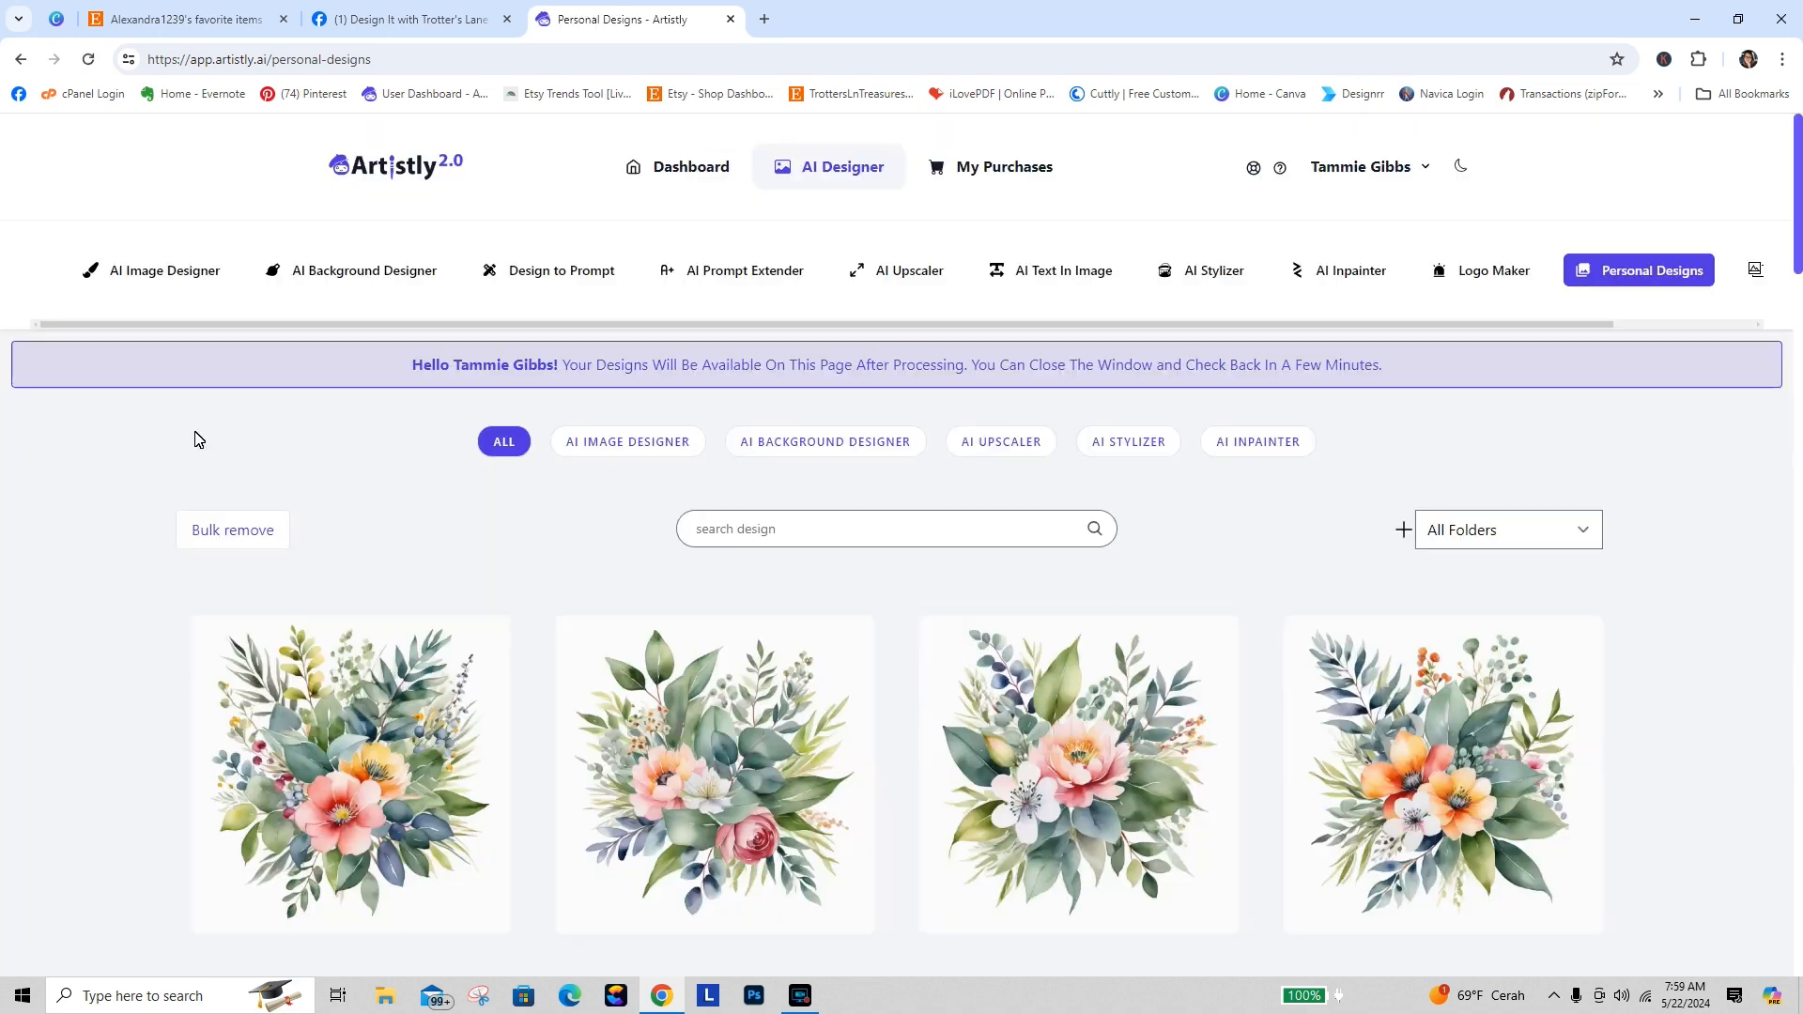
Step: Load the first floral bouquet from the personal designs into the AI Upscaler
mouse_move(331, 808)
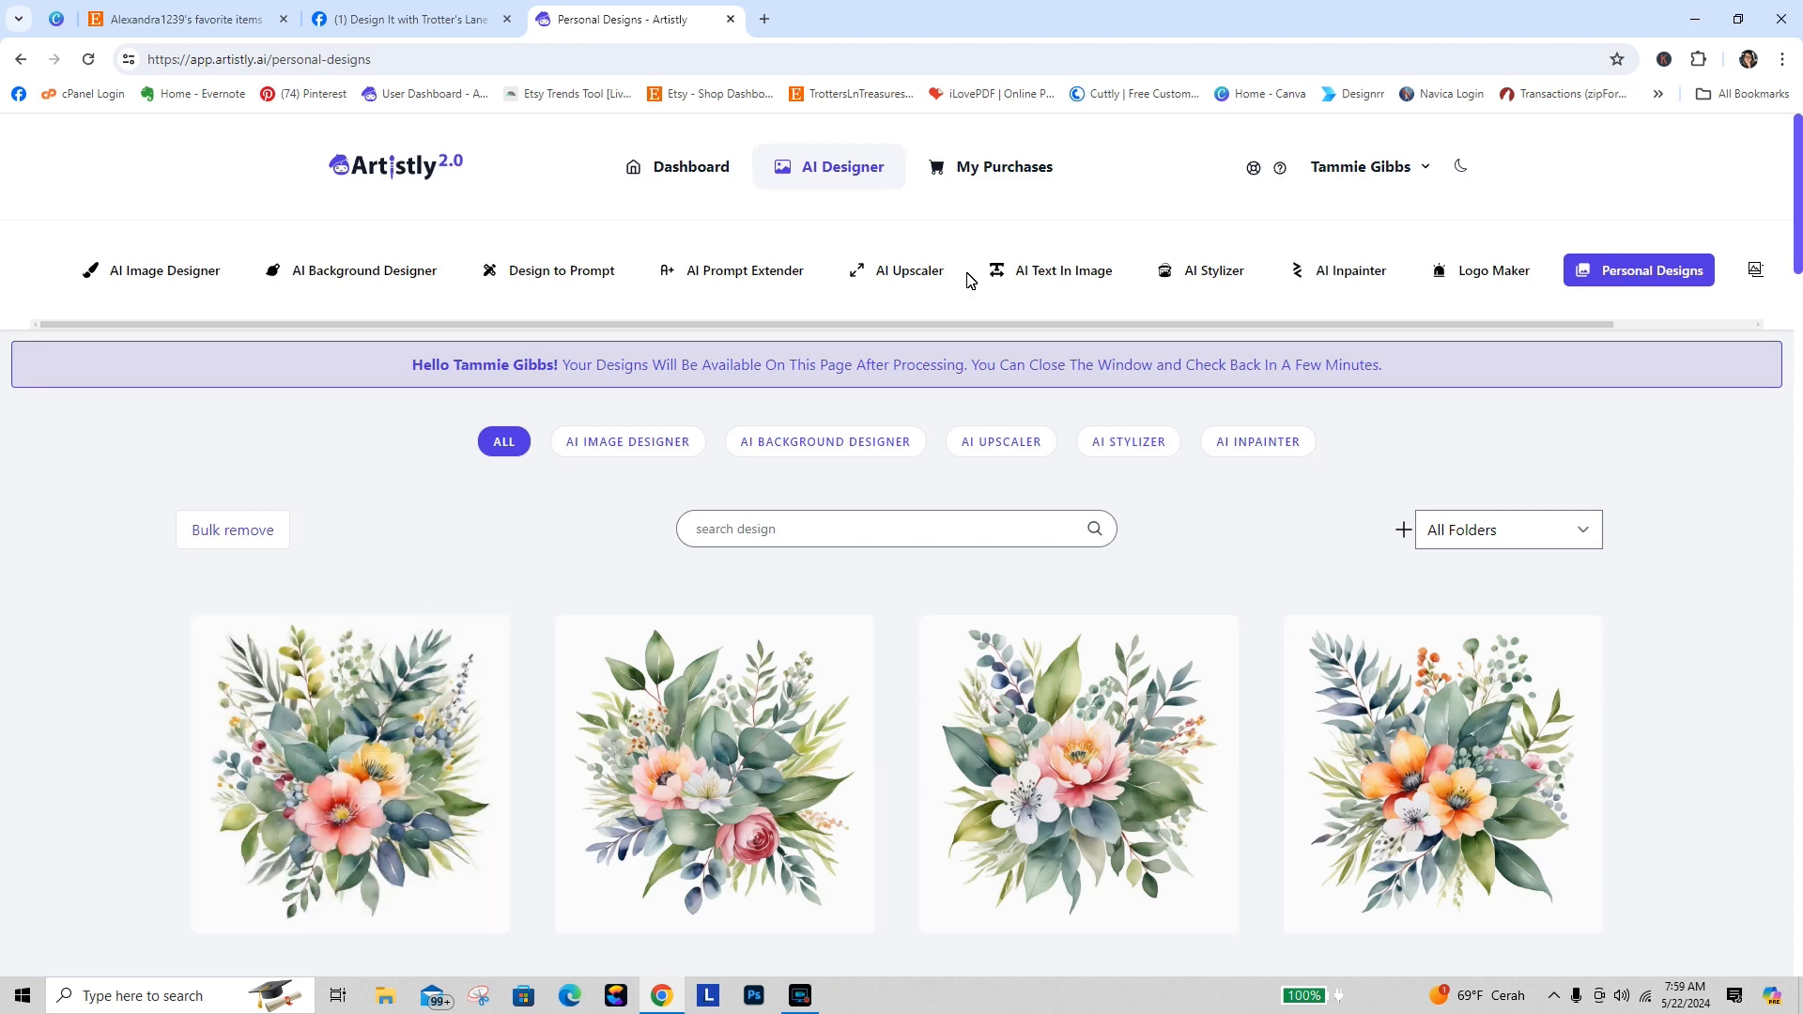
left_click(912, 272)
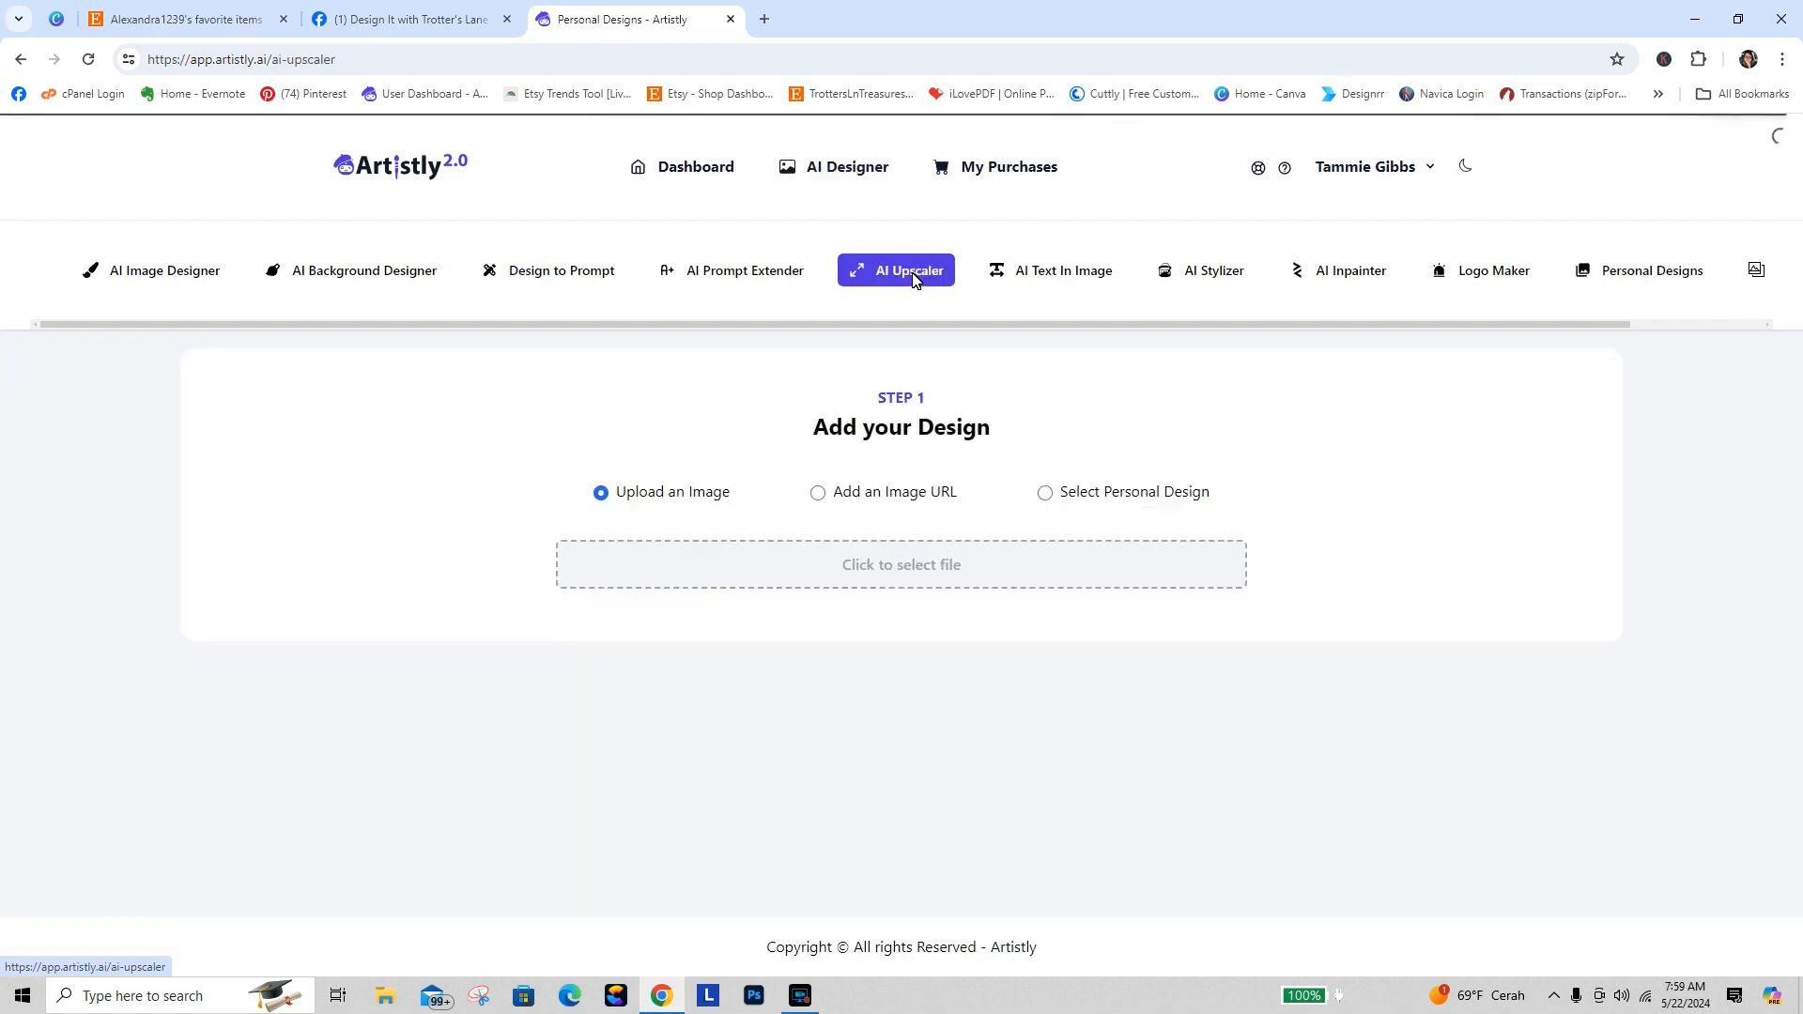
left_click(870, 564)
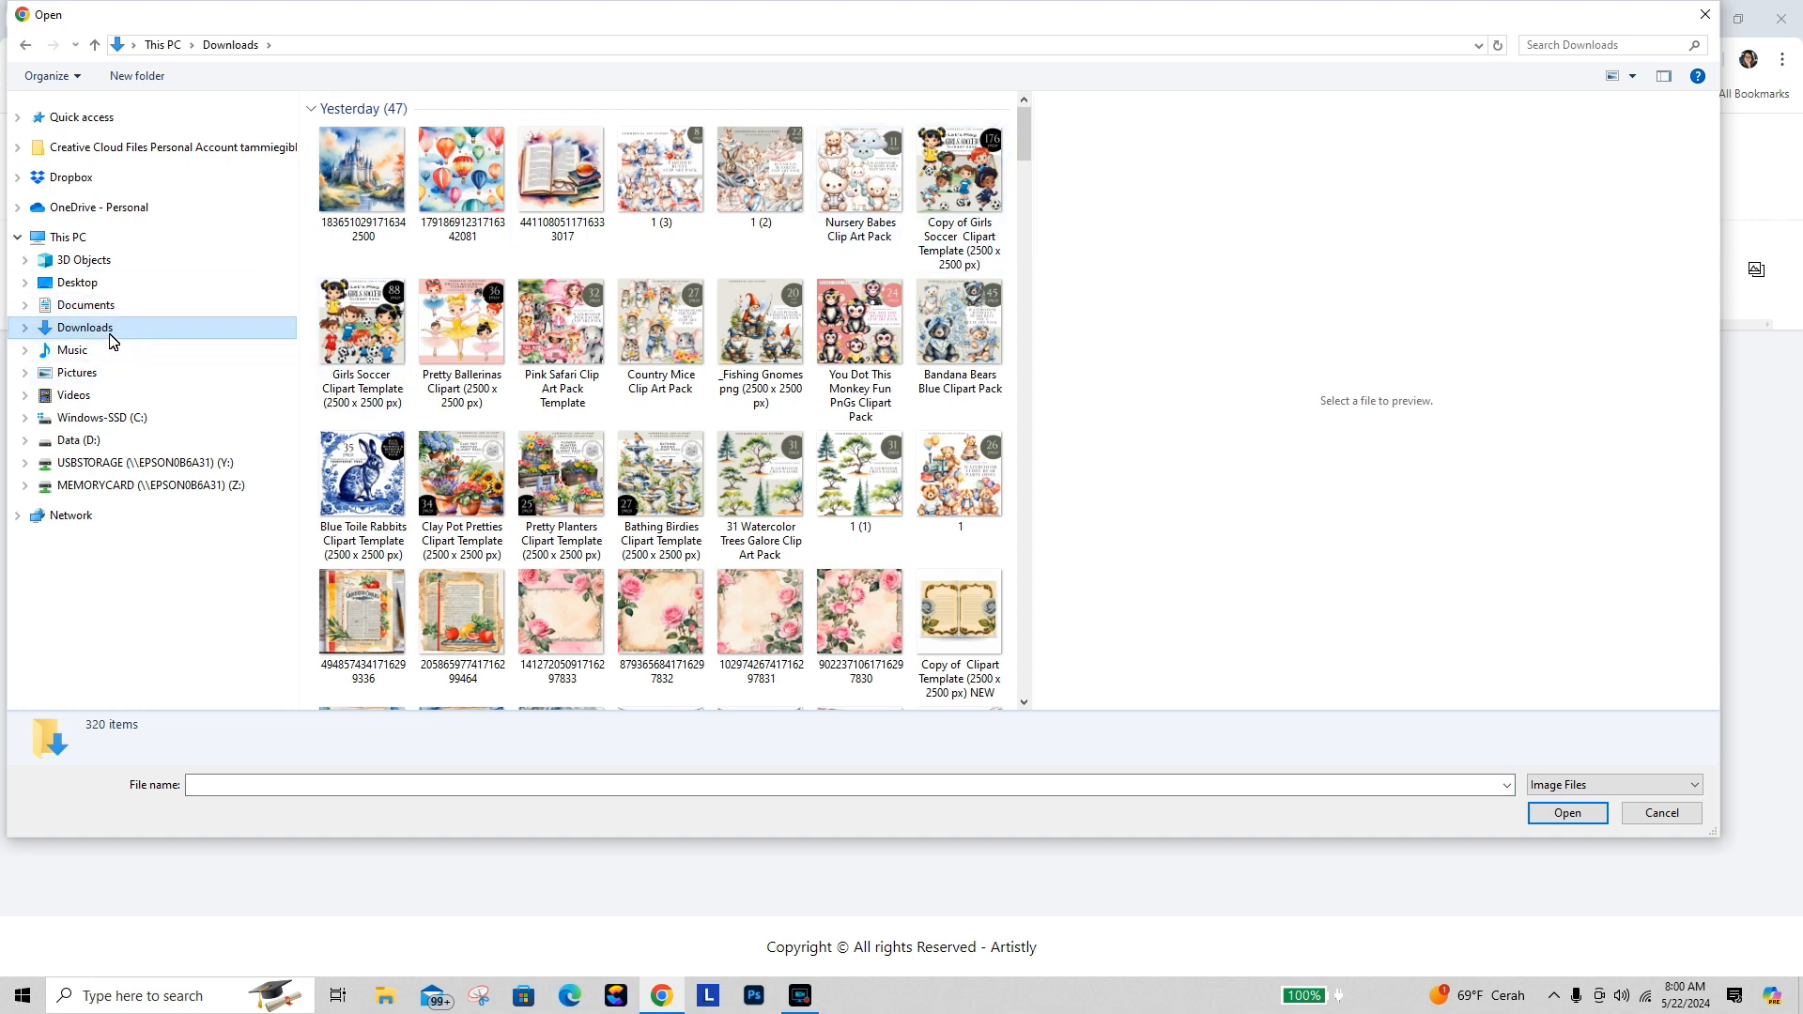
left_click(1664, 815)
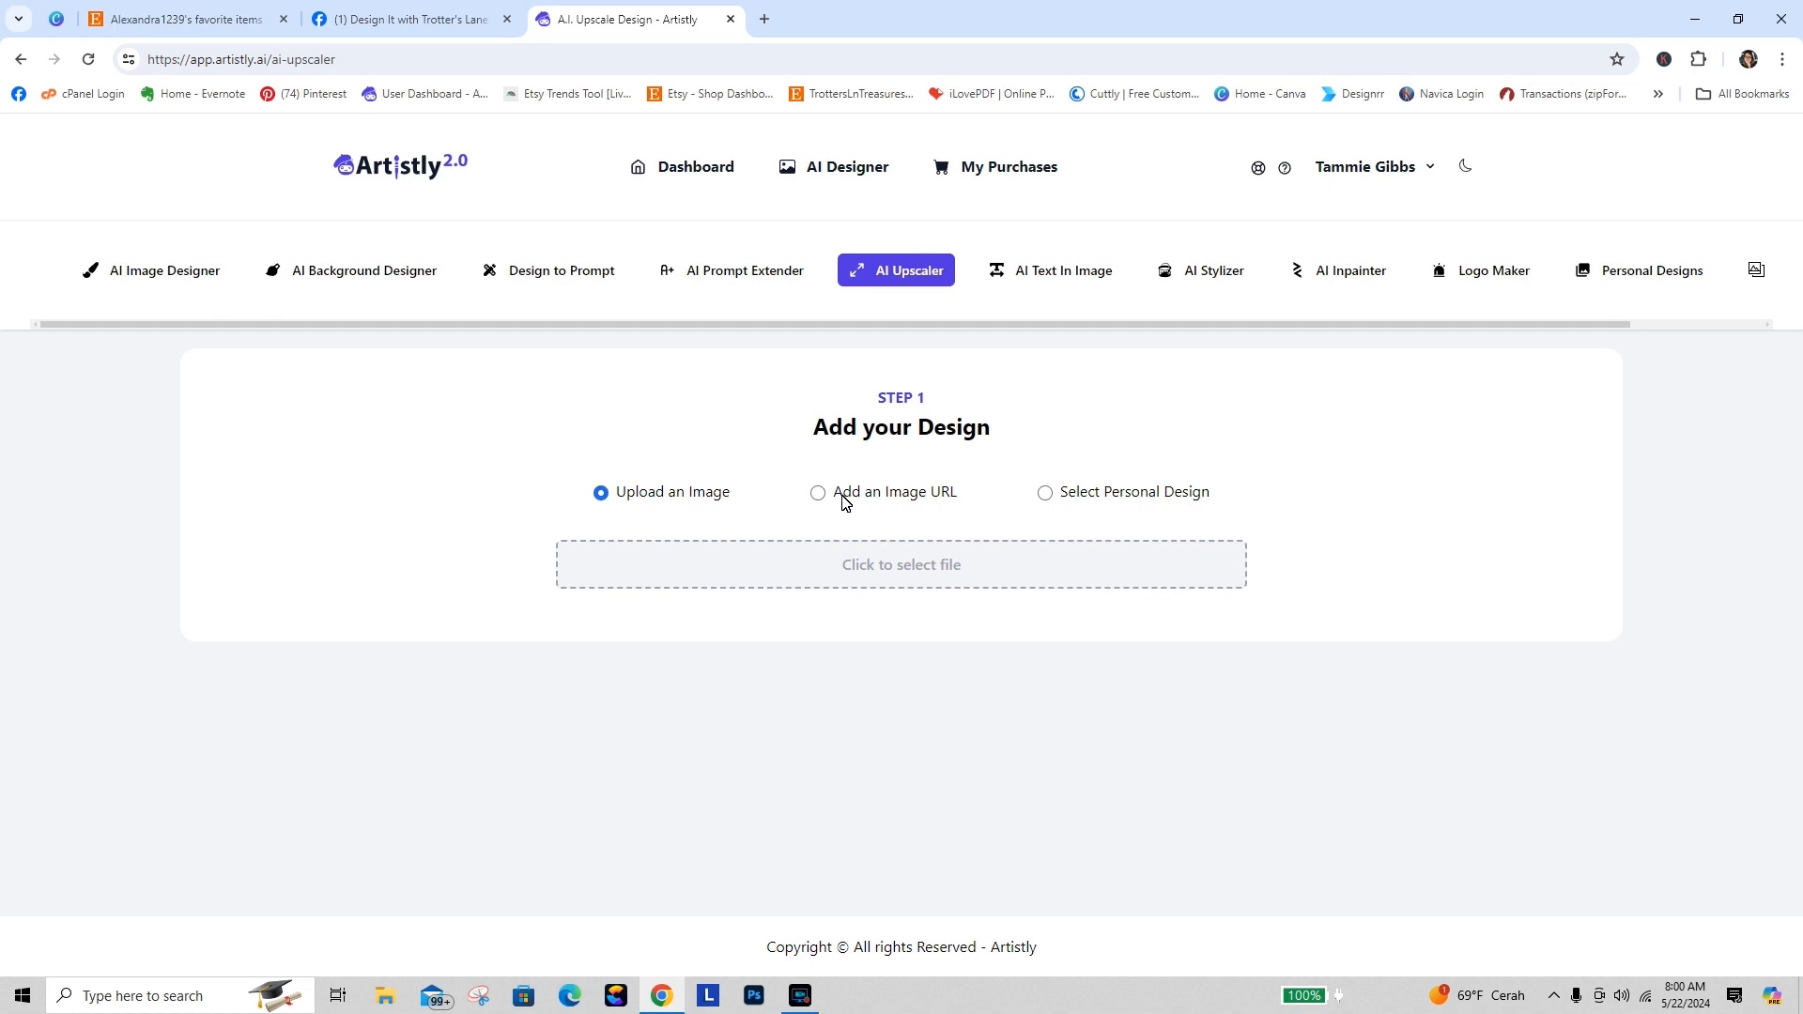
left_click(1044, 493)
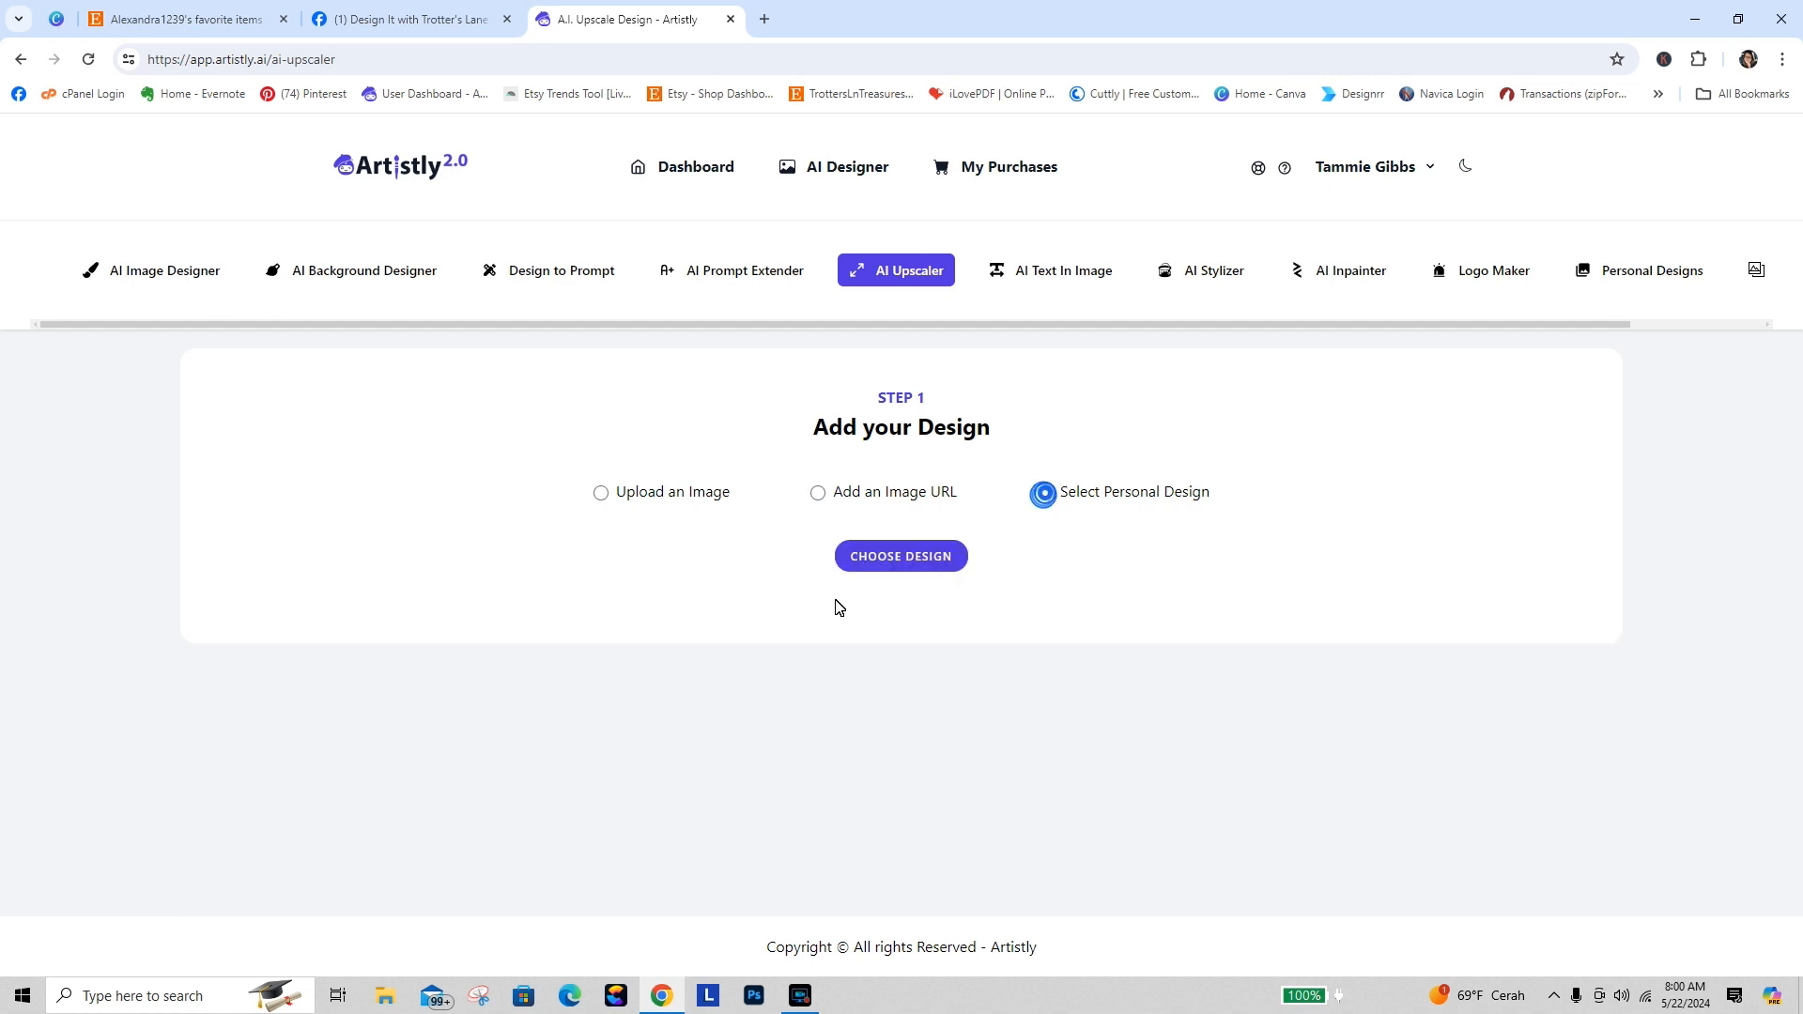
left_click(865, 561)
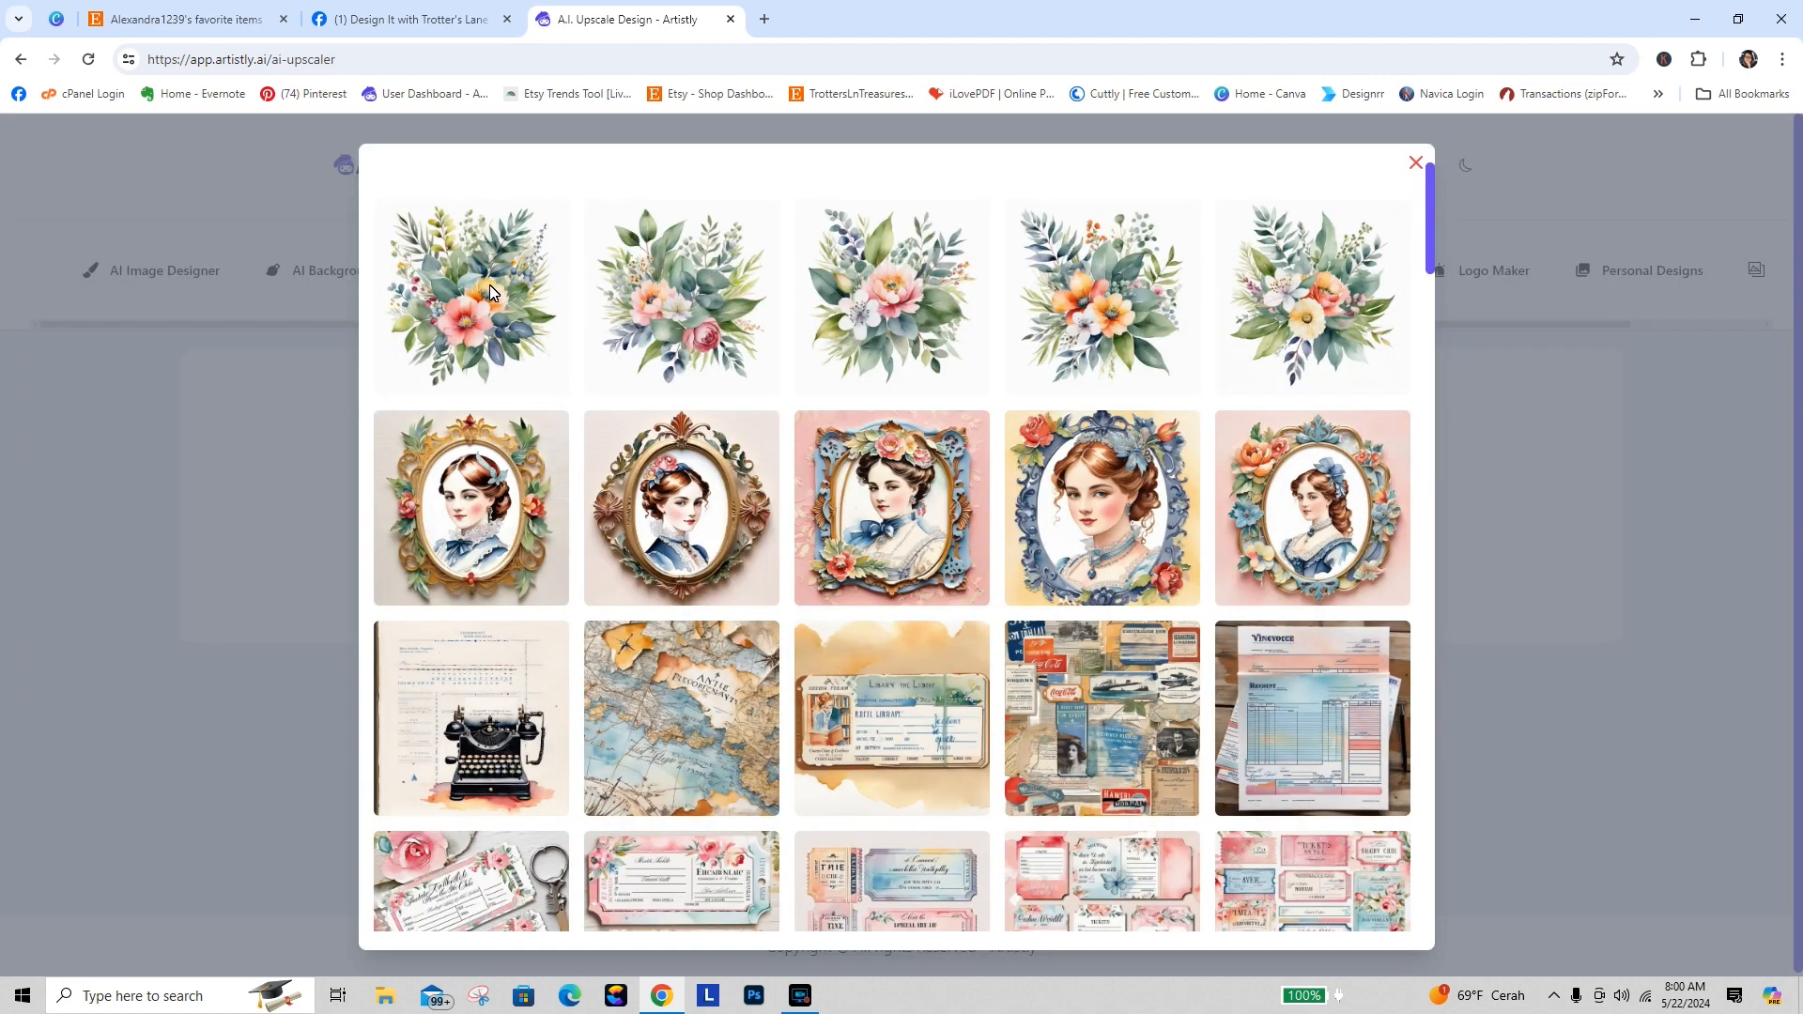
left_click(486, 282)
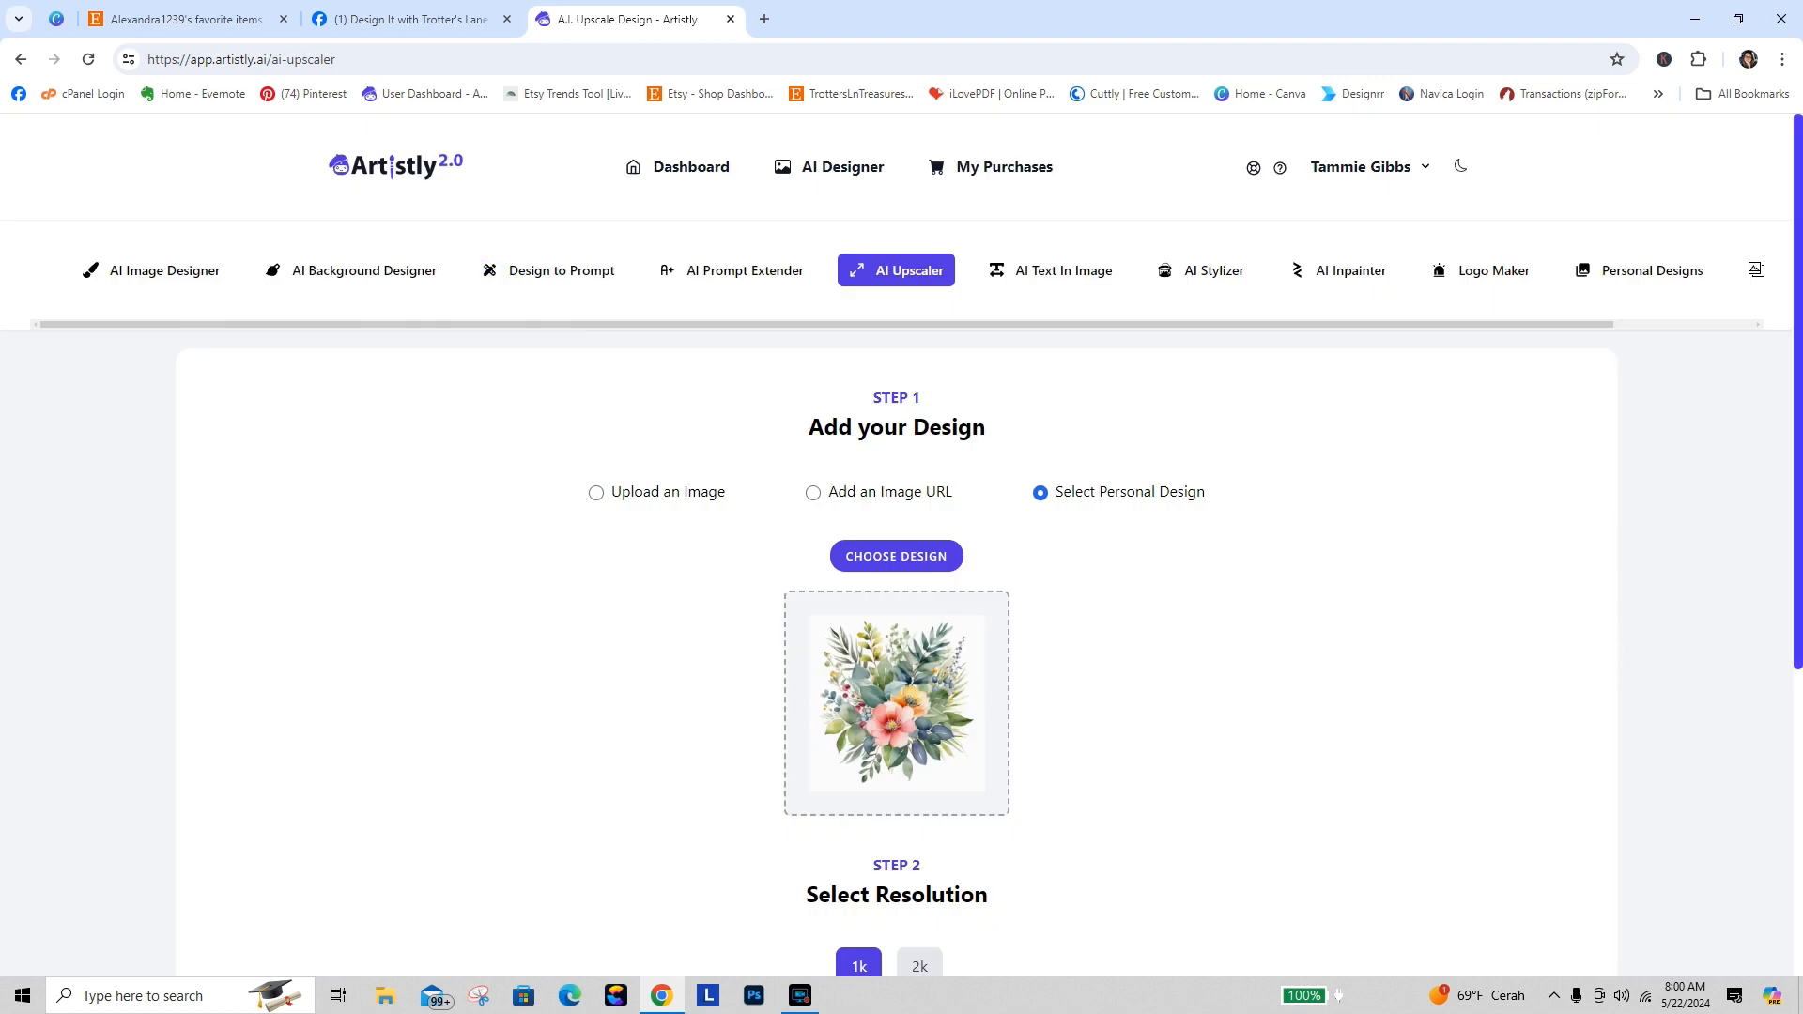
Step: Upscale the bouquet at 2k resolution with Only Upscale and download the upscaled image
scroll(1798, 418, "down", 5)
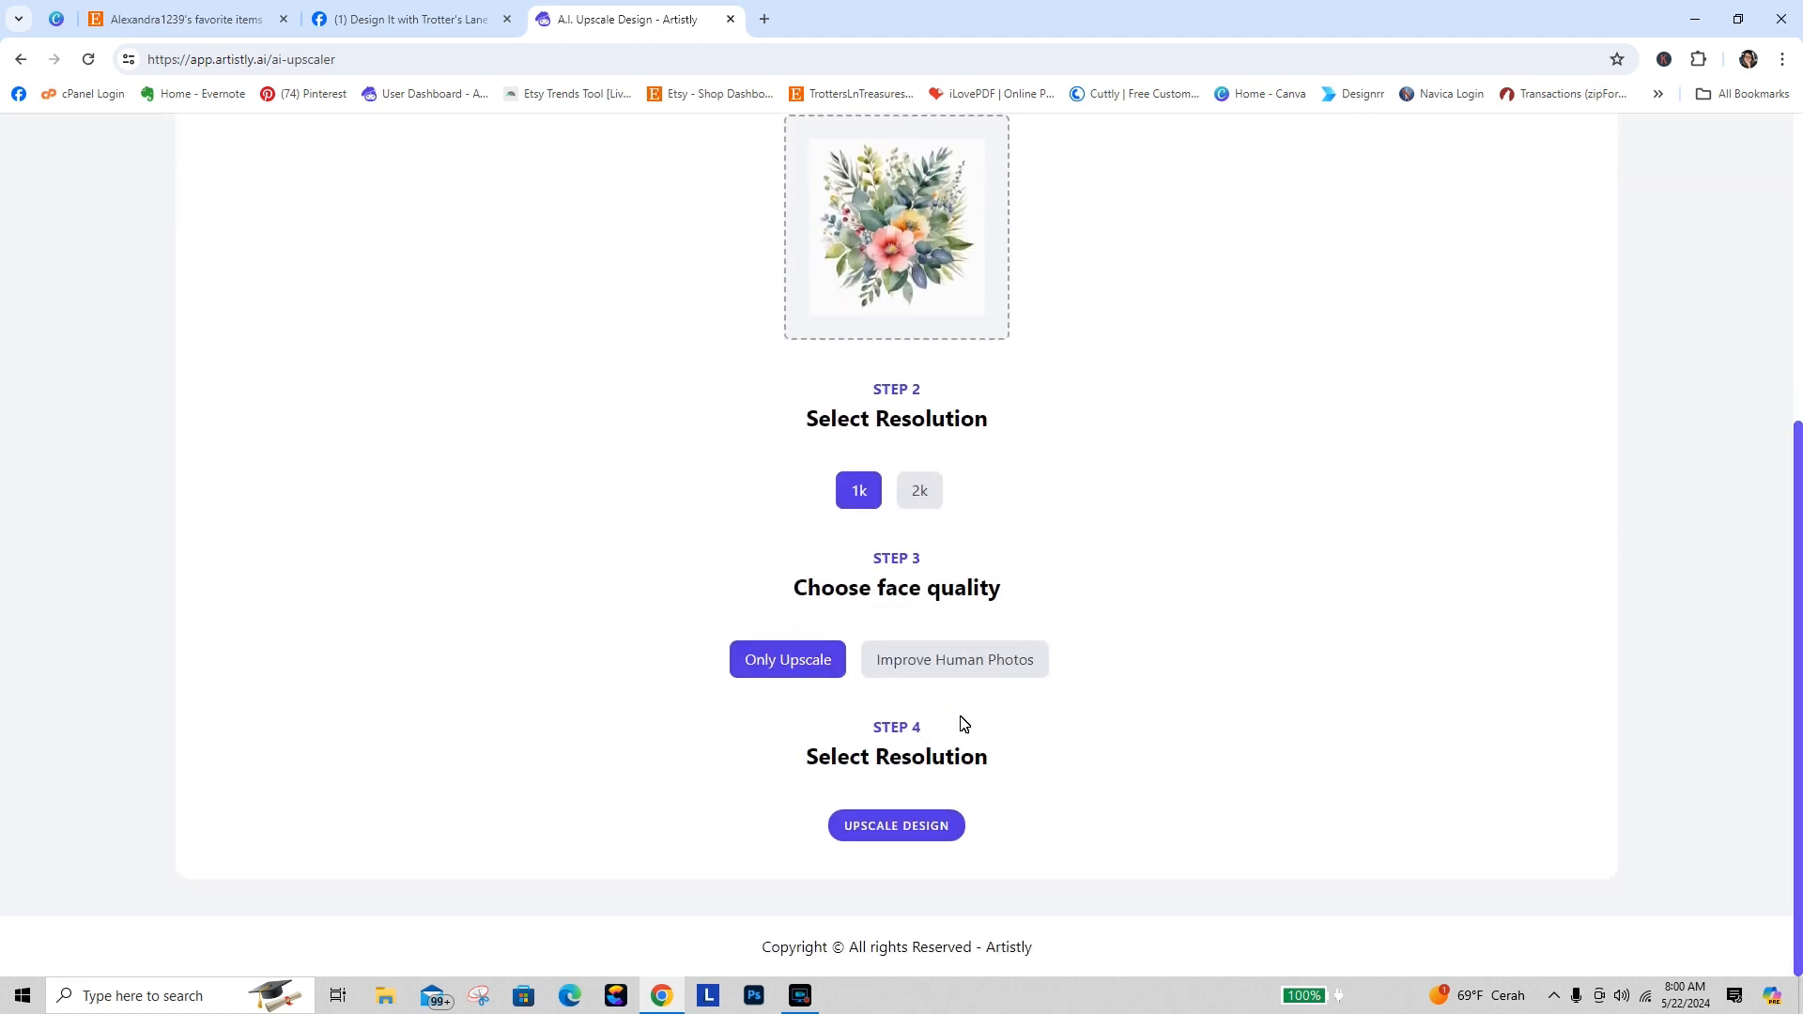
left_click(925, 500)
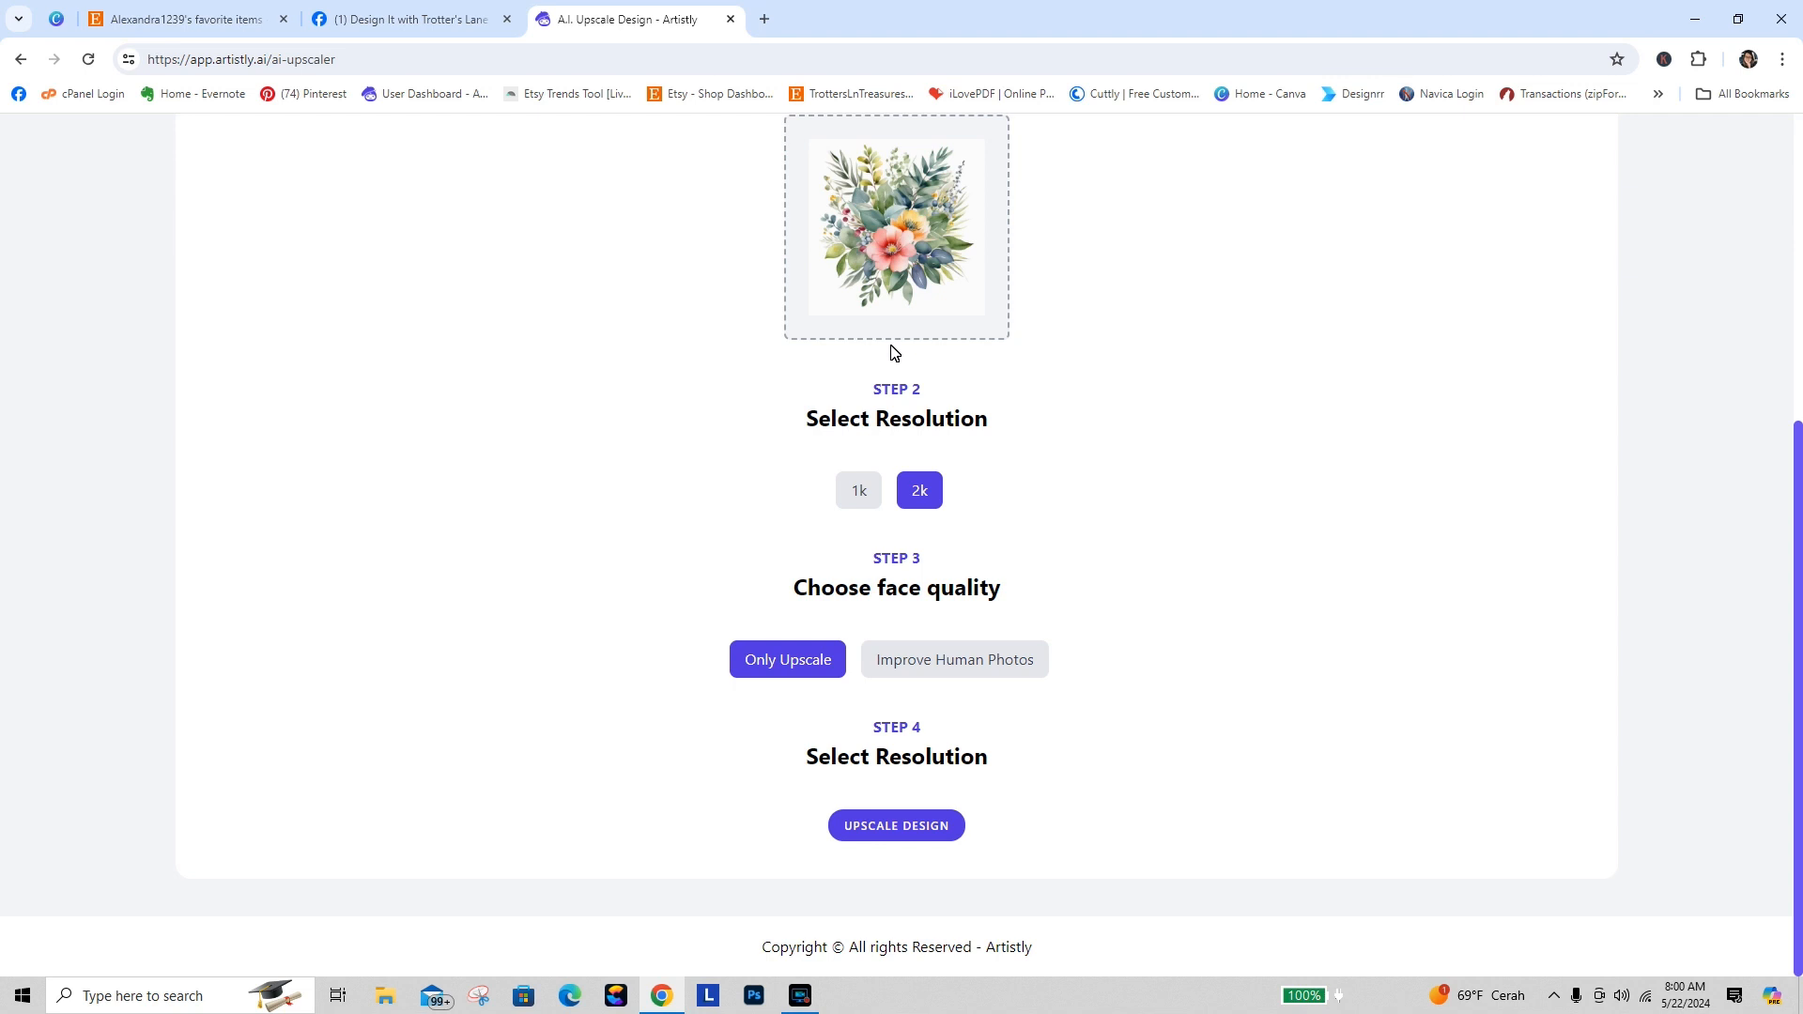
left_click(901, 827)
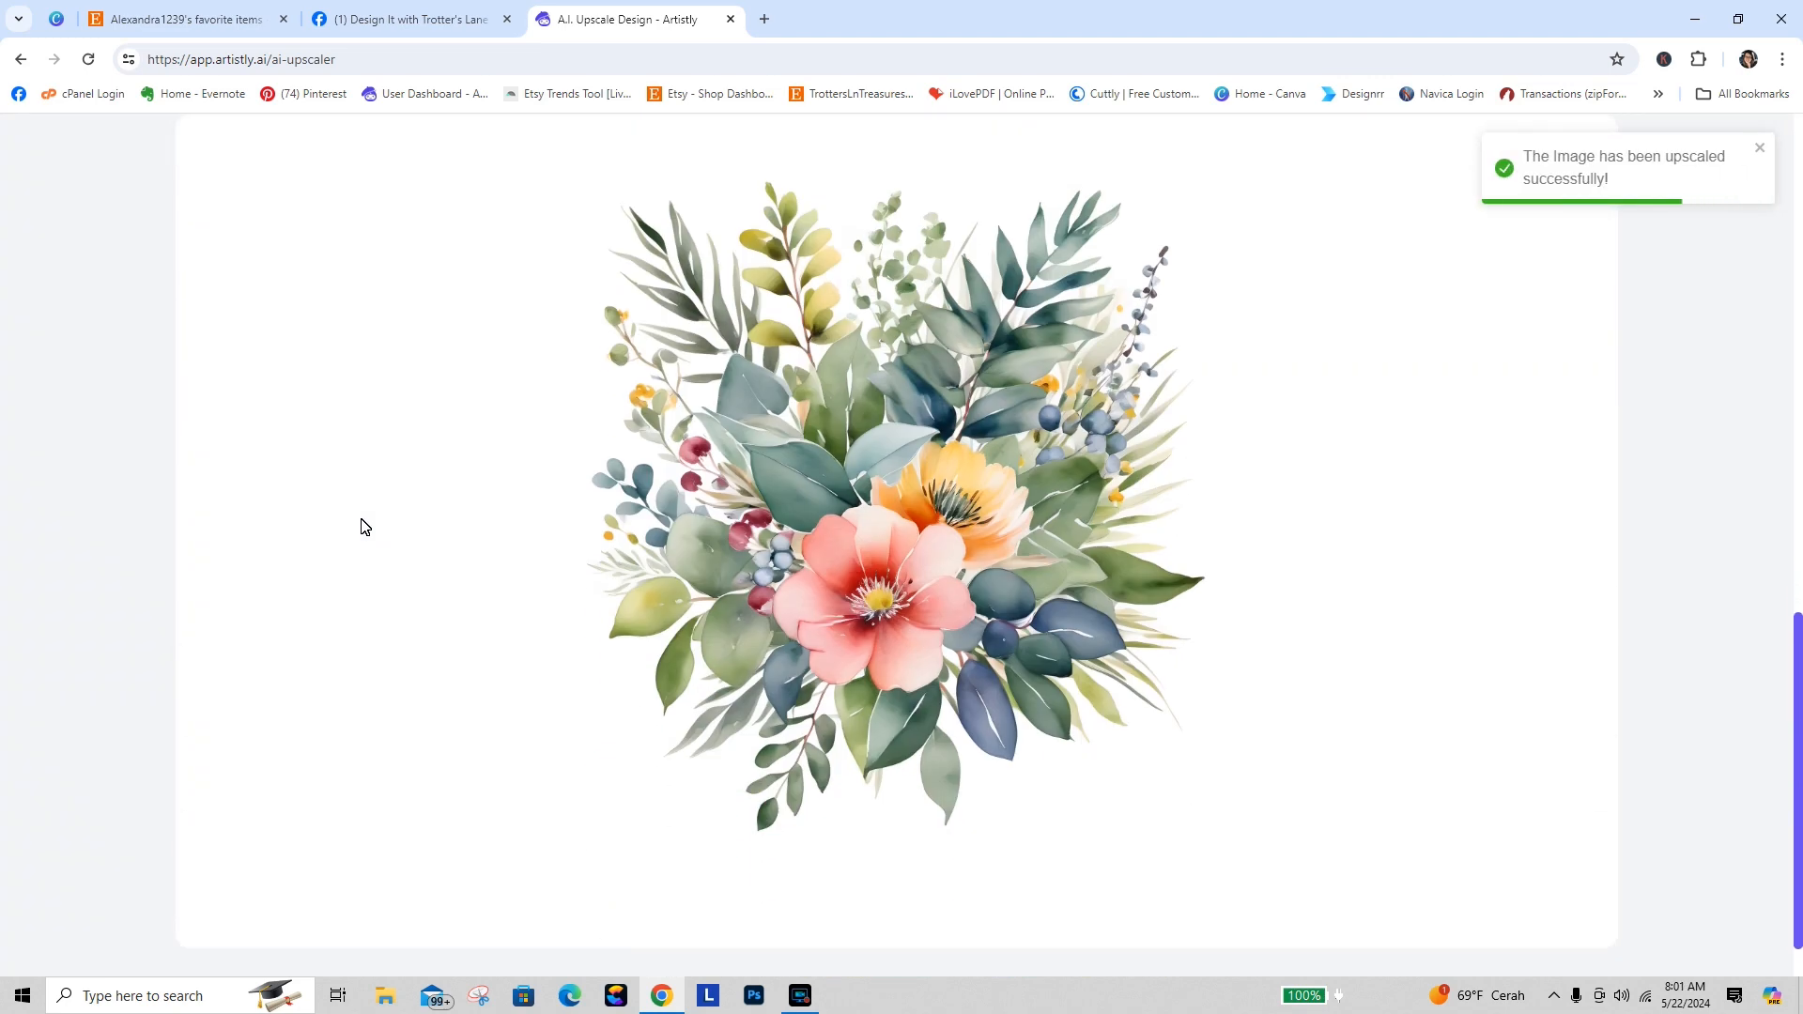
mouse_move(906, 566)
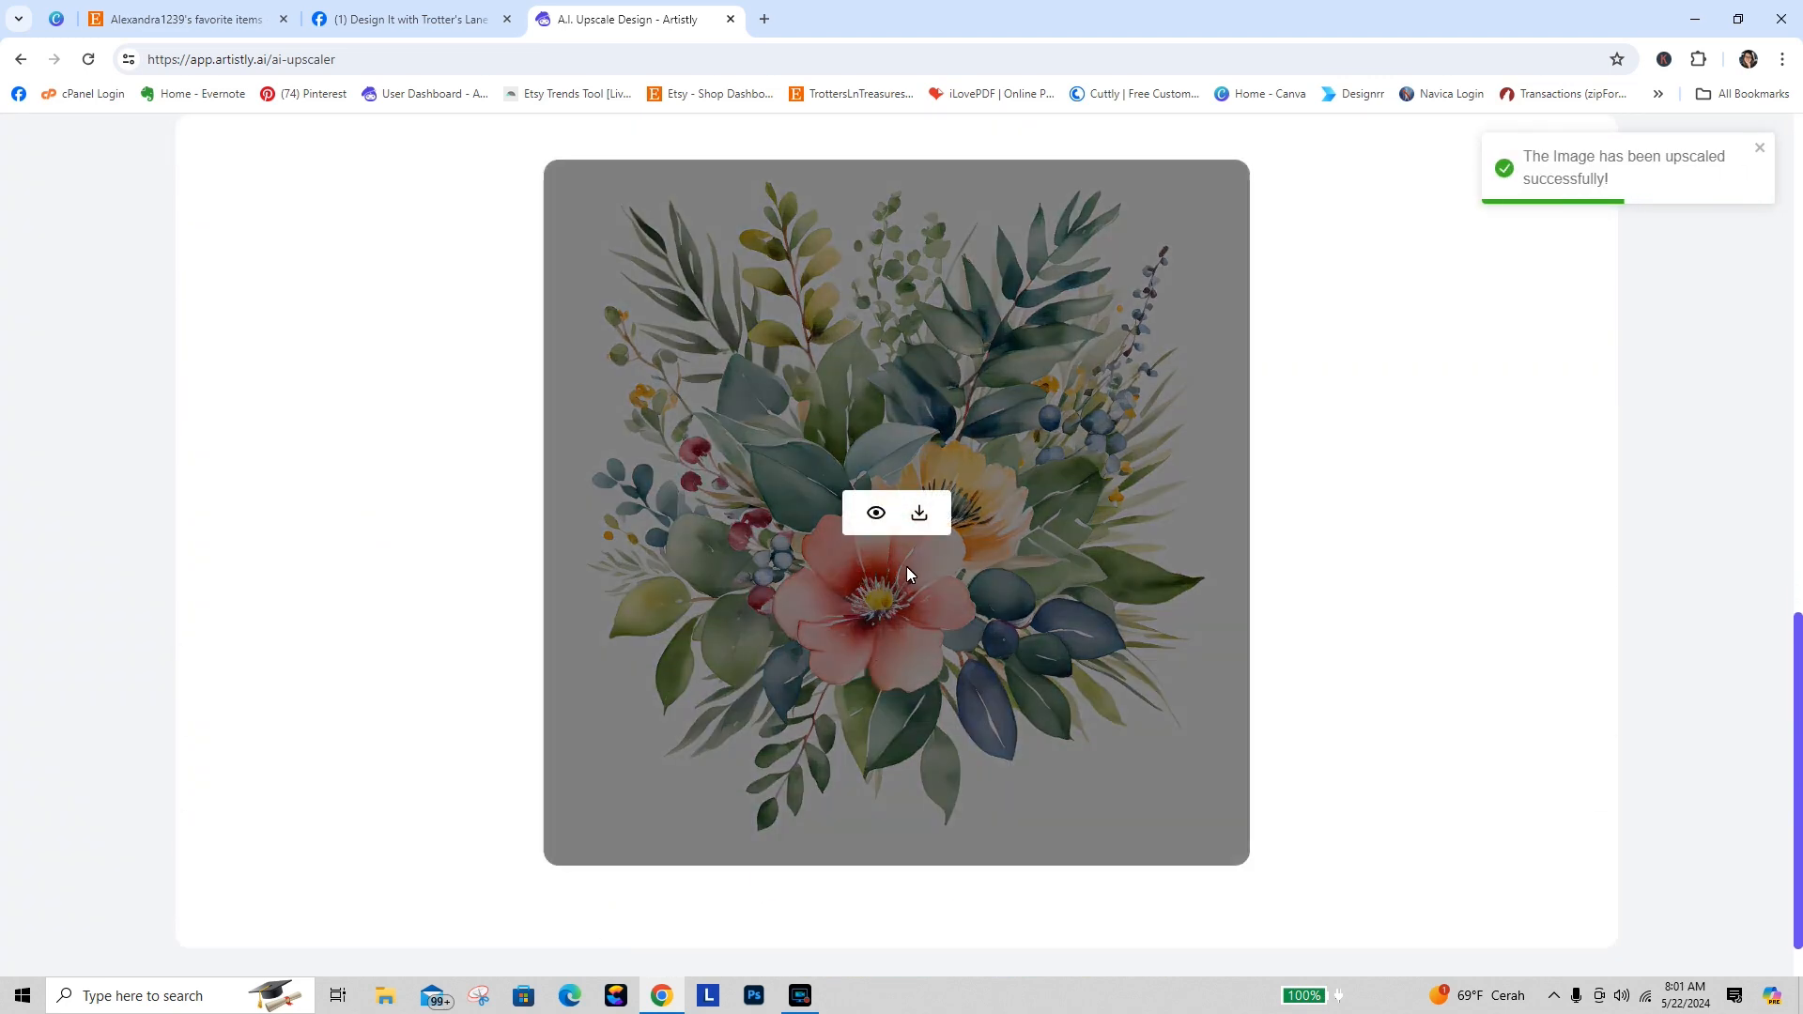
left_click(921, 516)
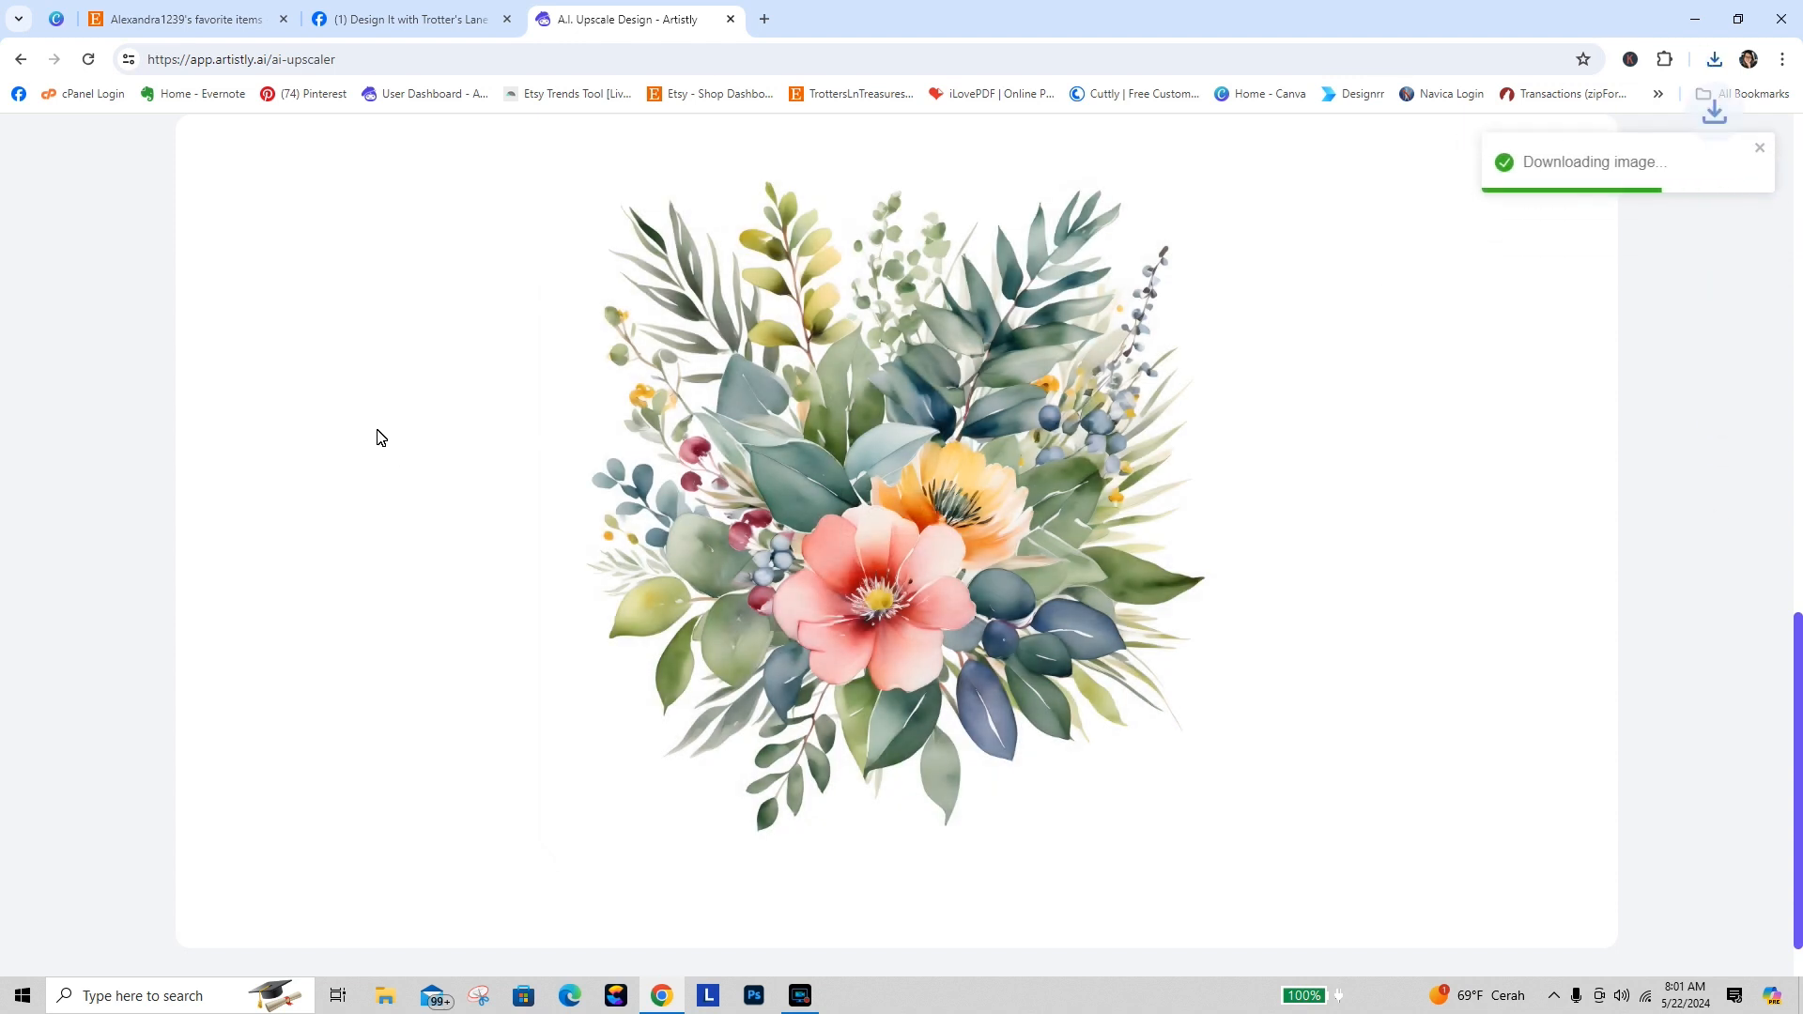
Step: Open Canva in a new browser tab and create a design from the brand template "Clipart Template (2500 x 2500 px) NEW"
left_click(765, 21)
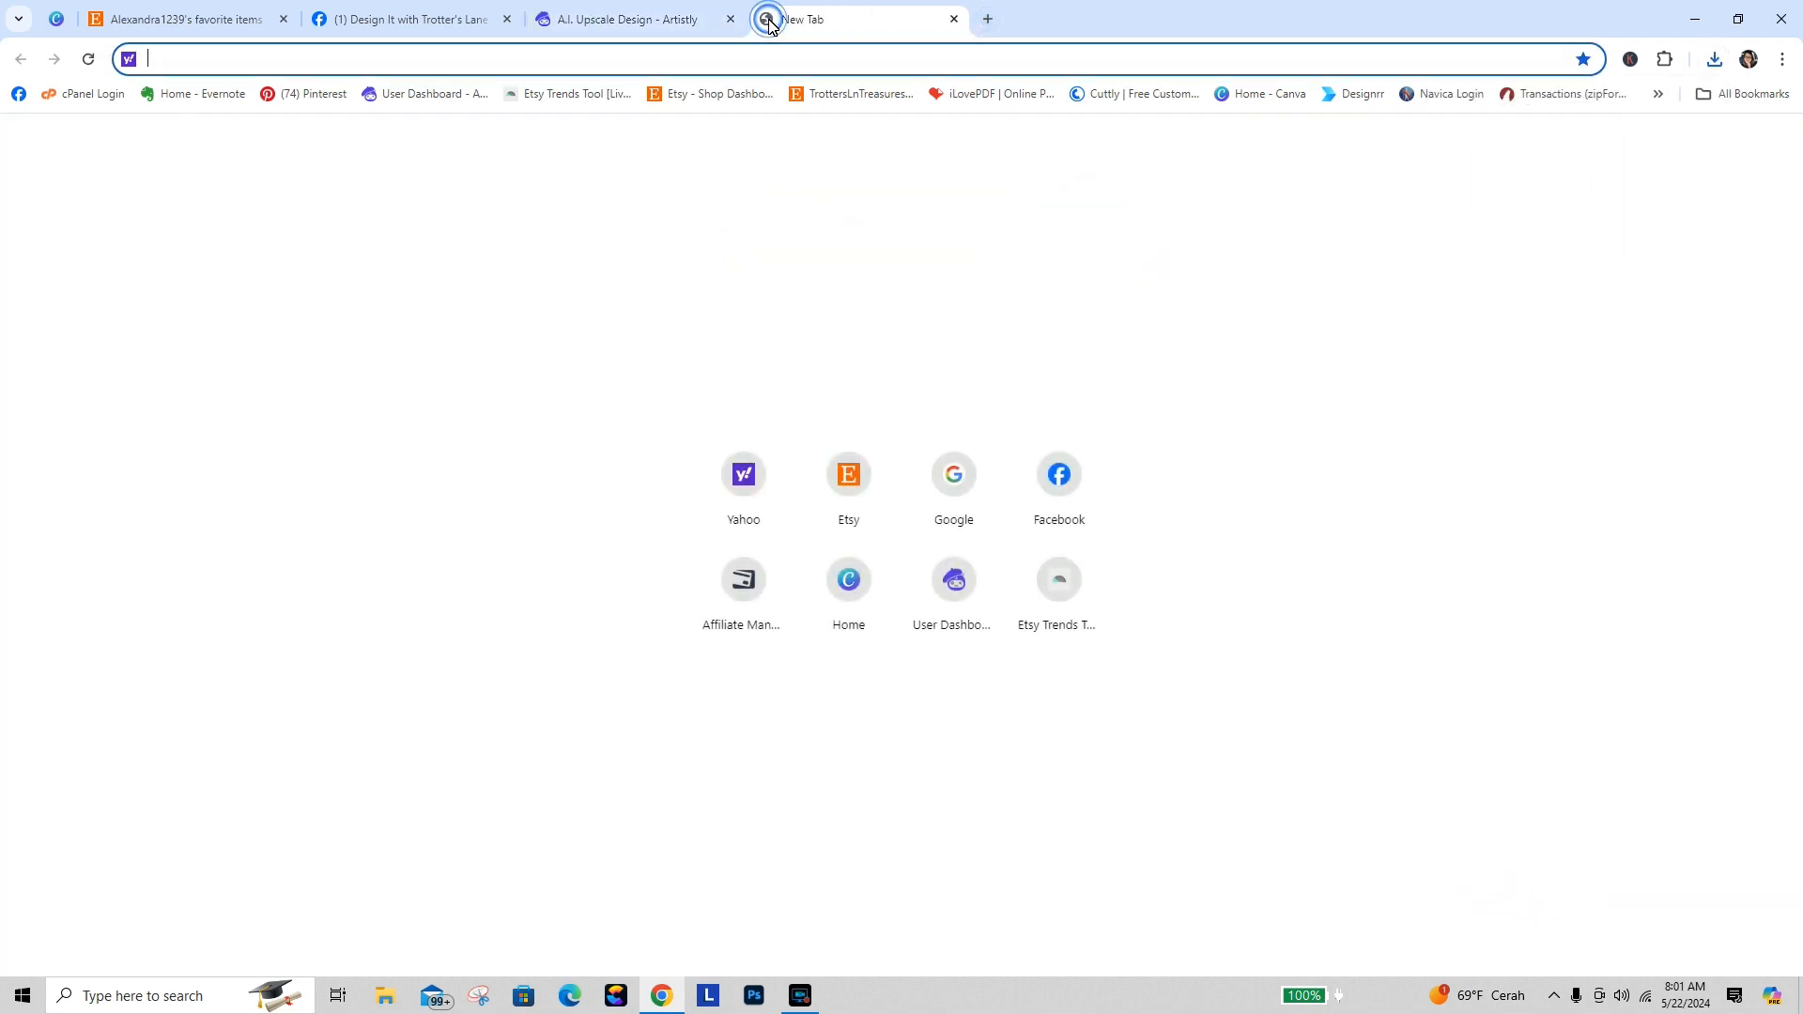
left_click(848, 581)
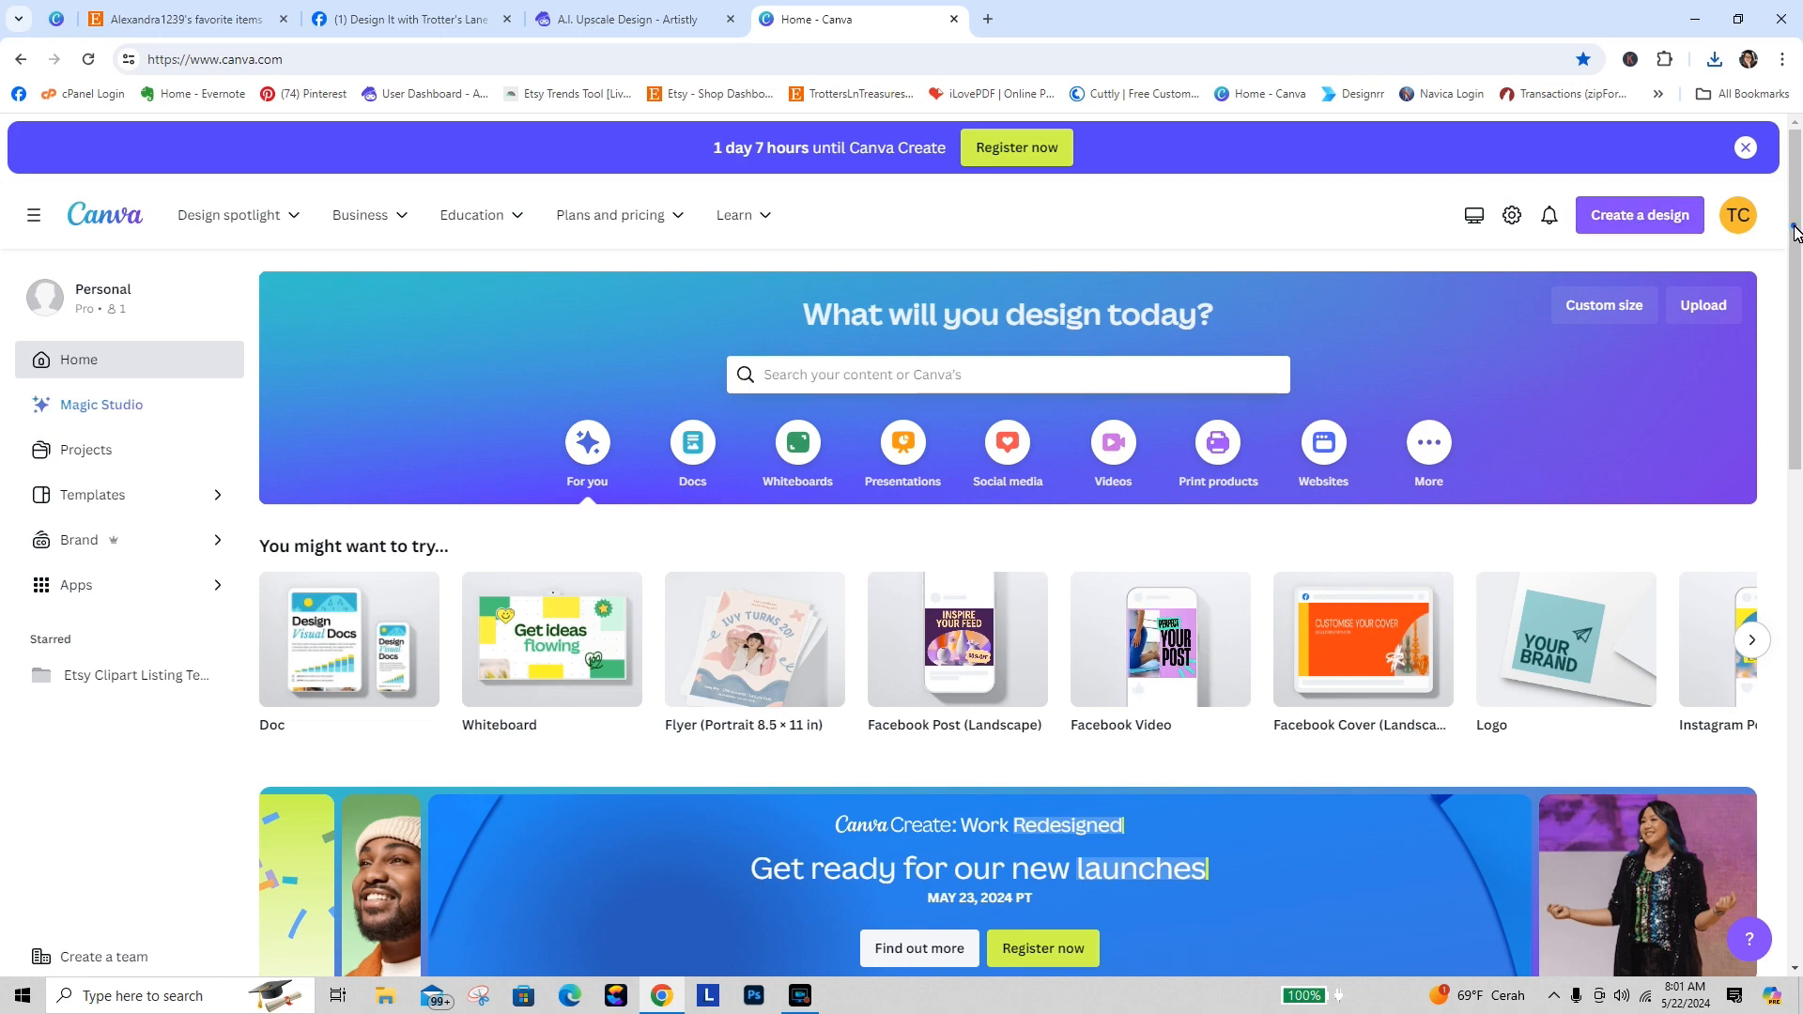
left_click_drag(1793, 226, 1800, 654)
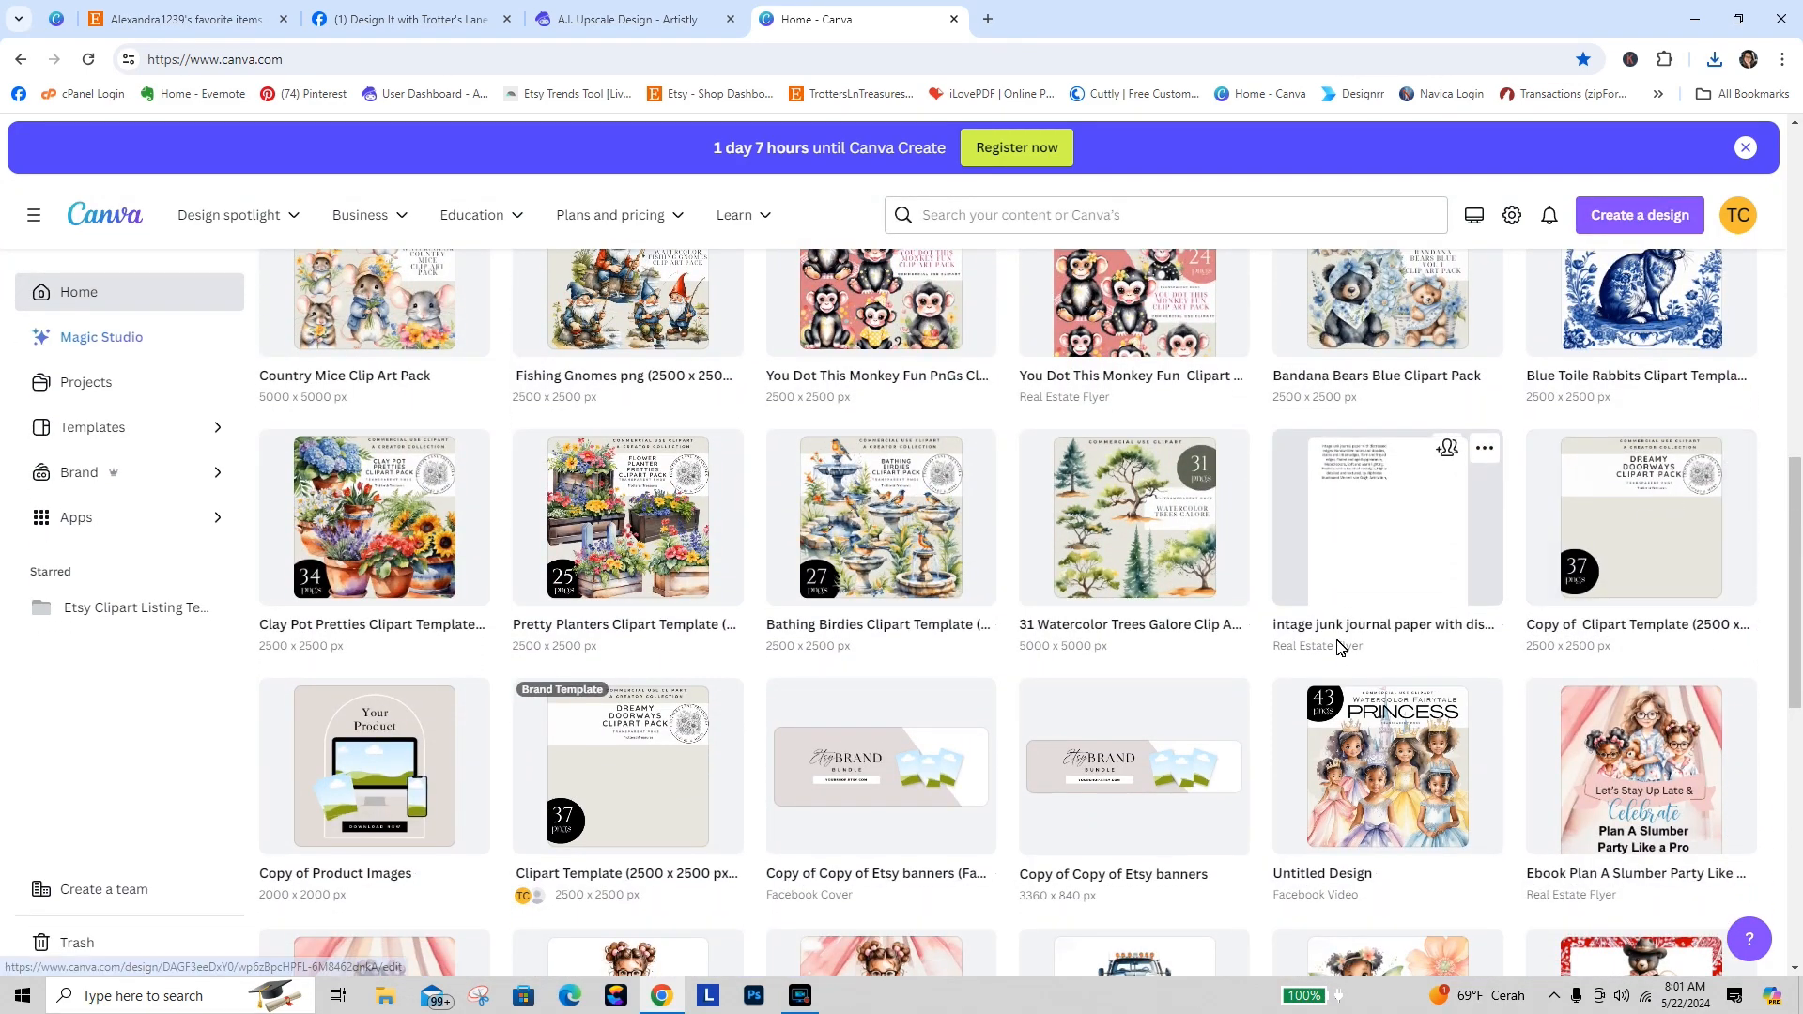
left_click(619, 756)
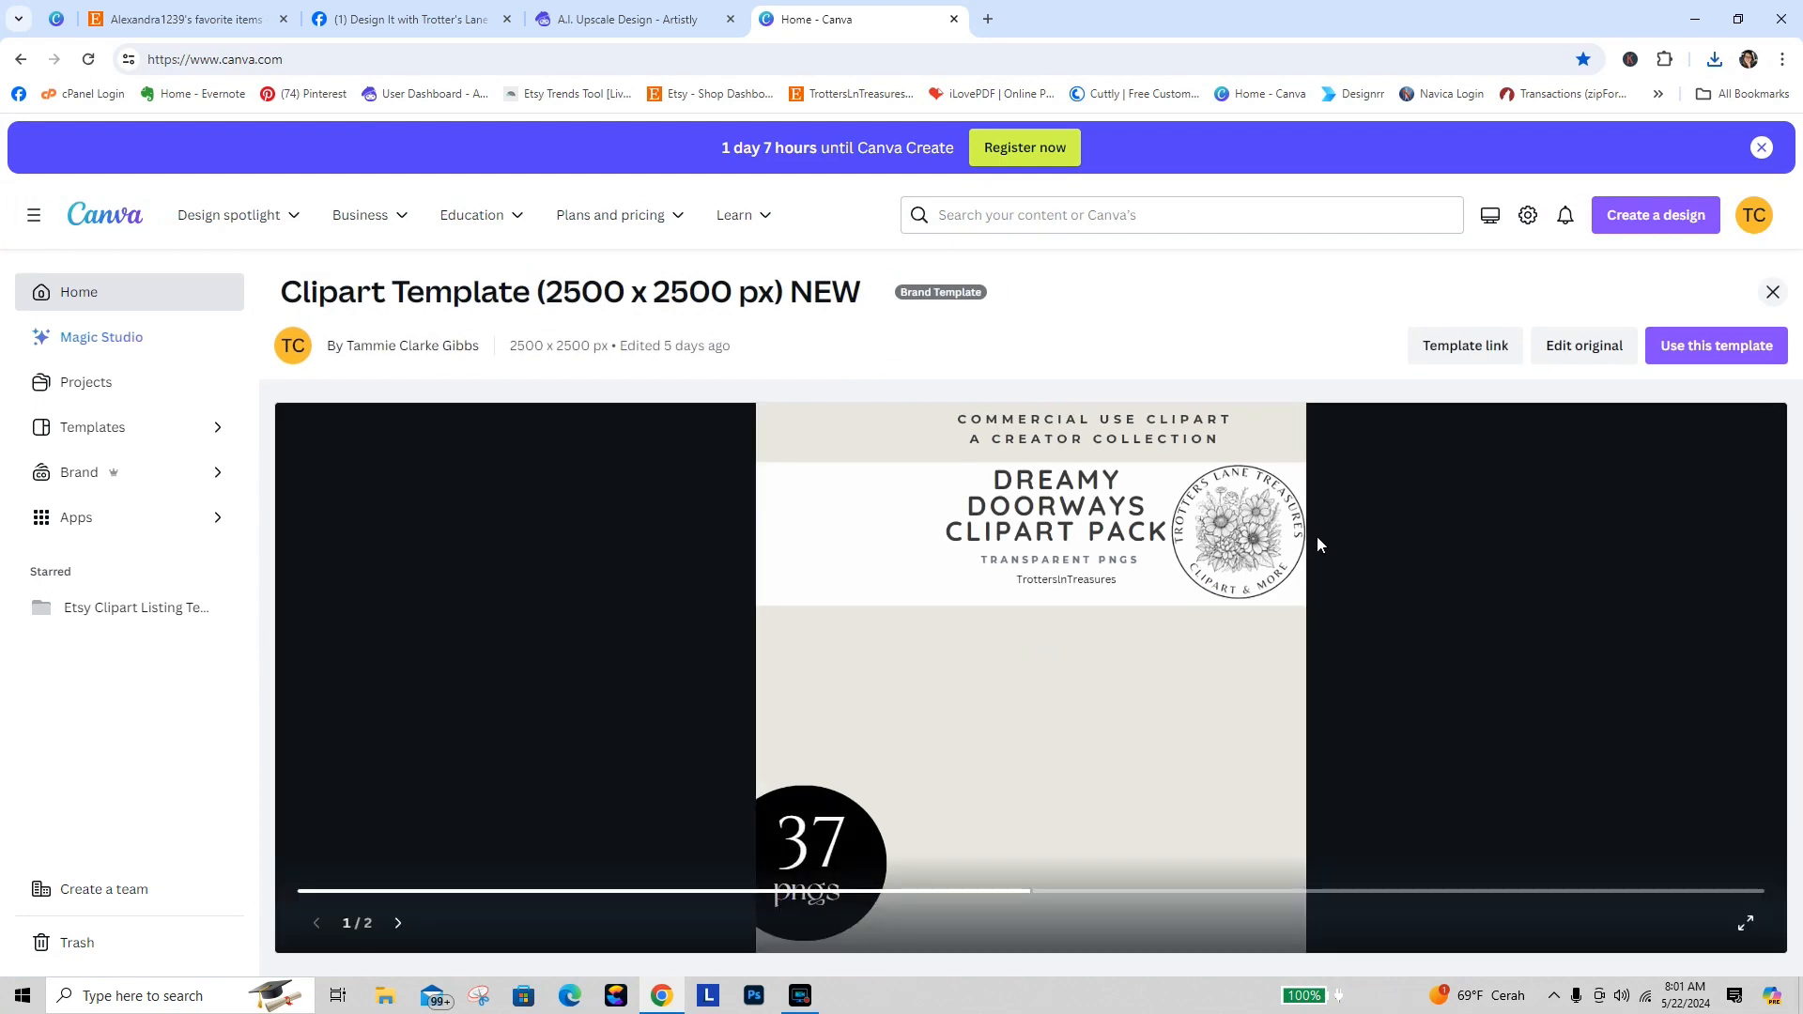
left_click(1716, 346)
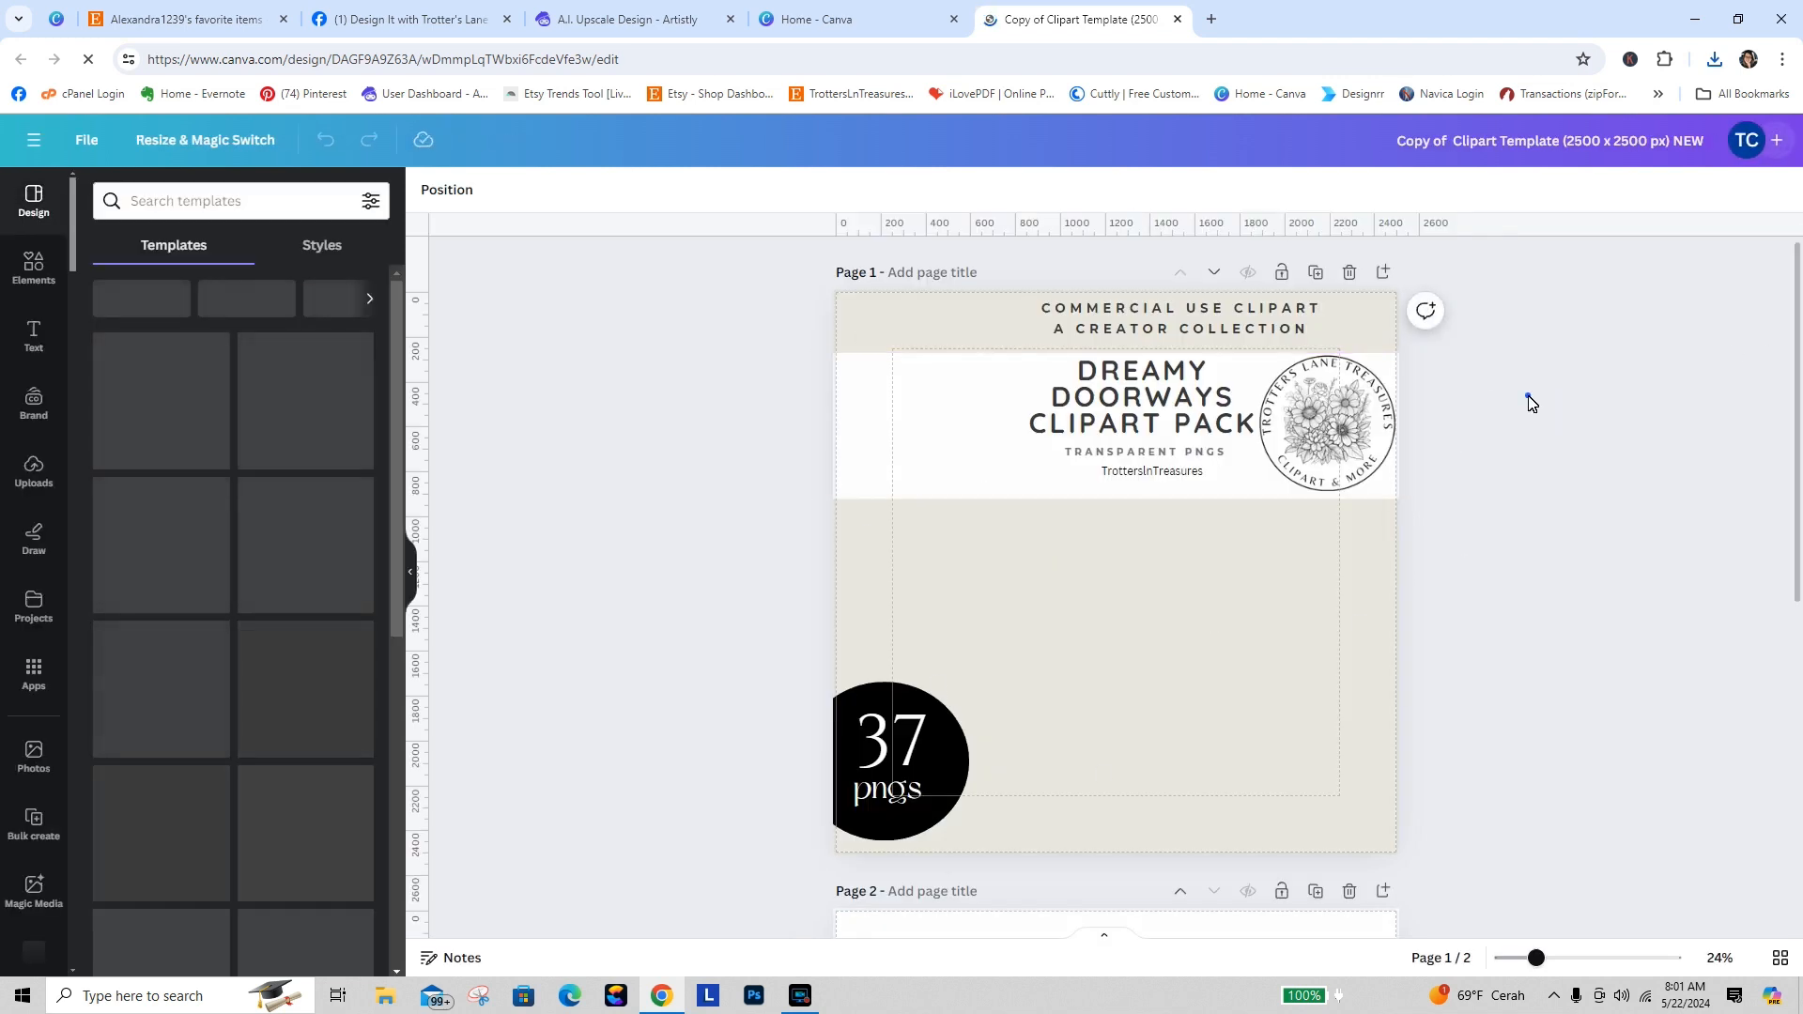
Step: Create a project folder named Mixed Flowers
left_click_drag(1797, 413, 1799, 731)
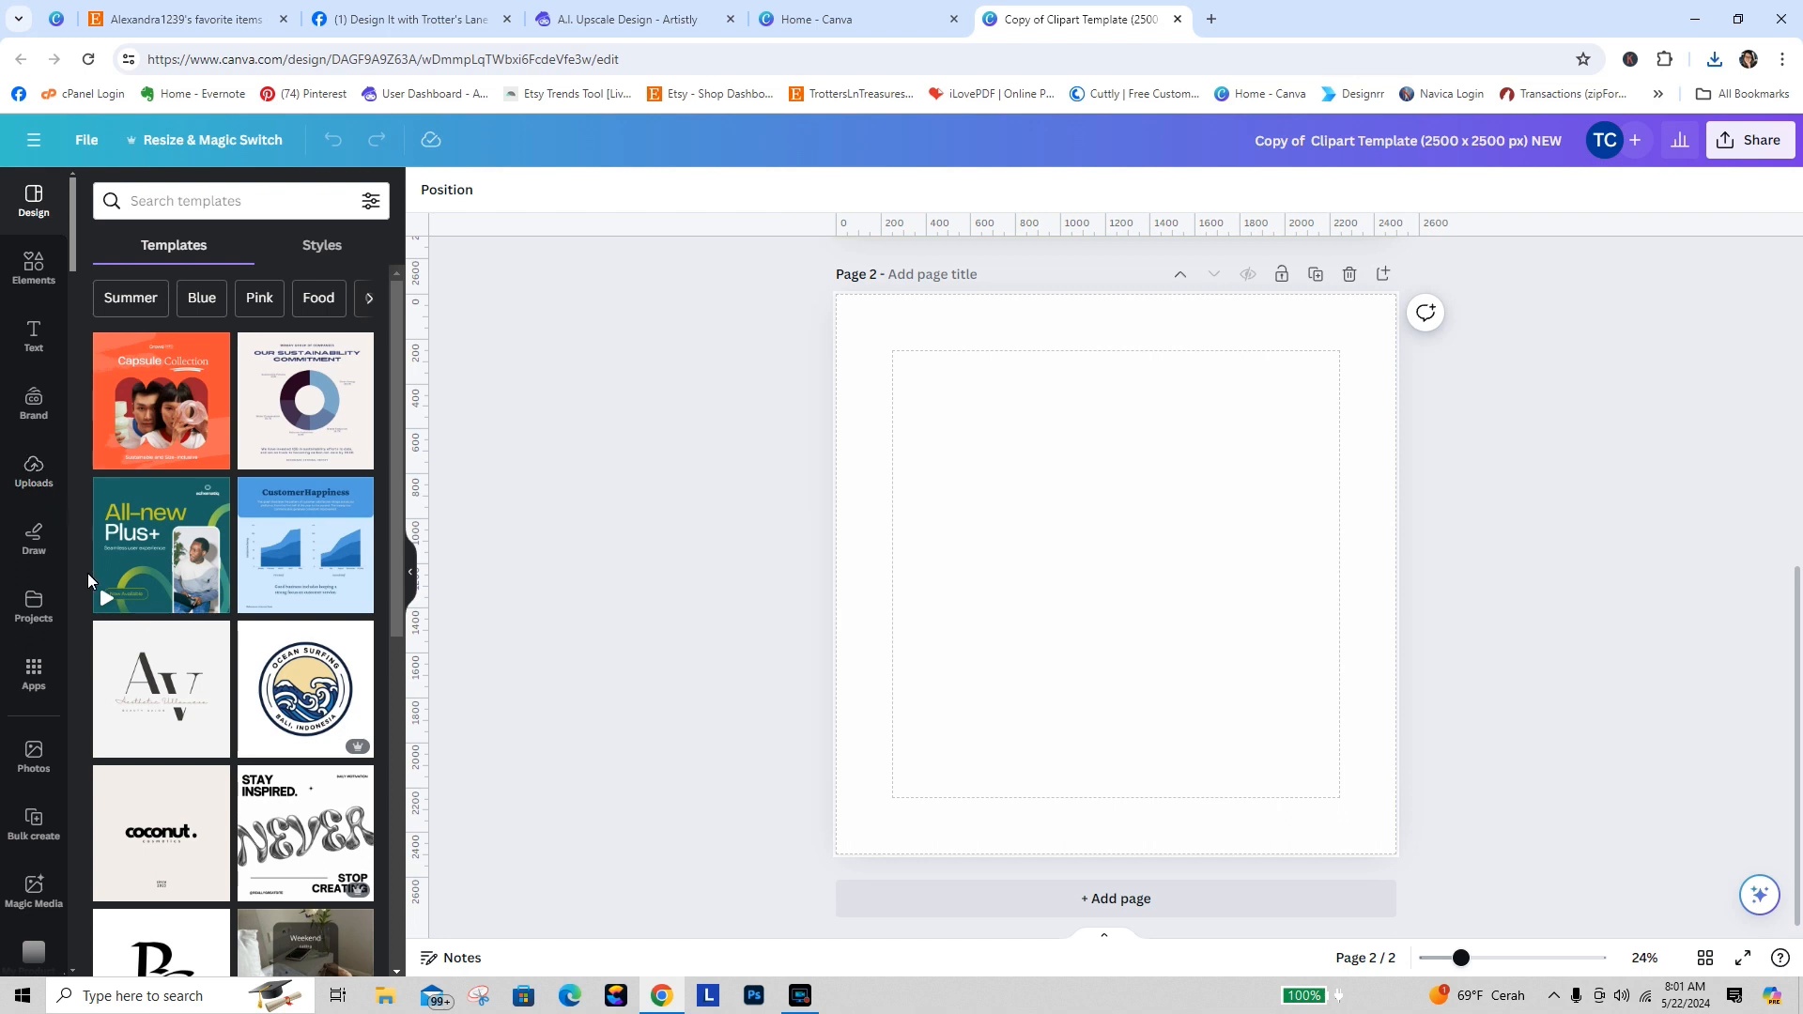
left_click(31, 608)
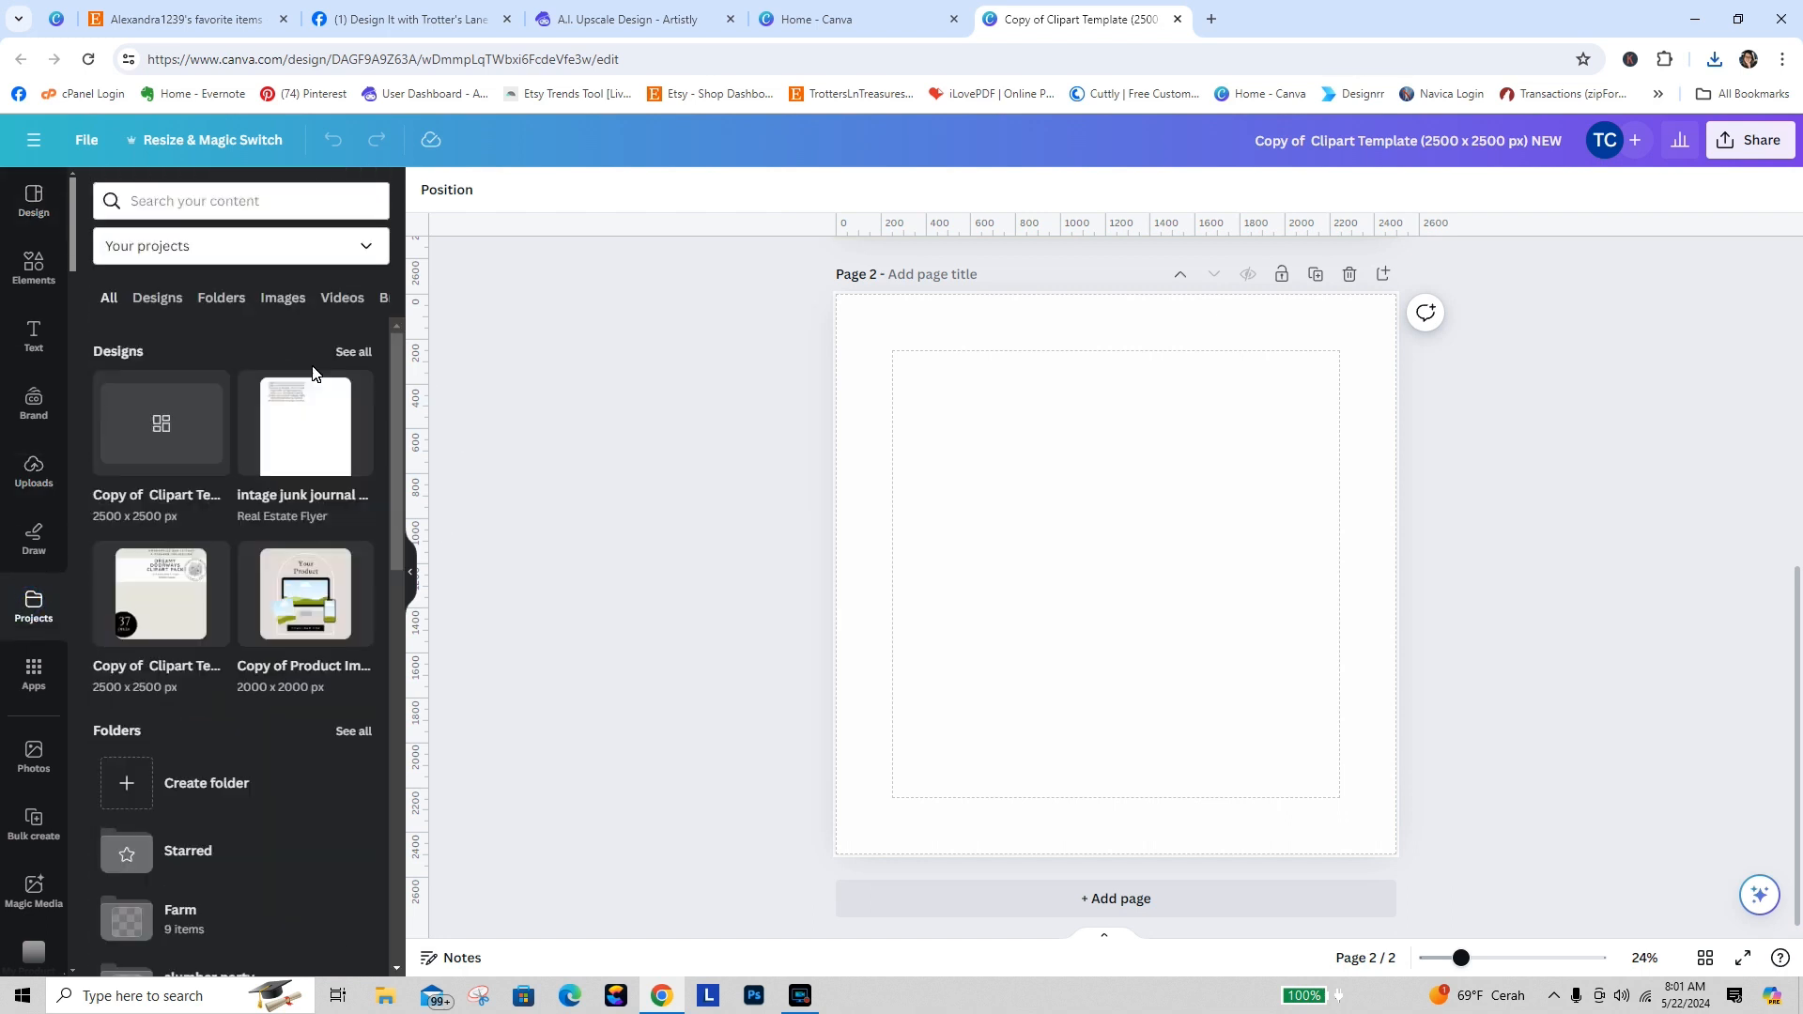
left_click(210, 296)
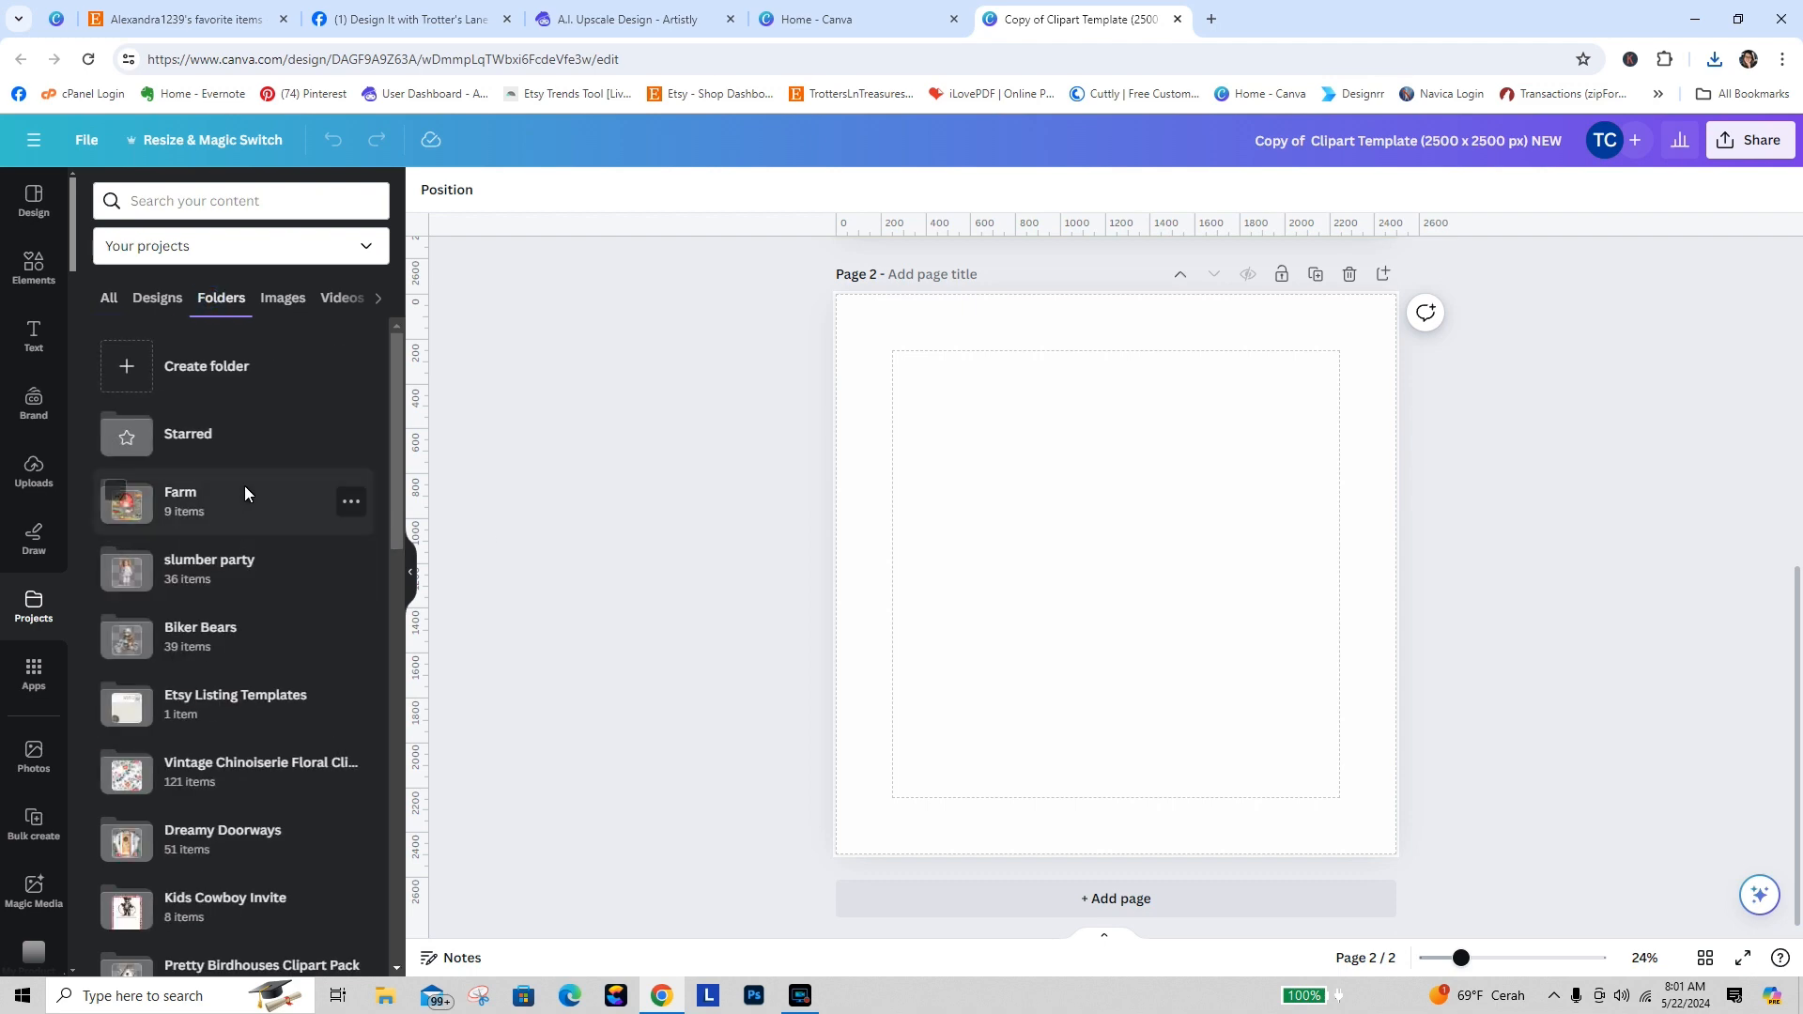
left_click(290, 375)
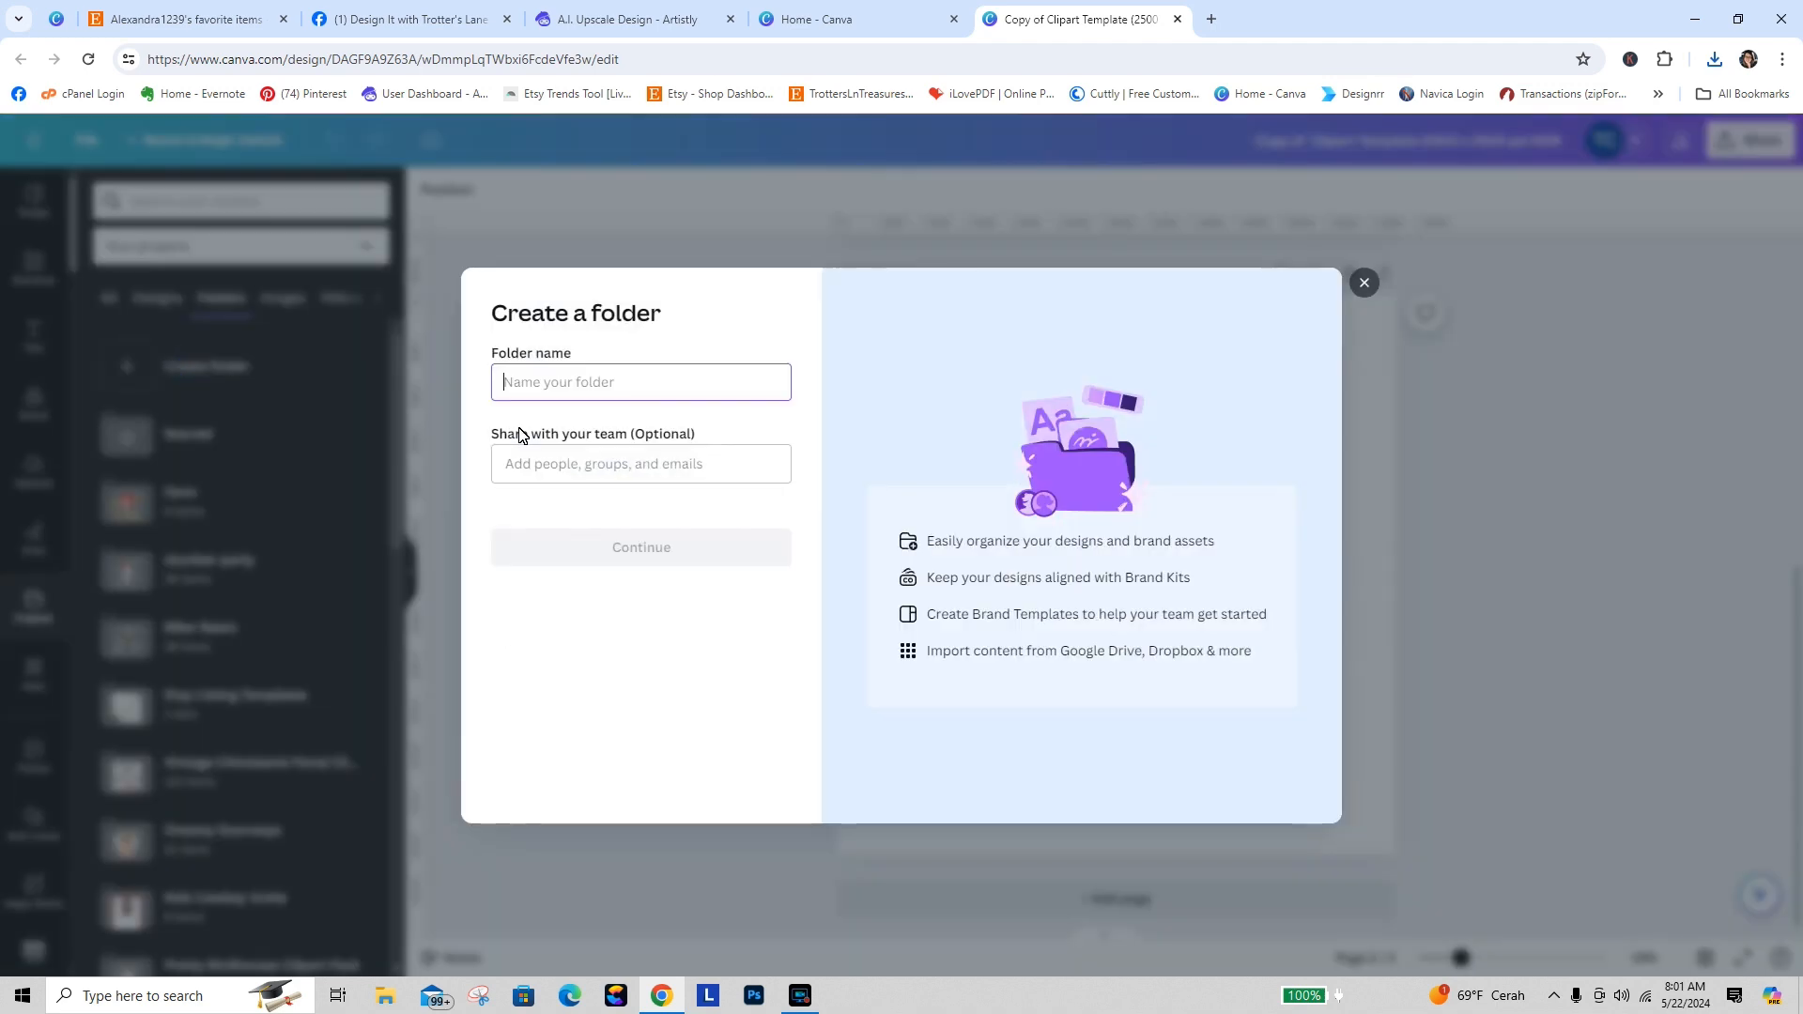
type("Mixed Flowers")
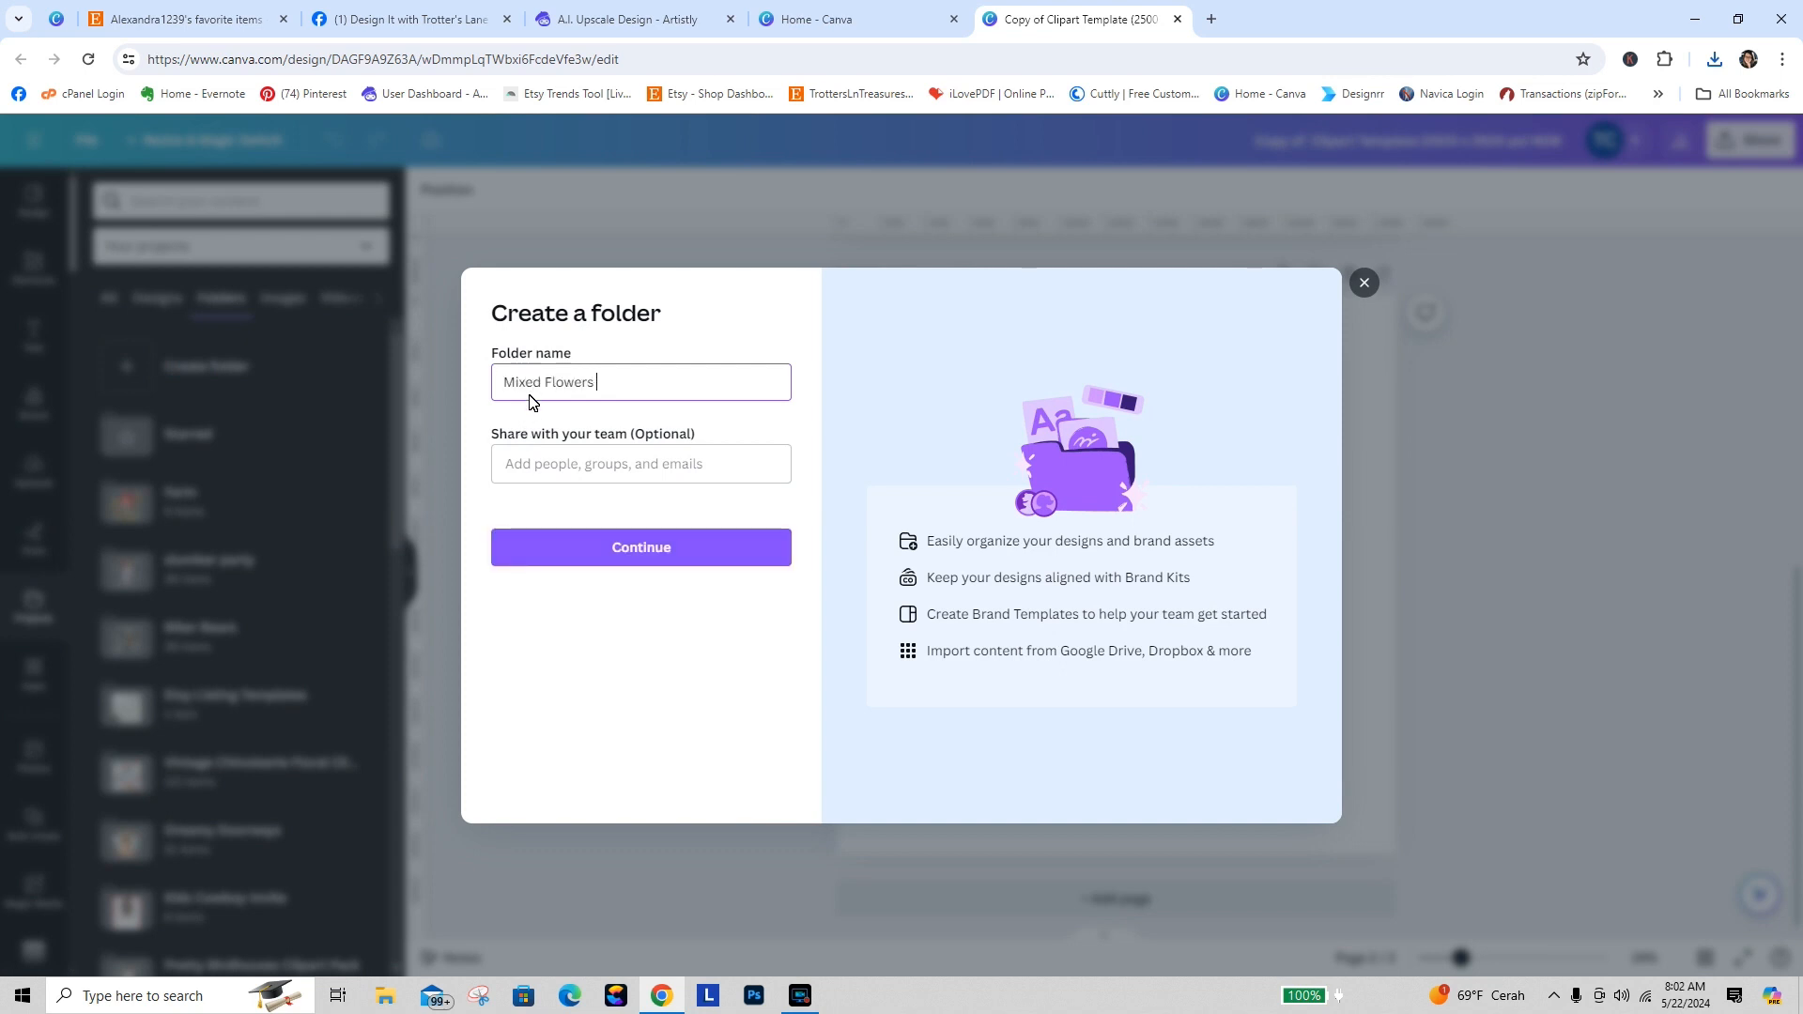
left_click(712, 550)
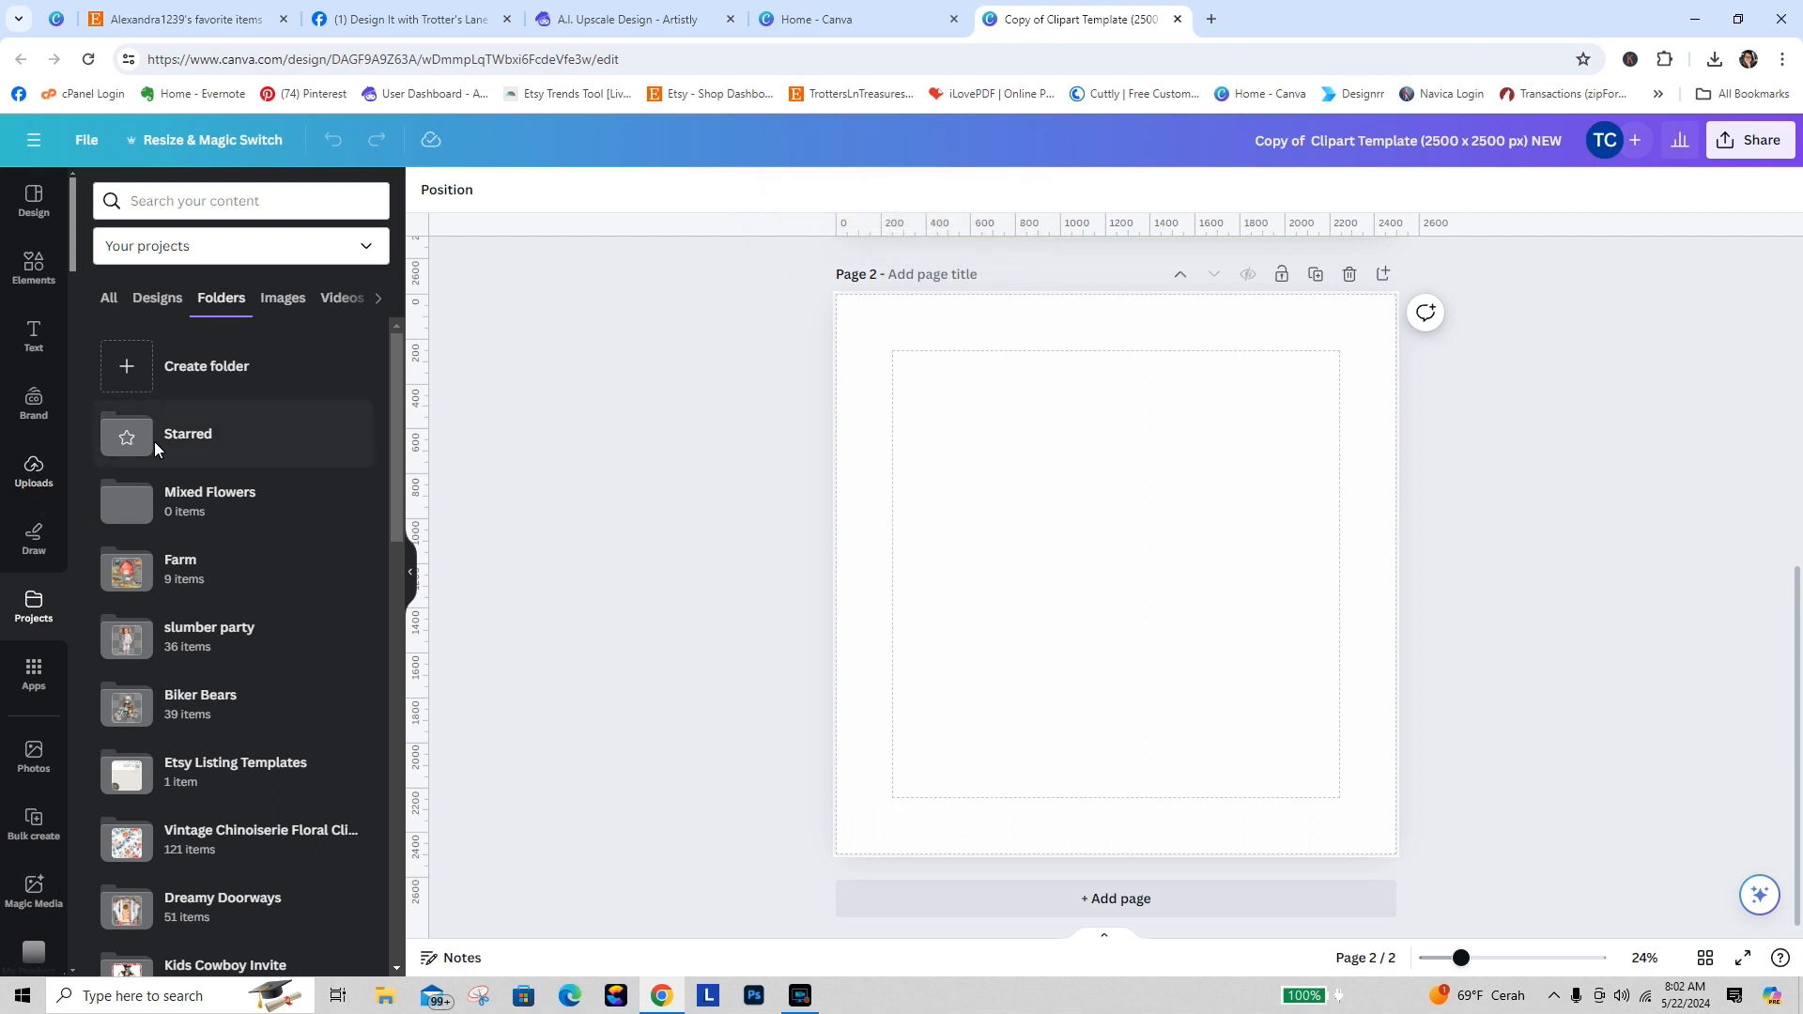
Step: Upload the downloaded bouquet image into the Mixed Flowers folder
left_click(201, 492)
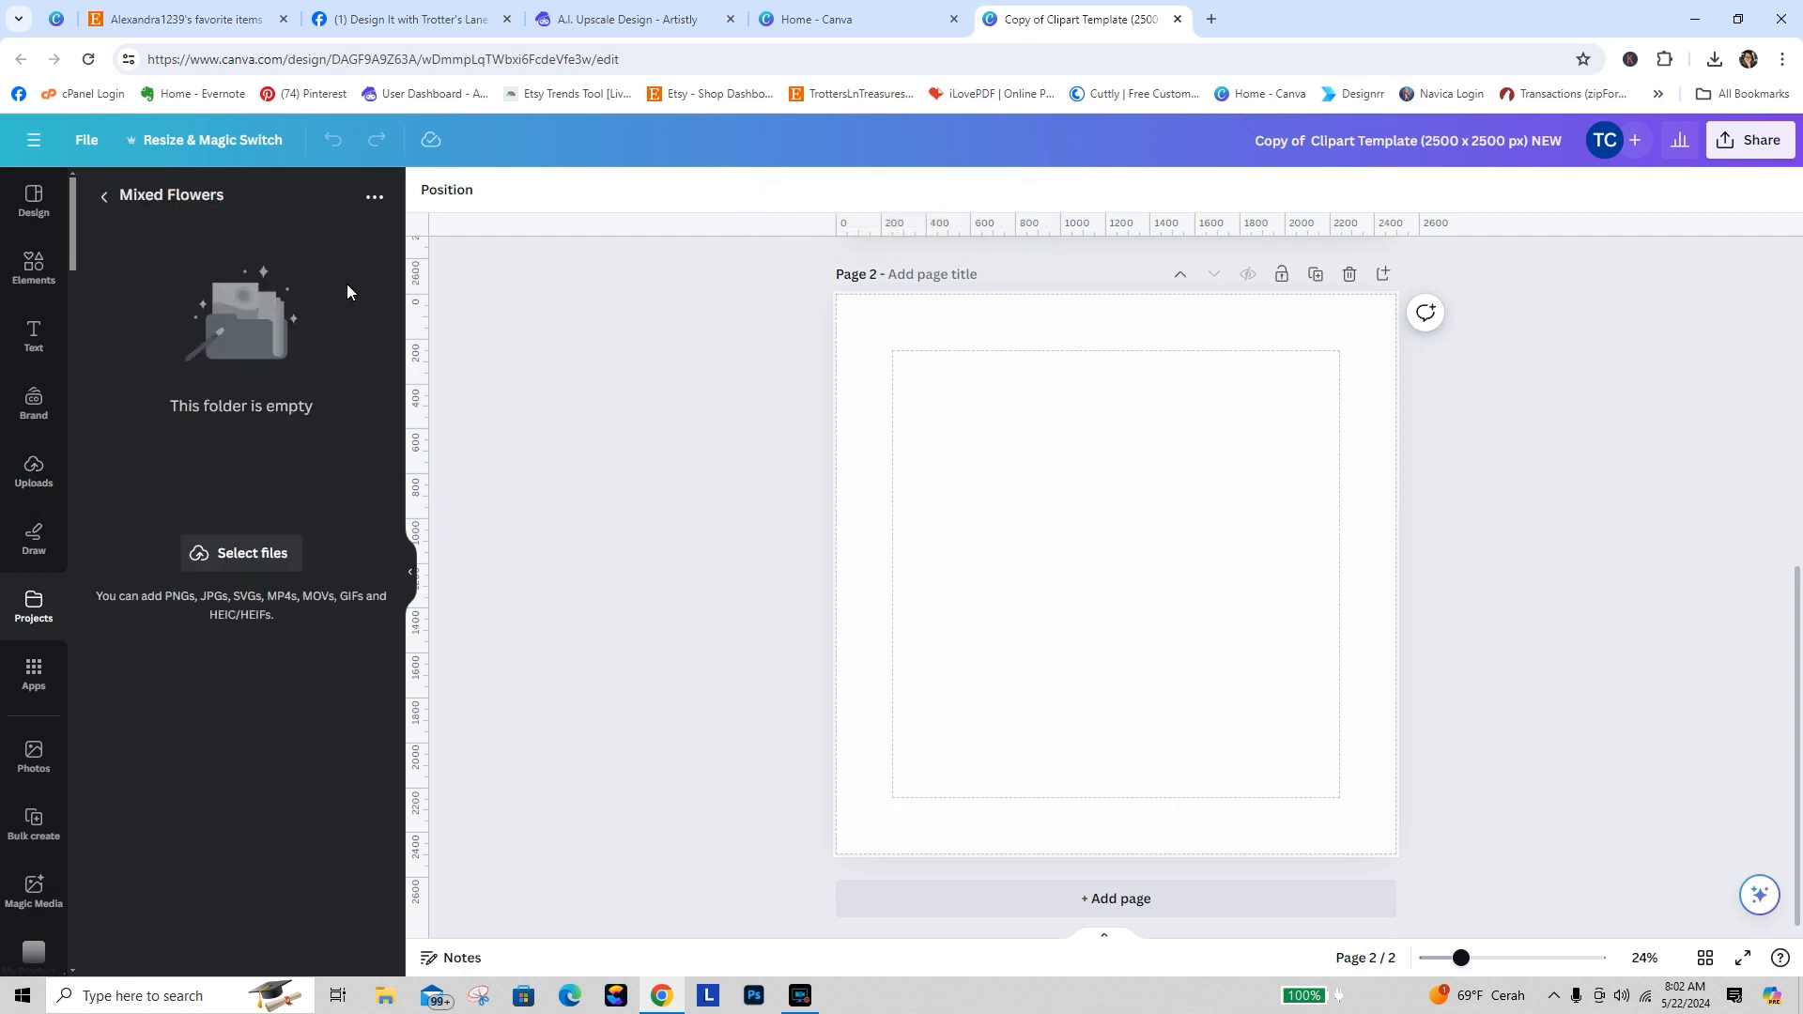
left_click(258, 554)
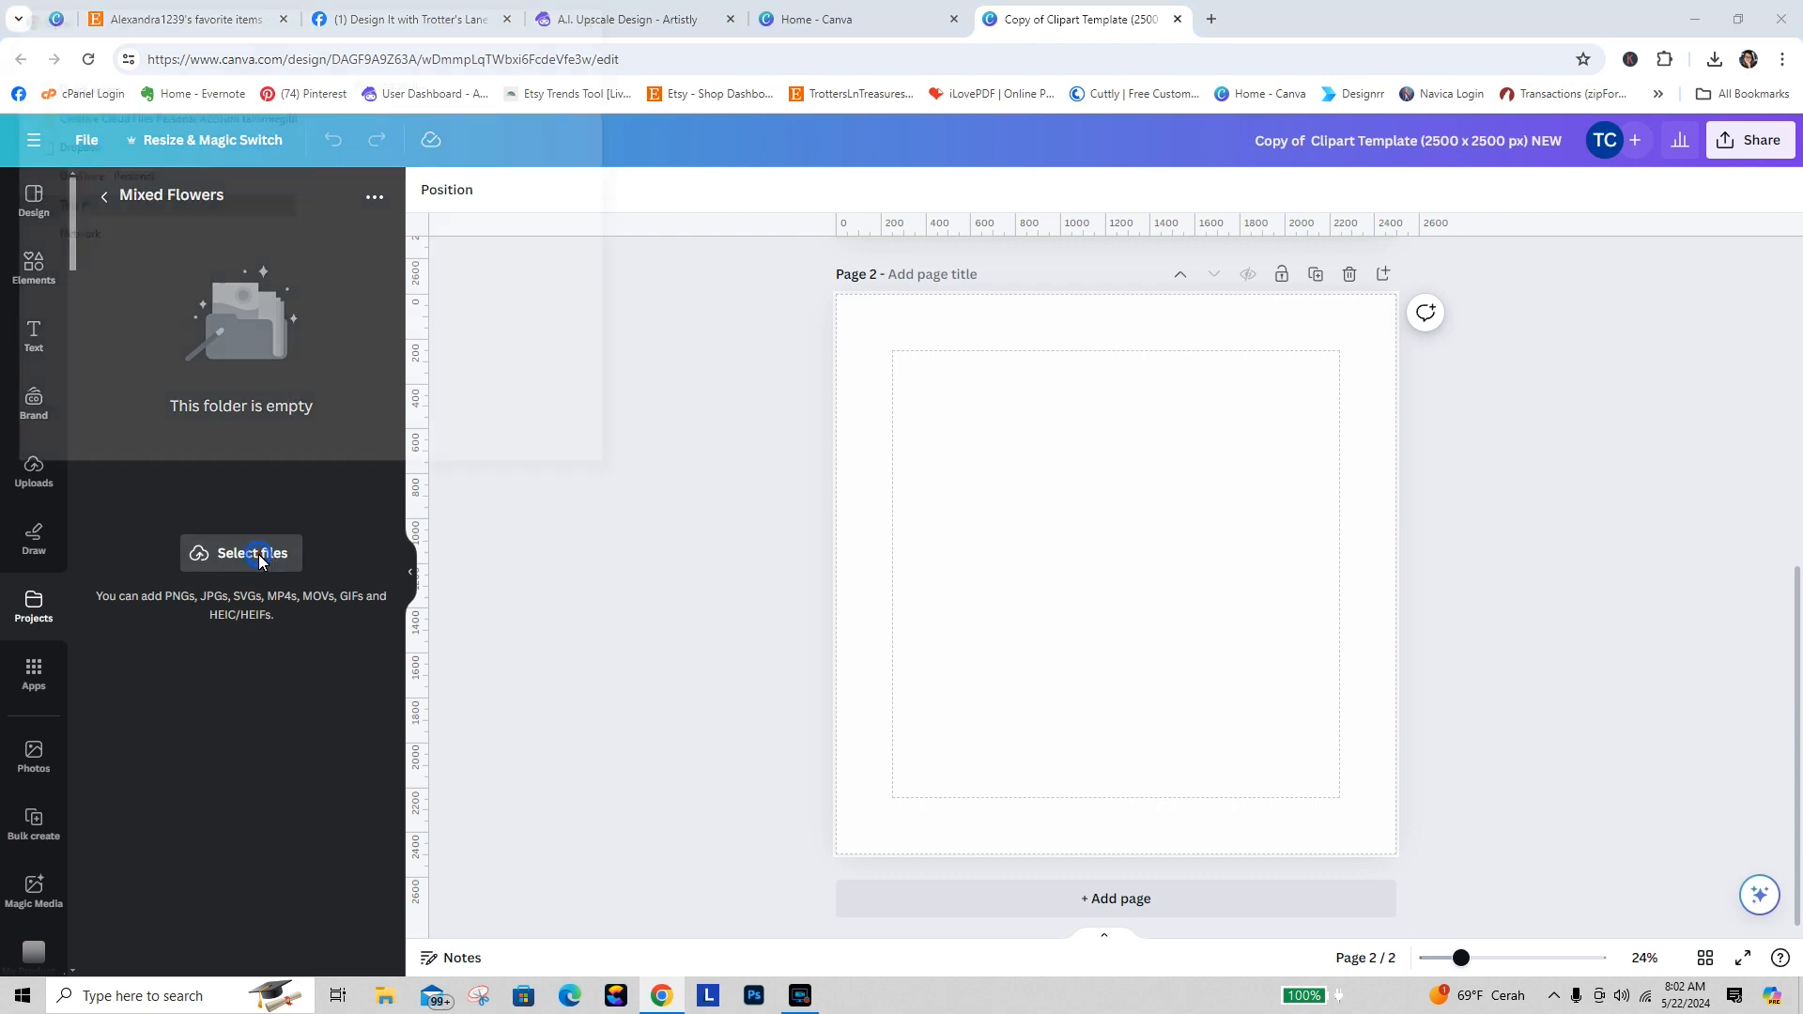
left_click(348, 199)
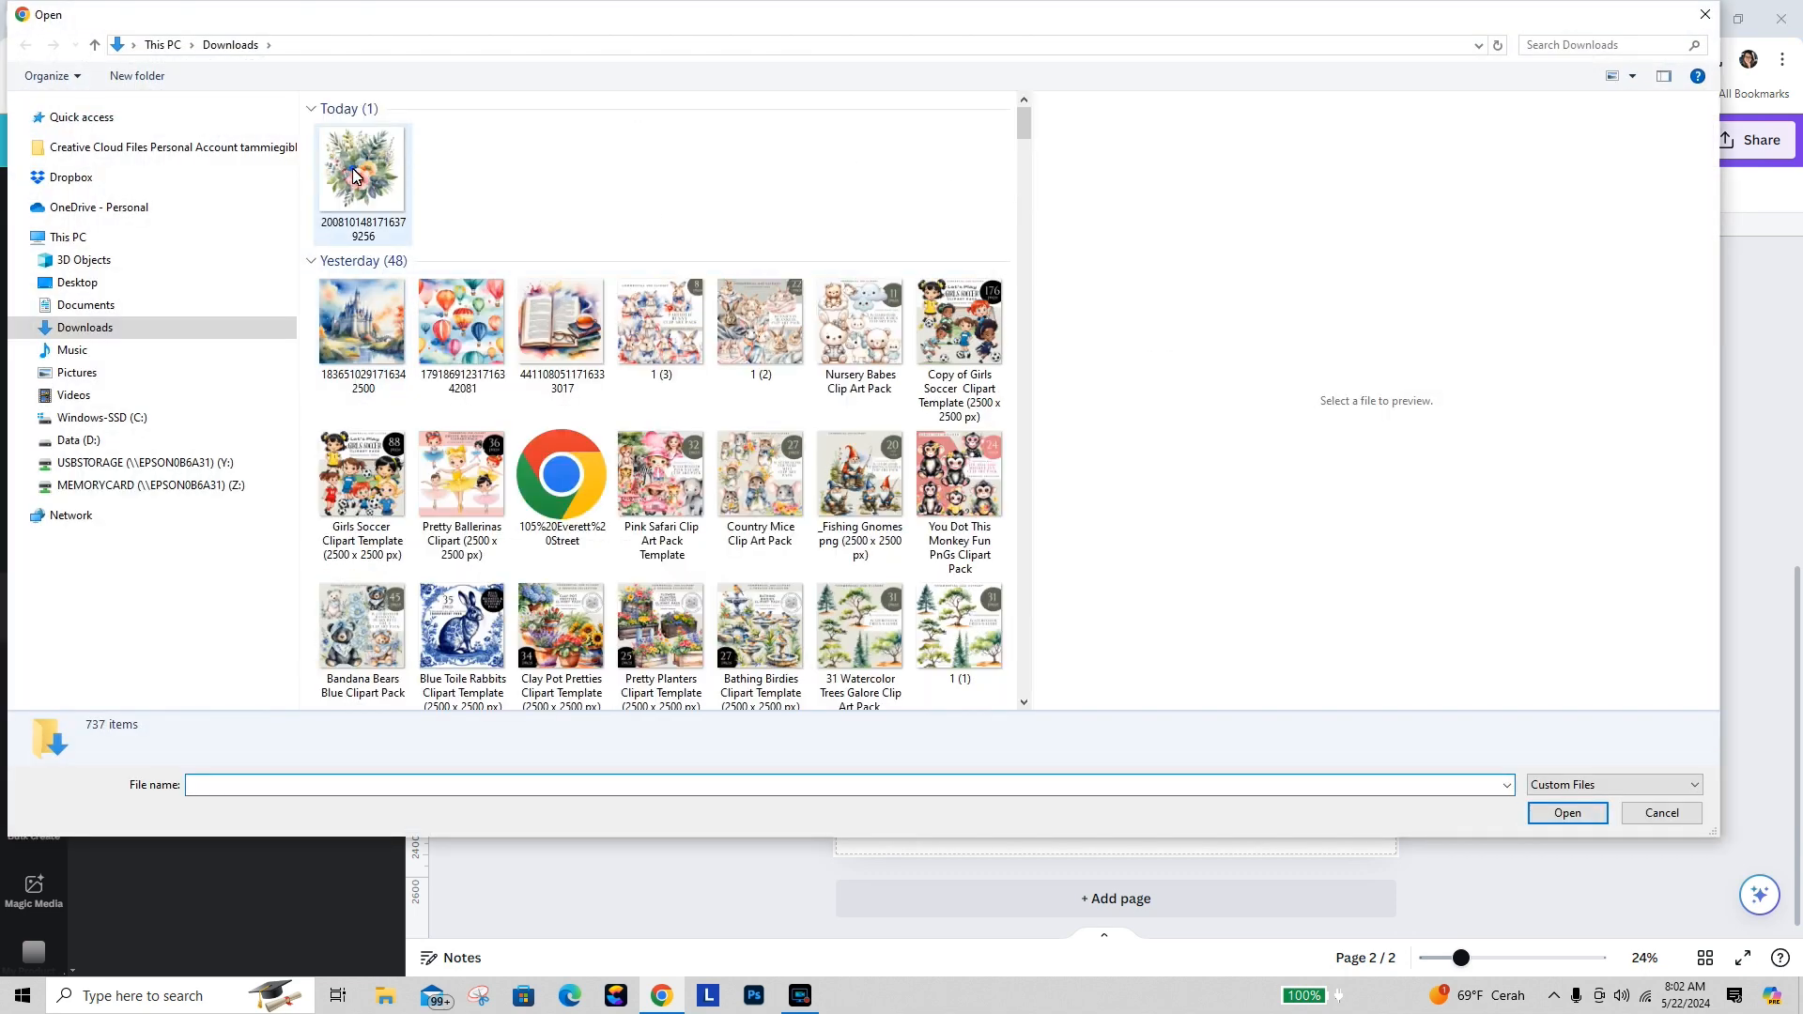
left_click(1566, 814)
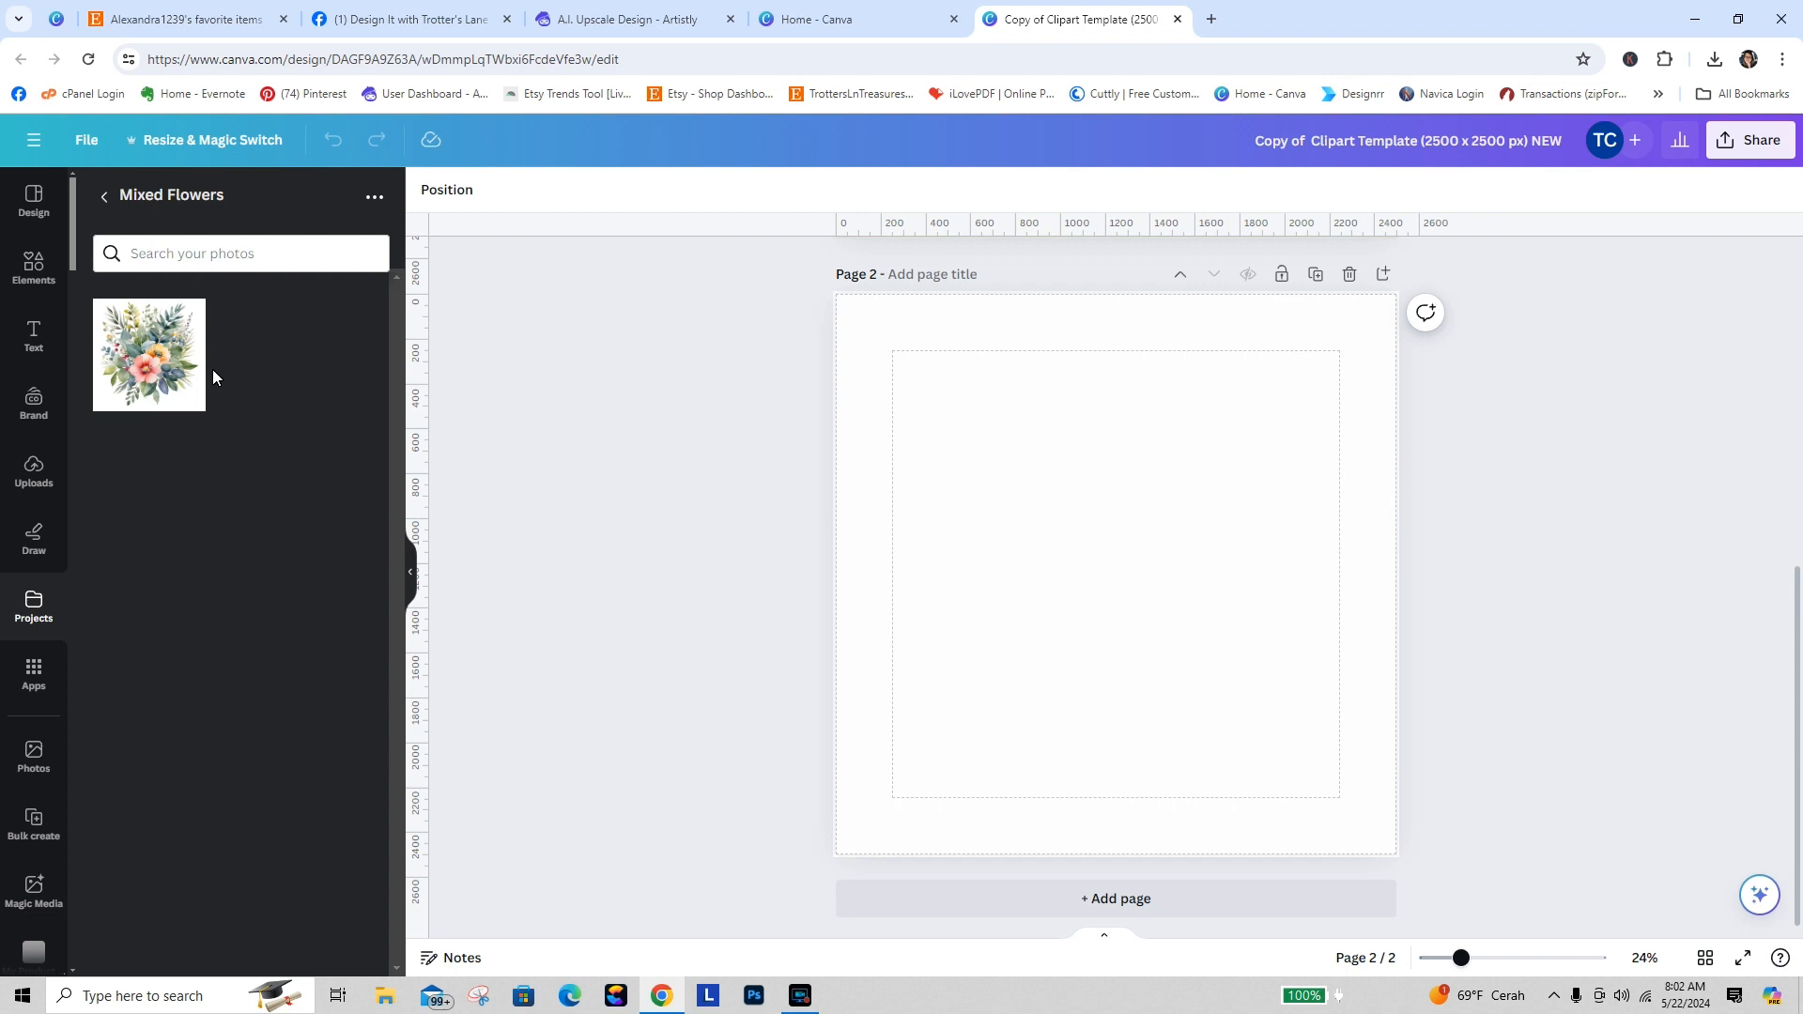
Step: Fill blank page 2 with the uploaded bouquet image and duplicate that page
left_click_drag(156, 363, 817, 443)
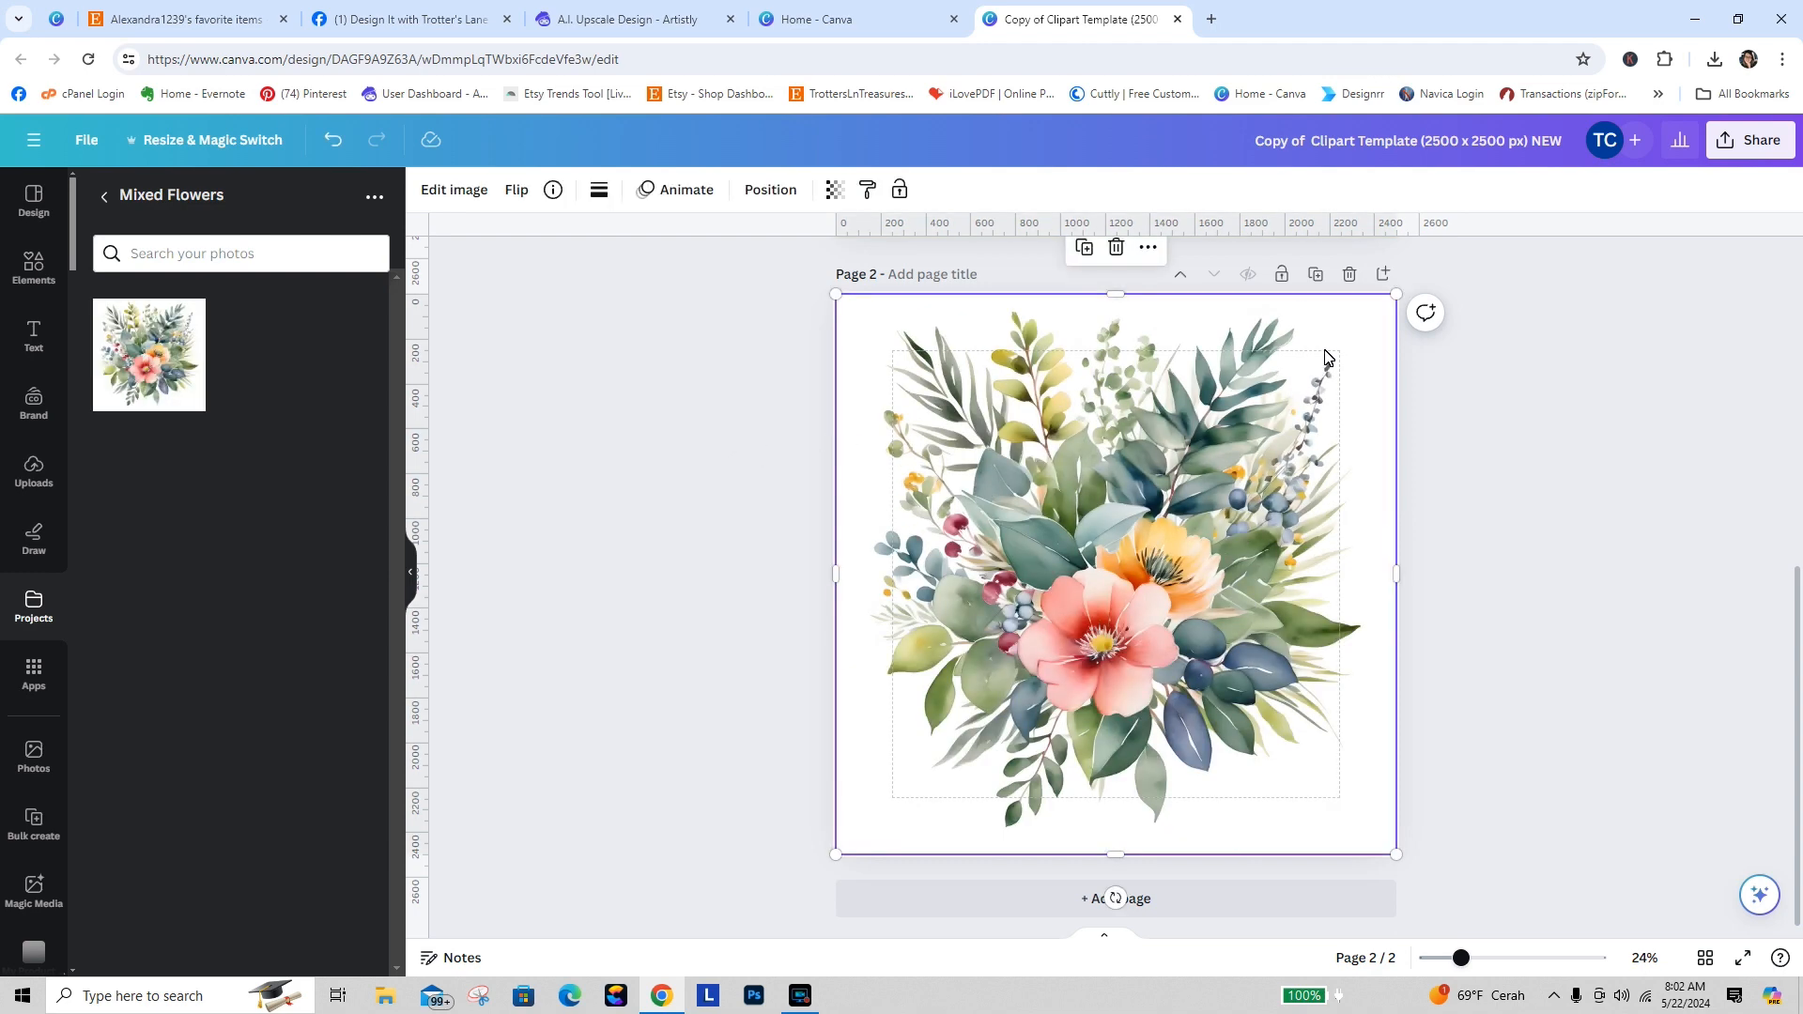
left_click(1315, 274)
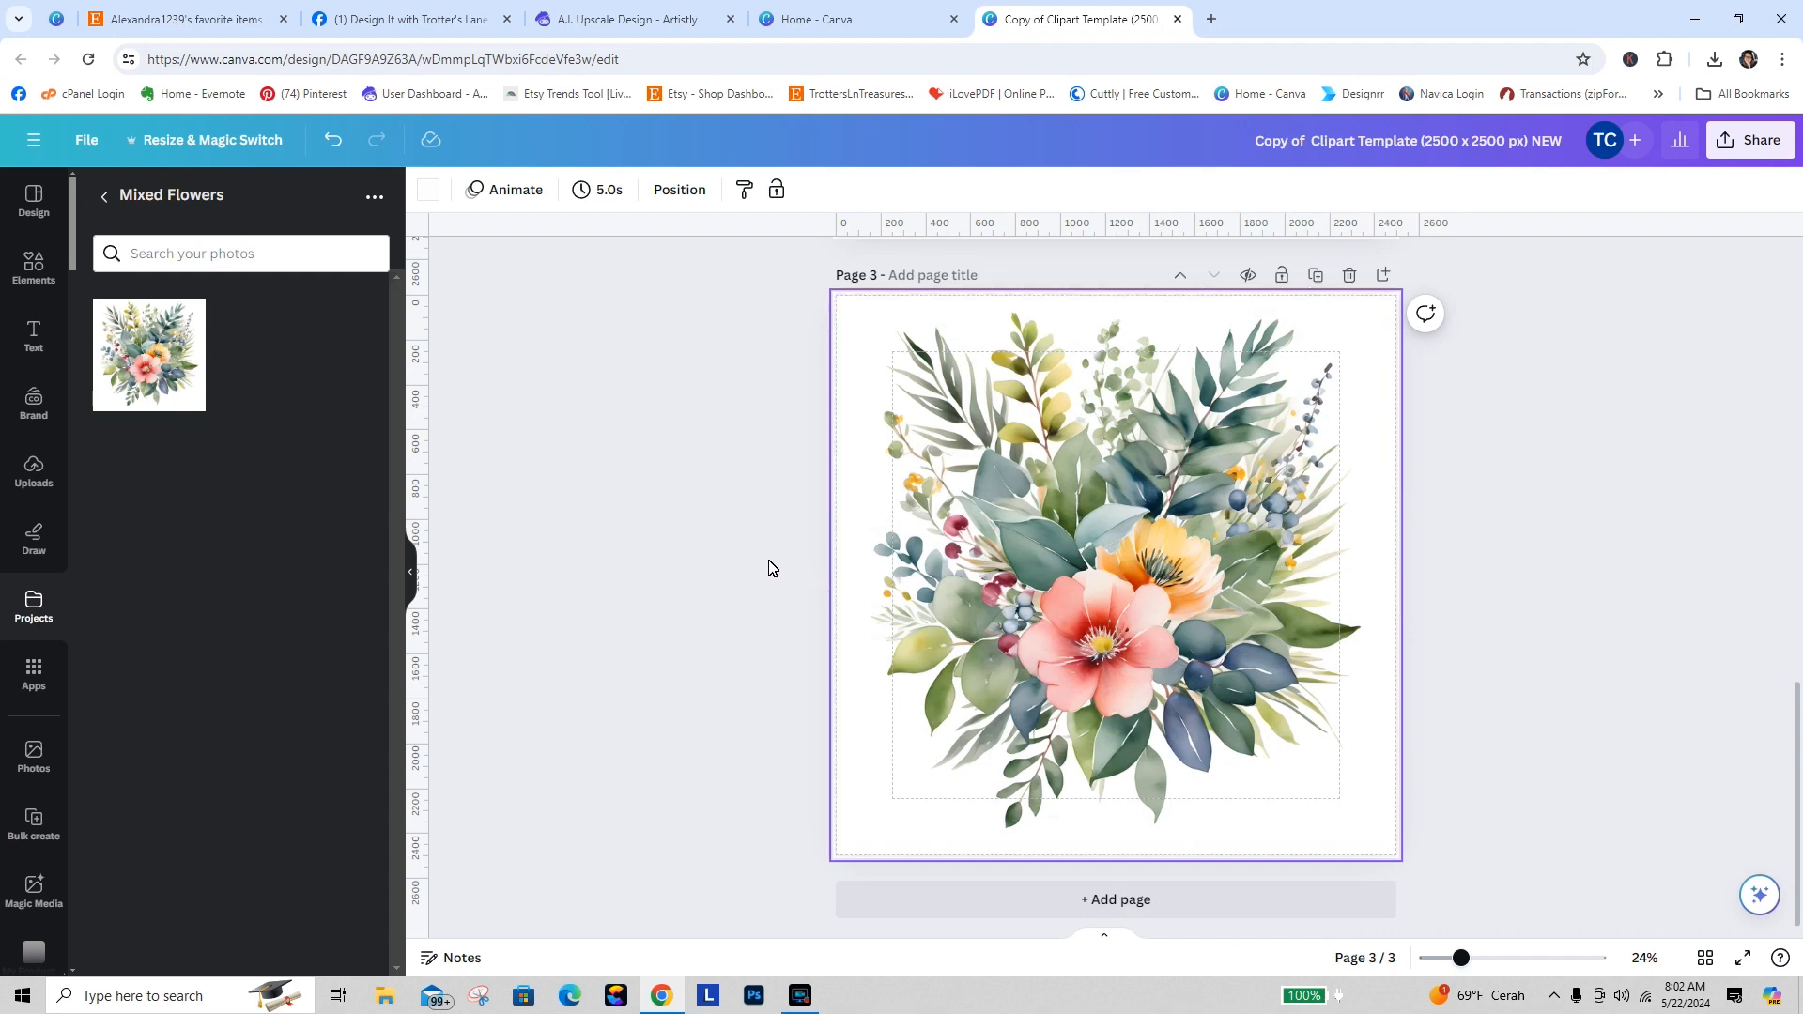
left_click(652, 367)
Step: Flip the bouquet image on page 3 vertically
left_click(945, 467)
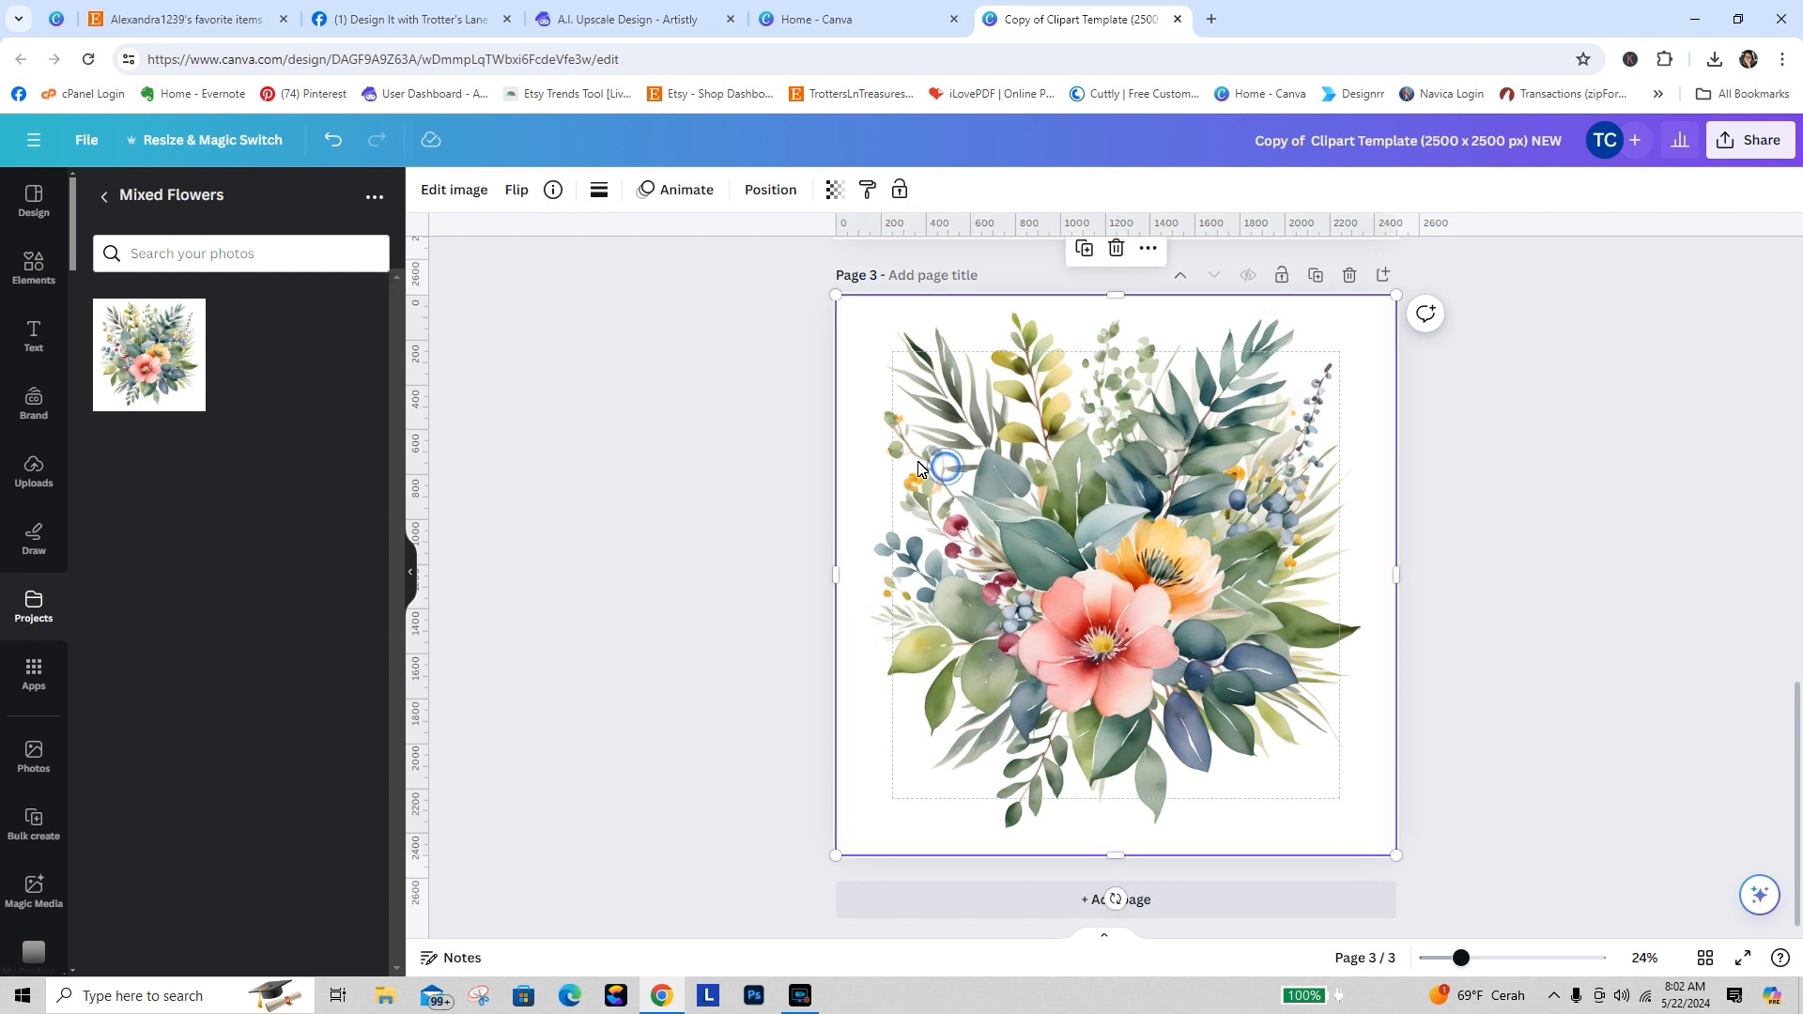
left_click(518, 197)
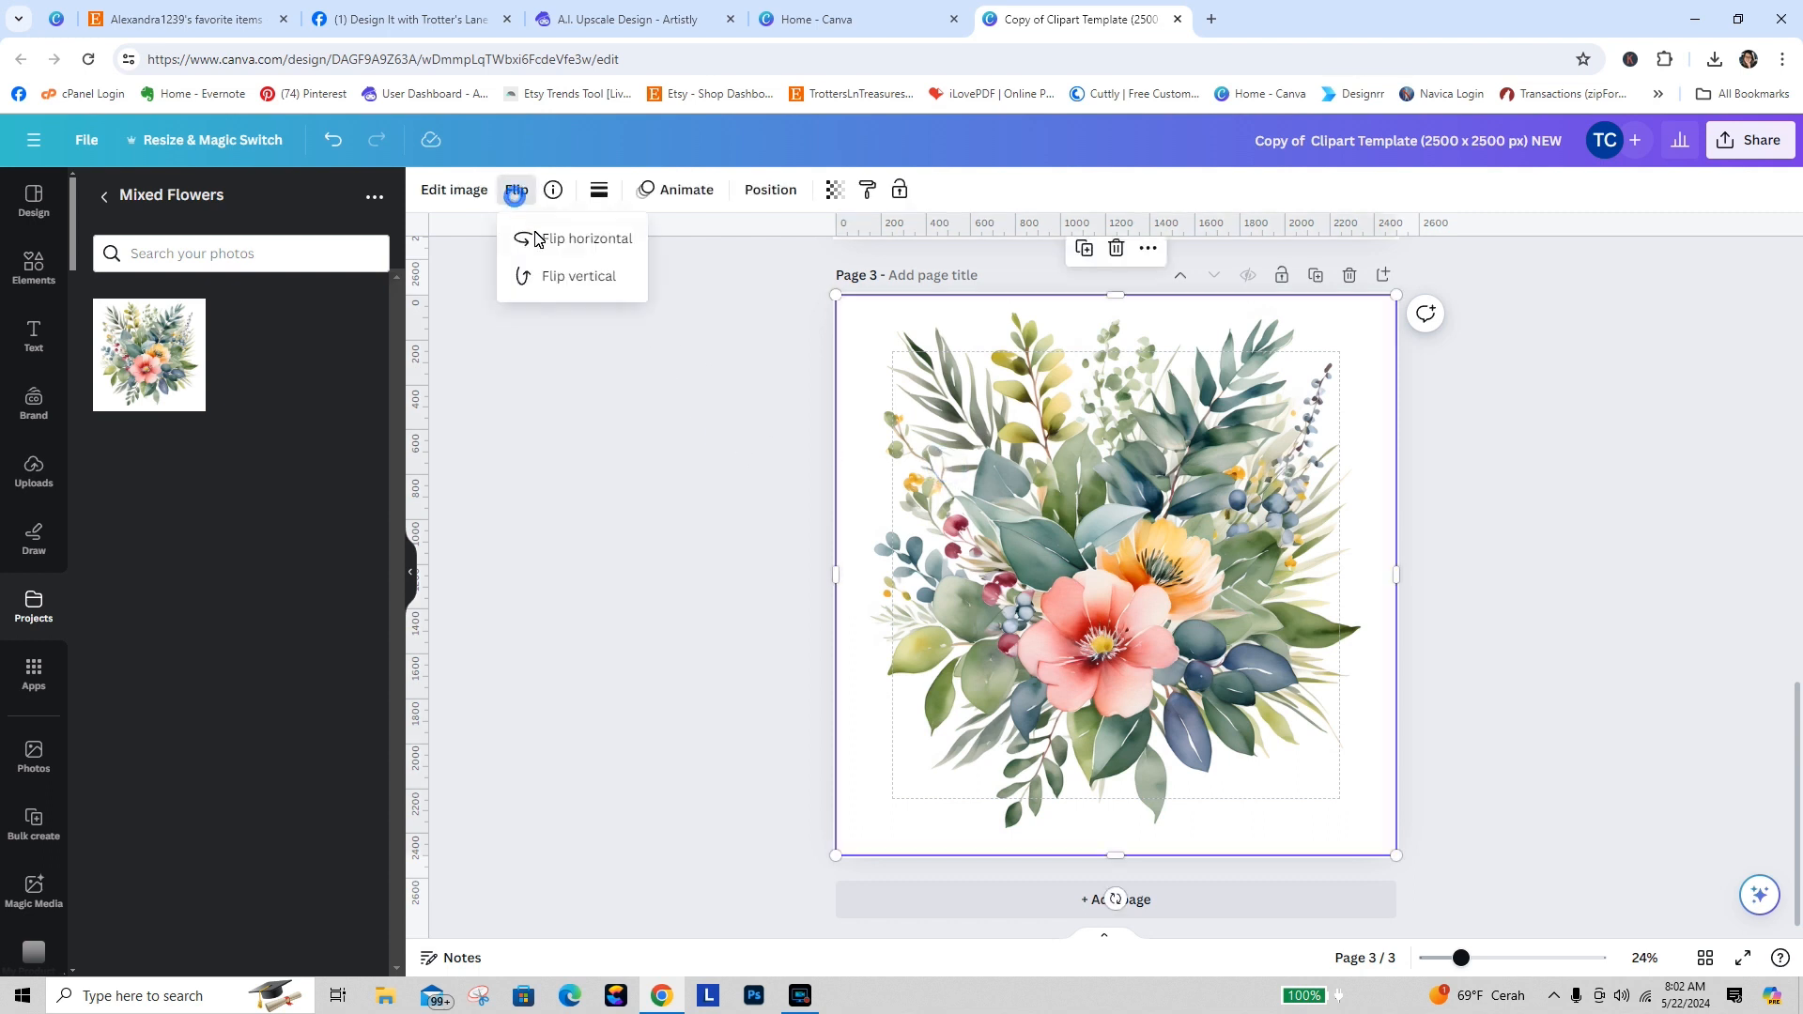
left_click(566, 279)
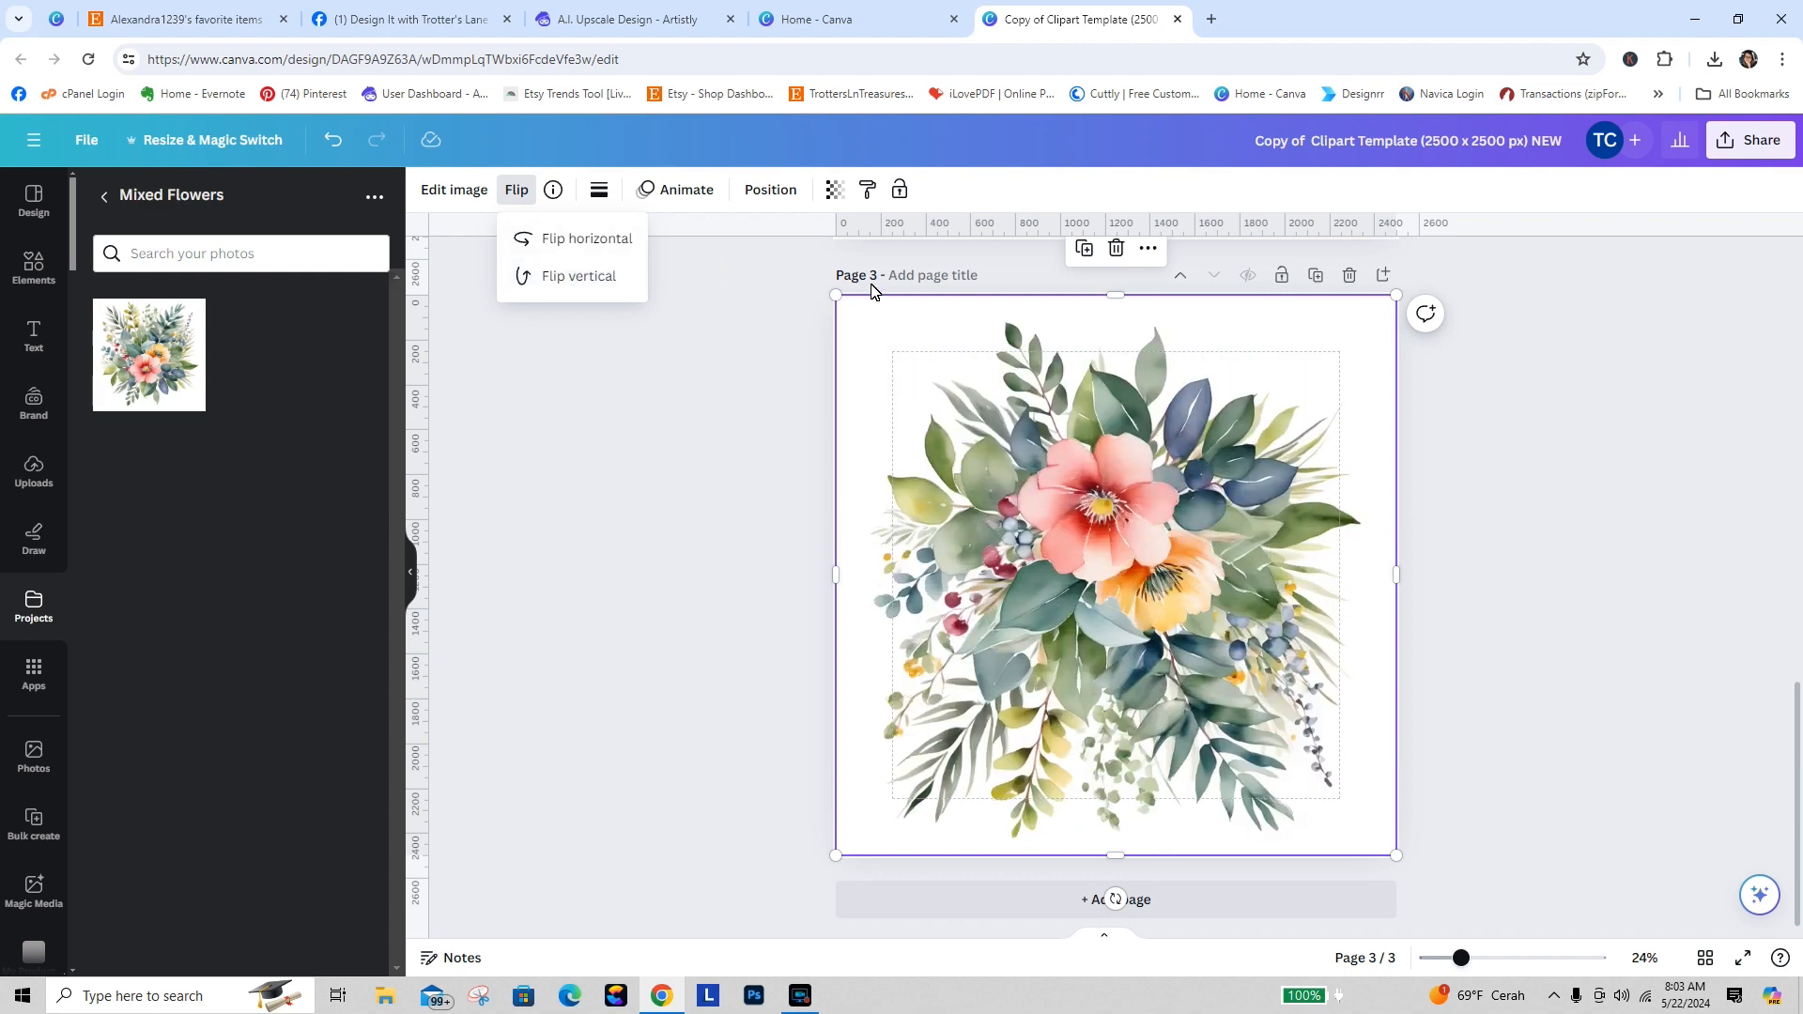
Step: Shrink the flipped bouquet into the lower-left part of page 3 at about half the page width, and duplicate it
left_click_drag(834, 298, 1115, 576)
left_click_drag(1250, 712, 1011, 697)
left_click(965, 522)
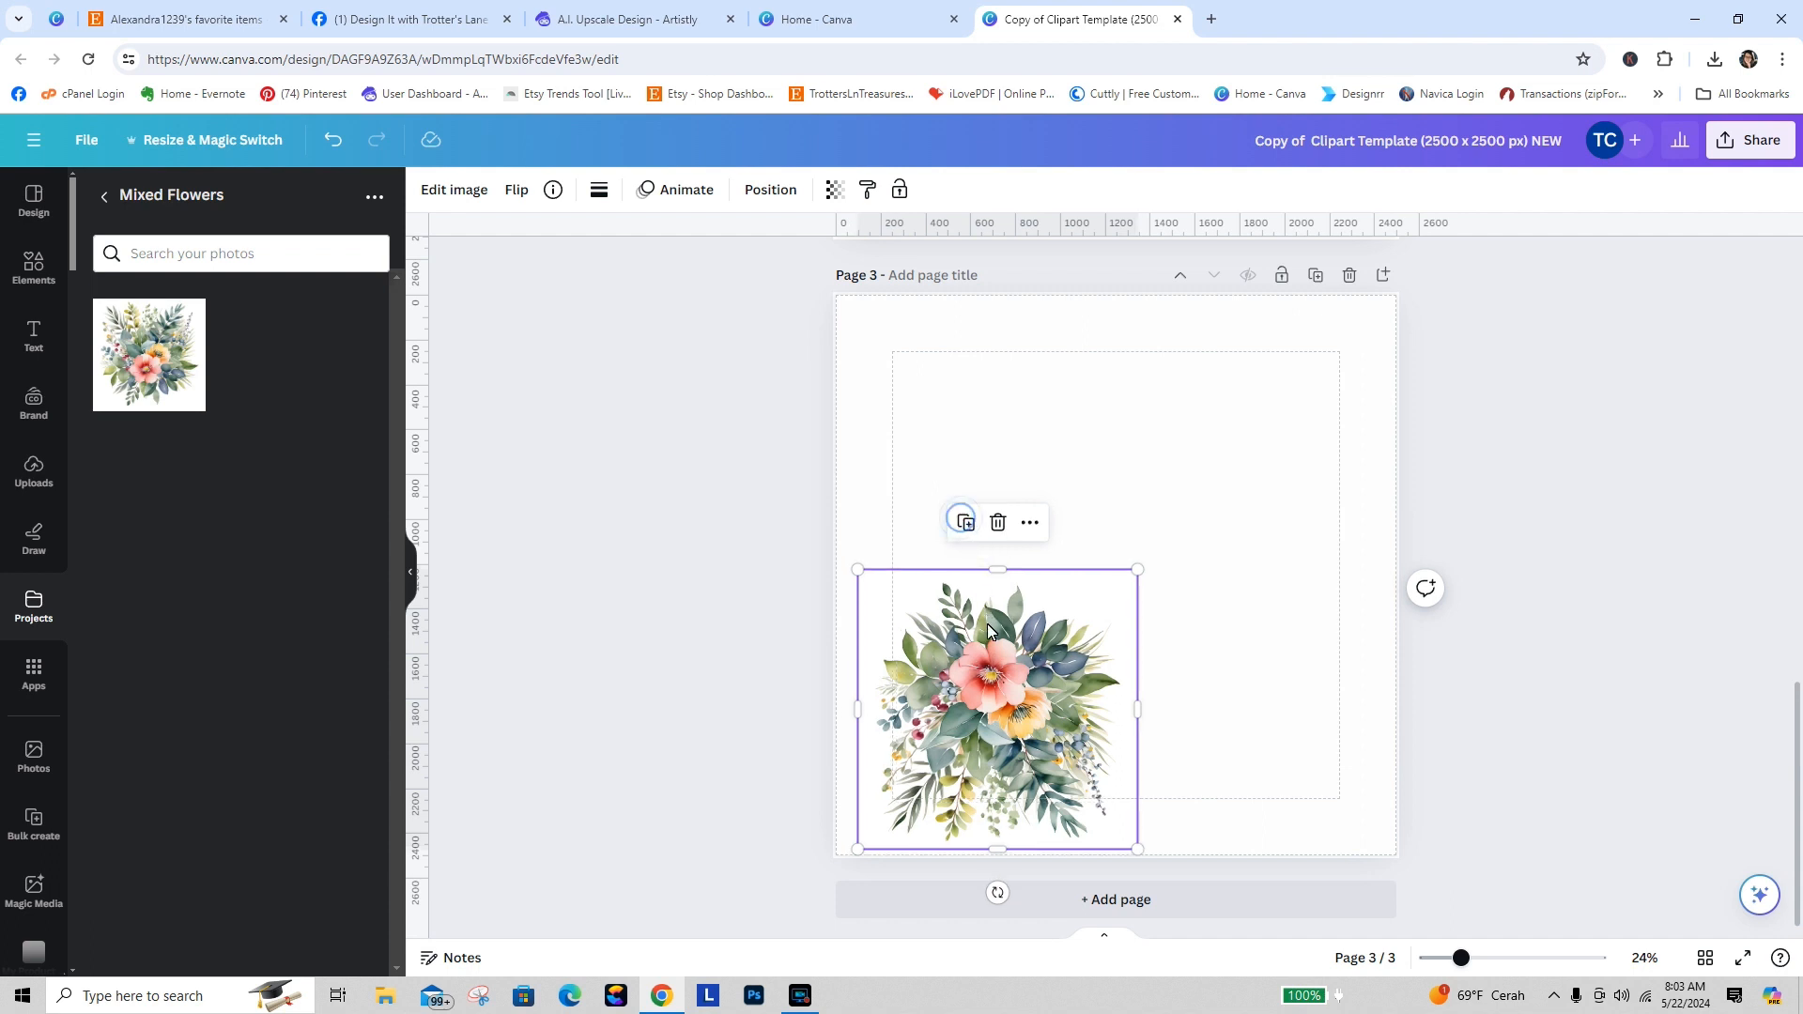
Step: Place the duplicate bouquet directly above the original on page 3 and flip it vertically
left_click_drag(991, 662, 990, 406)
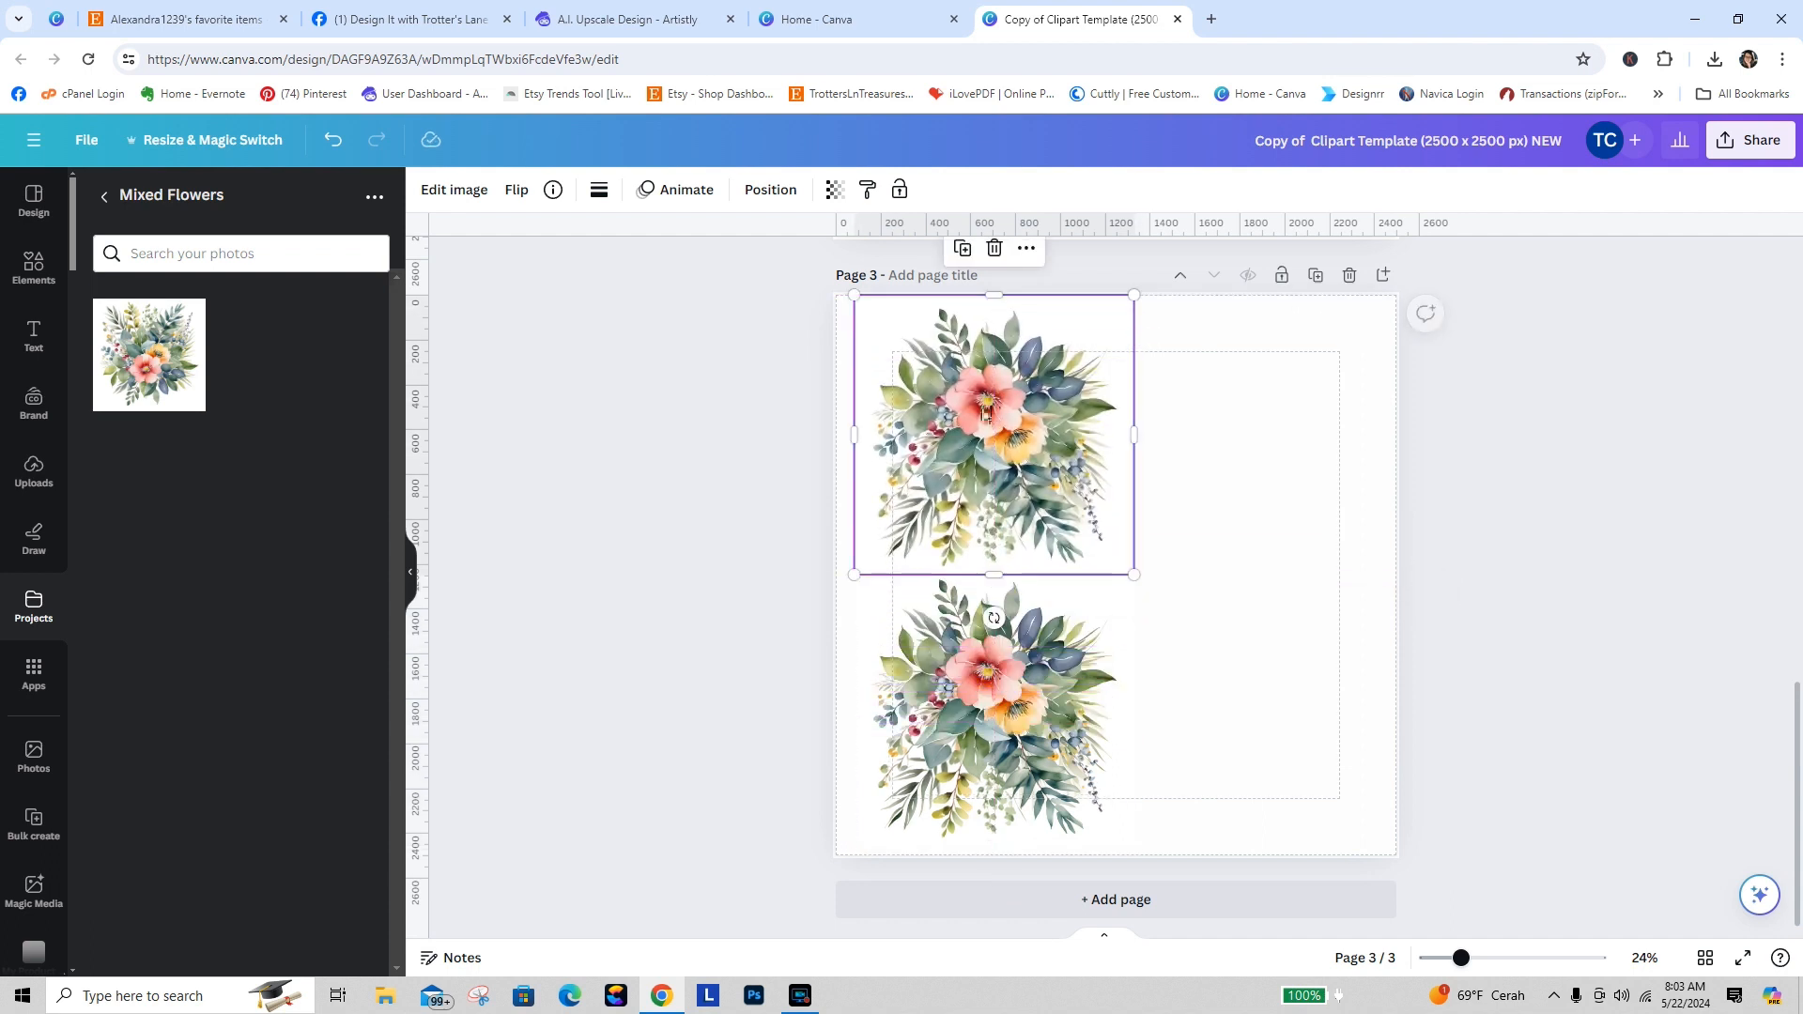
left_click(516, 192)
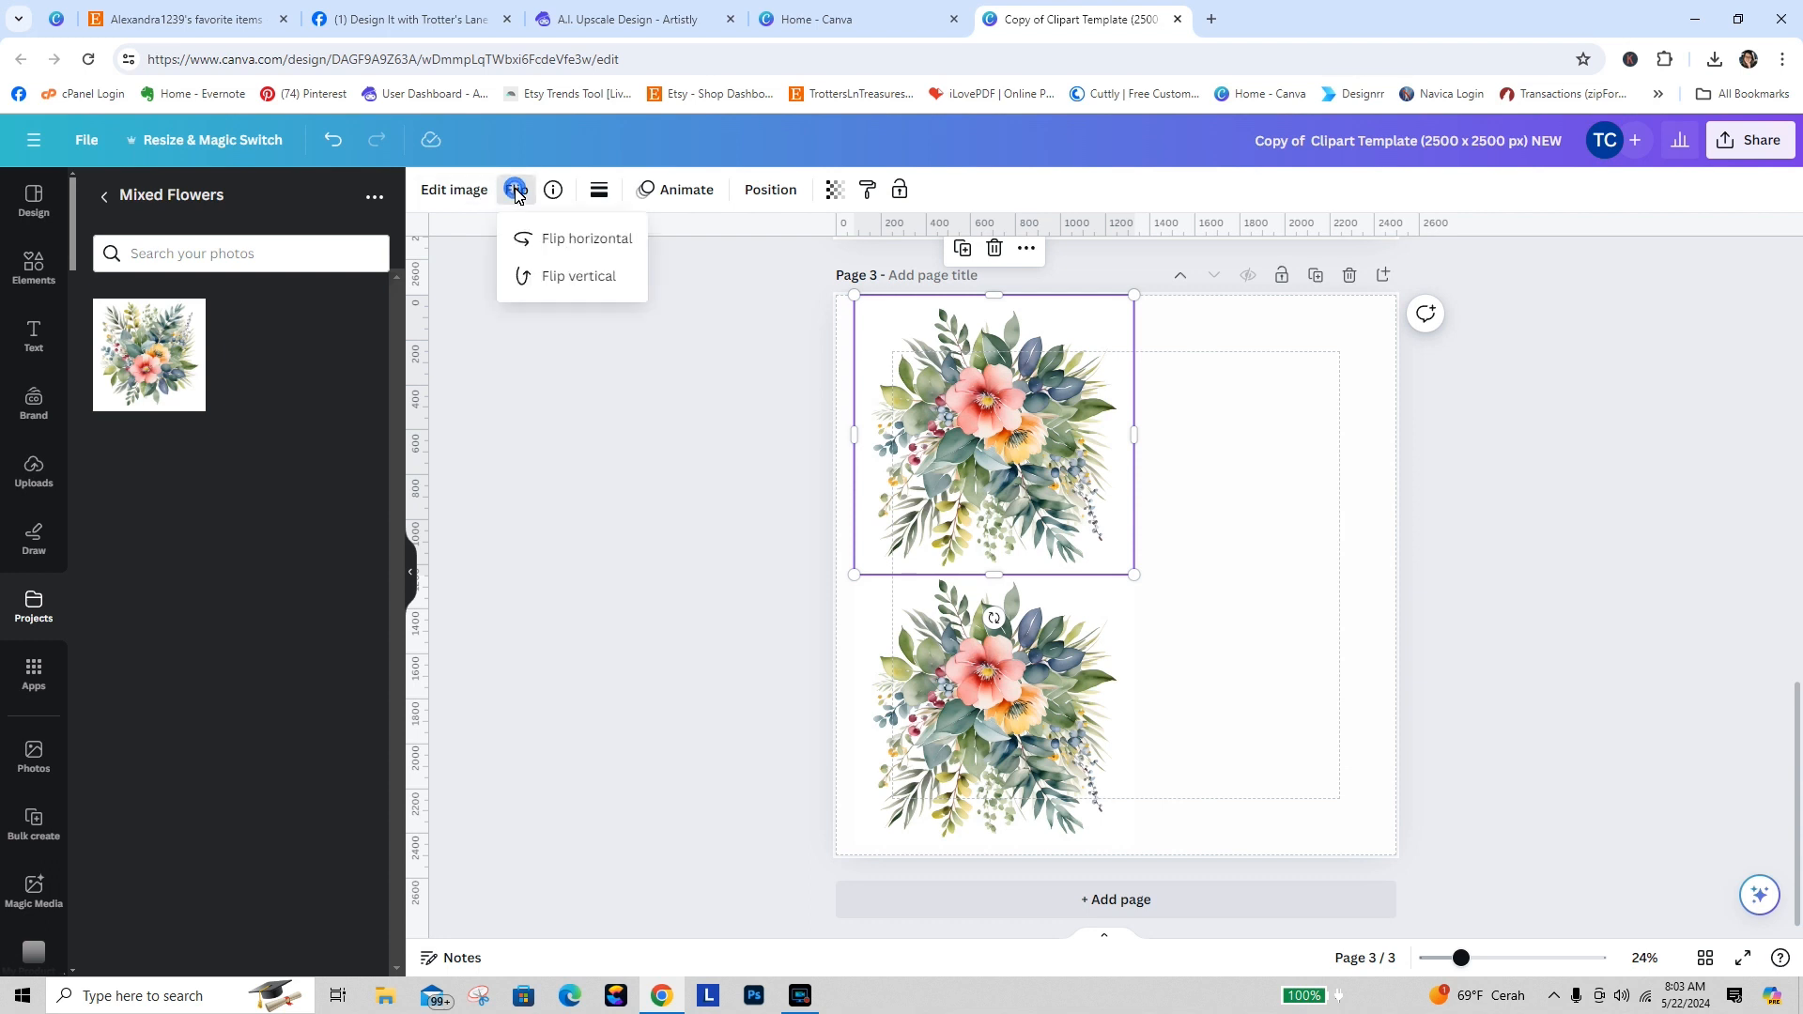
left_click(559, 278)
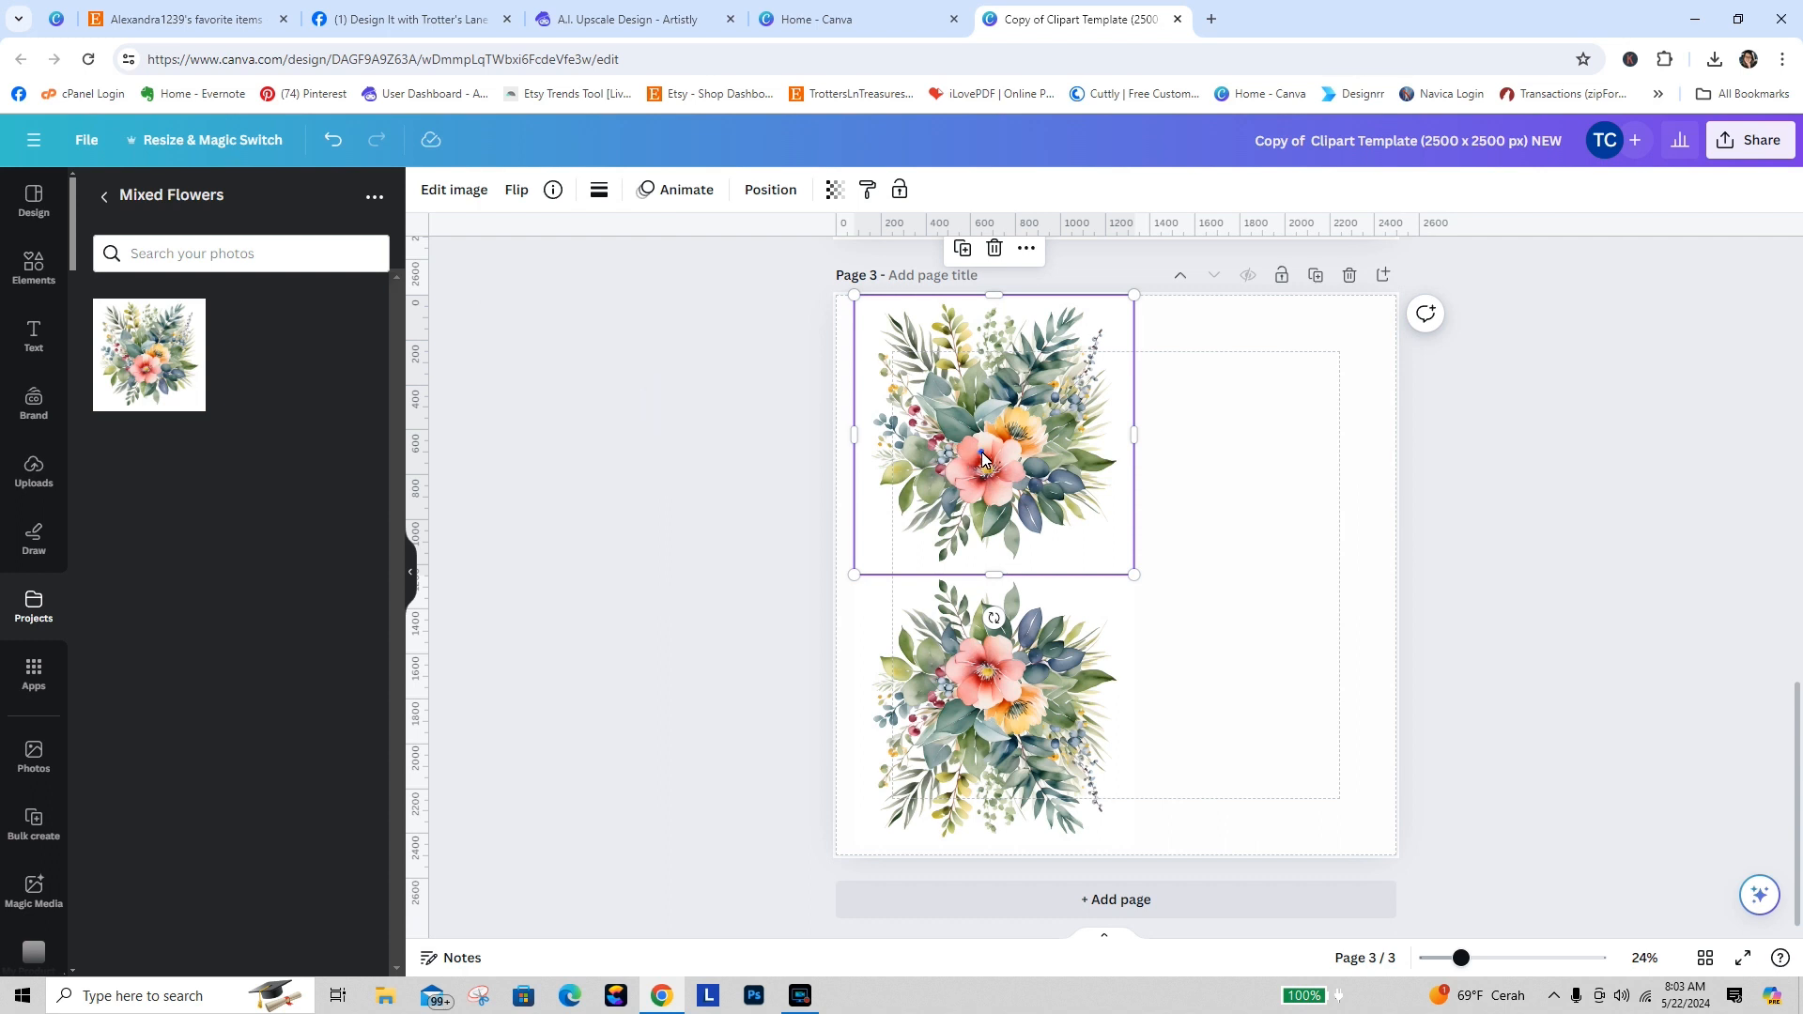
mouse_move(982, 459)
left_mouse_down()
mouse_move(983, 539)
mouse_move(986, 456)
left_mouse_up()
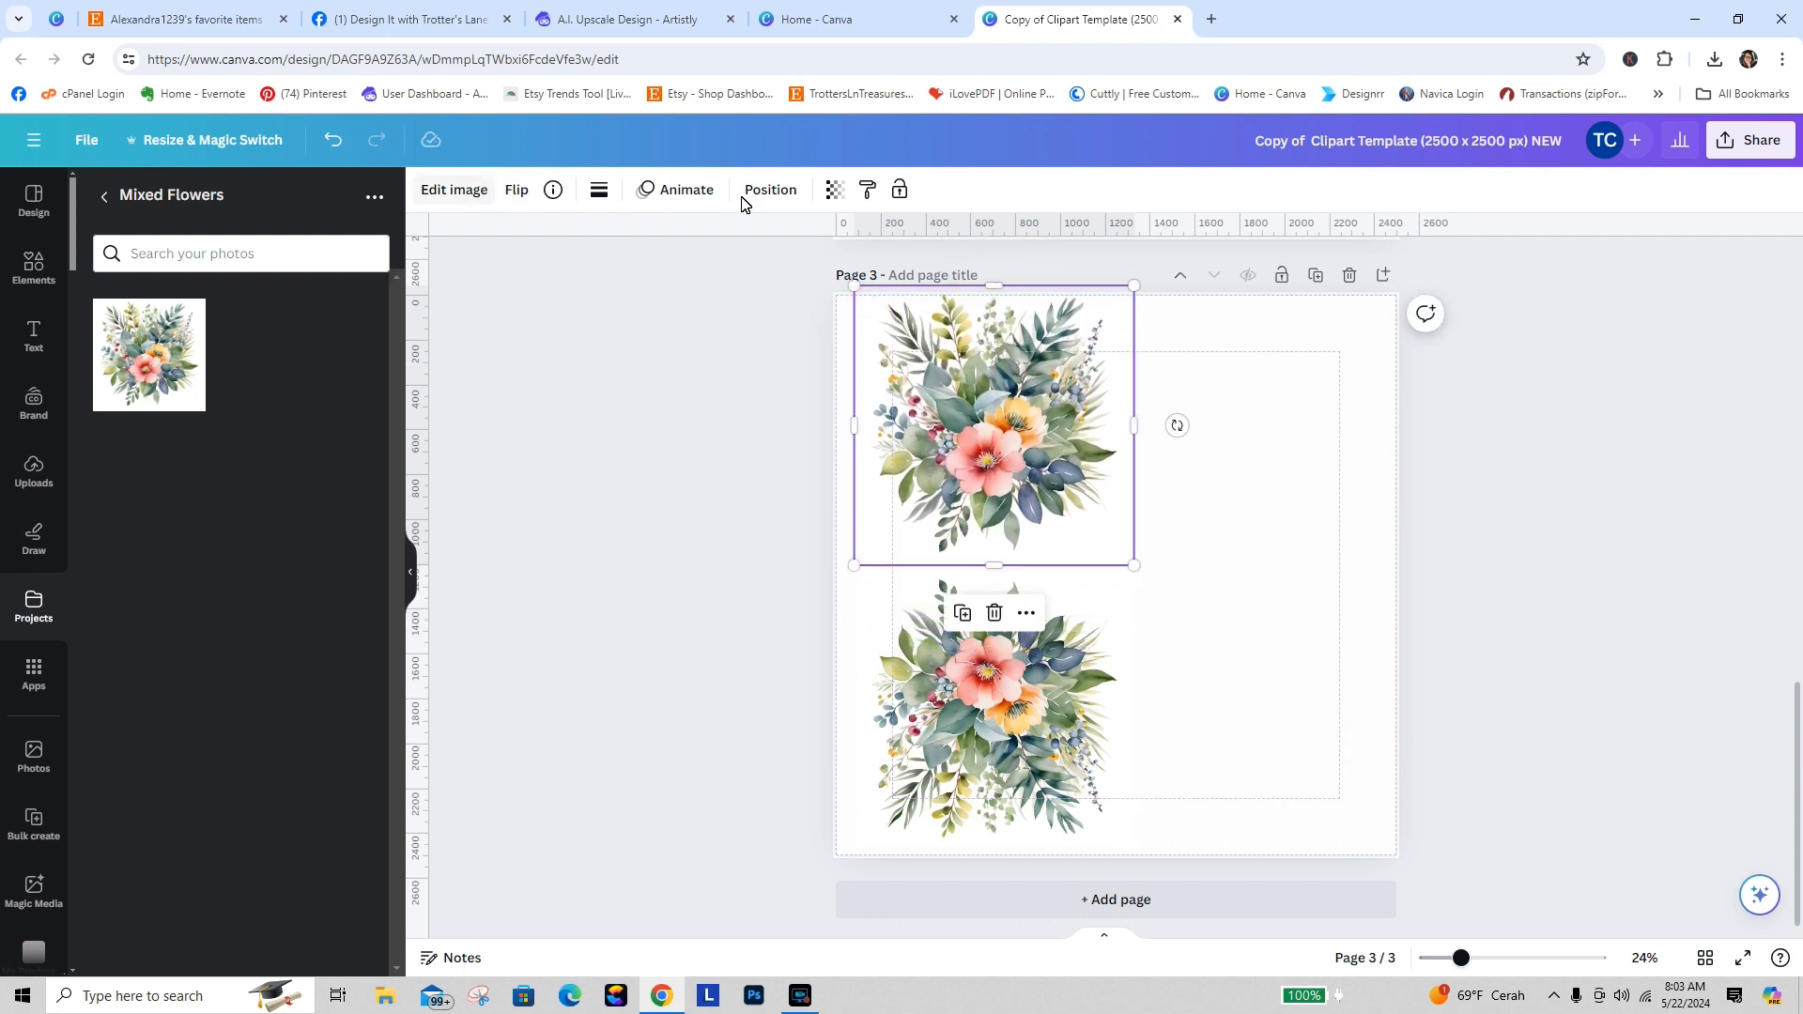
Step: Remove the background from the upper bouquet with BG Remover
left_click(460, 192)
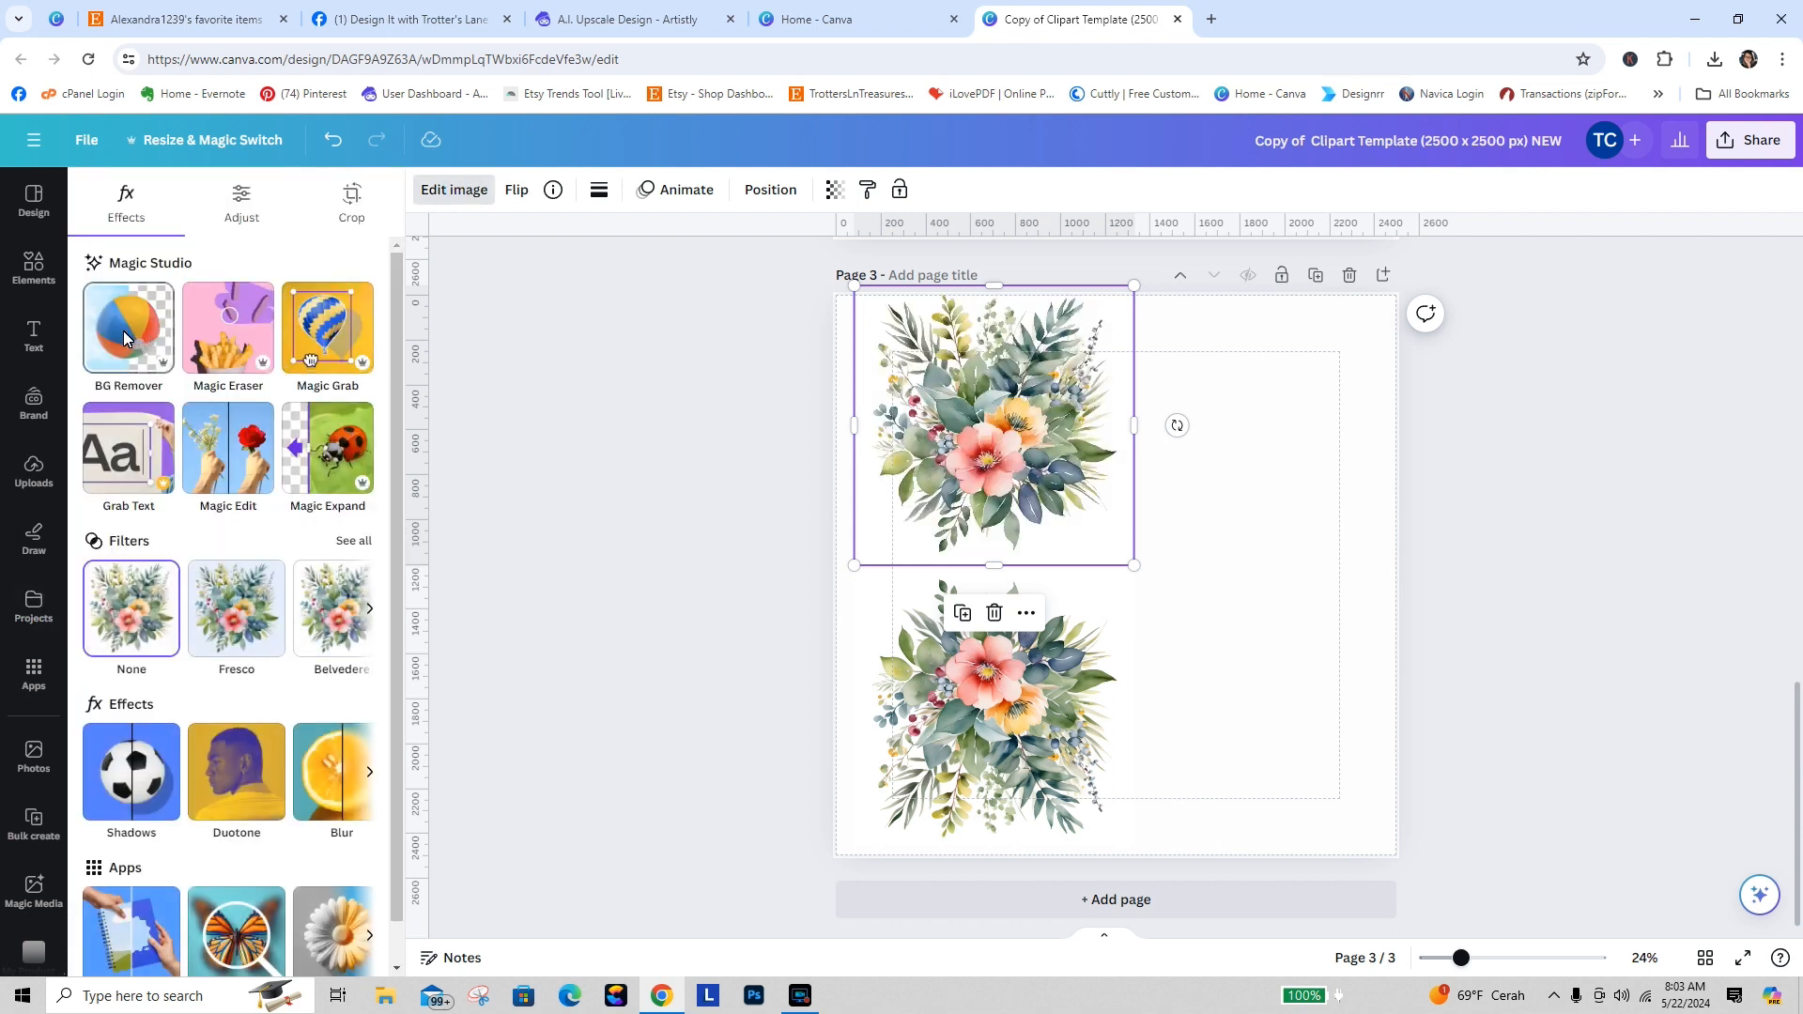
left_click(122, 330)
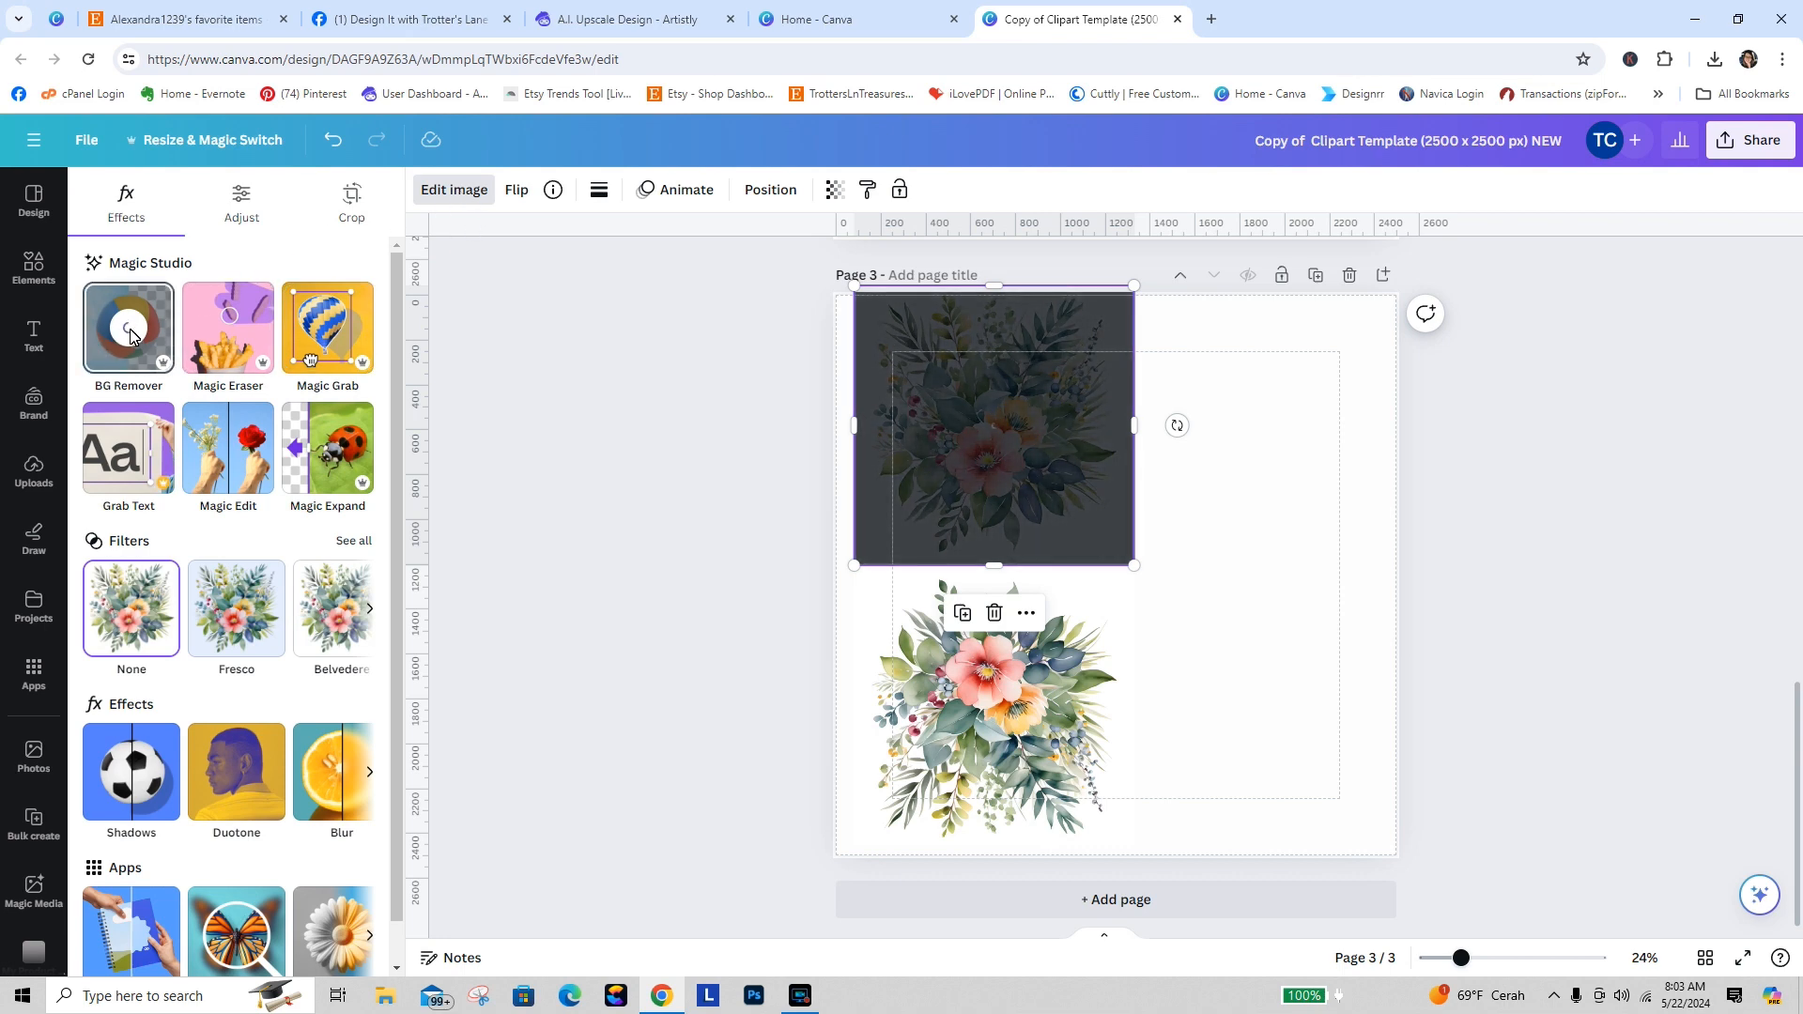
left_click(905, 678)
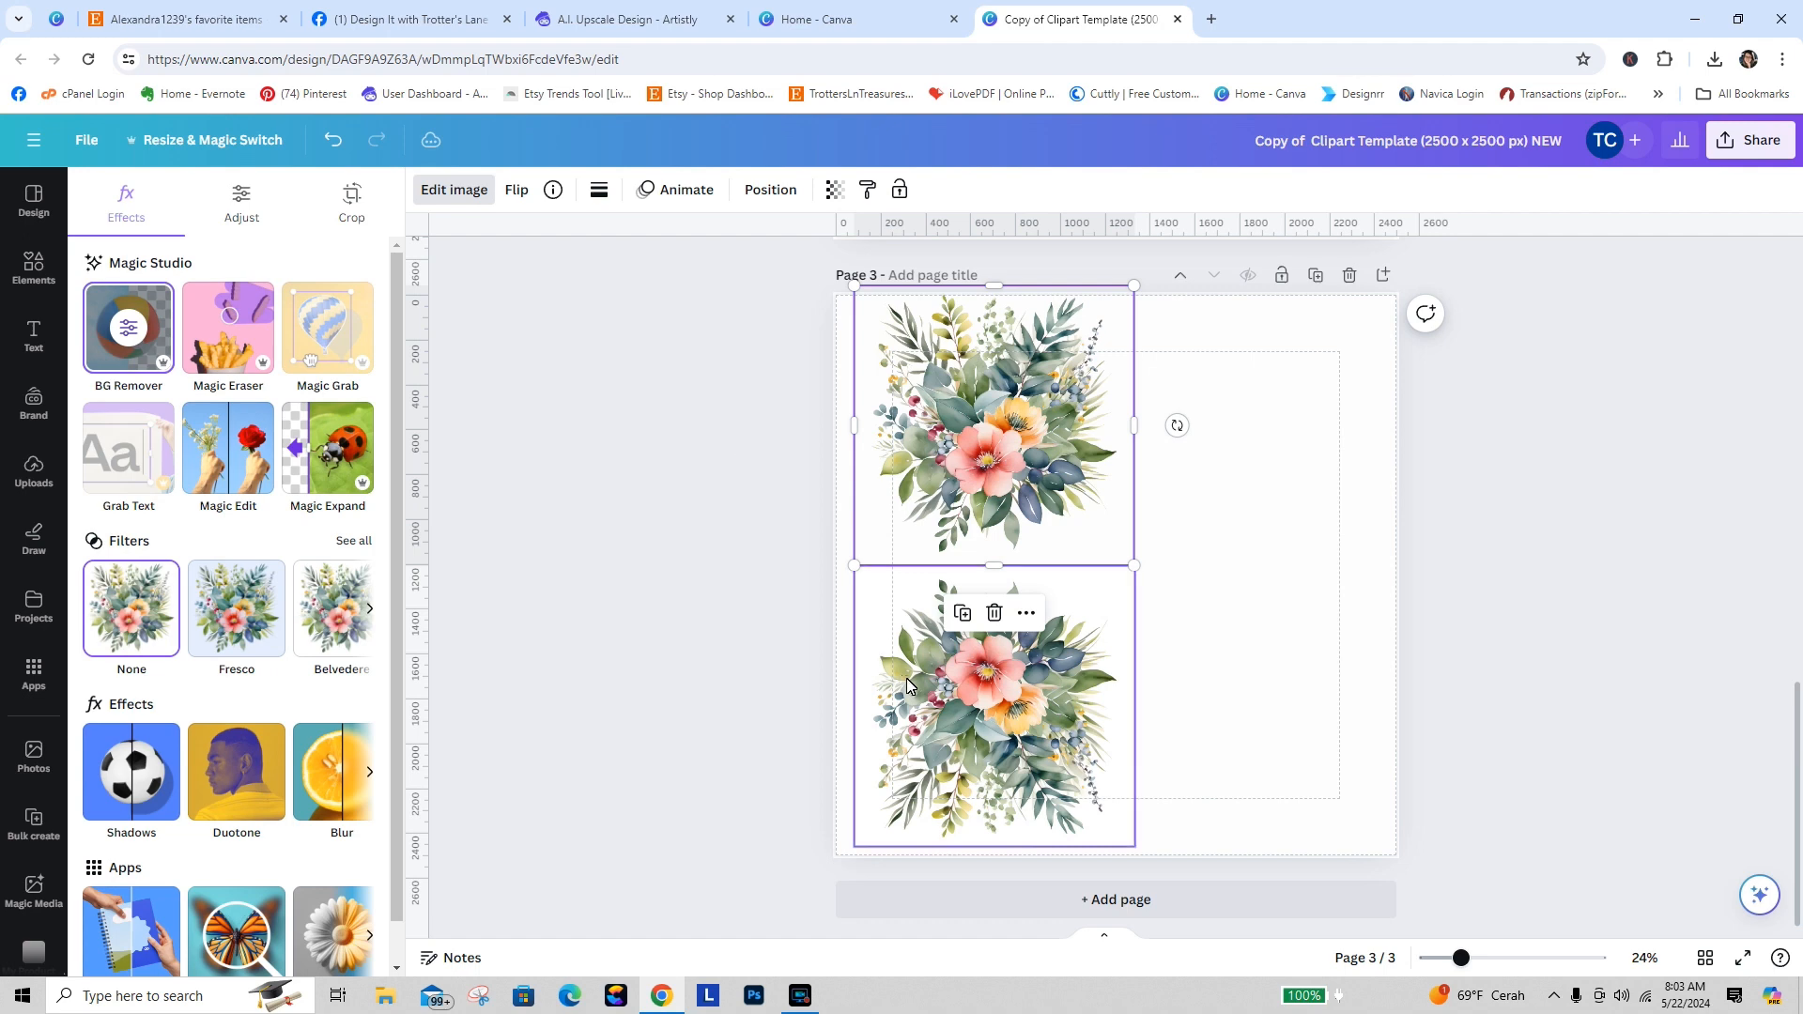
left_click(615, 445)
Step: Move the lower bouquet up to overlap the upper one and group the two bouquets
left_click_drag(1015, 742, 1017, 635)
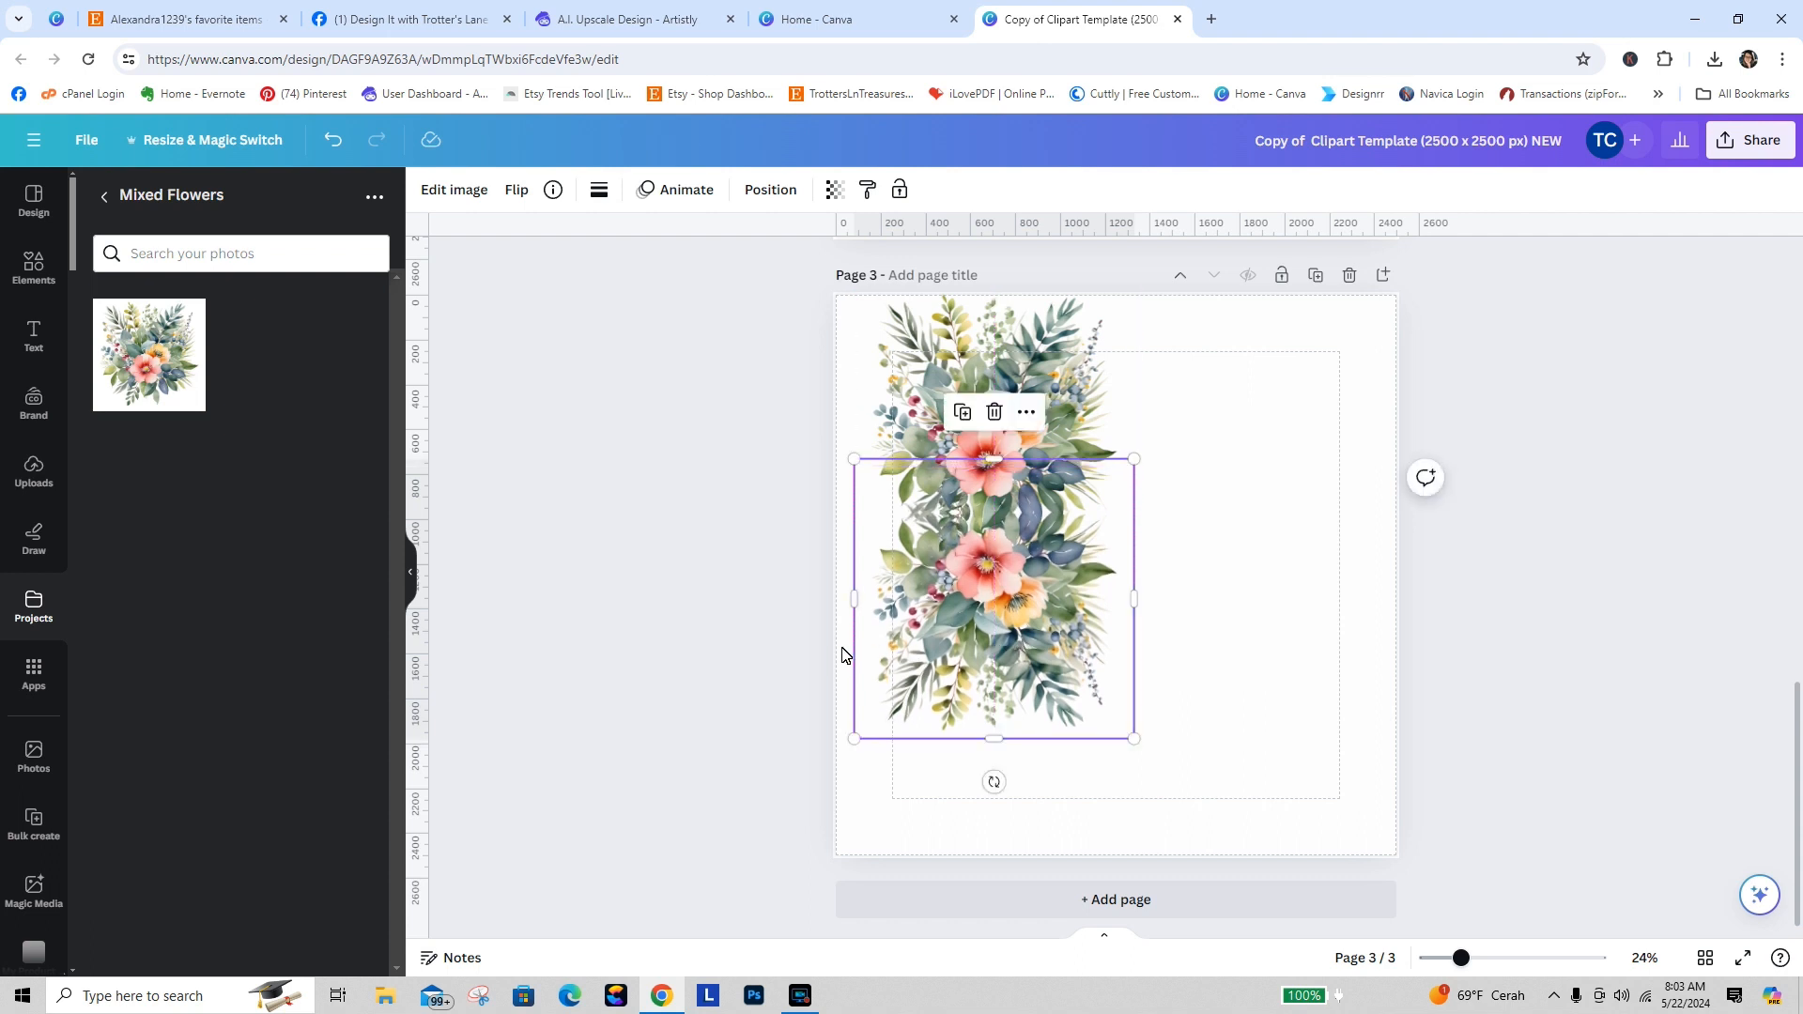
left_click(1179, 719)
left_click(992, 448)
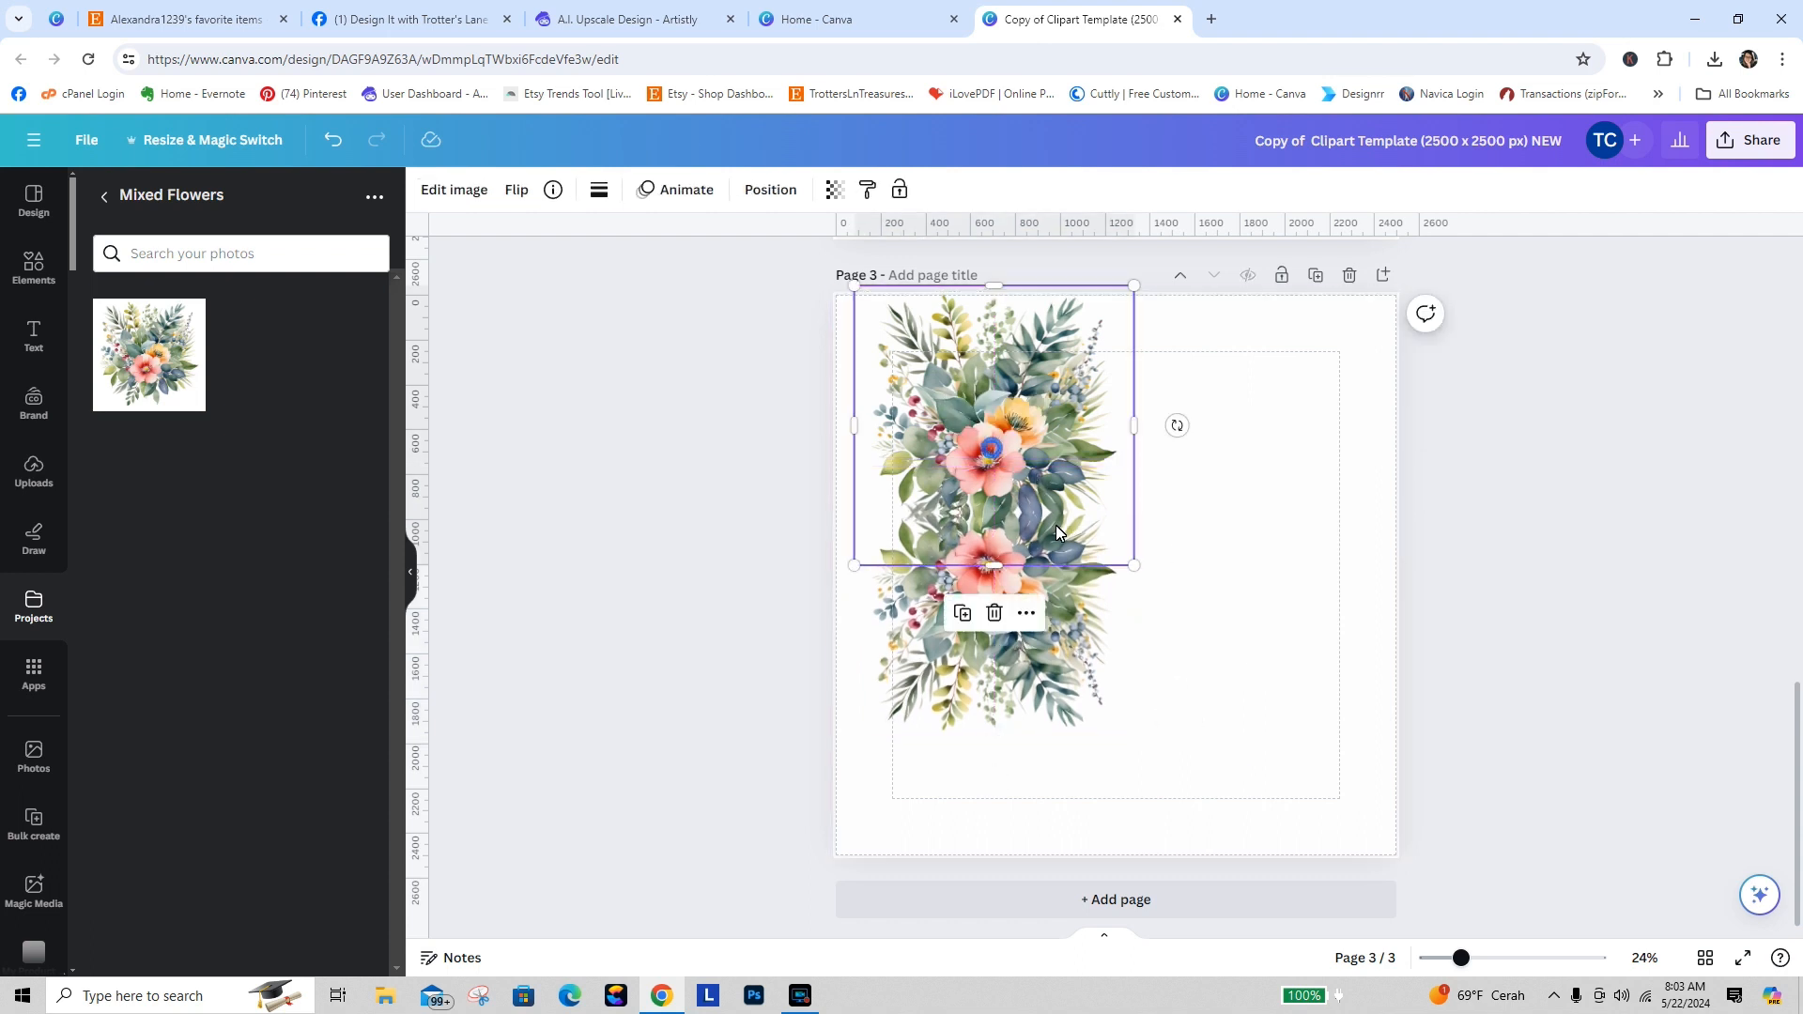
left_click(1009, 644, "shift")
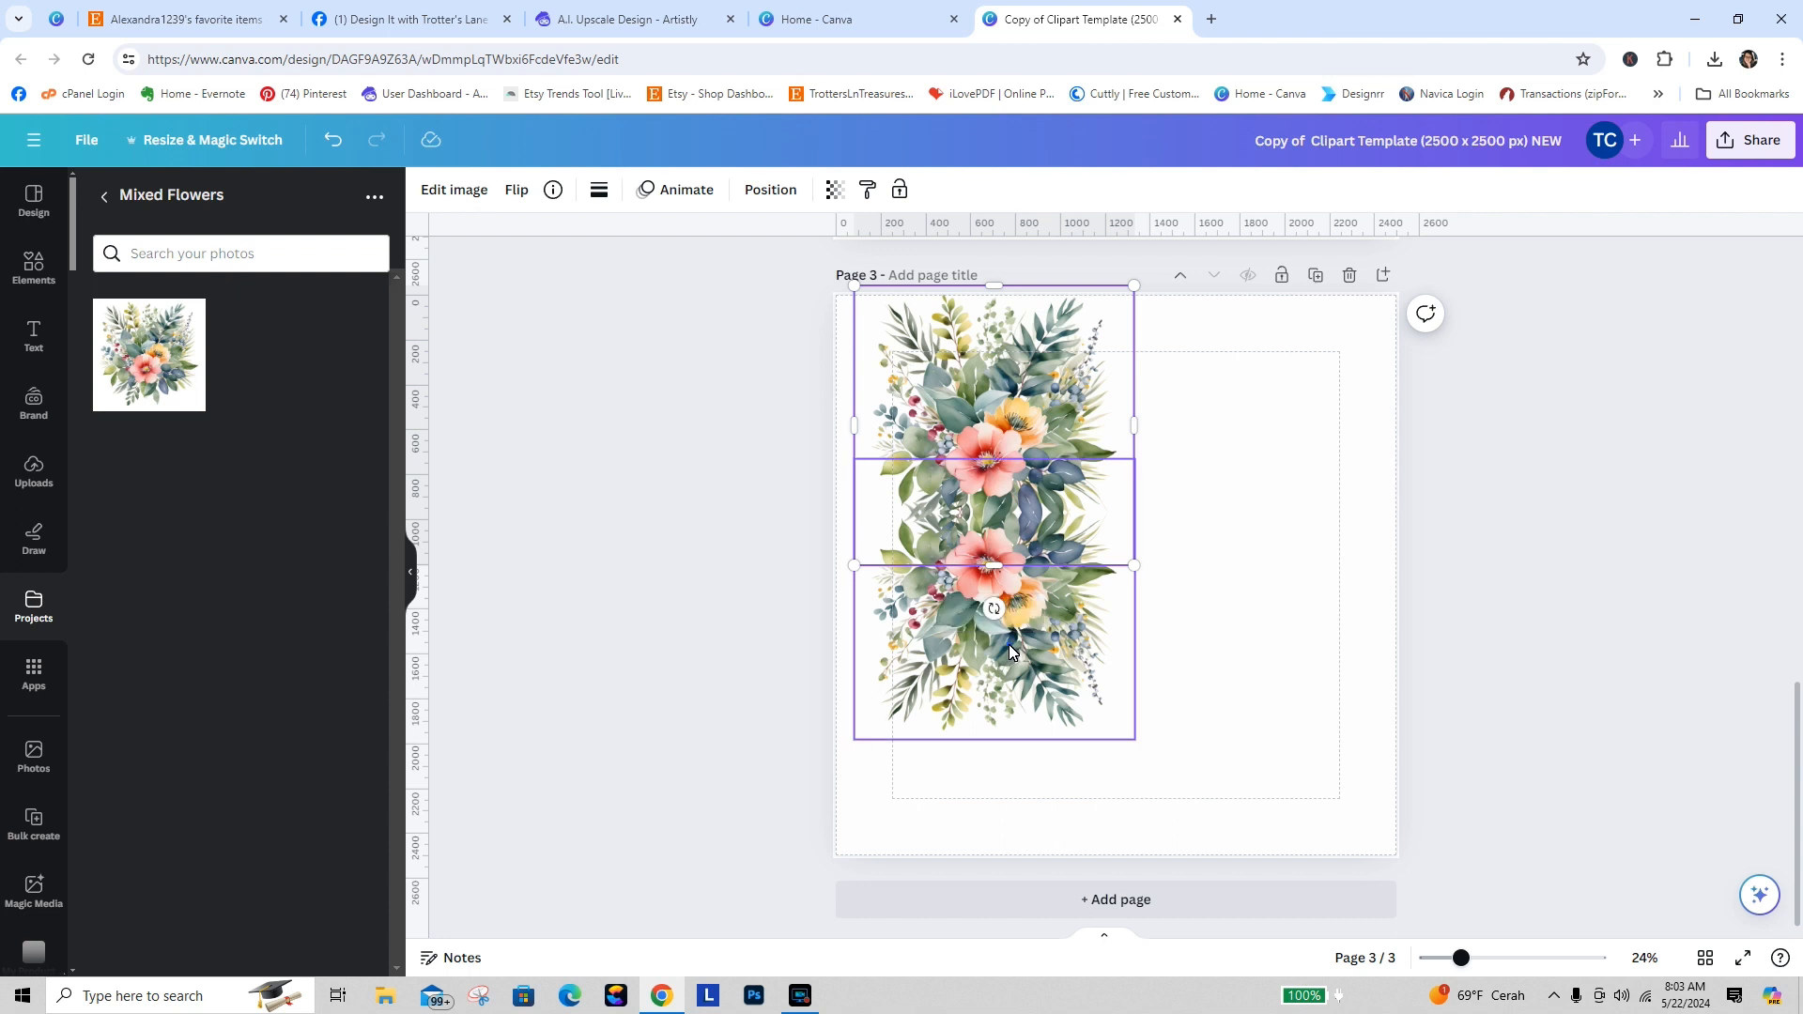
right_click(1009, 644)
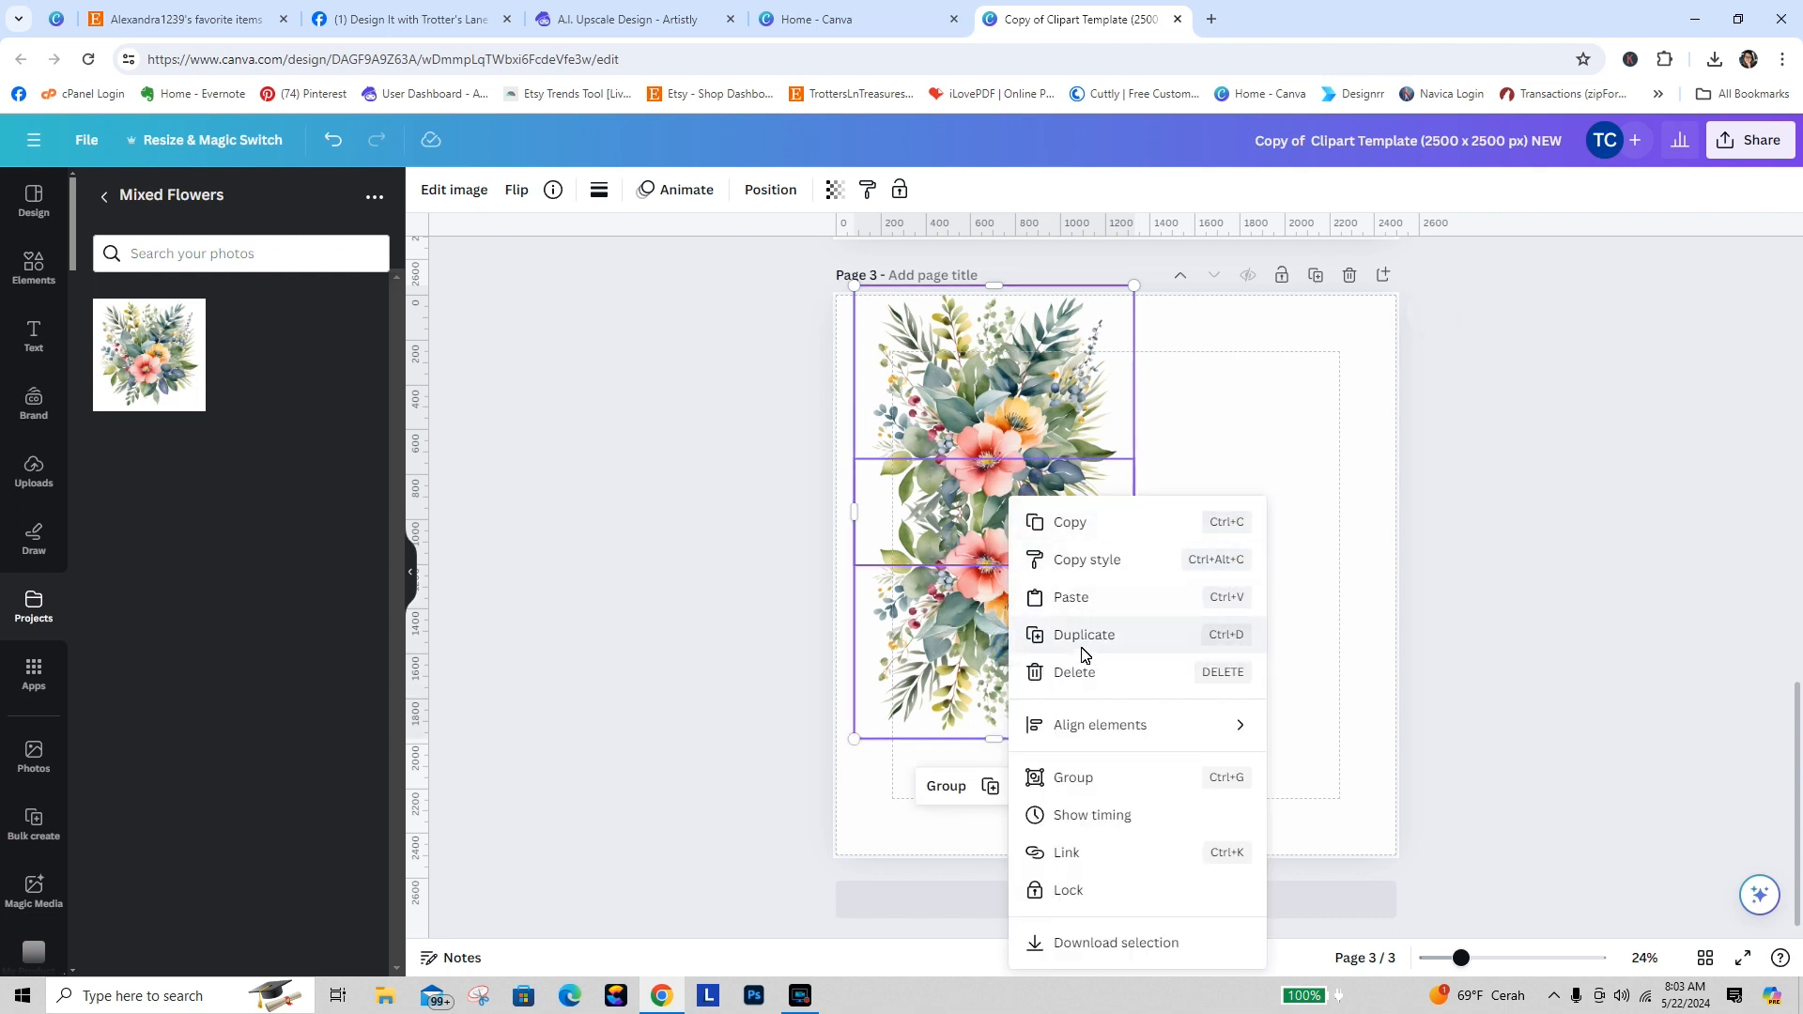
left_click(951, 791)
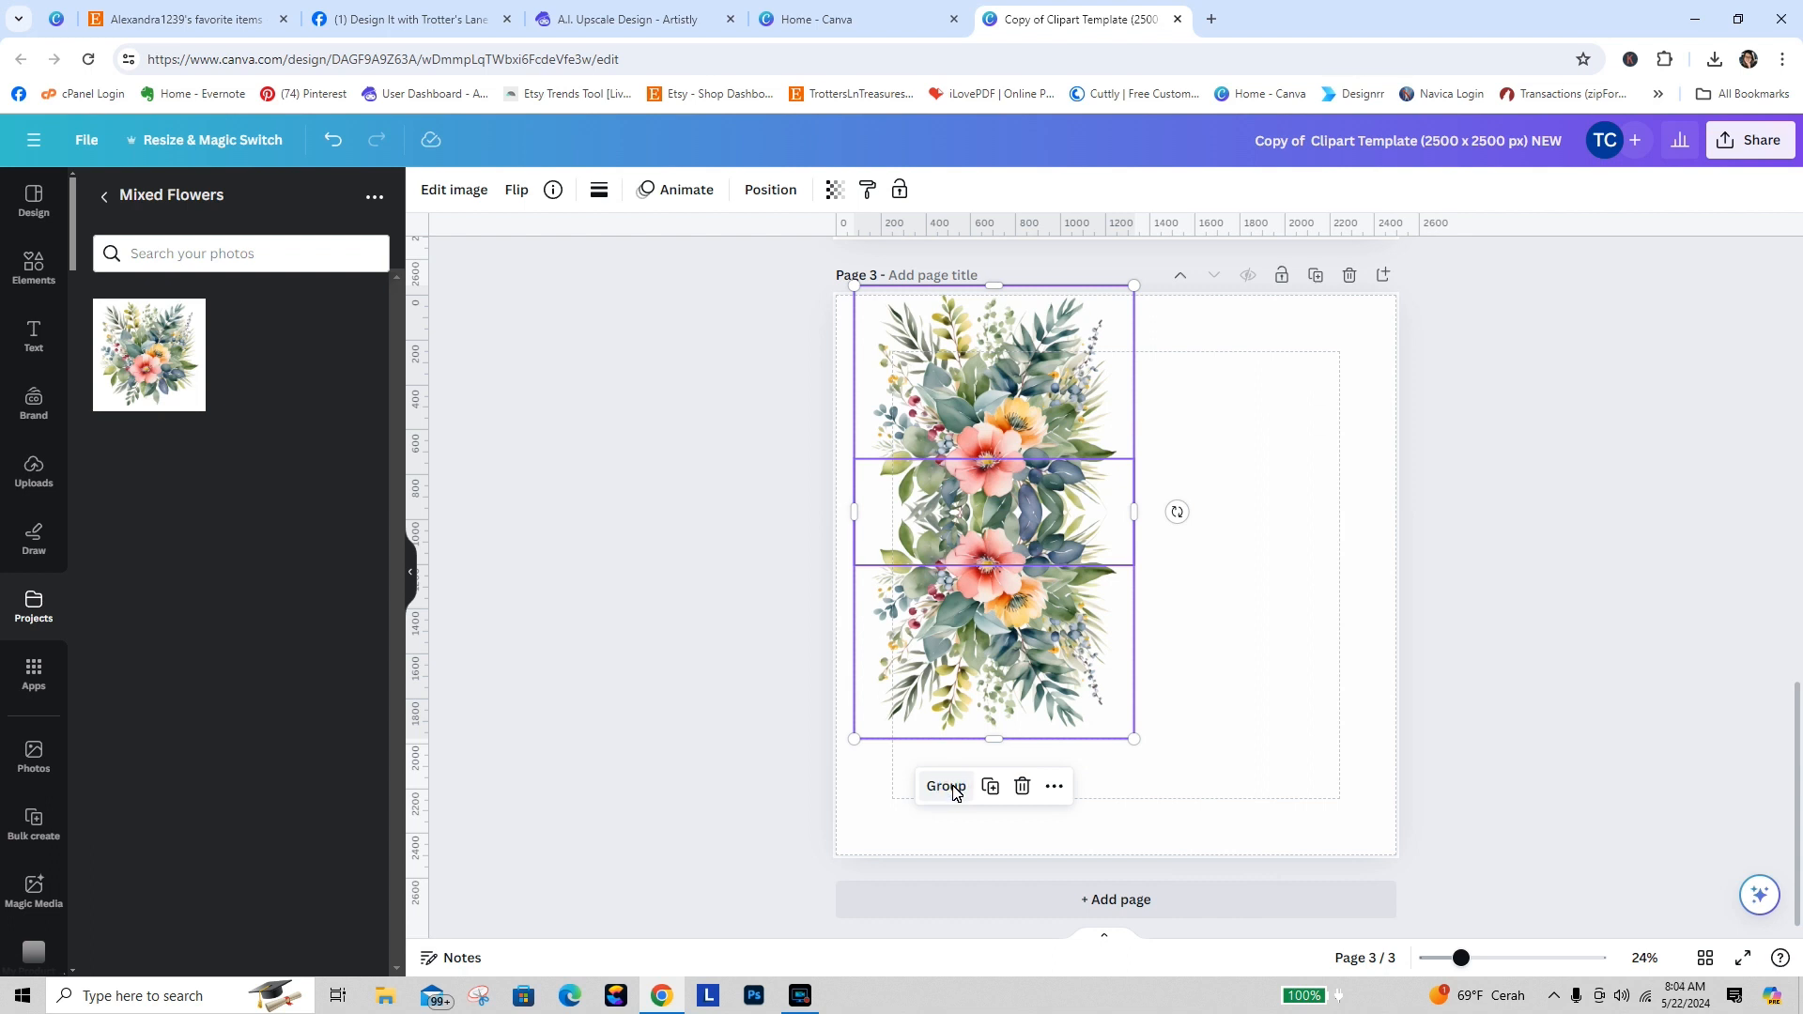
left_click(955, 790)
left_click(1264, 686)
Step: Rotate the bouquet group a quarter turn clockwise so it lies horizontally, and place it in the upper half of the page
left_click(995, 552)
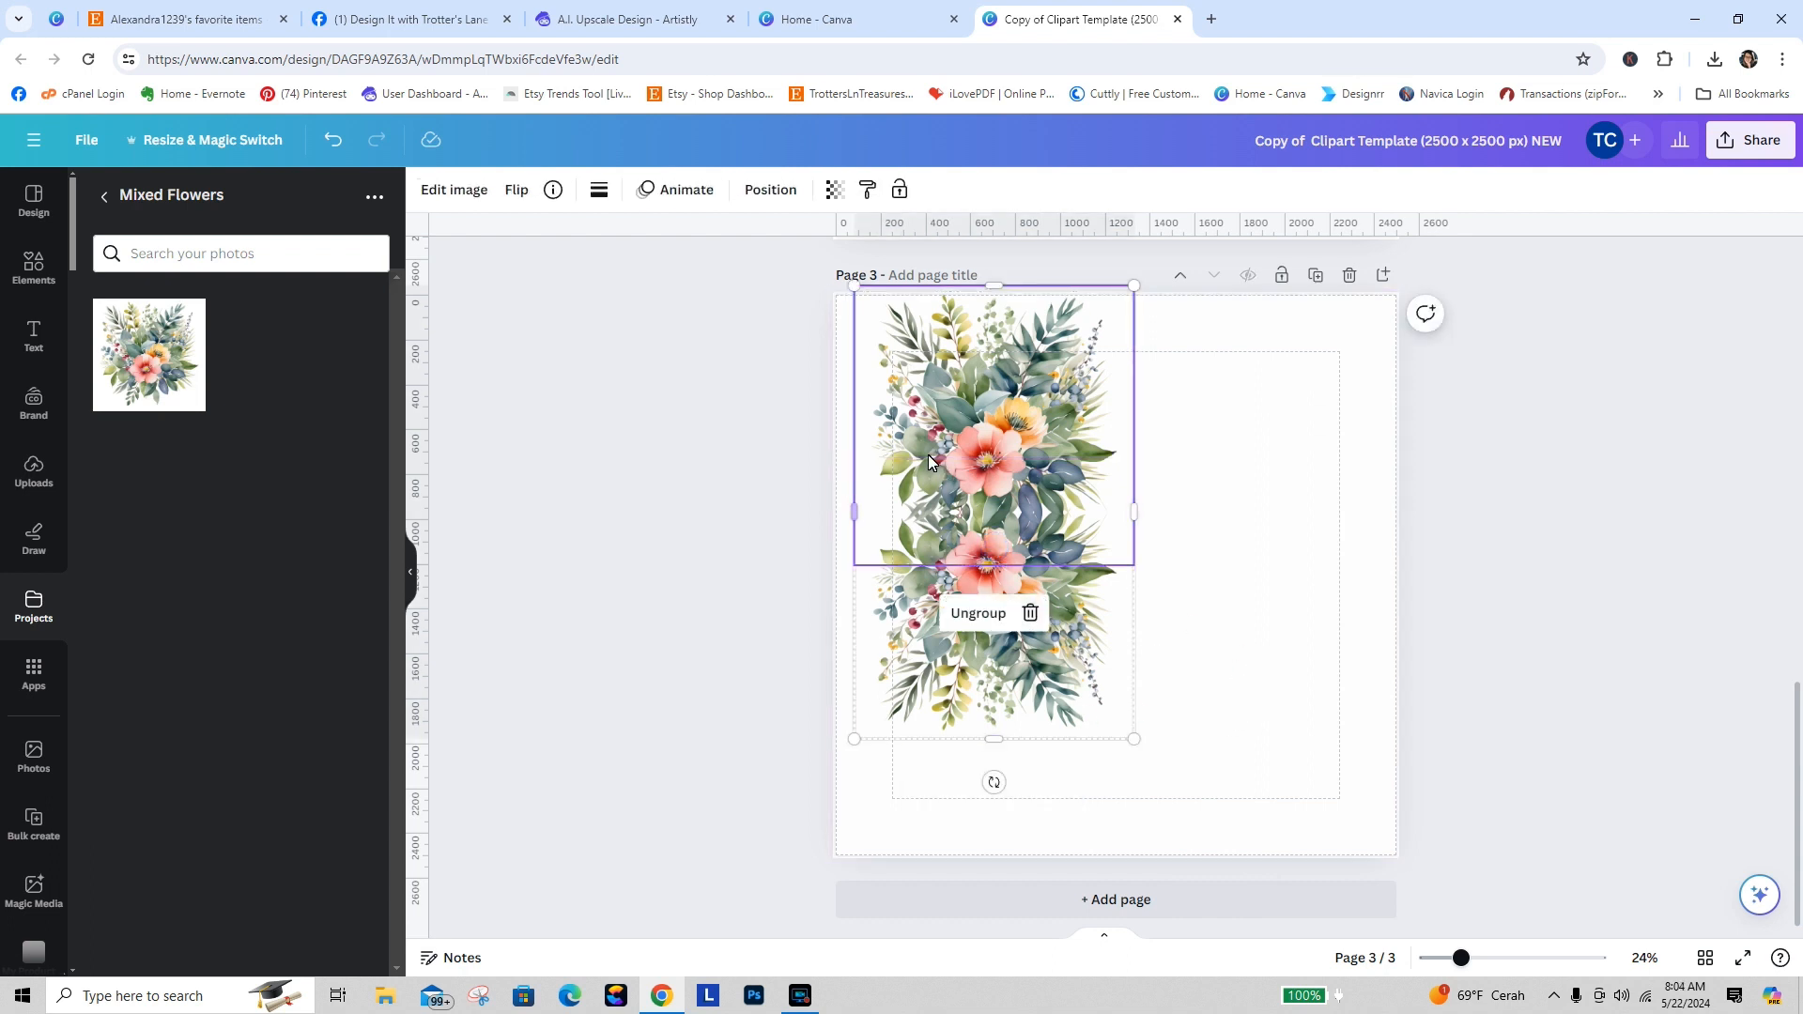
left_click_drag(1006, 515, 1128, 545)
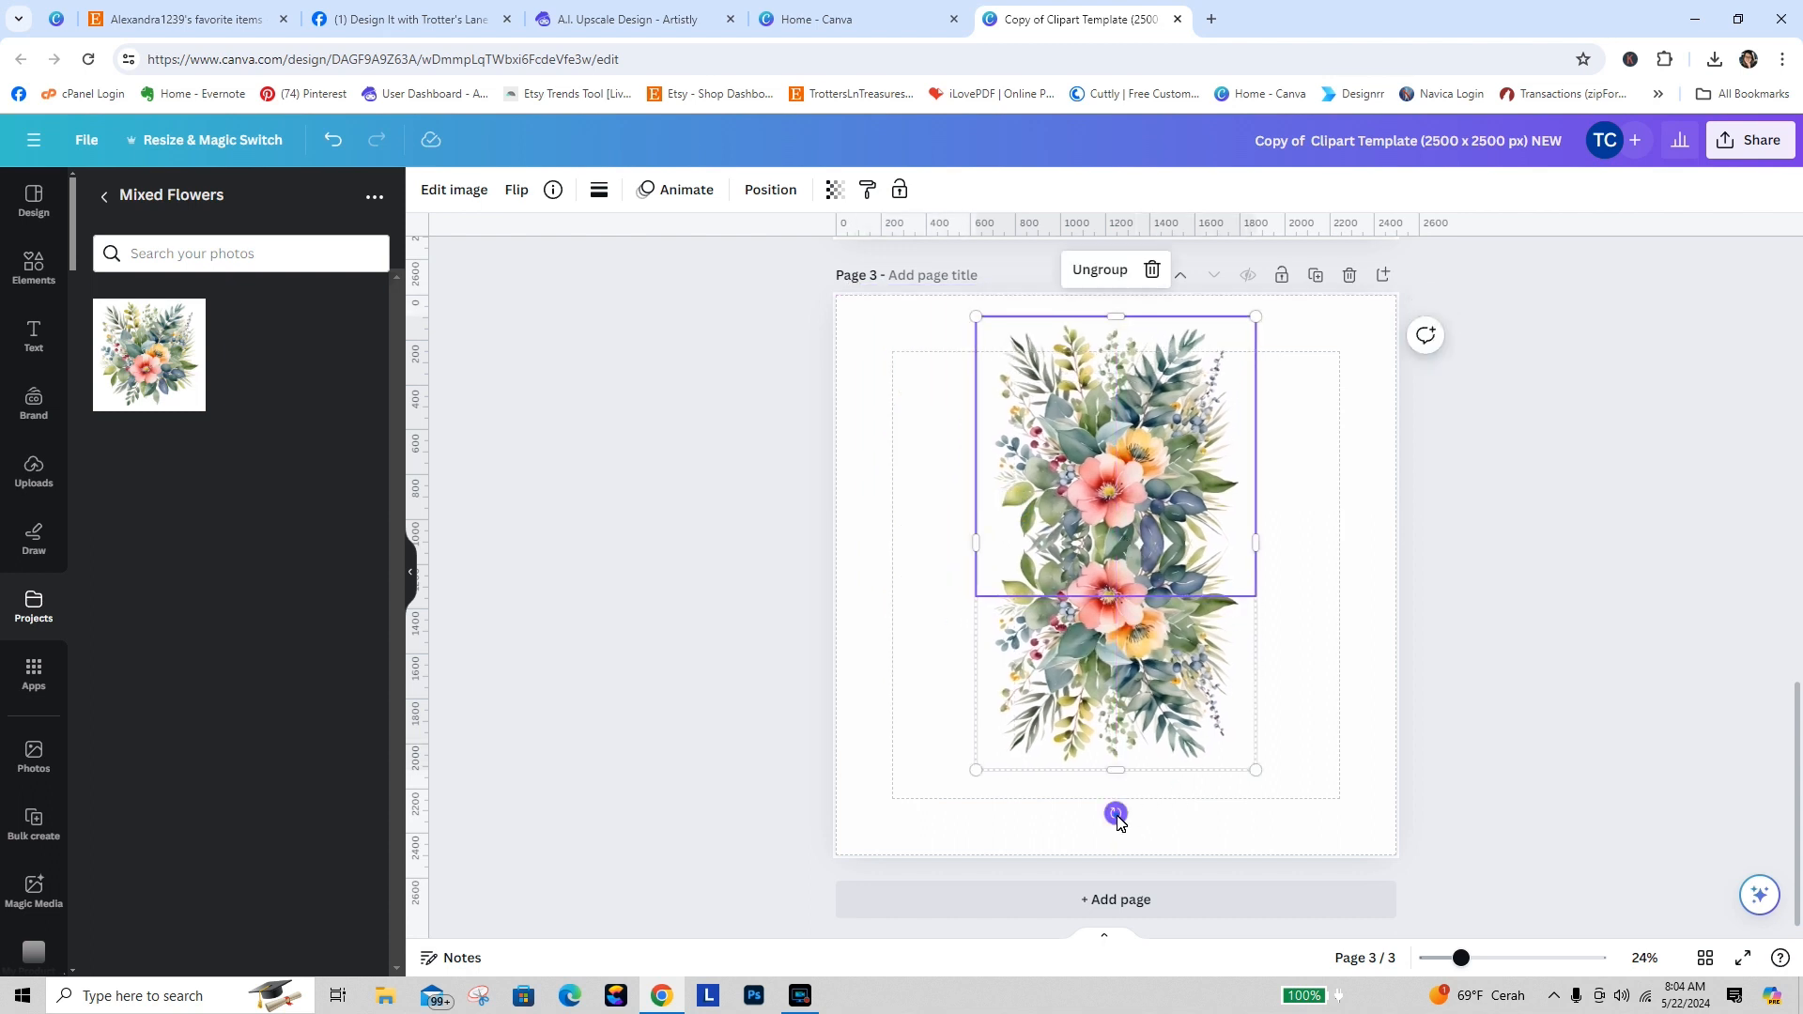
left_click_drag(1116, 813, 947, 554)
left_click_drag(1161, 560, 1158, 482)
left_click(1209, 723)
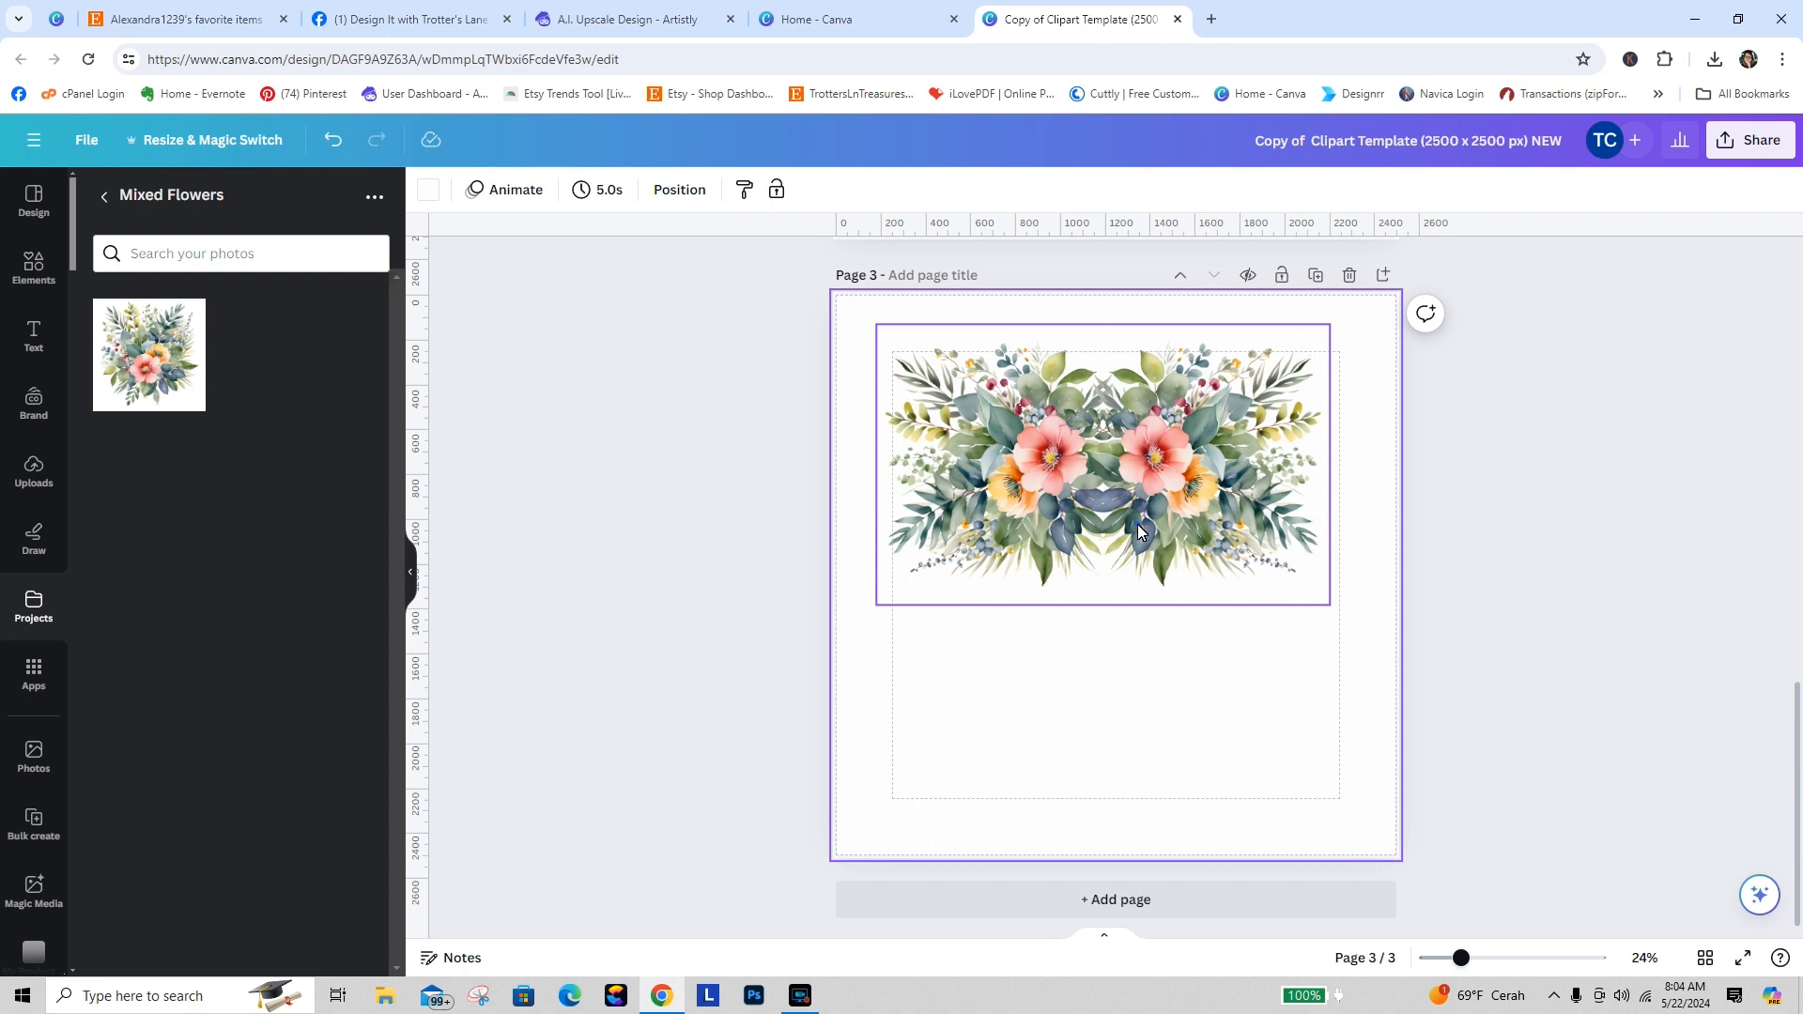
Step: Shrink the bouquet group to about half the page width and center it horizontally near the top of page 3
mouse_move(1136, 524)
left_mouse_down()
mouse_move(1135, 500)
mouse_move(1149, 523)
left_mouse_up()
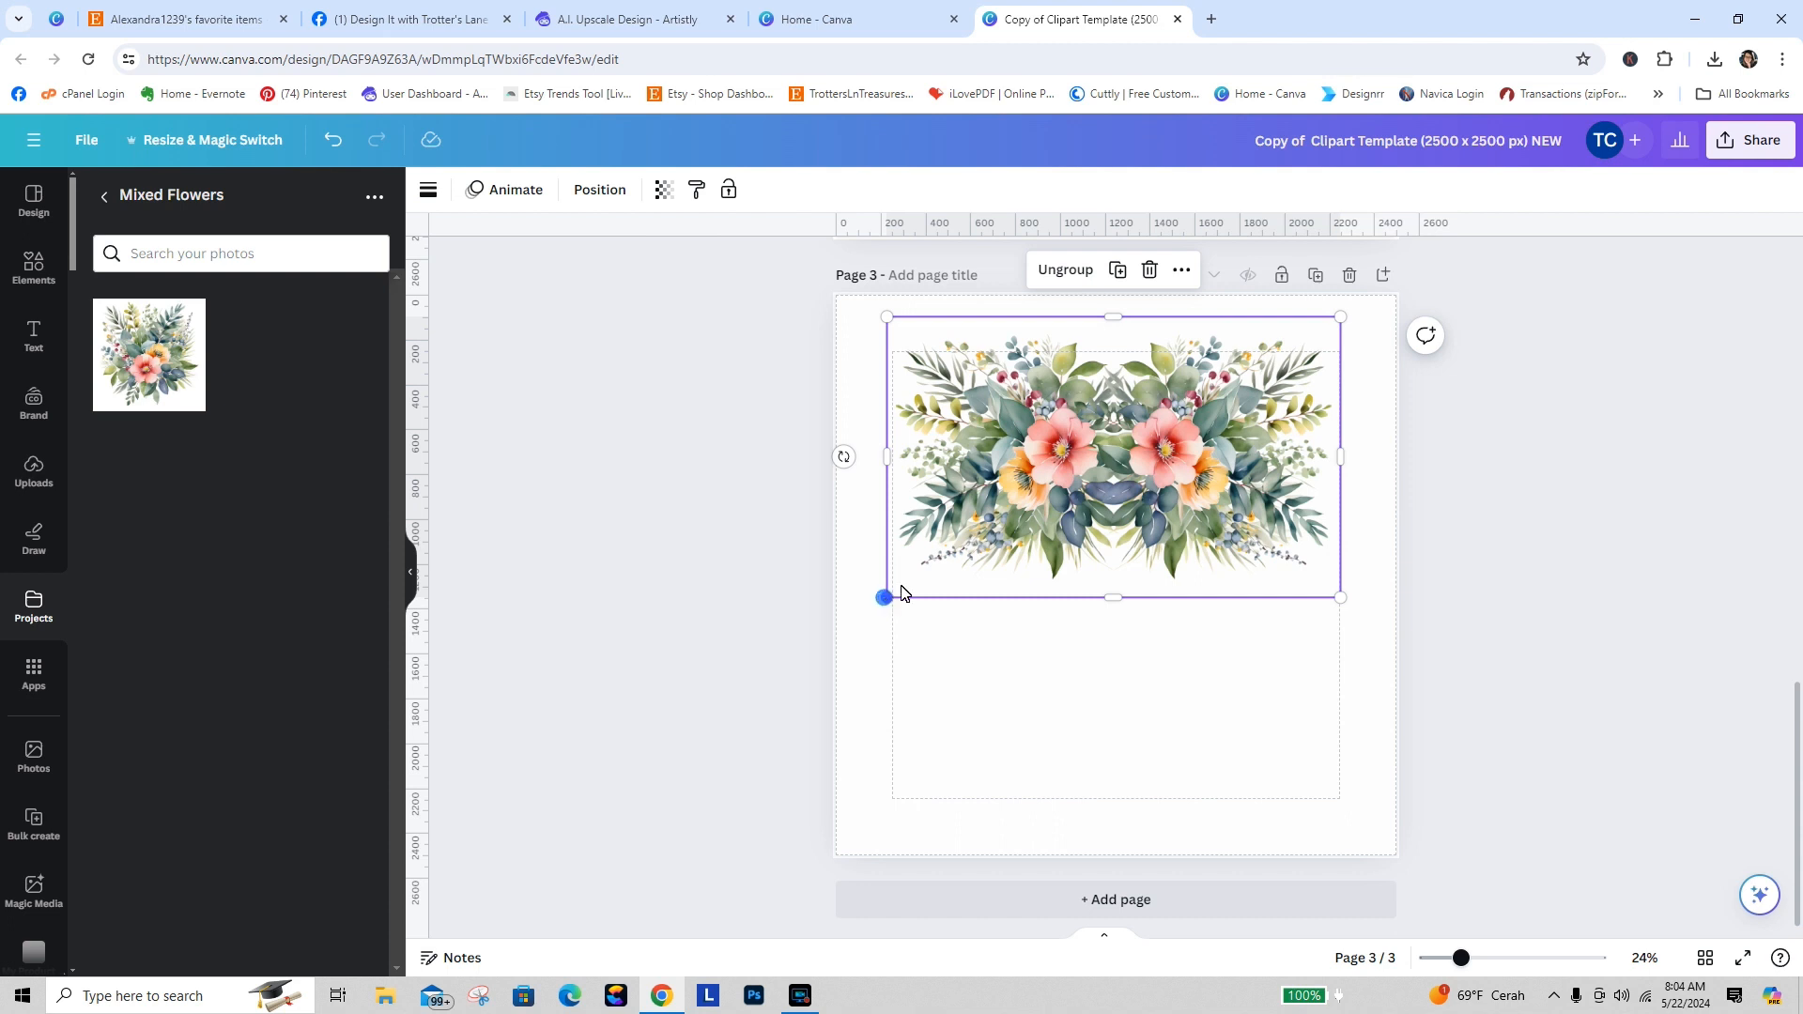
left_click_drag(887, 601, 1038, 474)
left_click_drag(1245, 407, 1168, 414)
left_click(1193, 546)
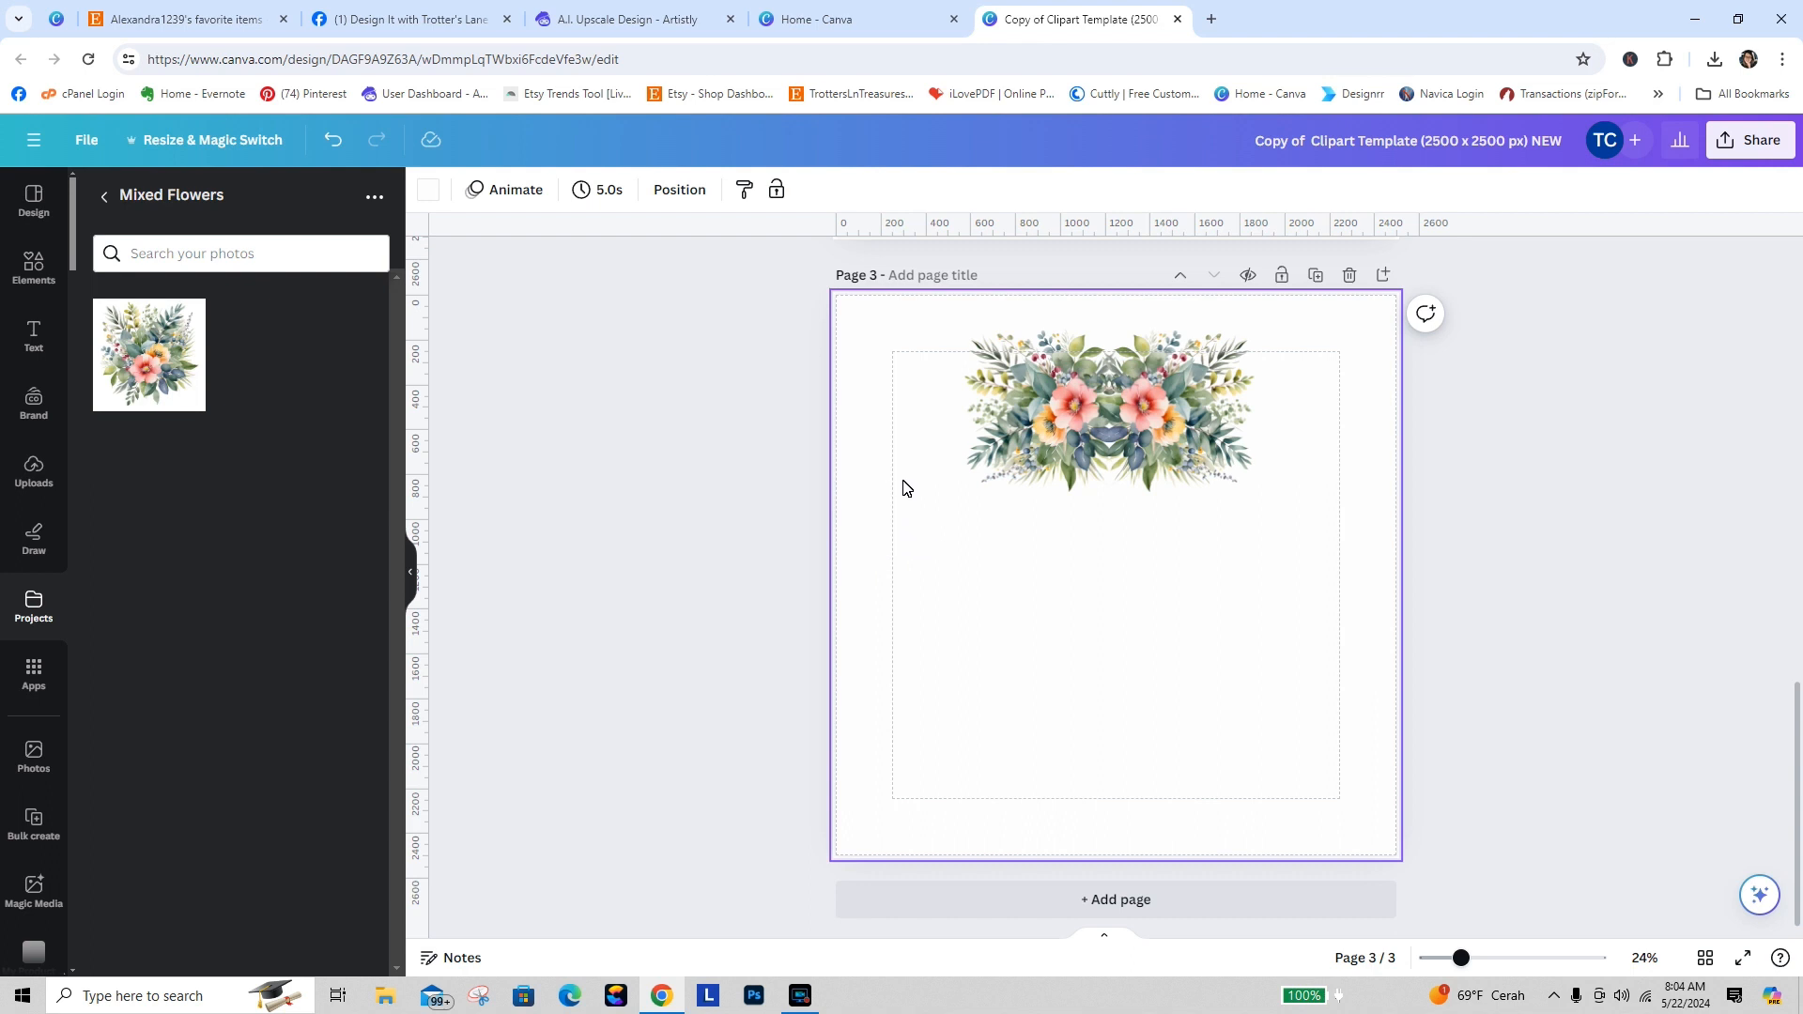
Step: Add a circle shape and stretch it into an oval about 1206 by 750 px over the lower part of the bouquets
left_click(35, 277)
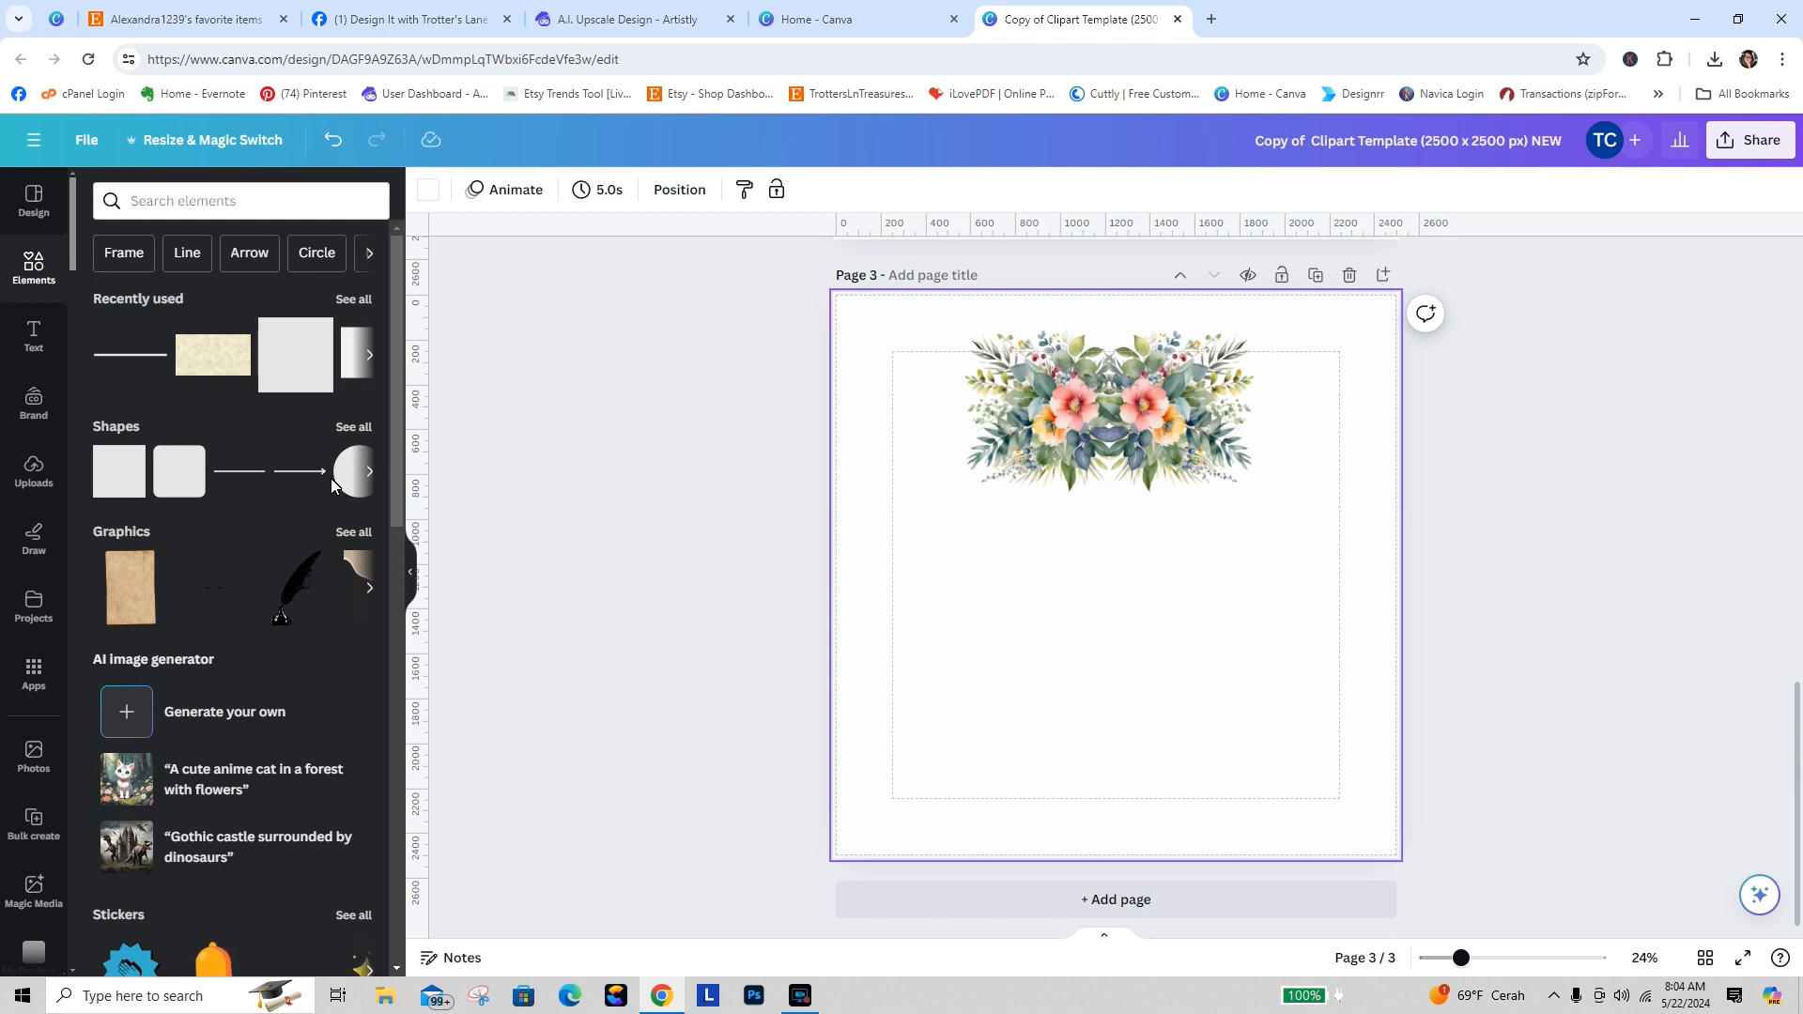
left_click(352, 472)
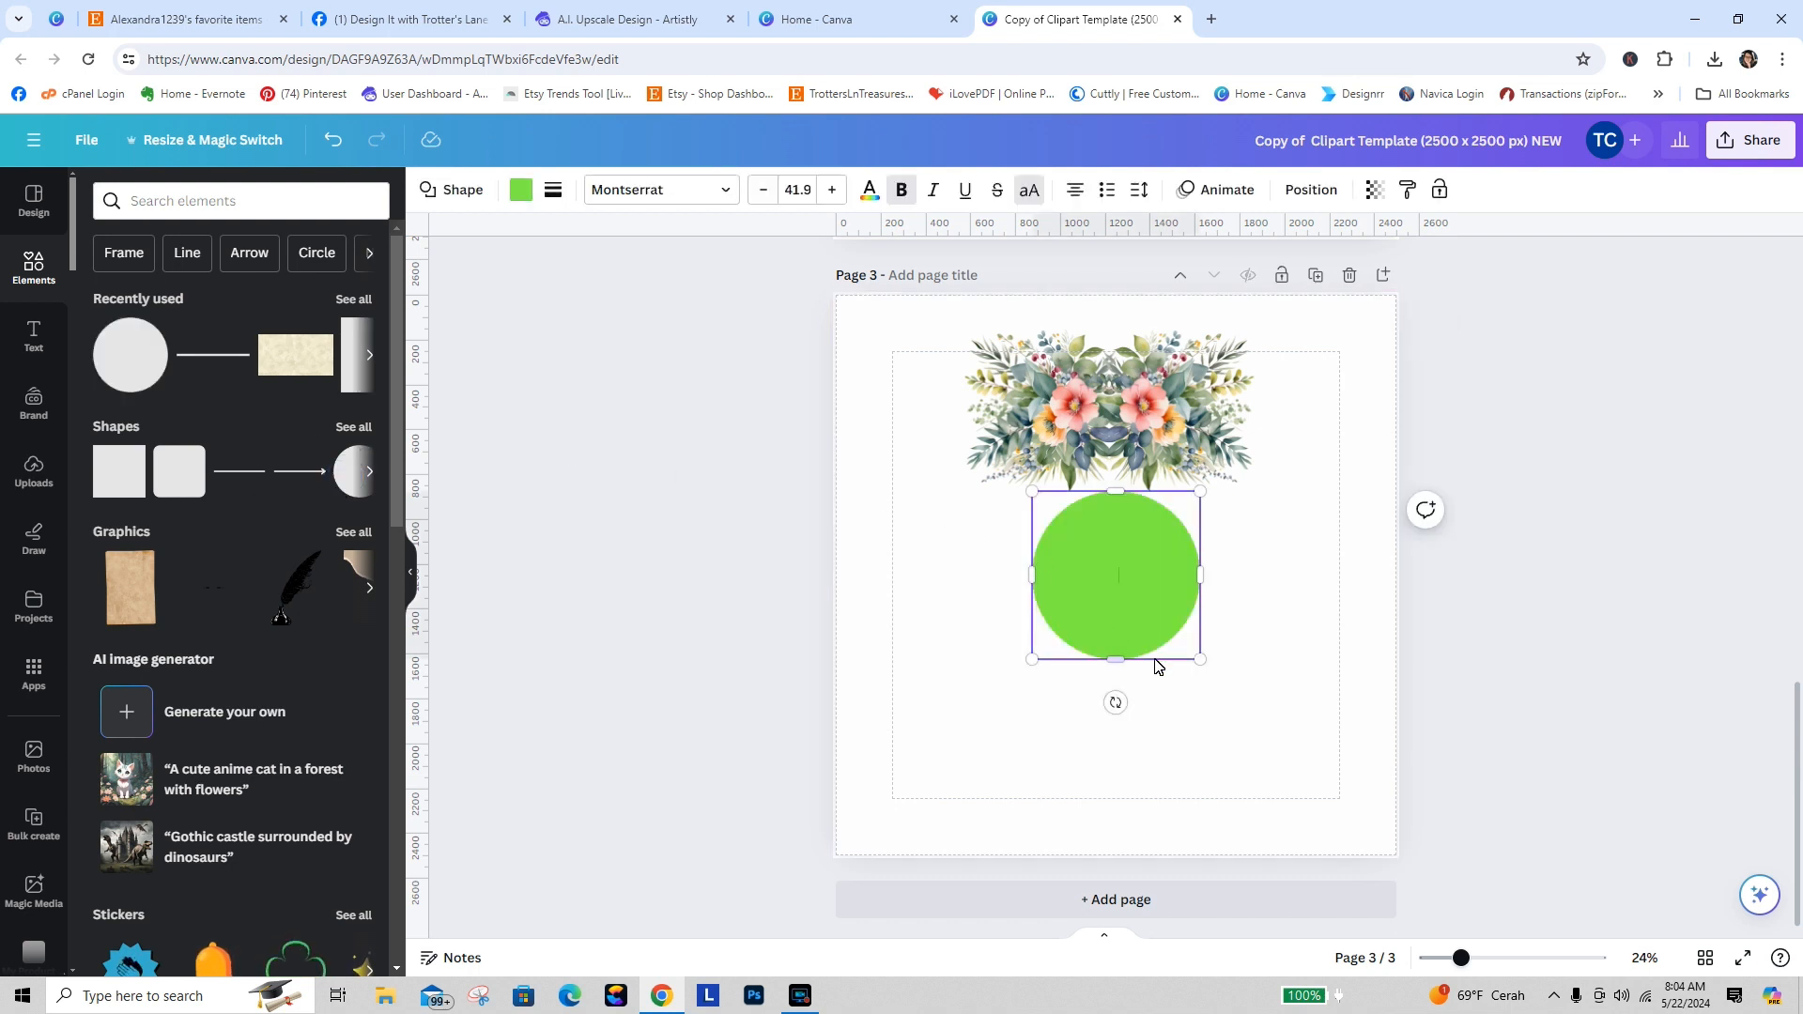
left_click(869, 748)
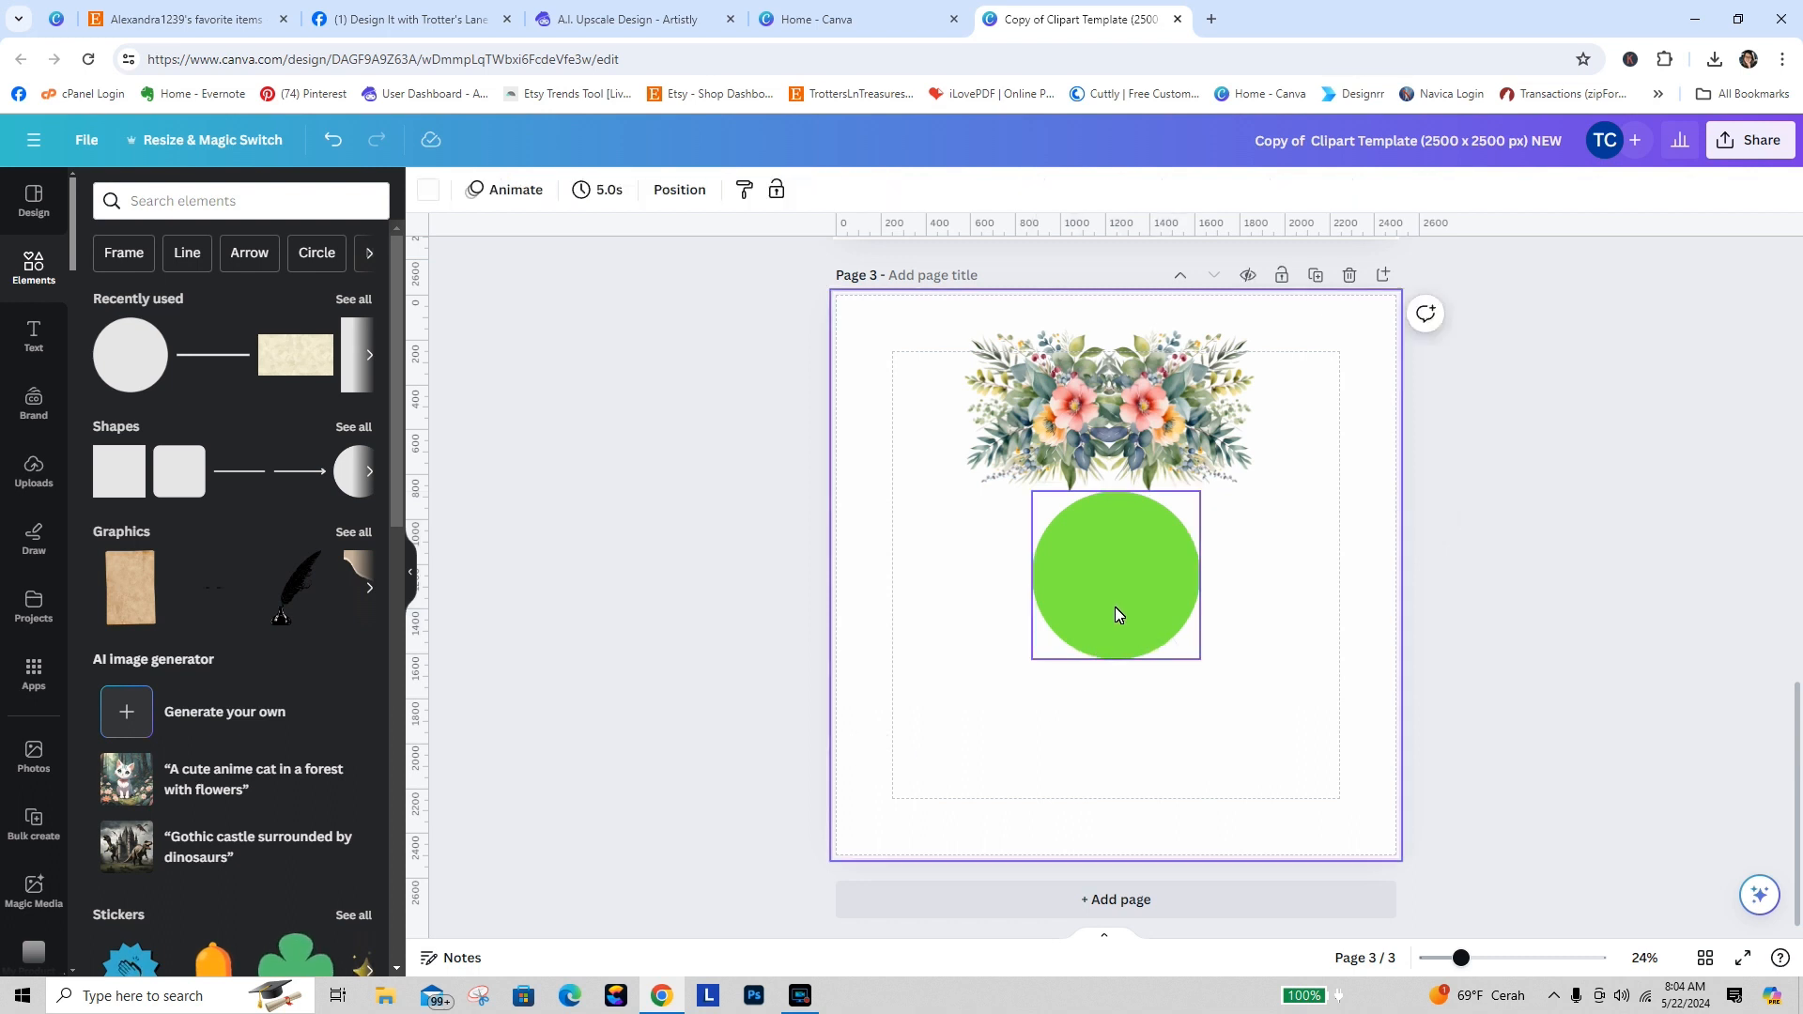
left_click_drag(1116, 613, 966, 514)
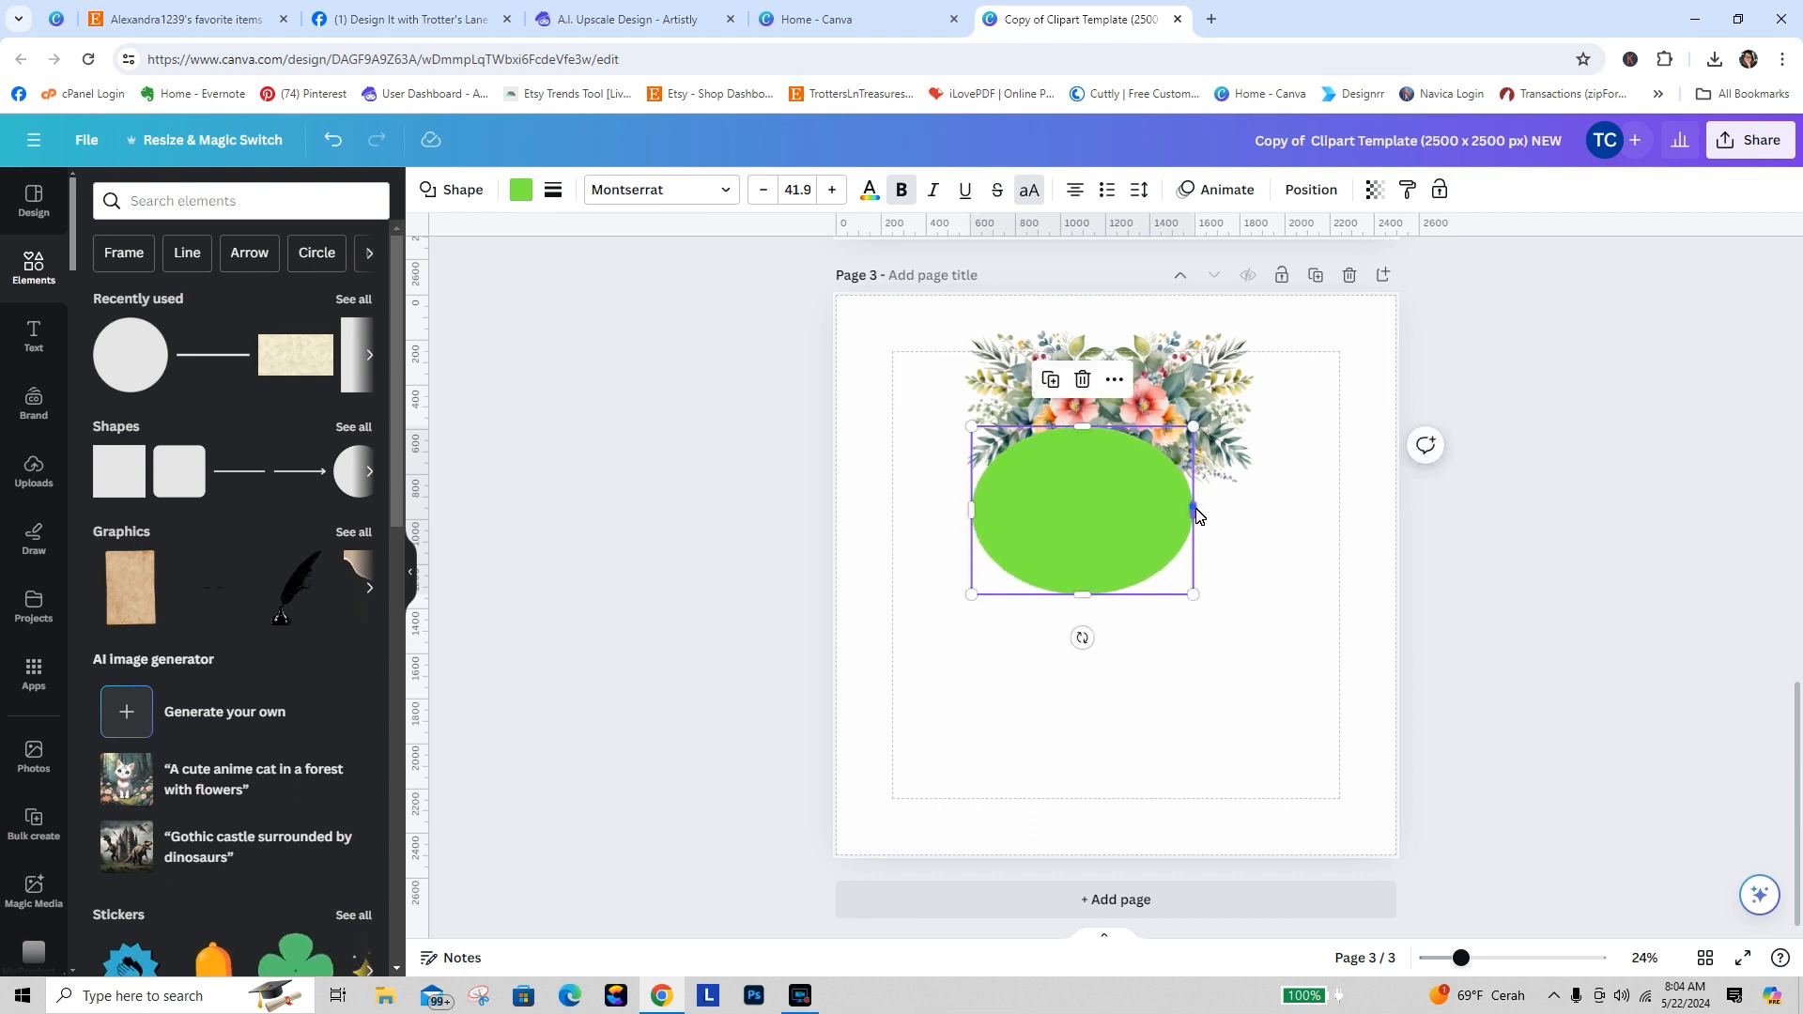
left_click_drag(1197, 516, 1242, 514)
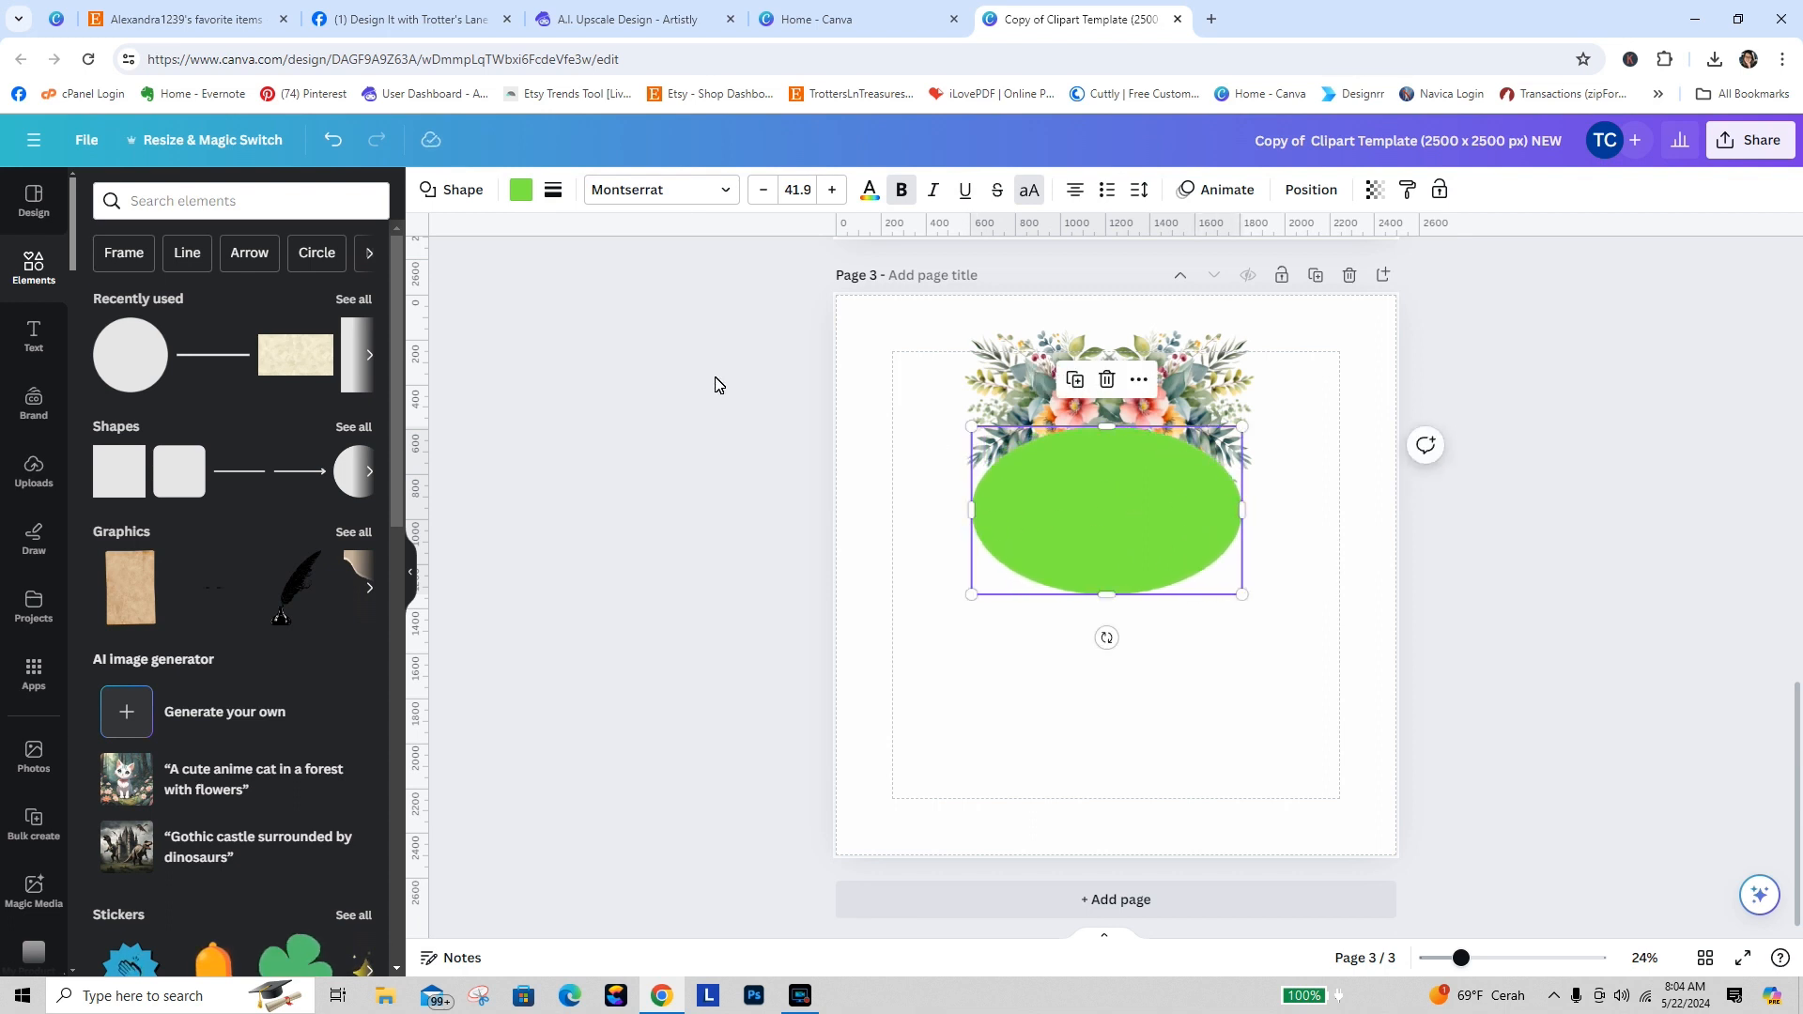
Step: Color the oval with the salmon pink taken from the bouquet photo and set its transparency to 49
left_click(521, 191)
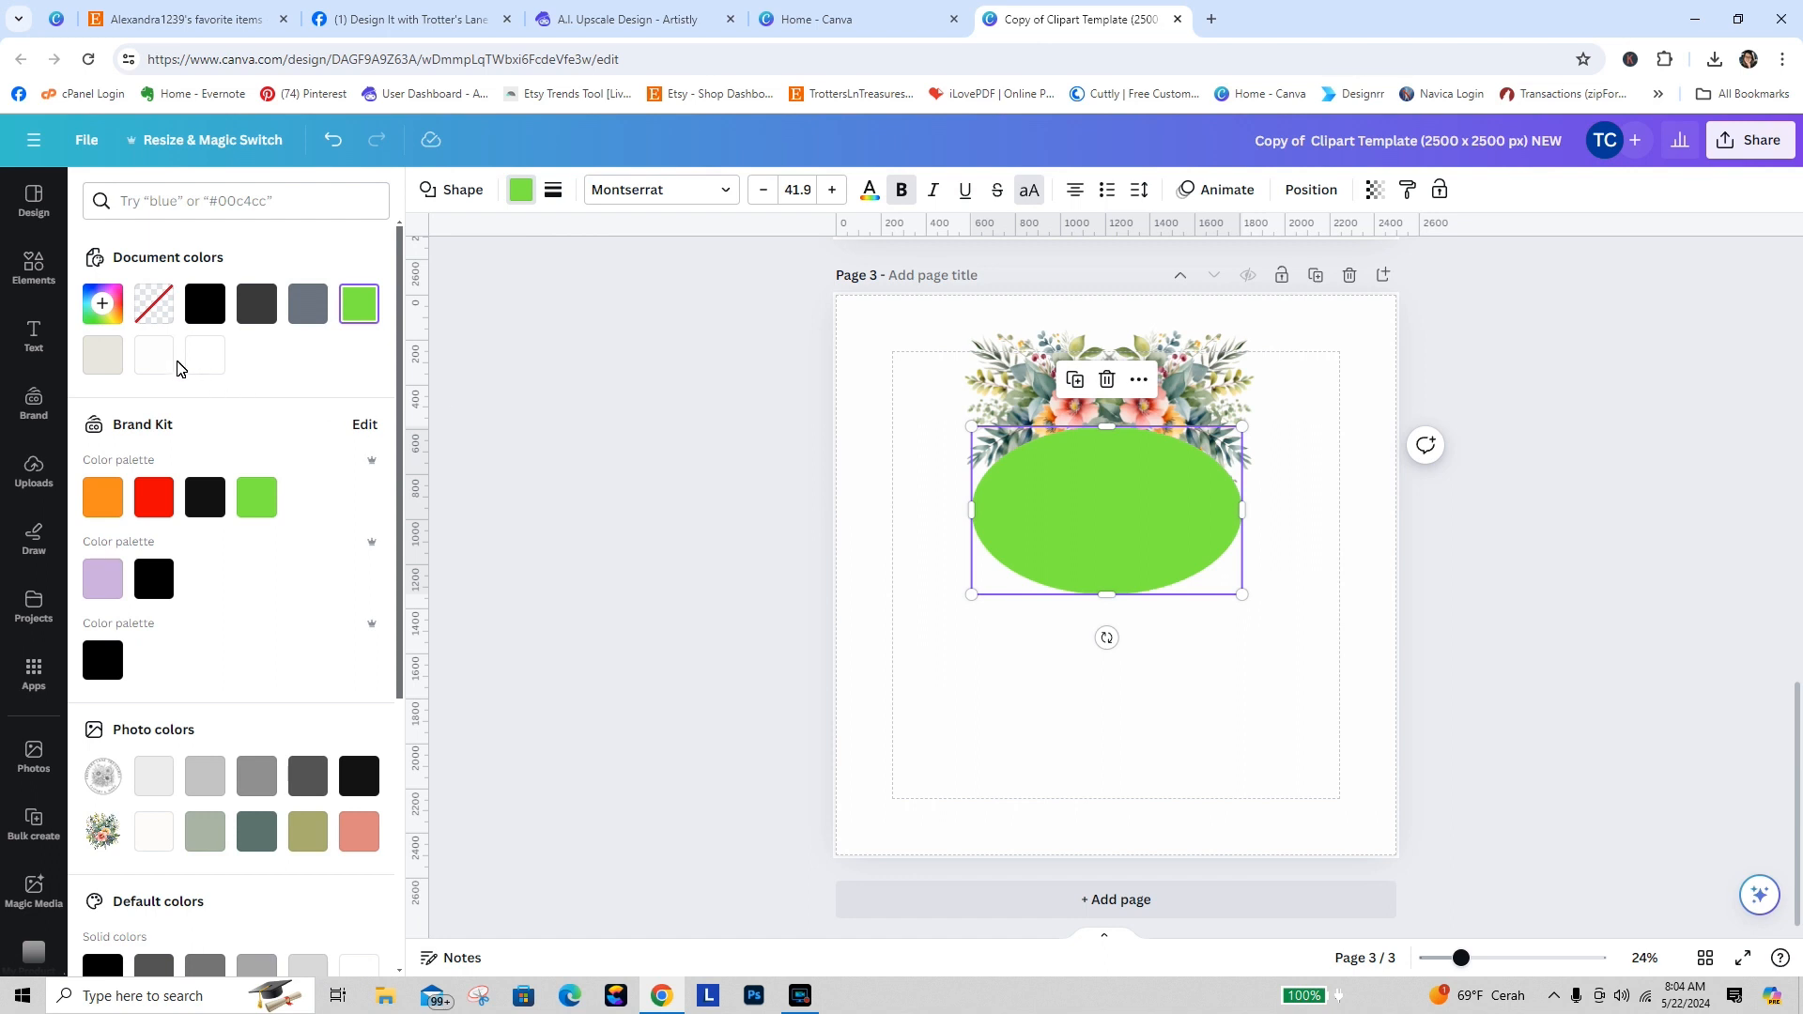
left_click(102, 355)
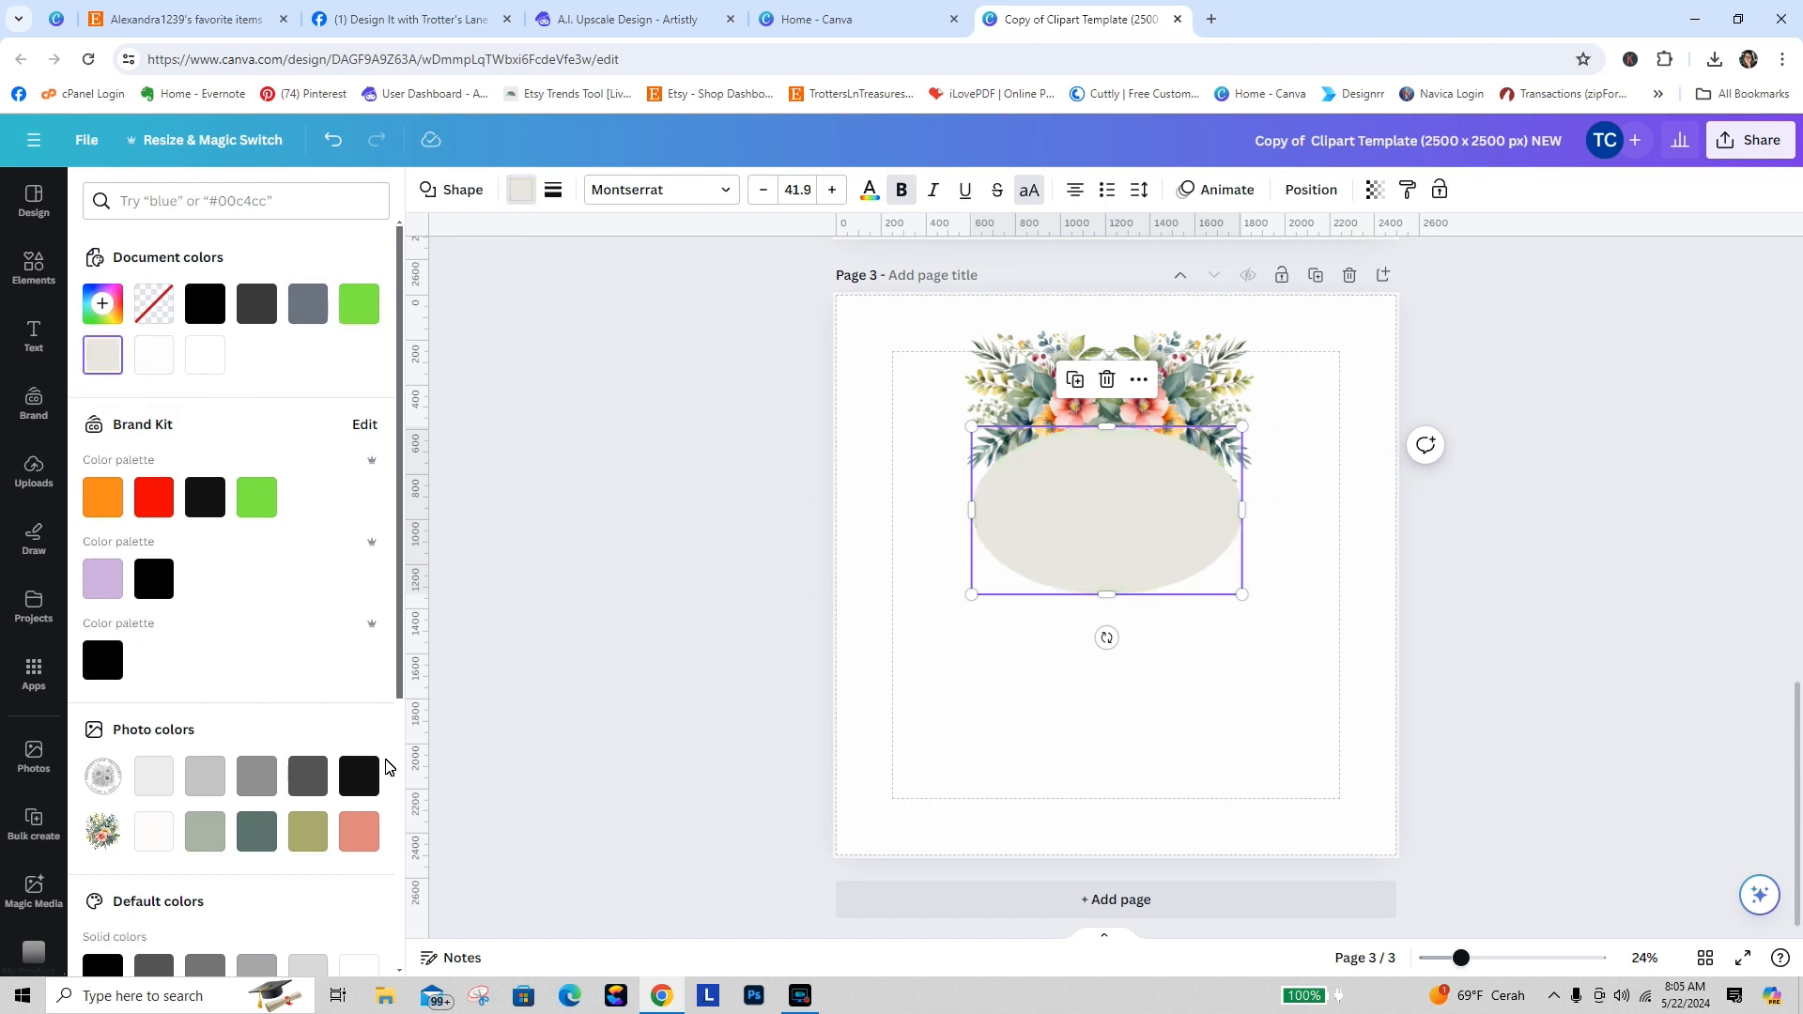
left_click(359, 831)
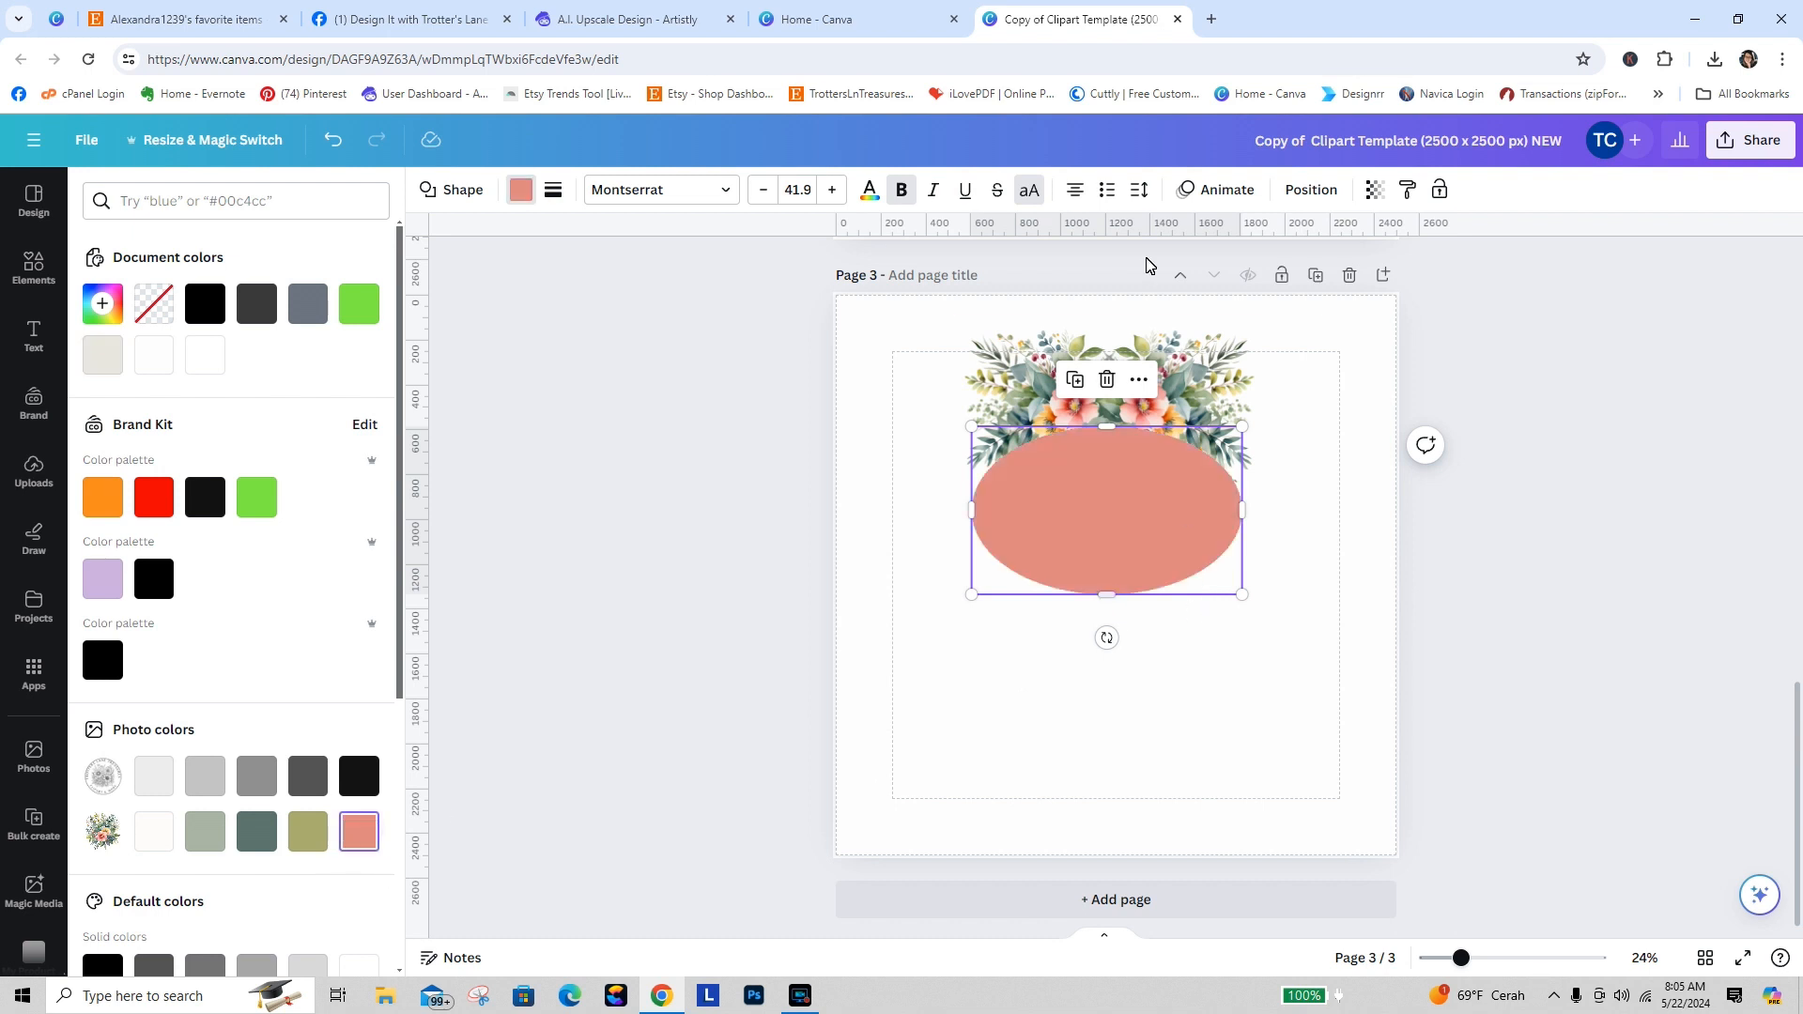
left_click(1374, 190)
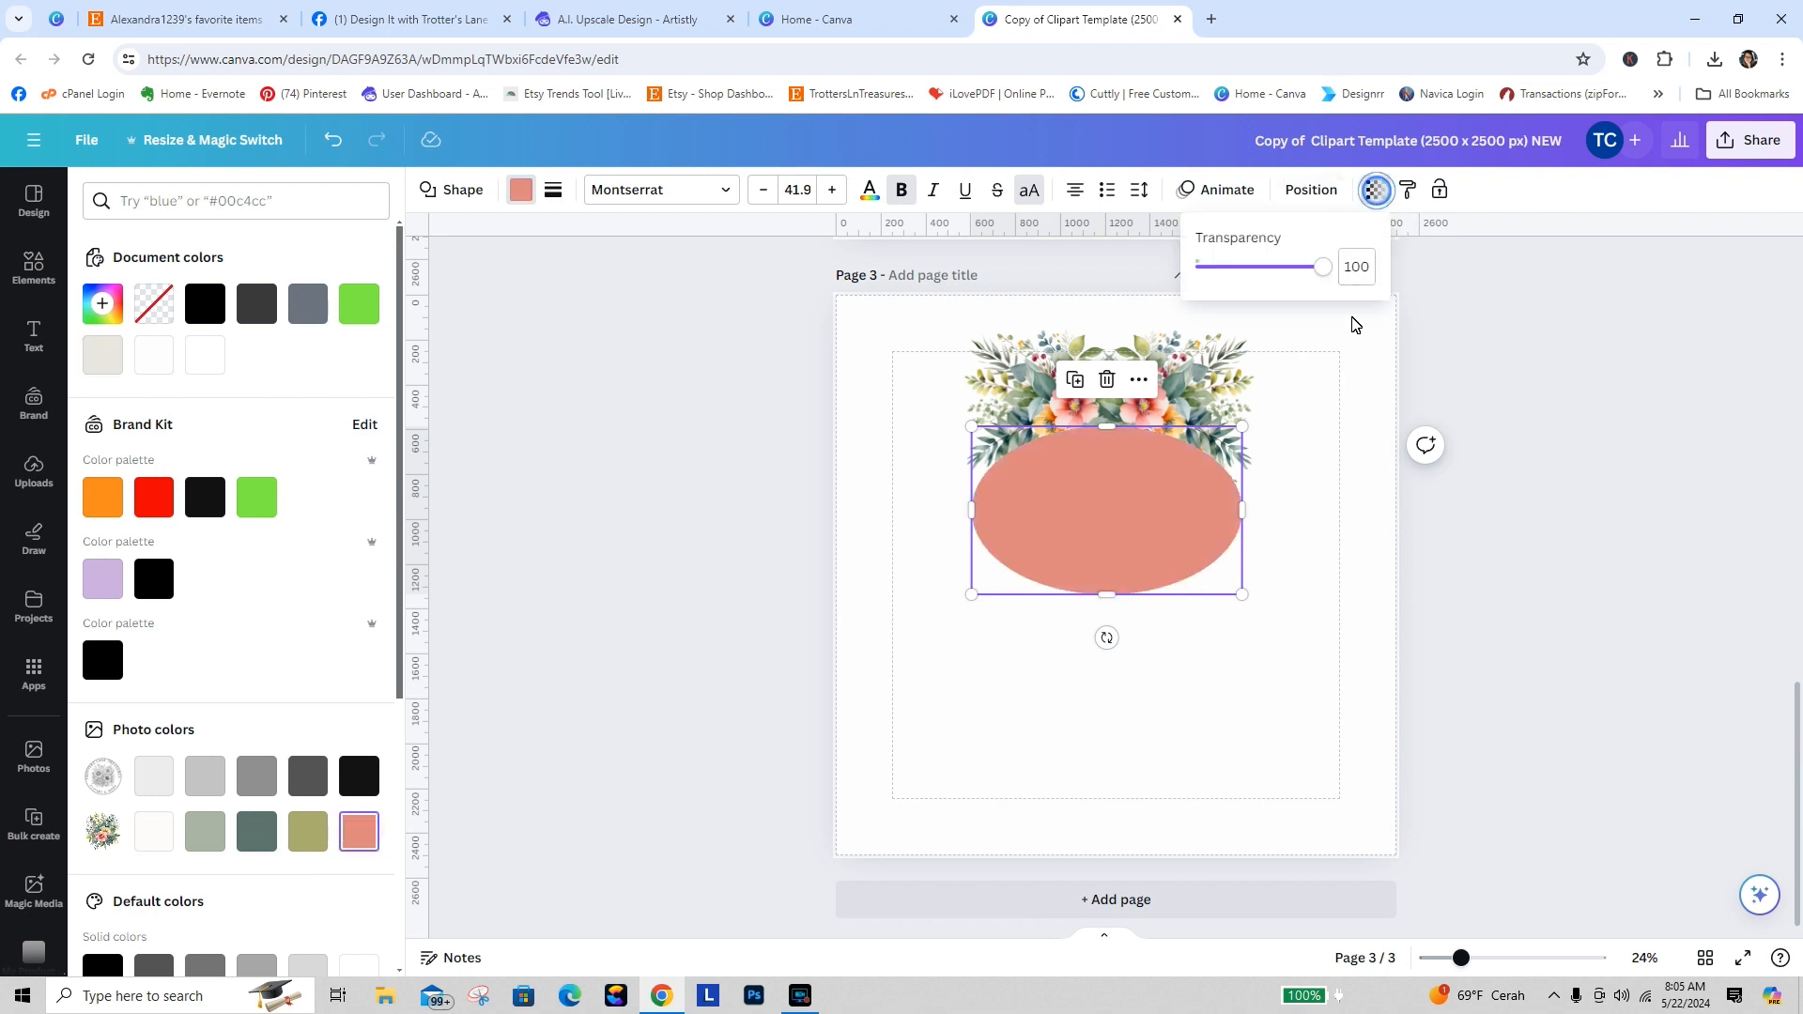
left_click_drag(1331, 269, 1259, 280)
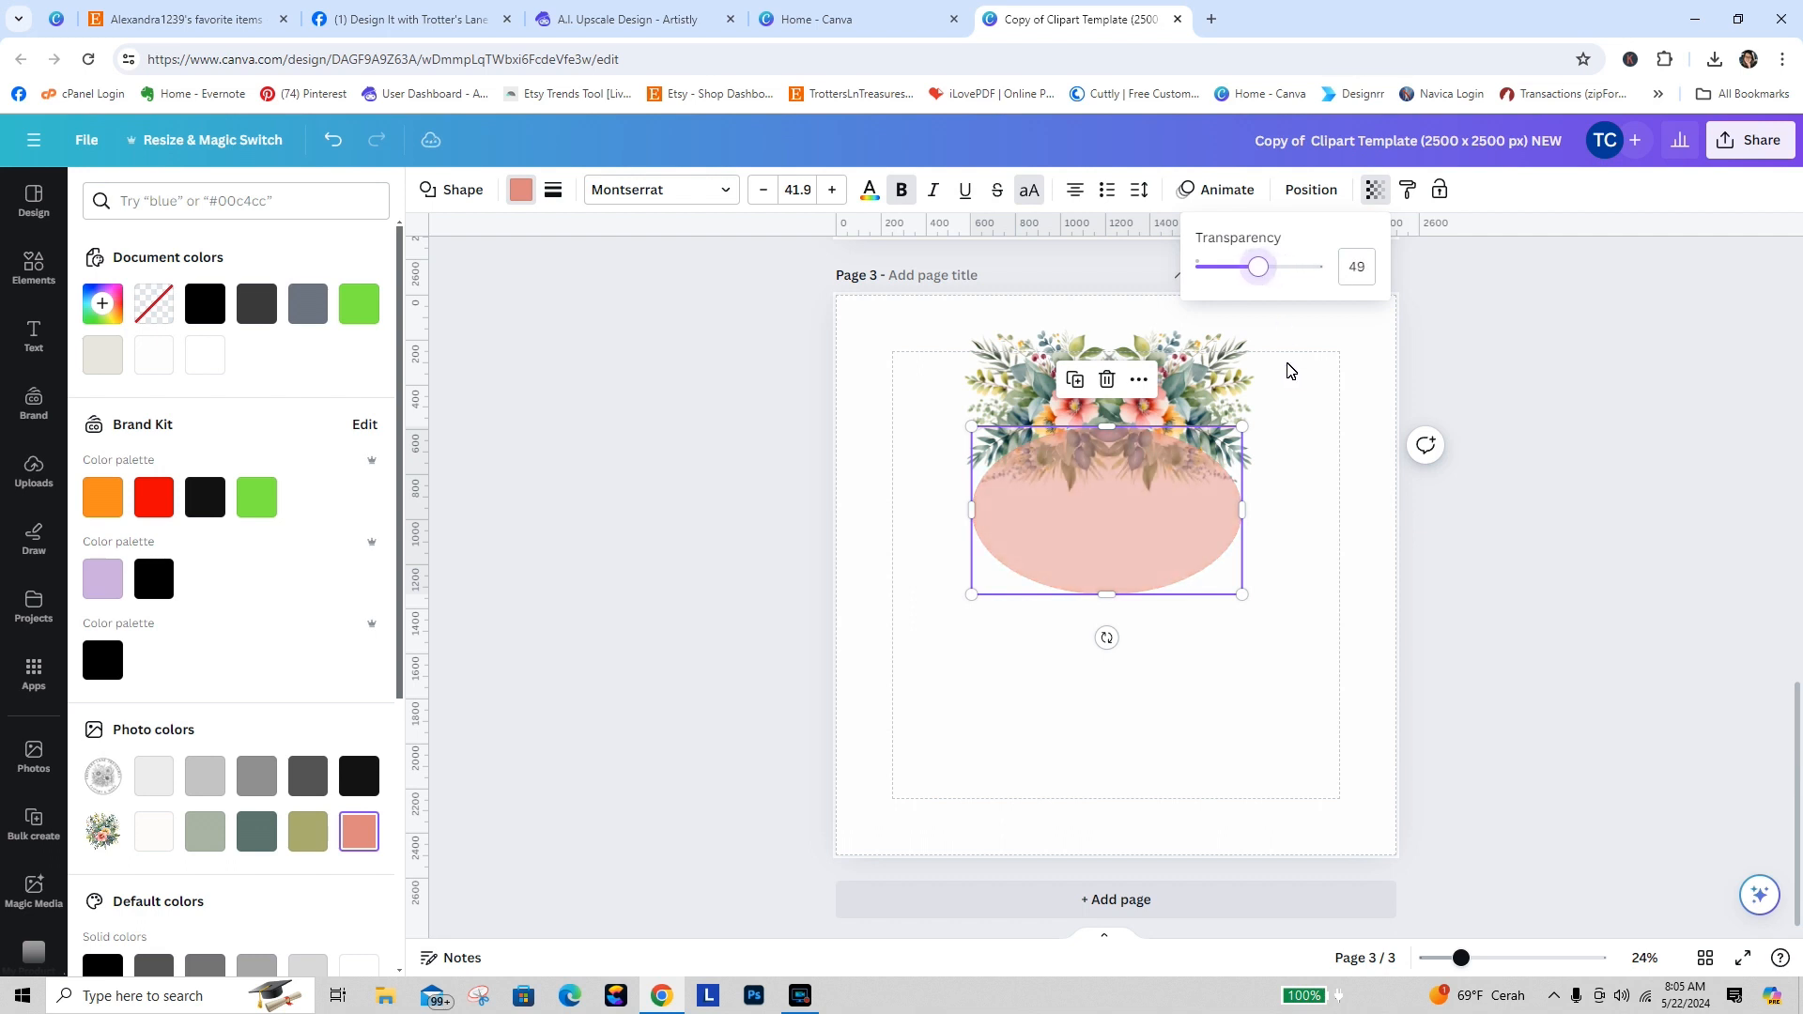
left_click(1316, 489)
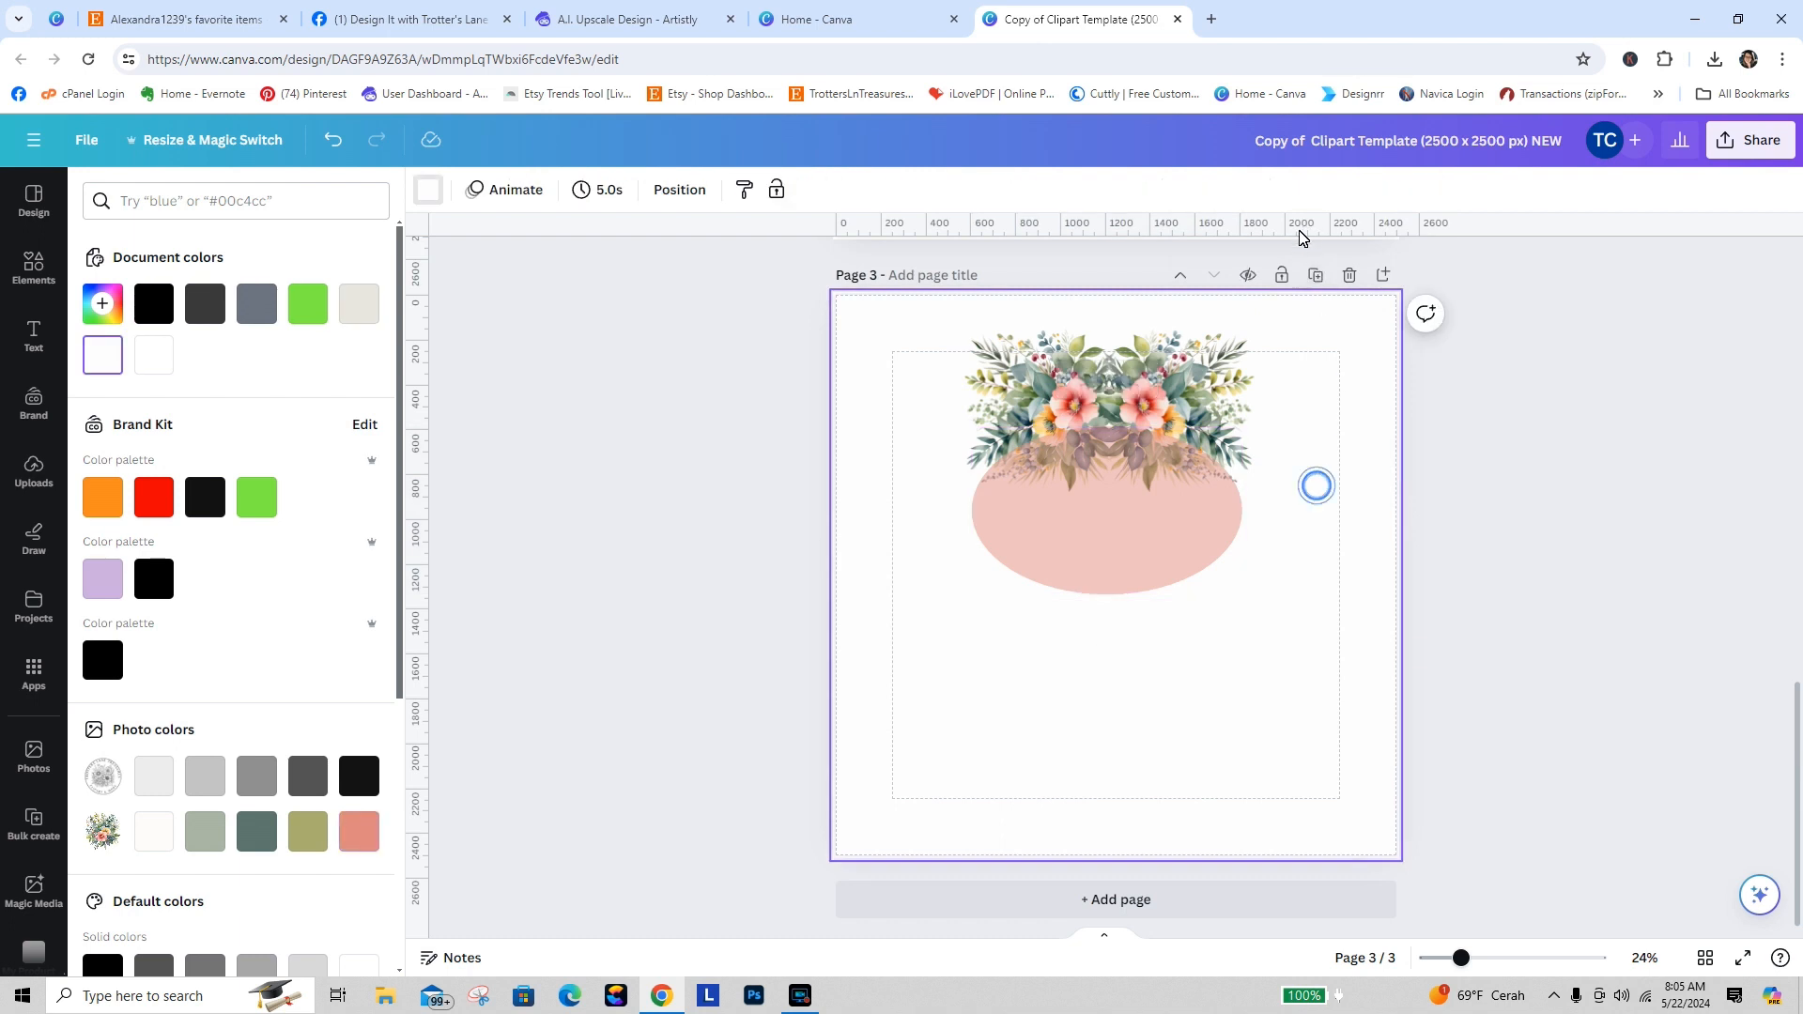
Step: Send the pink oval to the back so it sits behind the bouquet group
left_click(676, 190)
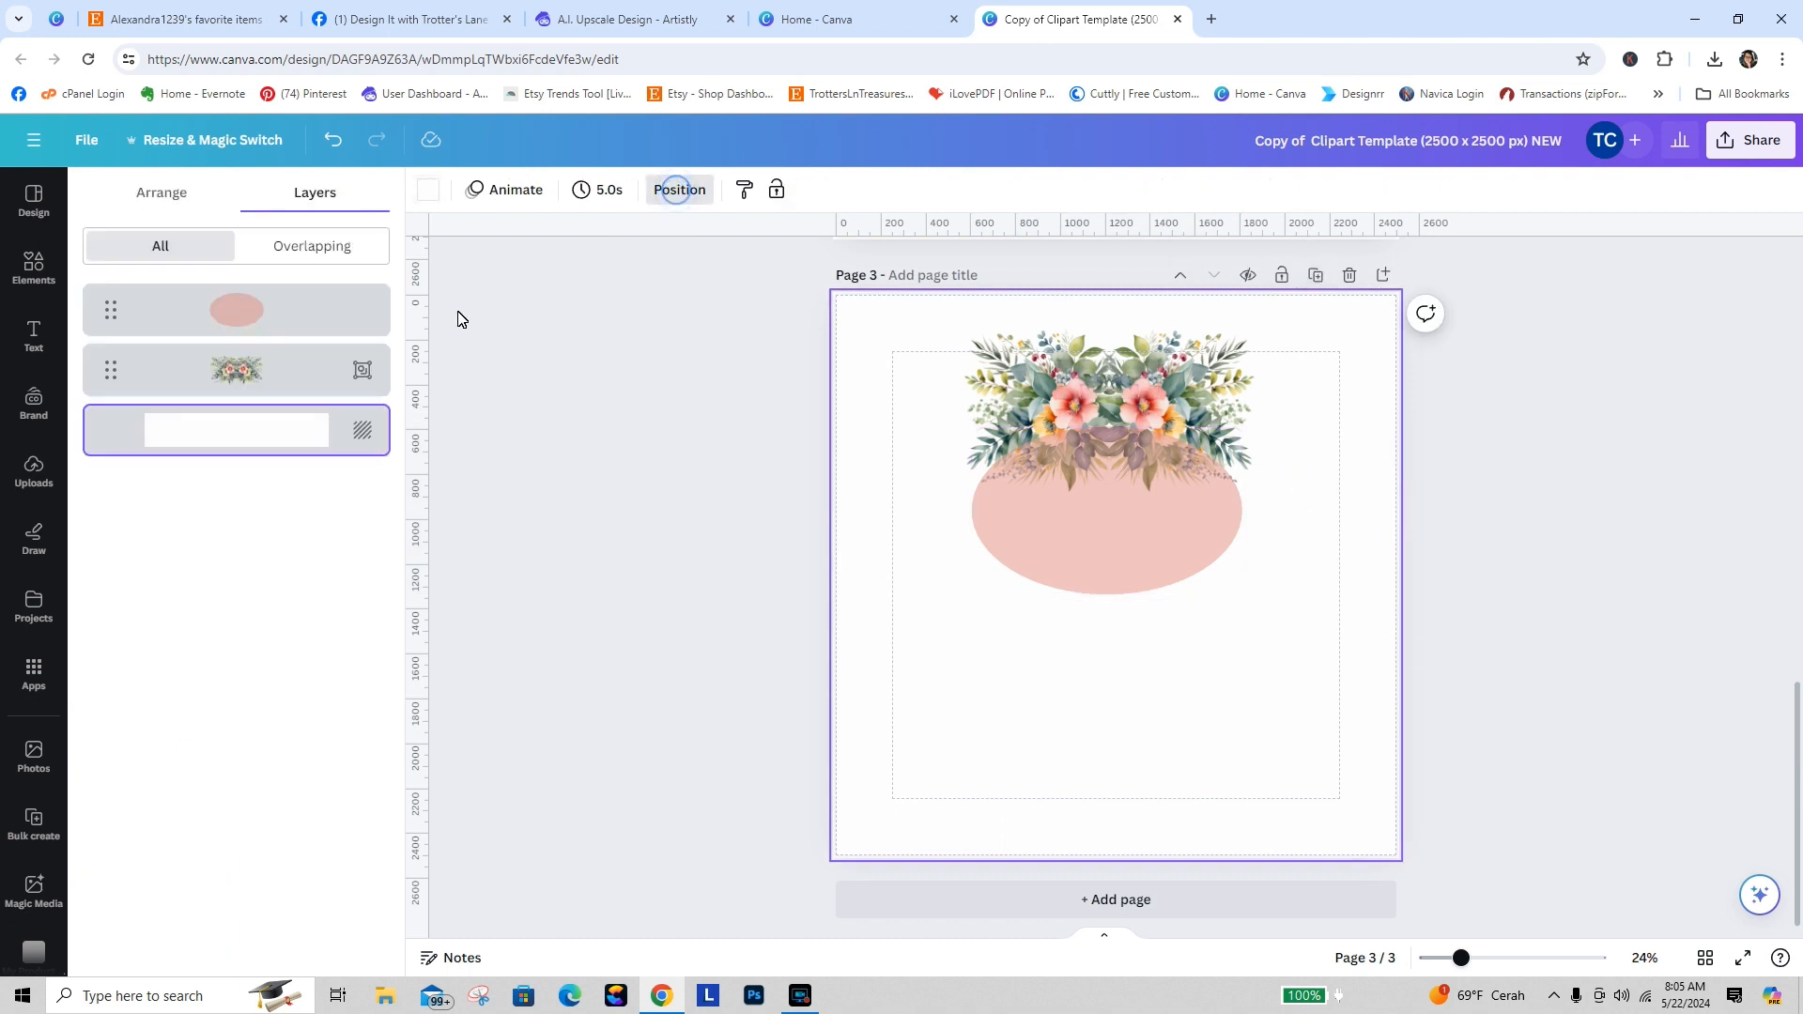
left_click(160, 192)
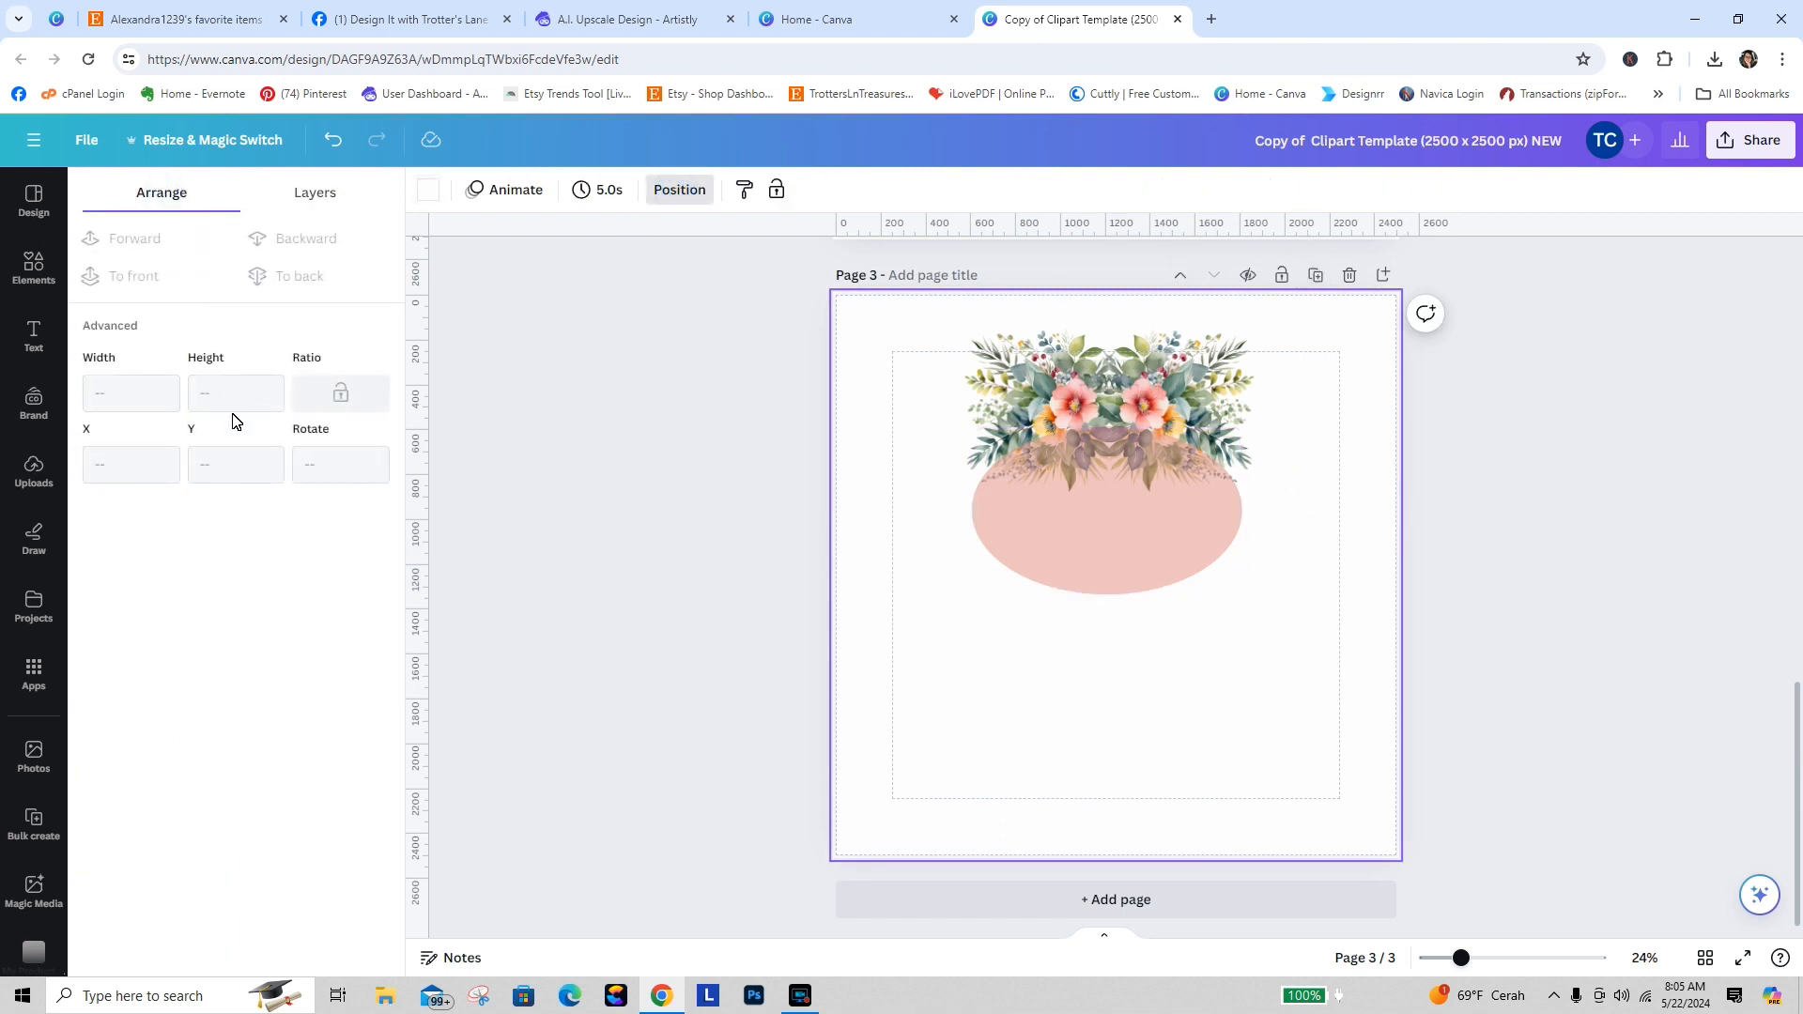
left_click(313, 192)
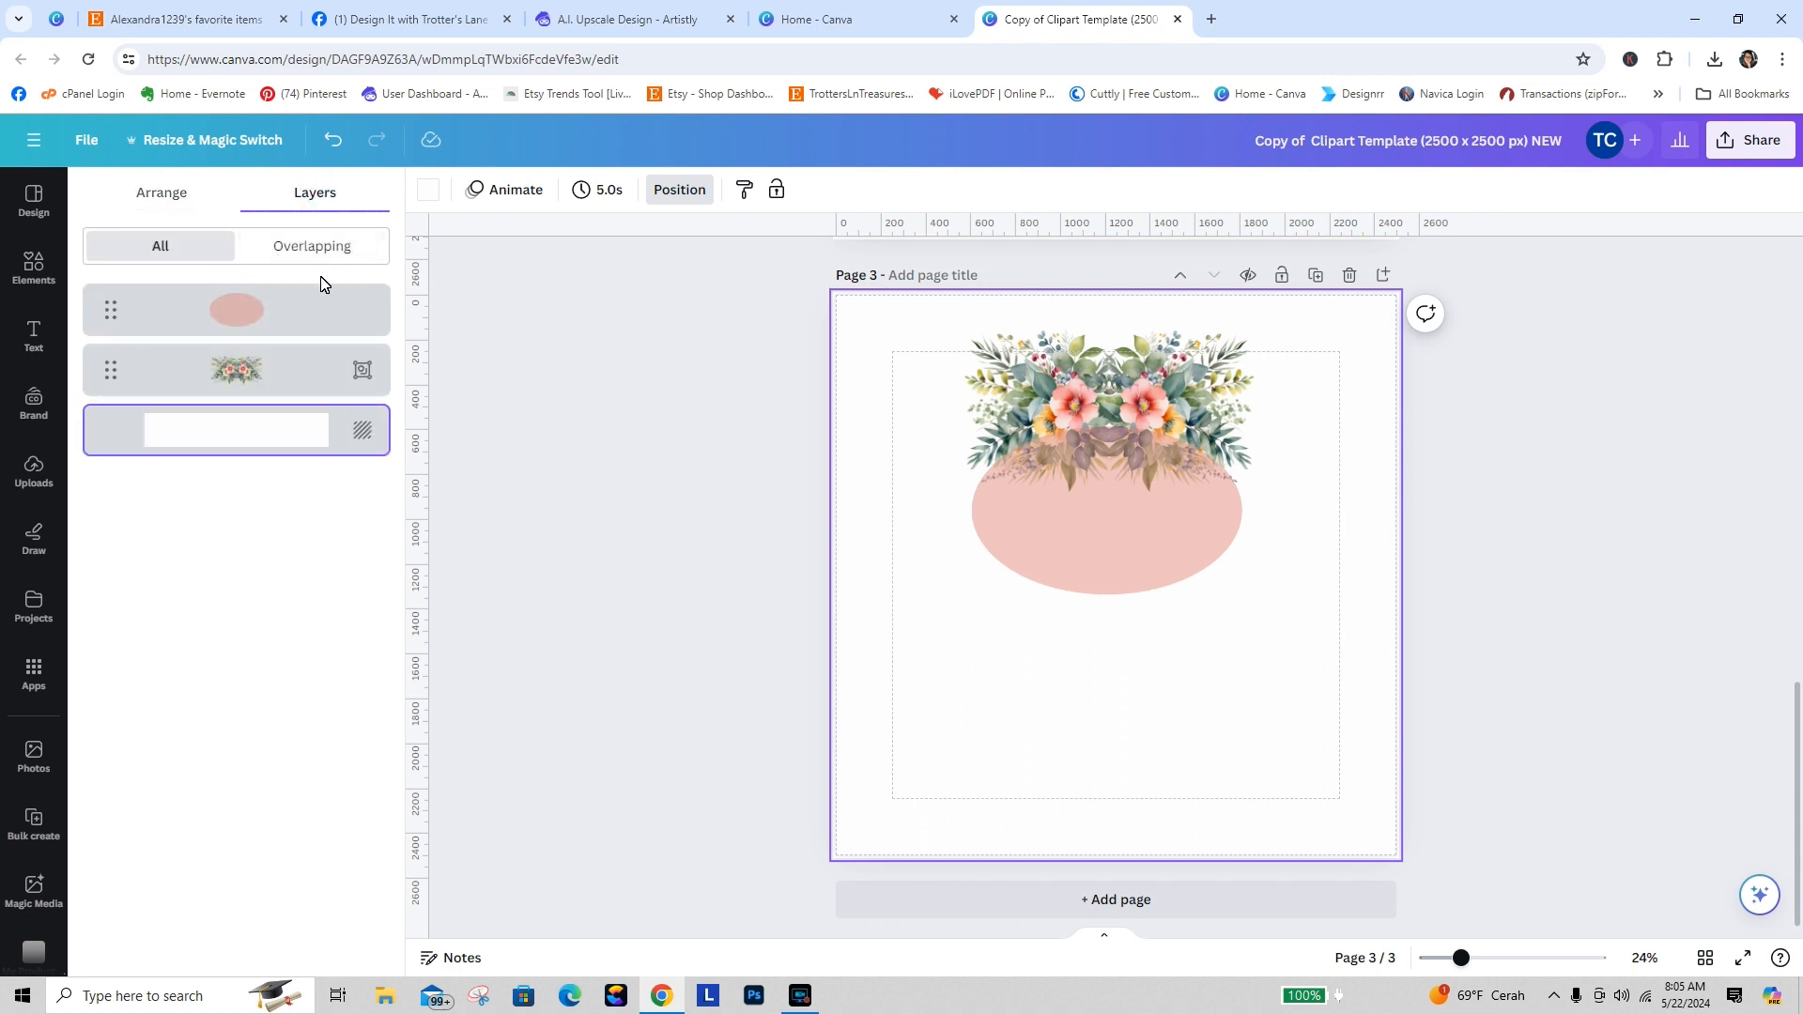
left_click(174, 203)
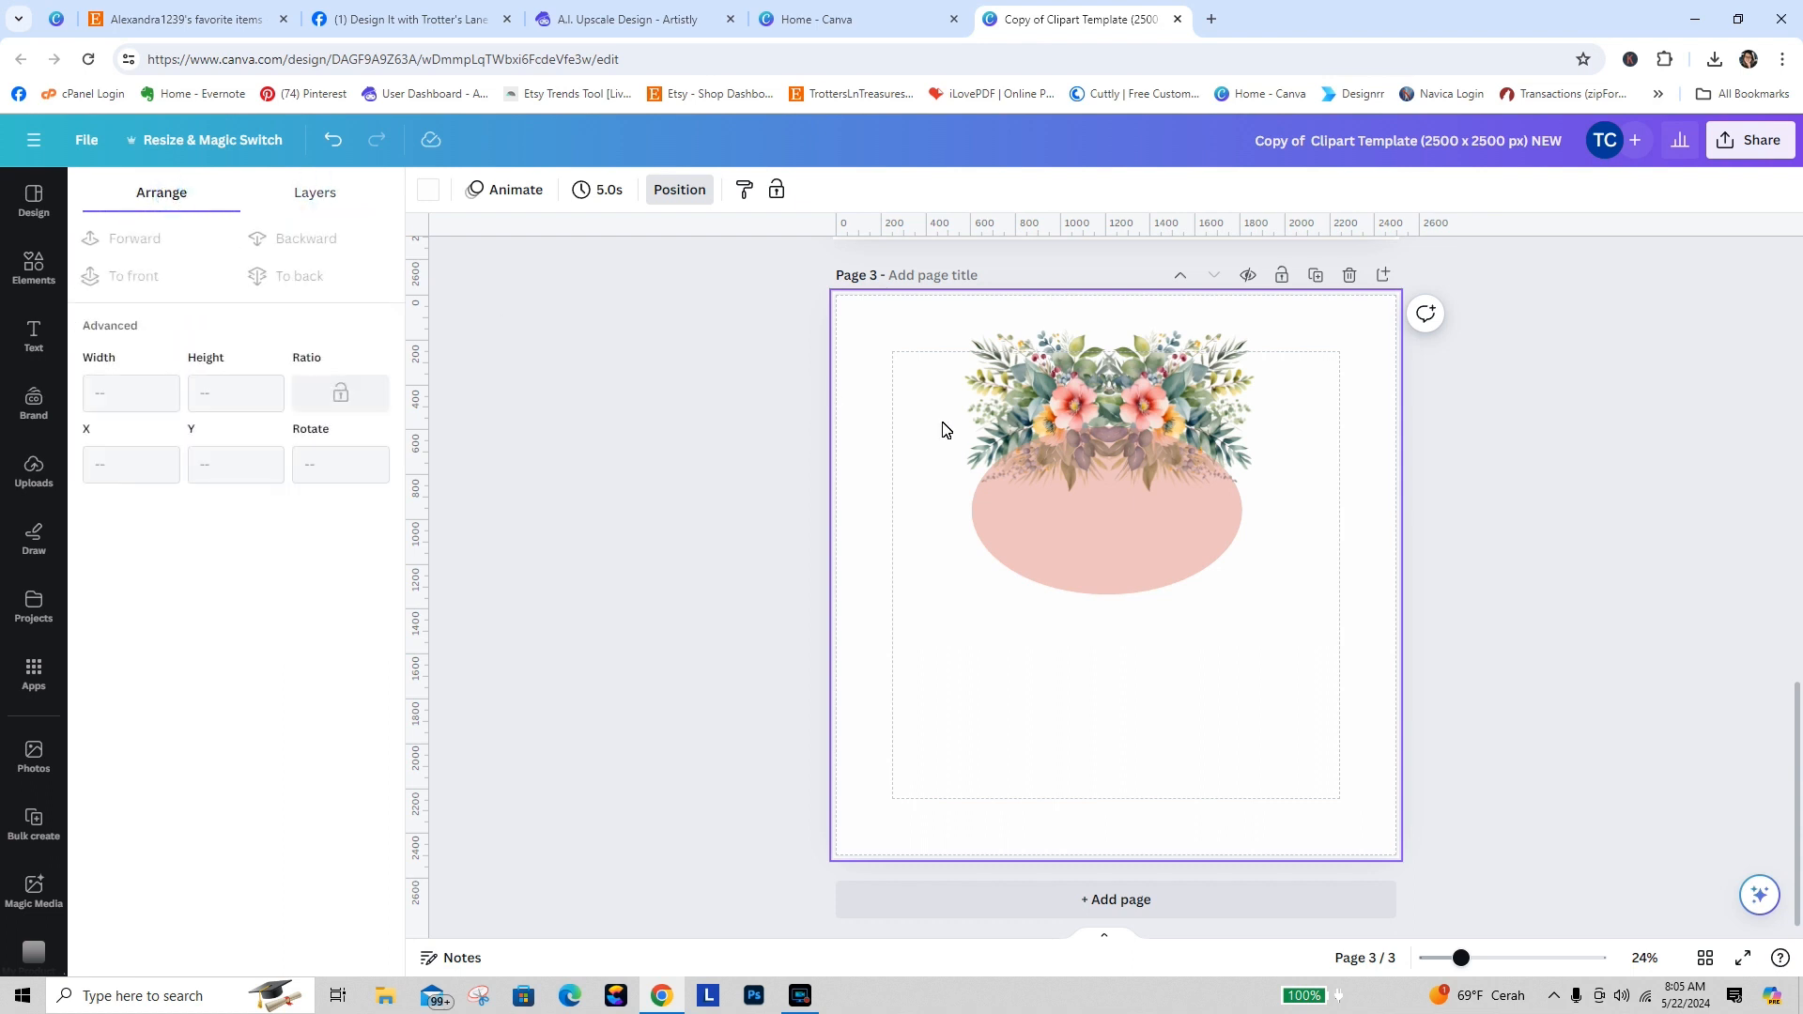
left_click(1064, 545)
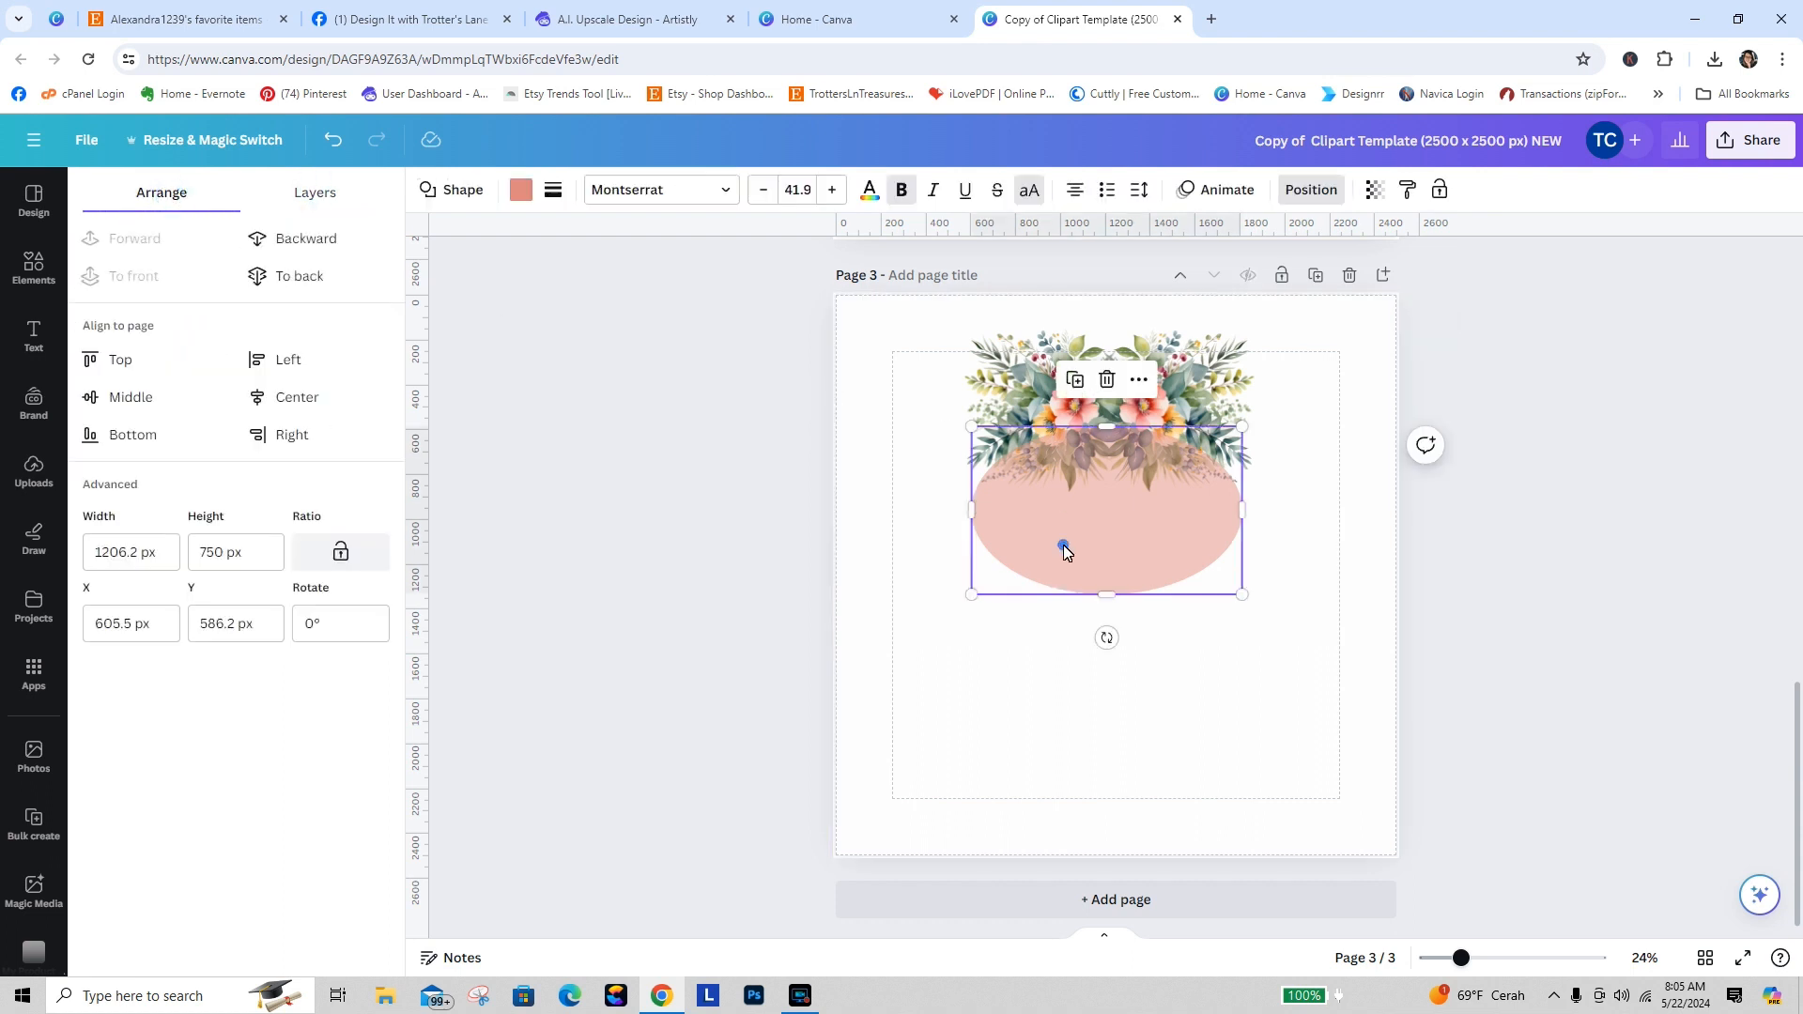
left_click(316, 287)
left_click(1396, 860)
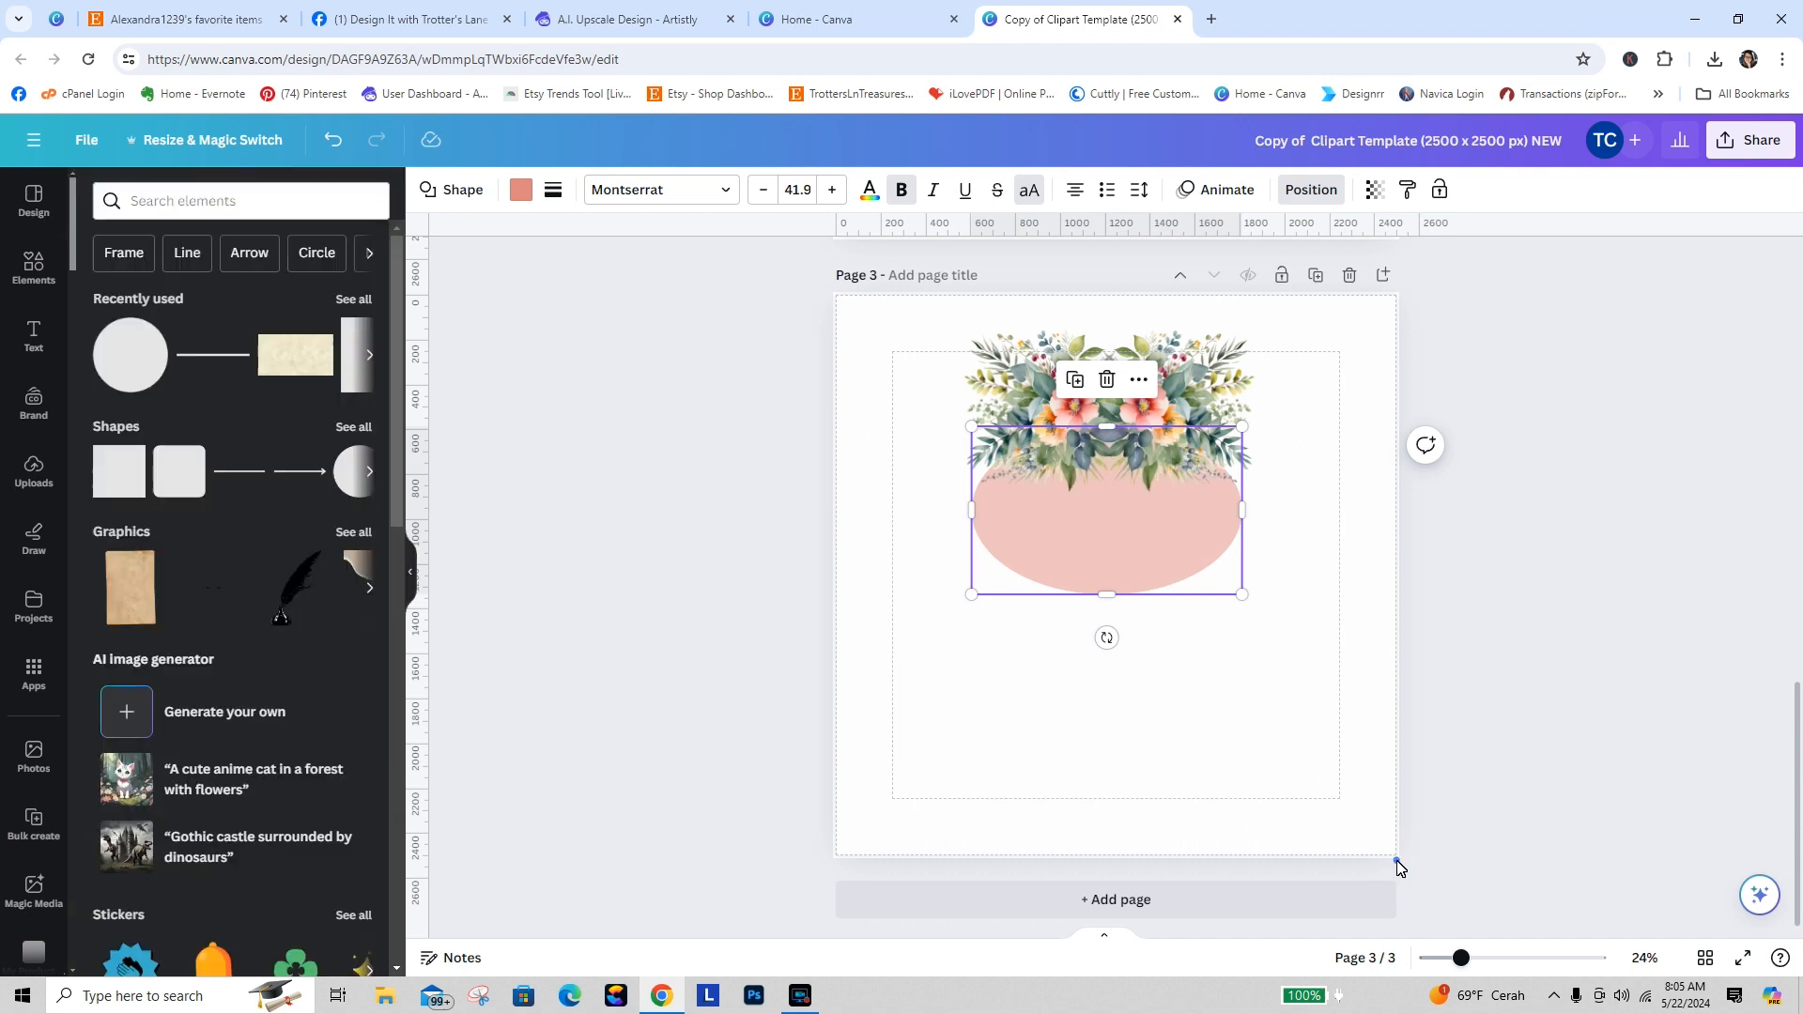
Step: Stretch the pink oval slightly taller and adjust its position so it tucks under the bouquet group
left_click_drag(1163, 580, 1170, 565)
left_click_drag(1168, 564, 1128, 608)
left_click(1236, 636)
left_click(1129, 528)
left_click(1167, 683)
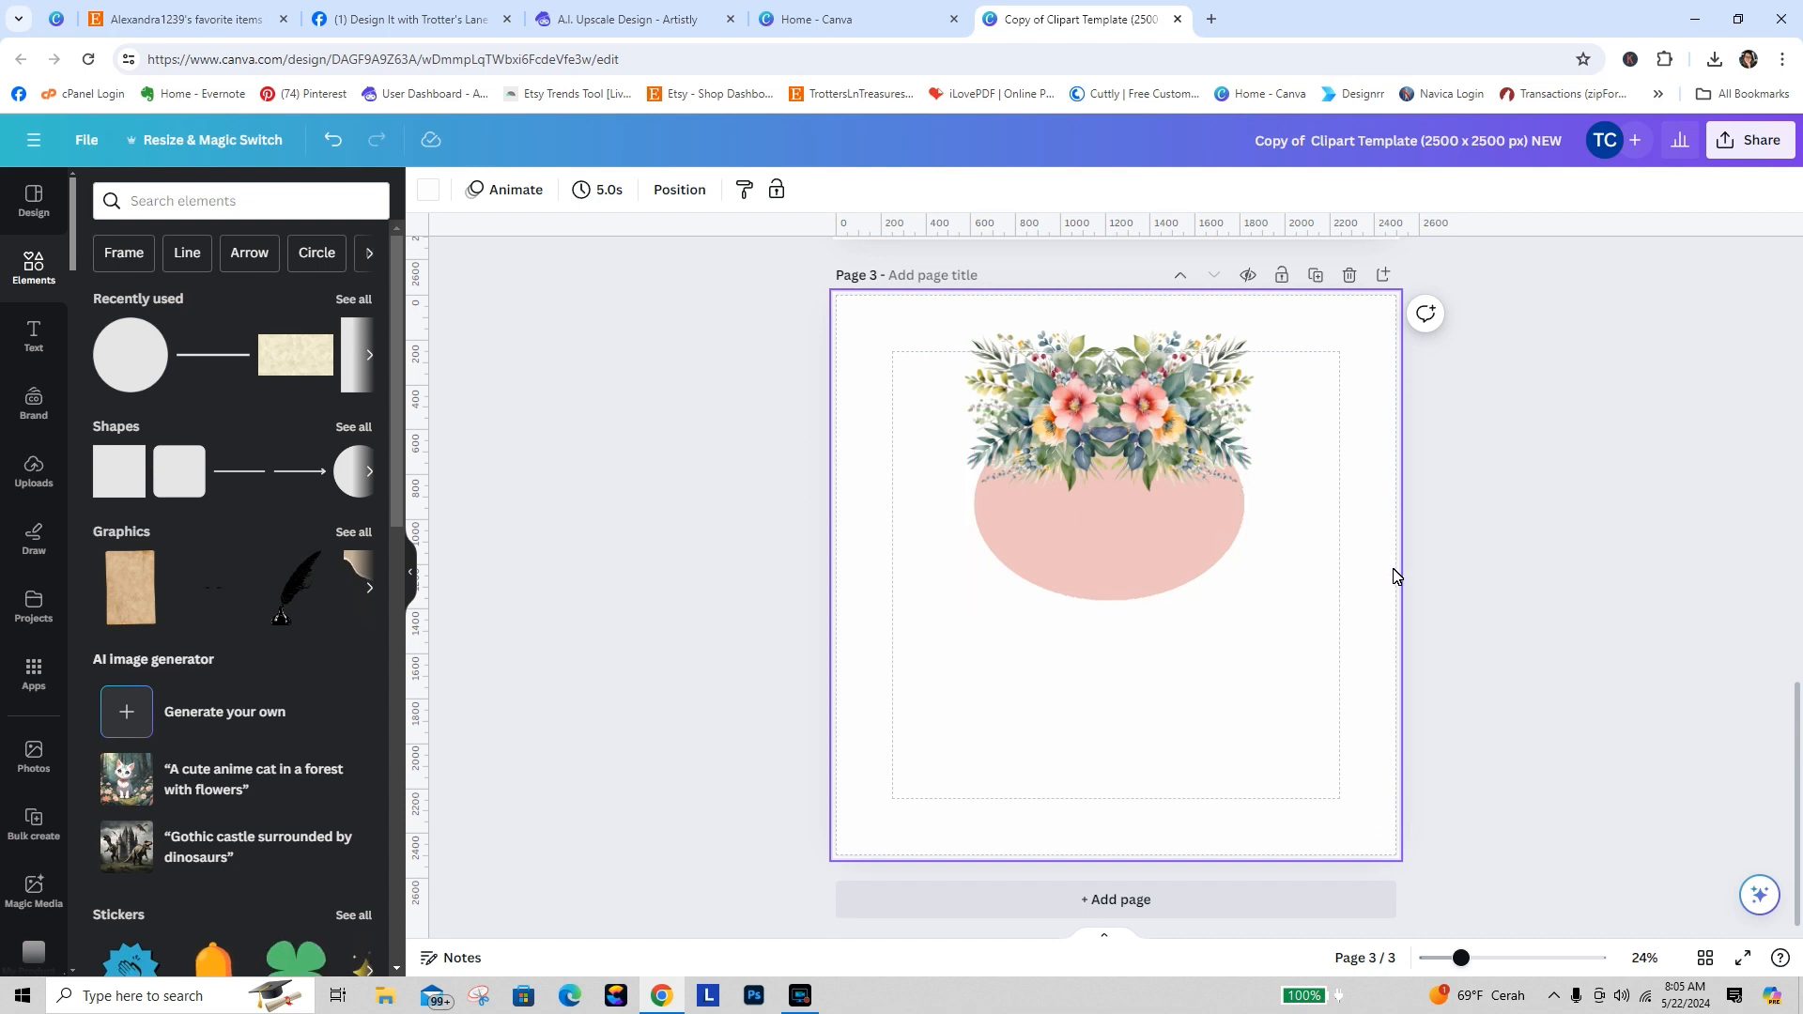
Step: Stretch the pink oval downward into a tall oval ending just above the page's lower margin guide
left_click(1127, 519)
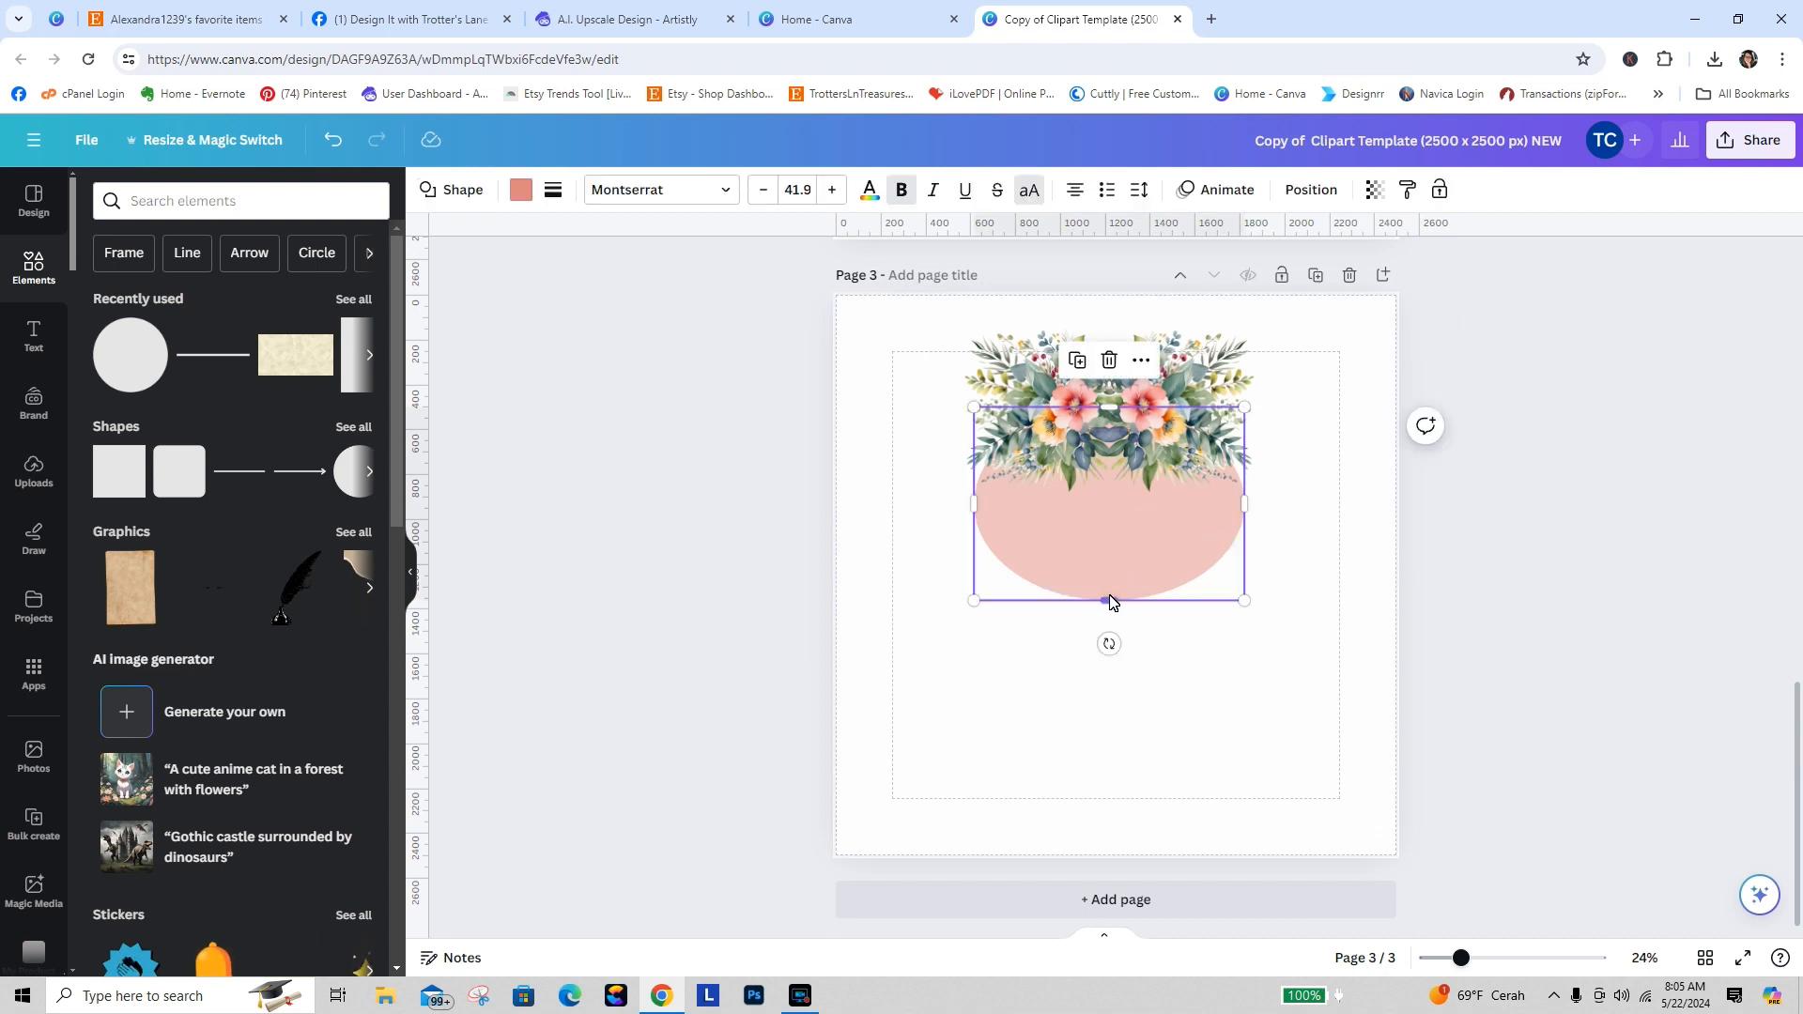
left_click_drag(1110, 602, 1121, 788)
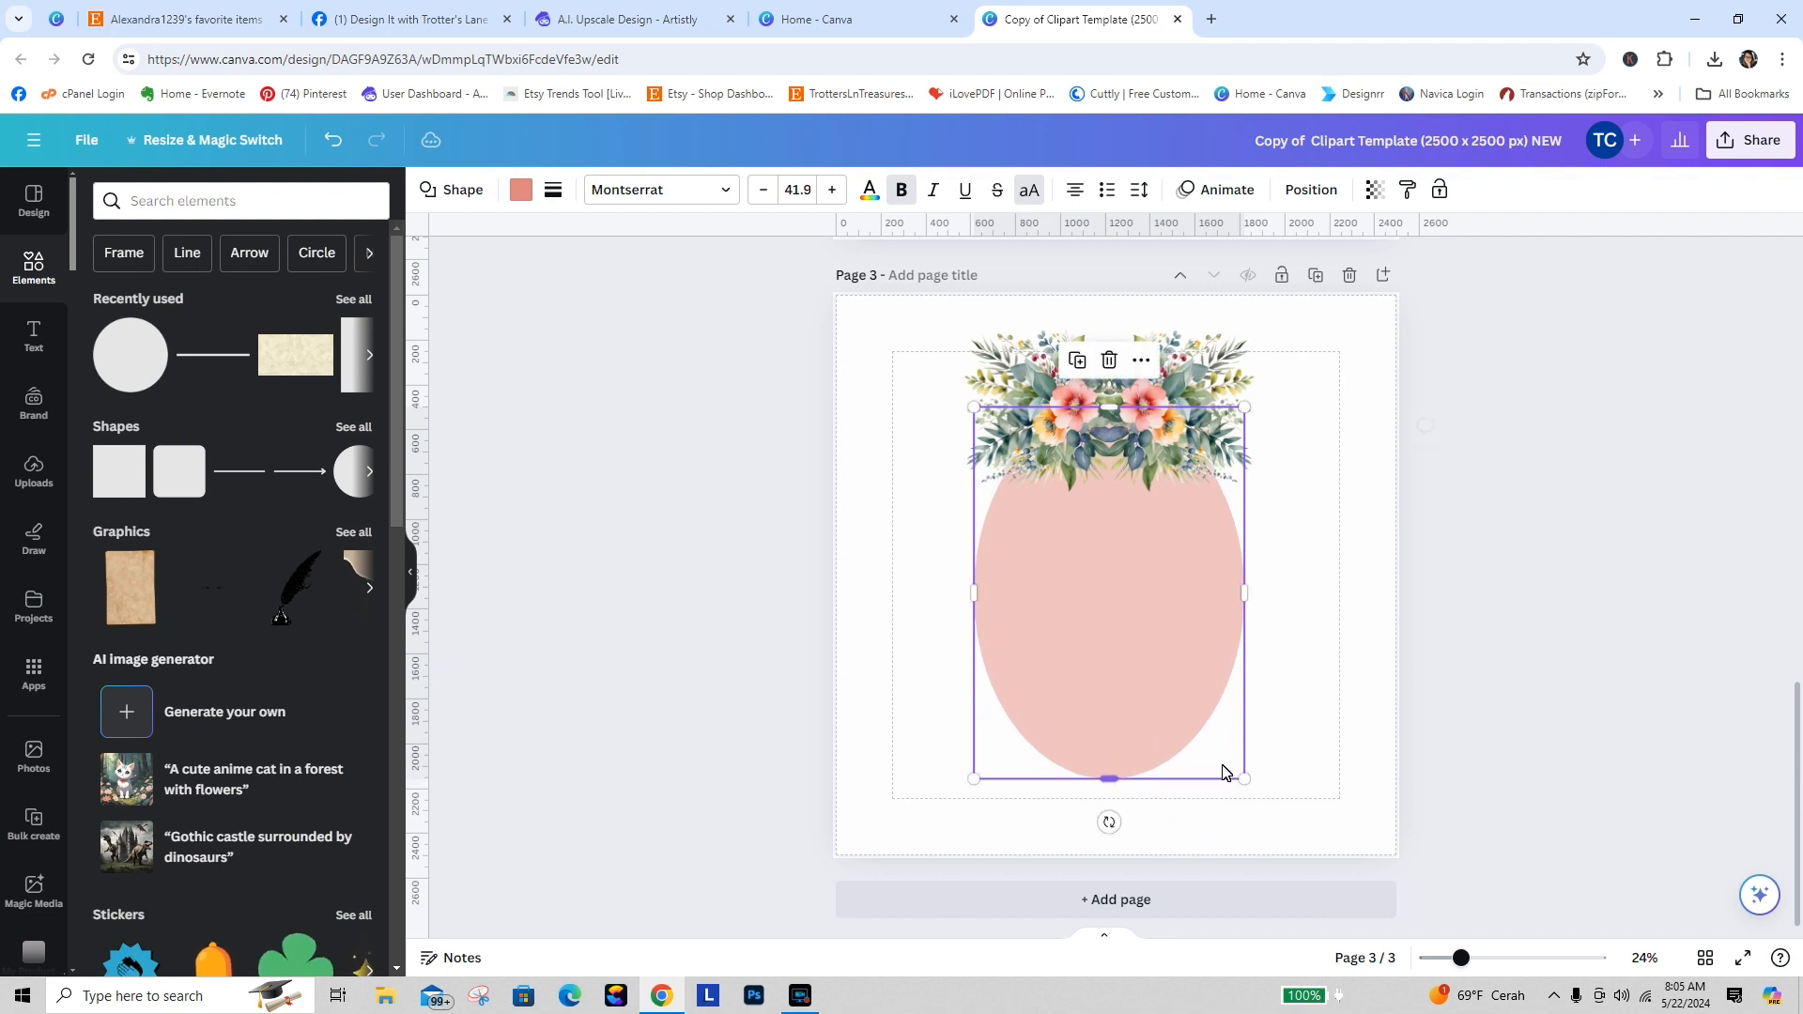
left_click(1329, 768)
Step: Copy the mirrored bouquet group, paste it on page 3, and move the copy over the lower end of the oval
left_click(1158, 403)
left_click(1162, 399)
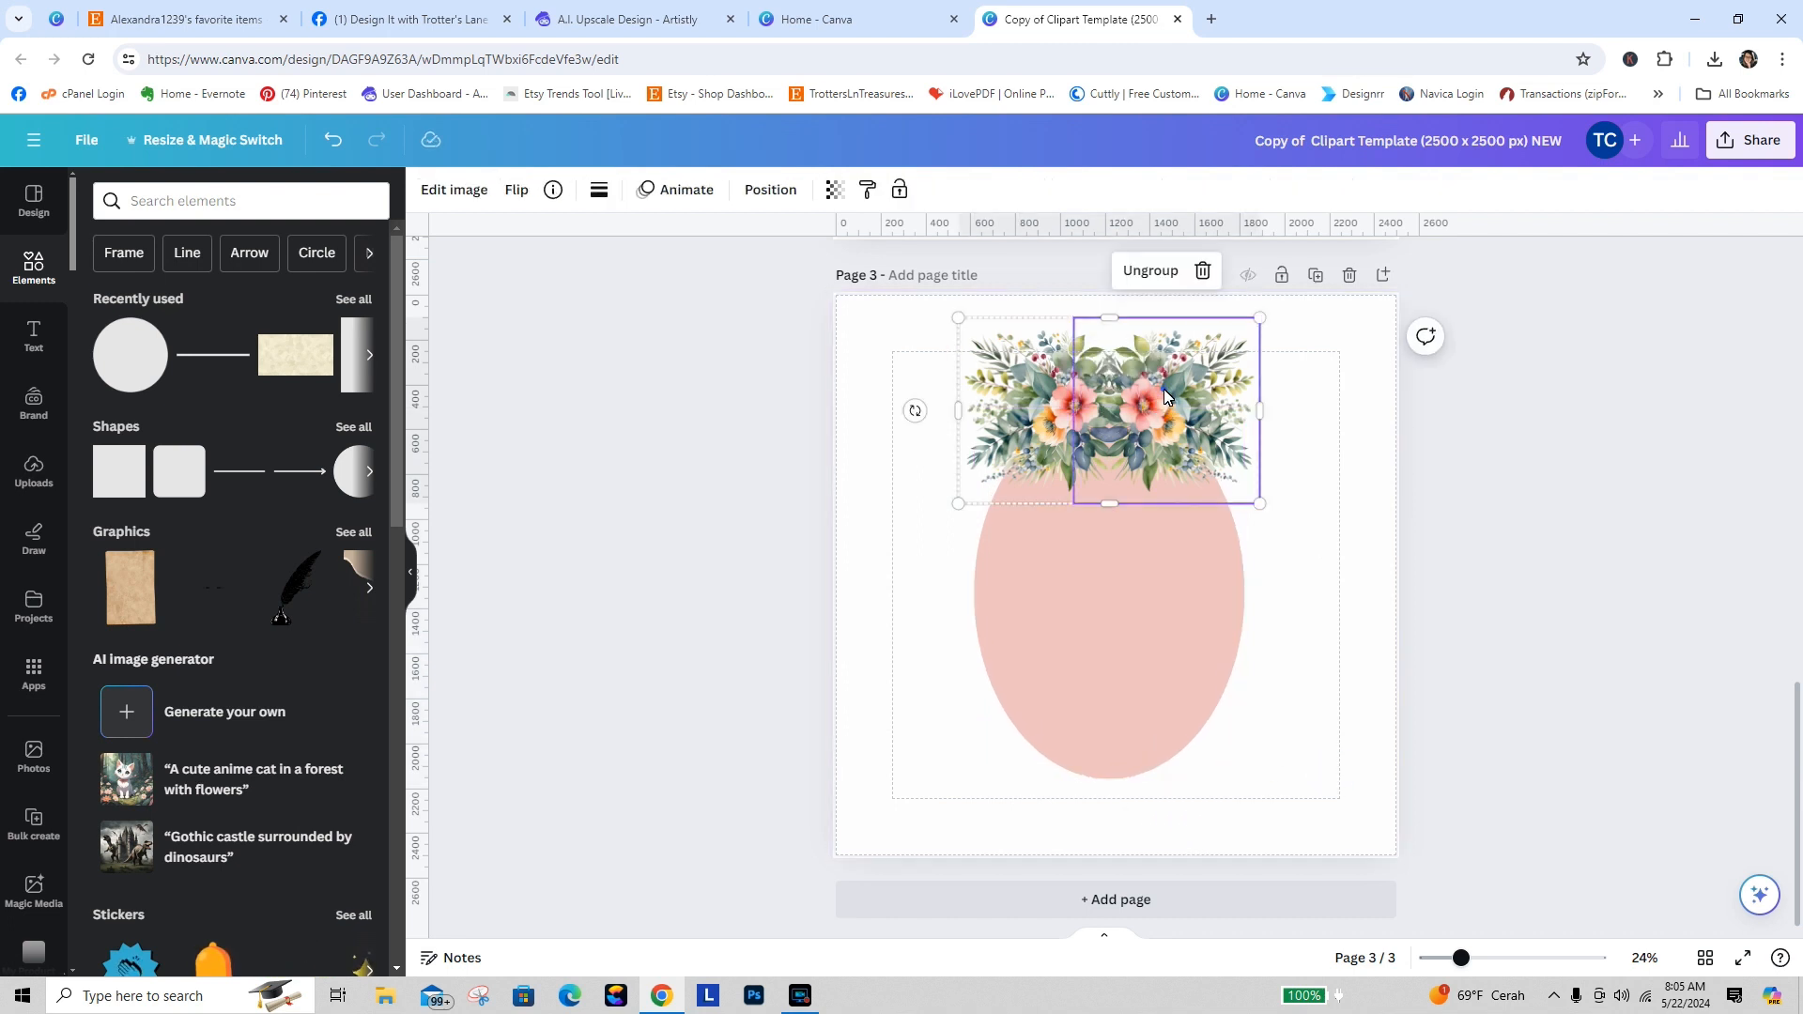
right_click(1164, 389)
left_click(1216, 411)
right_click(1277, 624)
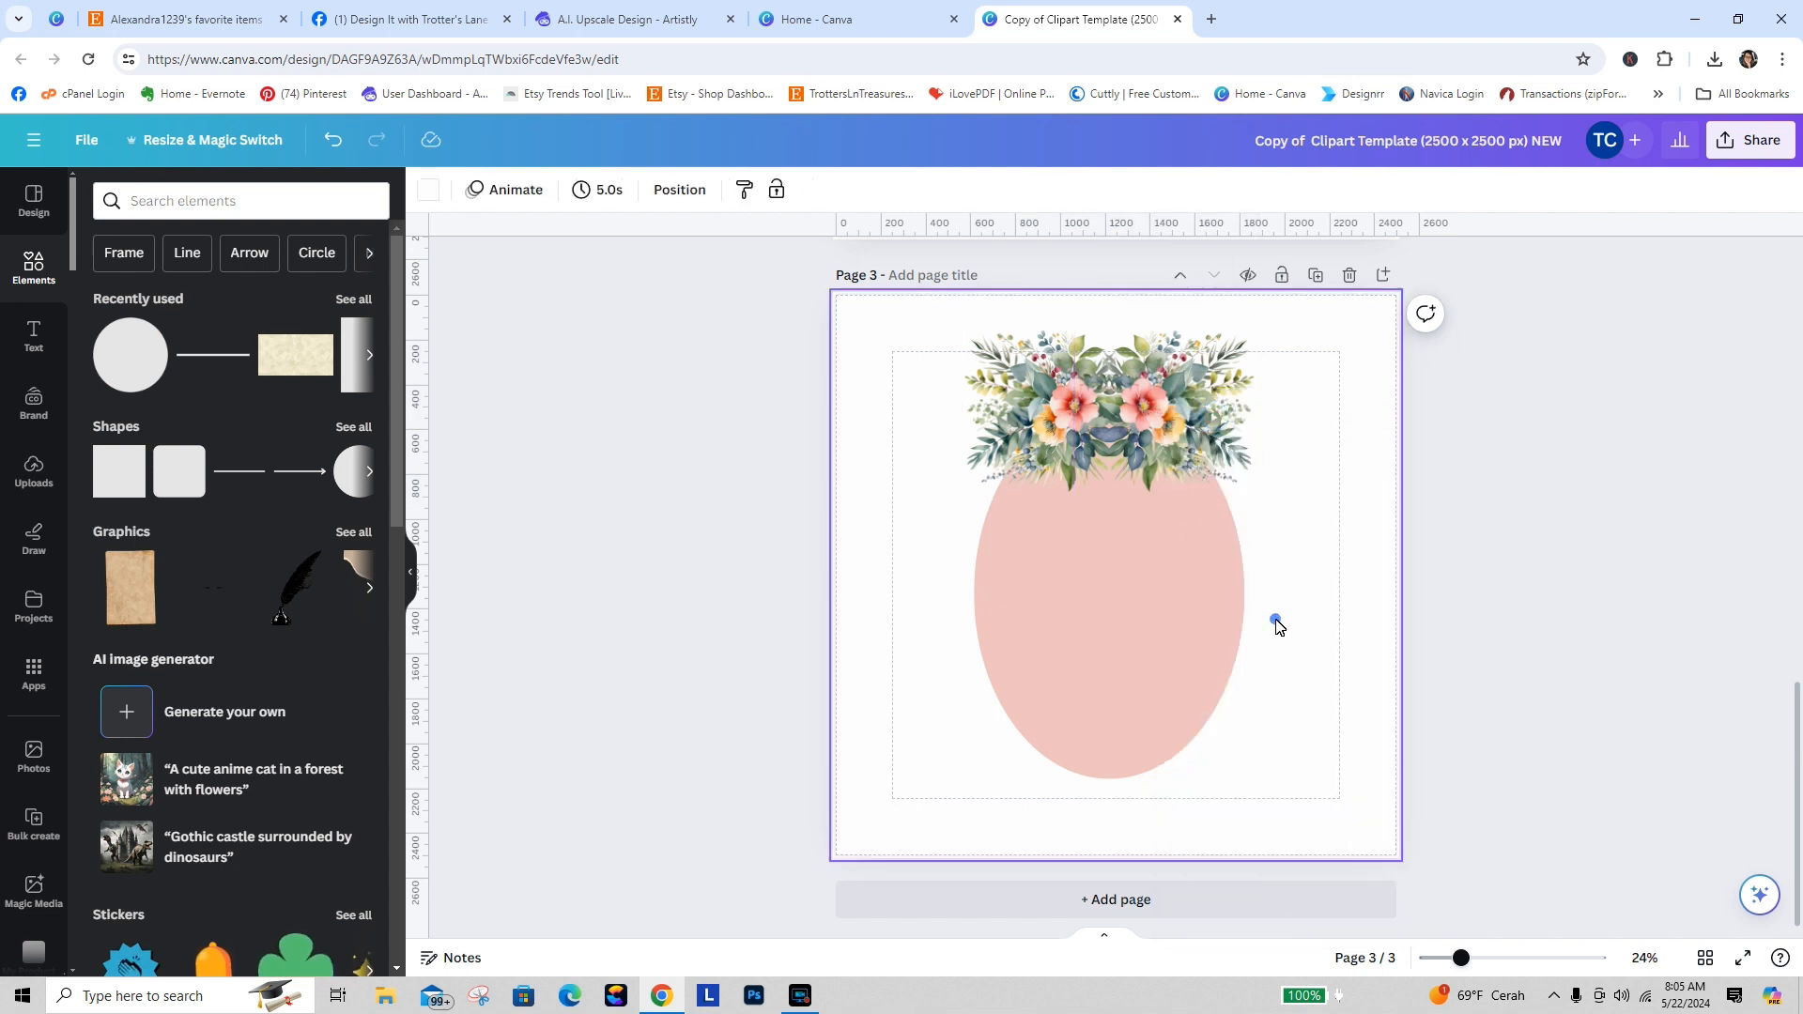
left_click(1334, 730)
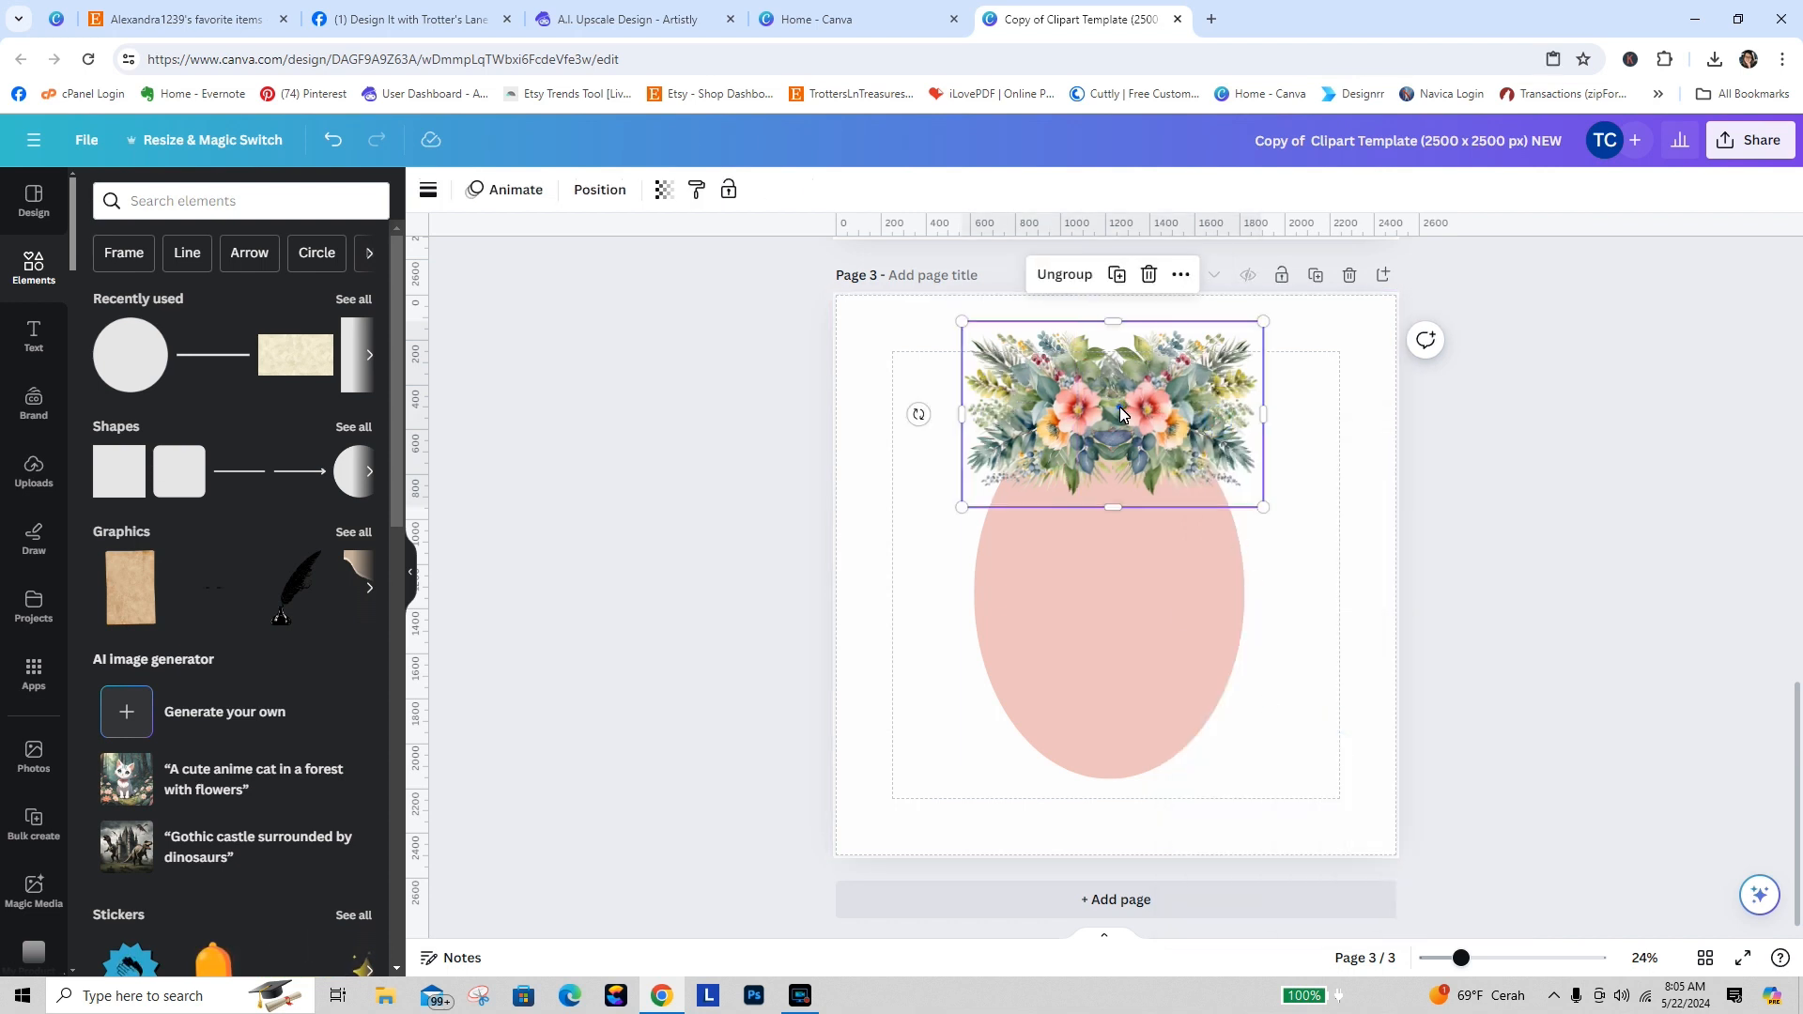
left_click_drag(1120, 408, 1124, 729)
Step: Try flipping one bouquet inside the copied lower group vertically and horizontally
left_click(591, 191)
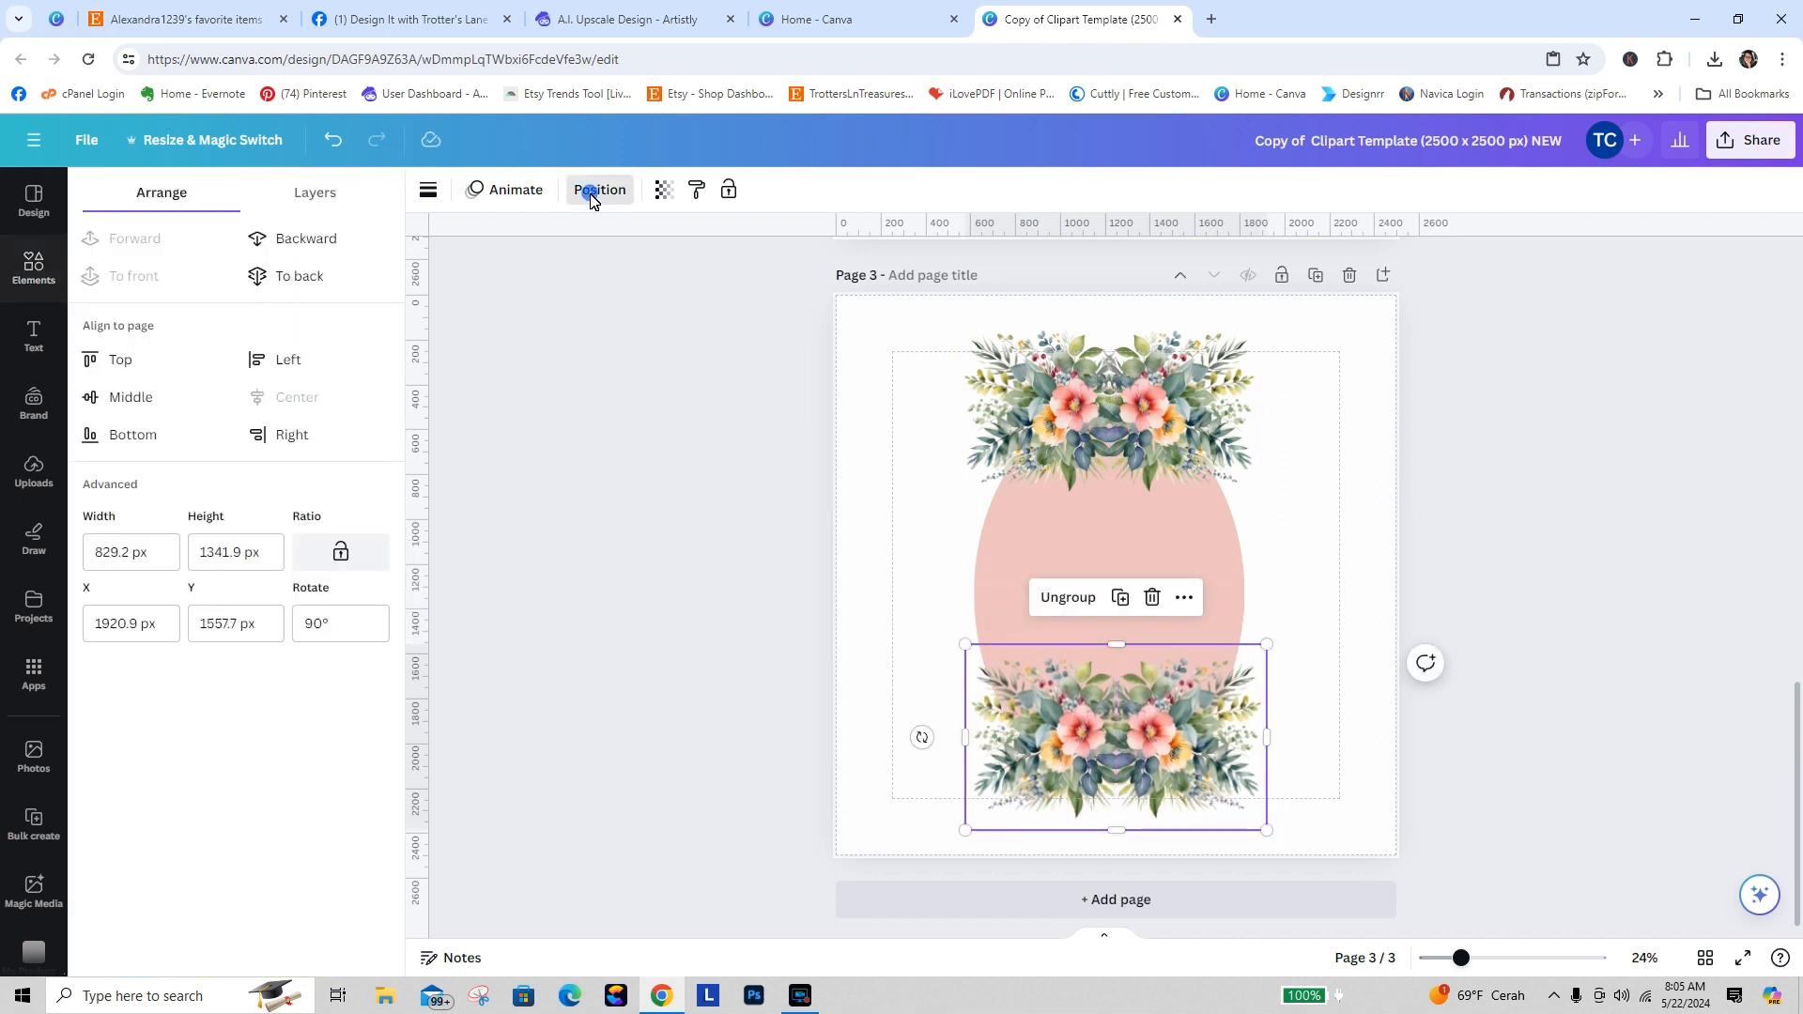
left_click(625, 338)
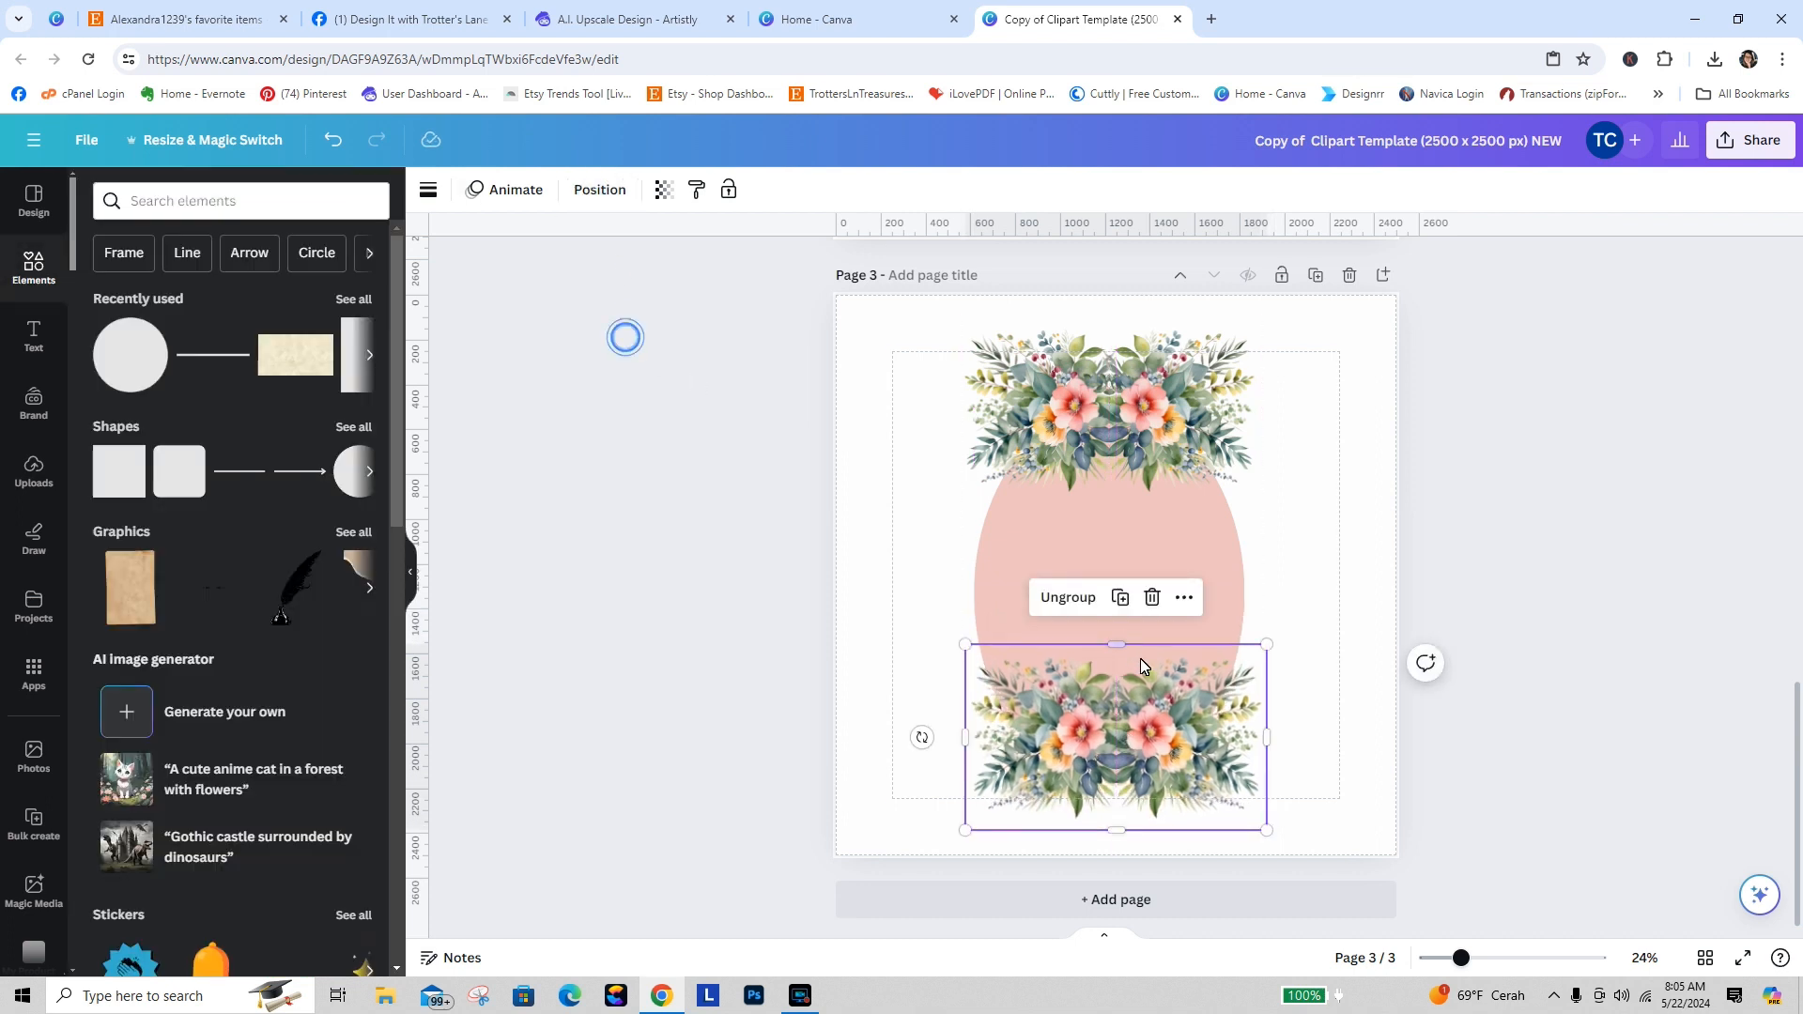
left_click(1157, 774)
left_click(515, 194)
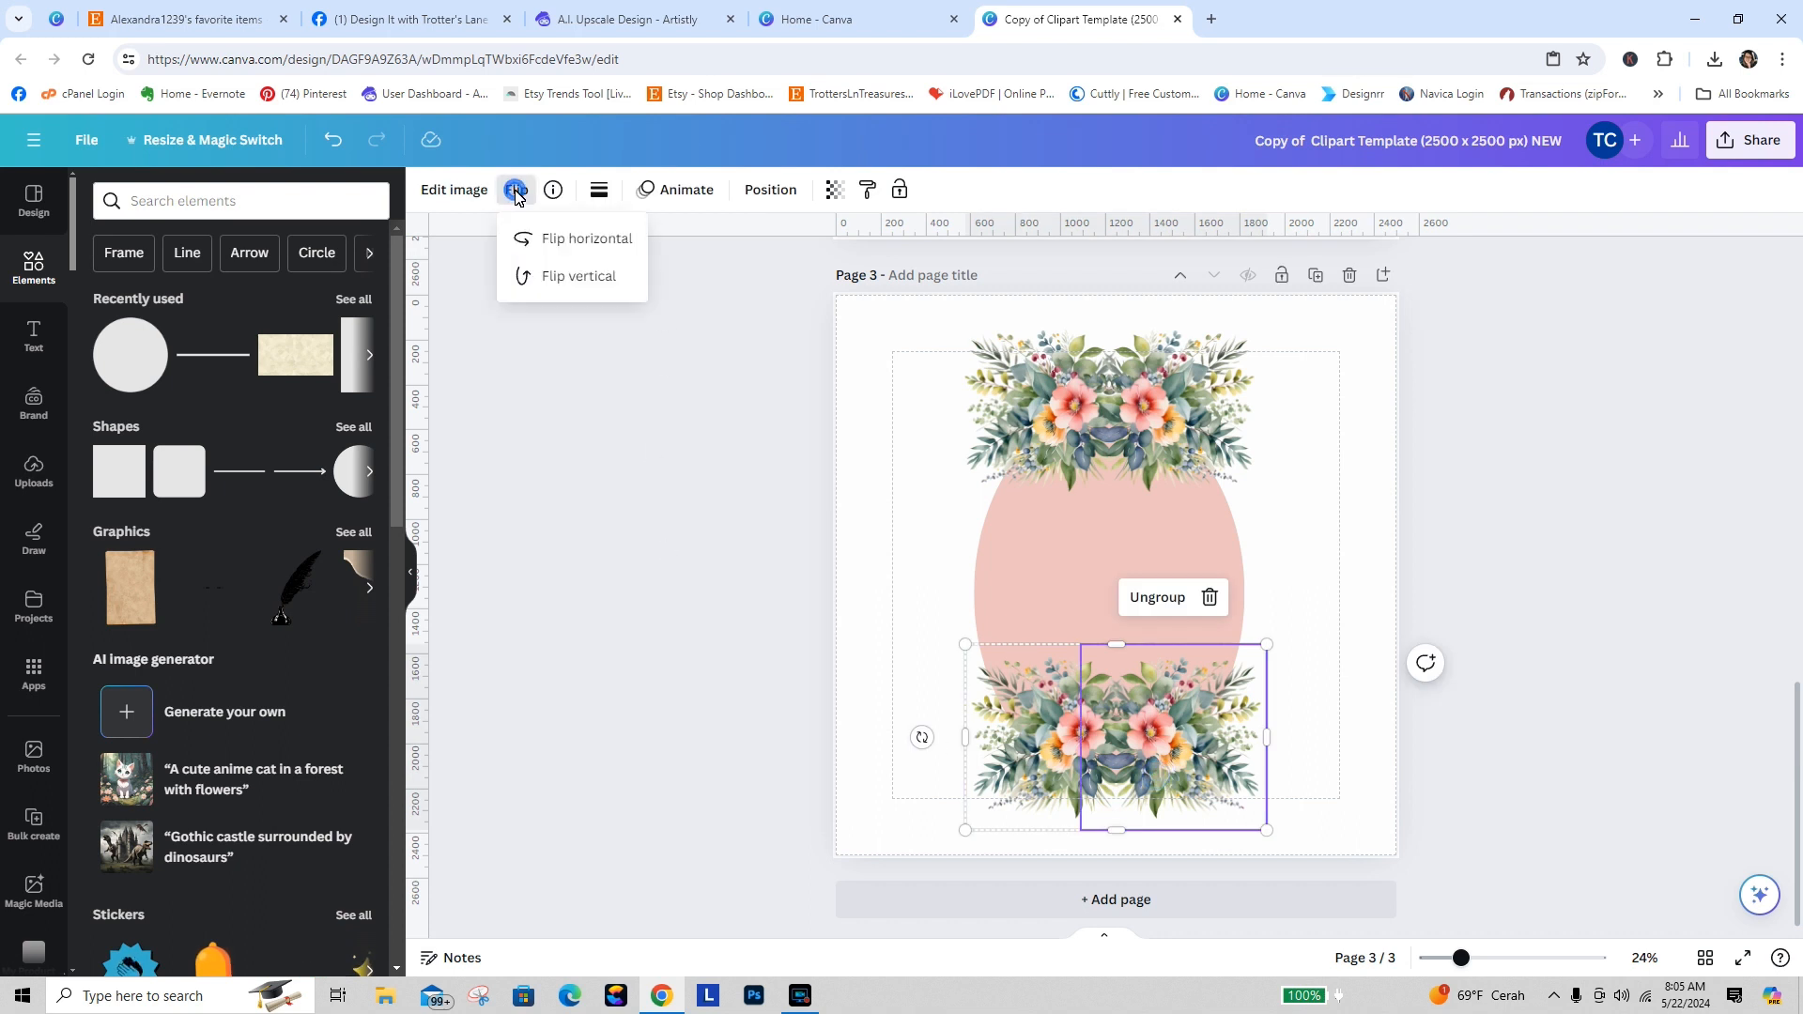
left_click(567, 282)
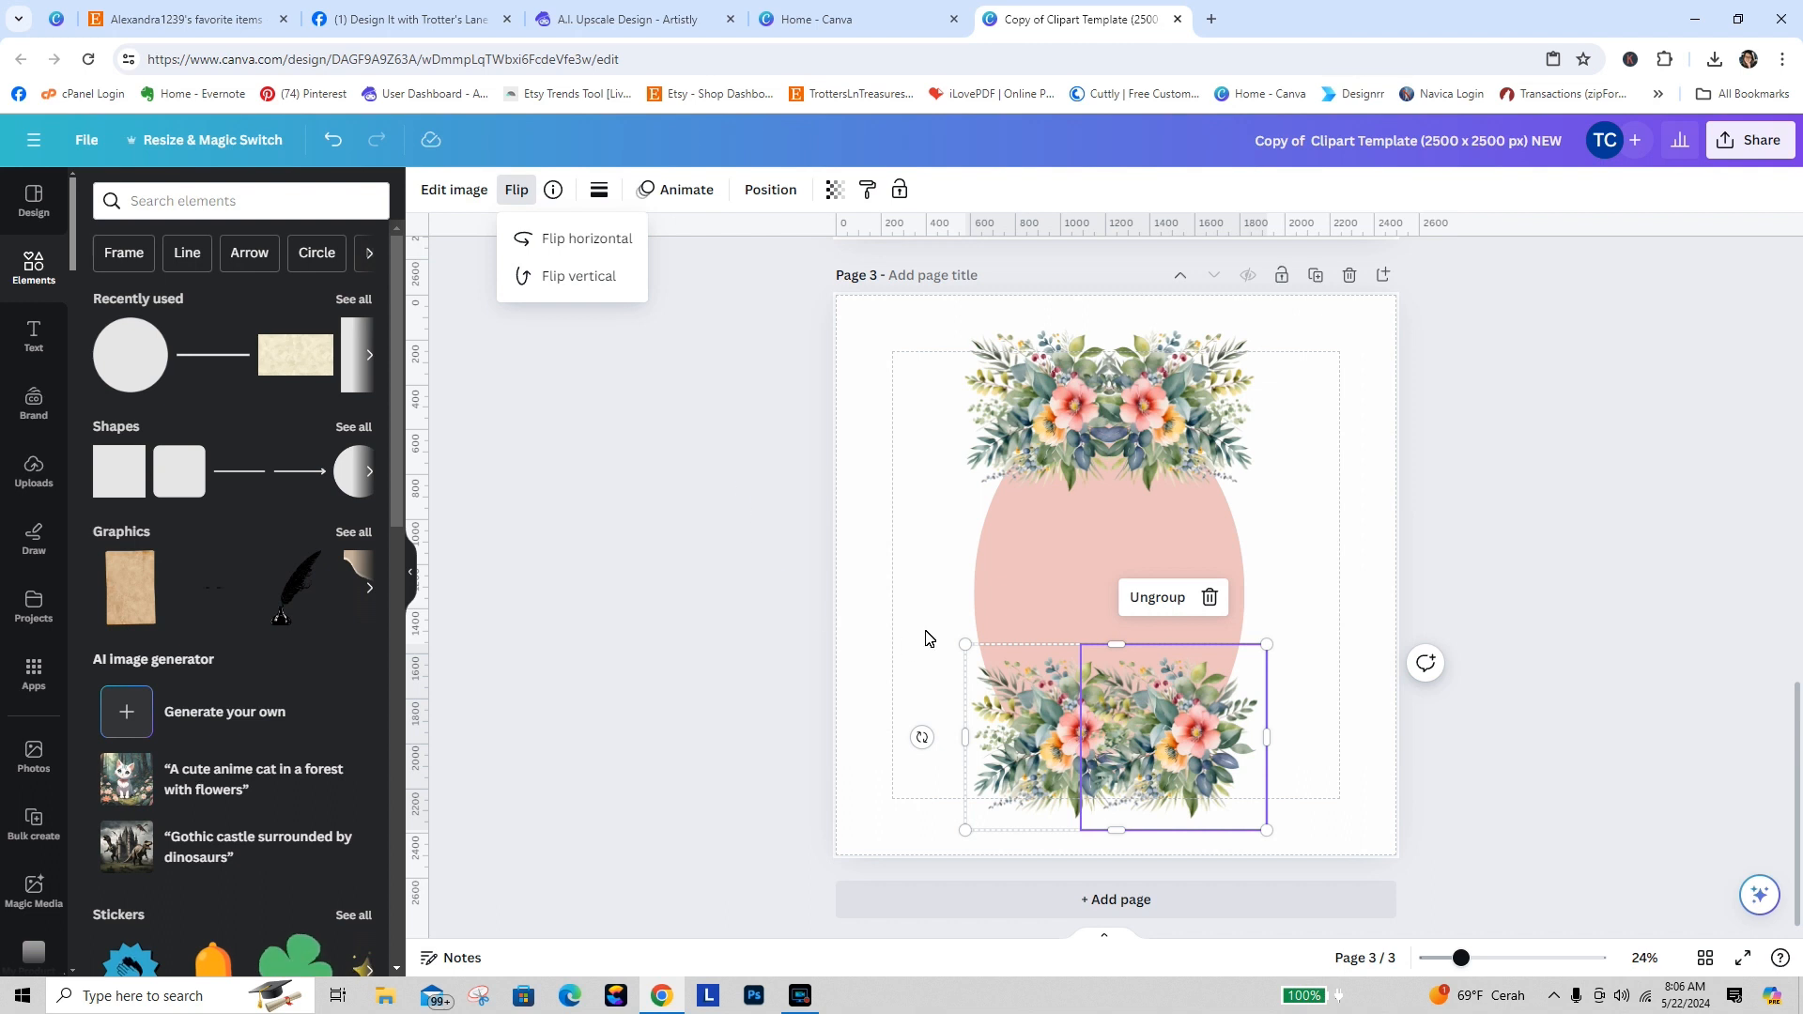
left_click(593, 242)
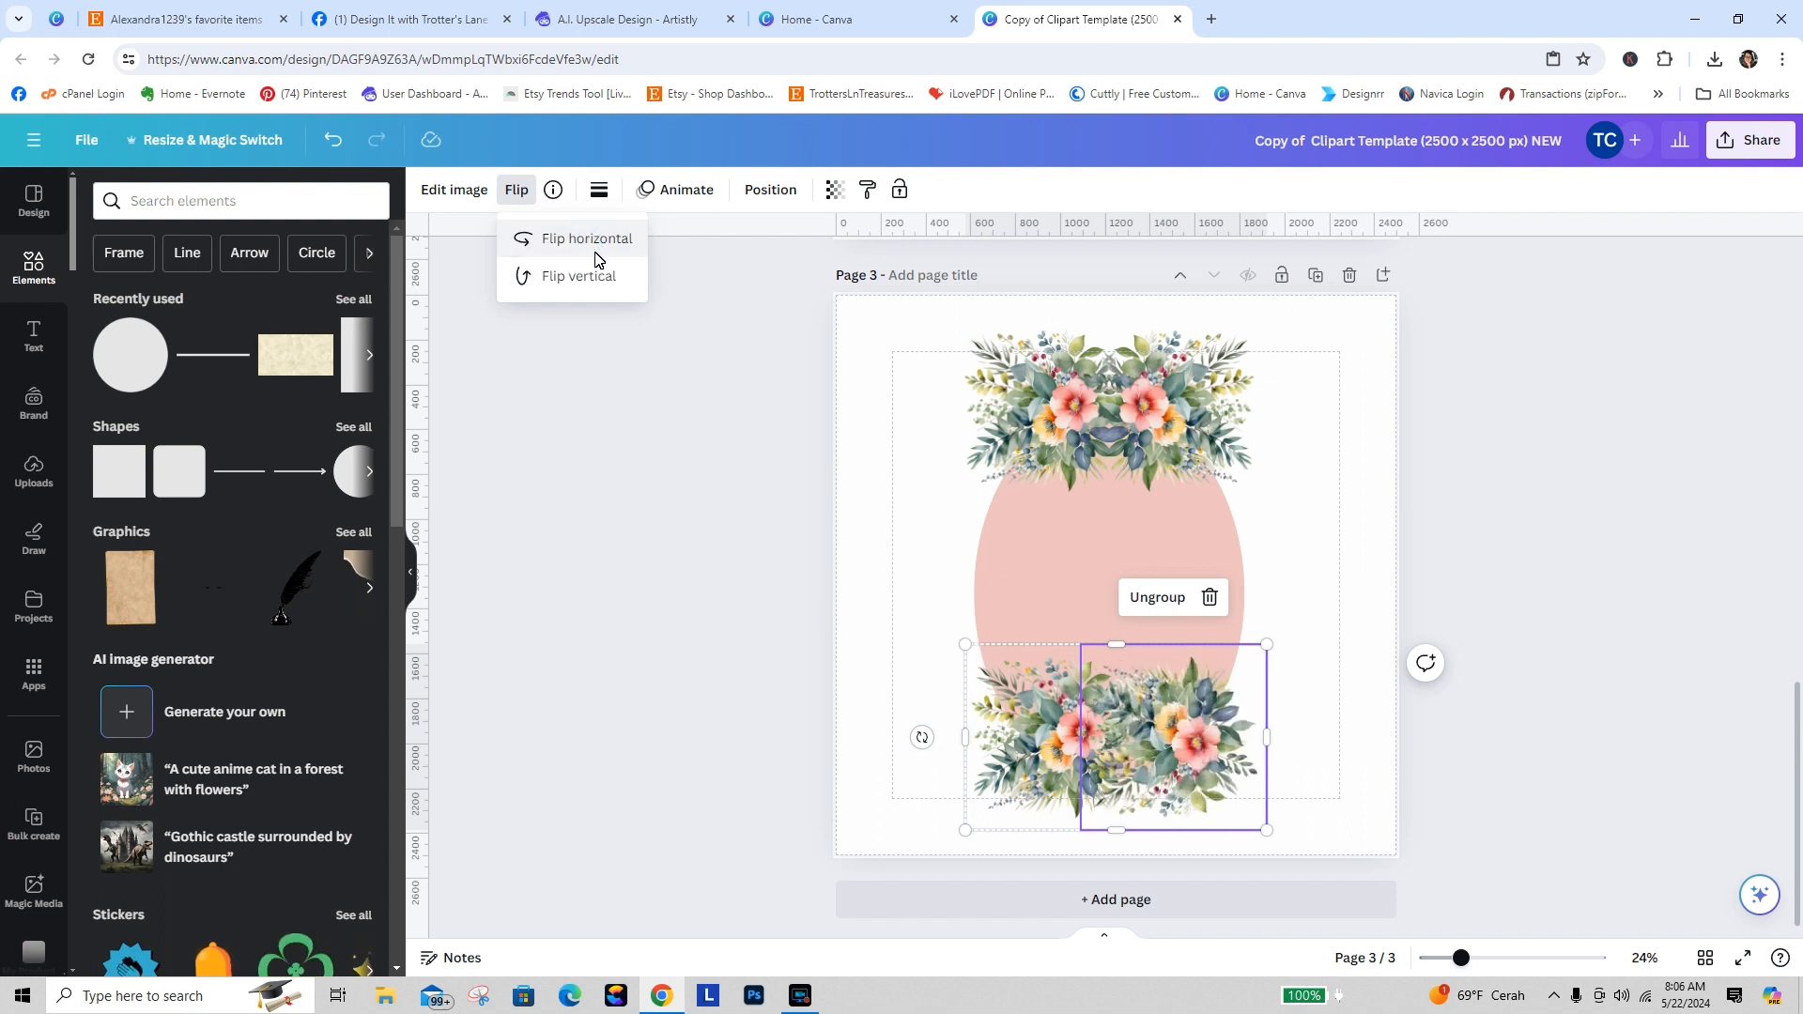
left_click(597, 243)
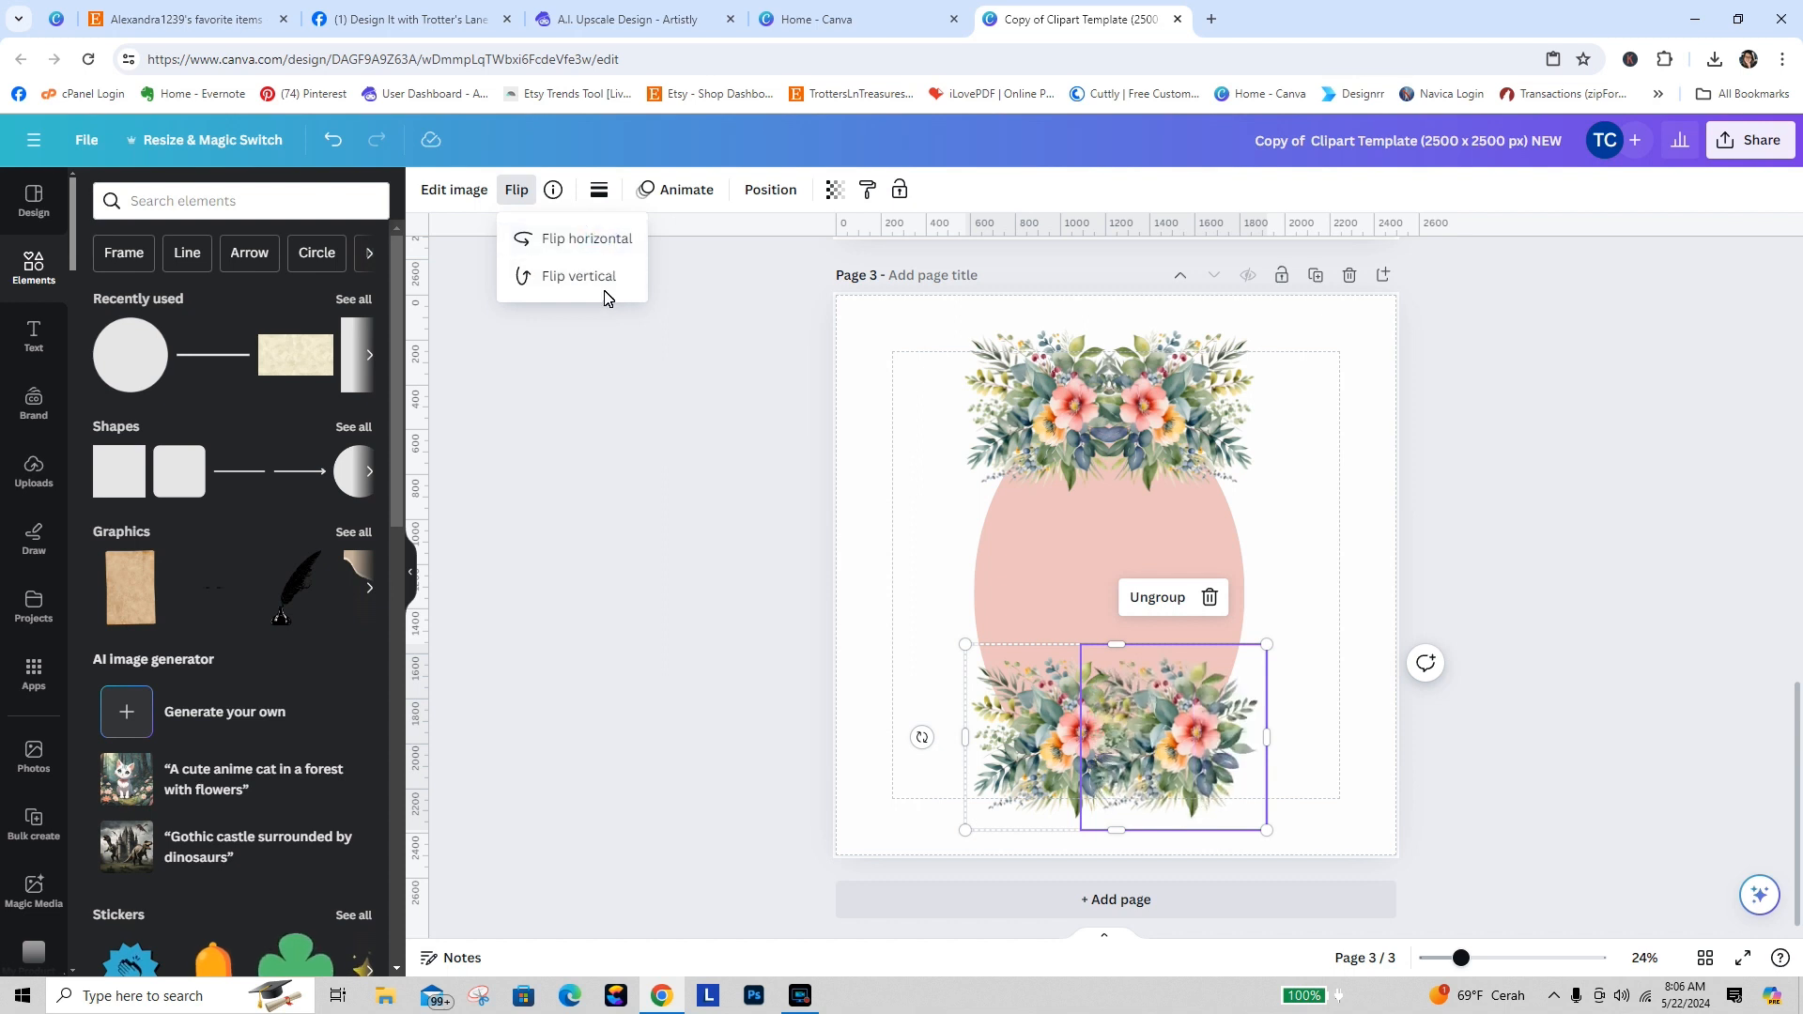
left_click(593, 249)
left_click(1672, 597)
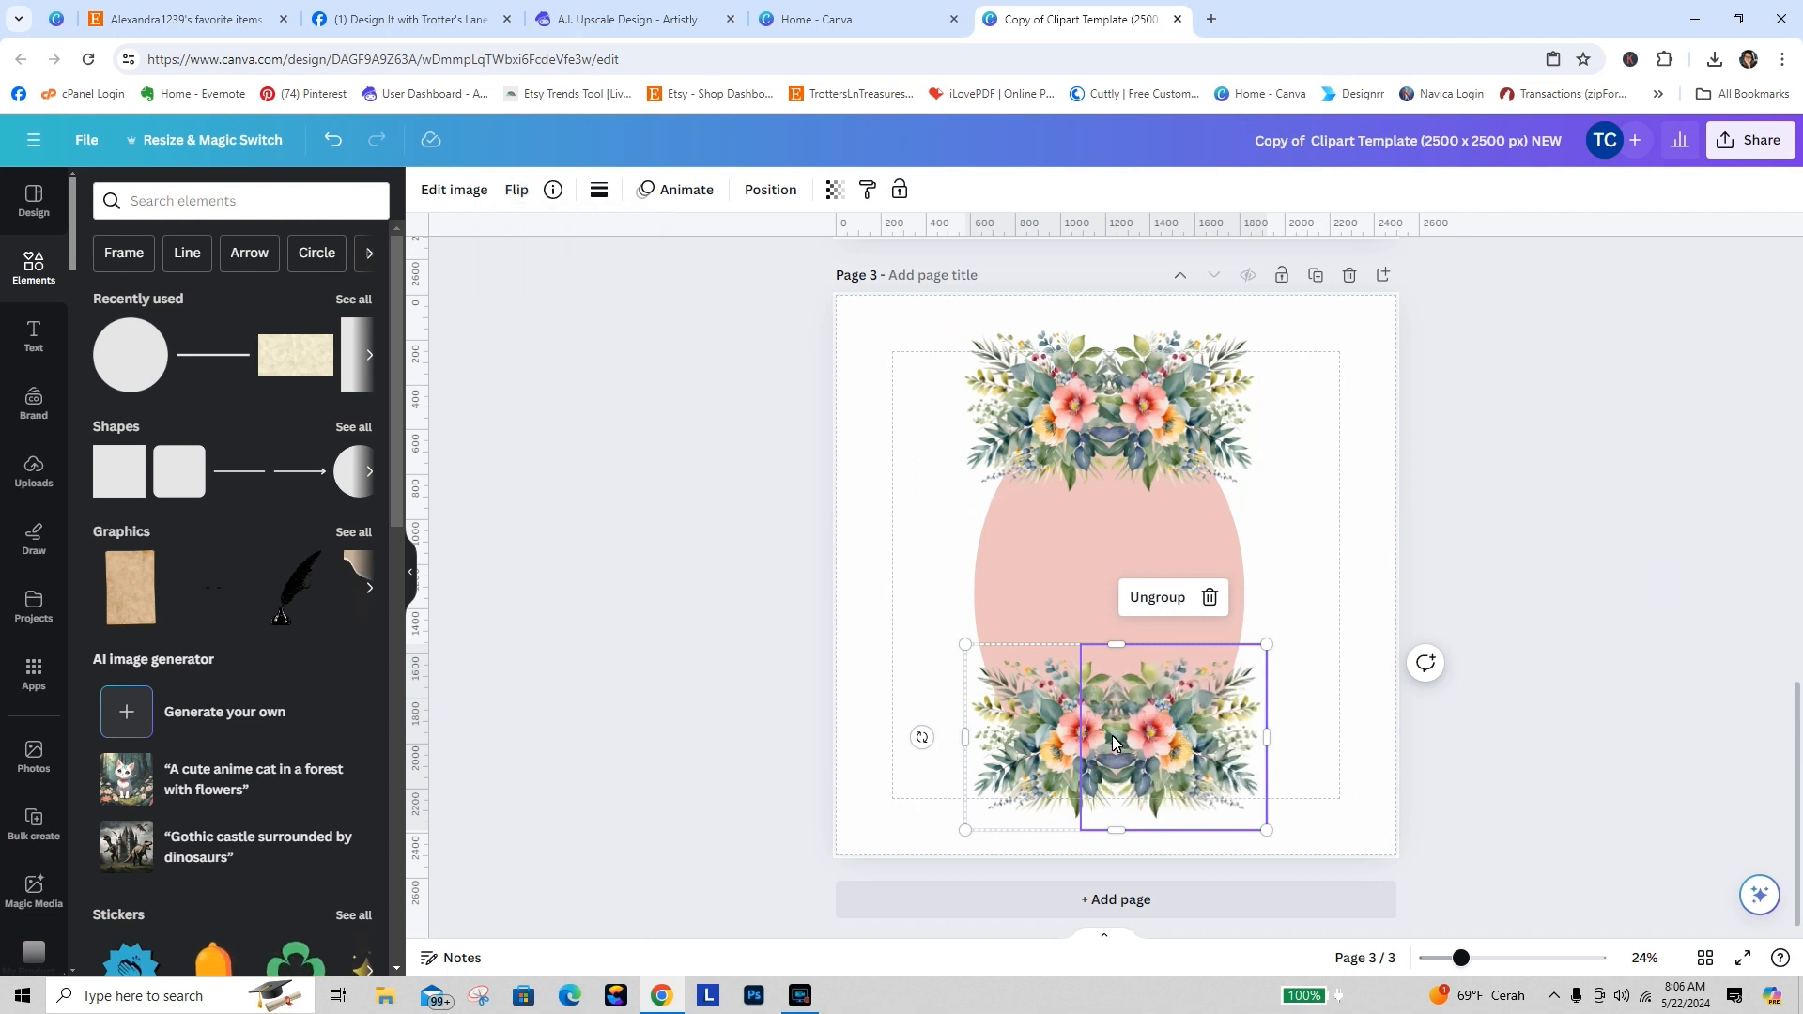
Step: Rotate the copied lower bouquet group by half a turn so that it mirrors the upper one
left_click_drag(922, 737, 1241, 741)
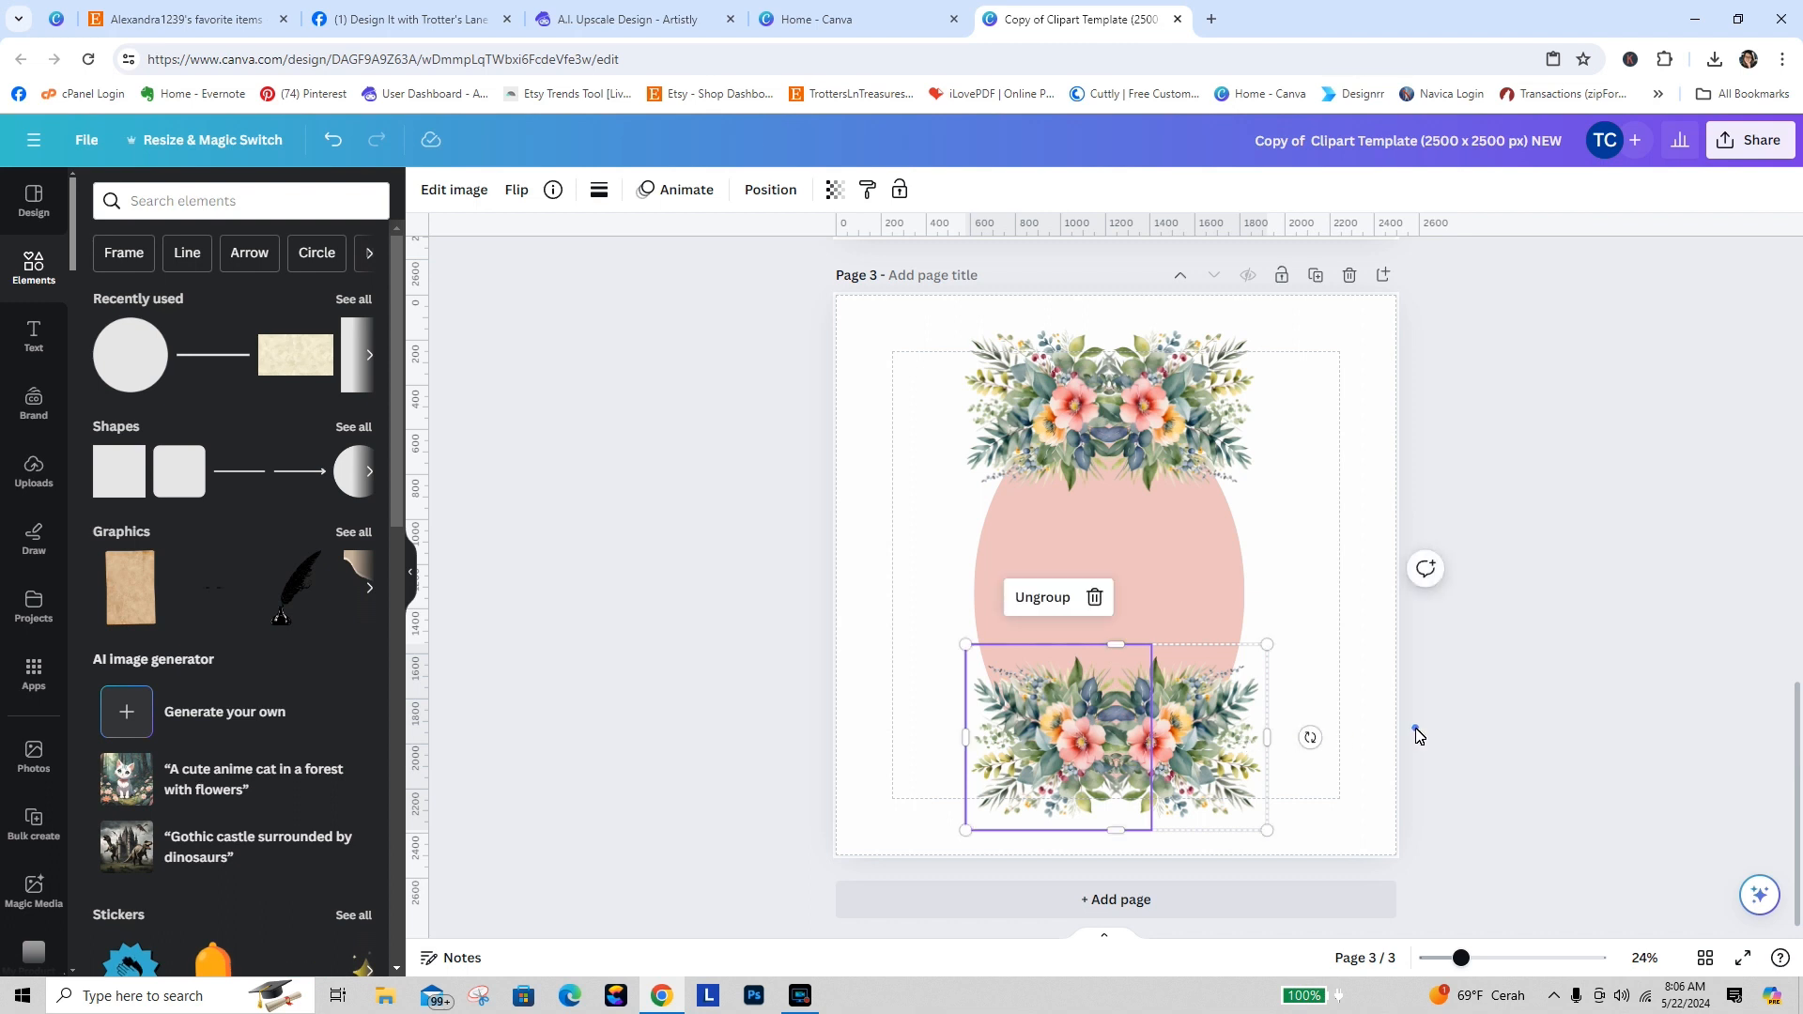
left_click(1461, 845)
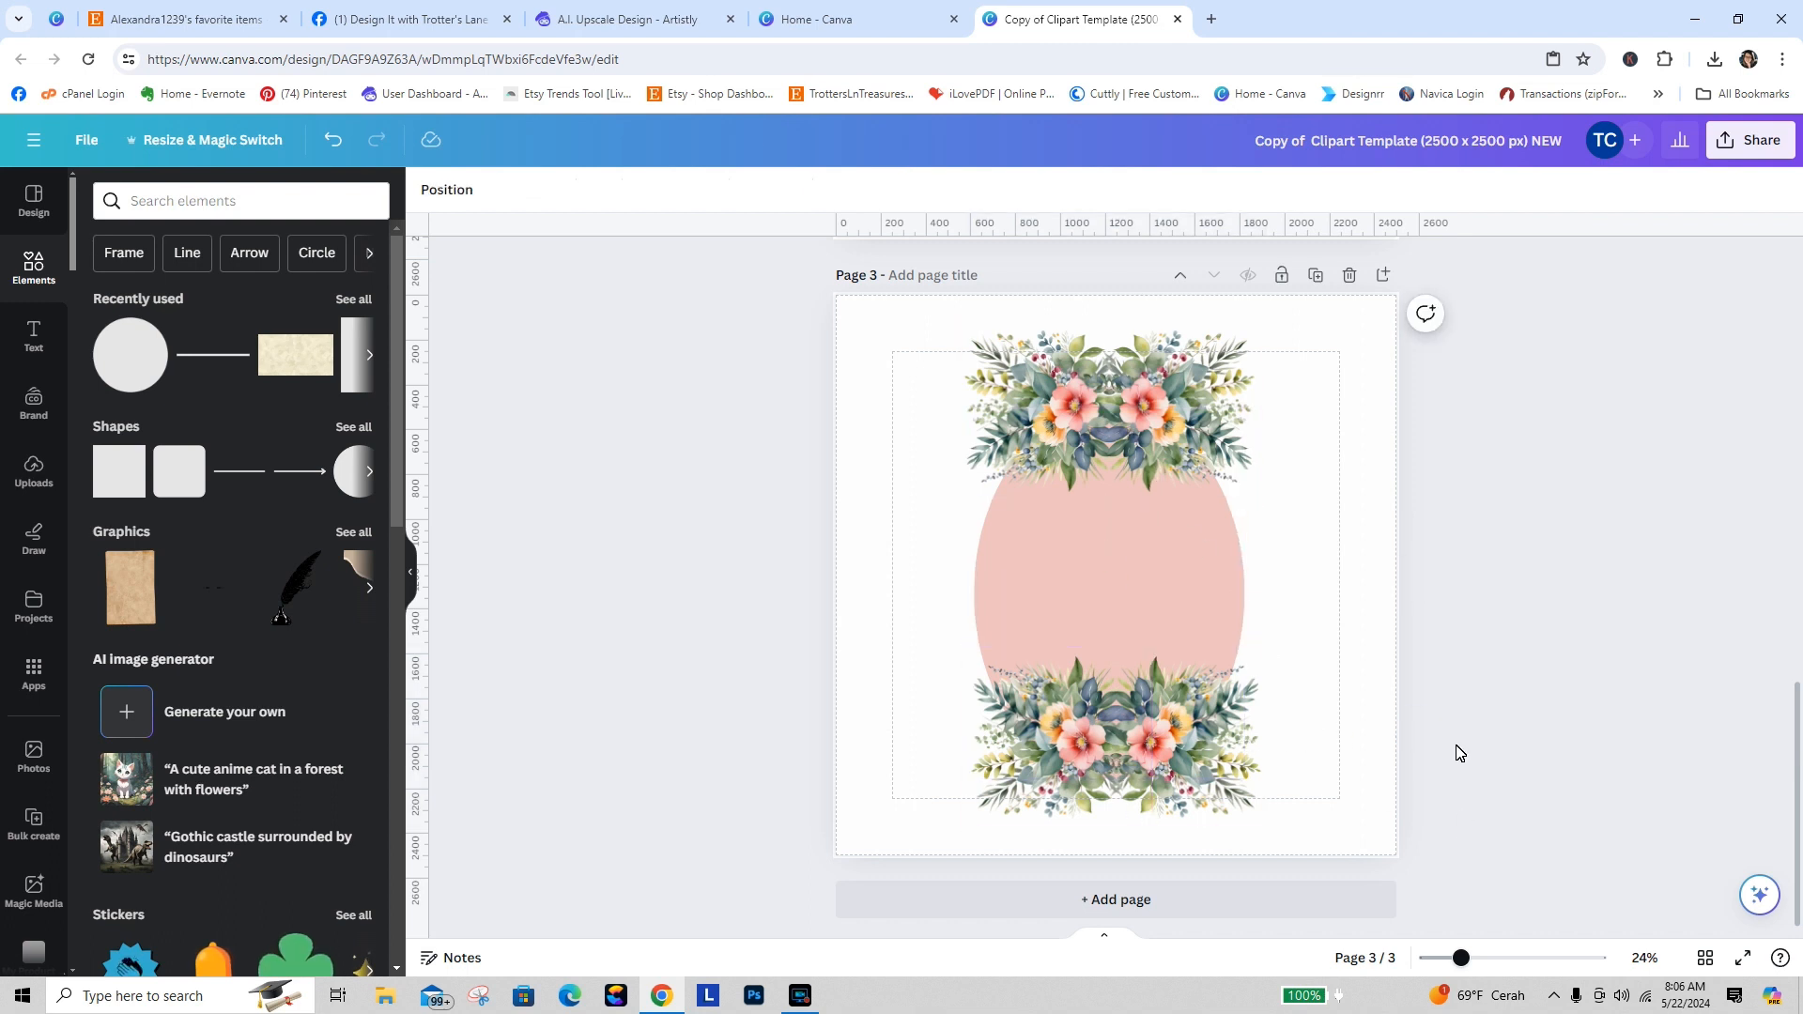
Step: Give the pink oval a solid border with a weight of 28
left_click(1097, 585)
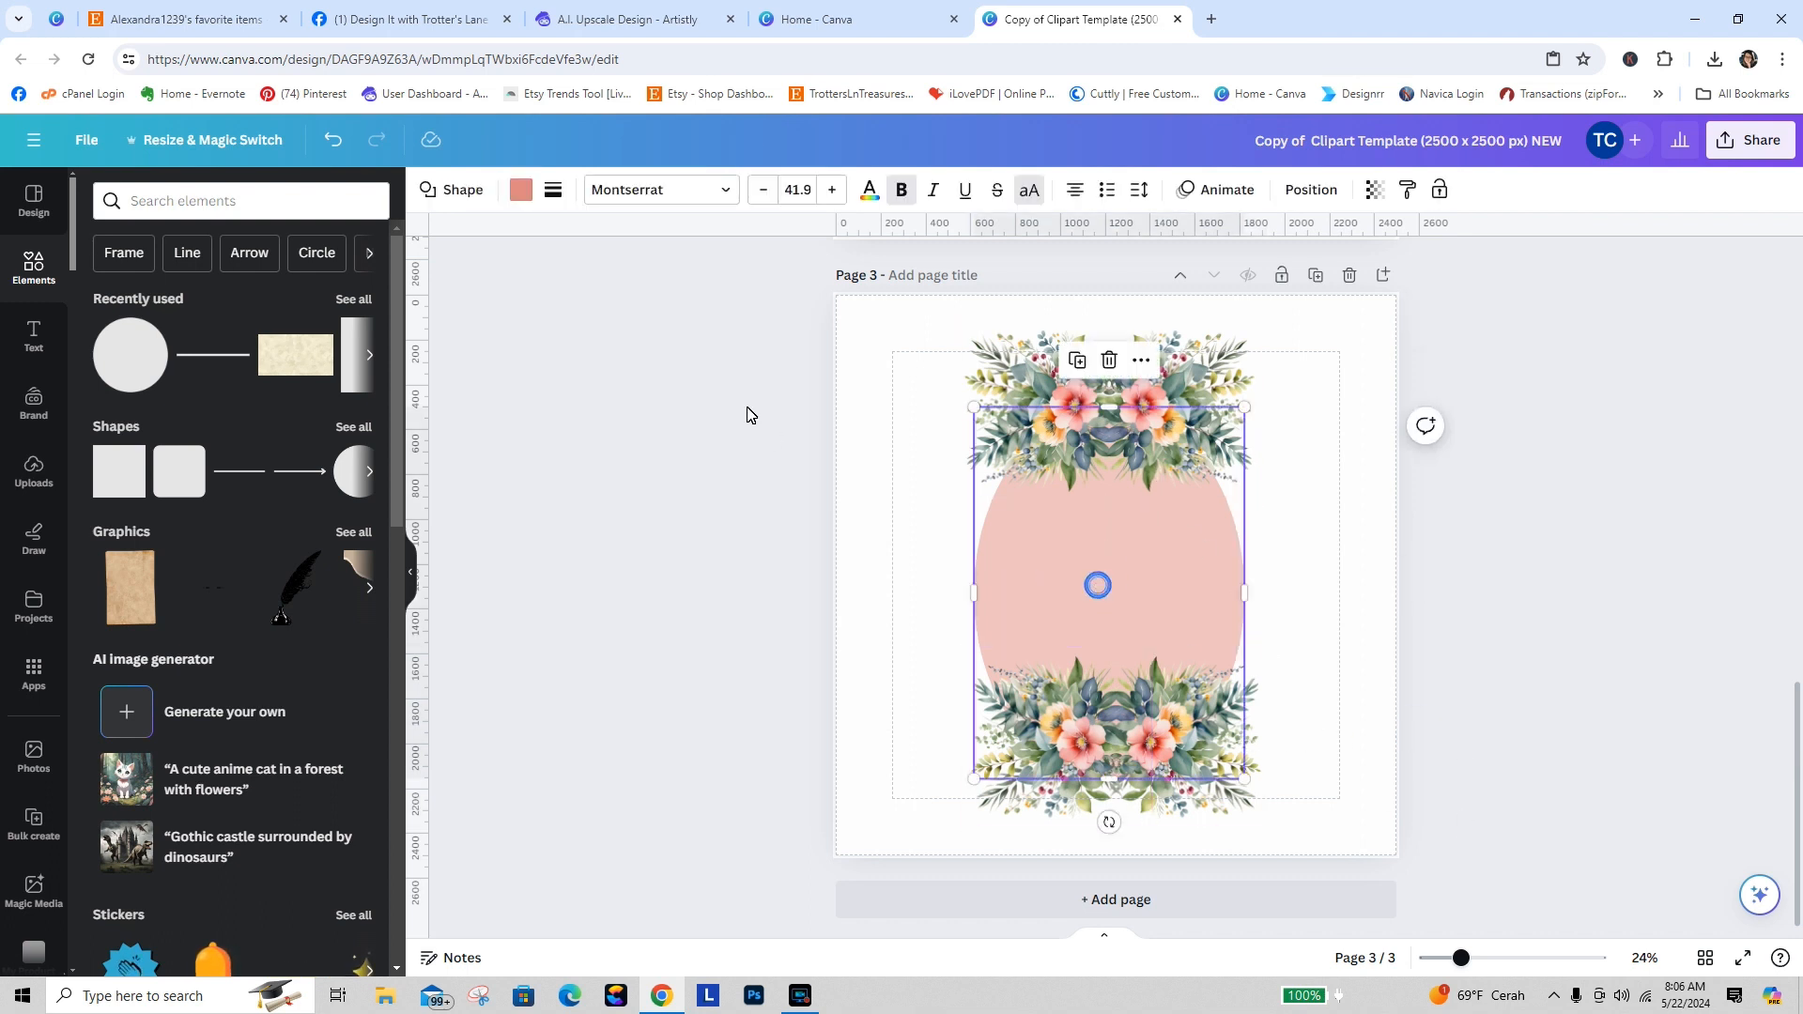
left_click(554, 190)
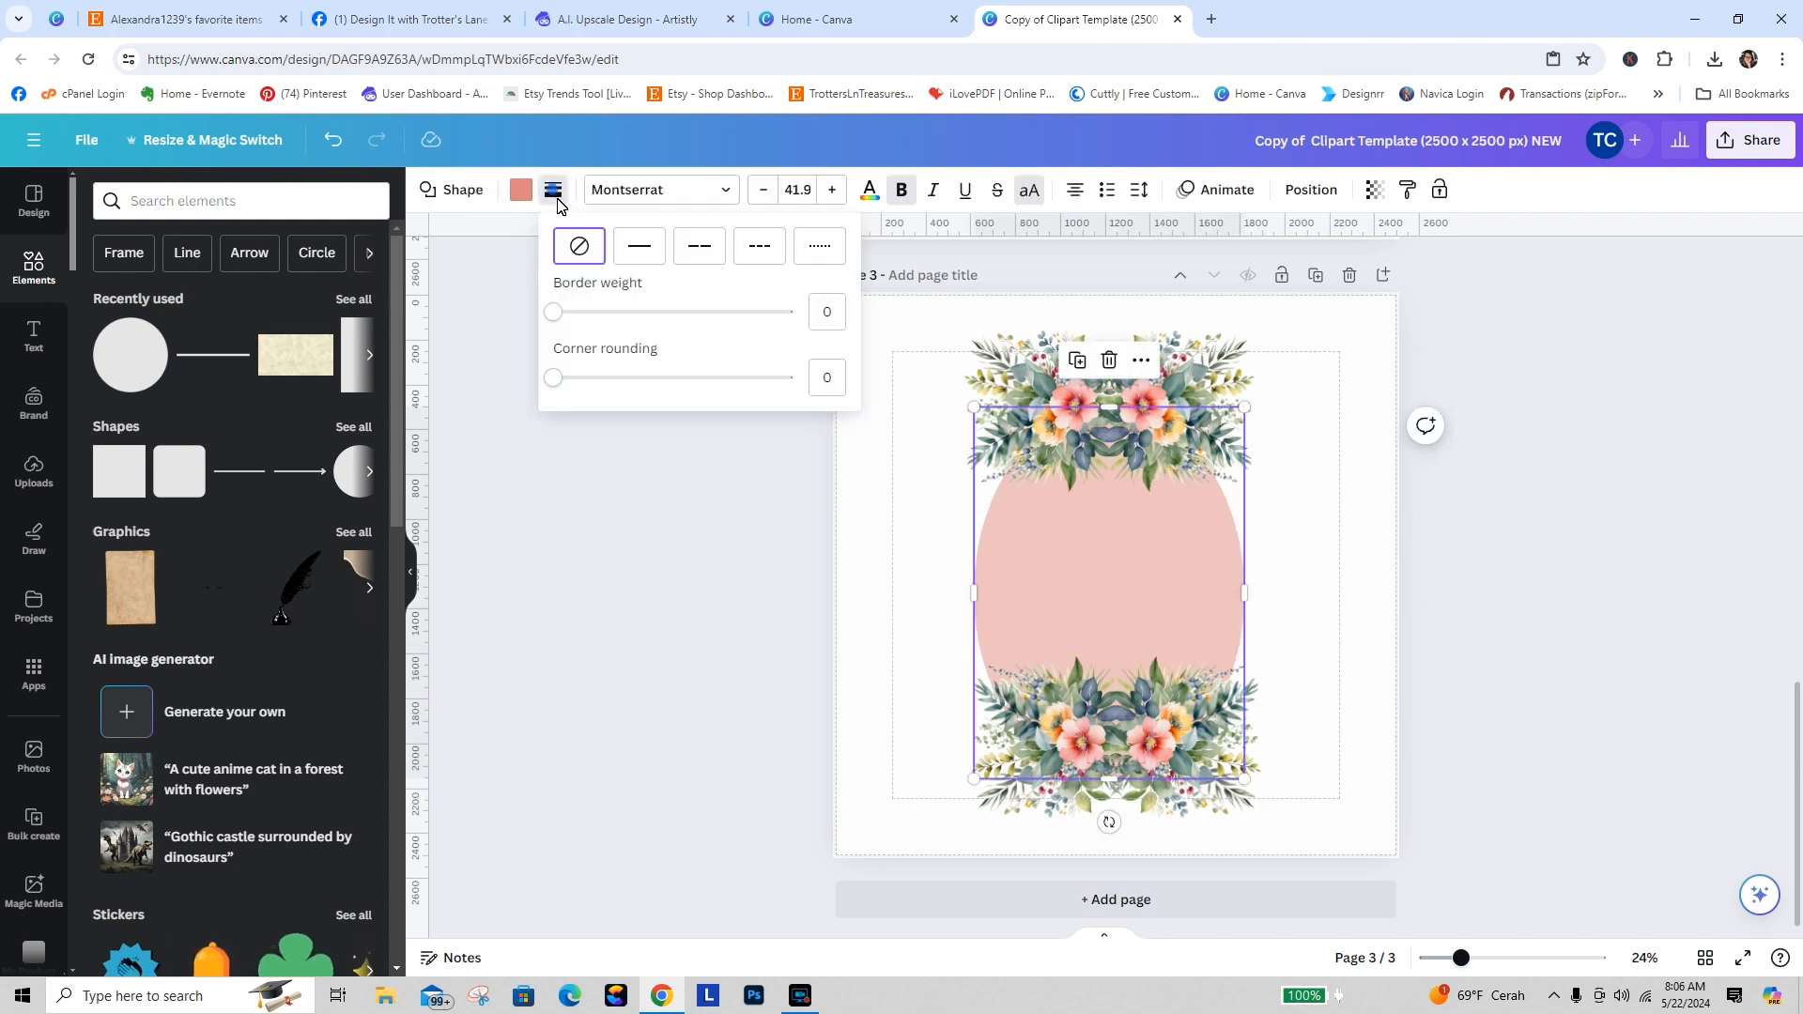
left_click(639, 251)
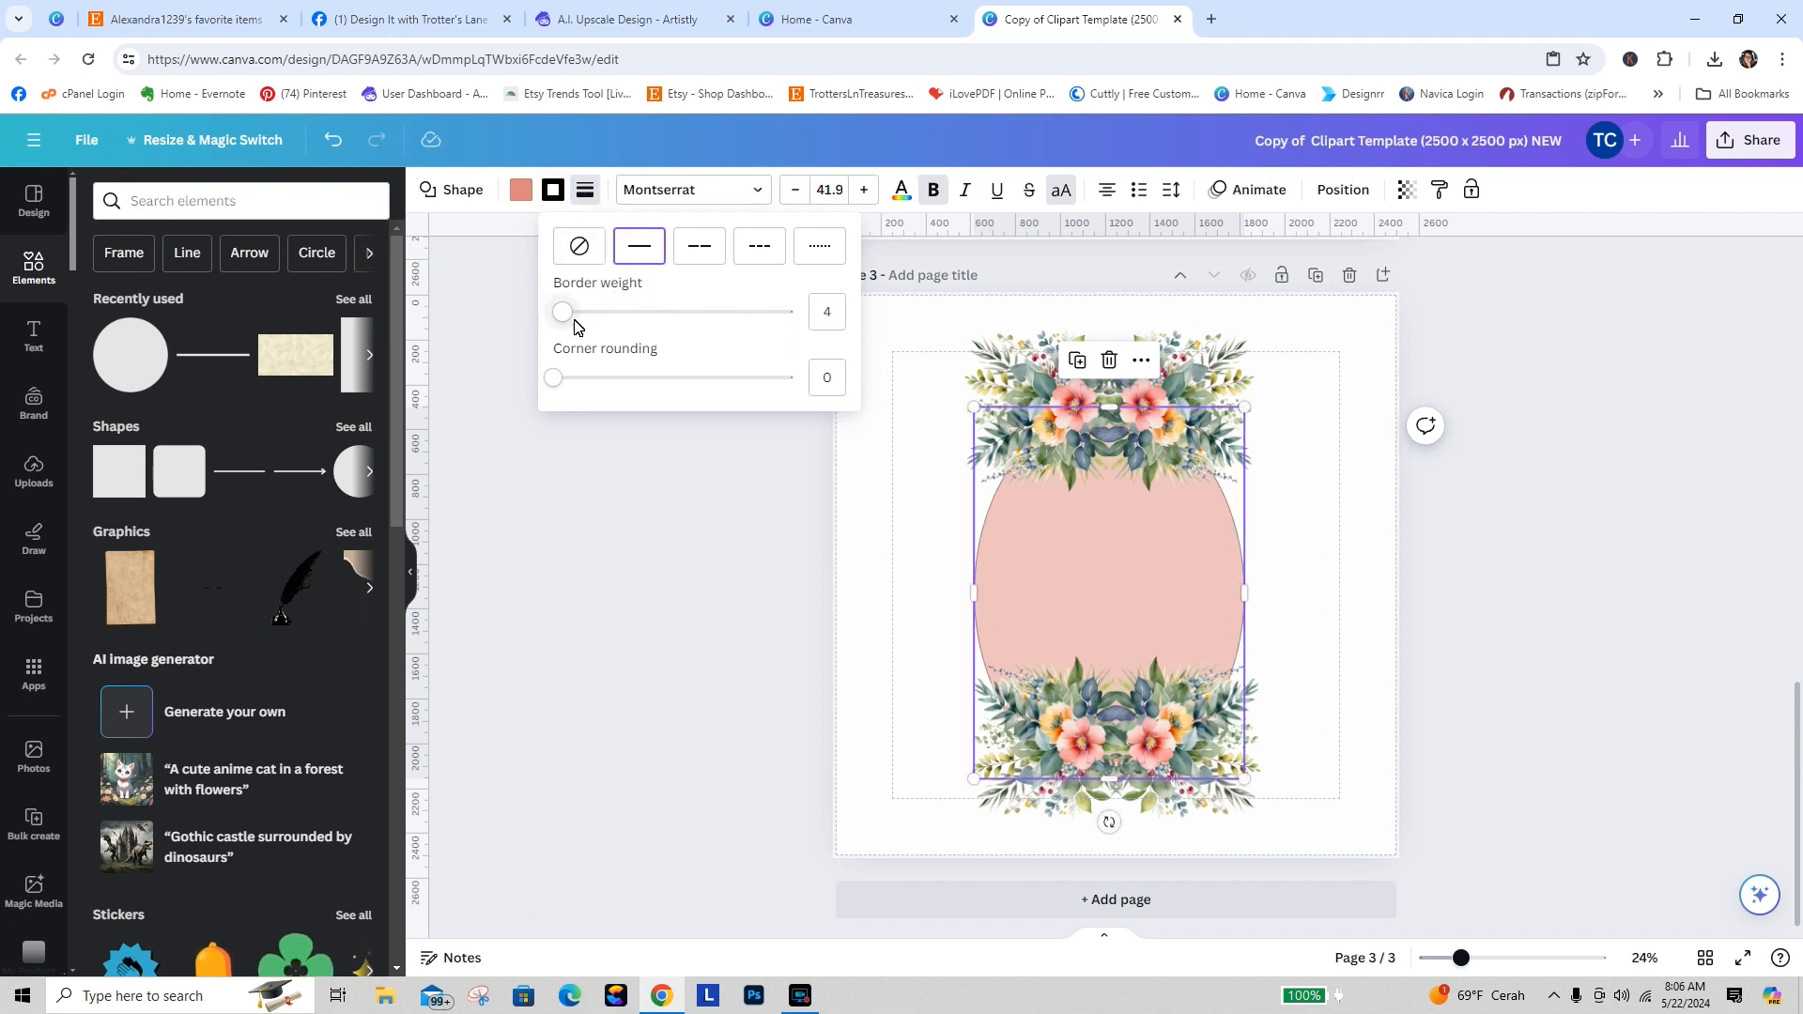
left_click_drag(564, 312, 621, 319)
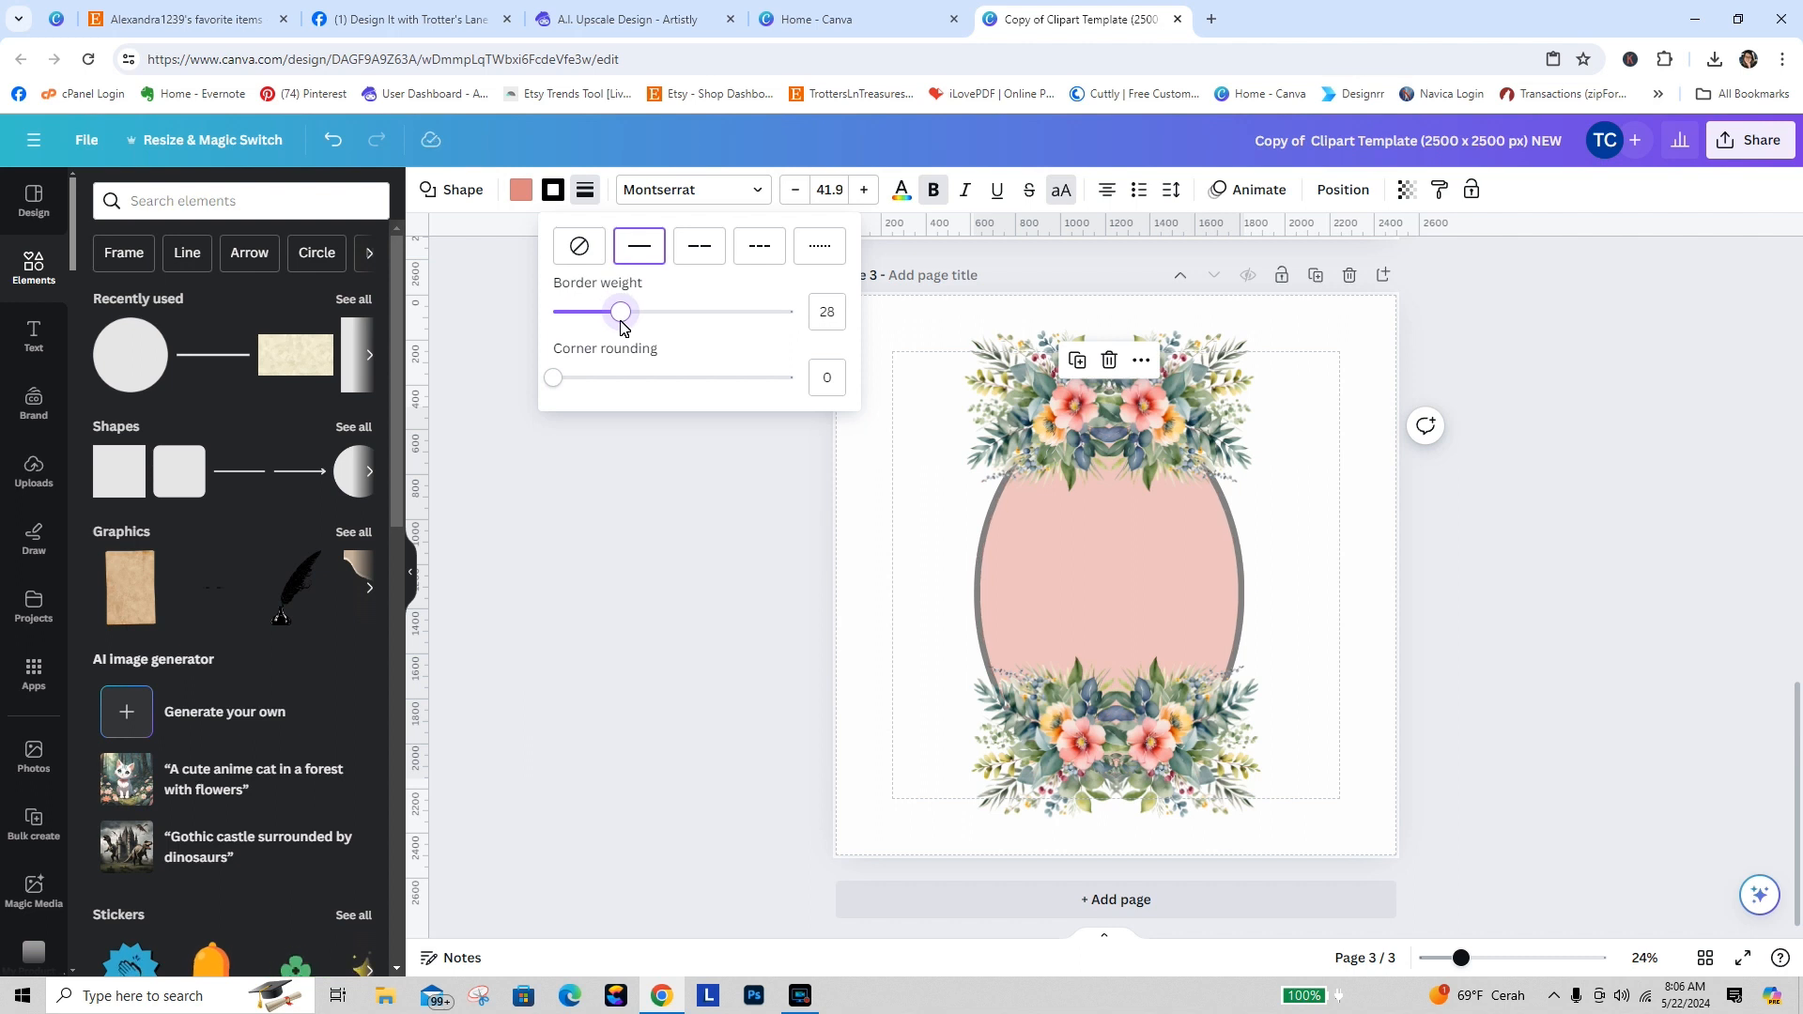
left_click(698, 480)
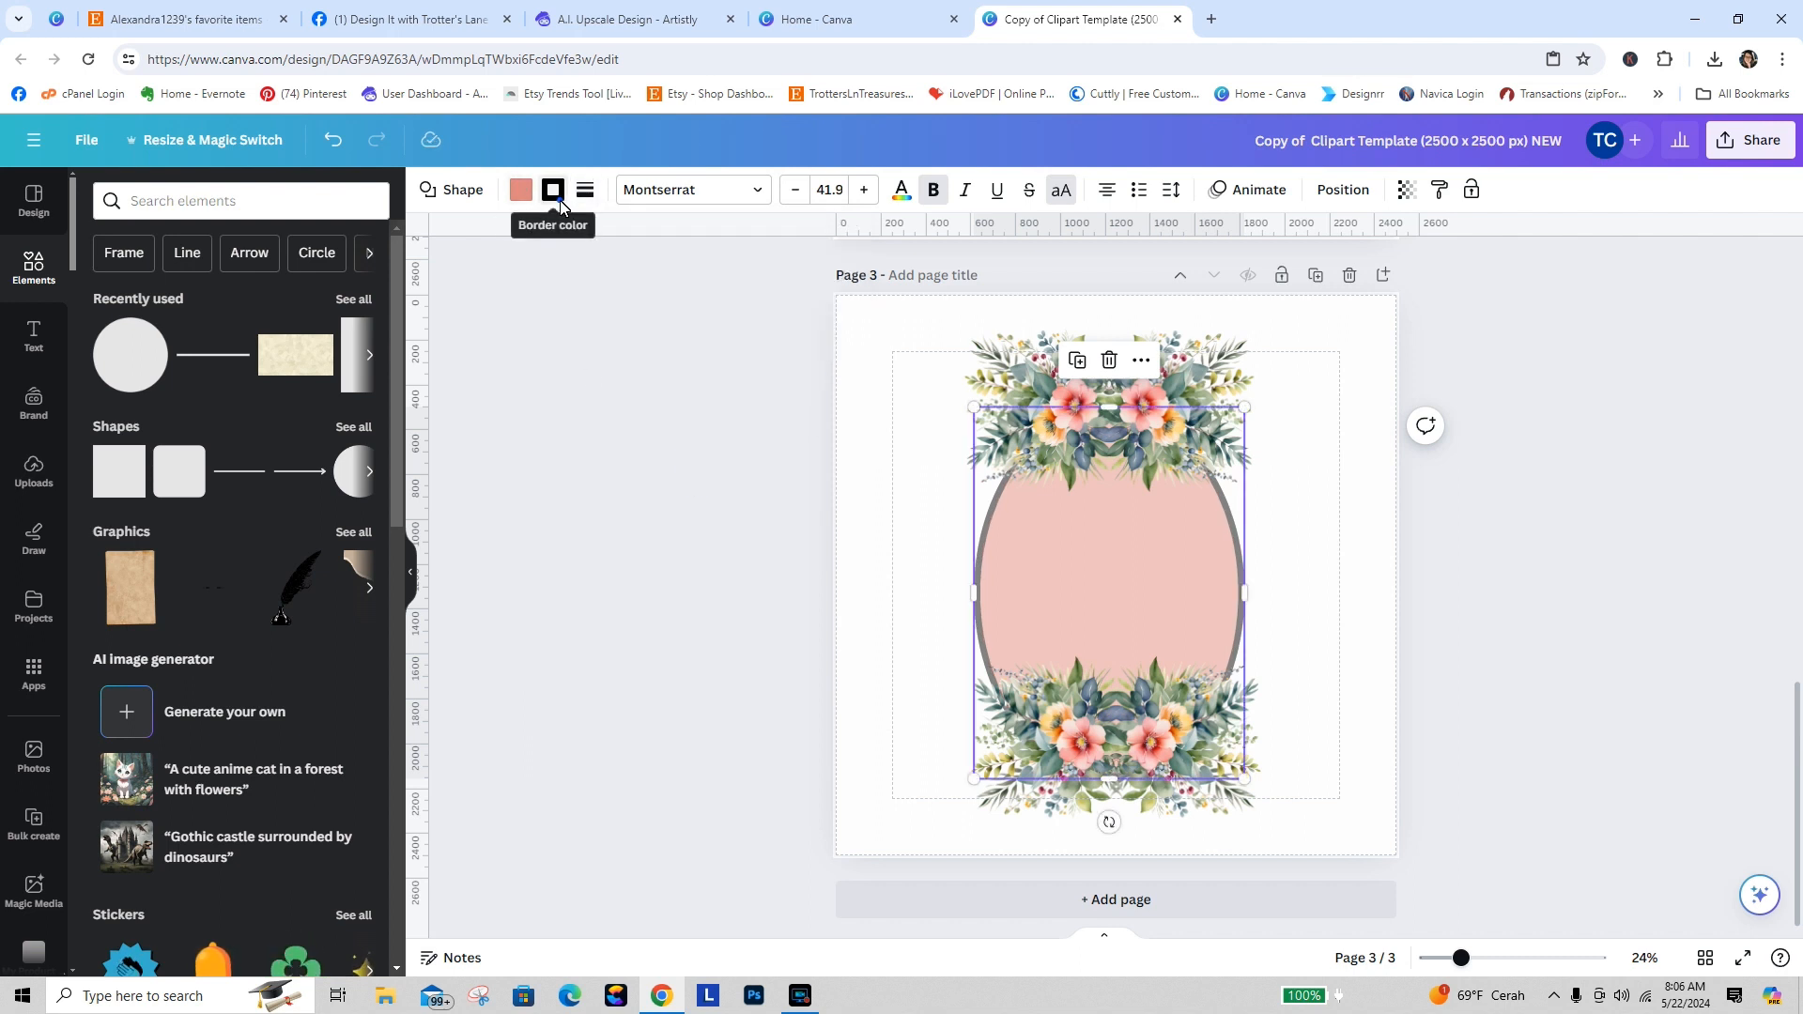
Step: Try the dark teal and dark gray photo colors on the oval's border, and settle on the near-black photo color
left_click(554, 197)
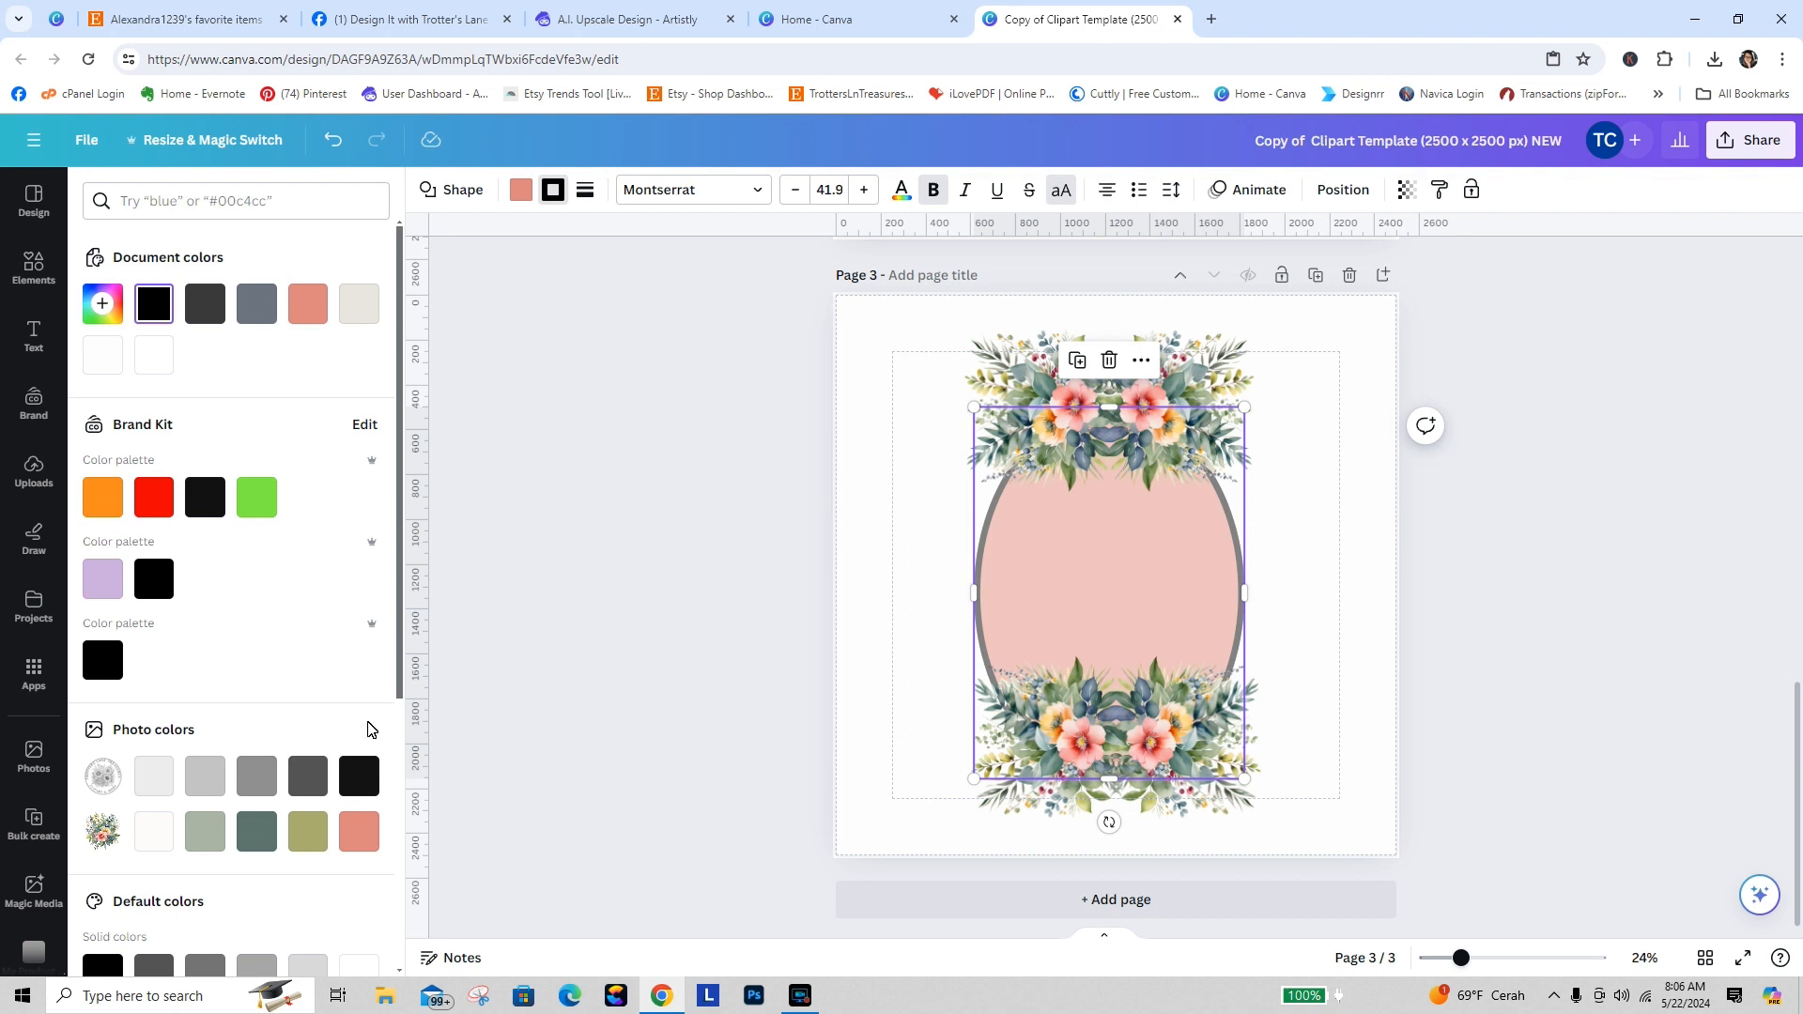
left_click(256, 832)
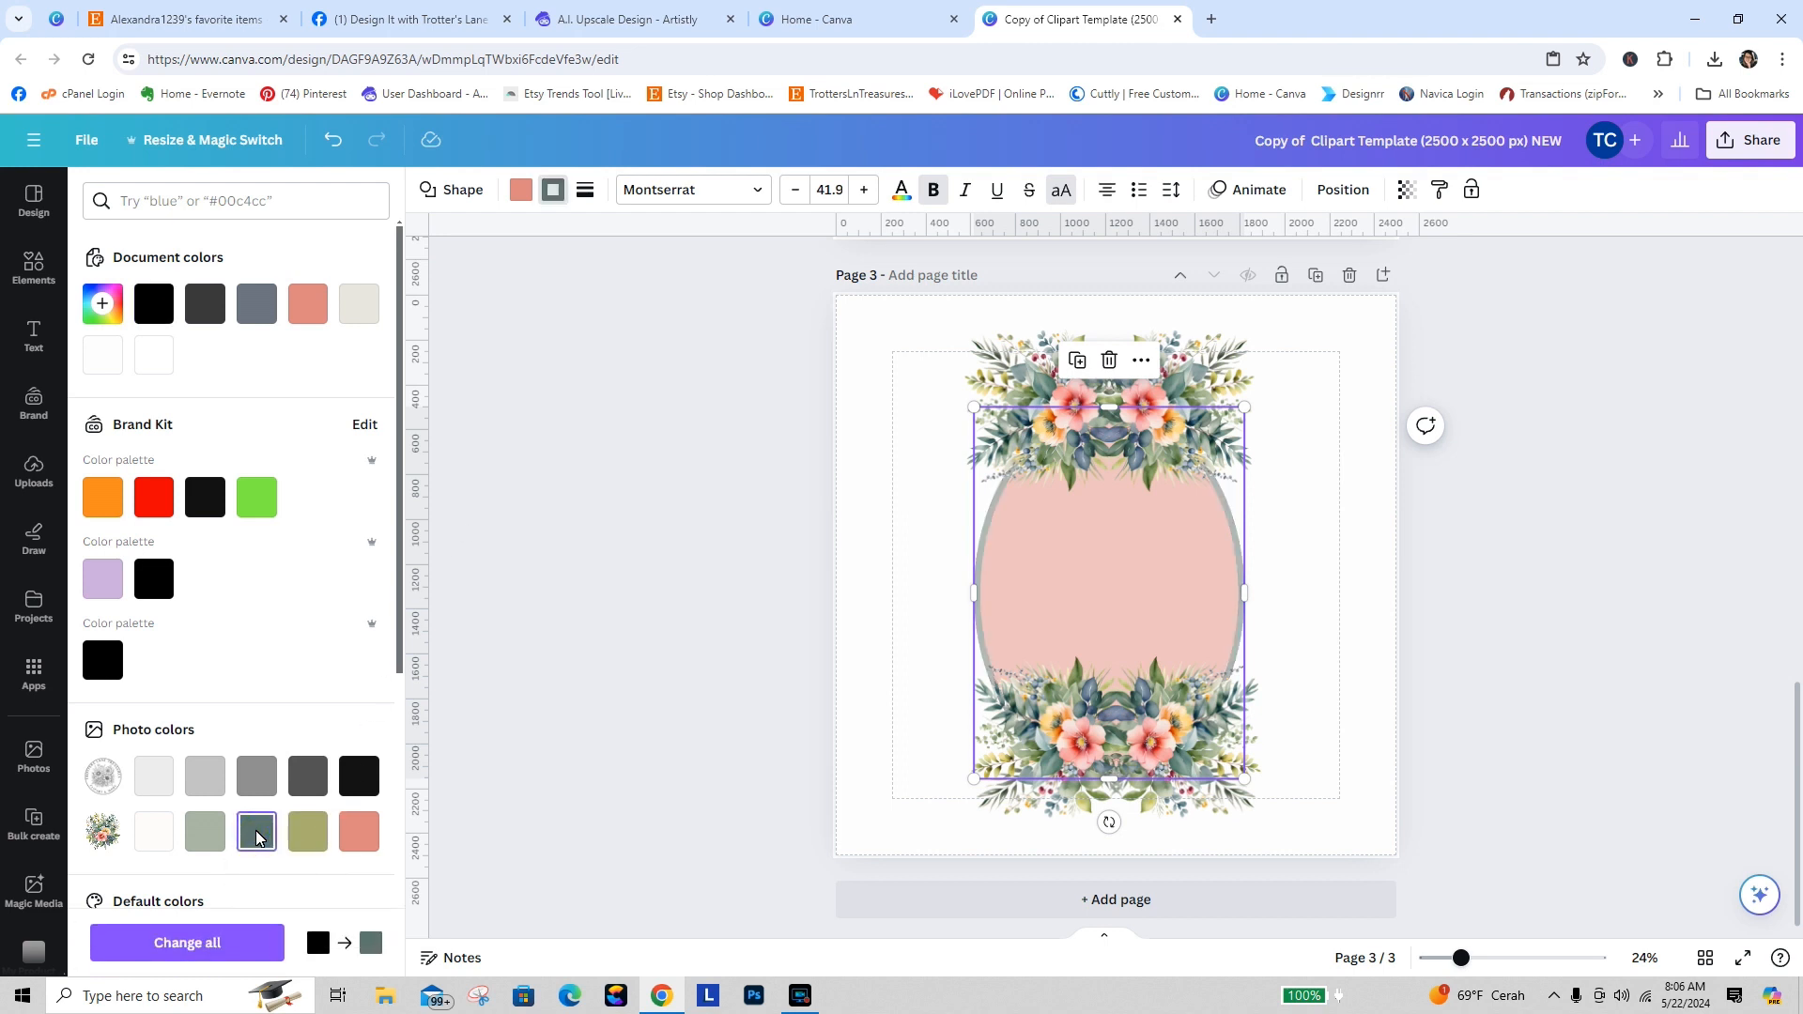
left_click(309, 776)
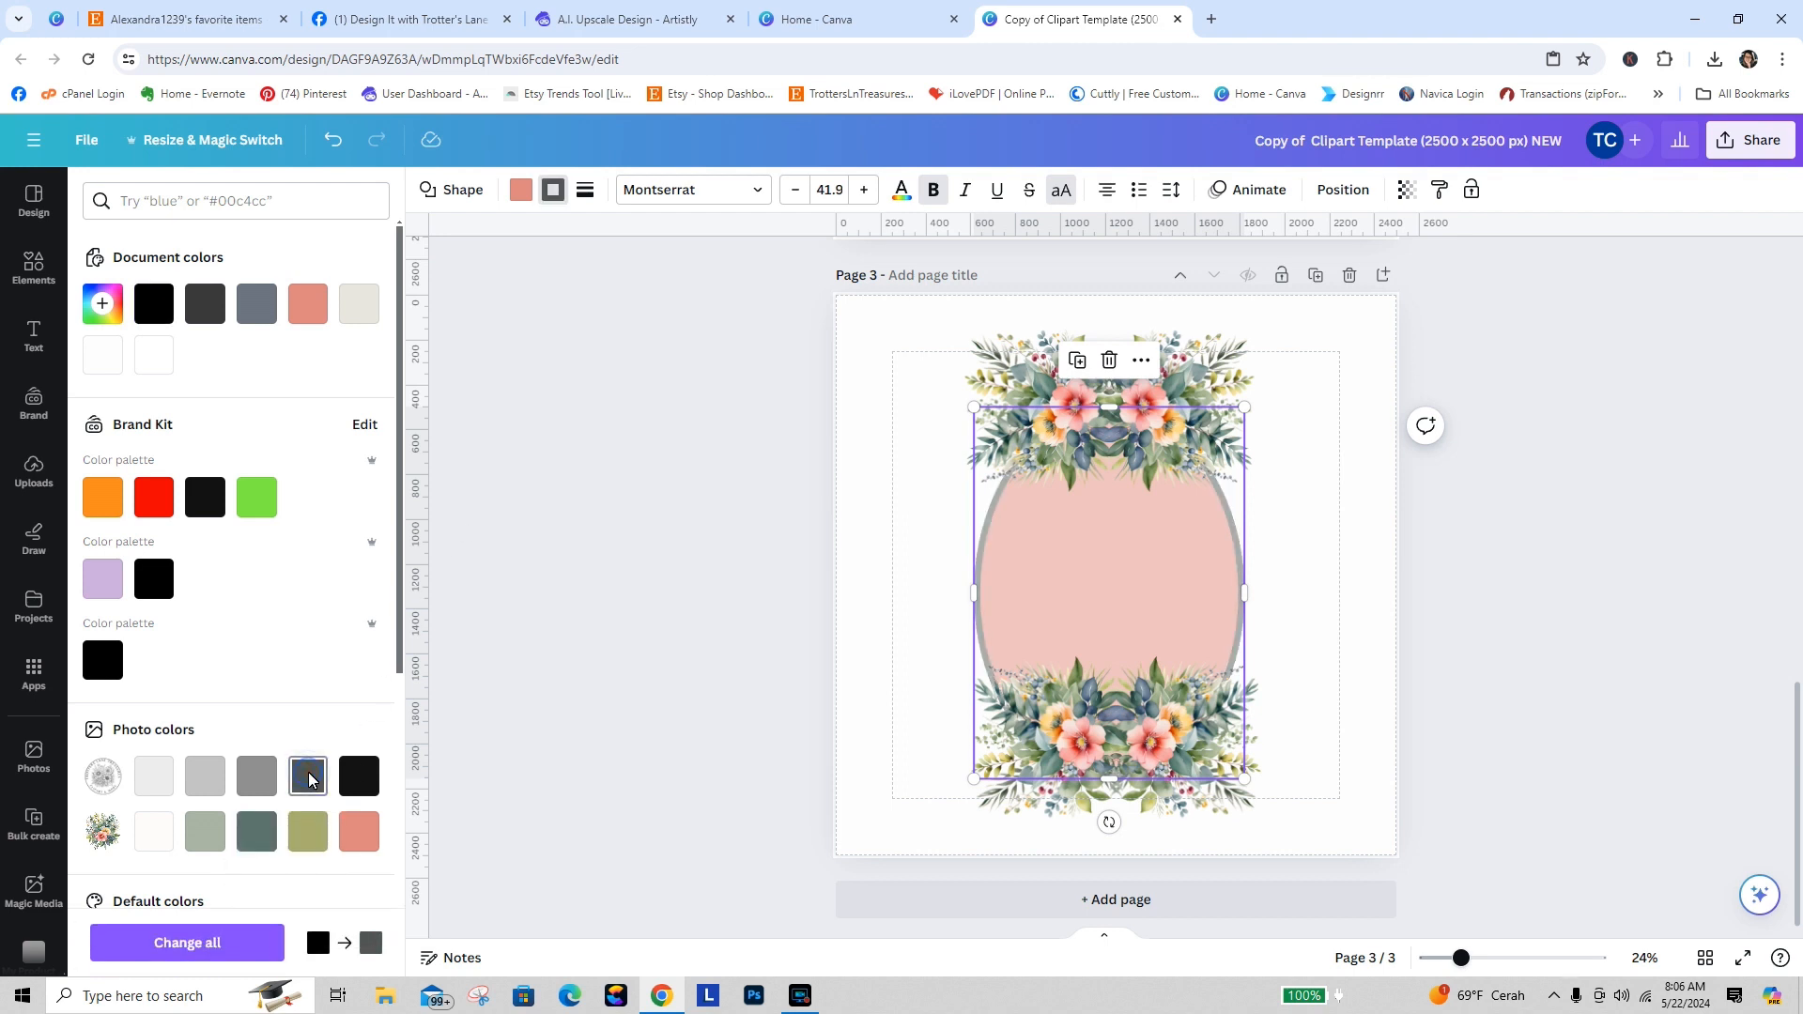
left_click(261, 841)
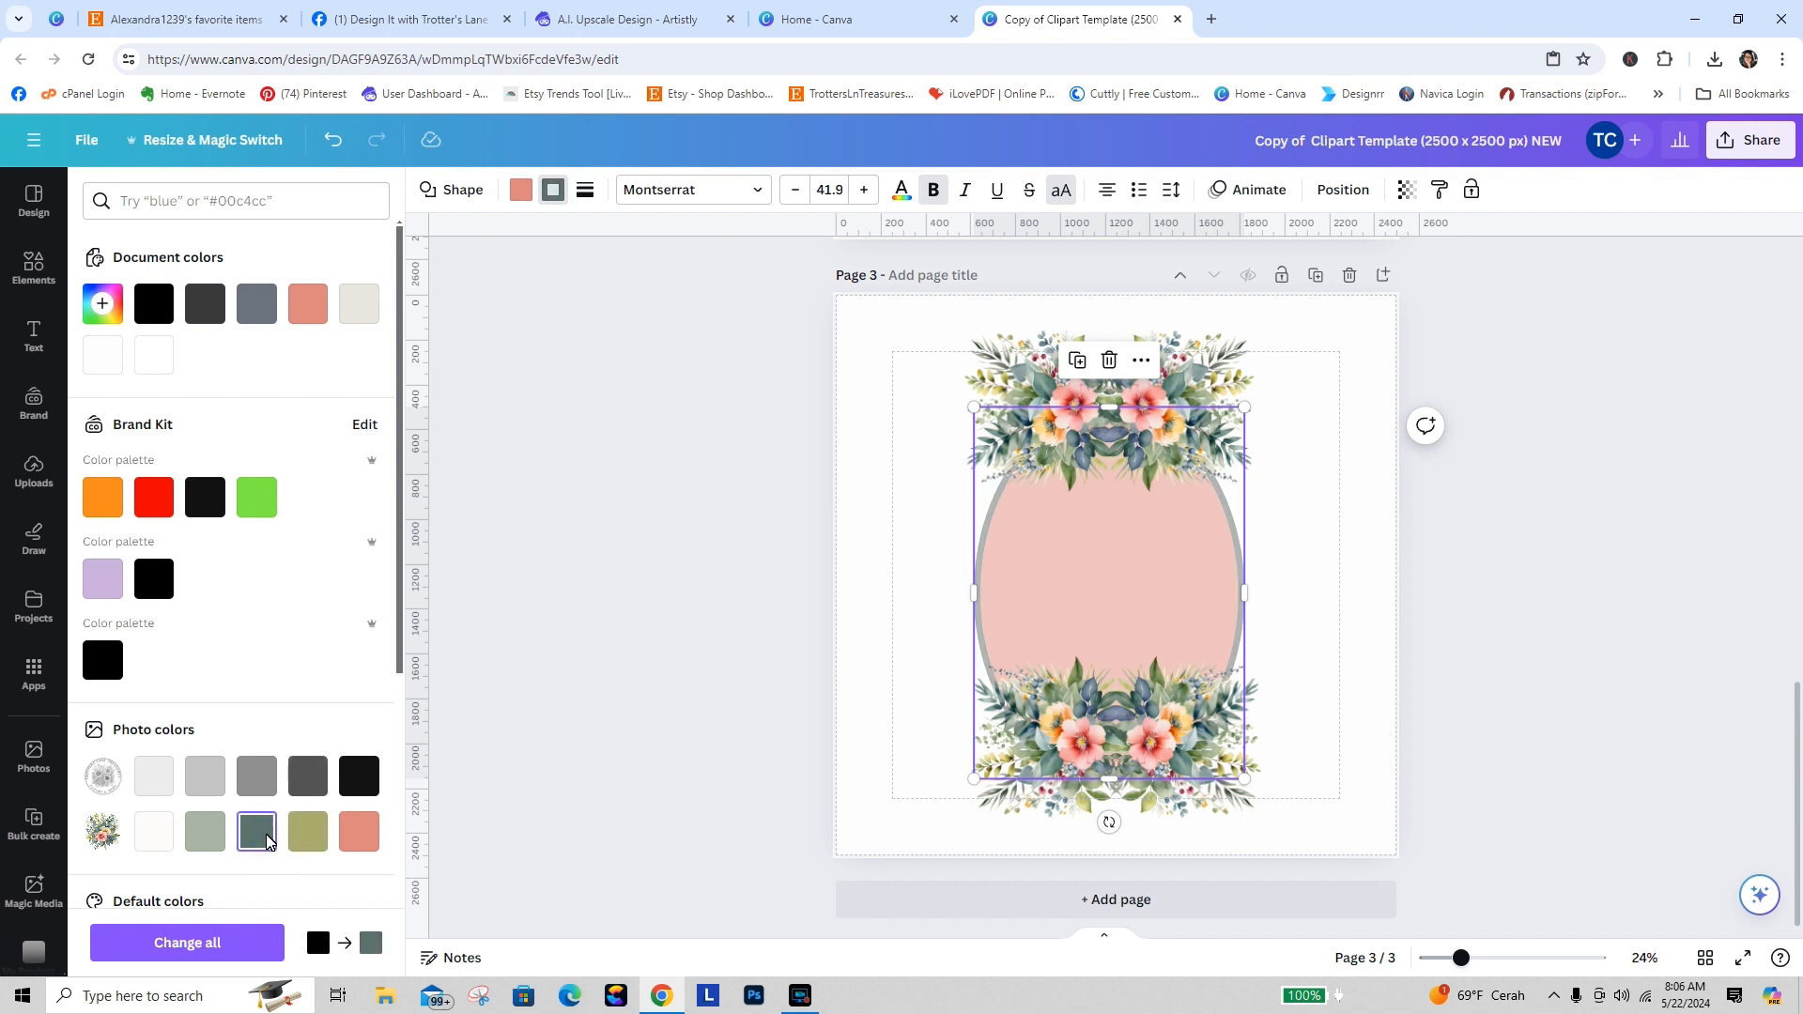
left_click(359, 778)
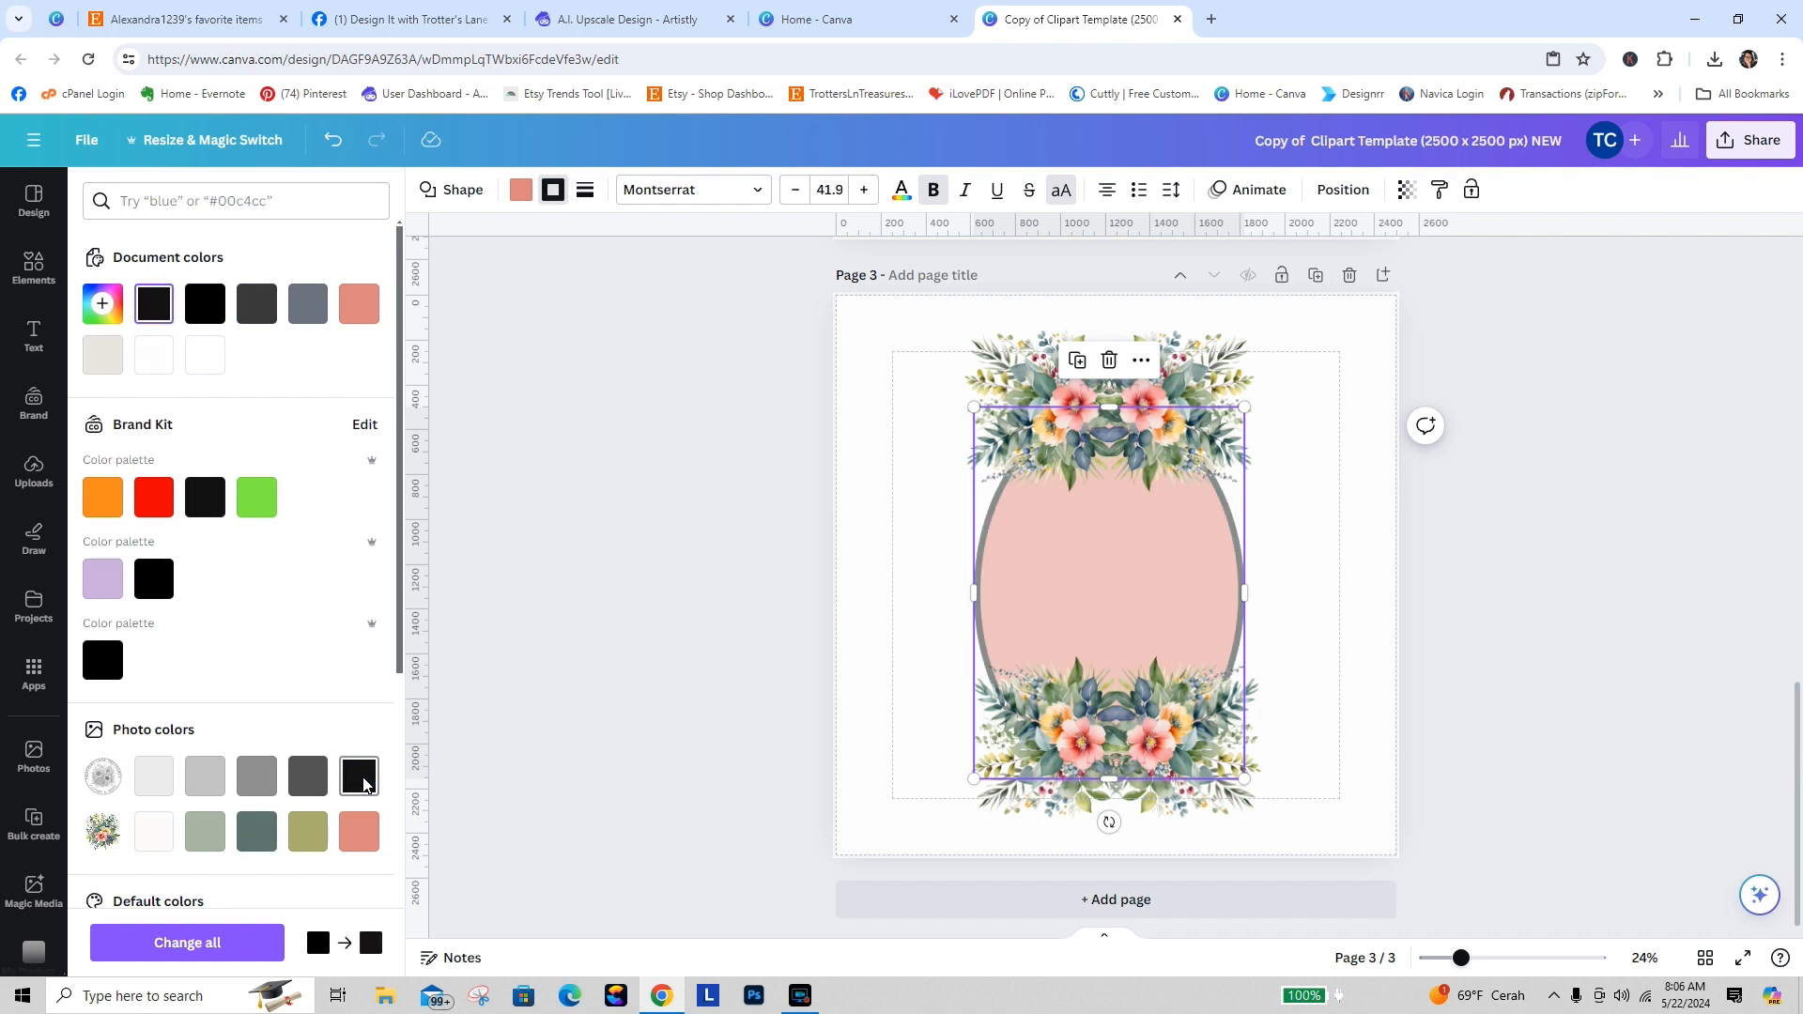
left_click(911, 627)
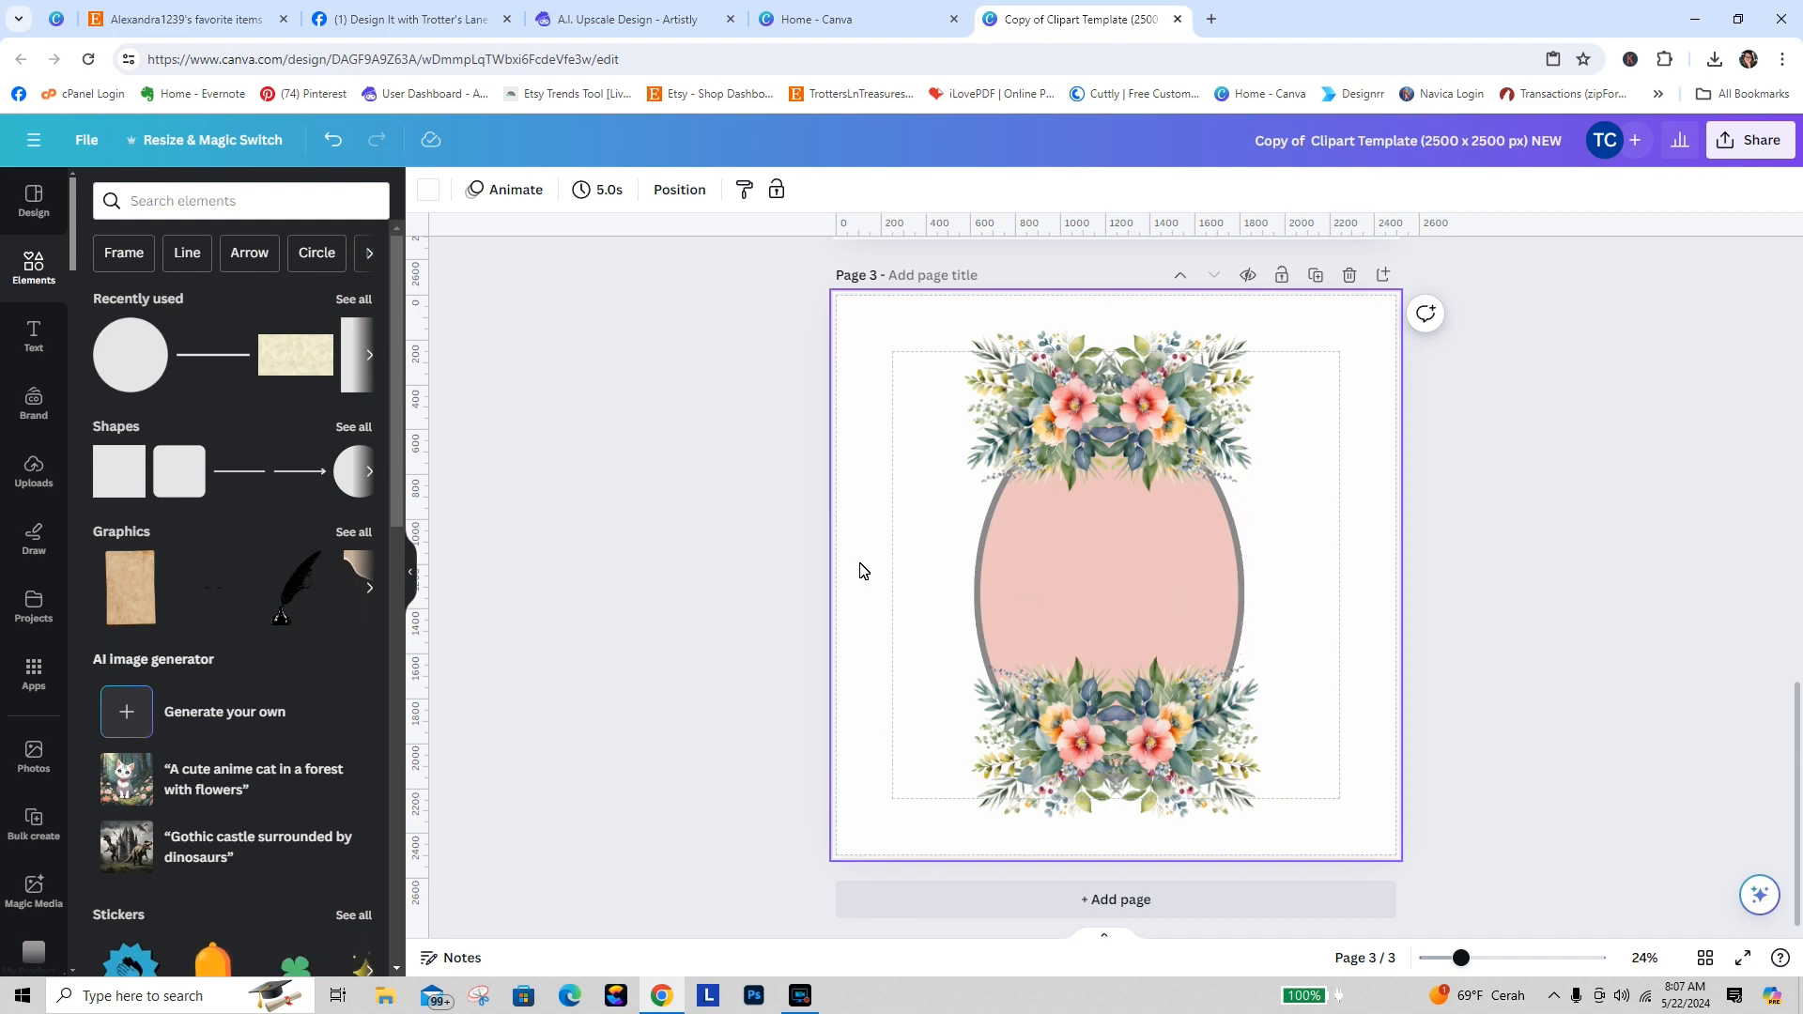
Step: Duplicate page 3 with the finished oval and bouquet design, and go to the copy
left_click(1316, 274)
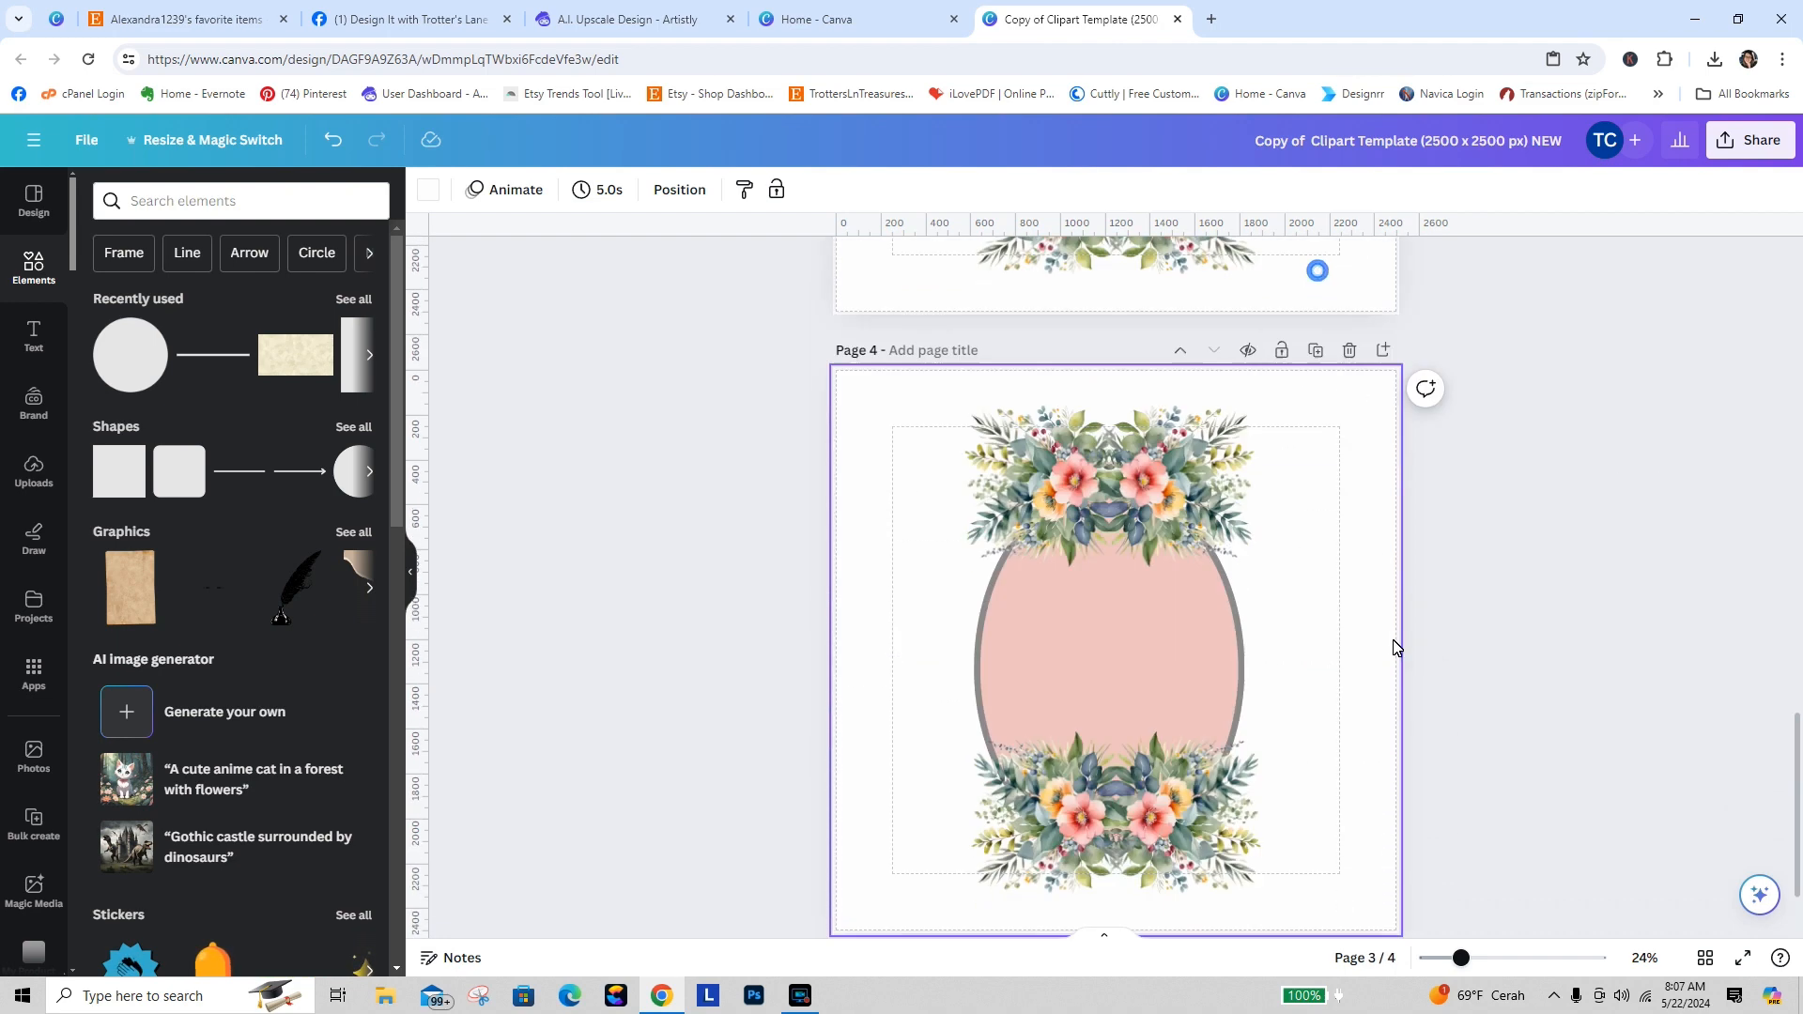
left_click(651, 409)
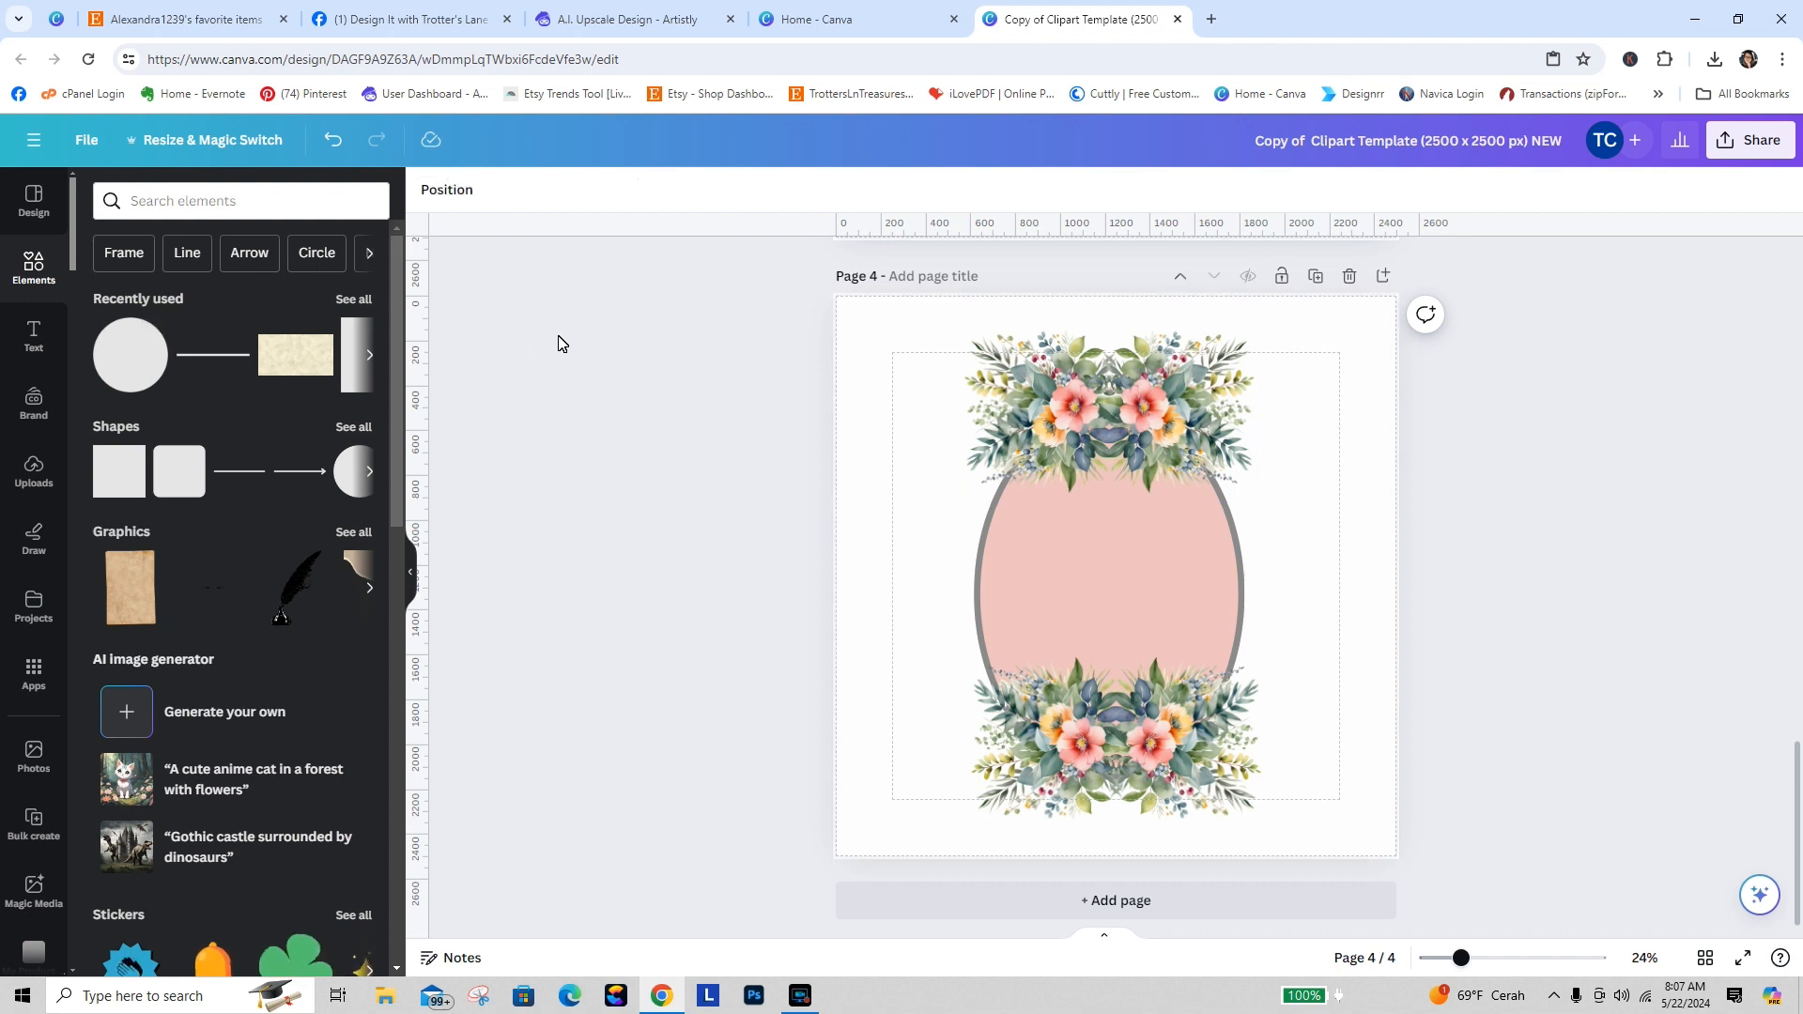
left_click(899, 472)
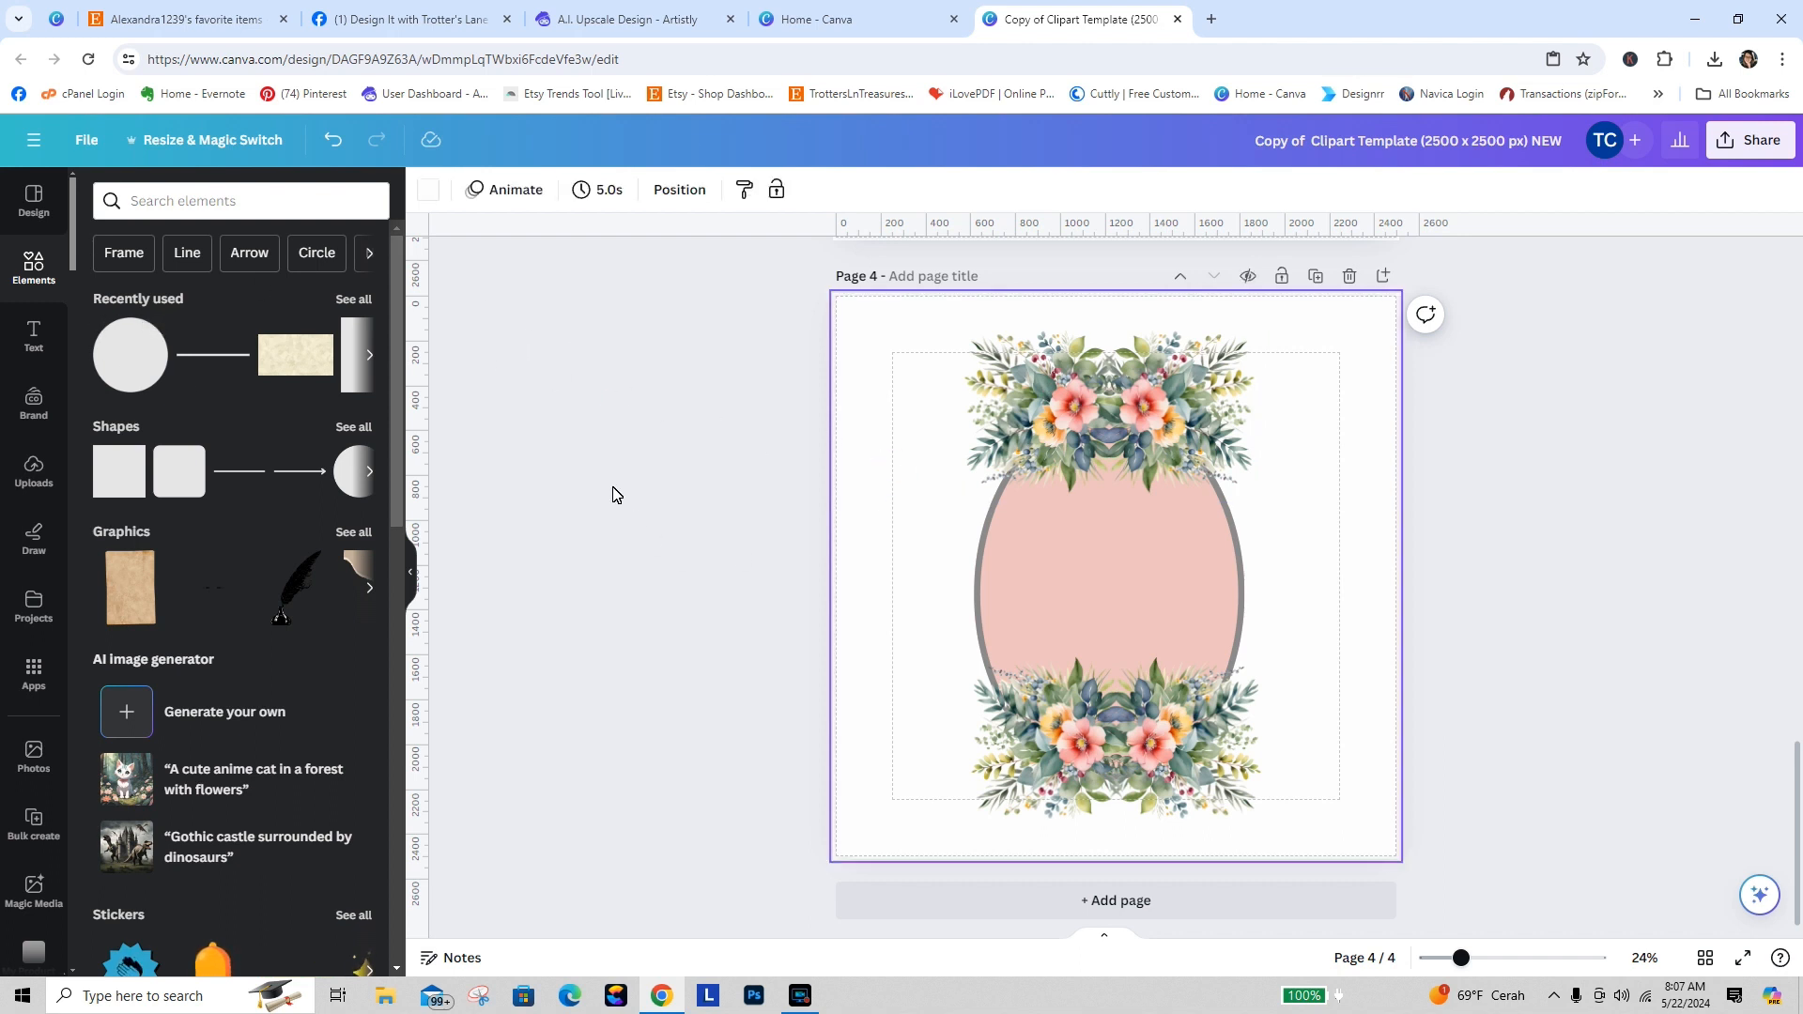
Step: Apply the warm Latte filter to the left bouquet of the upper group on page 4
left_click(999, 494)
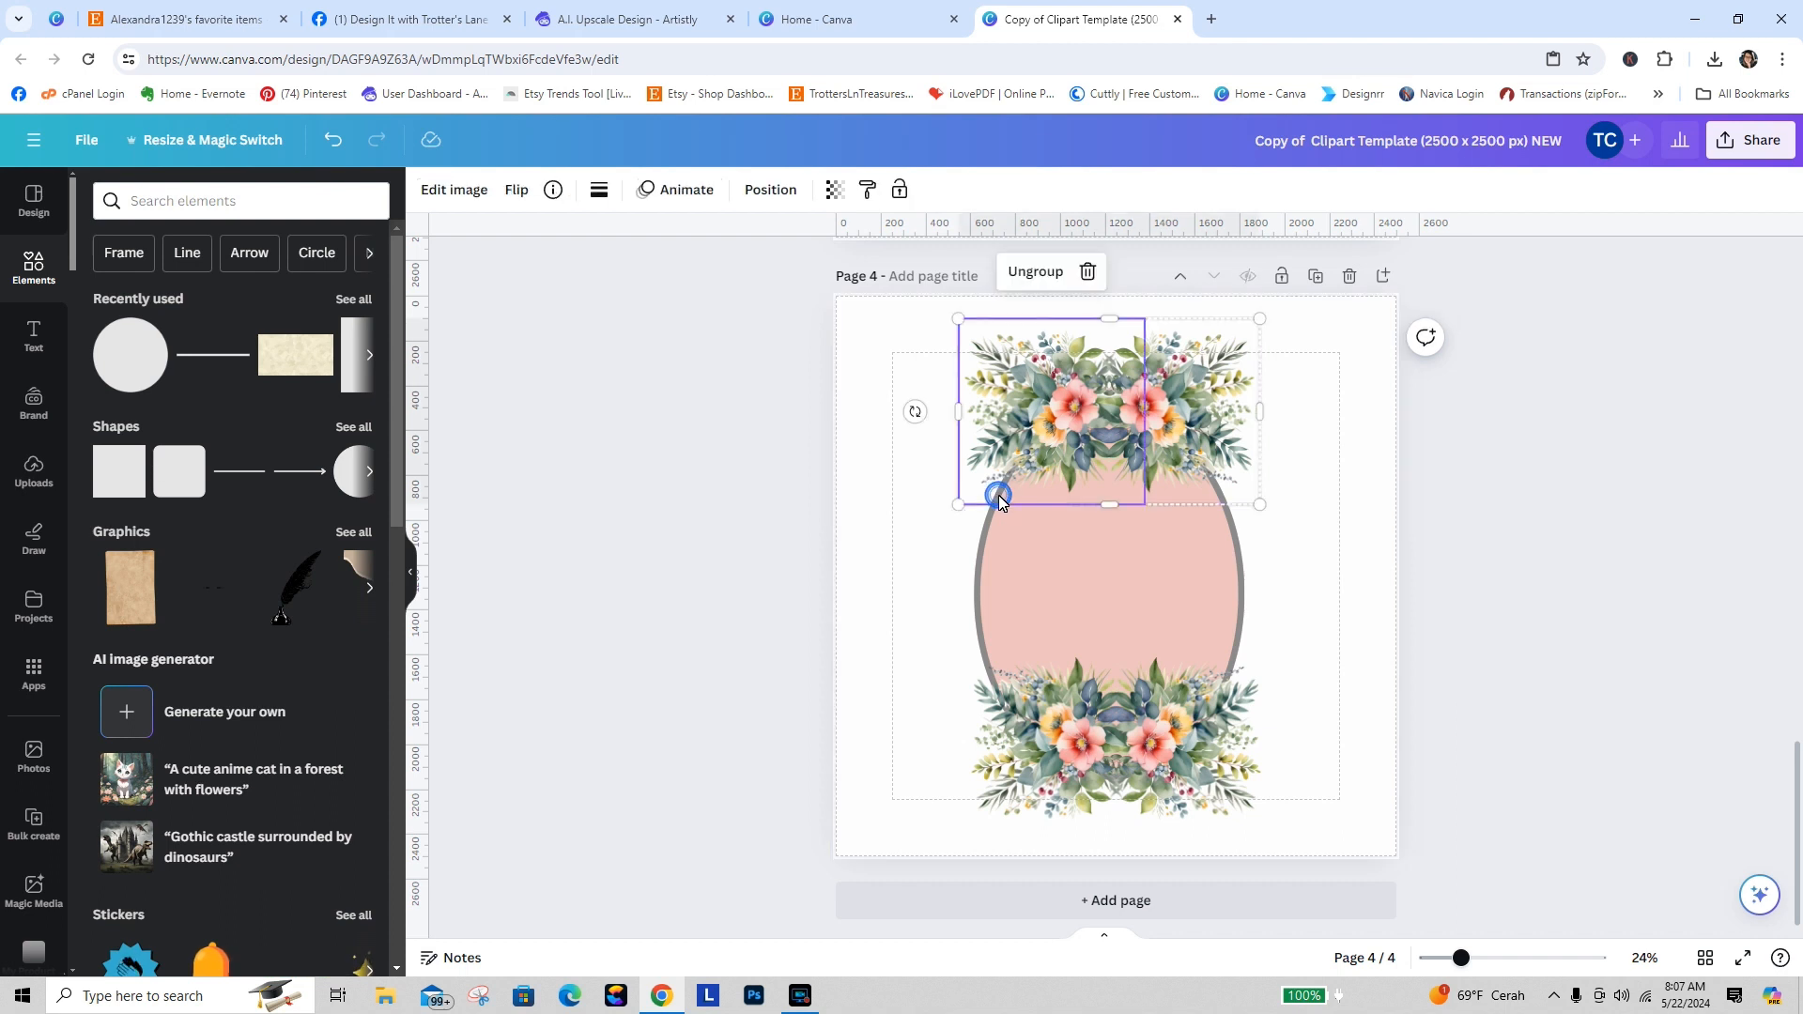
left_click(448, 194)
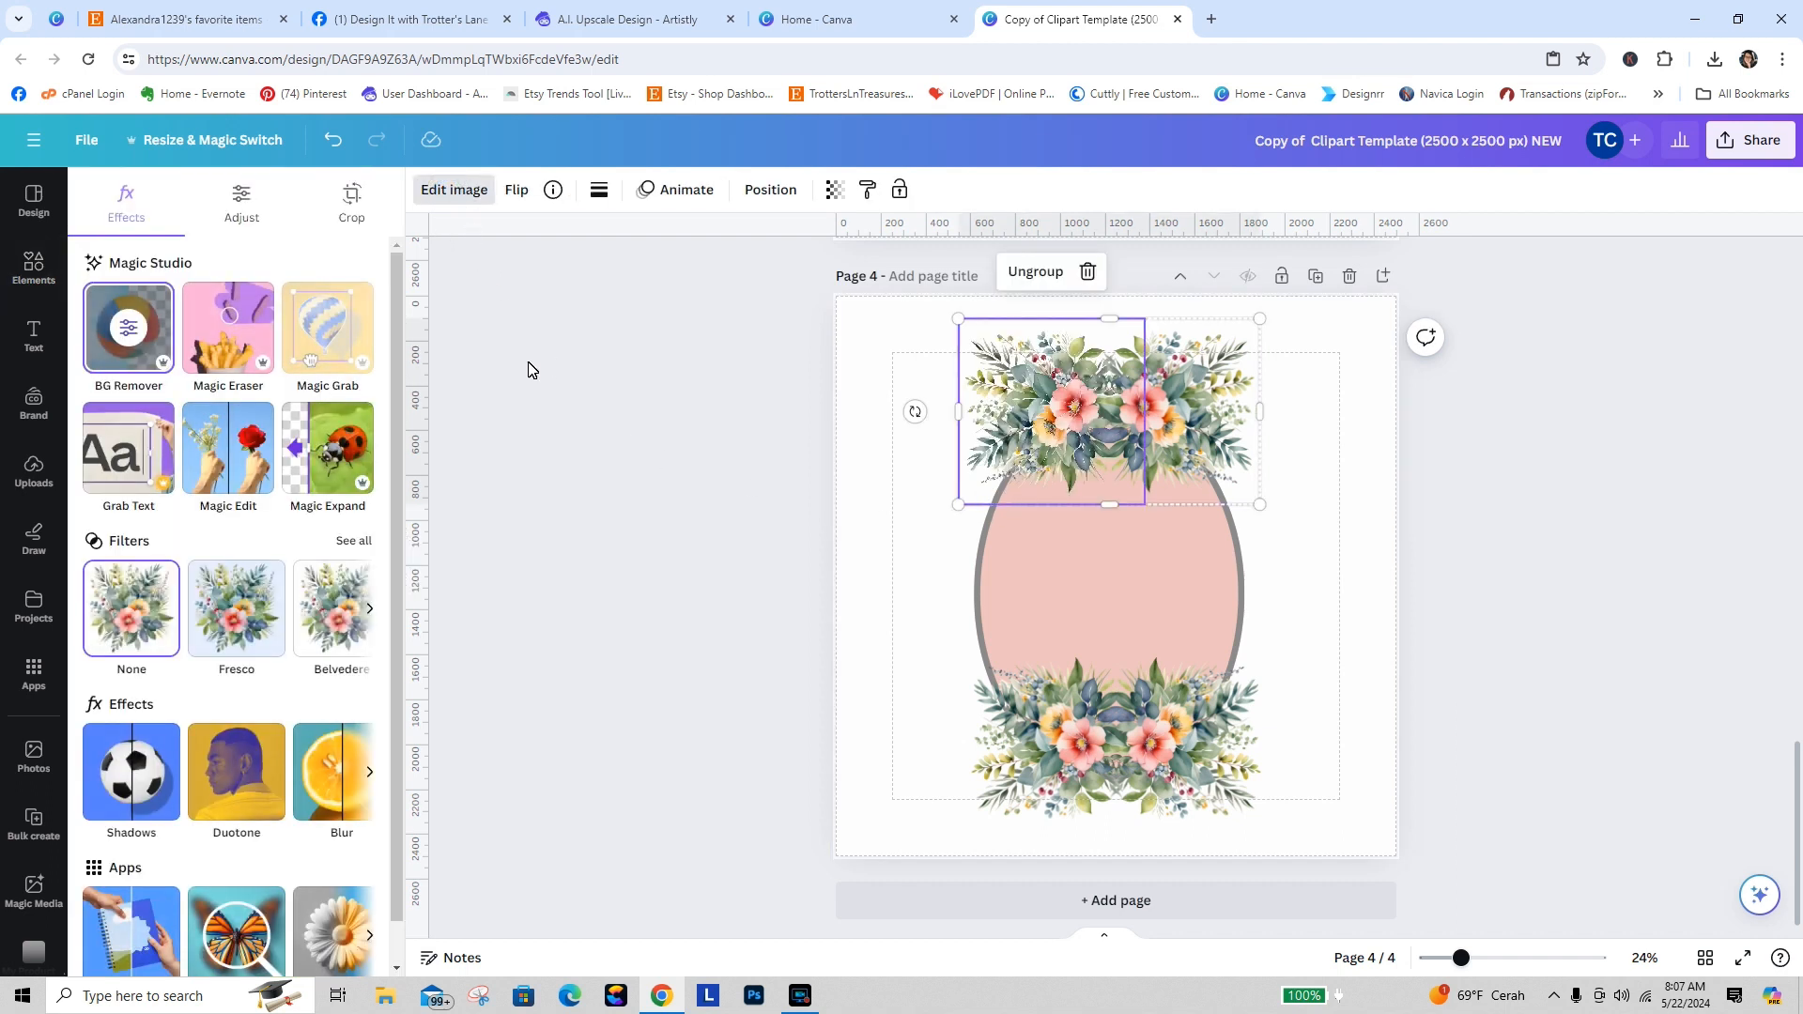
left_click(355, 542)
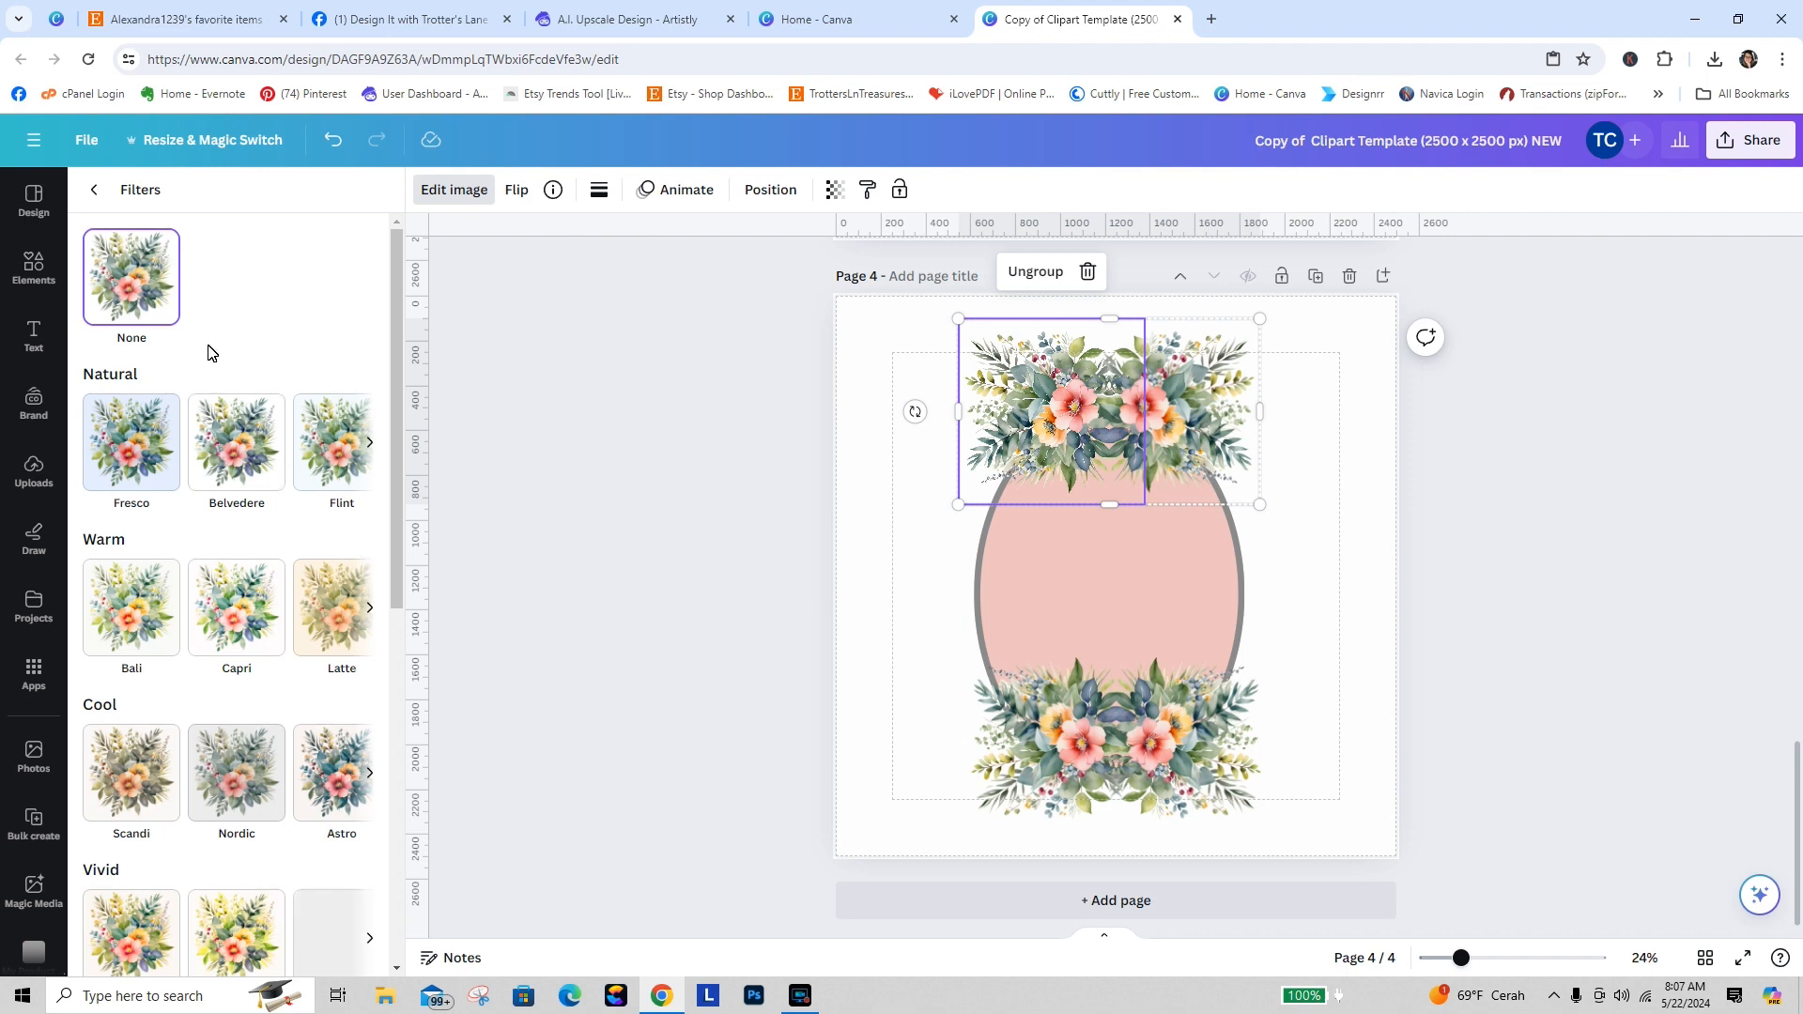
left_click(94, 190)
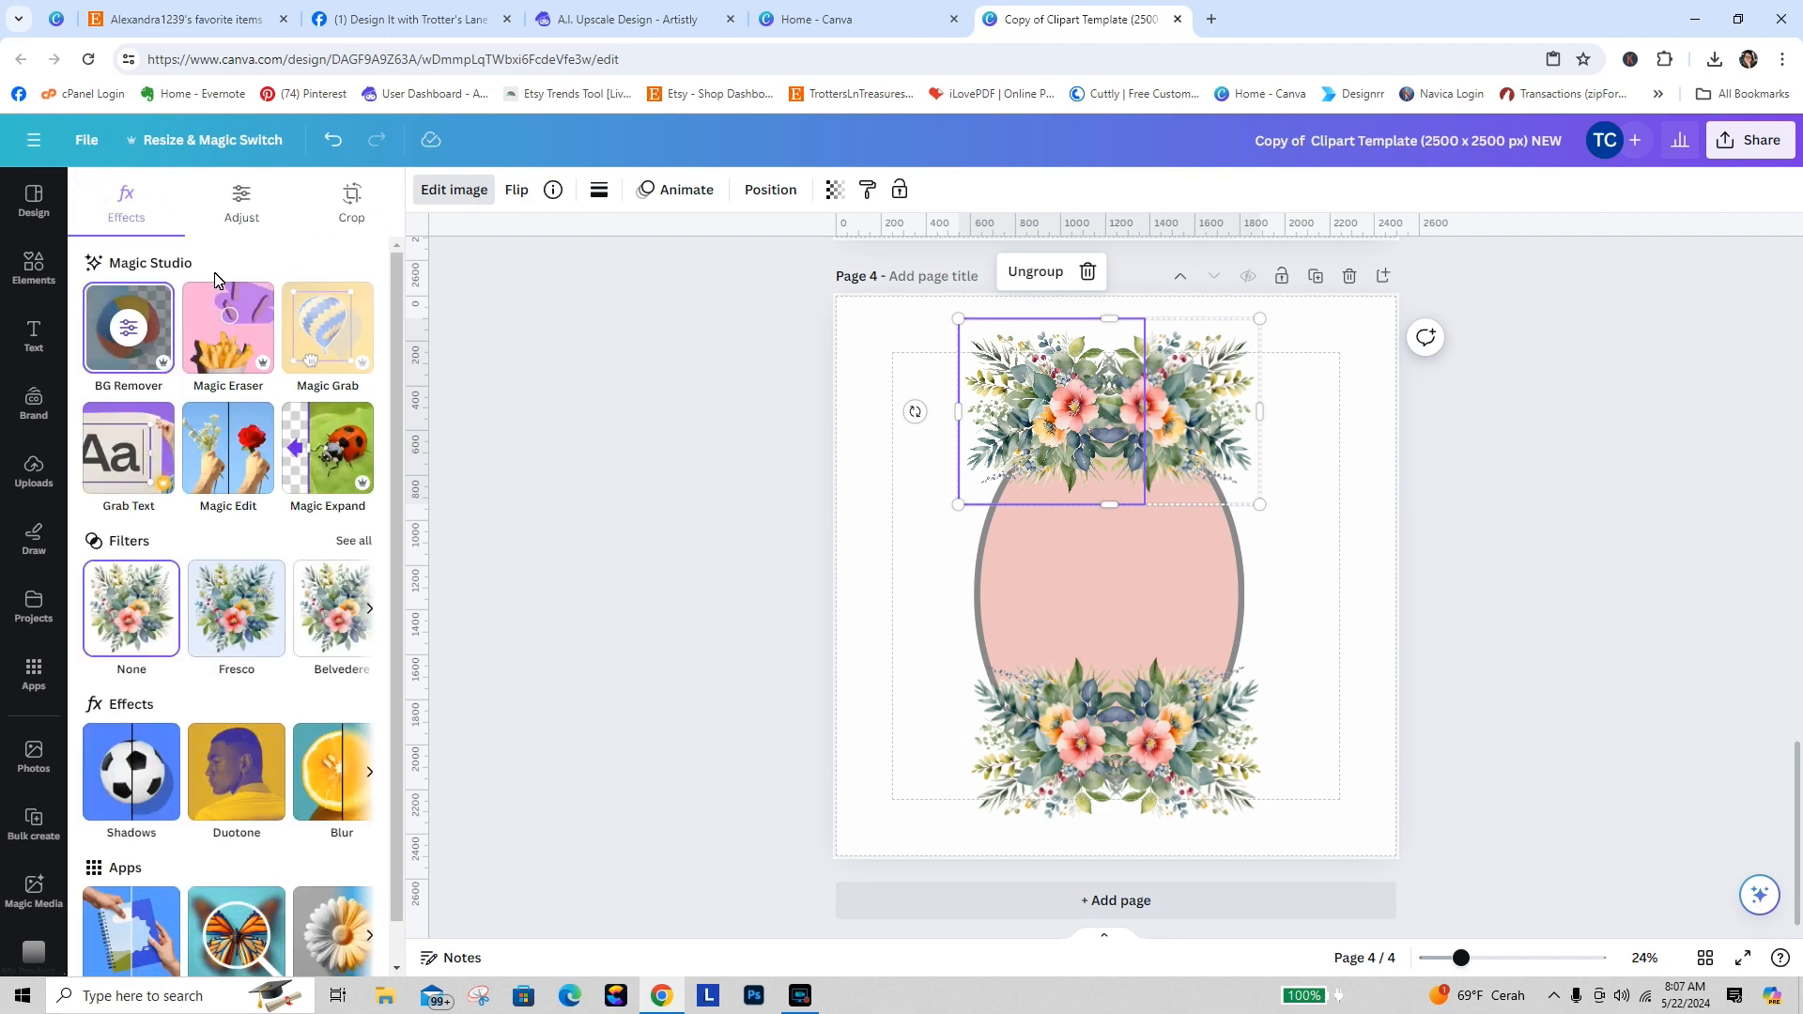
left_click(357, 542)
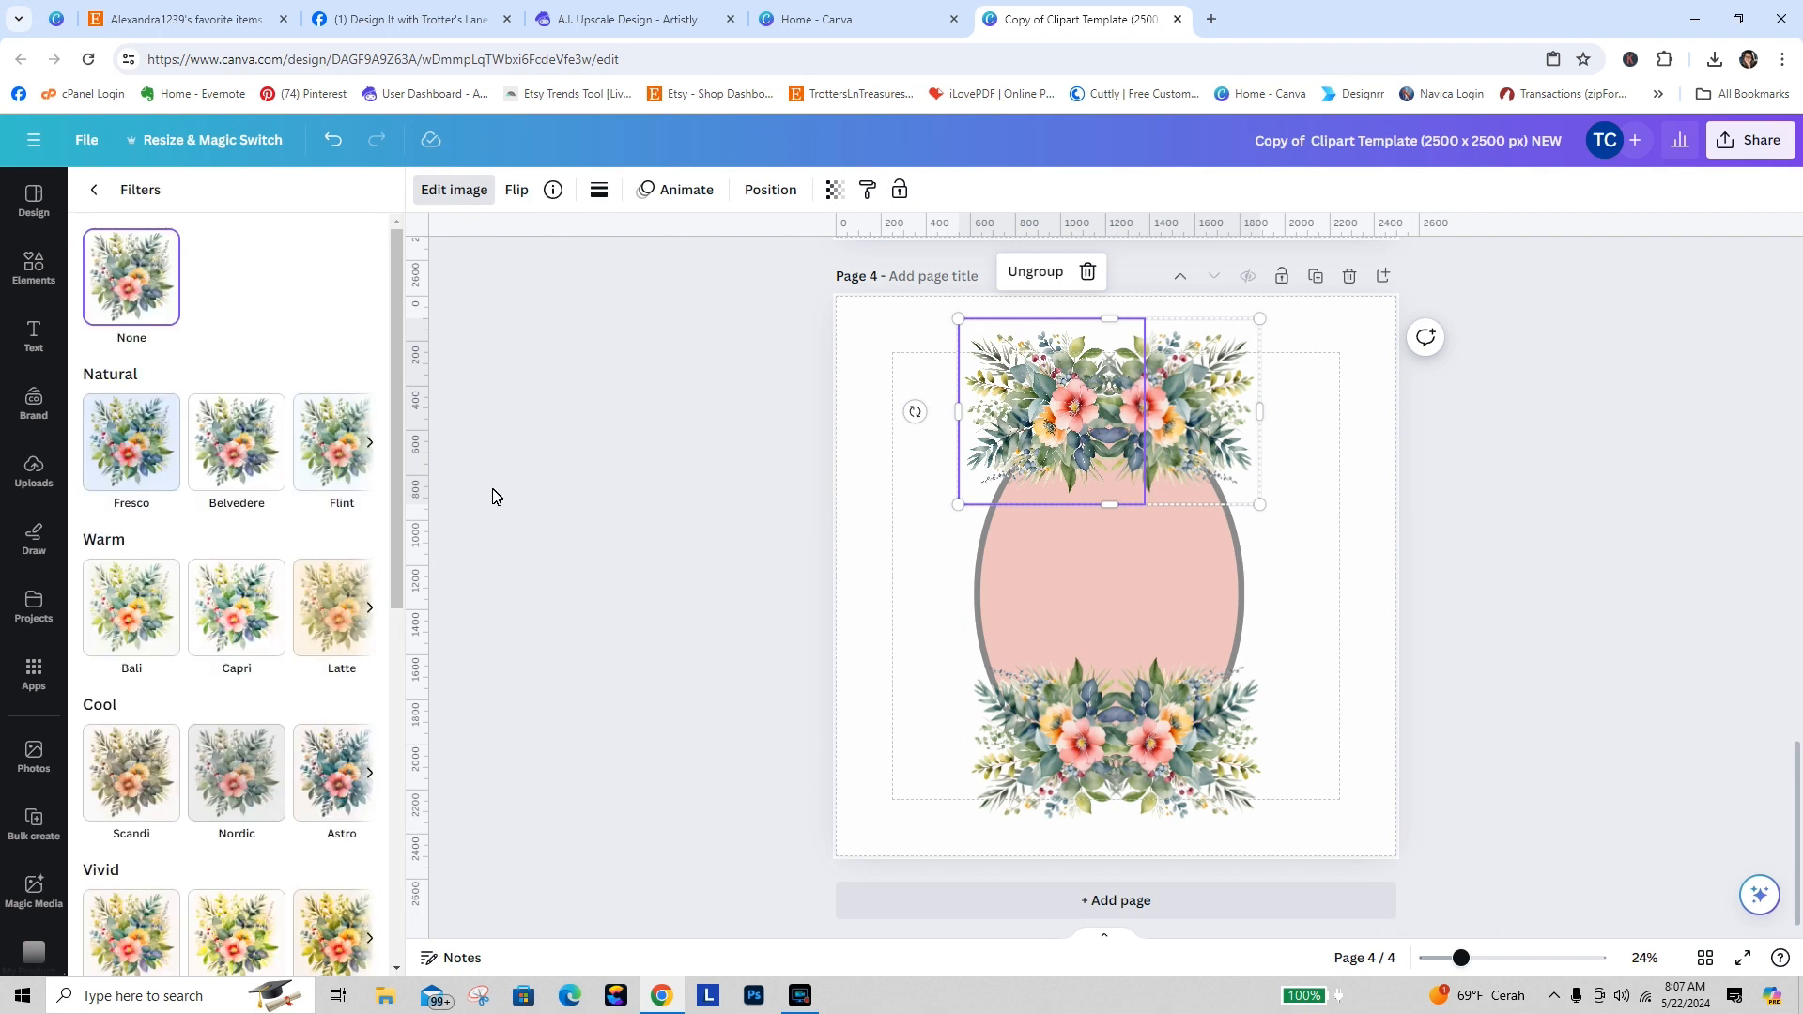
left_click(340, 607)
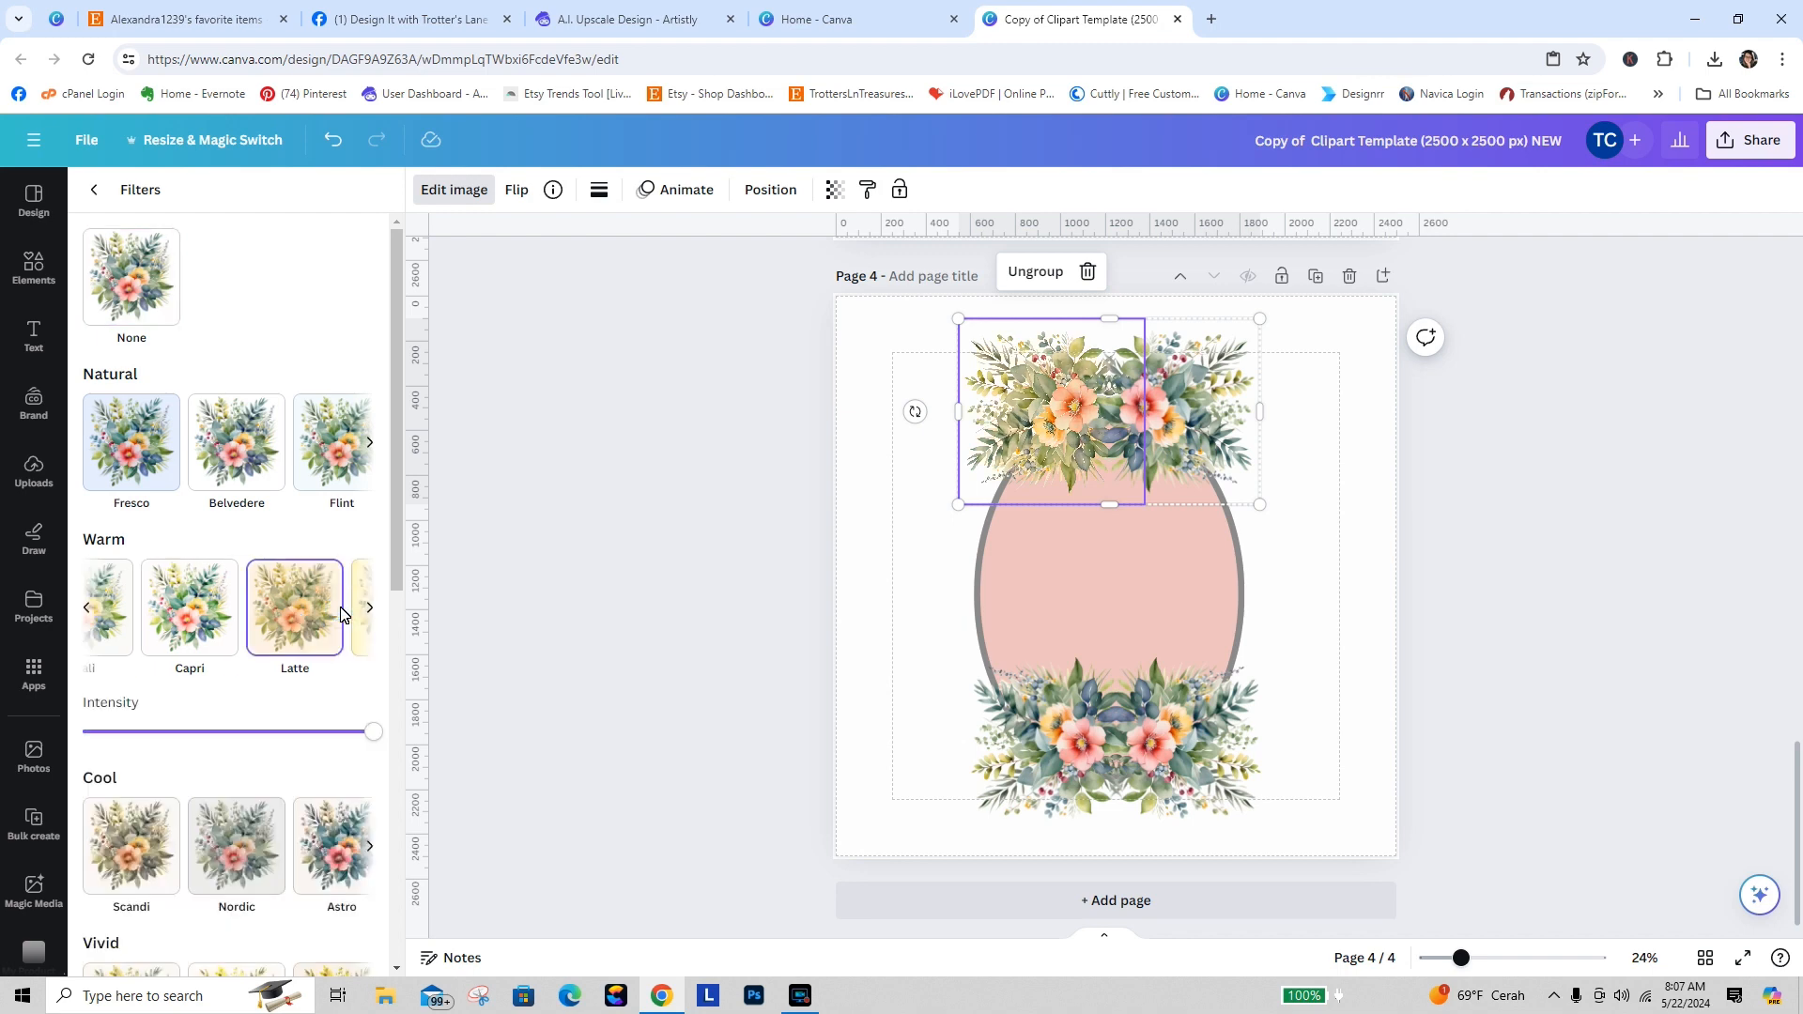
Step: Apply the warm Latte filter to the upper group's right bouquet and to both bouquets of the lower group on page 4
left_click(1186, 420)
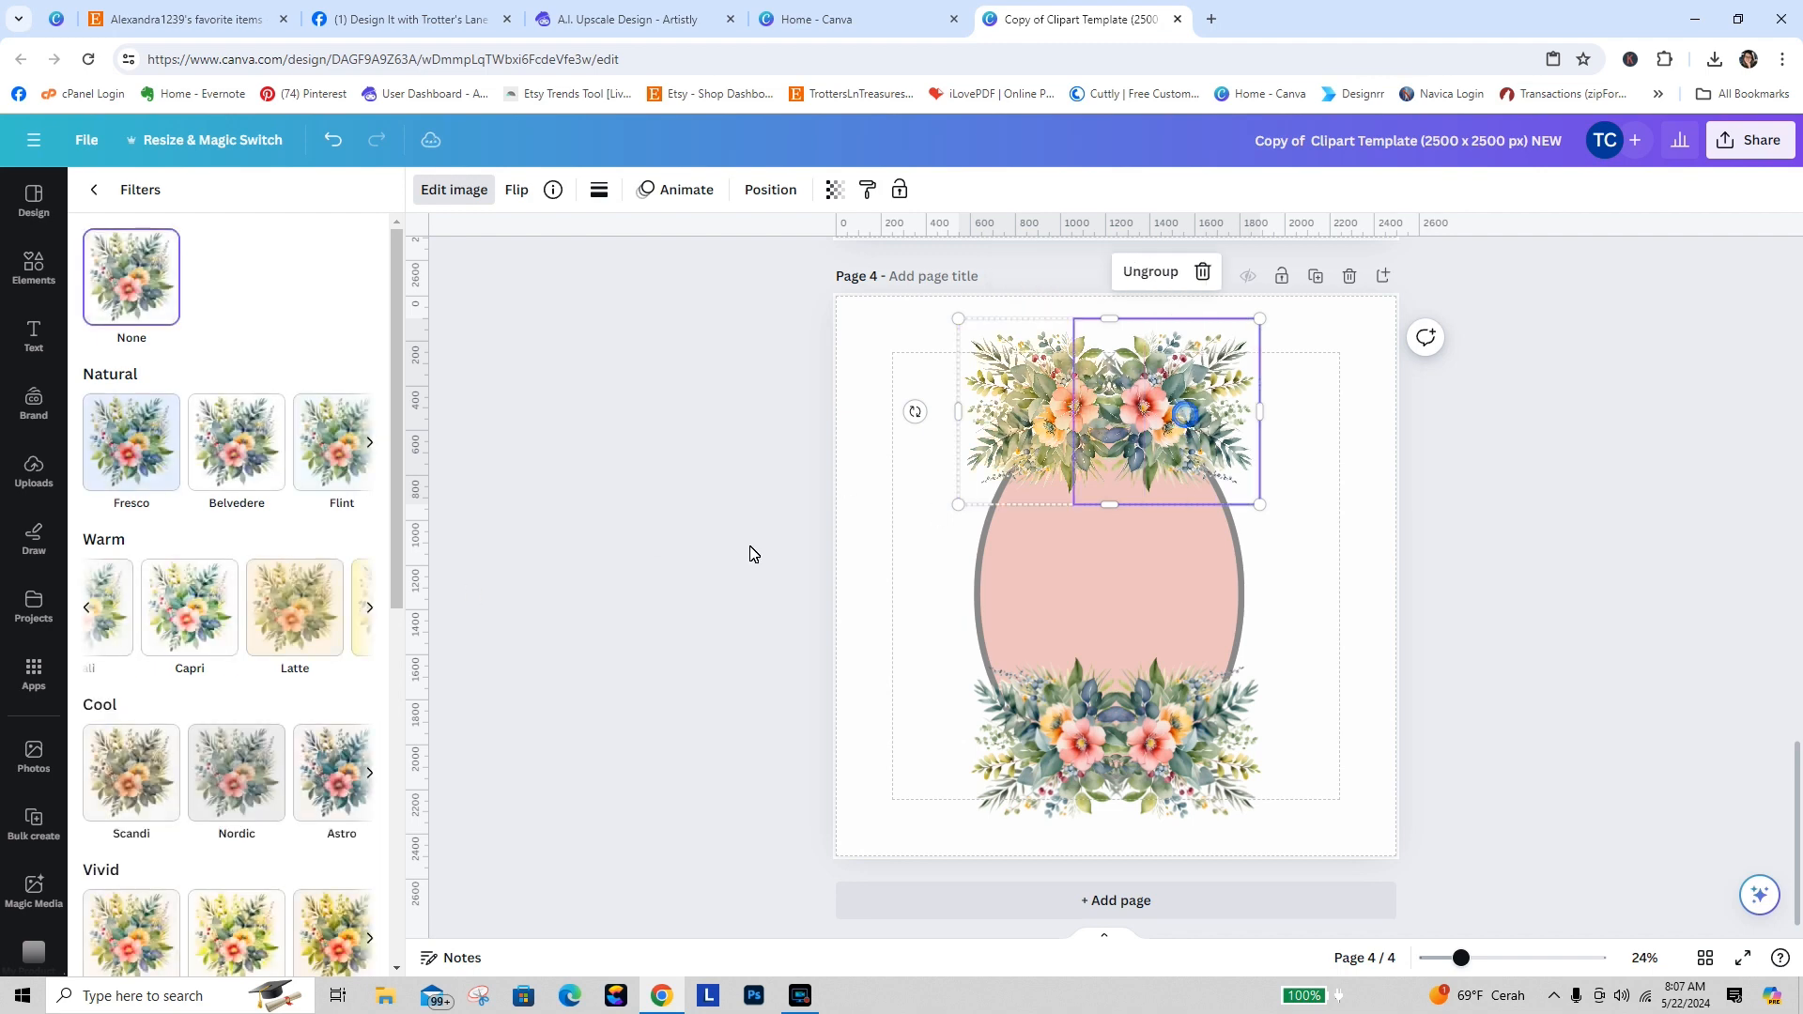
left_click(310, 627)
left_click(1049, 698)
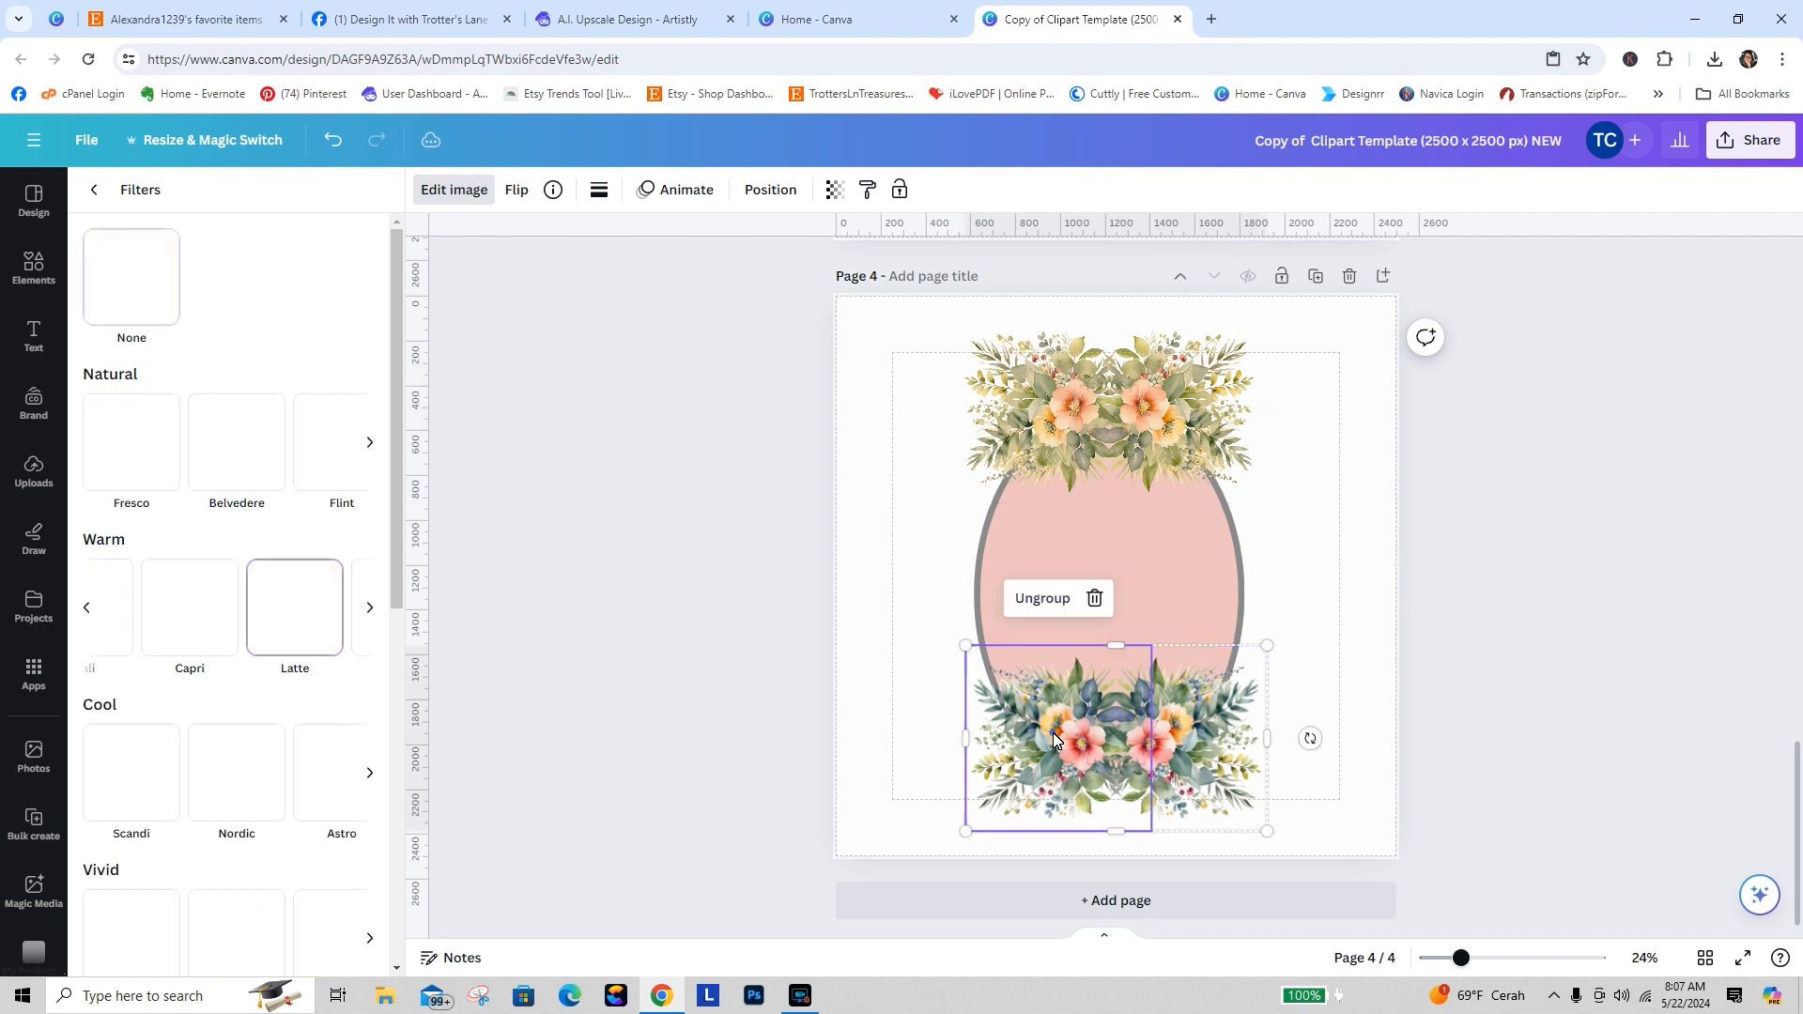
left_click(294, 607)
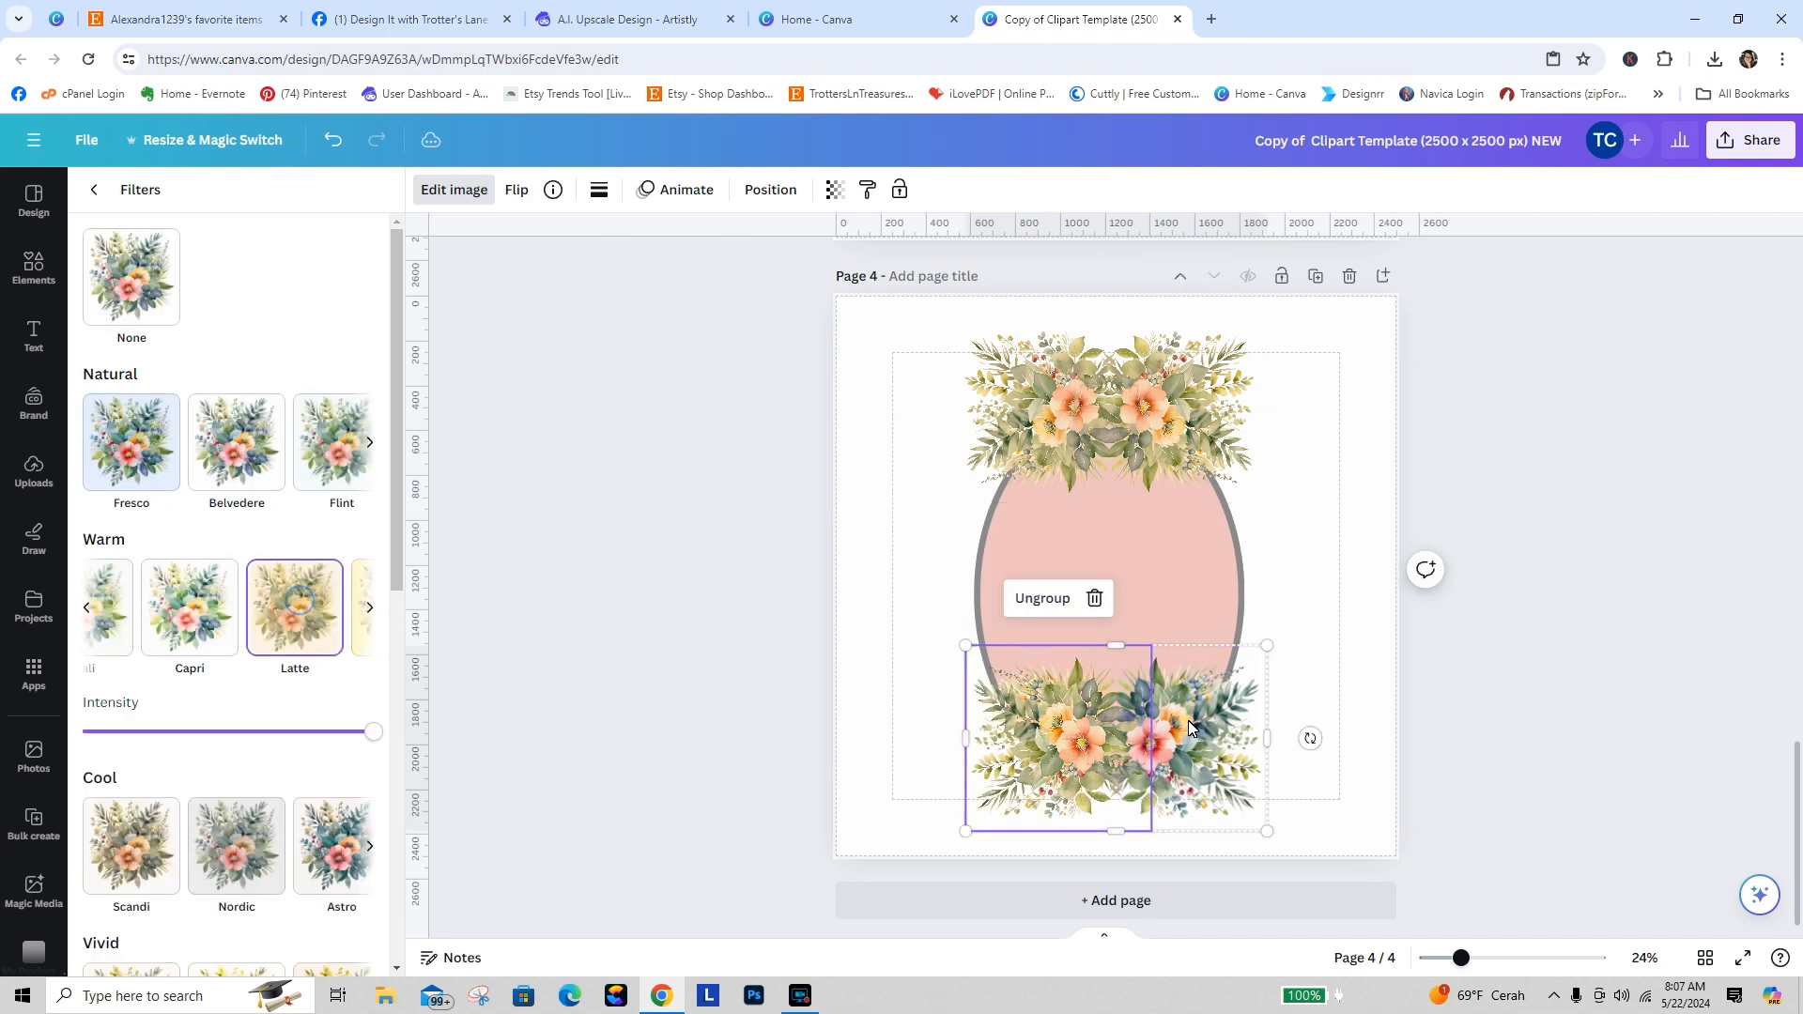
left_click(1248, 735)
left_click(301, 616)
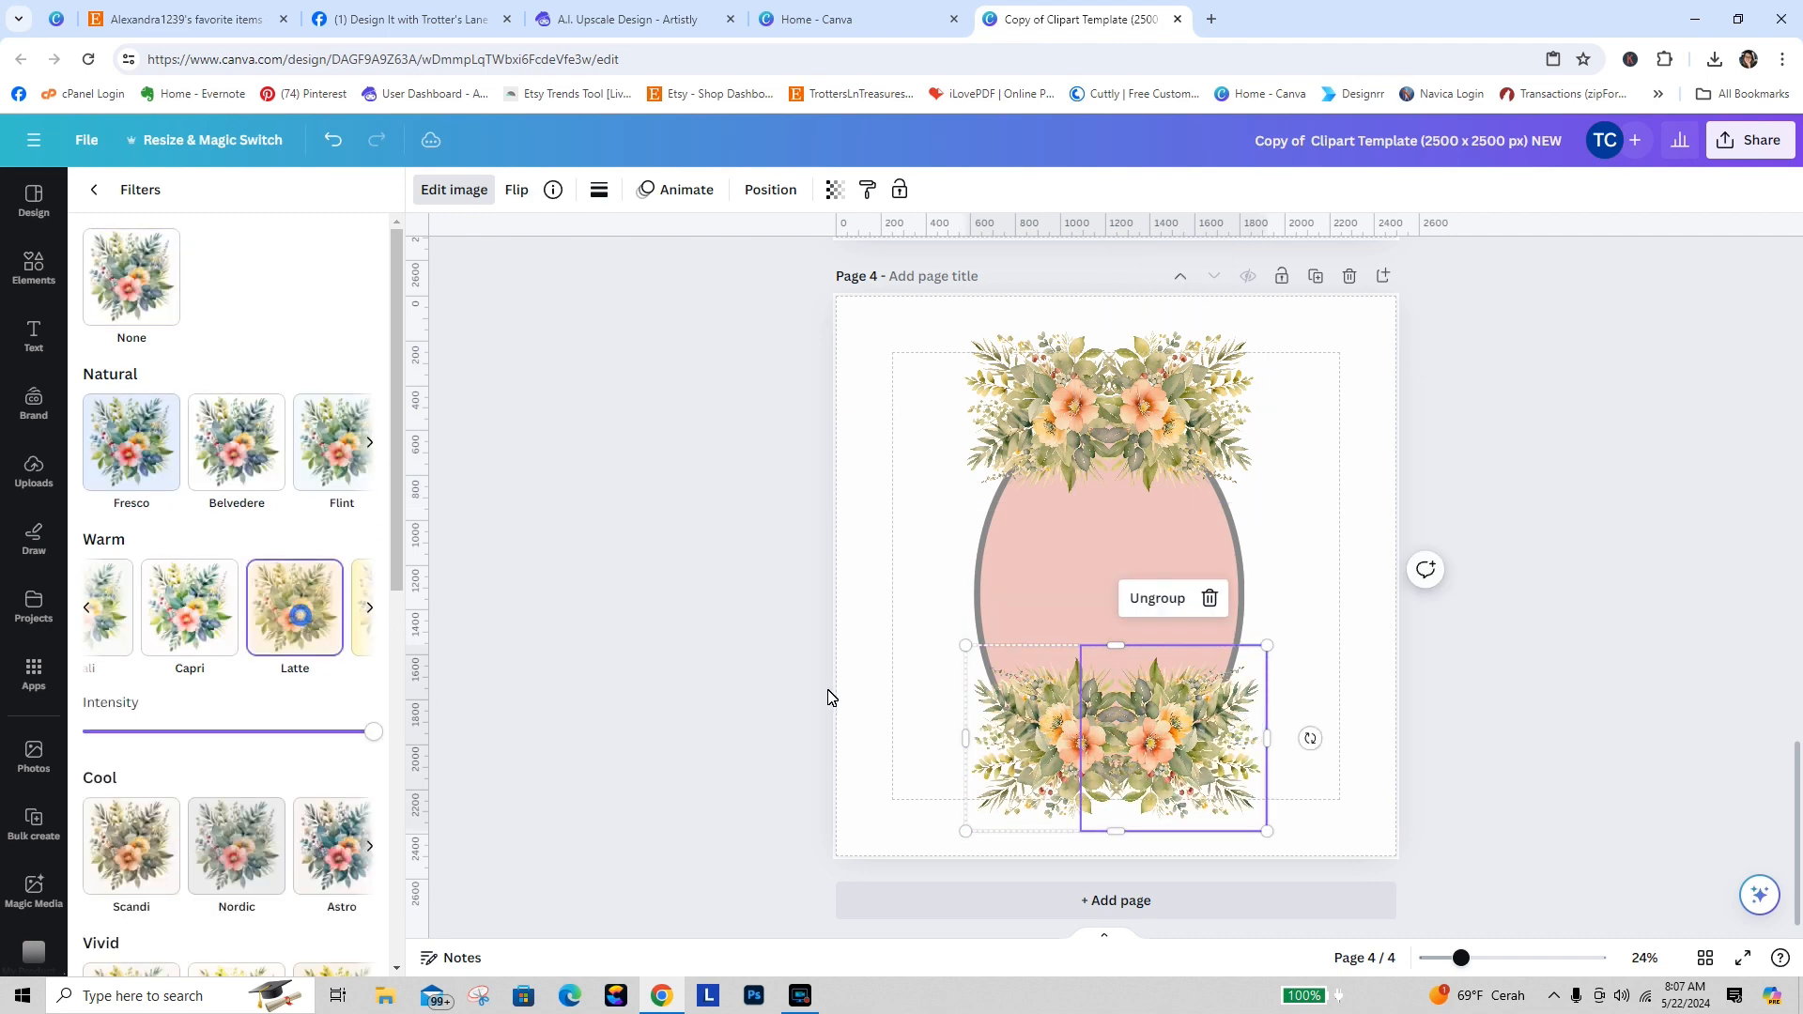
left_click(1339, 660)
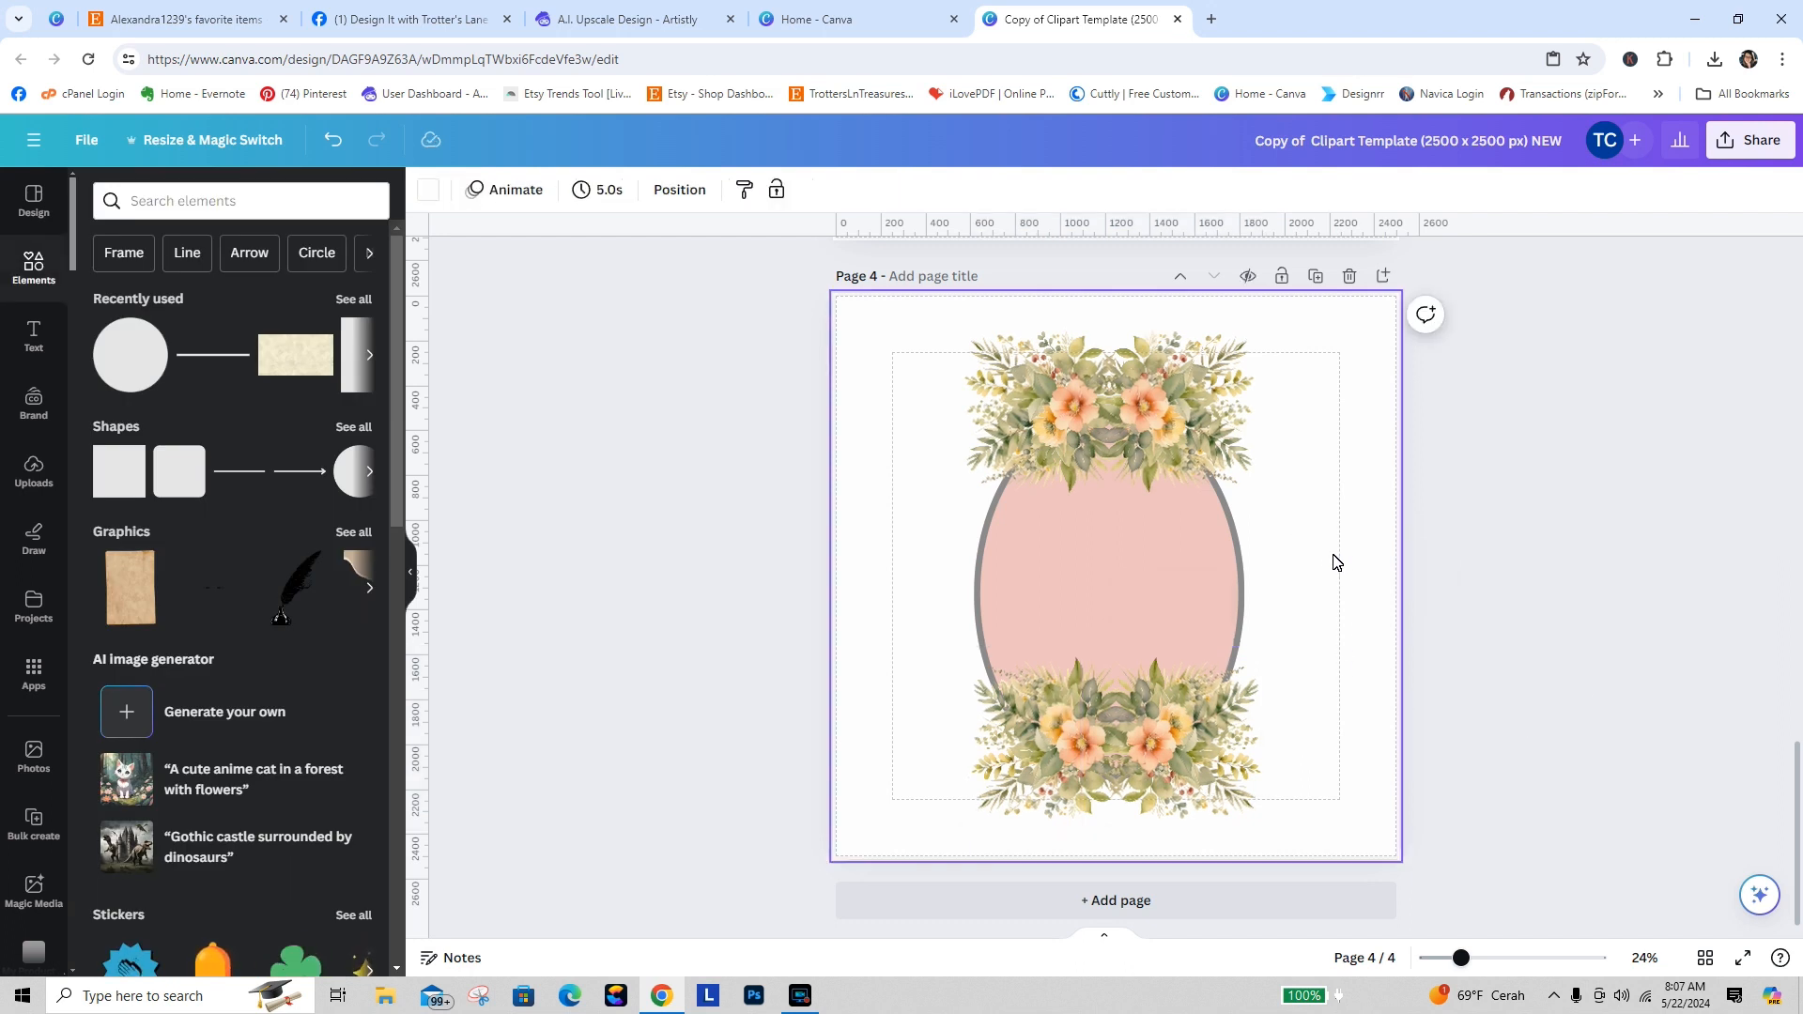
Step: Duplicate page 4 and select the right bouquet of the upper group on the copy
left_click(1316, 278)
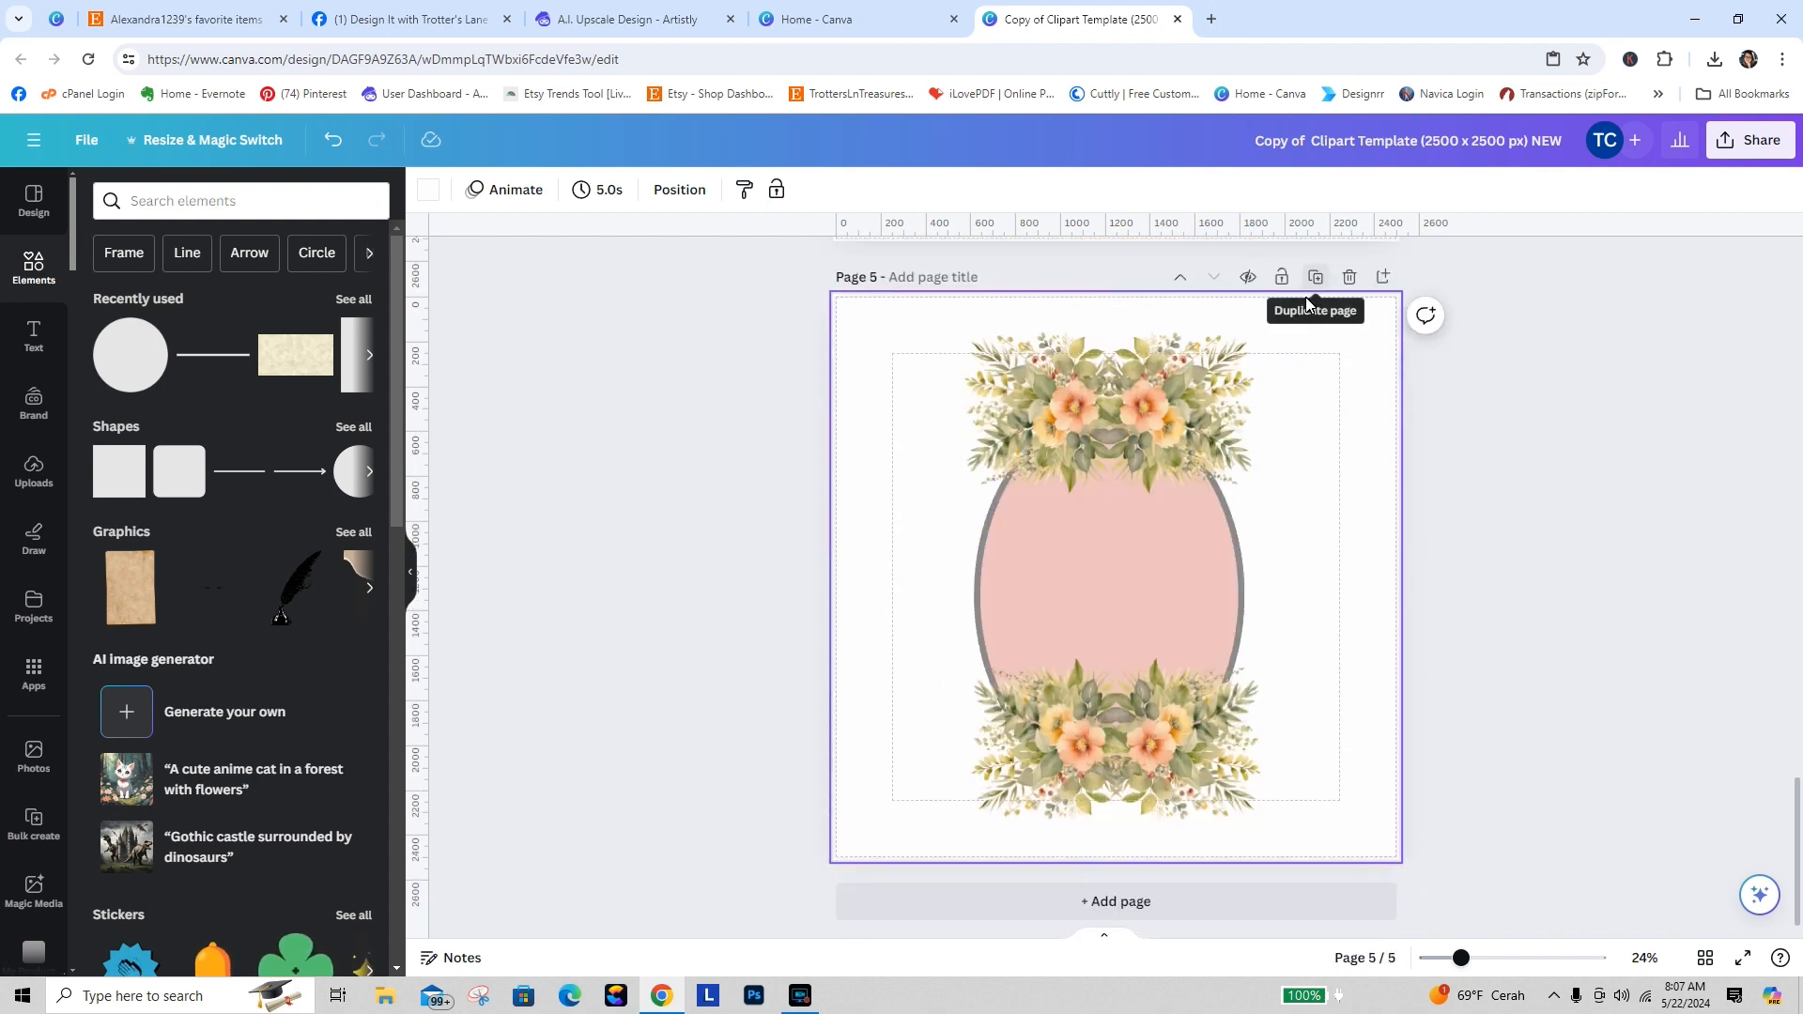
left_click(1044, 442)
right_click(1197, 417)
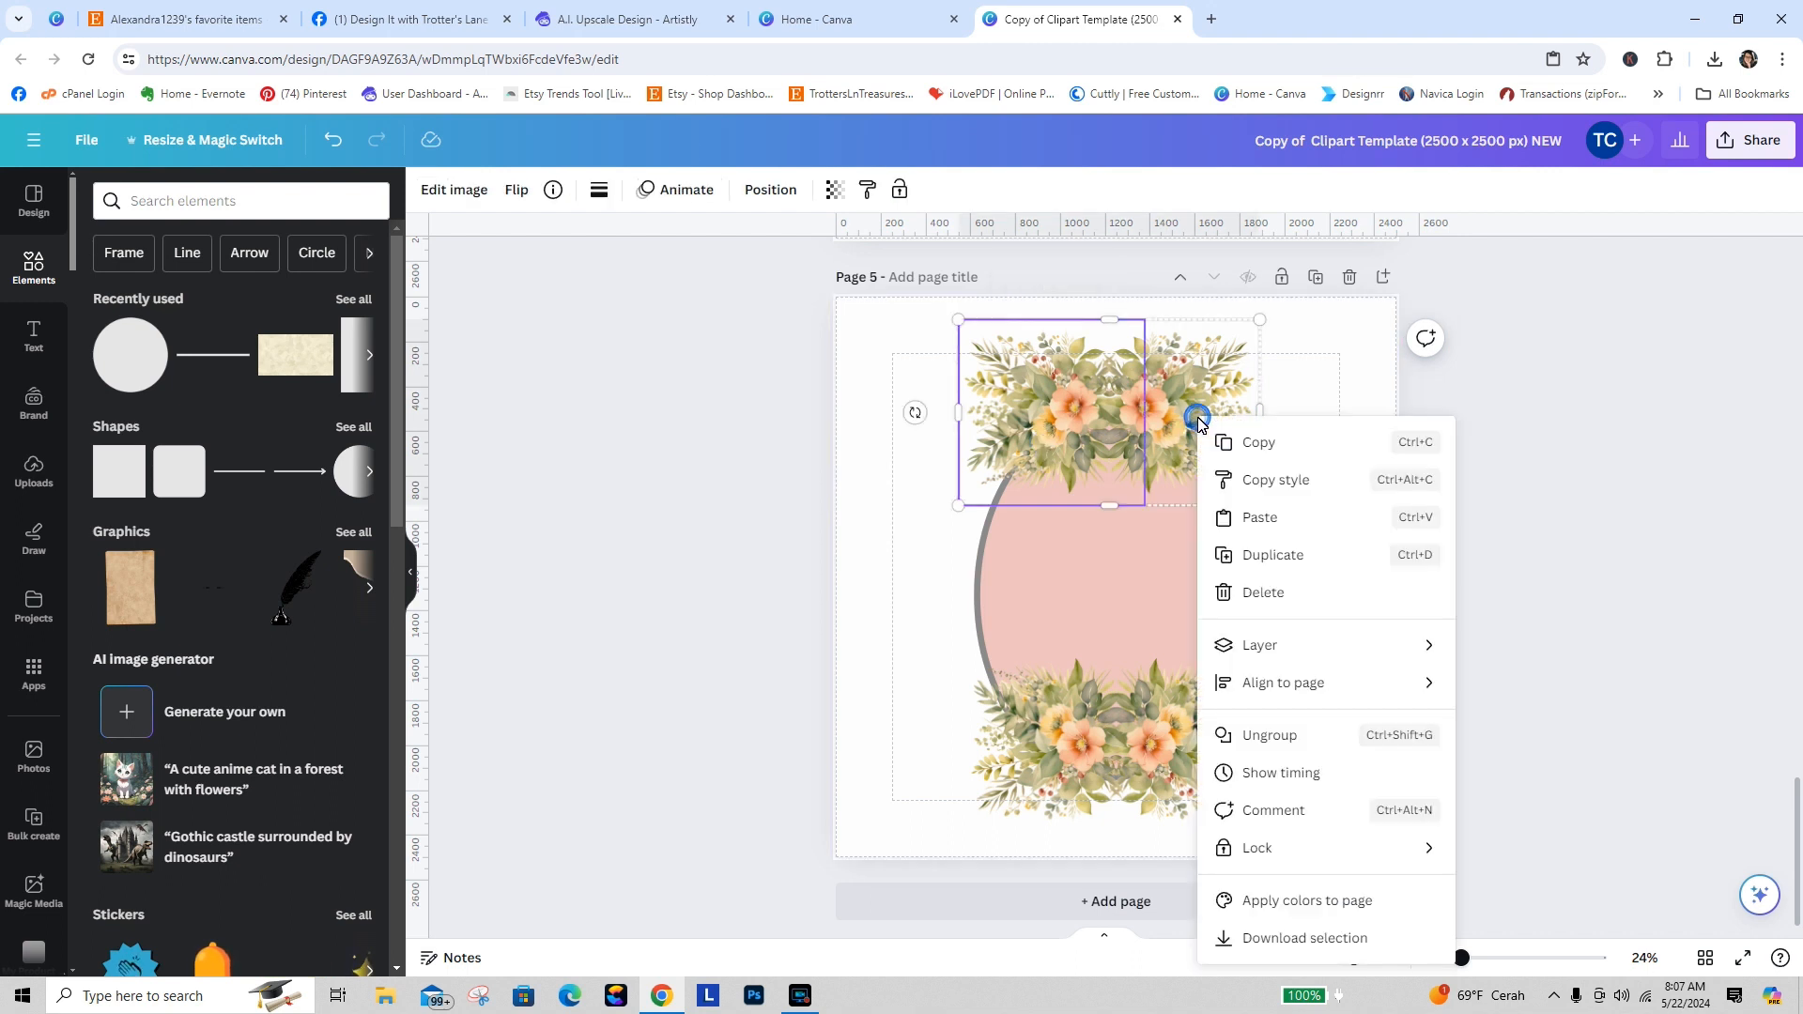
left_click(1208, 402)
right_click(1207, 397)
left_click(1561, 389)
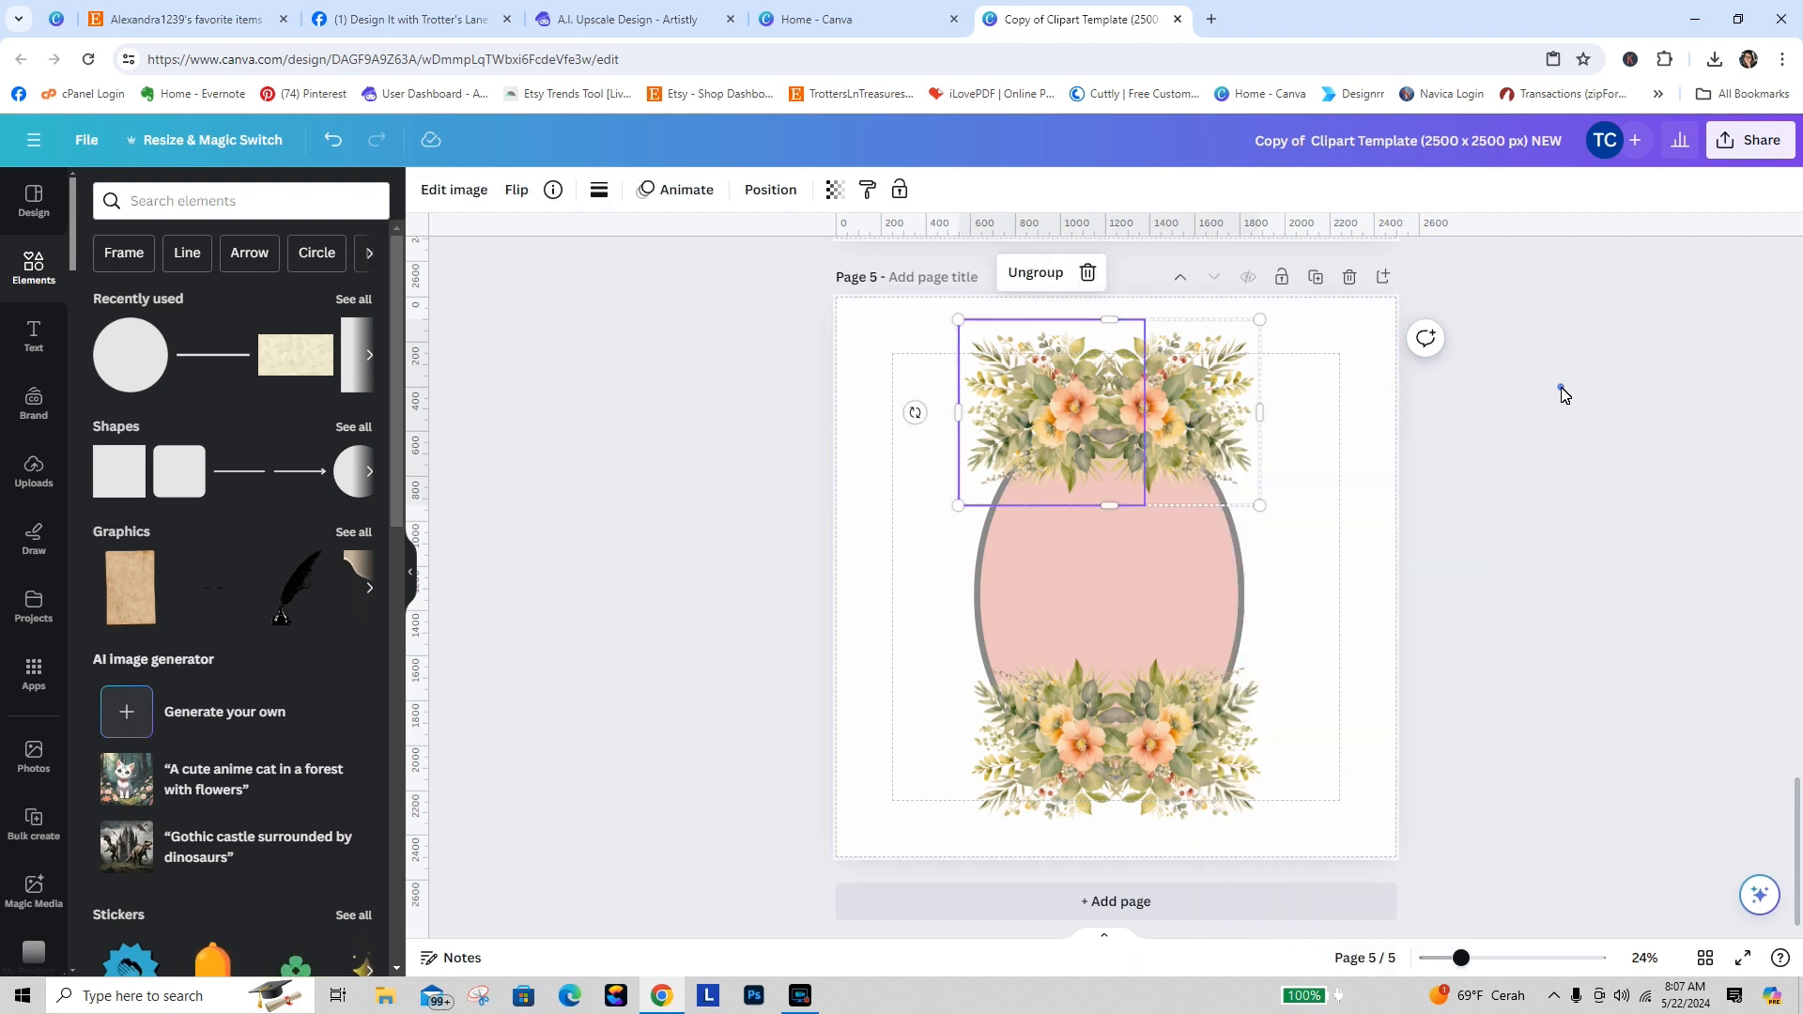
left_click(1165, 377)
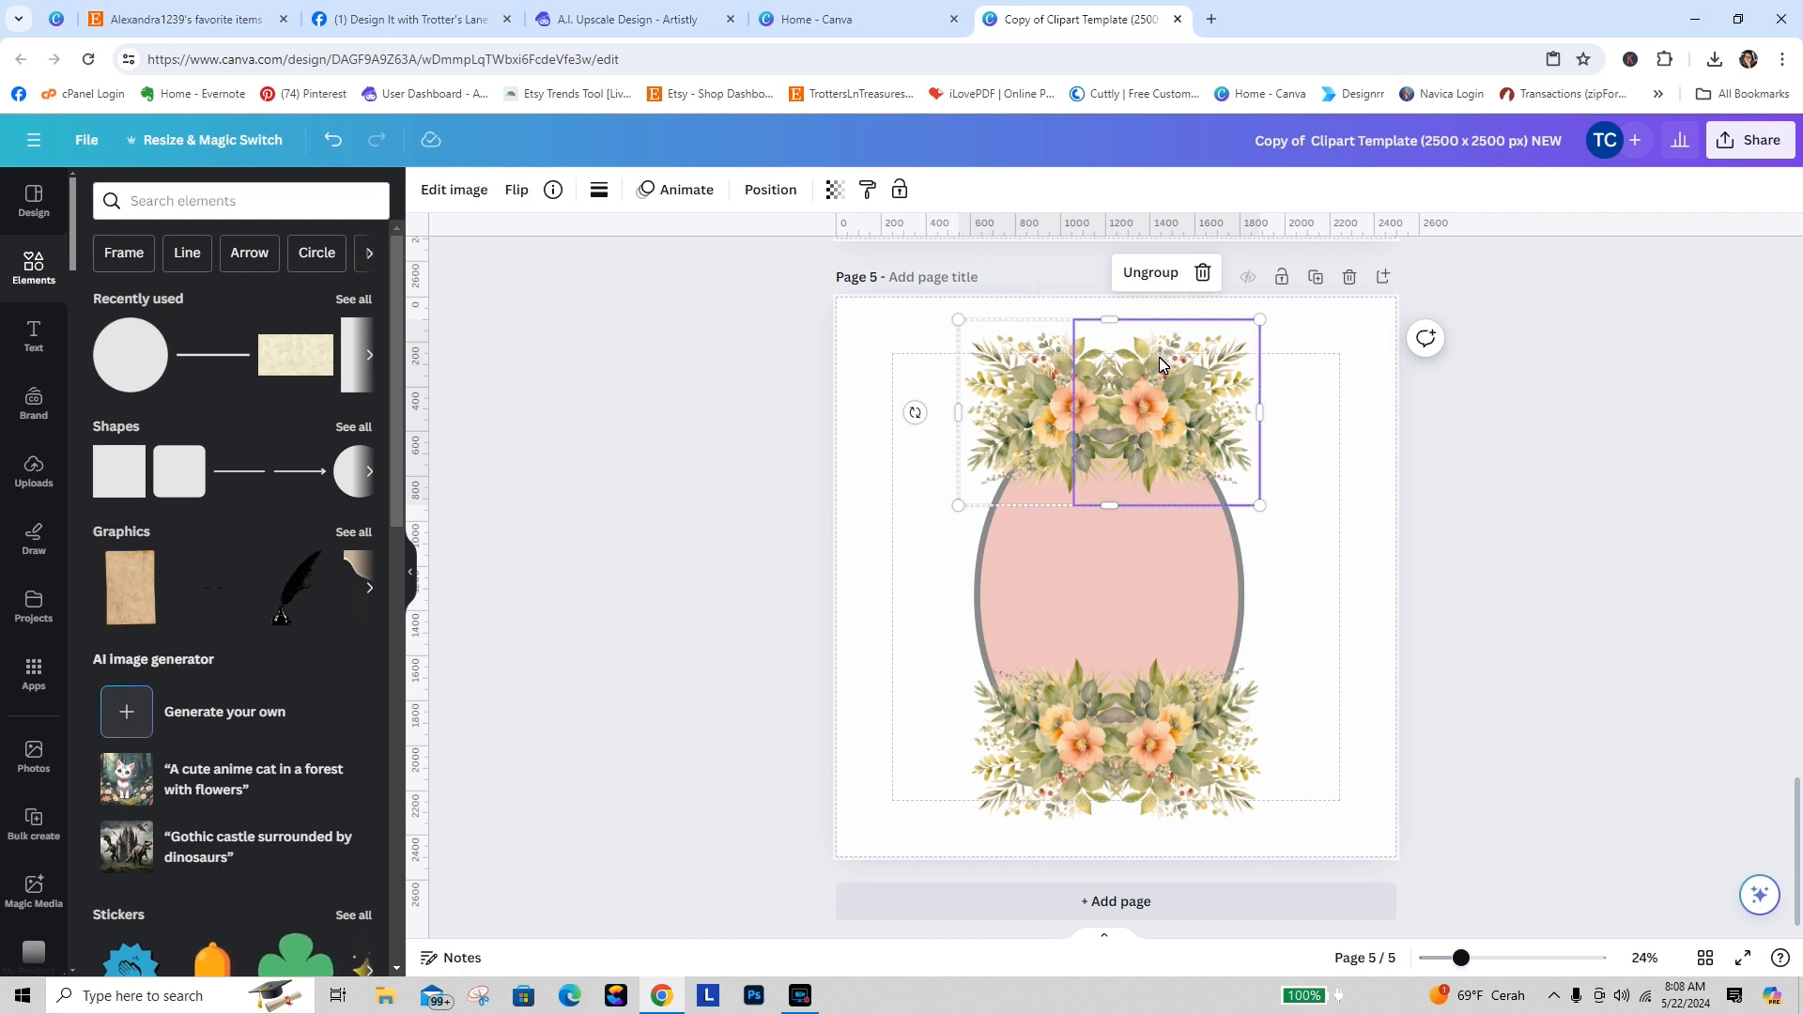
left_click(1165, 375)
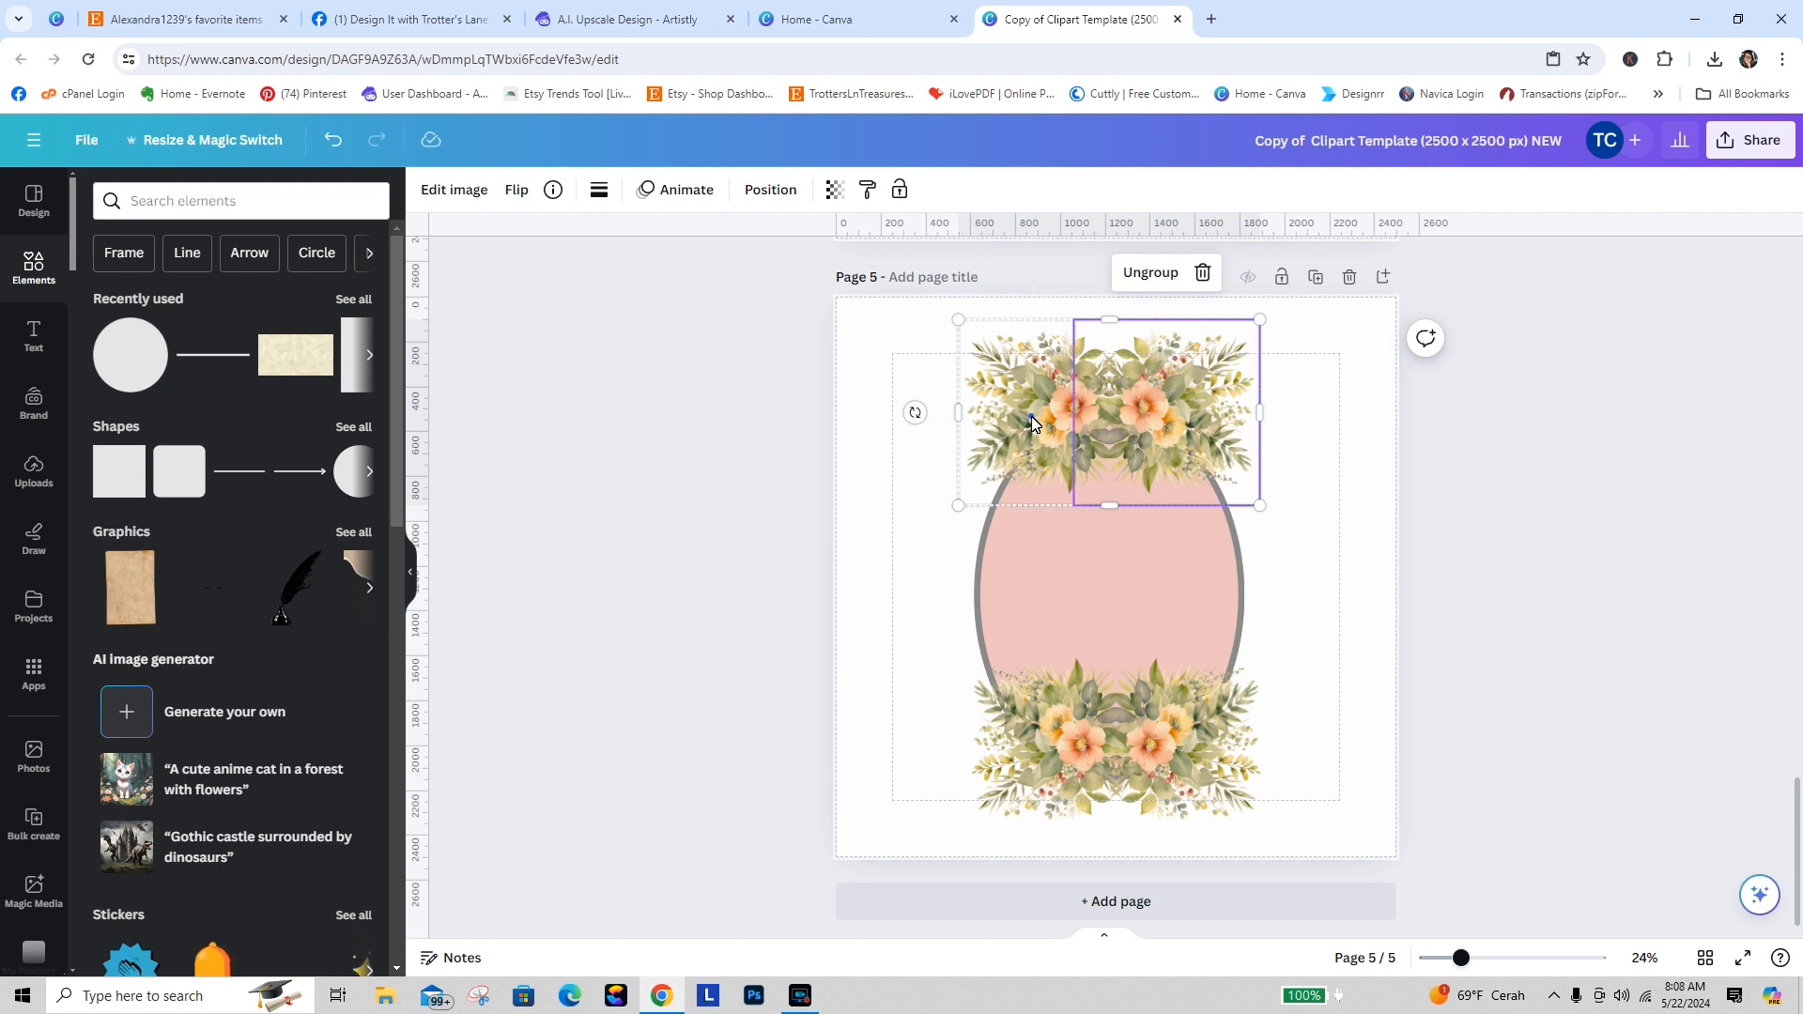
left_click(1030, 416)
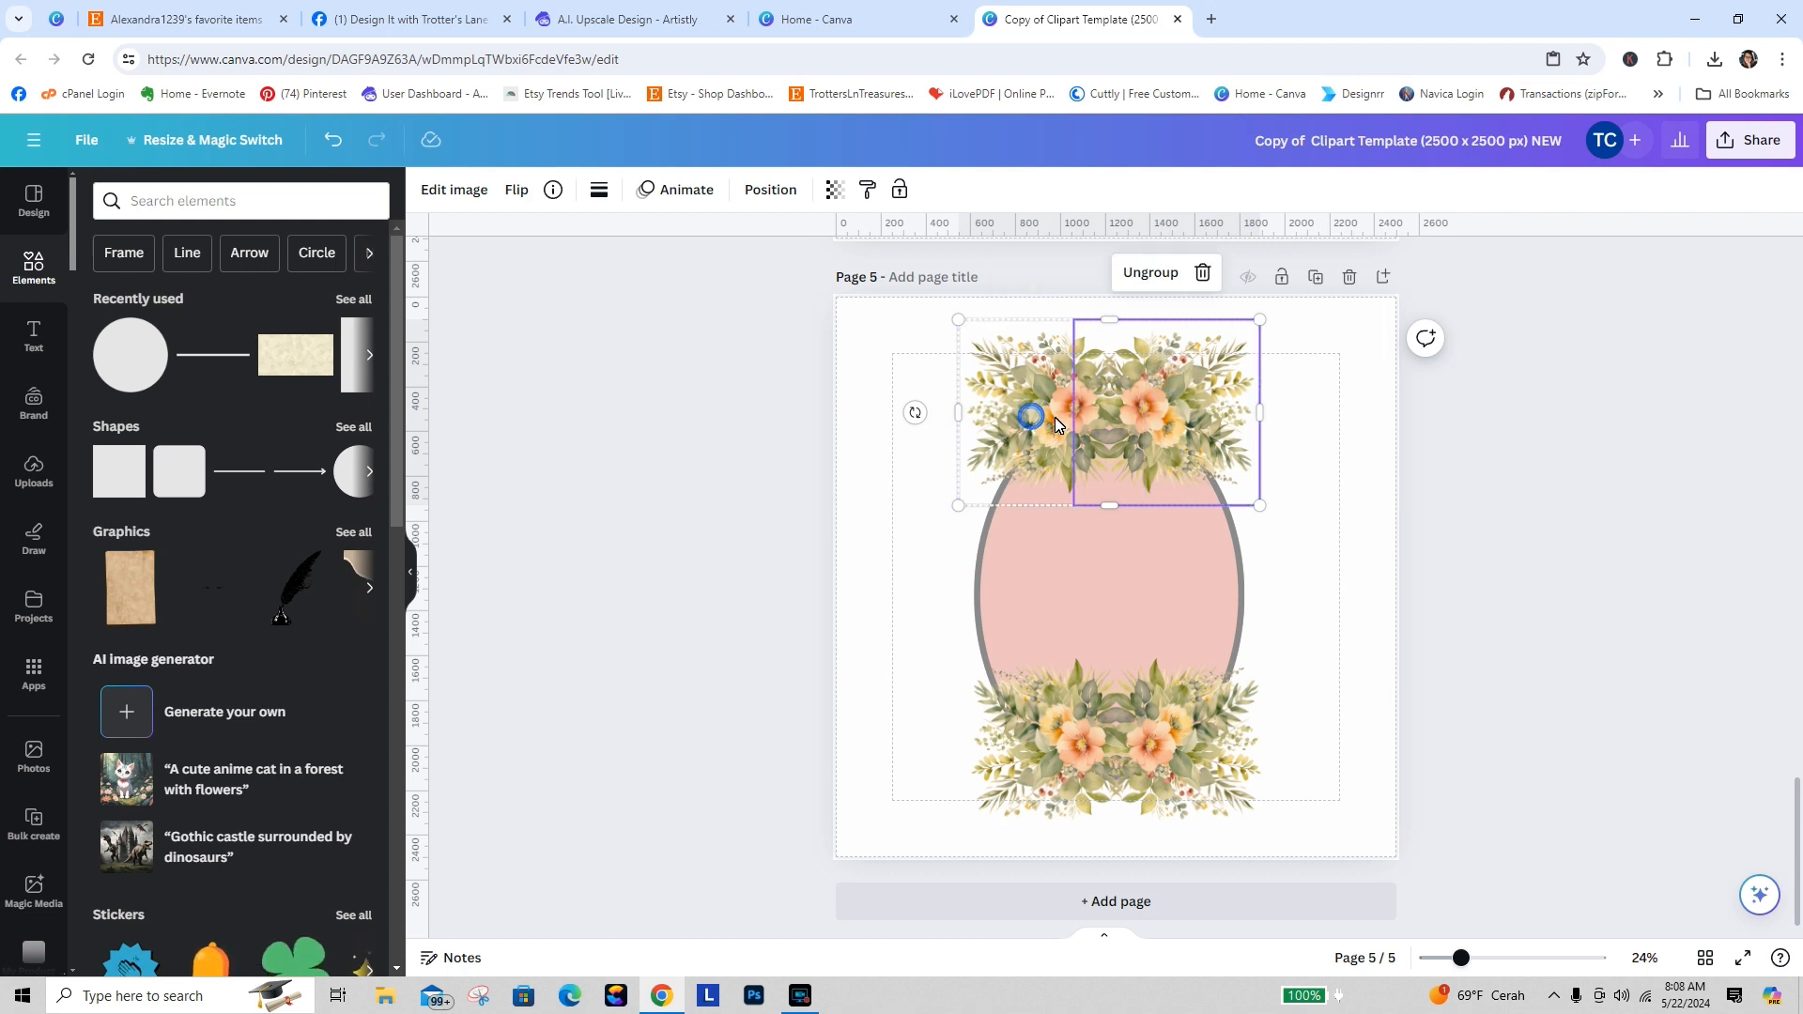
Step: Lower the Latte filter intensity of both upper bouquets on page 5 to roughly a quarter to a third
left_click(443, 189)
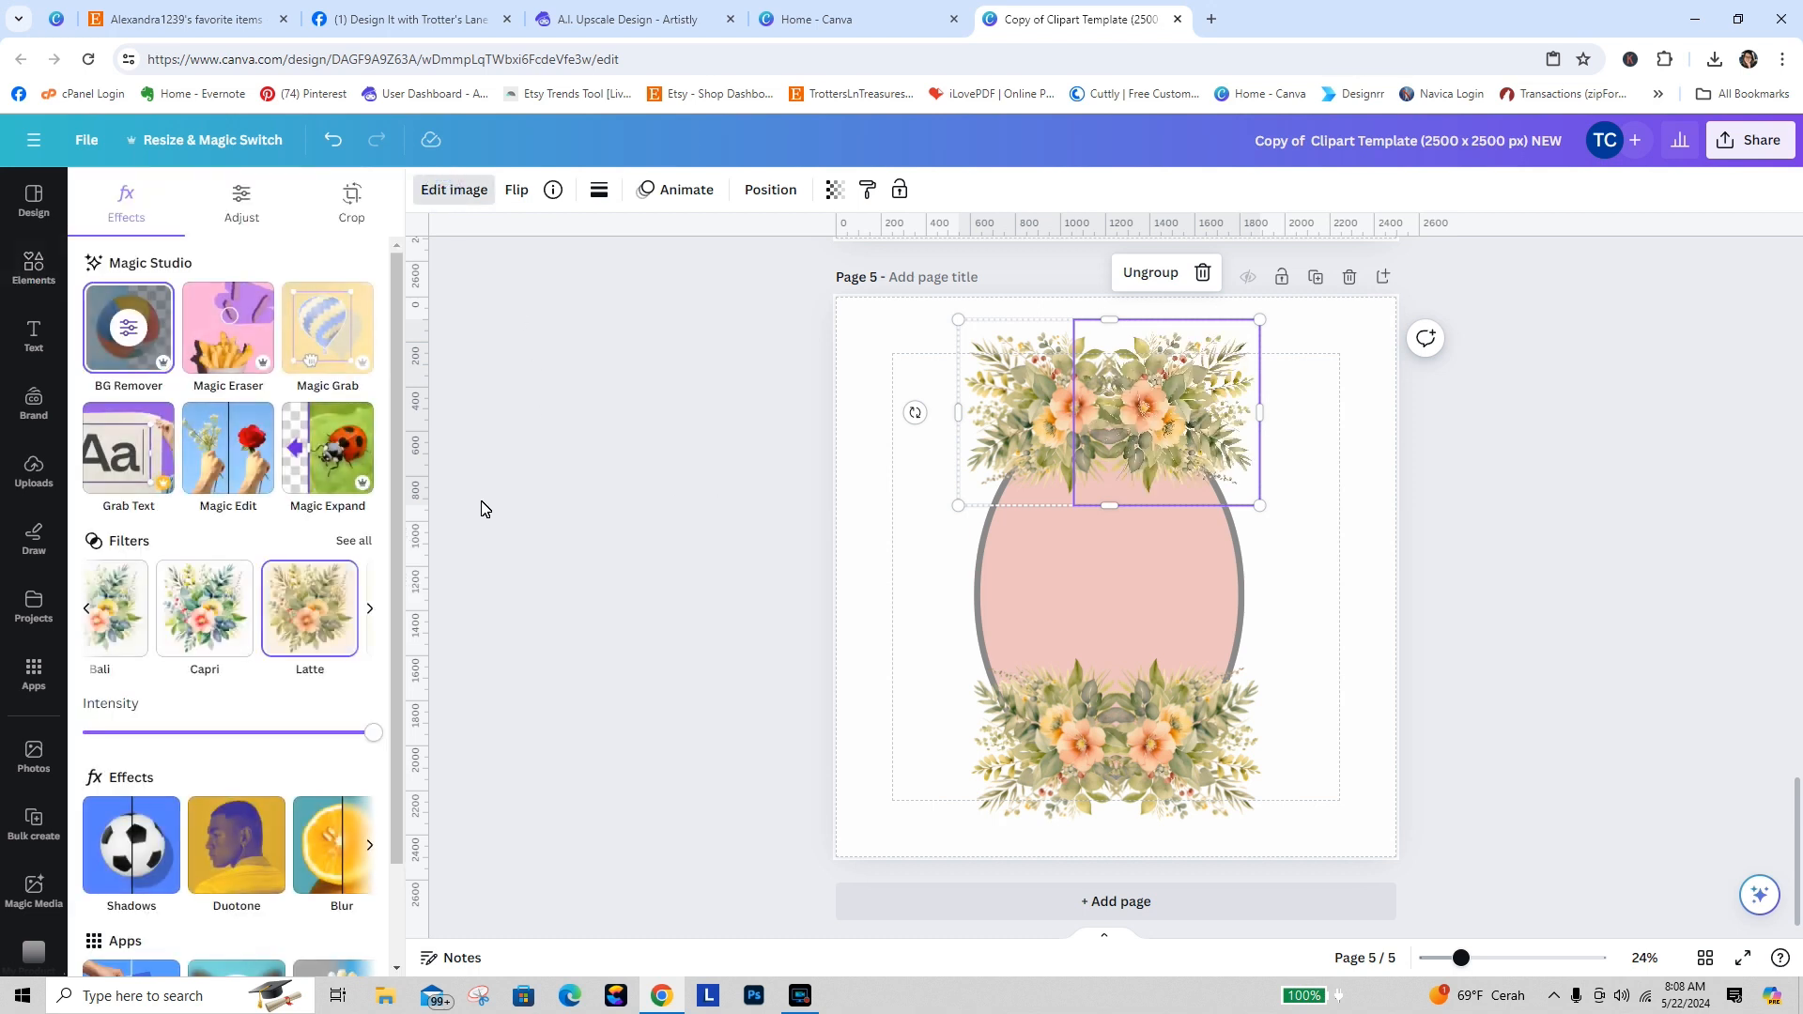
left_click(357, 545)
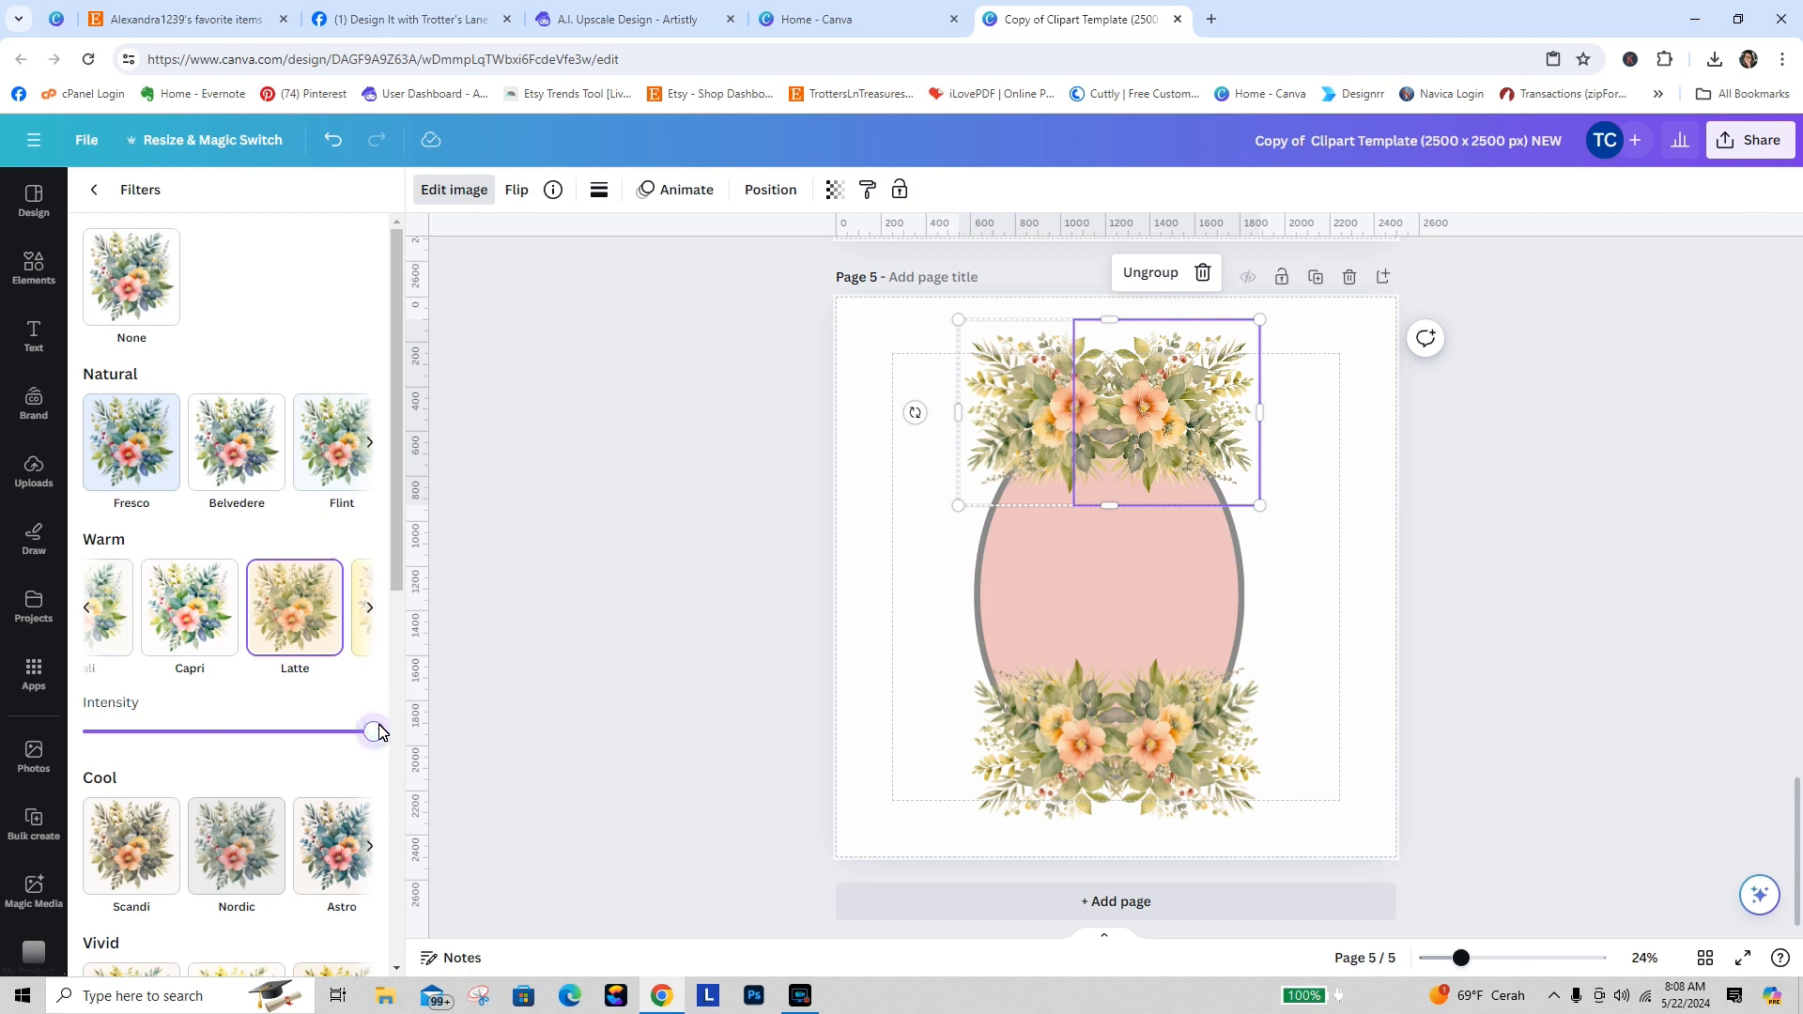
left_click_drag(373, 731, 155, 730)
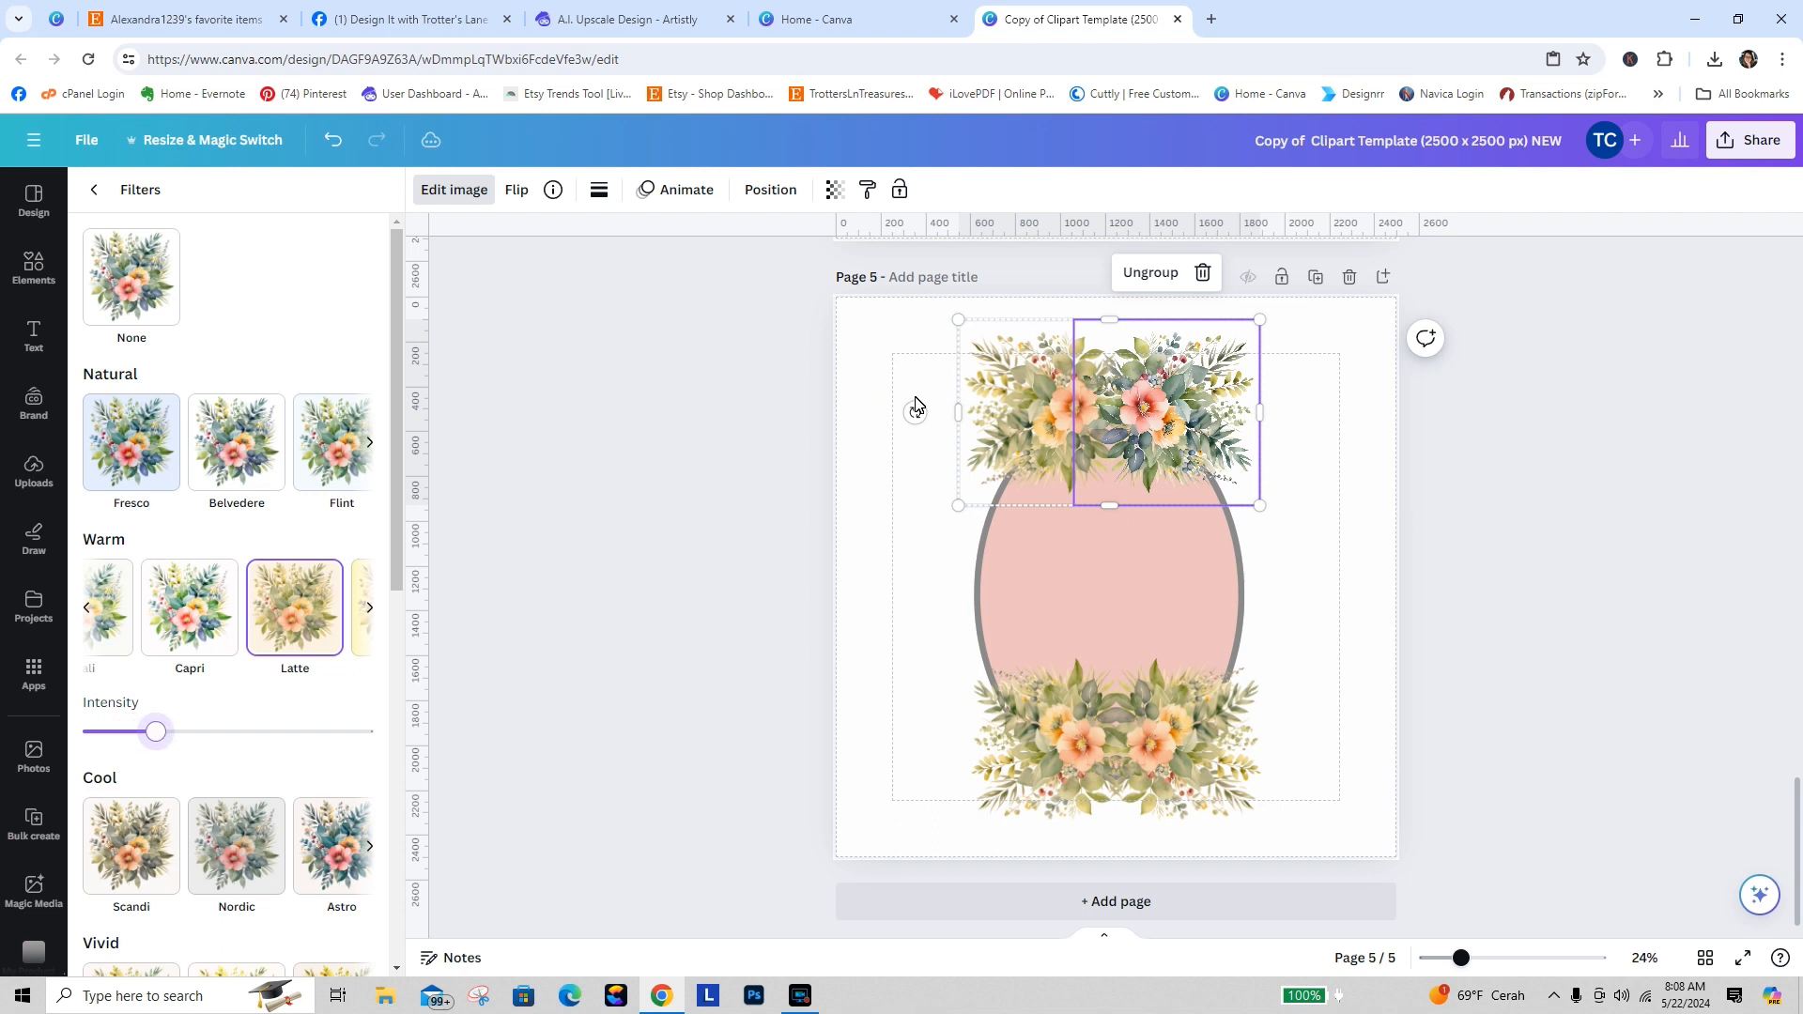
left_click(986, 429)
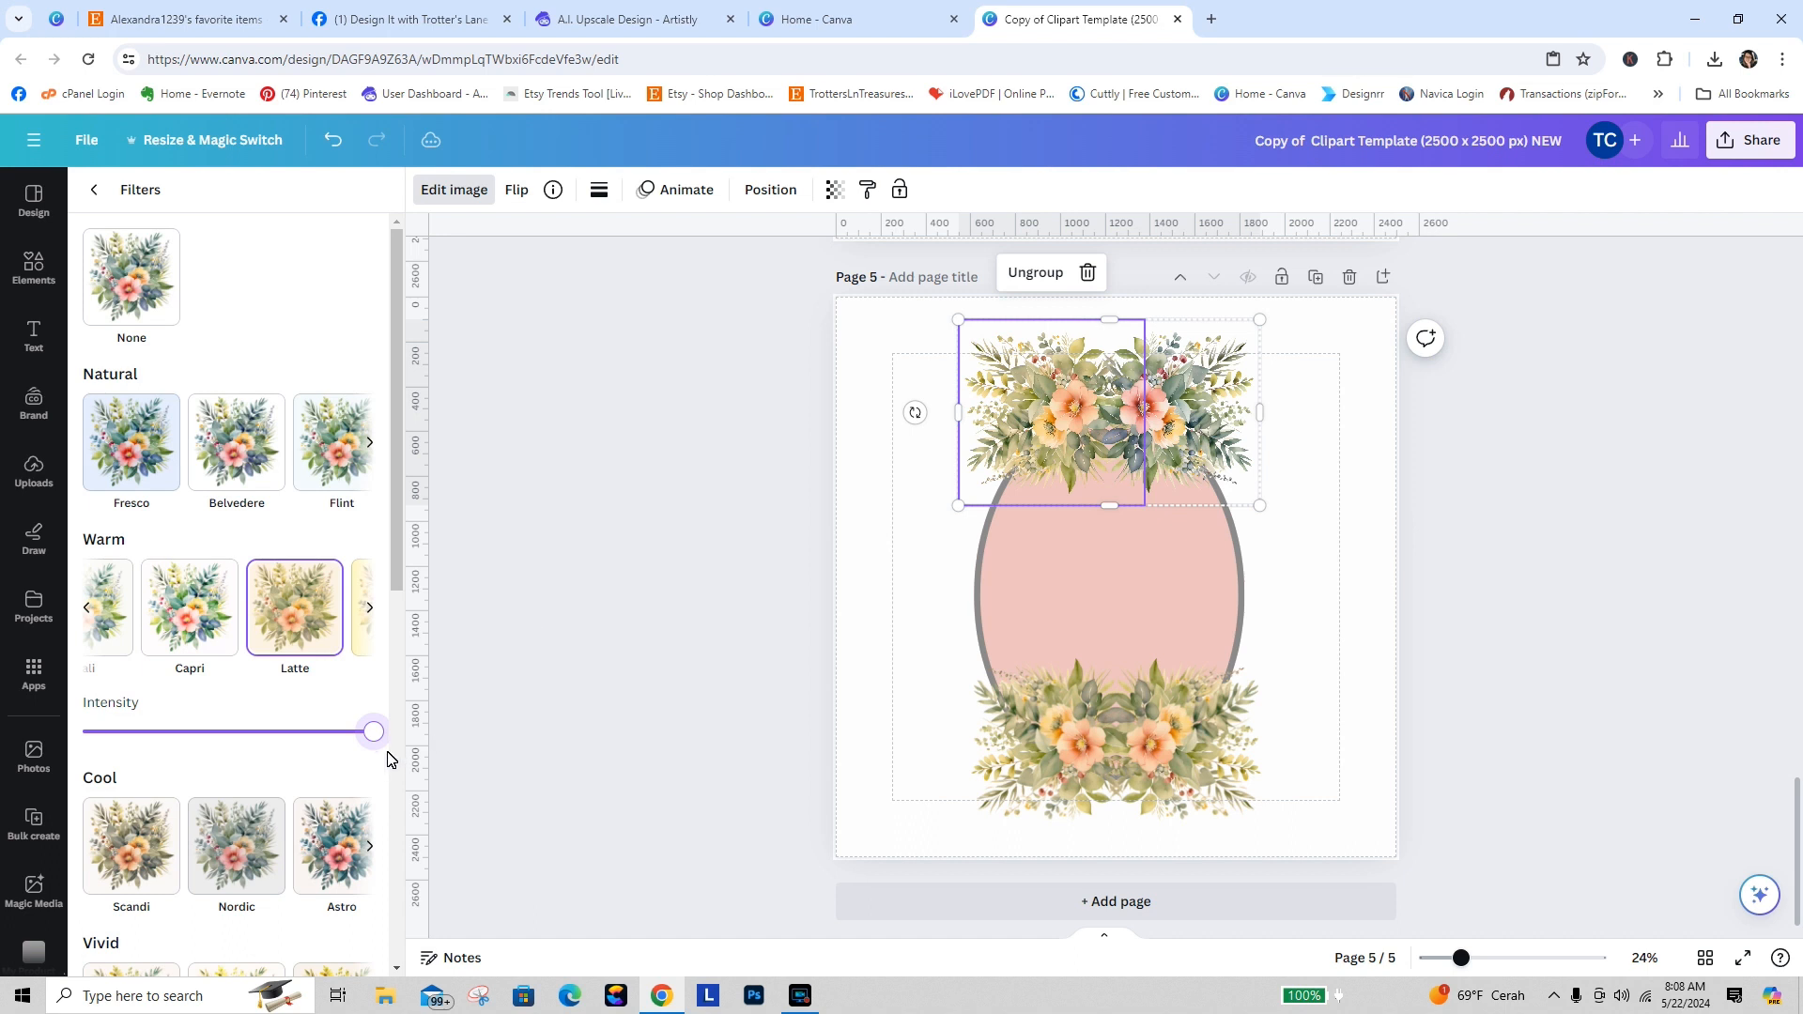
left_click_drag(372, 736, 172, 763)
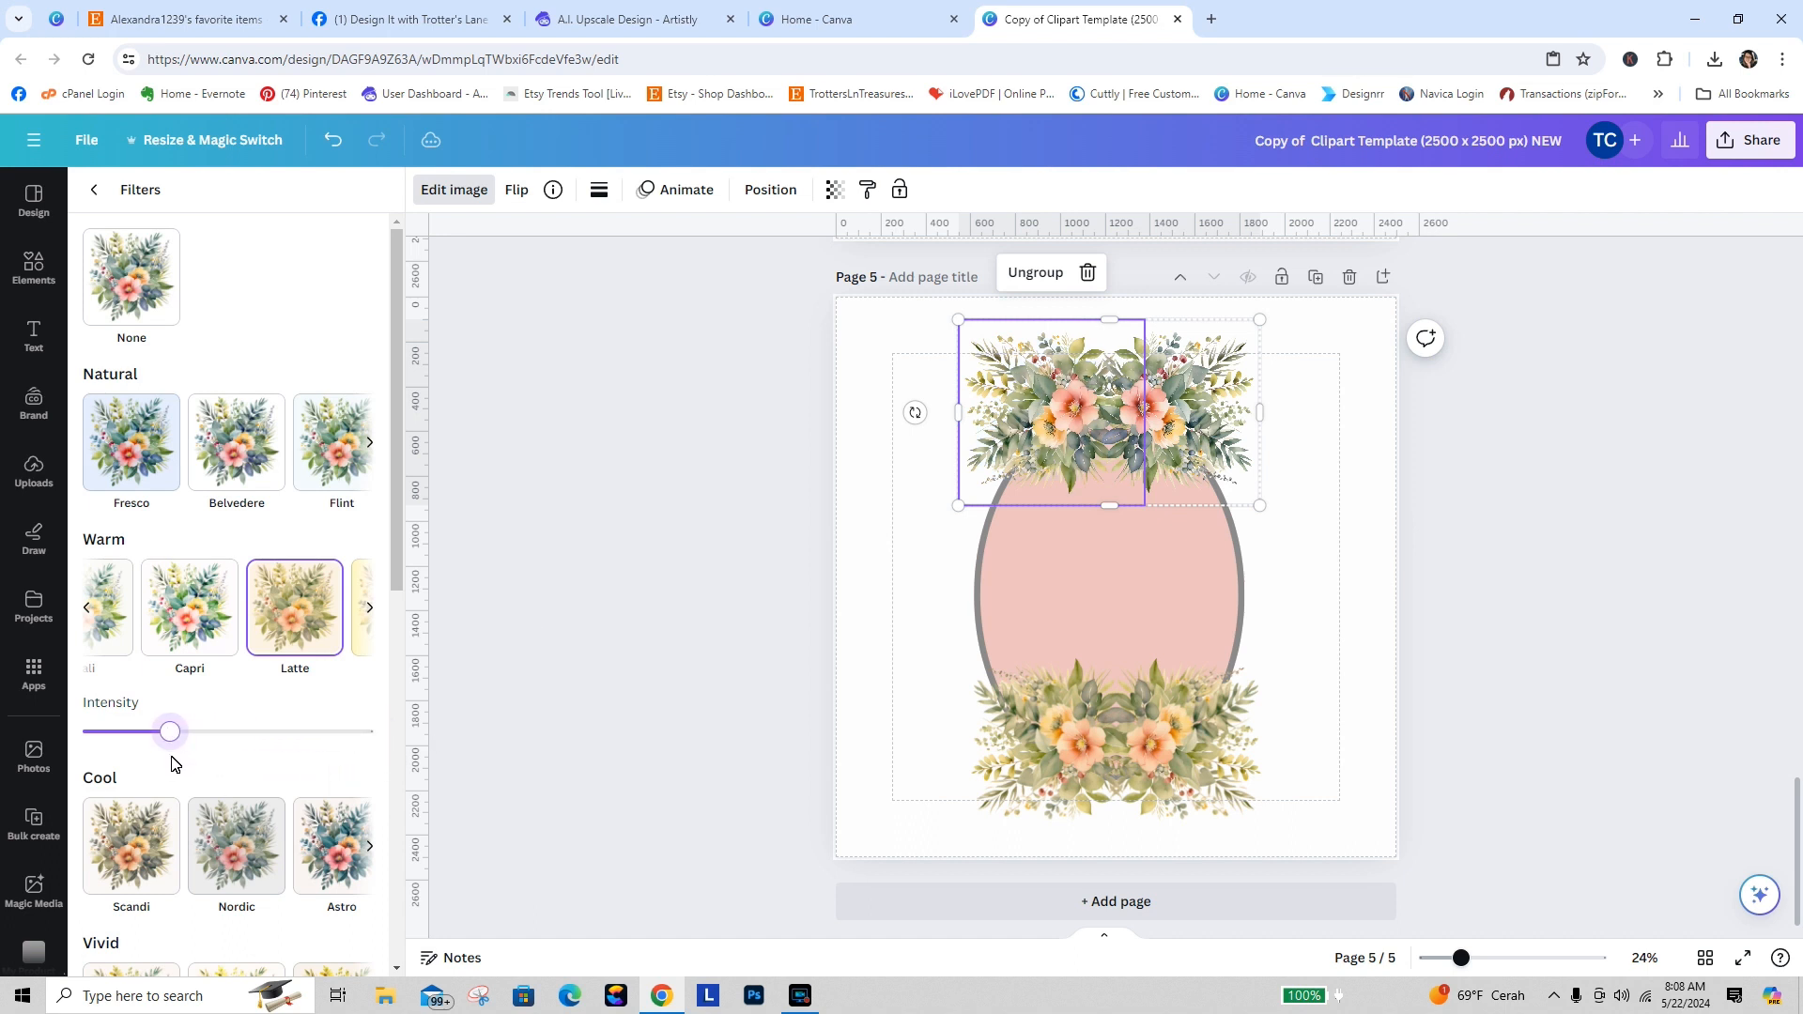
Step: Lower the Latte filter intensity of both lower bouquets on page 5 to about a third
left_click(1079, 775)
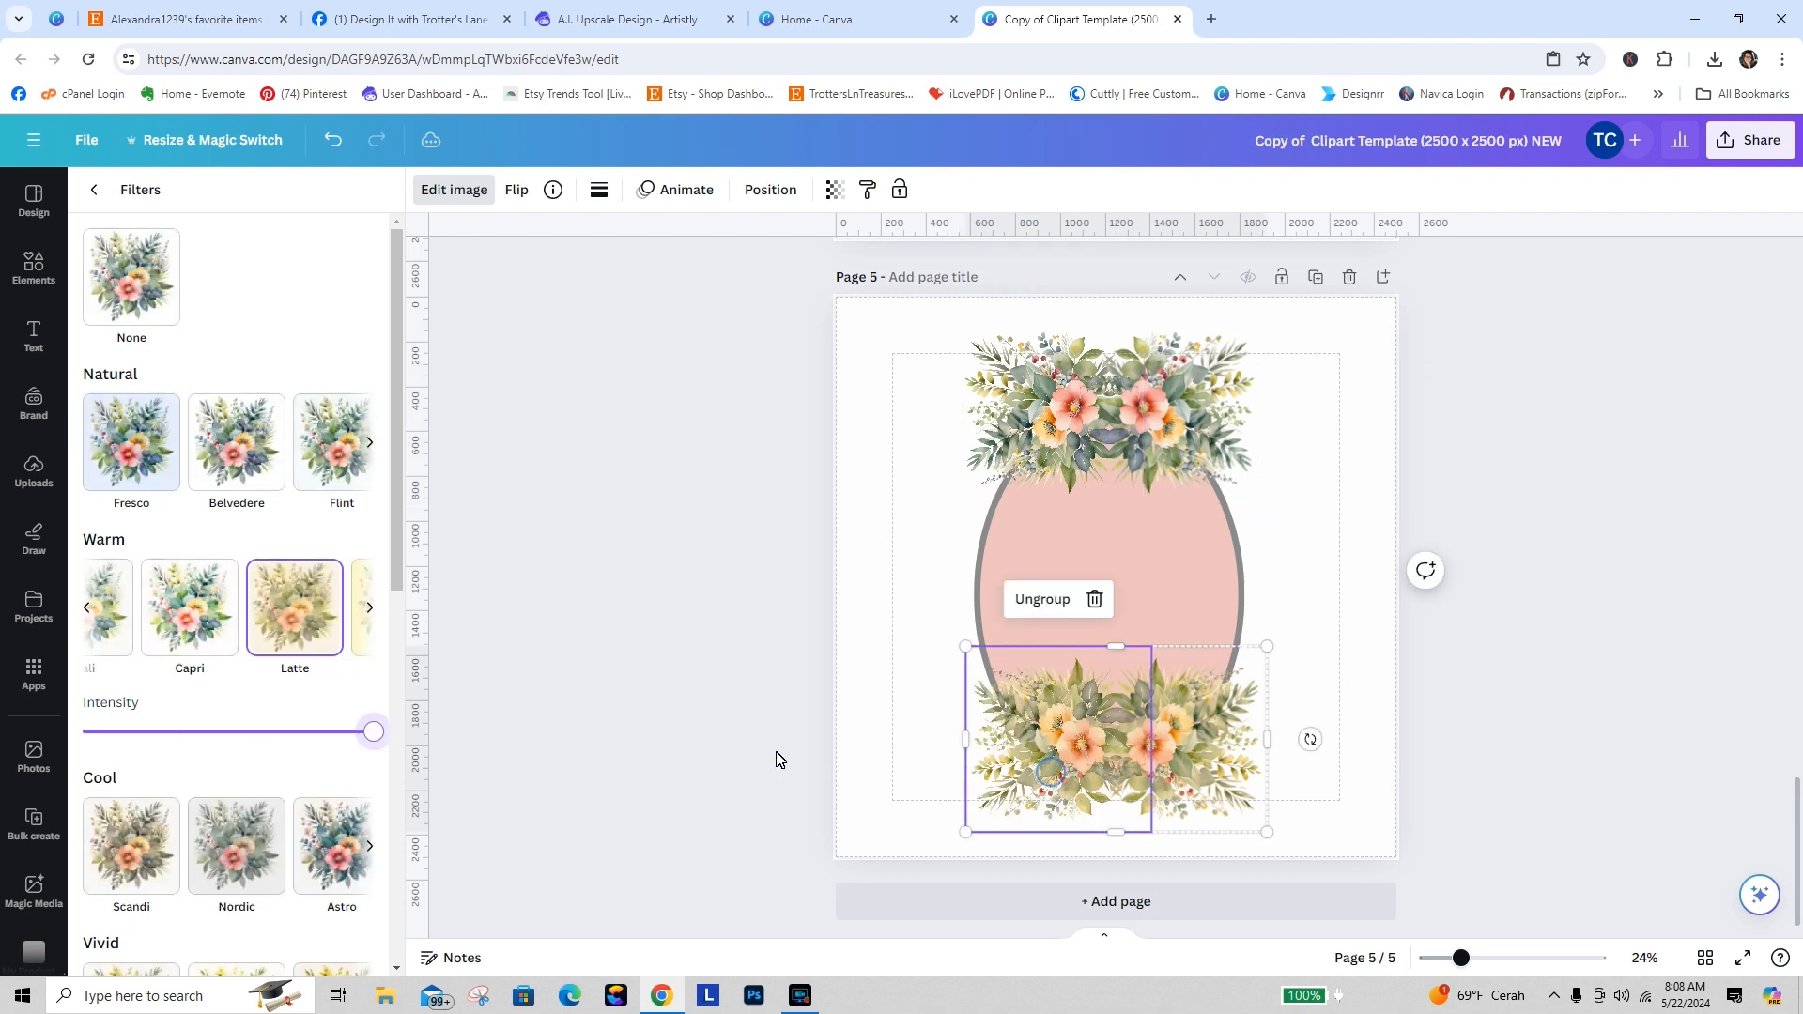
left_click_drag(378, 743, 176, 751)
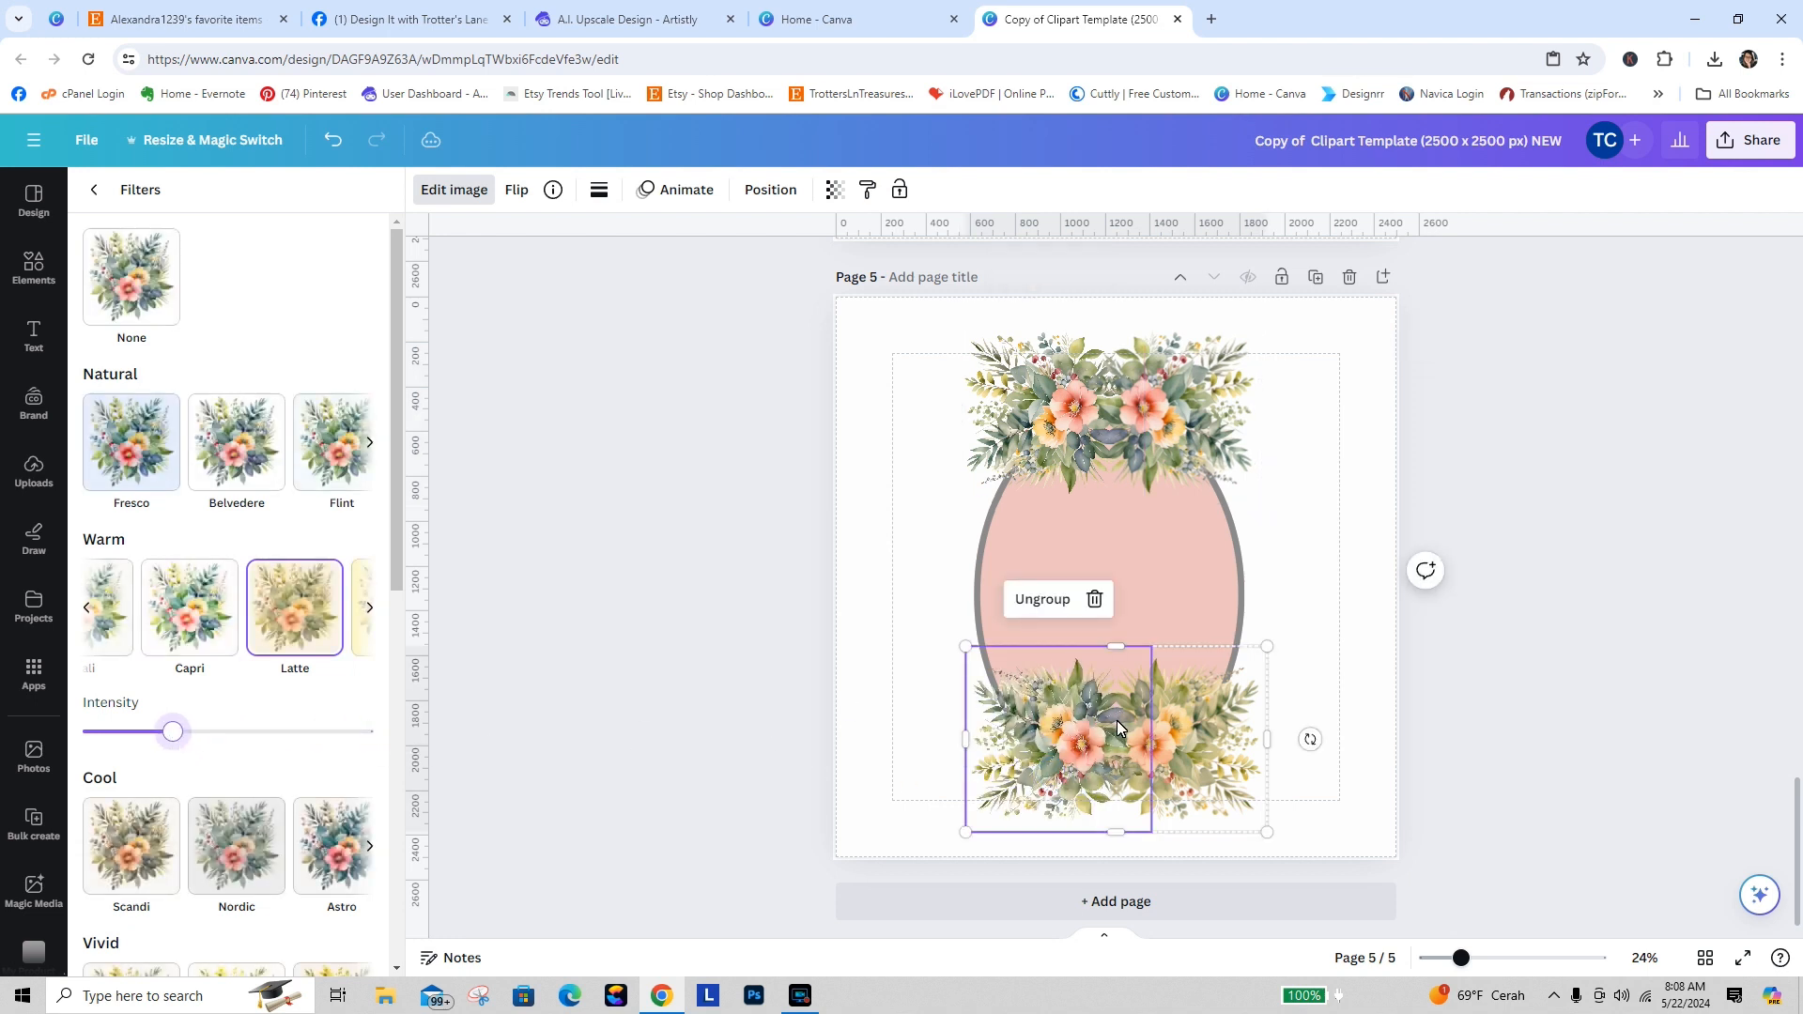
left_click(1169, 734)
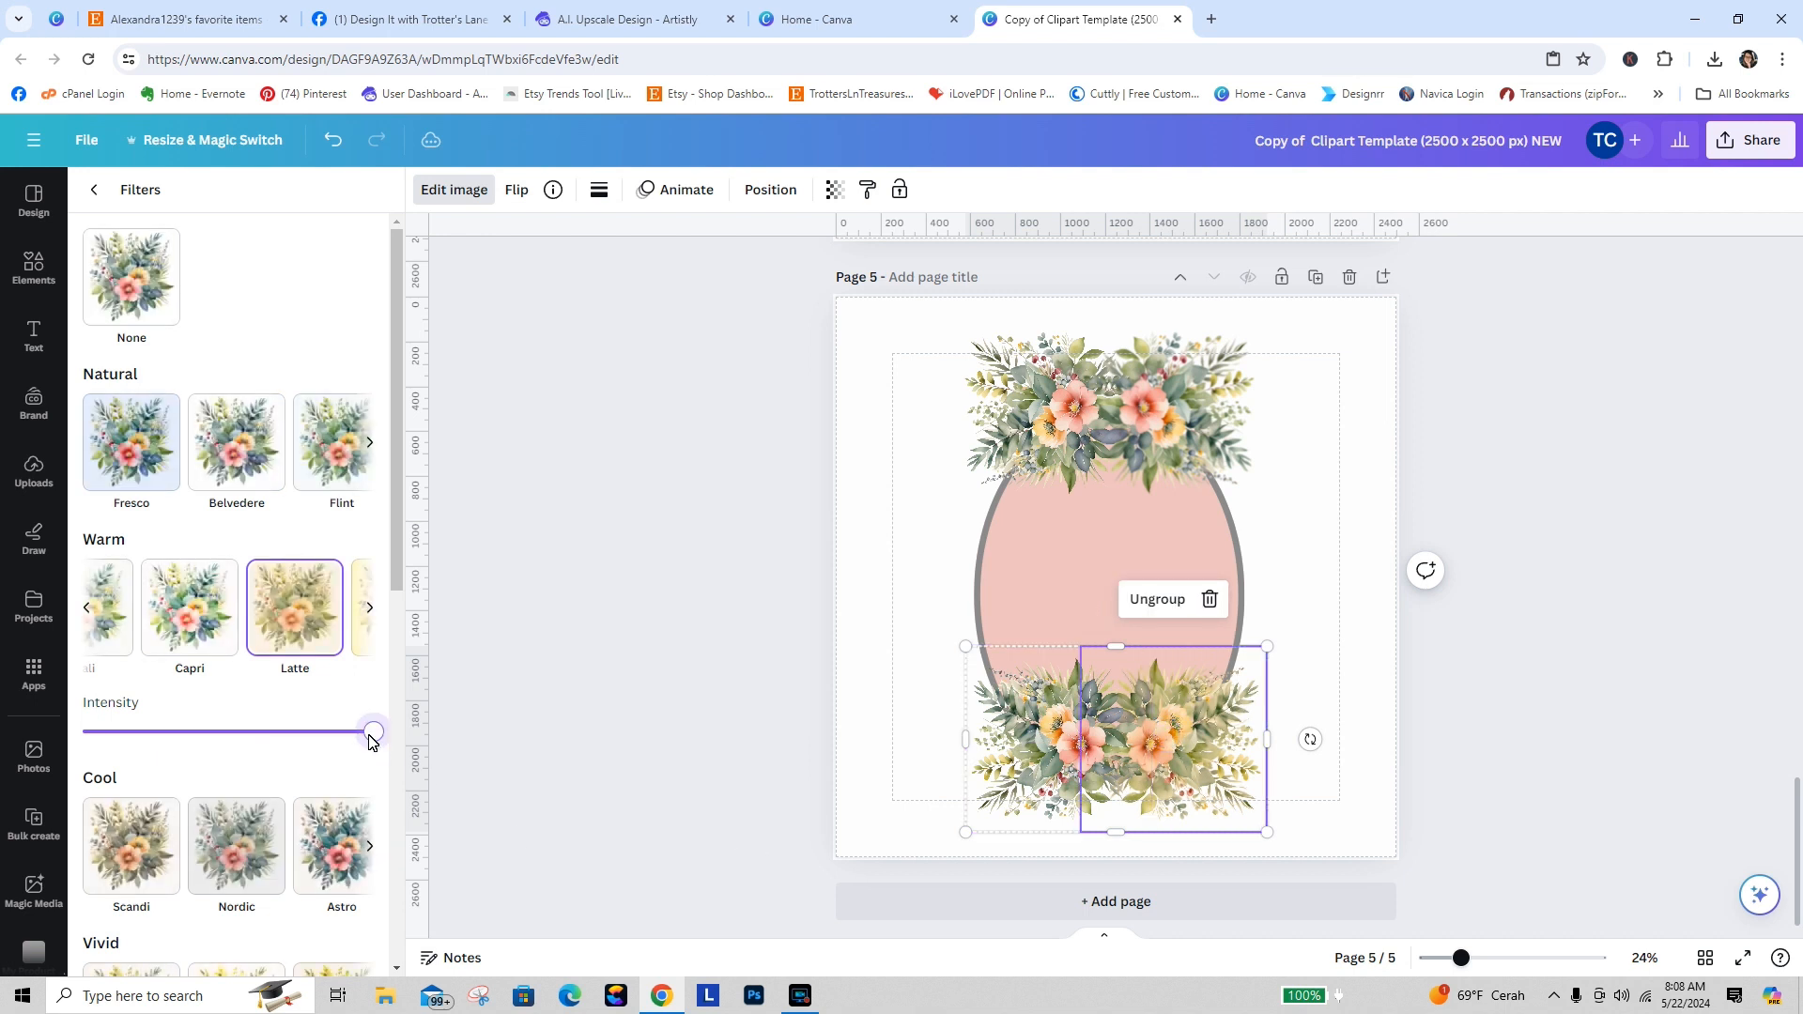
left_click_drag(373, 743, 185, 745)
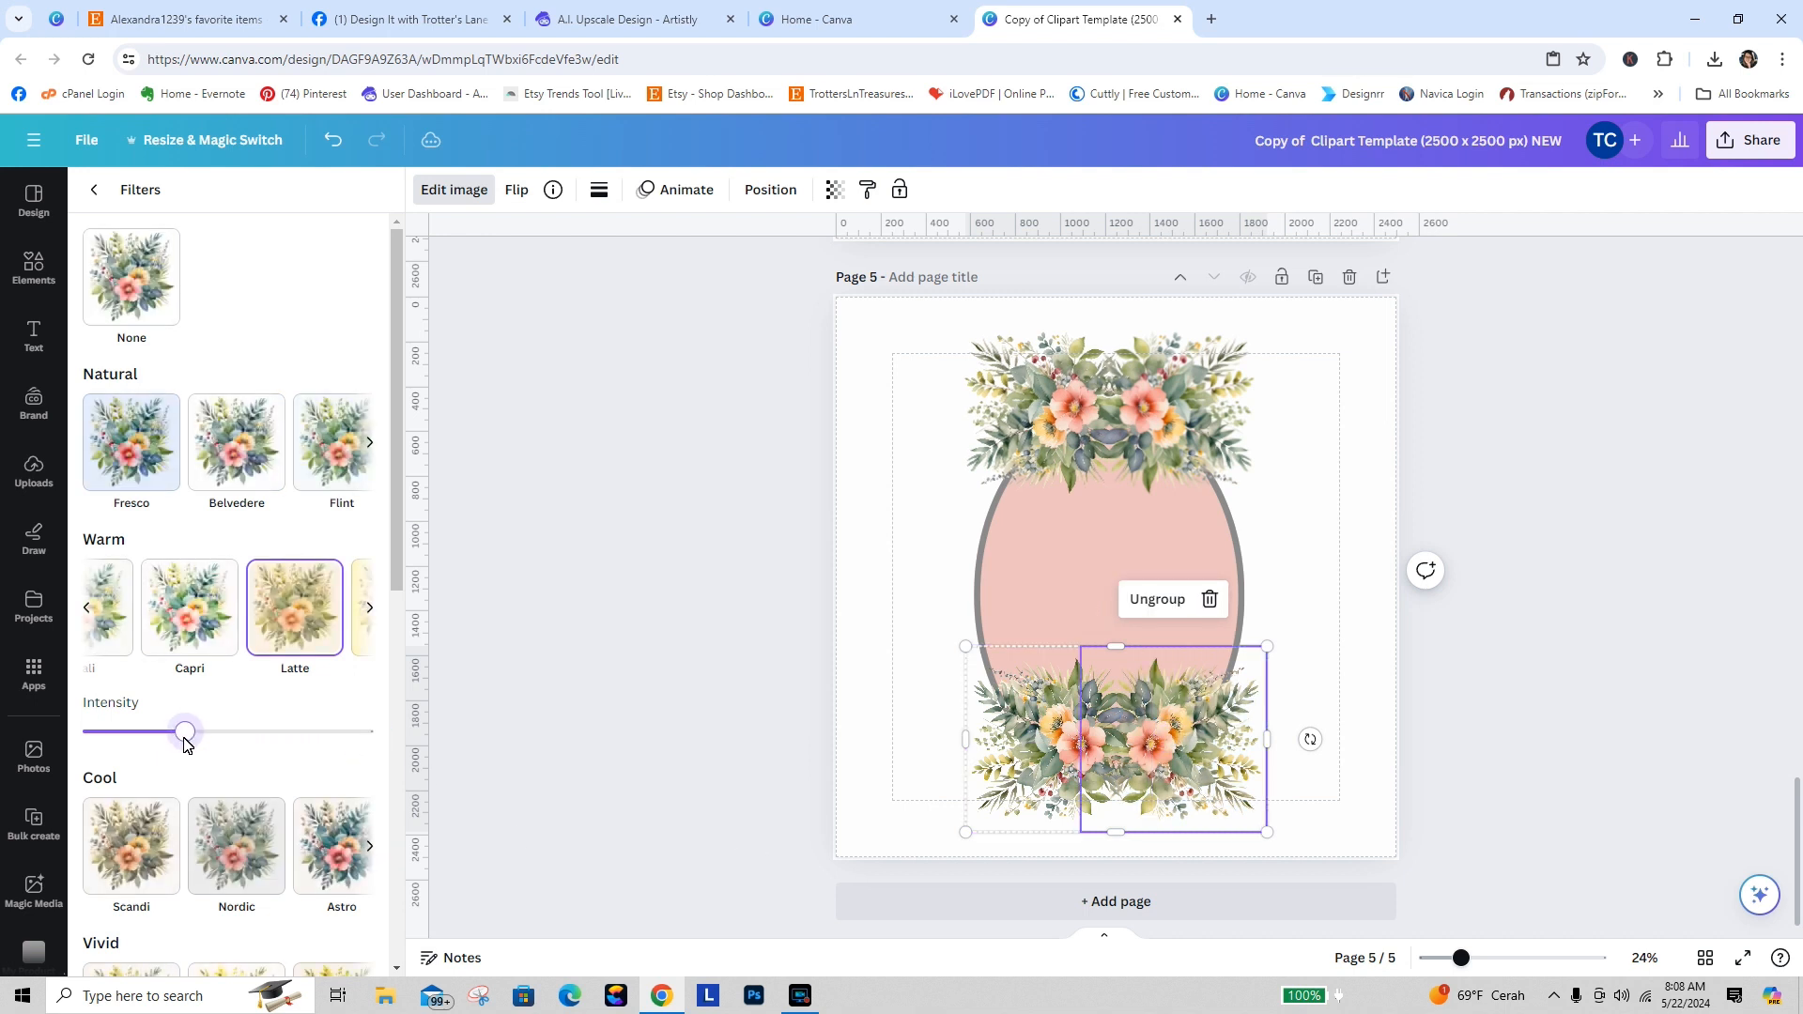
left_click(1300, 522)
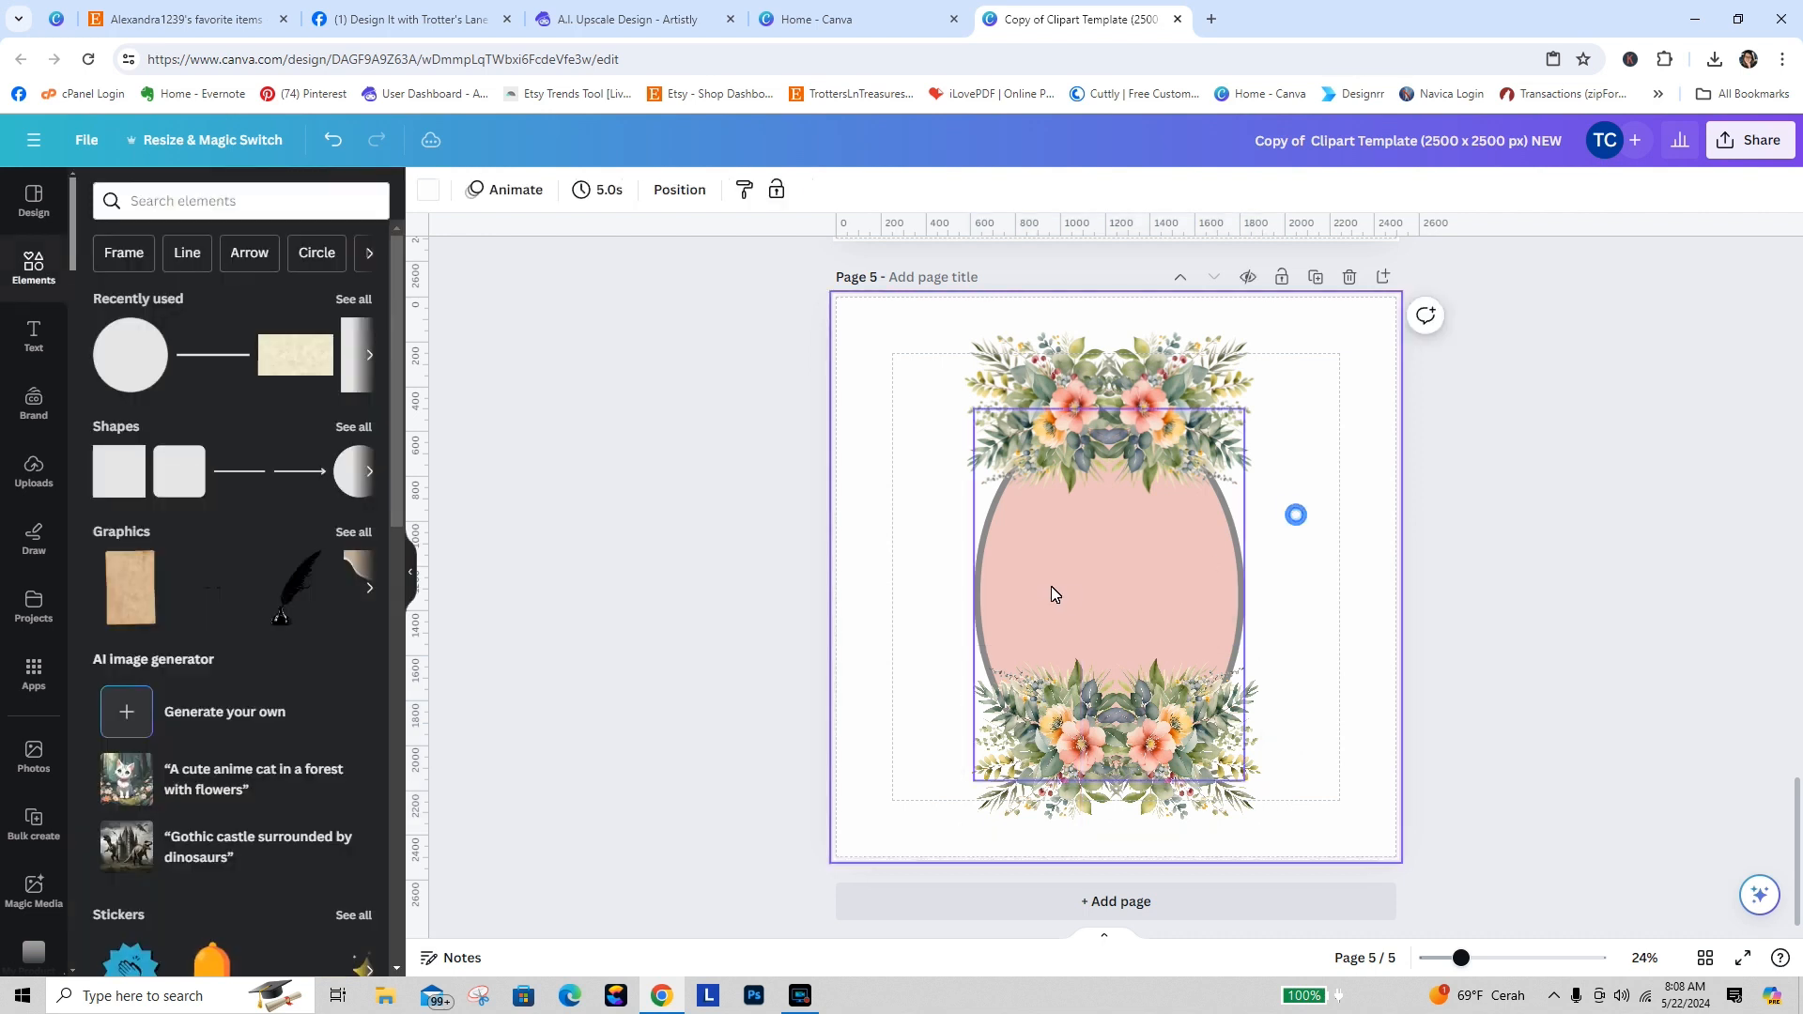
Step: Group the pink oval with the upper bouquets on page 5 and move that group slightly down to the page's horizontal center
left_click(1085, 613)
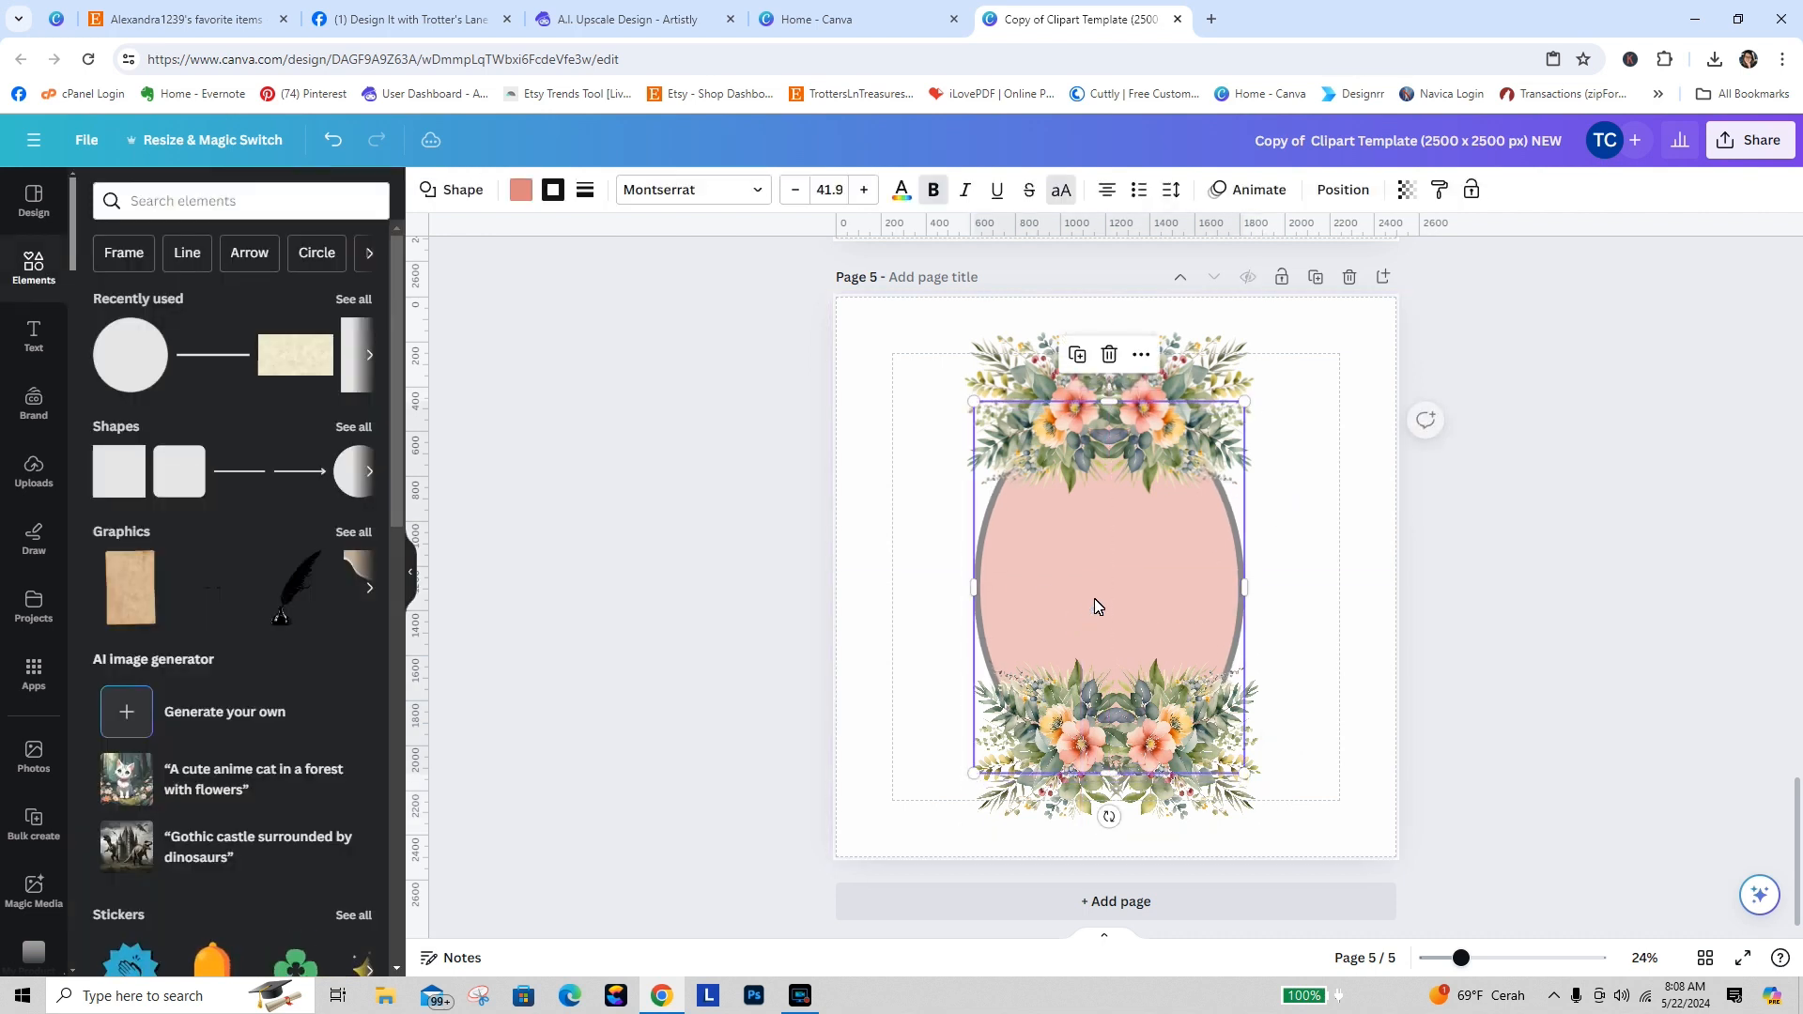
left_click(1200, 371, "shift")
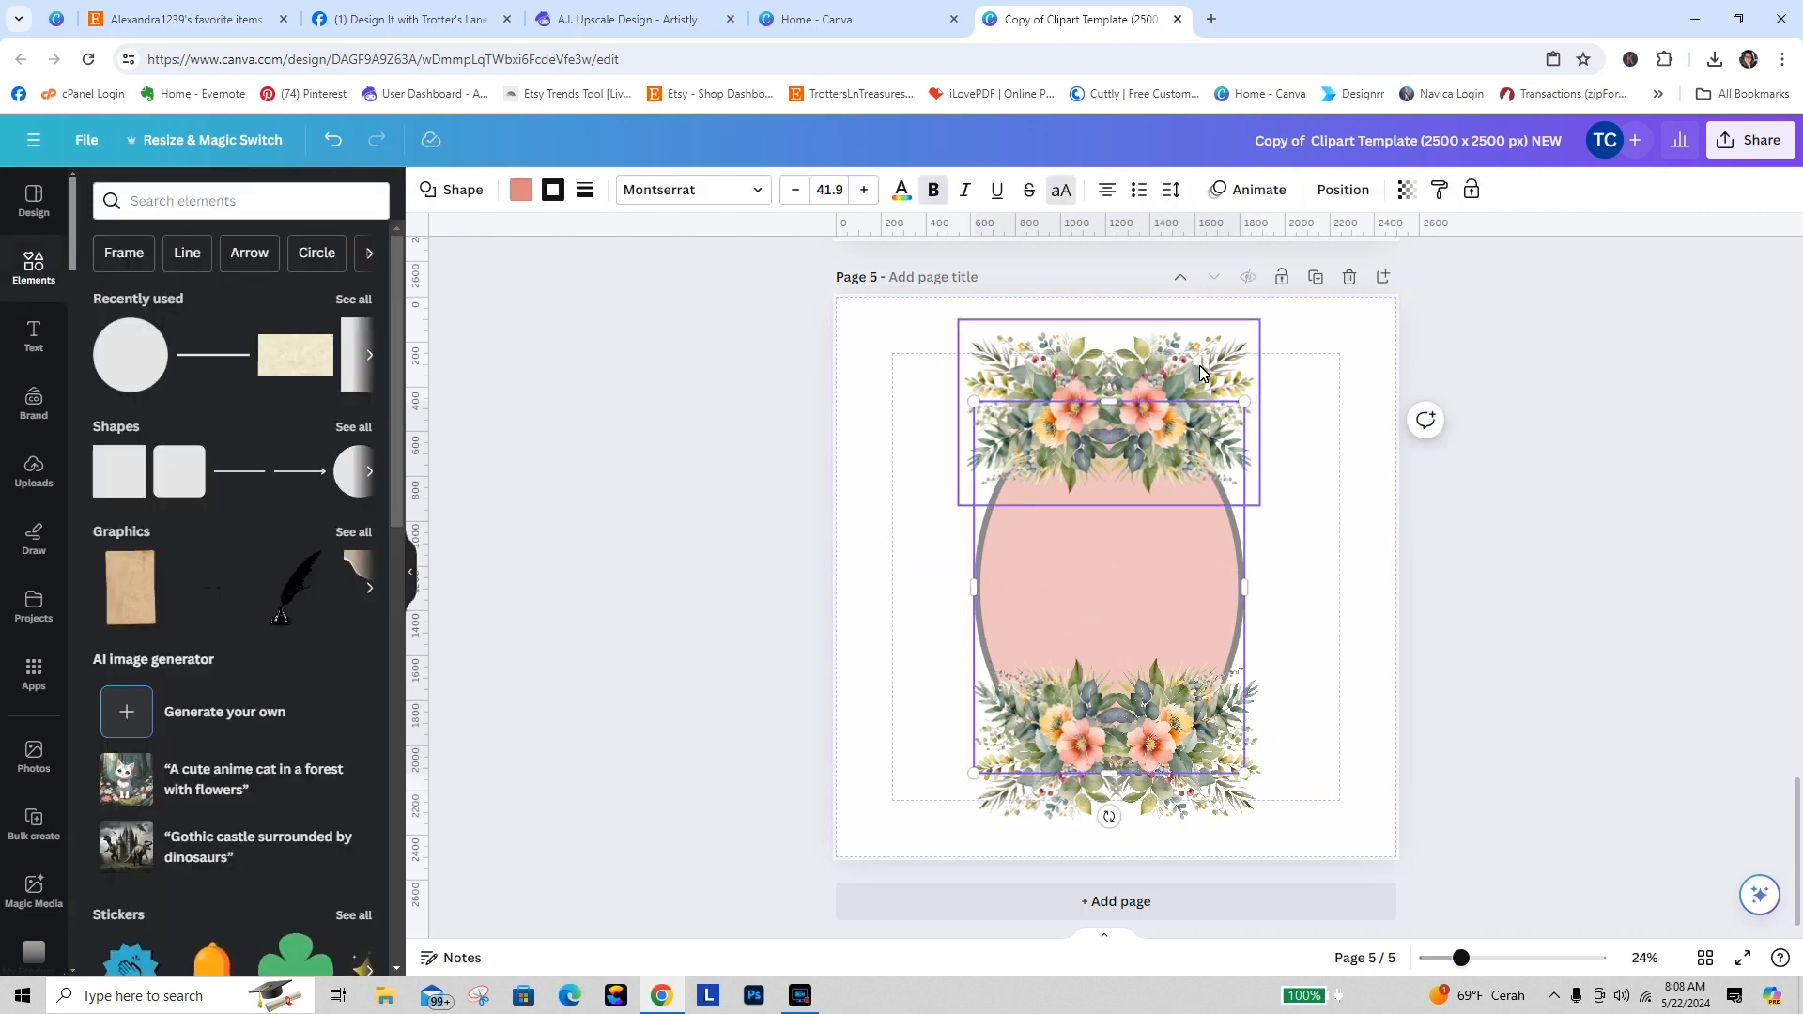
left_click(1202, 731, "shift")
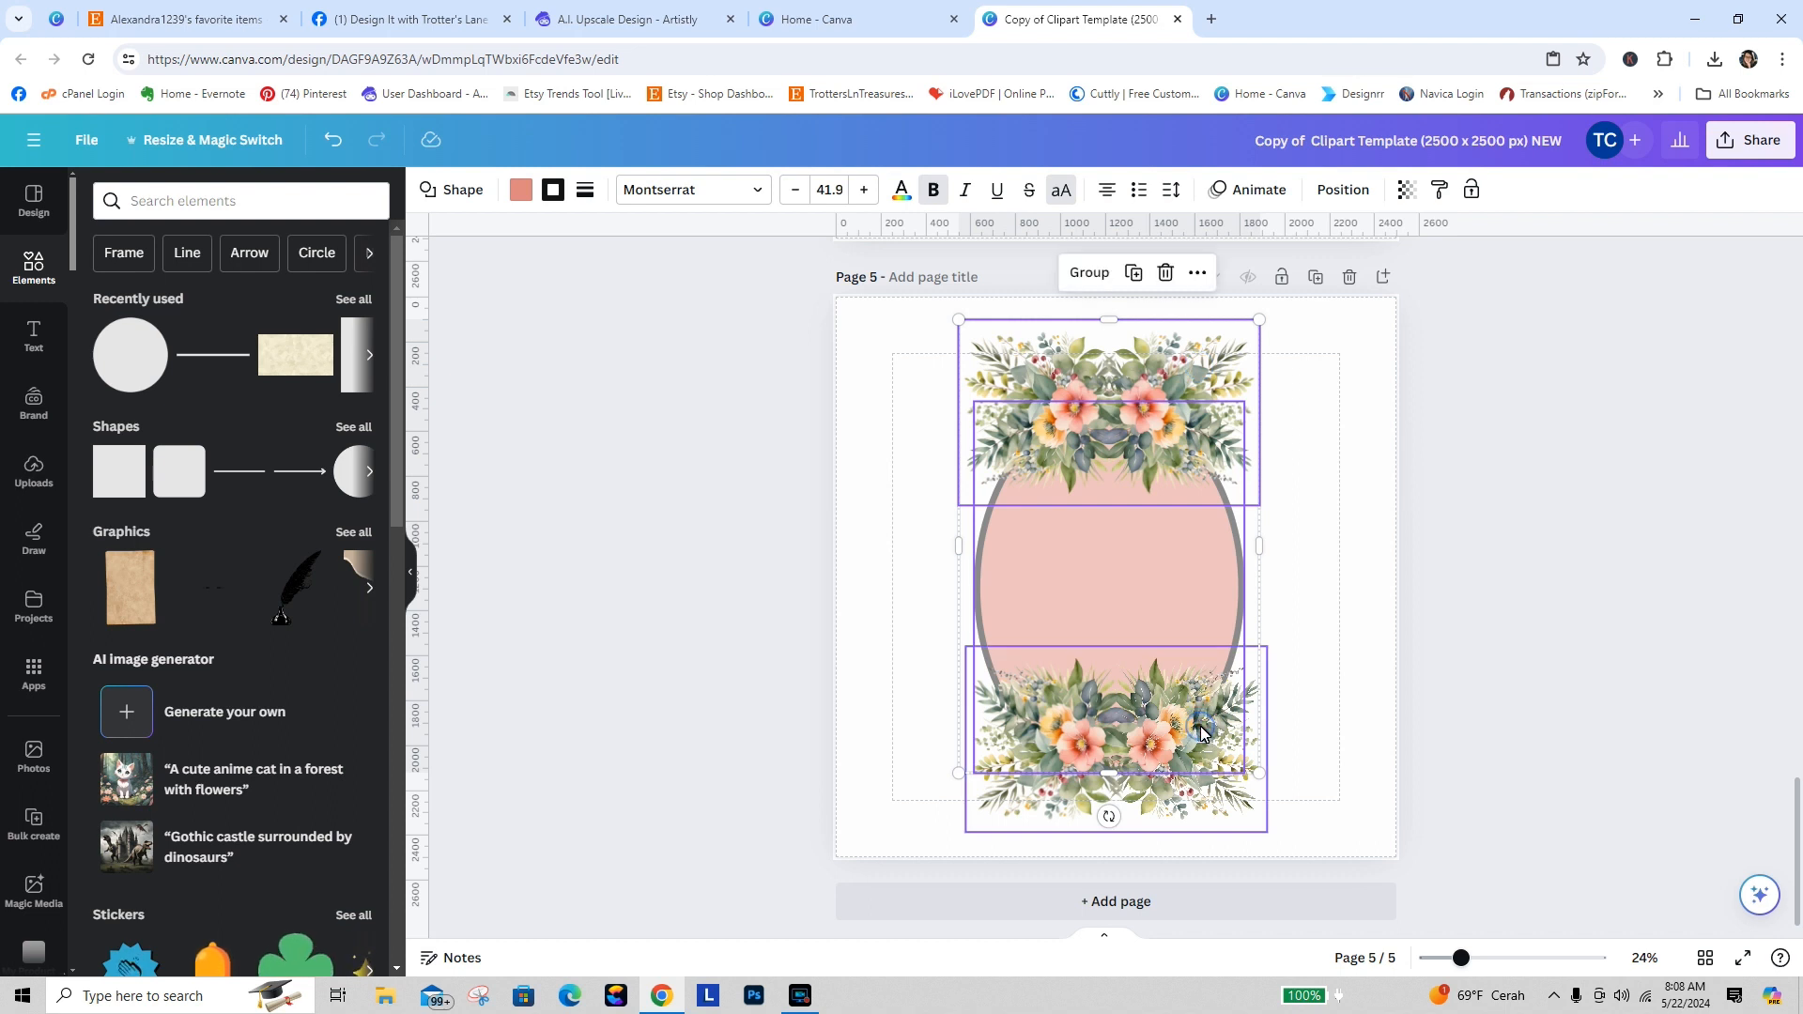
left_click(1062, 282)
left_click(1335, 504)
mouse_move(1182, 552)
left_mouse_down()
mouse_move(1182, 513)
mouse_move(1188, 576)
left_mouse_up()
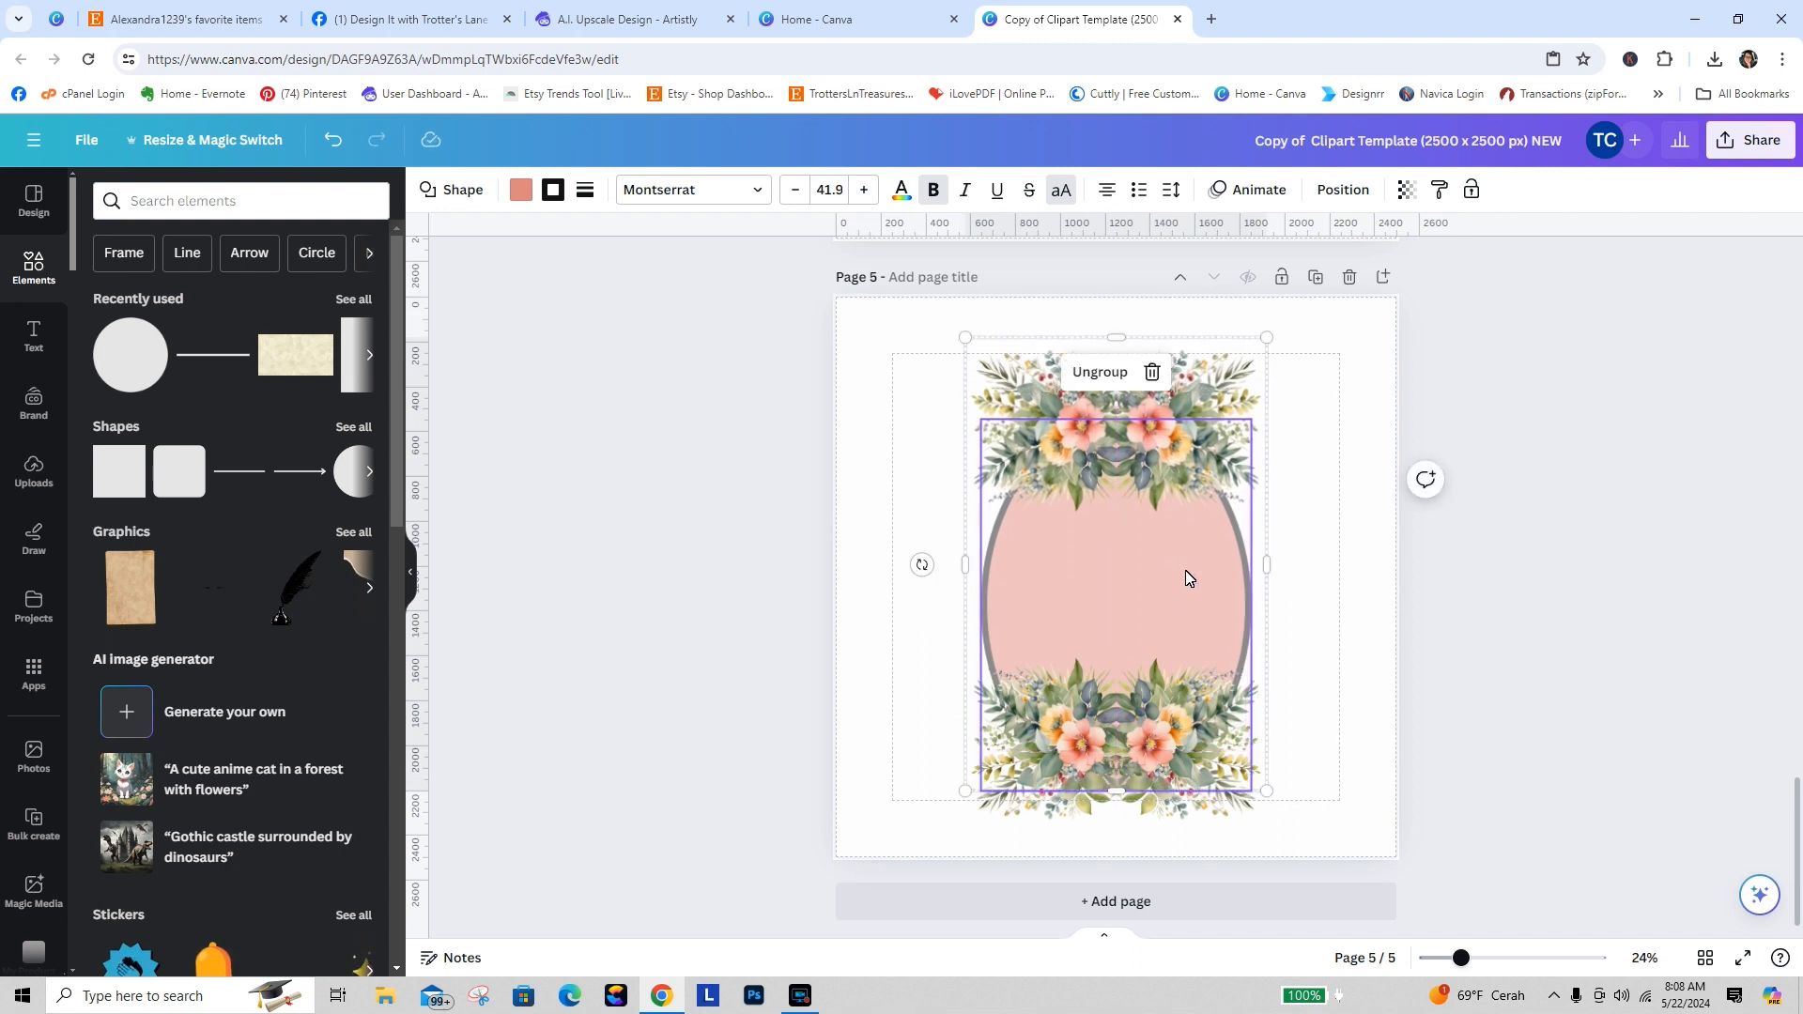
Step: Group the lower bouquets with the oval and upper bouquets, and nudge the combined design slightly to the left
left_click(1193, 821)
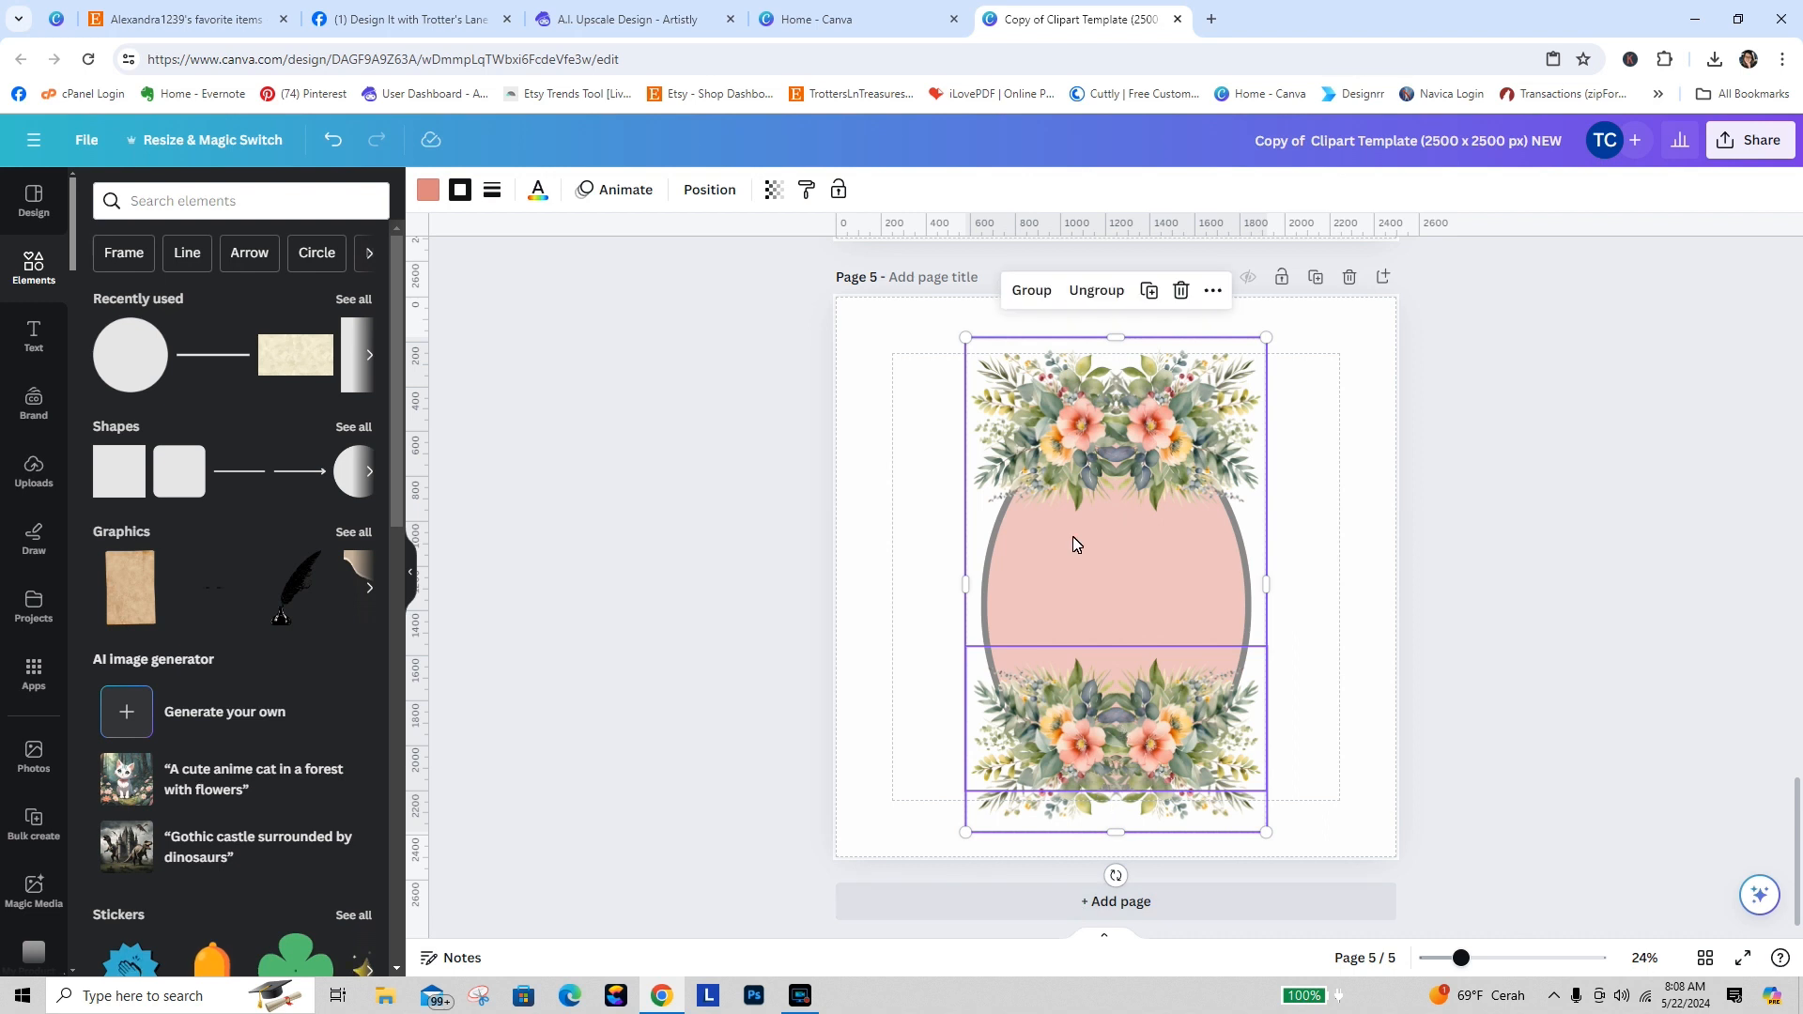
left_click(1026, 291)
left_click(1300, 528)
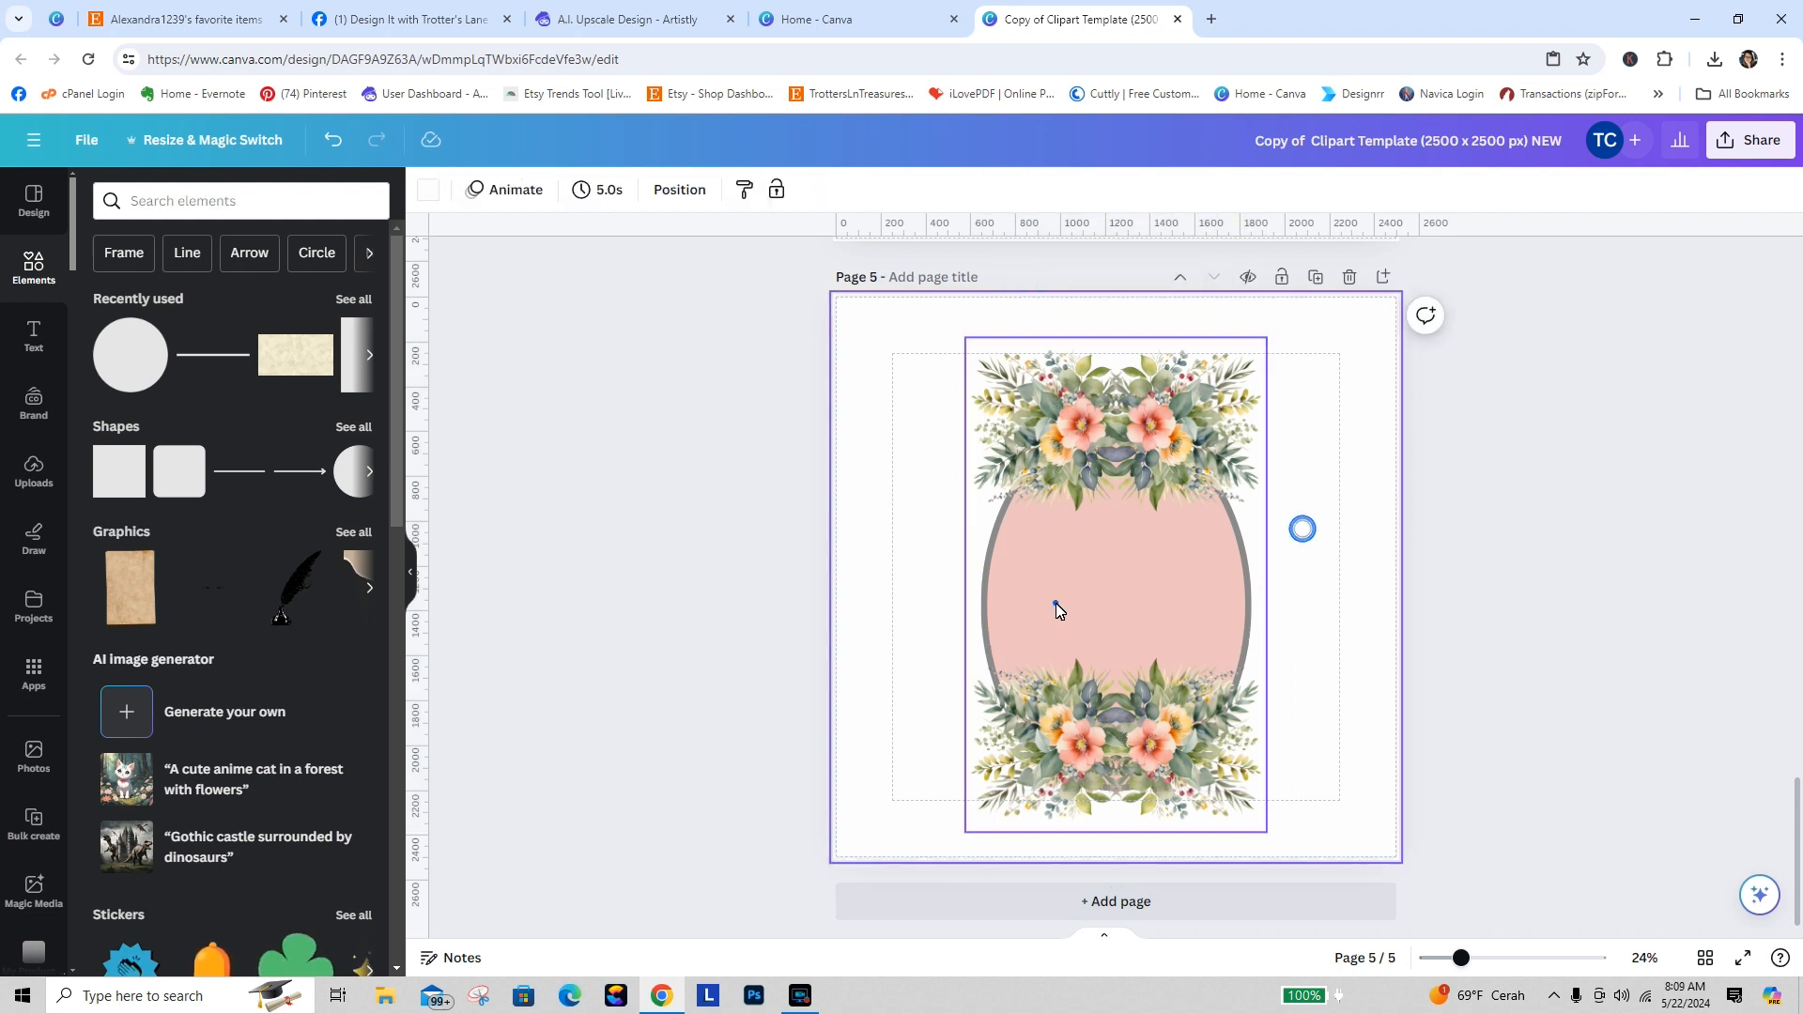
left_click(1053, 602)
mouse_move(1037, 597)
left_mouse_down()
mouse_move(1022, 616)
mouse_move(949, 612)
mouse_move(1076, 601)
mouse_move(1043, 608)
left_mouse_up()
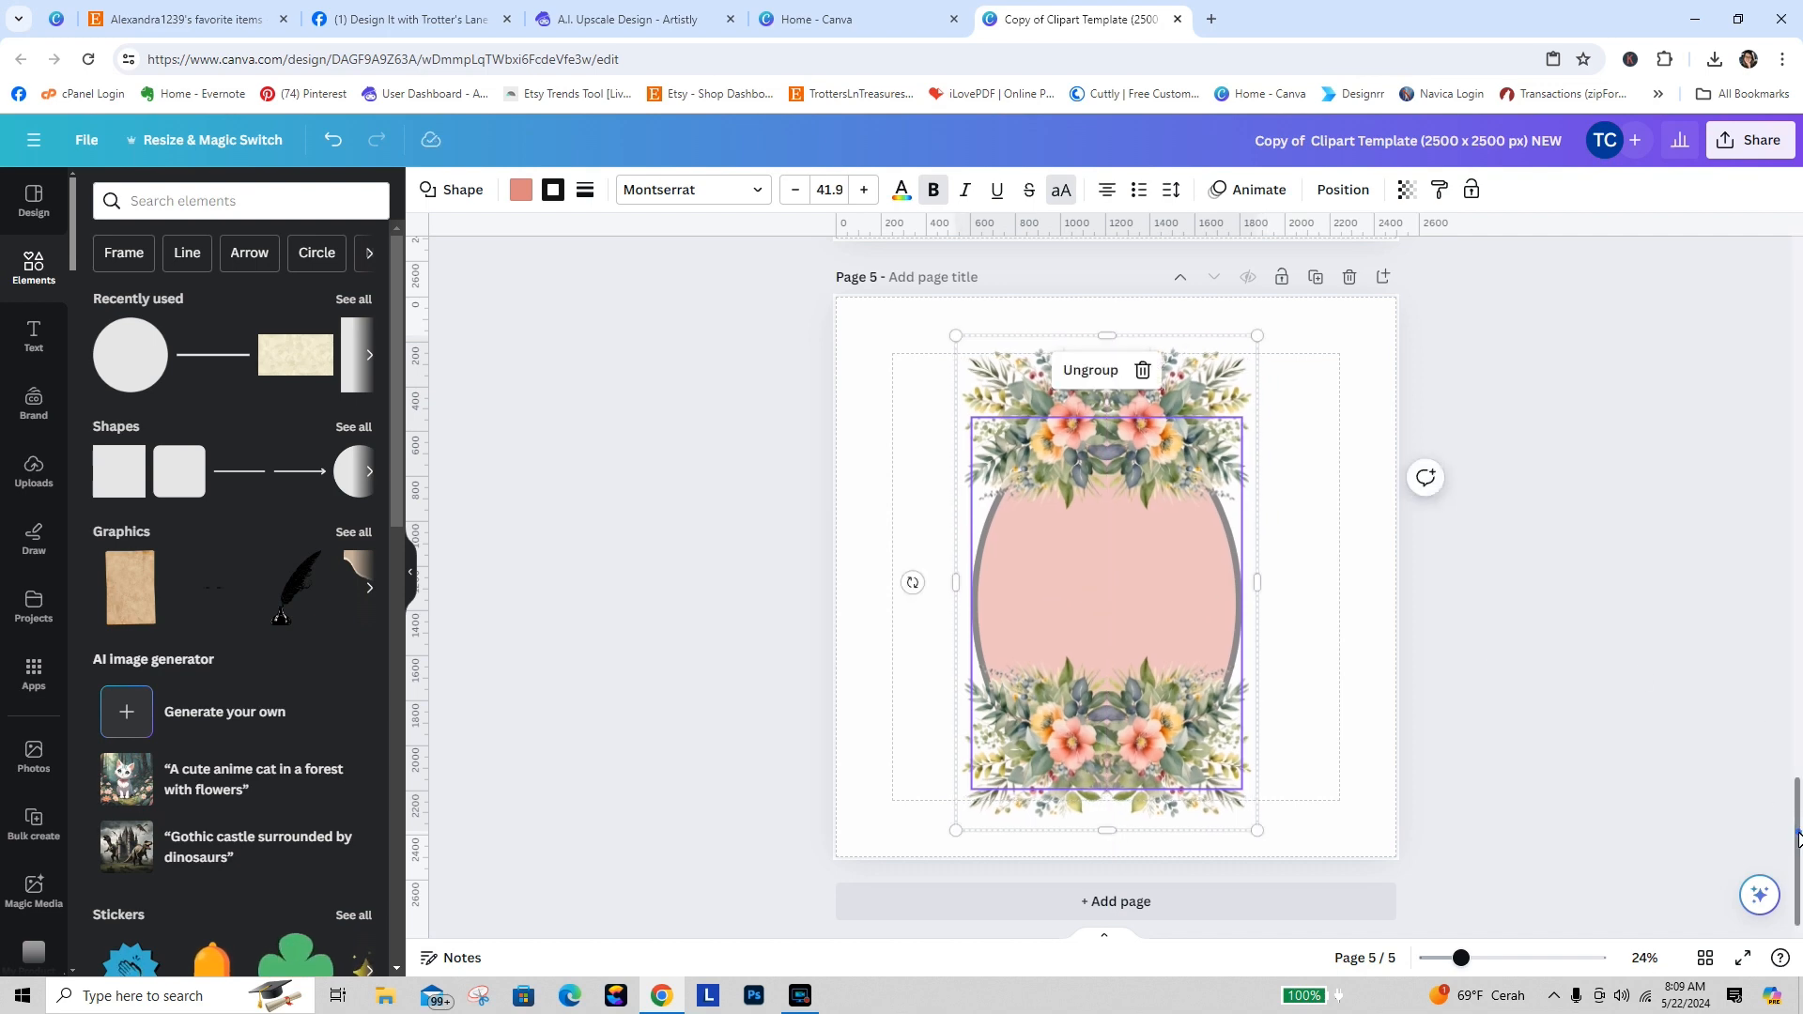
Step: Duplicate page 5, rotate the grouped design on the copy by 90° so it lies horizontally, and place it in the page's upper part
mouse_move(1797, 835)
left_mouse_down()
mouse_move(1758, 584)
mouse_move(1797, 830)
left_mouse_up()
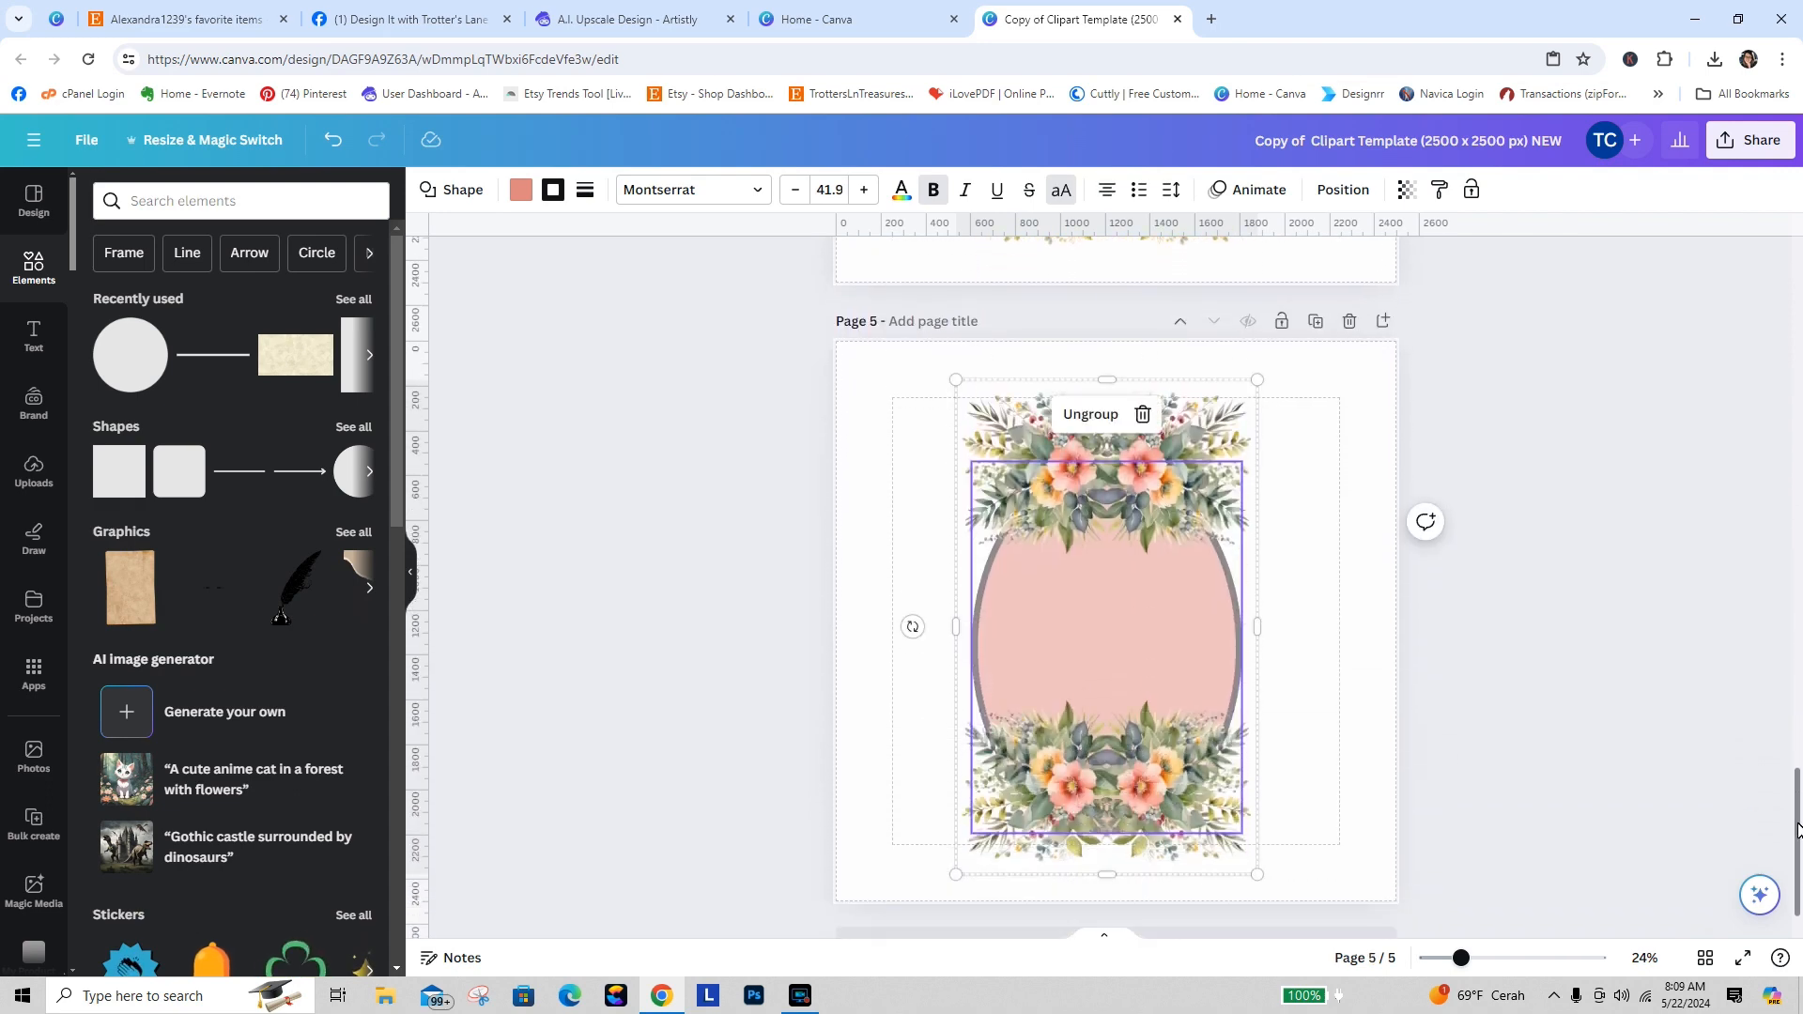
left_click(1316, 321)
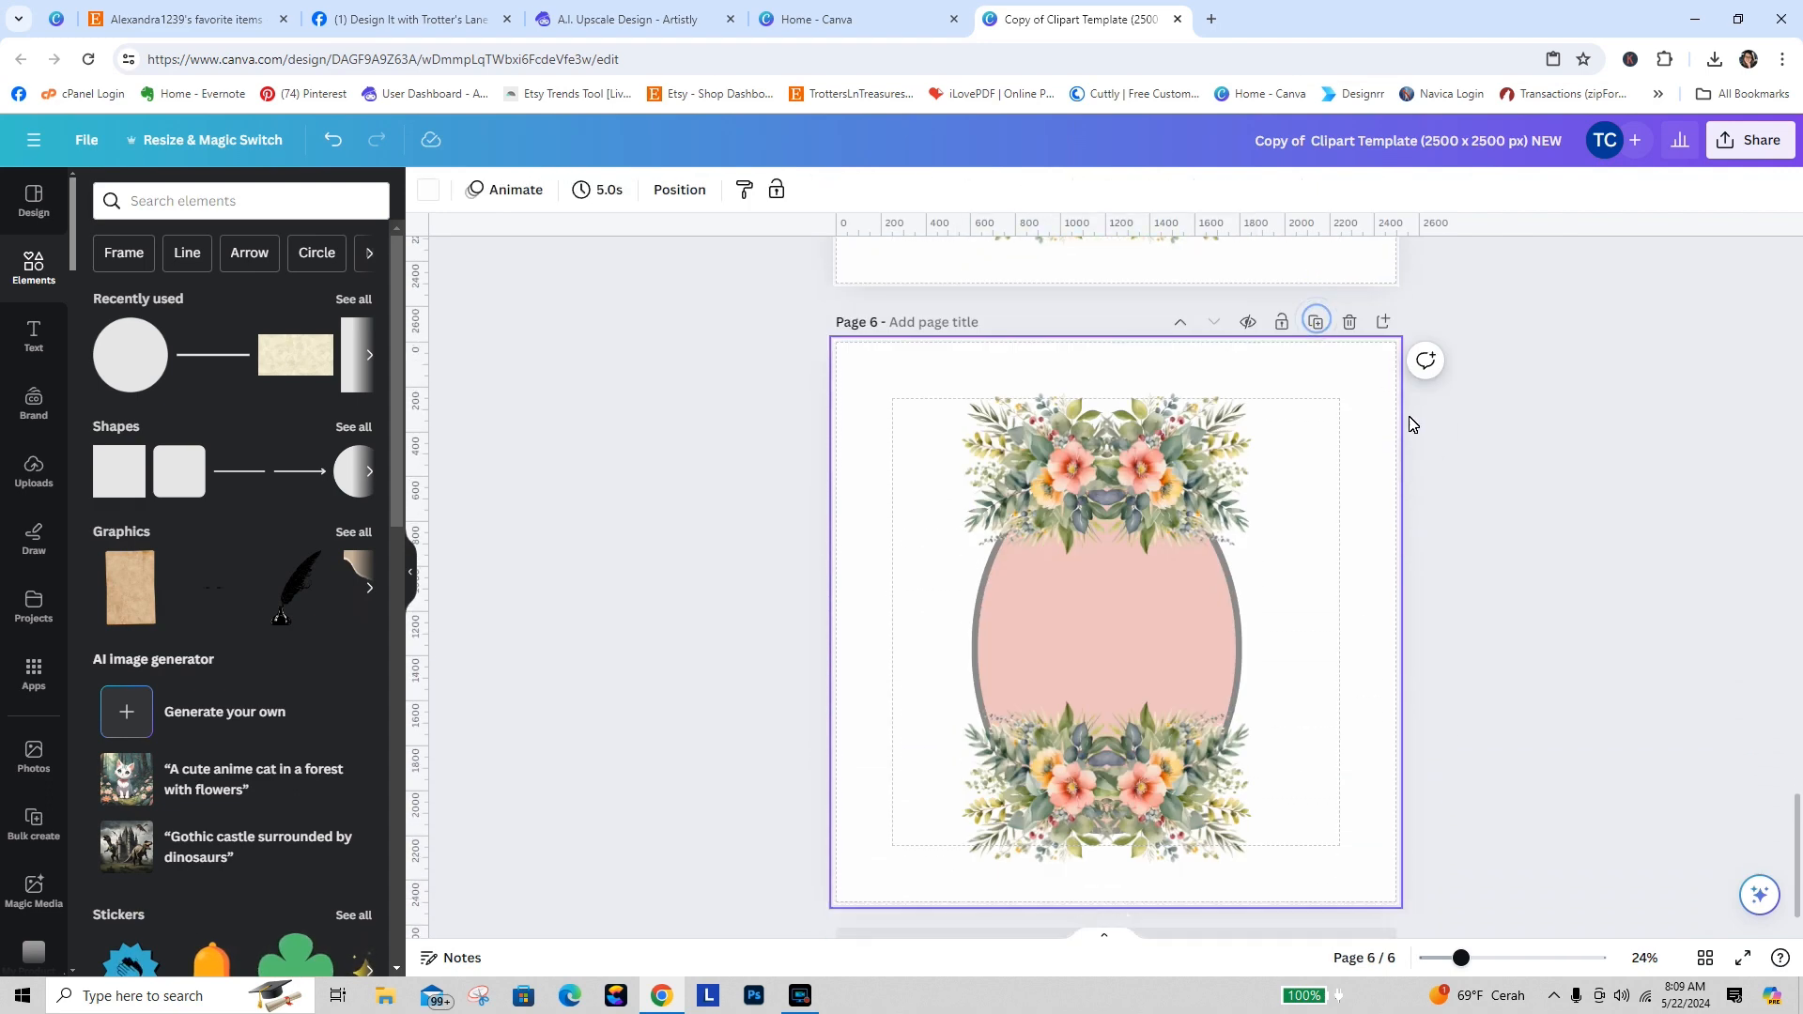
left_click(1124, 526)
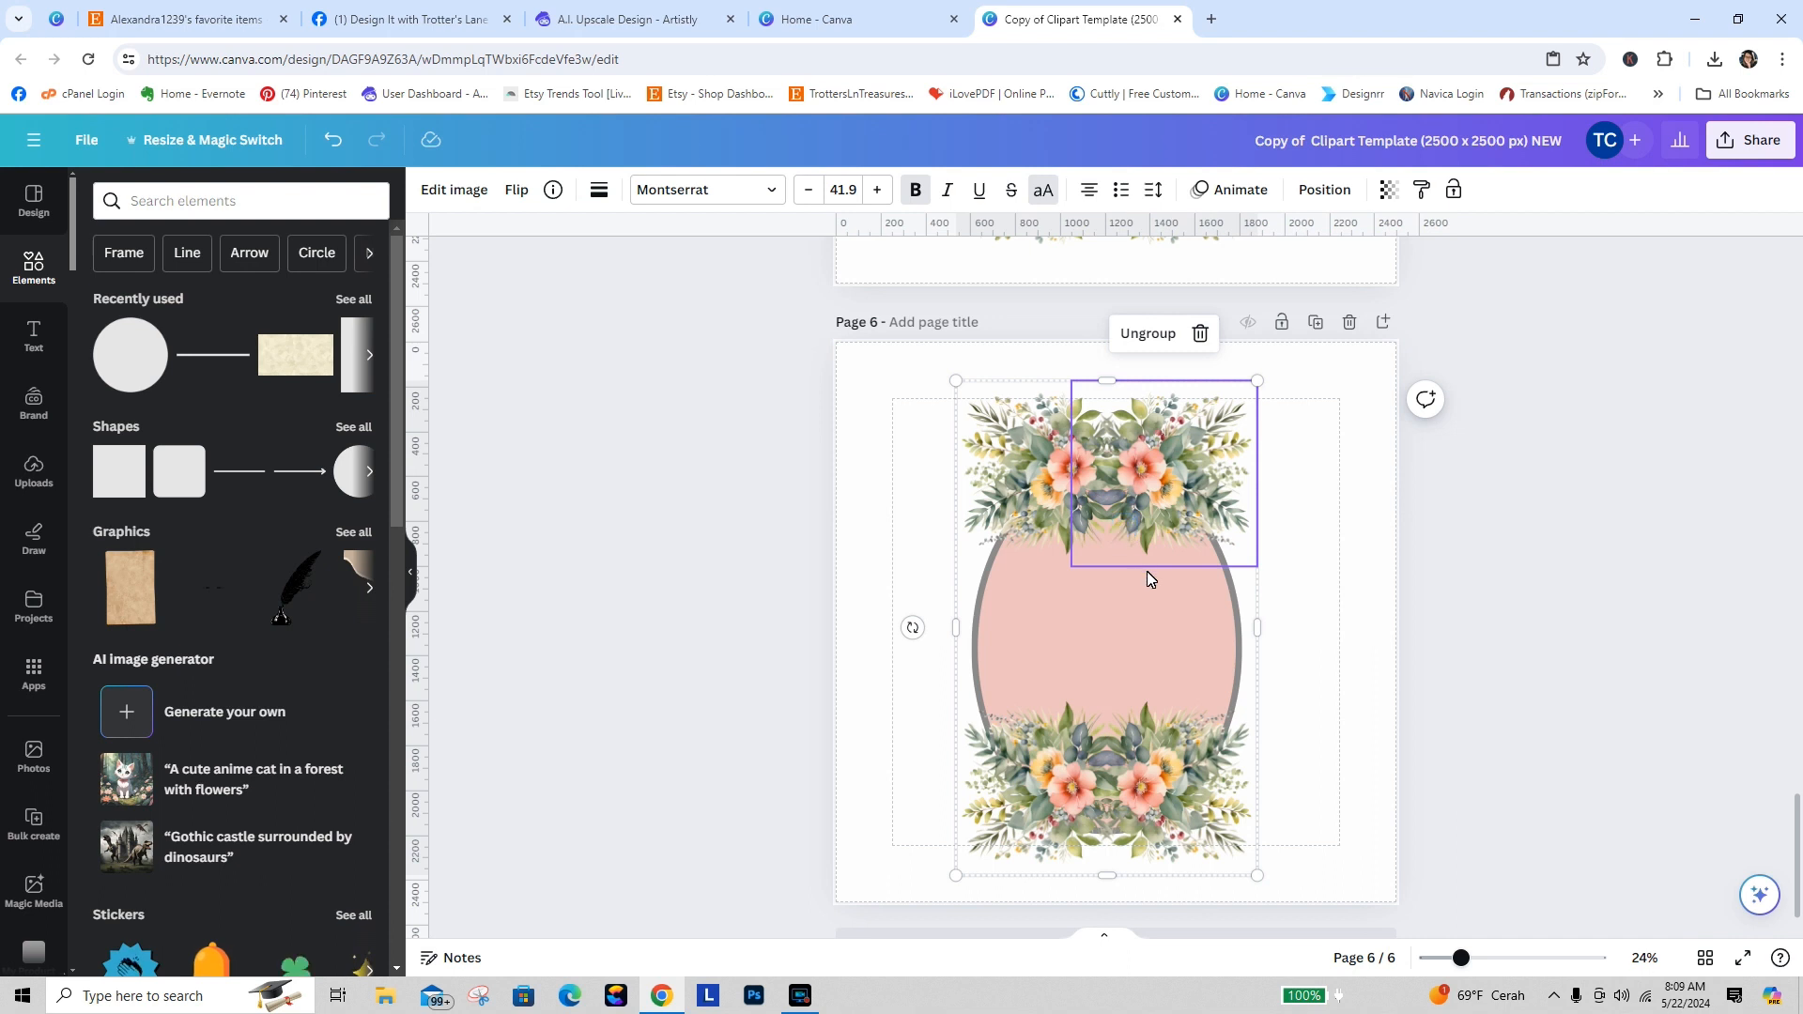
left_click_drag(913, 628, 1105, 457)
left_click_drag(1291, 671, 1306, 610)
left_click(1320, 810)
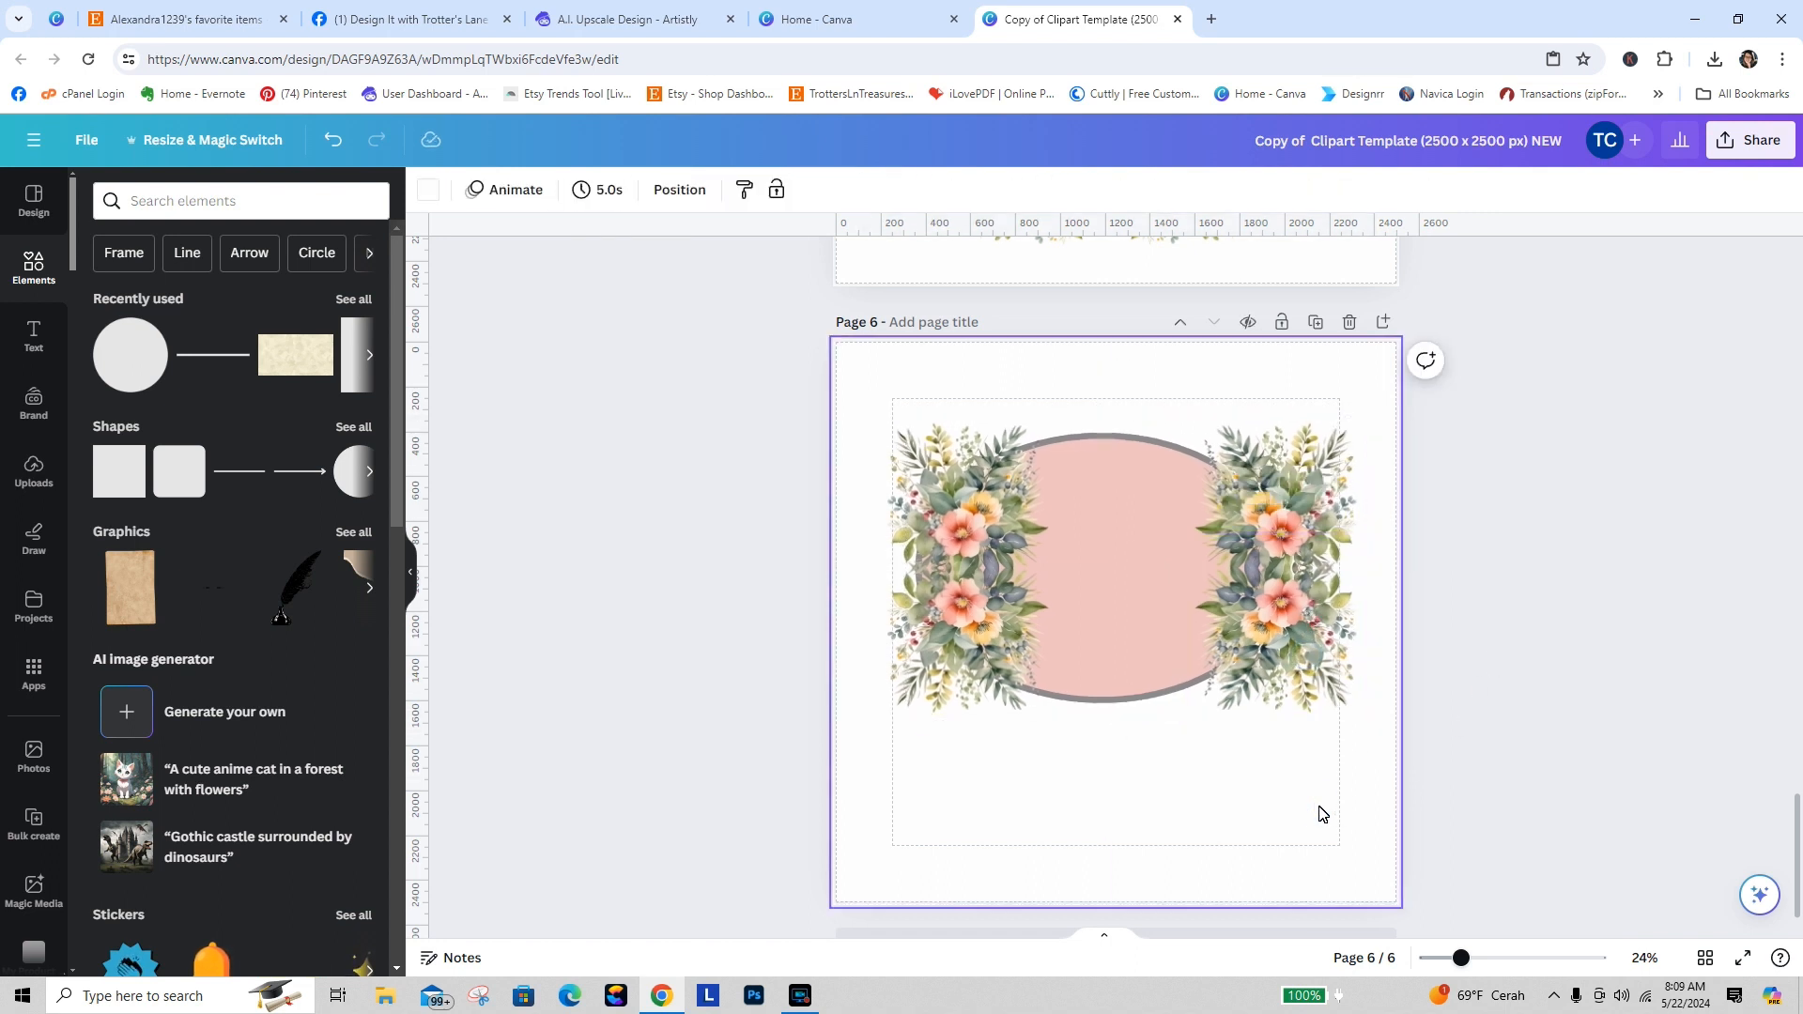
Step: Rotate the grouped design on page 6 back to exactly upright and move it to the left half of the page
left_click(1139, 547)
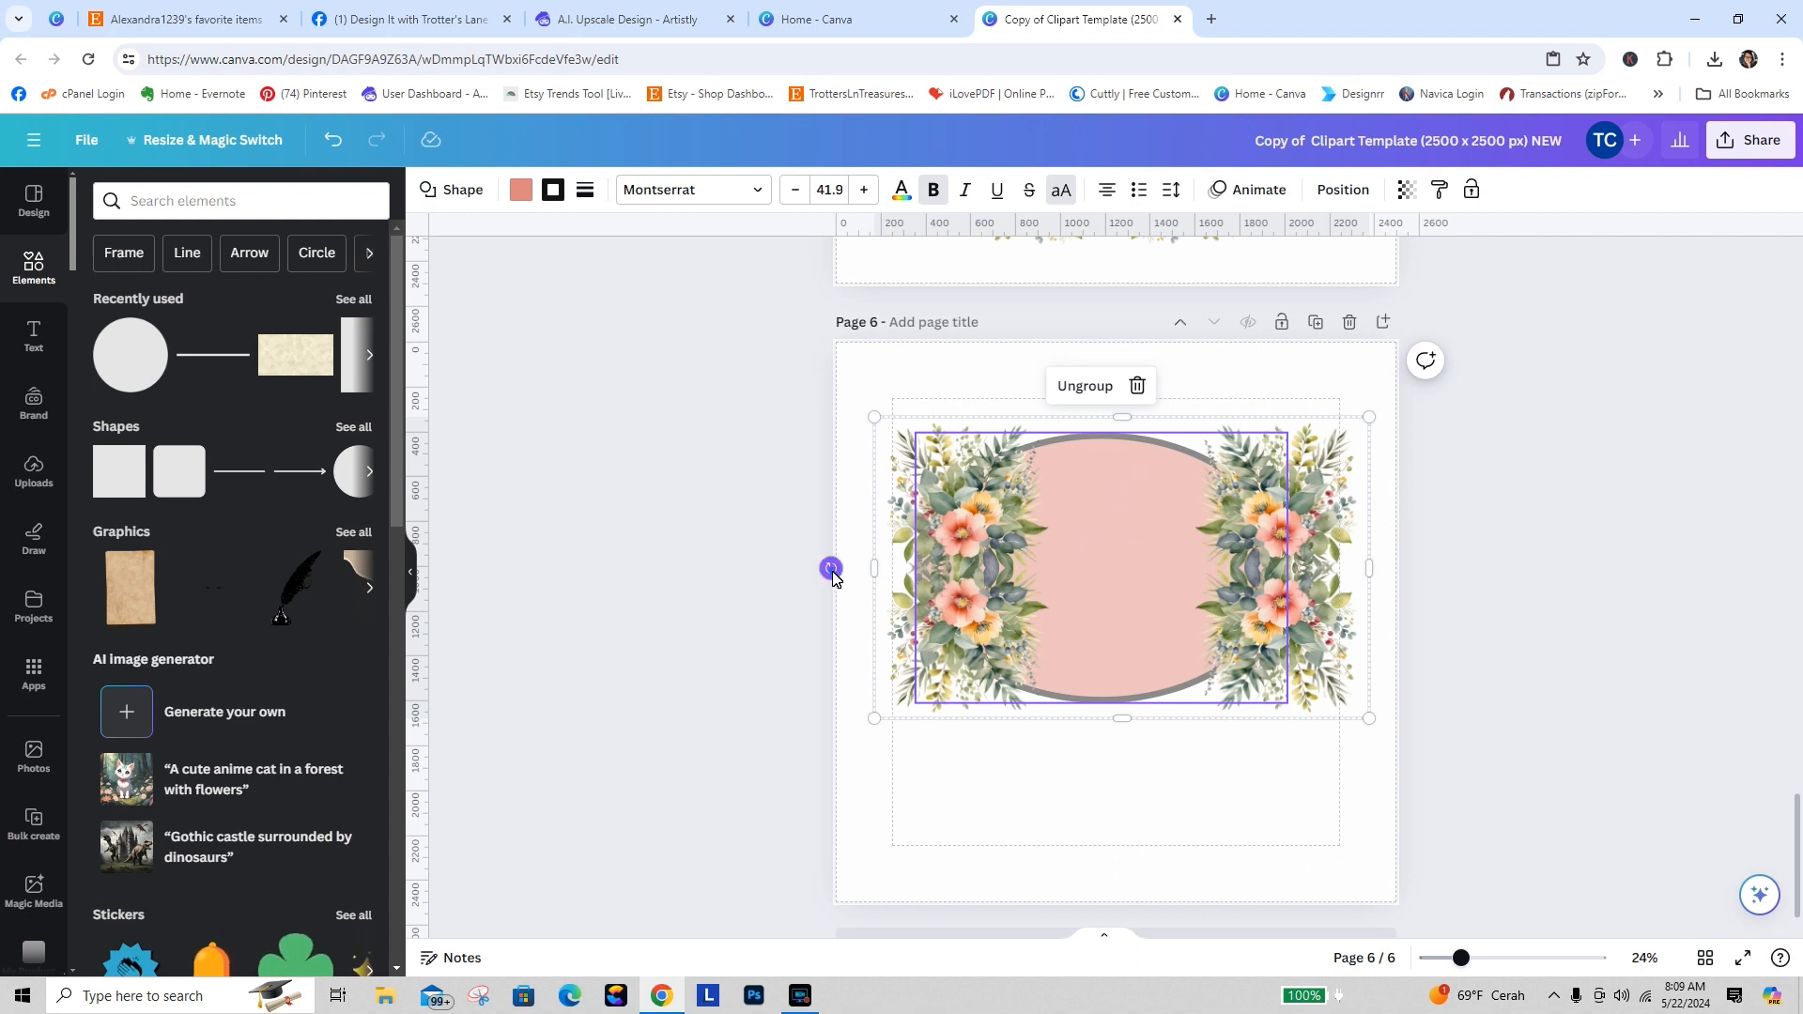
left_click_drag(831, 570, 1129, 711)
left_click_drag(1127, 471, 1040, 472)
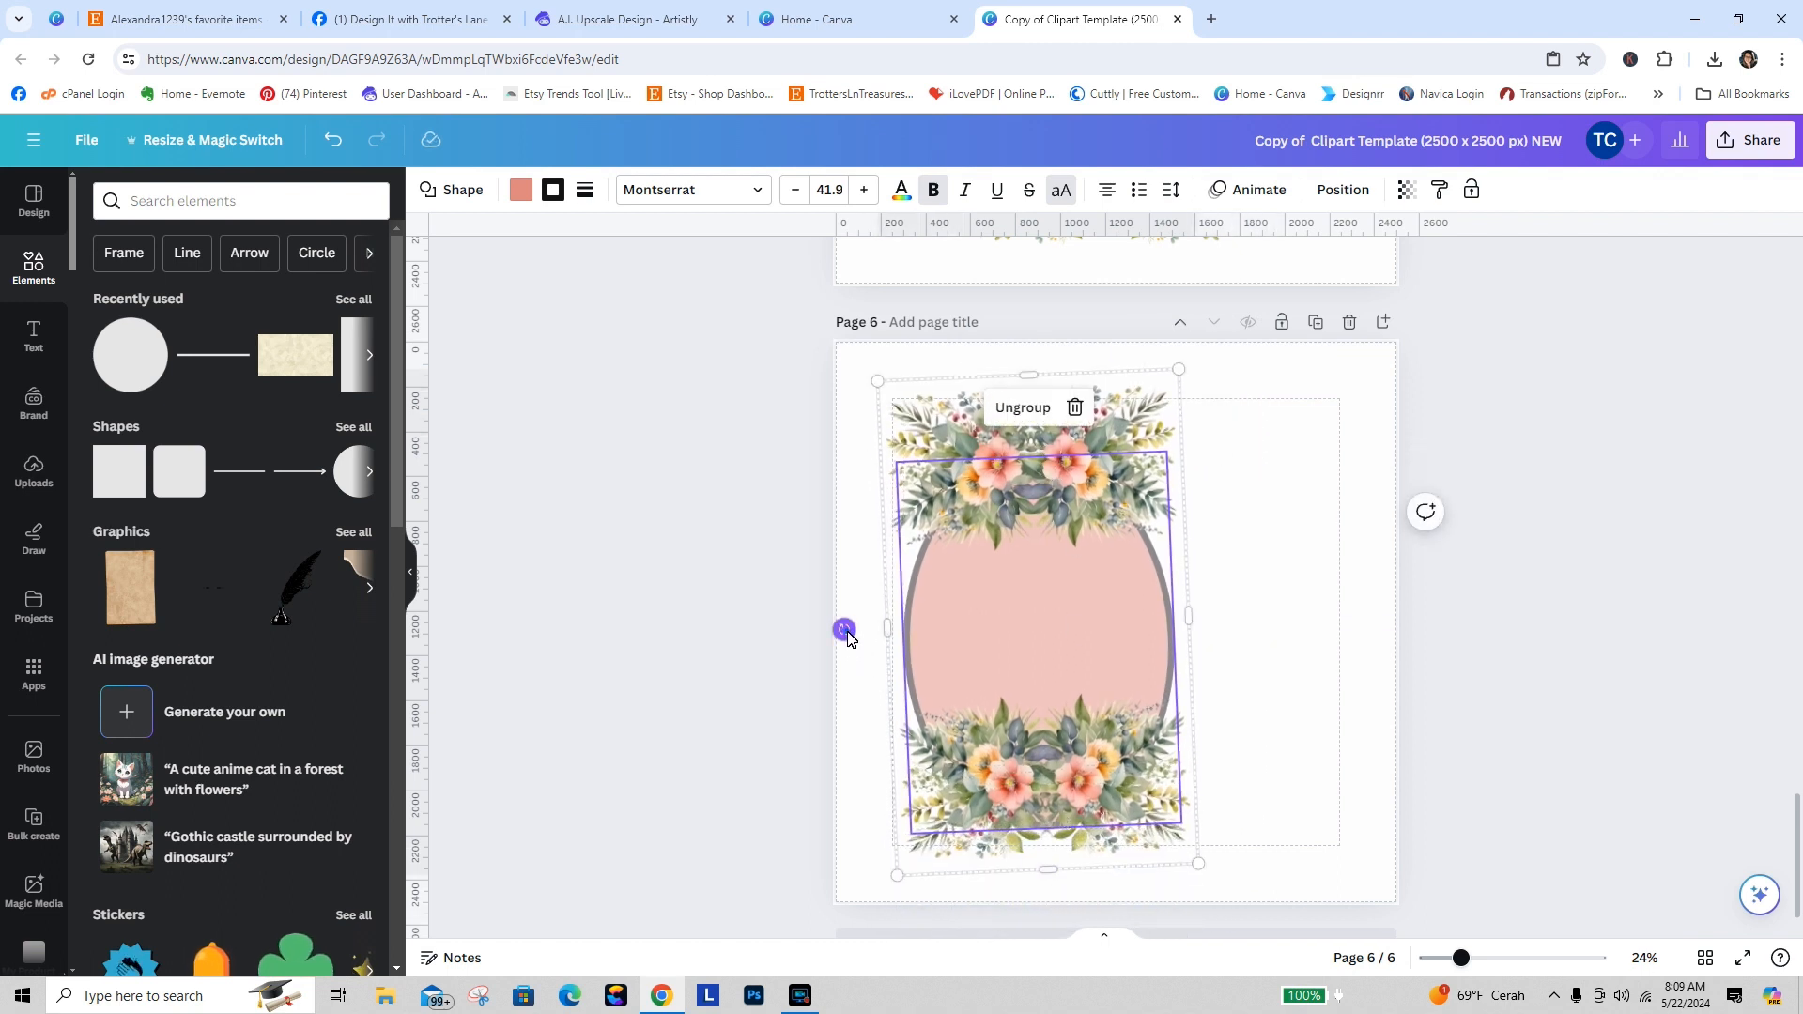
left_click_drag(845, 630, 845, 622)
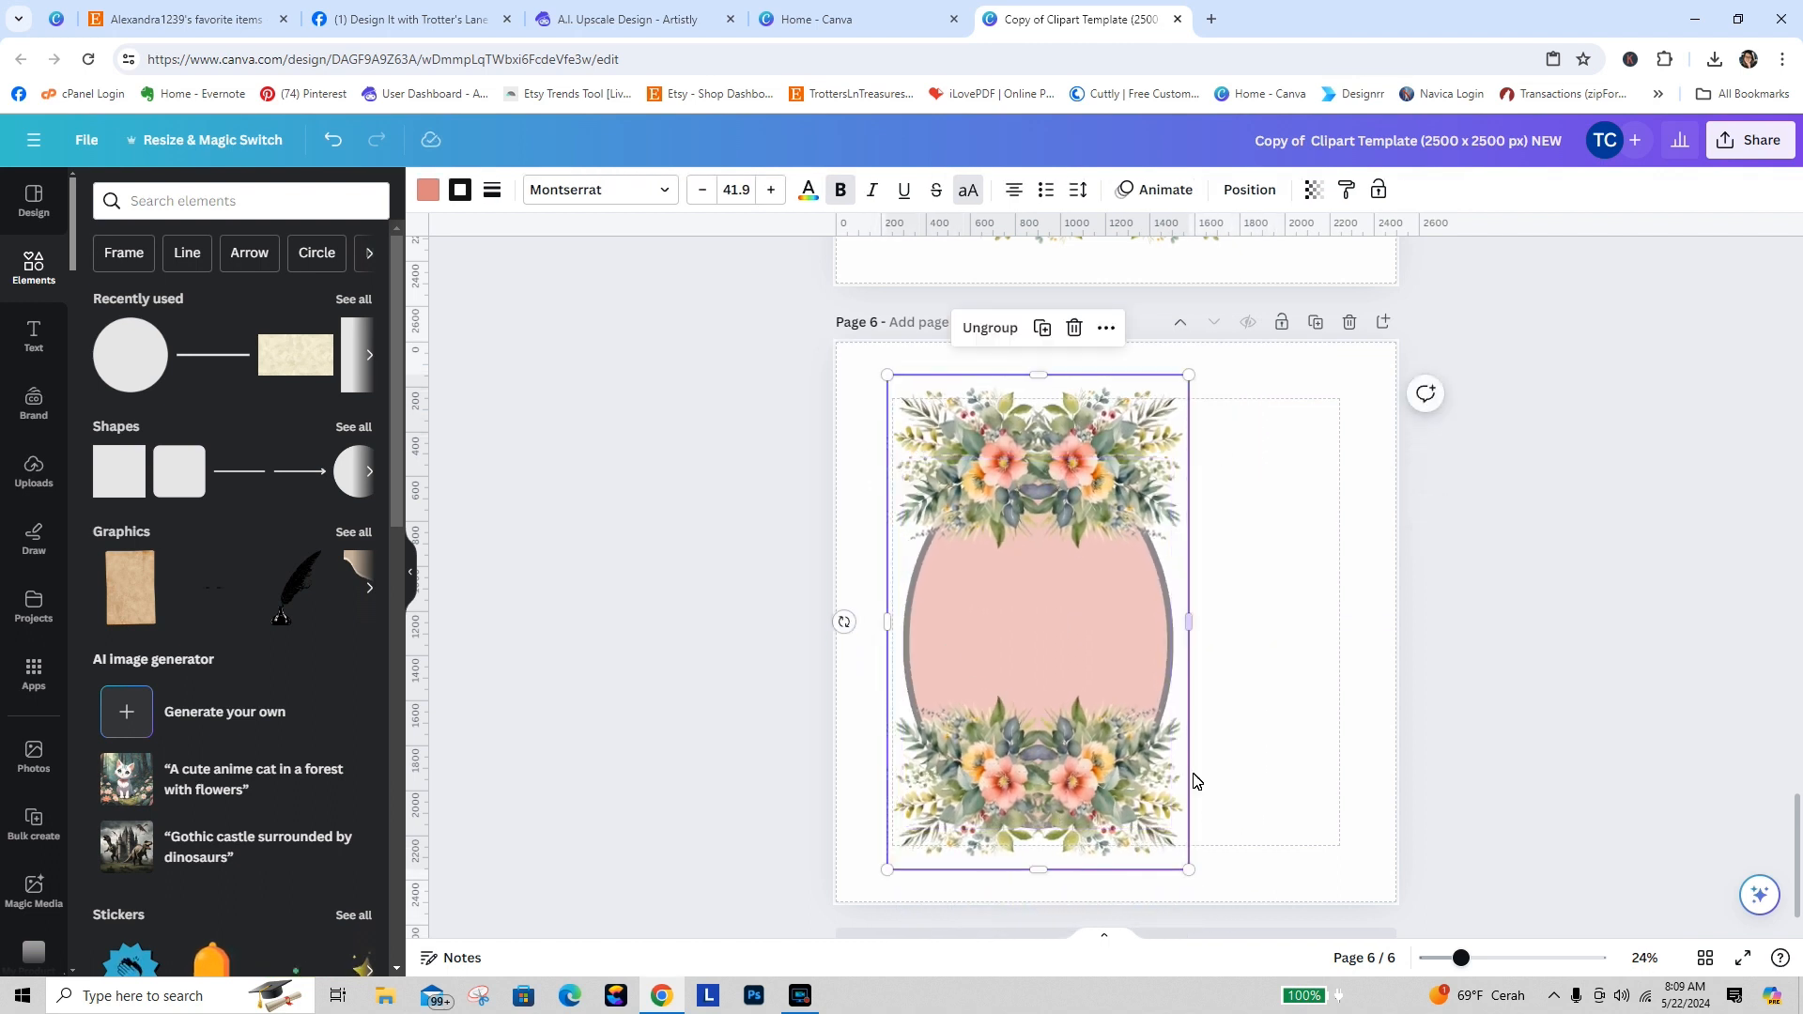
Step: Move the grouped design off page 6 so it is blank, and duplicate page 5
left_click_drag(1050, 651, 454, 551)
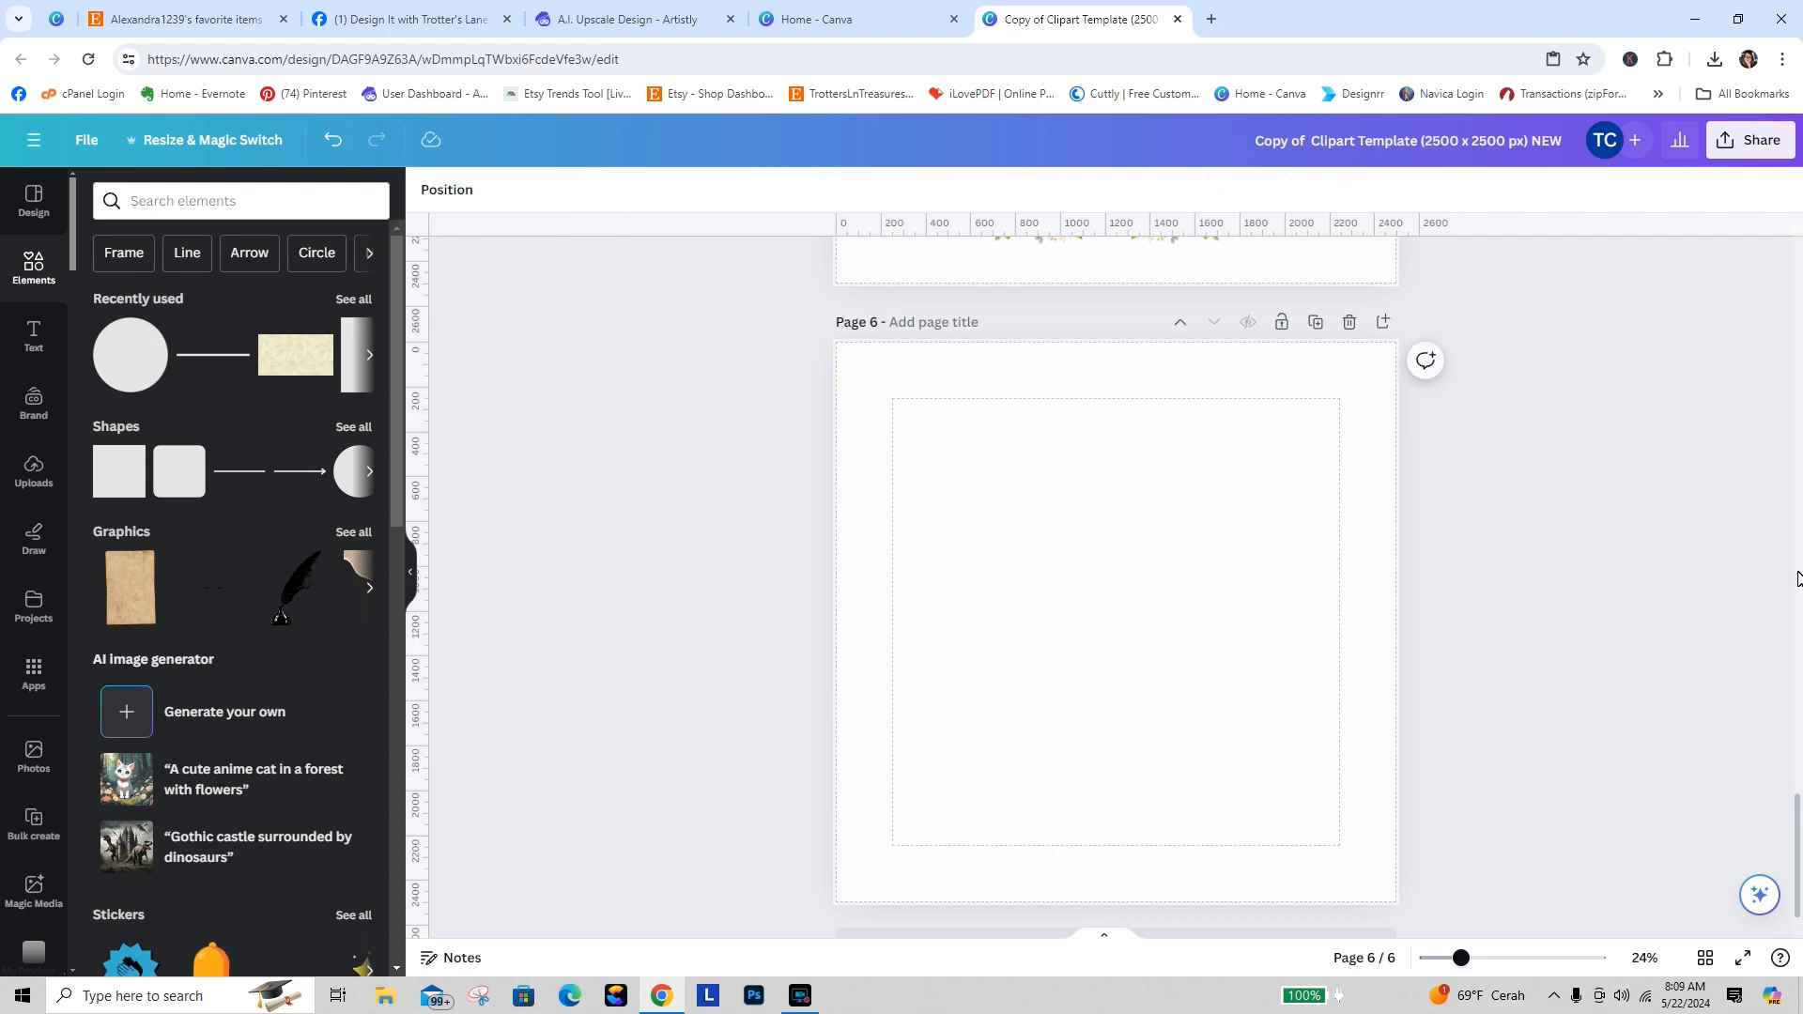
left_click_drag(1798, 823, 1772, 723)
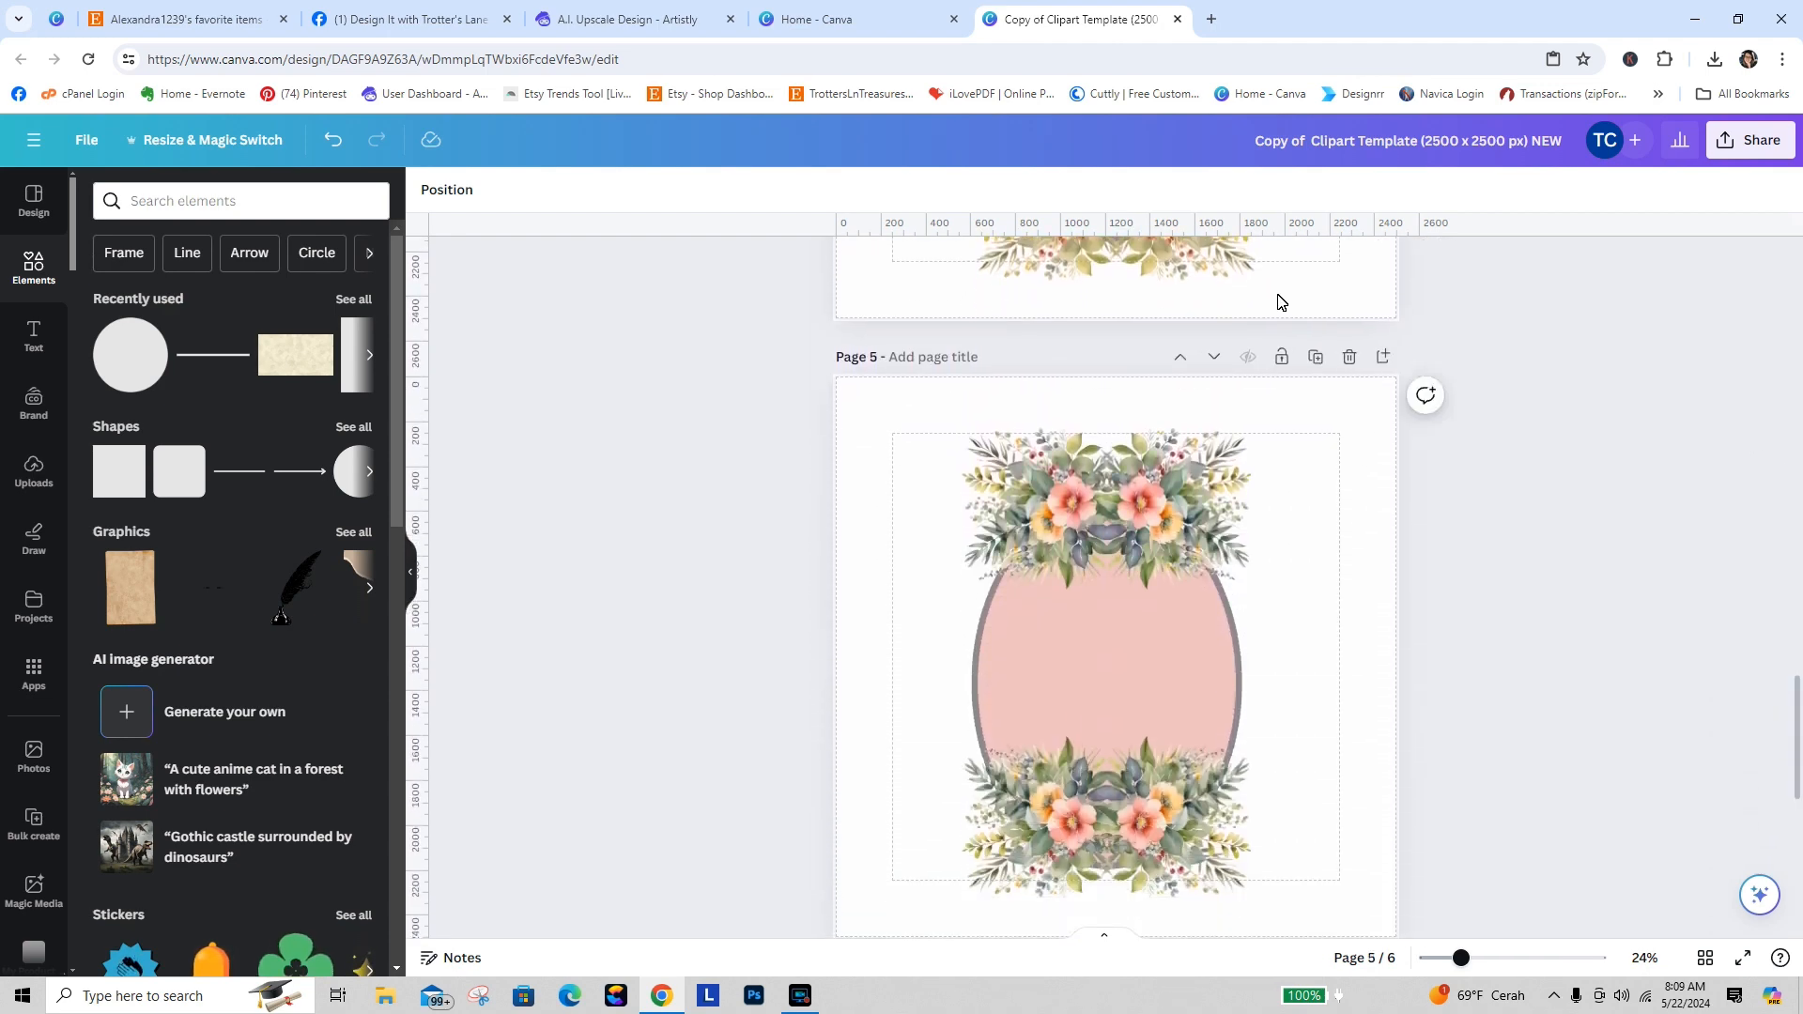
left_click(1315, 357)
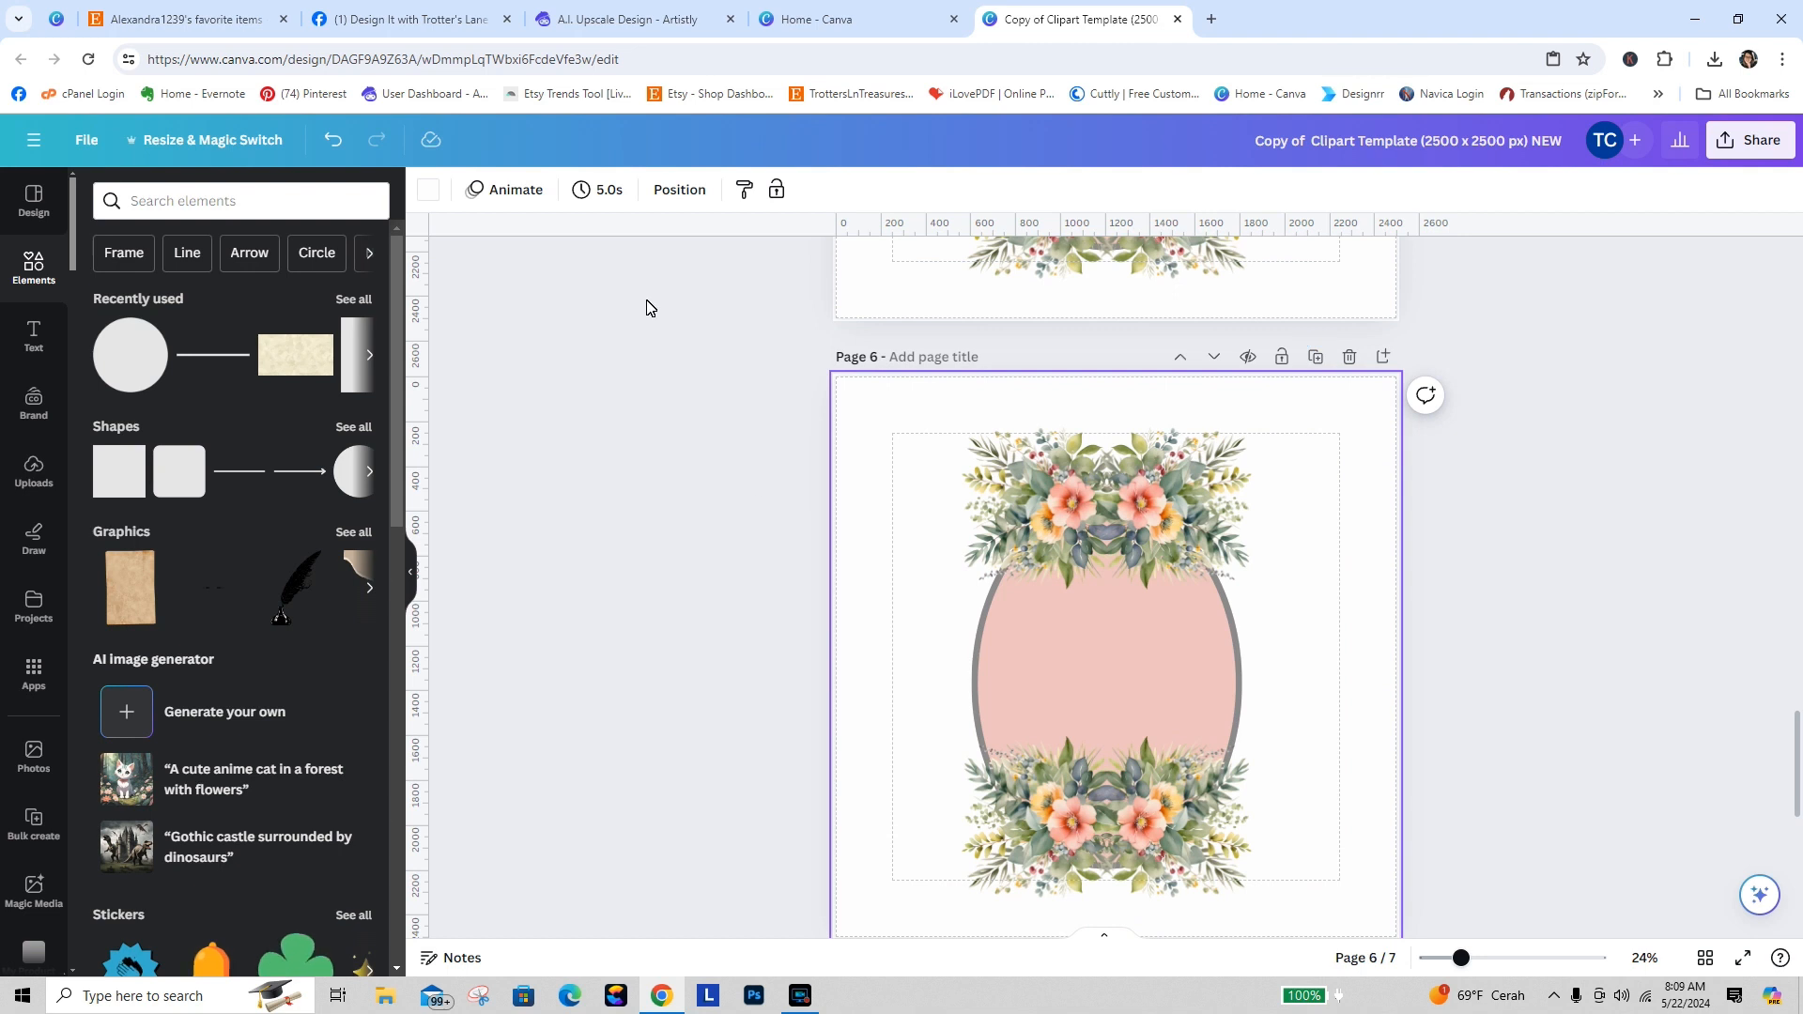
Step: Apply the Aura filter at full intensity to the upper-left bouquet on the new page 6
left_click(1062, 582)
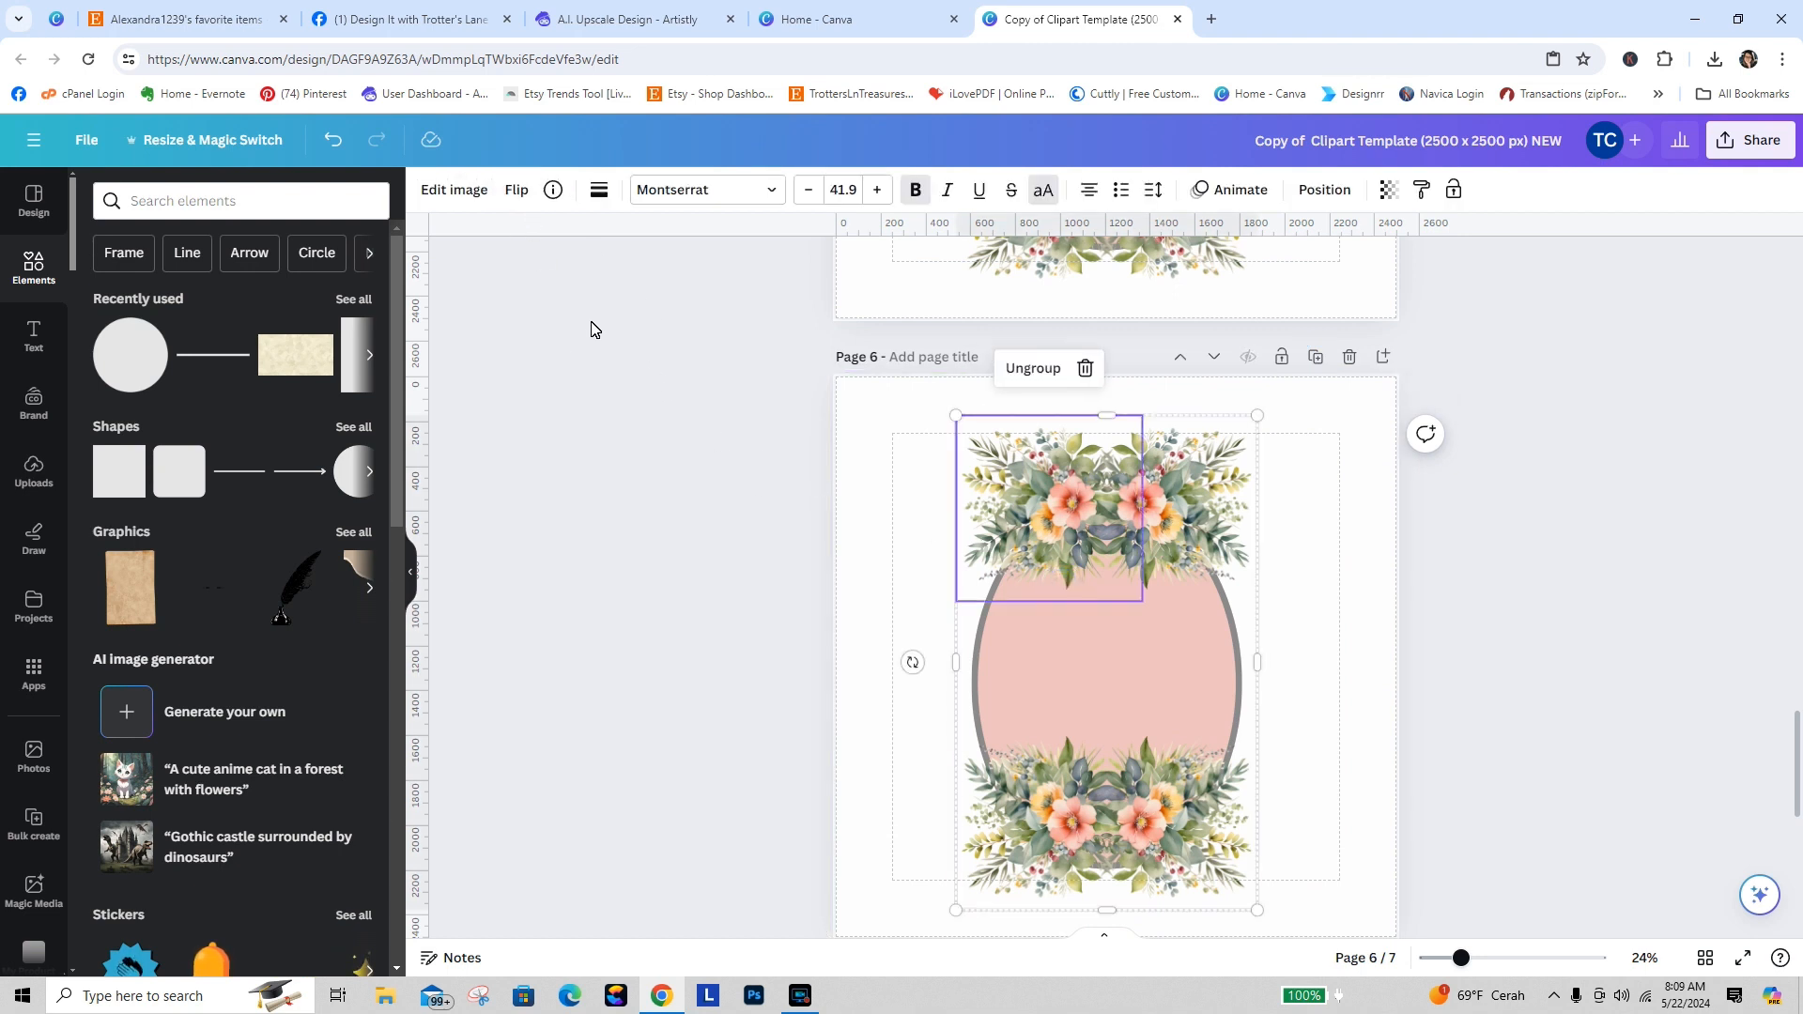
left_click(454, 191)
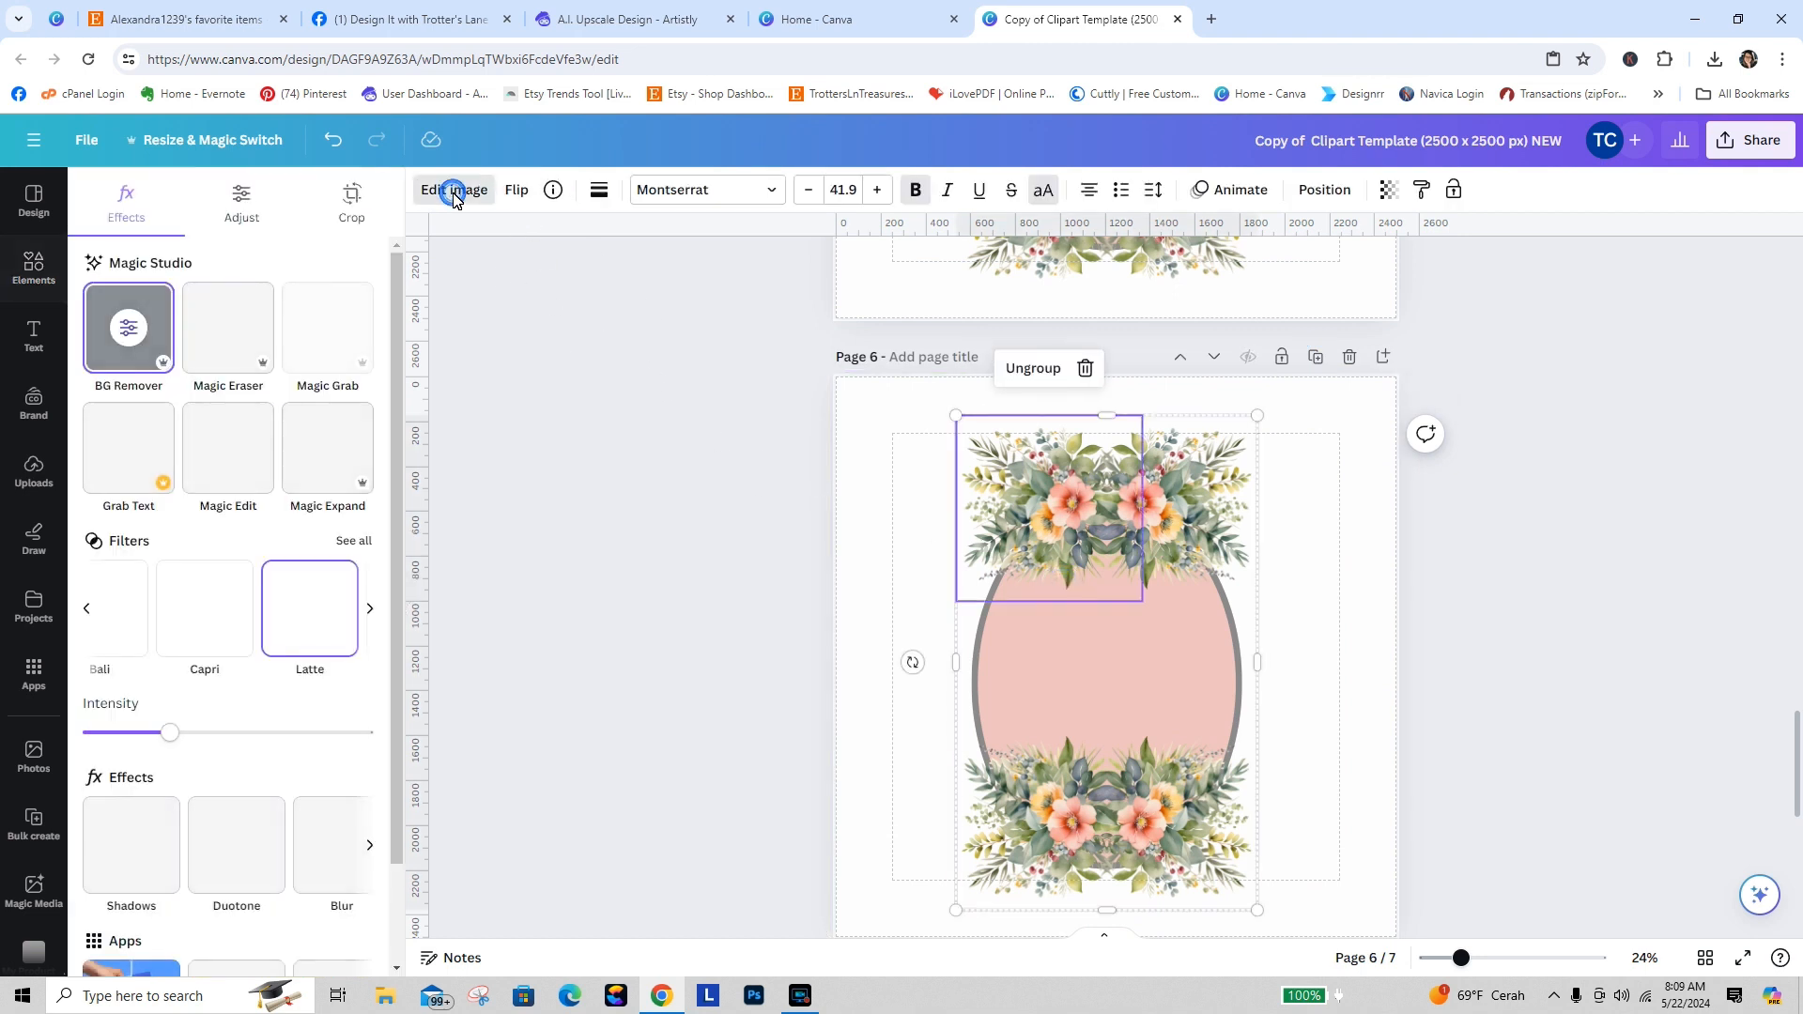
left_click(355, 542)
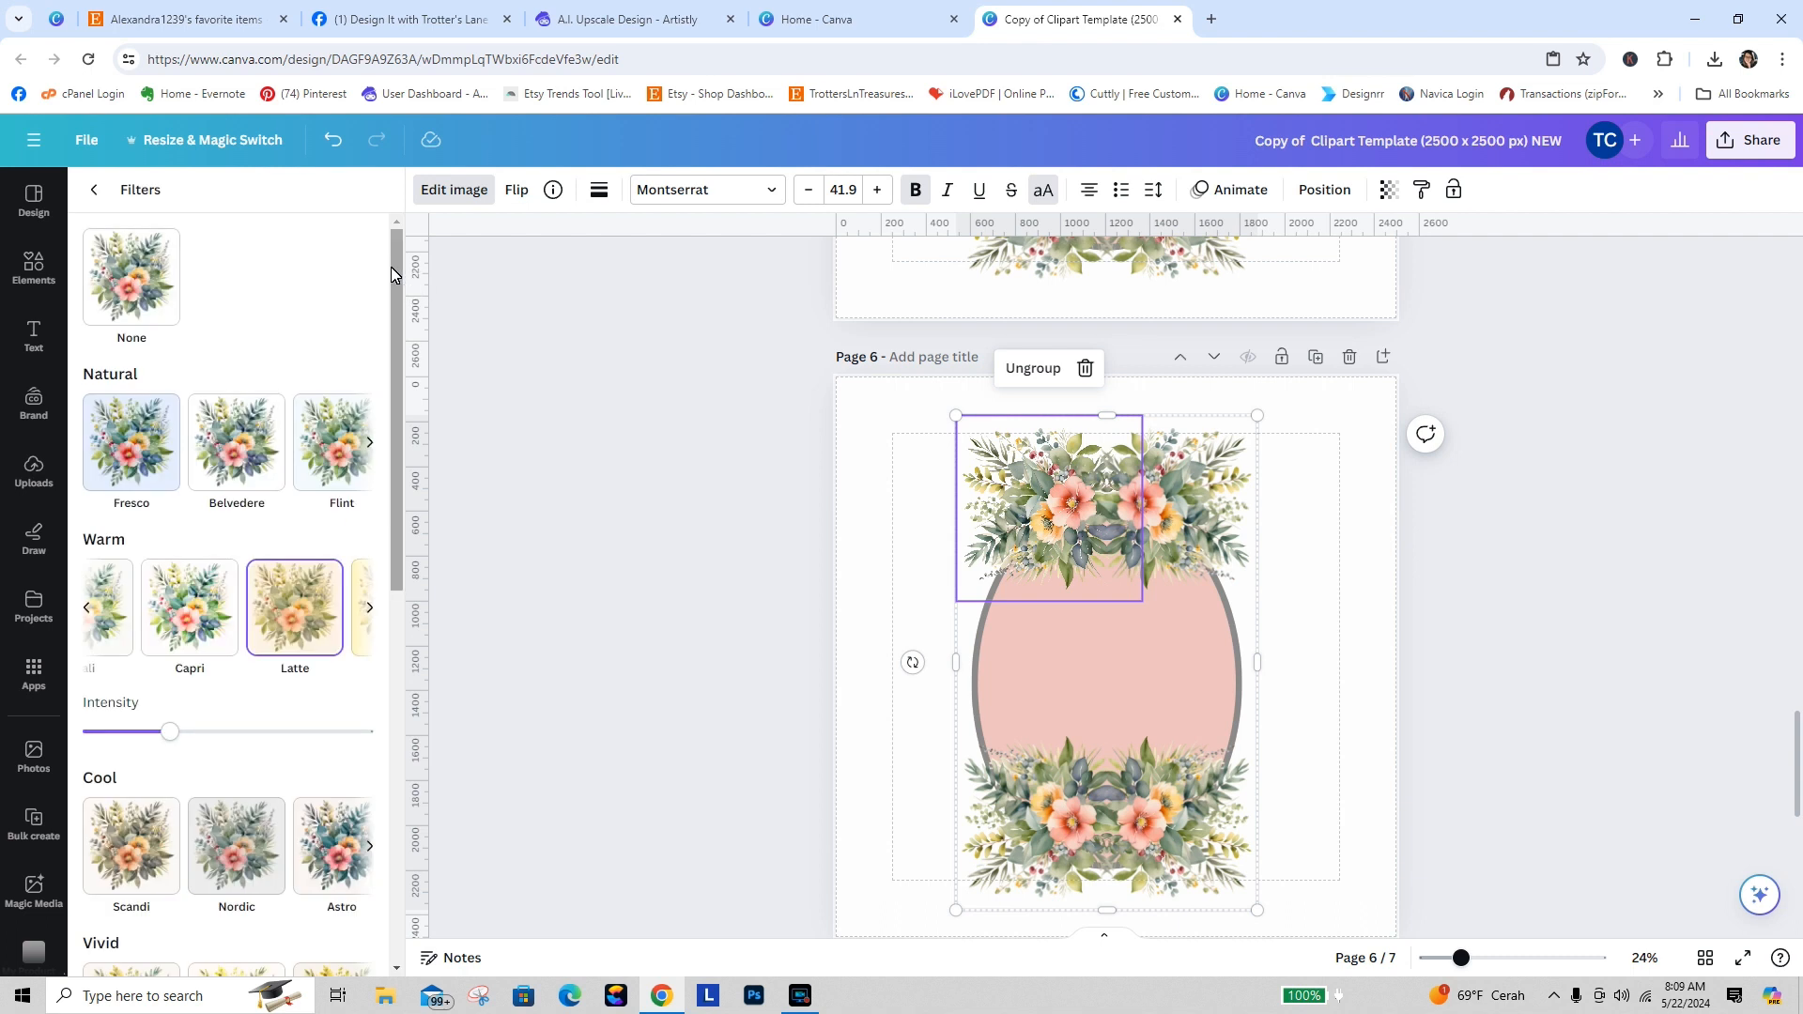
left_click_drag(396, 286, 414, 523)
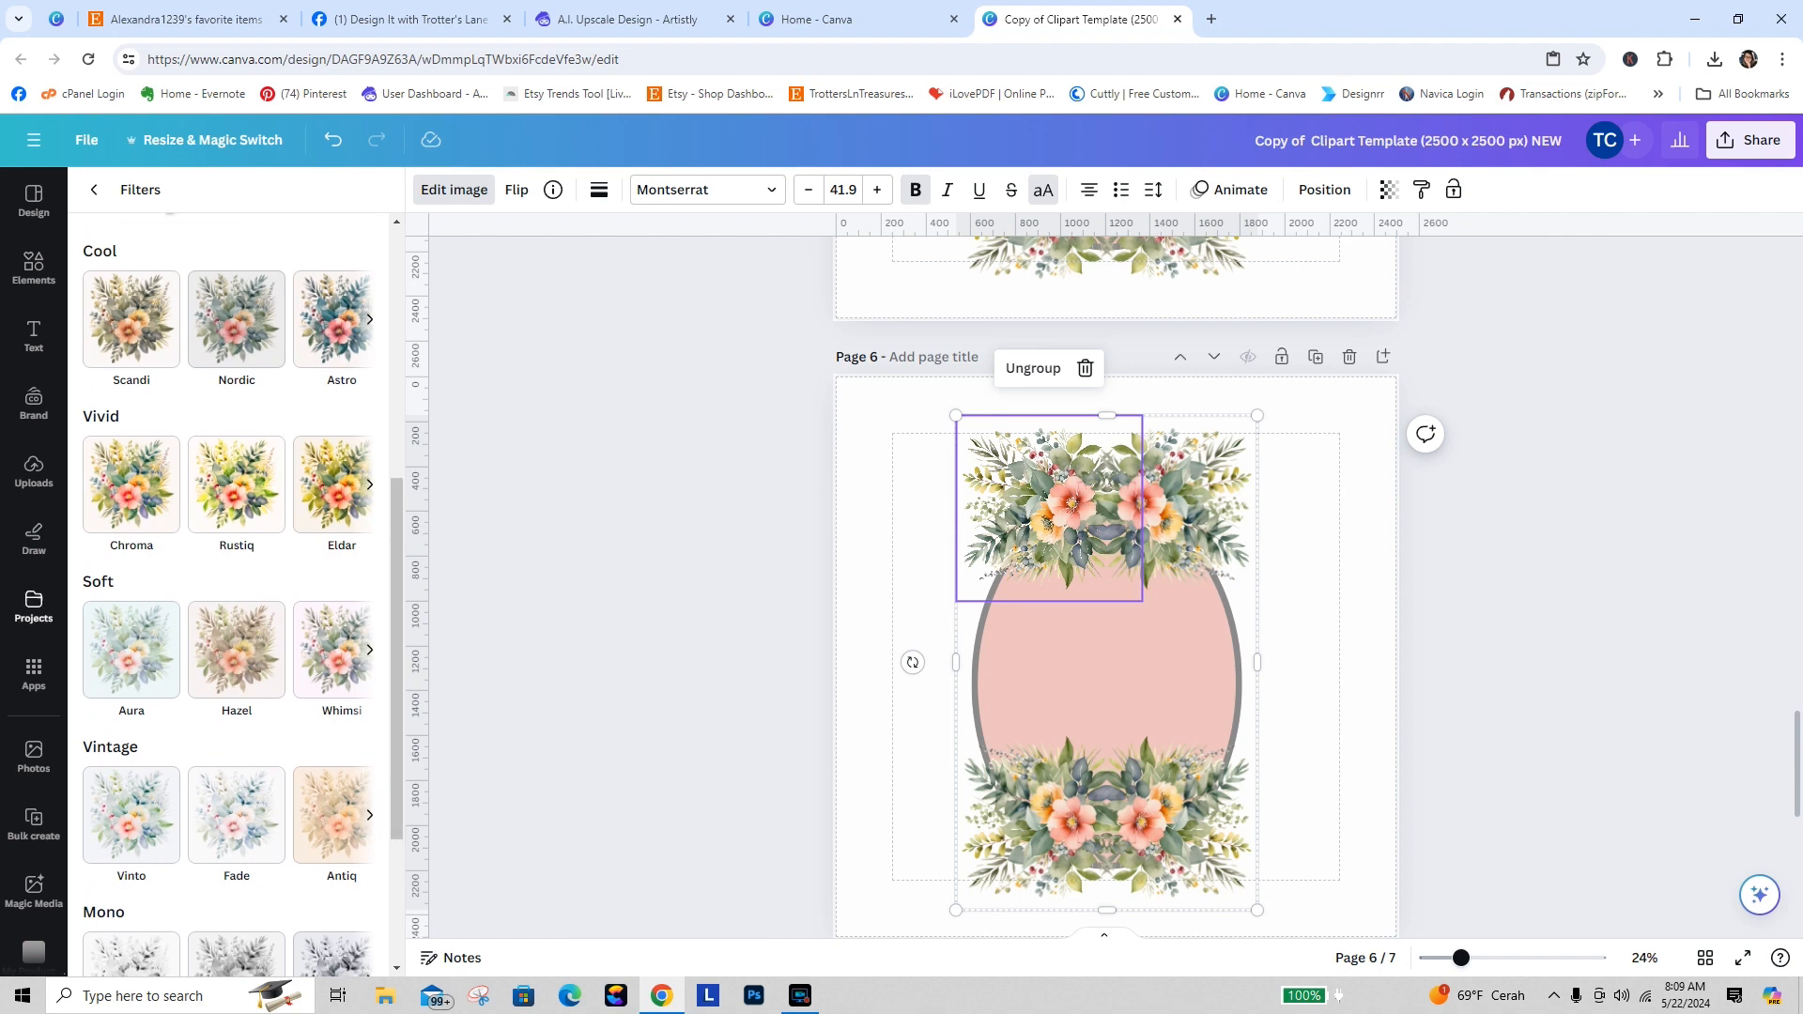
left_click(139, 656)
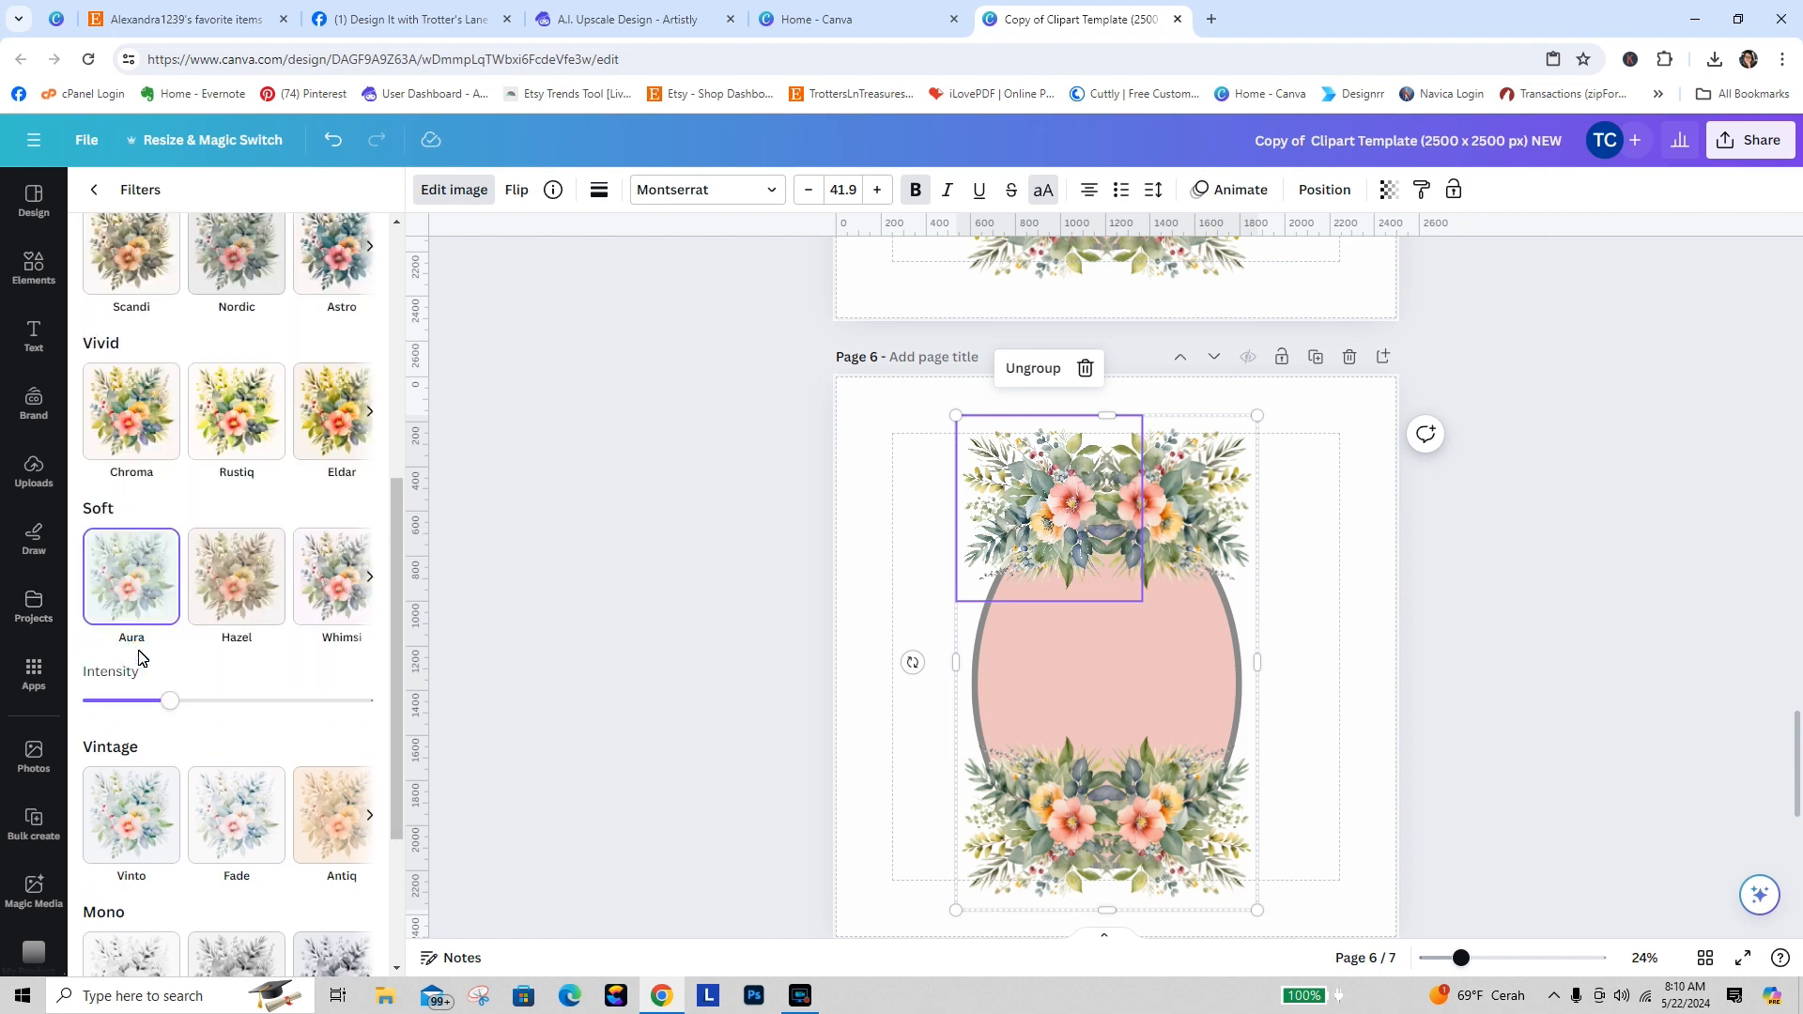
left_click_drag(173, 711, 407, 702)
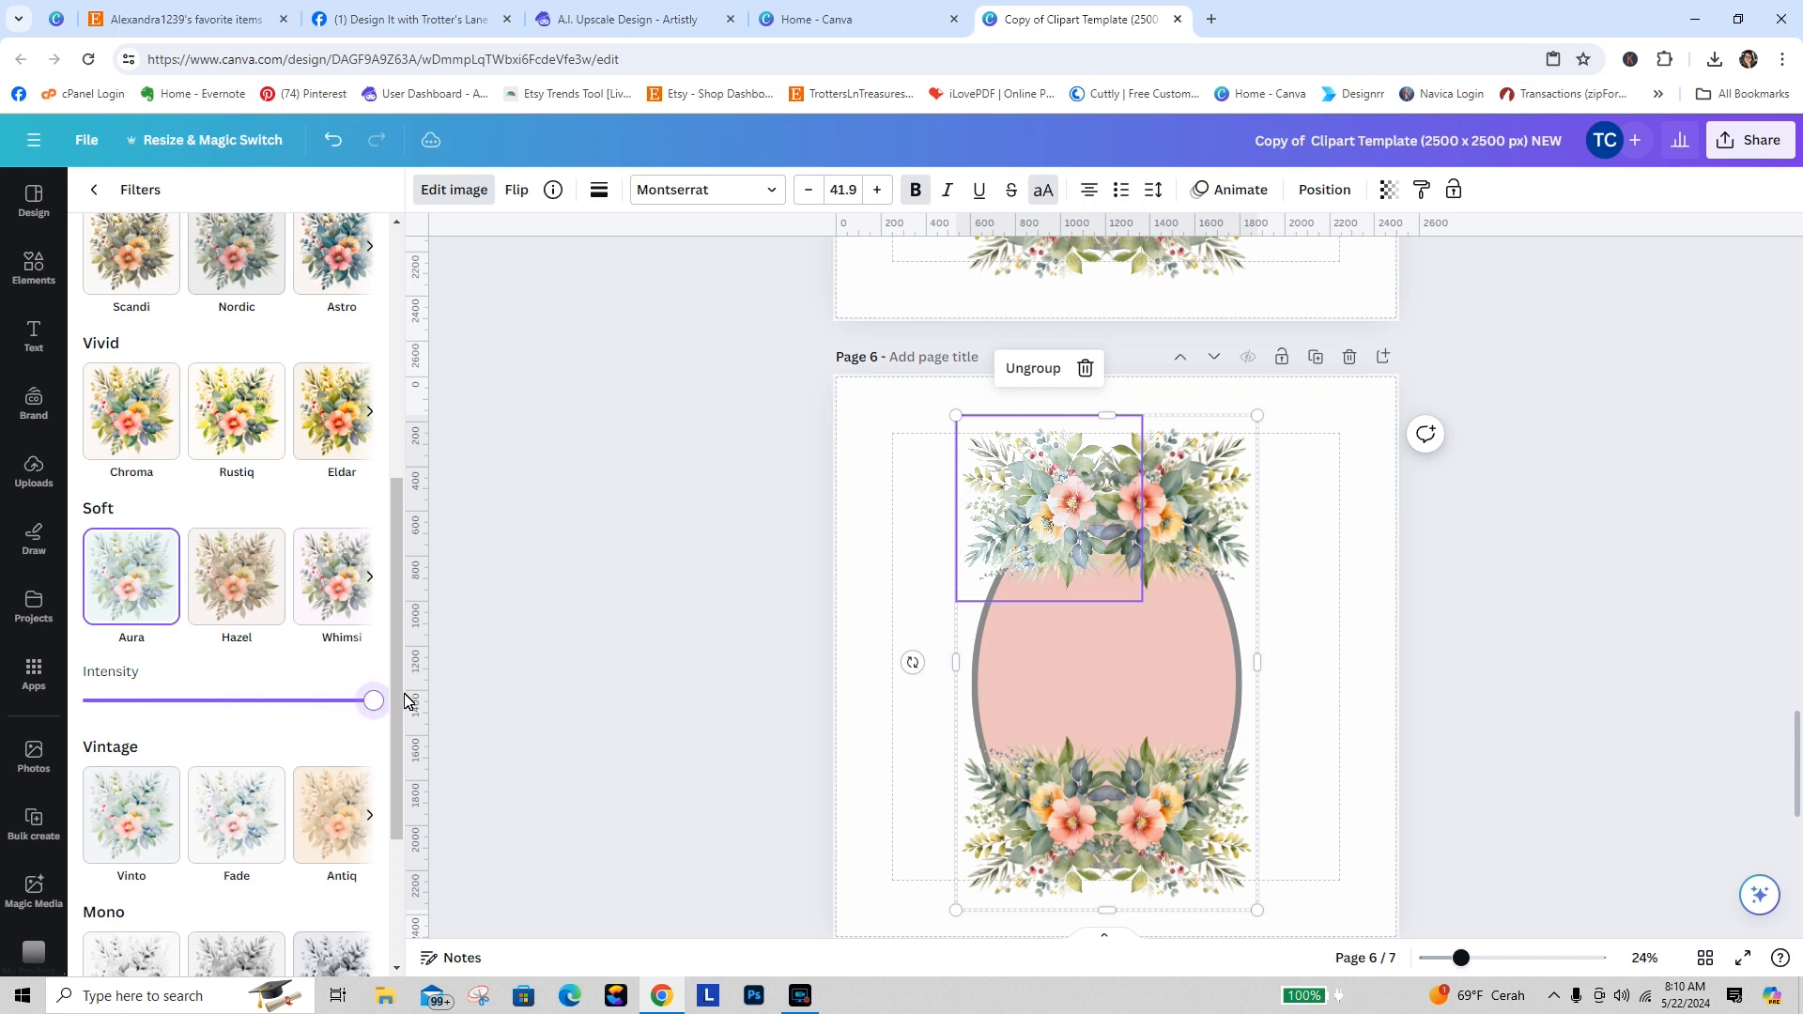
Step: Apply the Aura filter at full intensity to the upper-right bouquet on page 6
left_click(1180, 521)
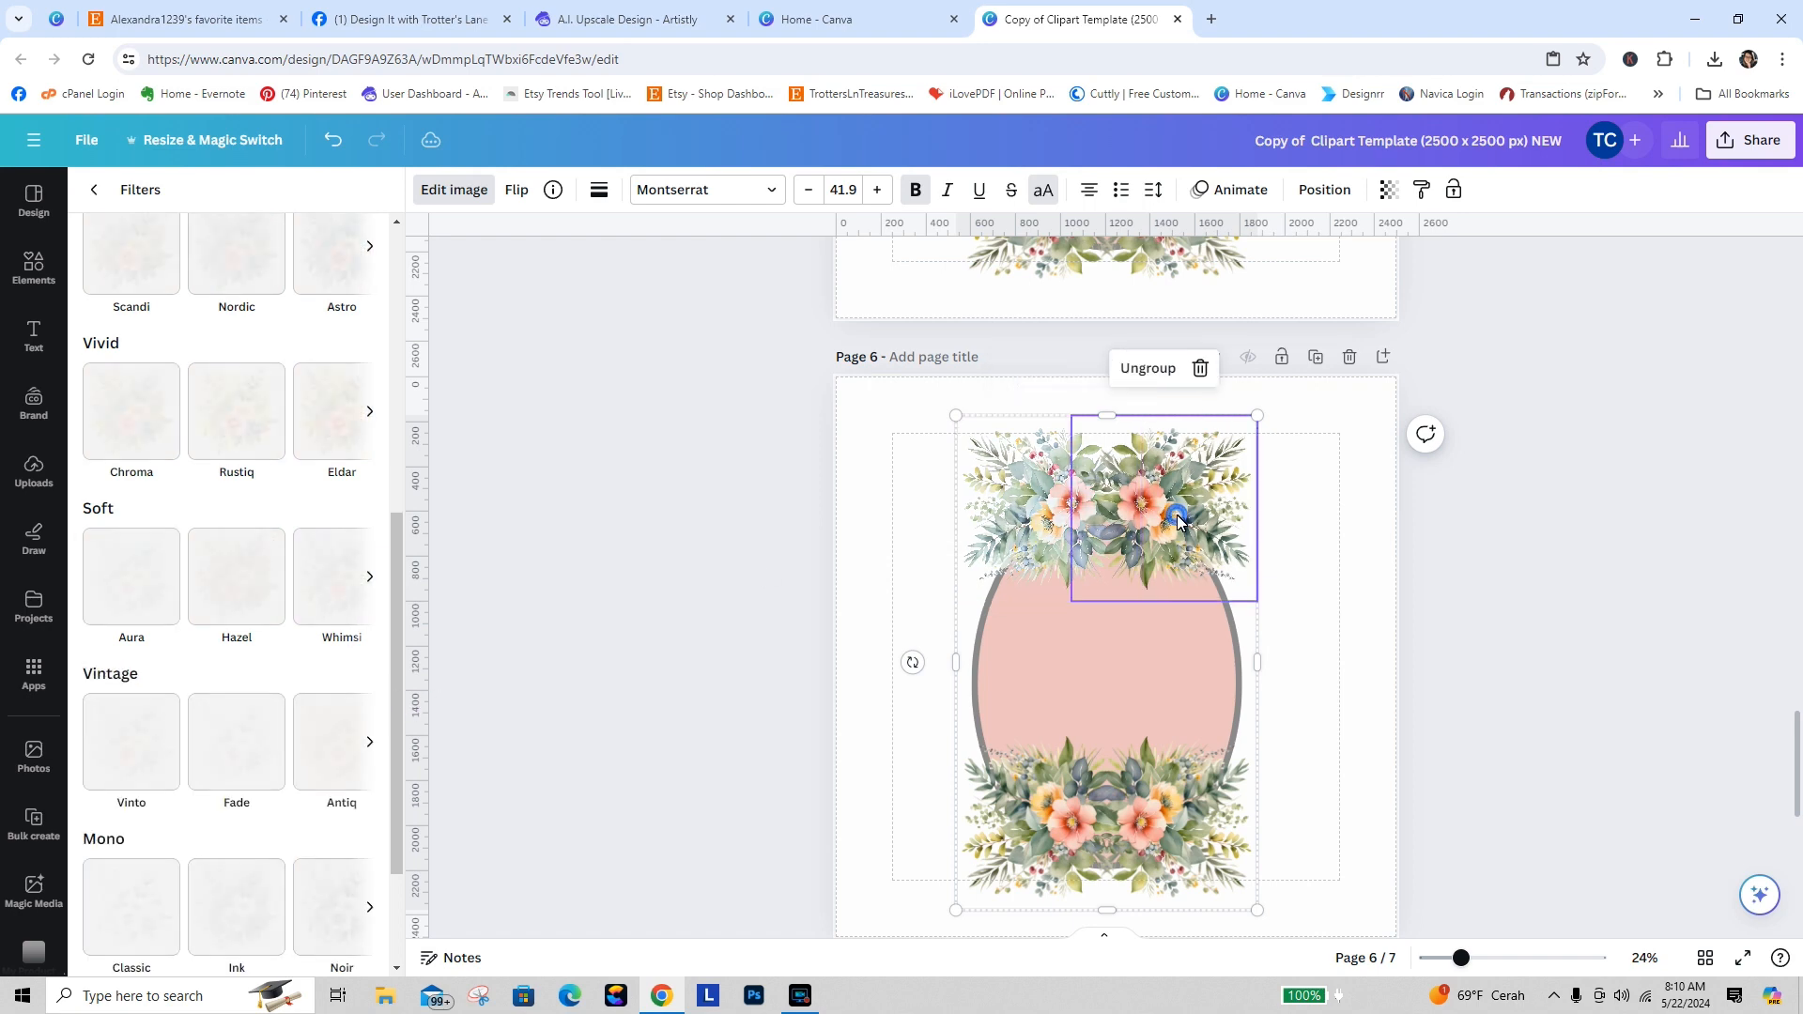
left_click(130, 581)
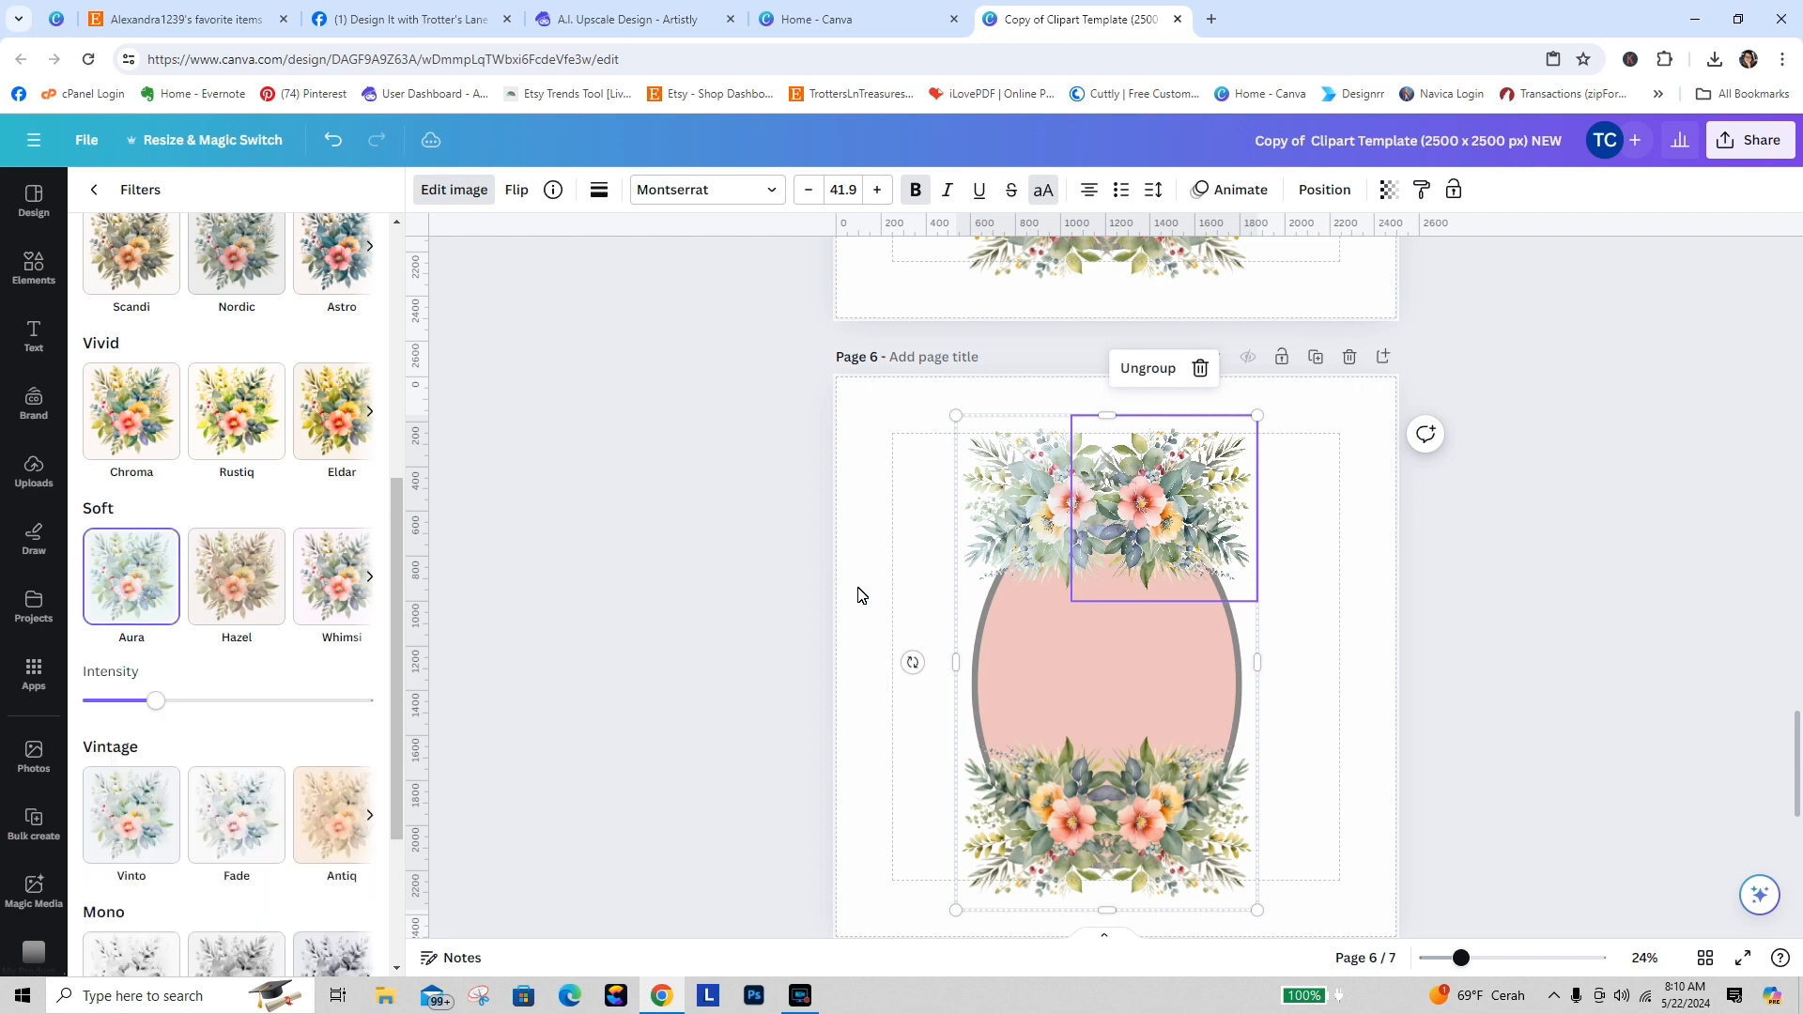
left_click_drag(156, 701, 385, 703)
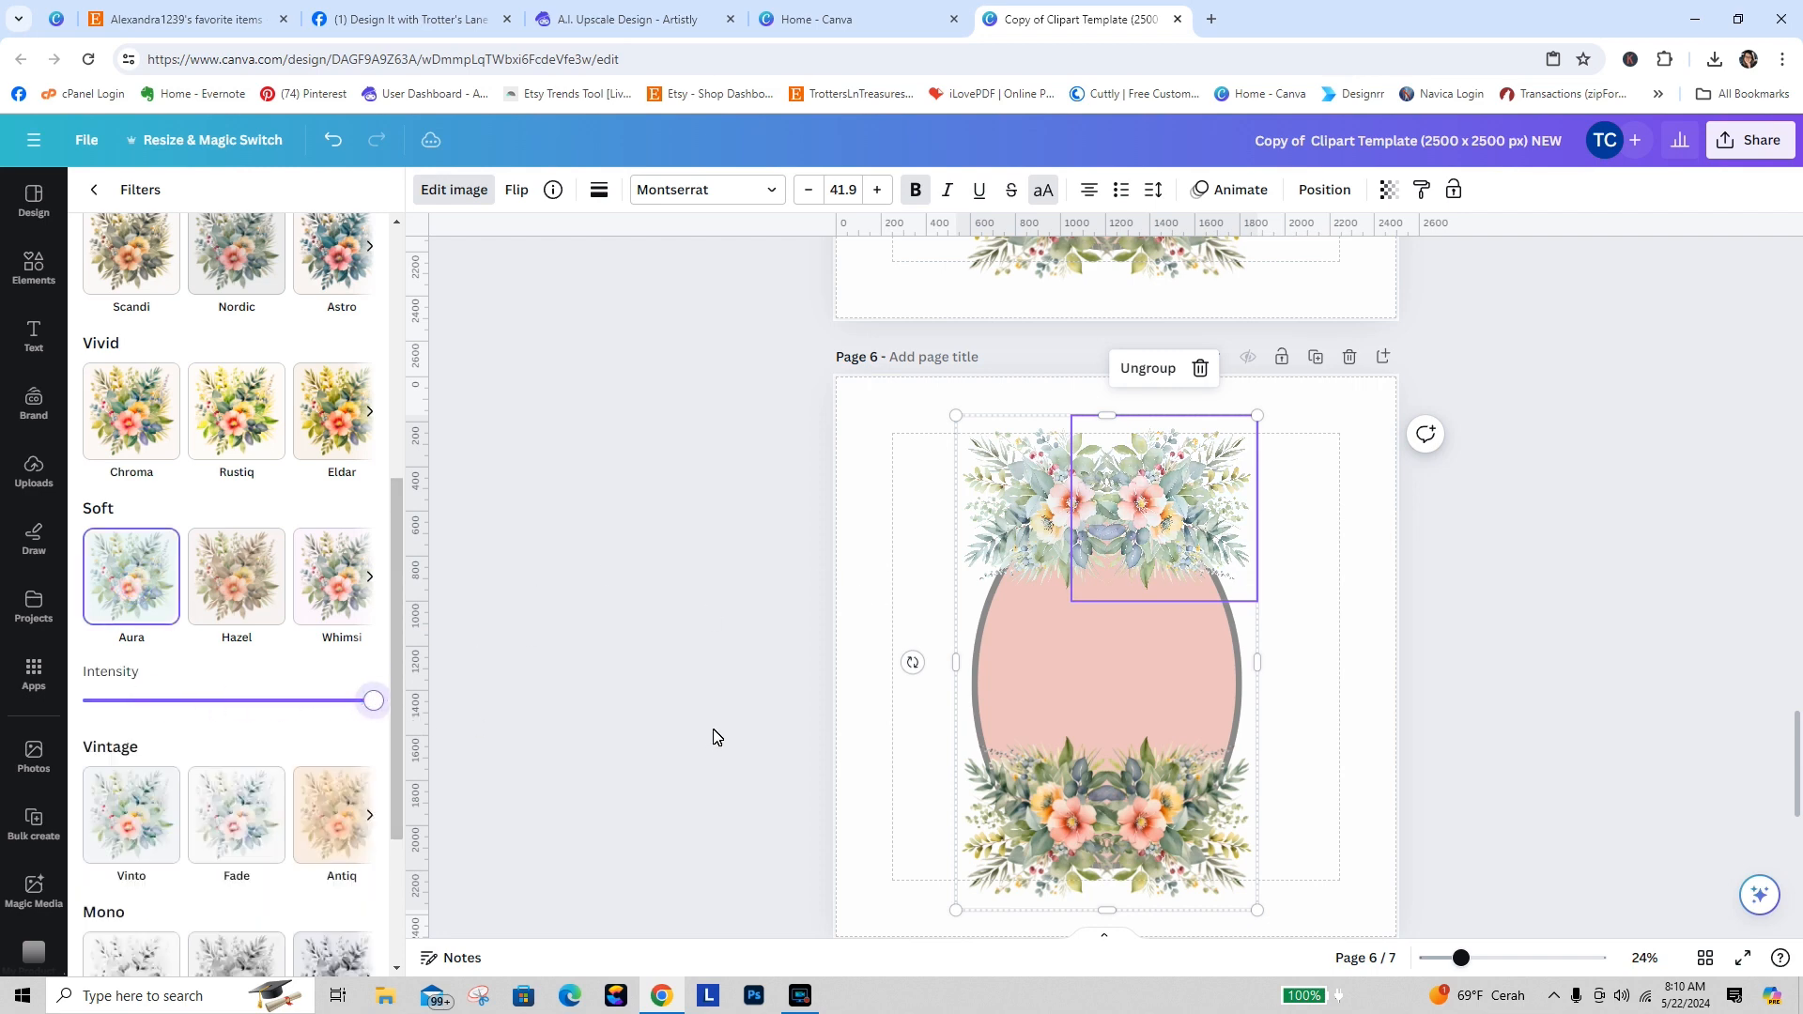
Step: Apply the Aura filter at full intensity to both lower bouquets on page 6 and deselect the design
left_click(1042, 804)
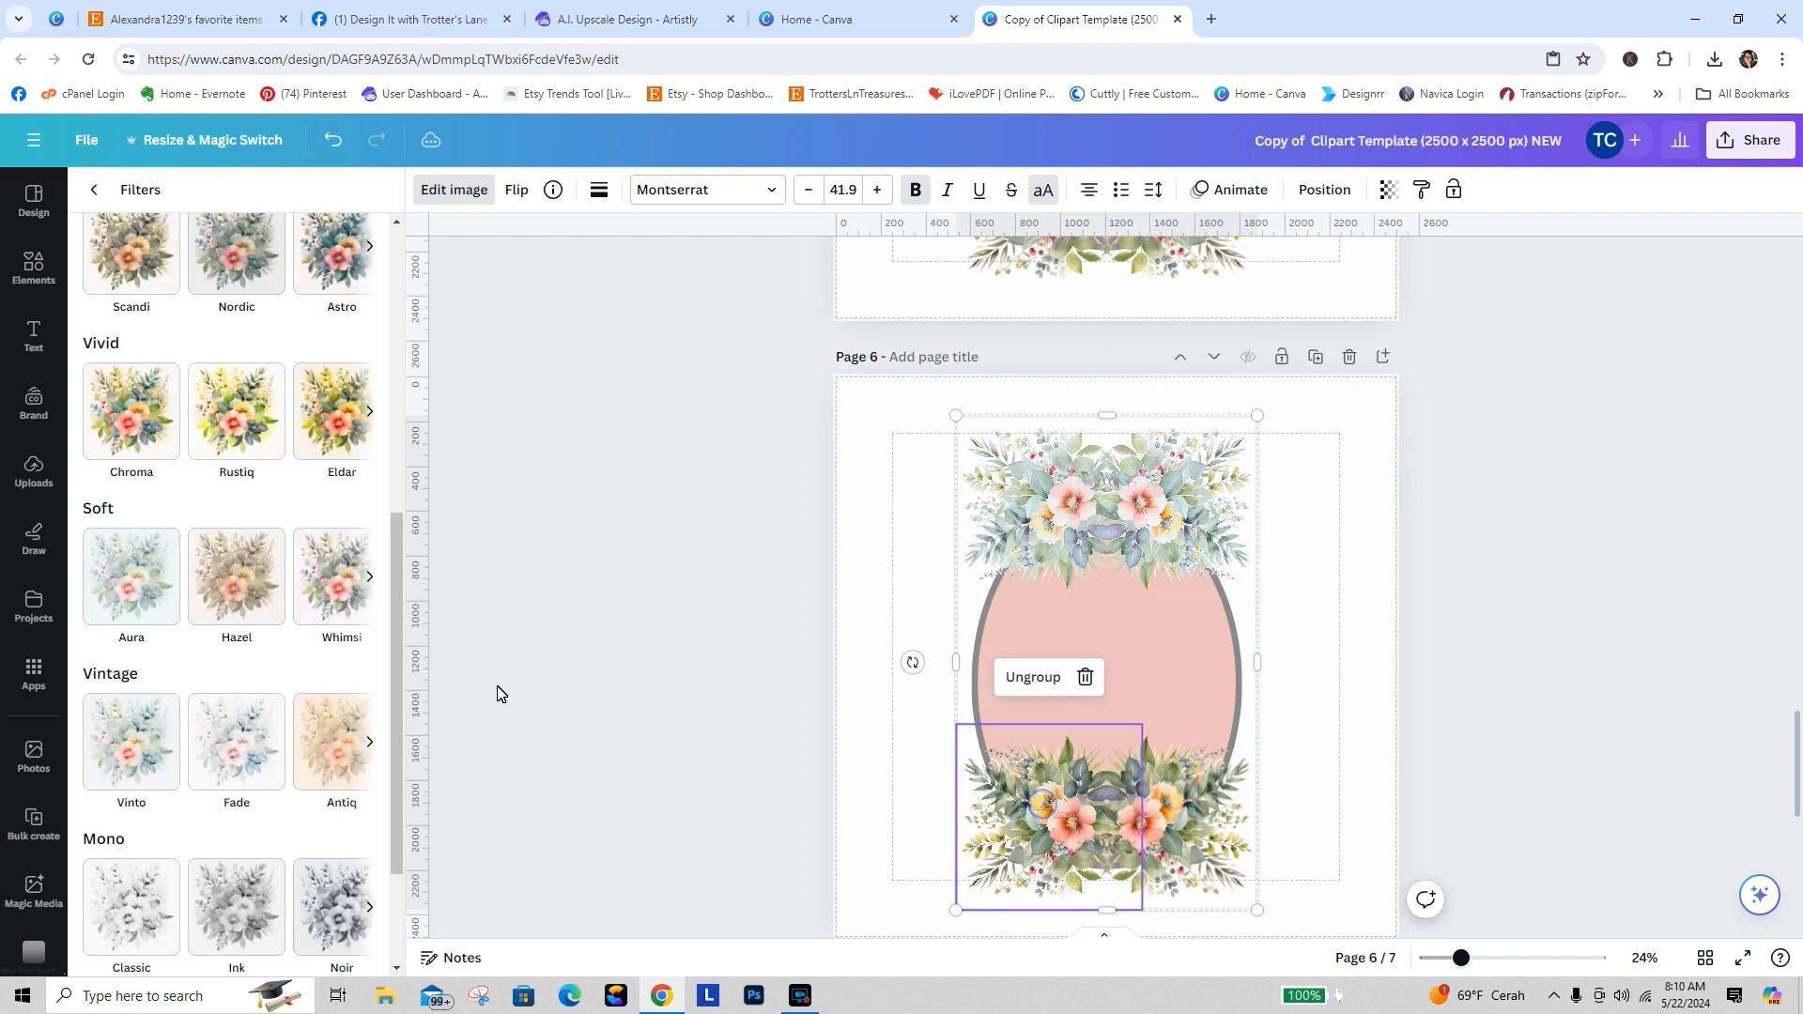
left_click(132, 578)
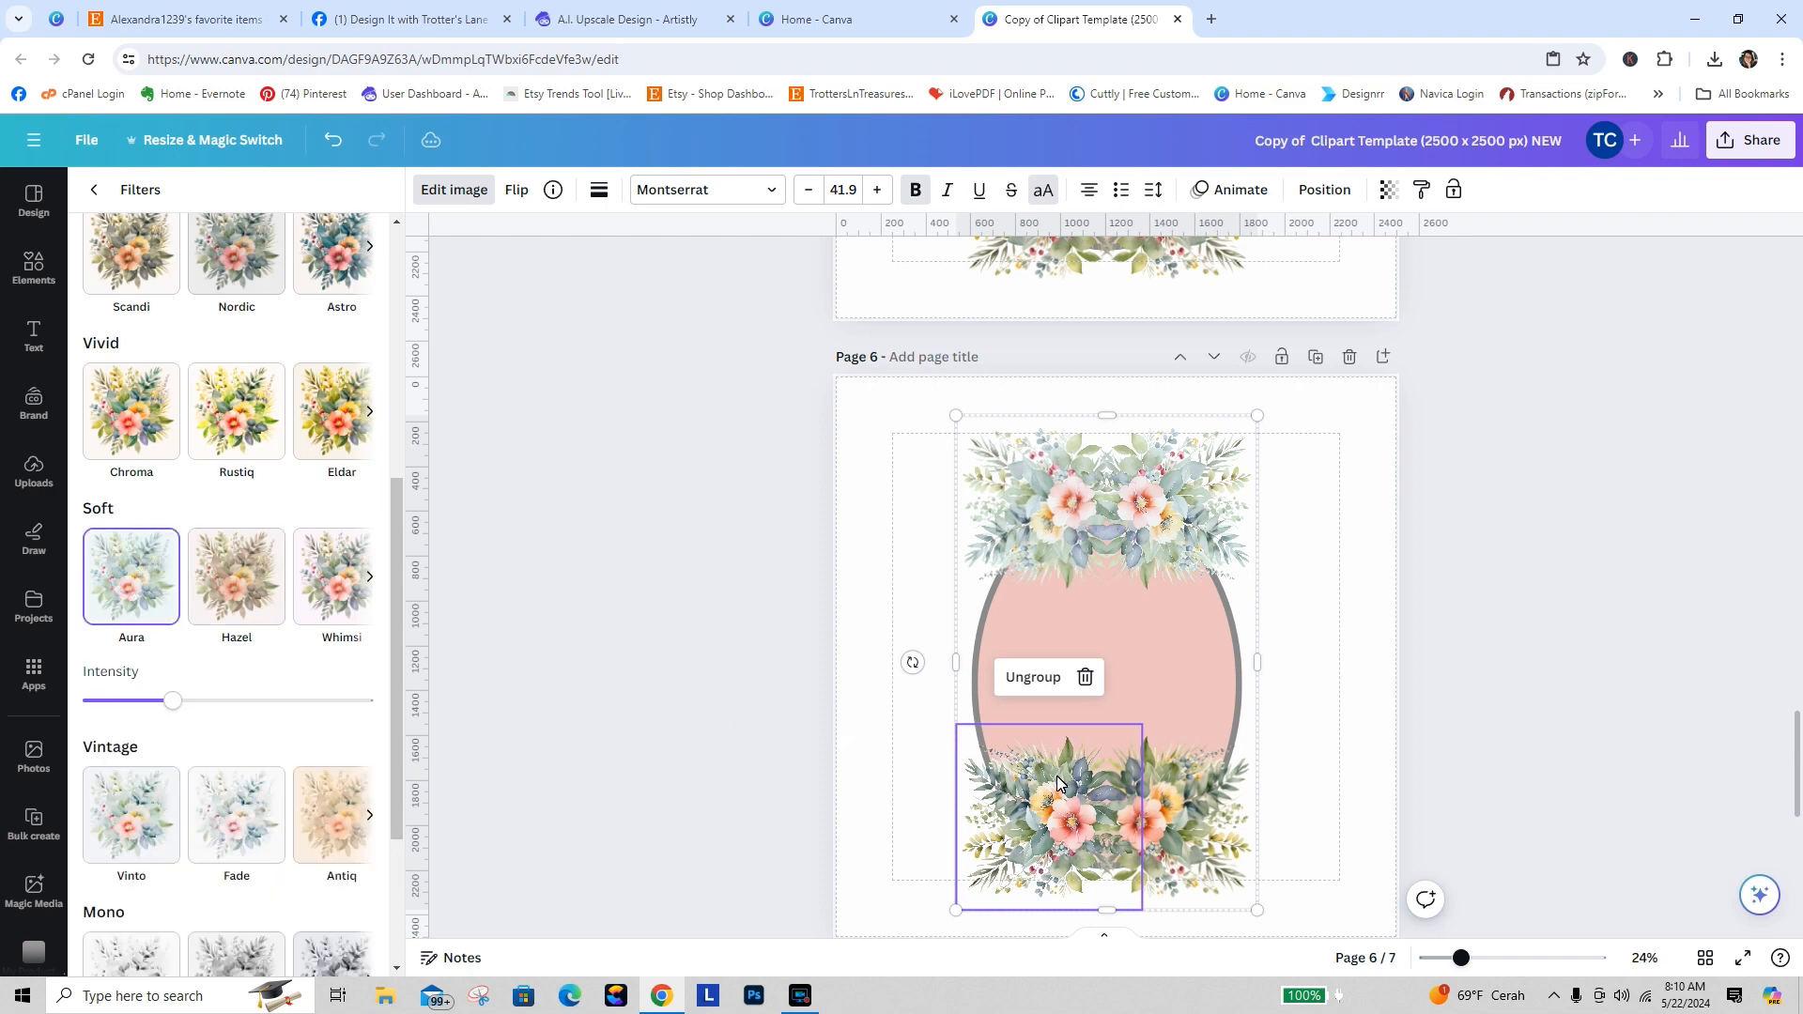
left_click_drag(192, 702, 375, 701)
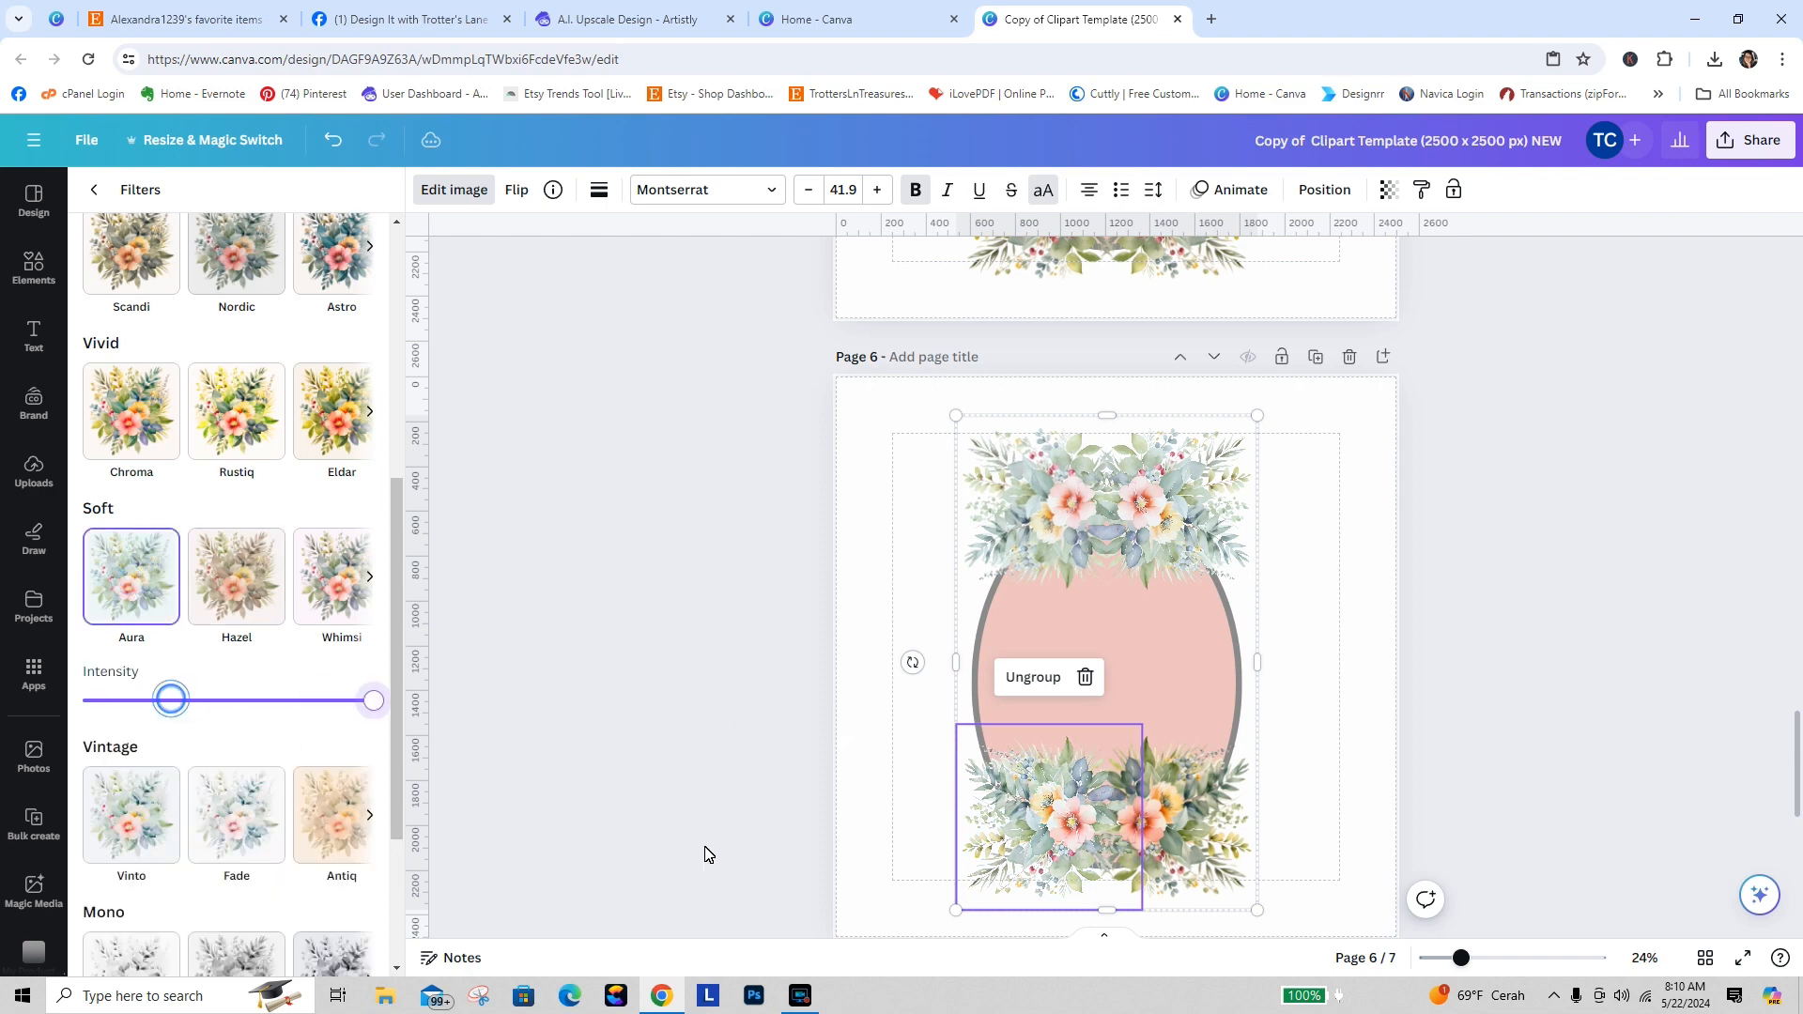
left_click(1153, 841)
left_click(141, 588)
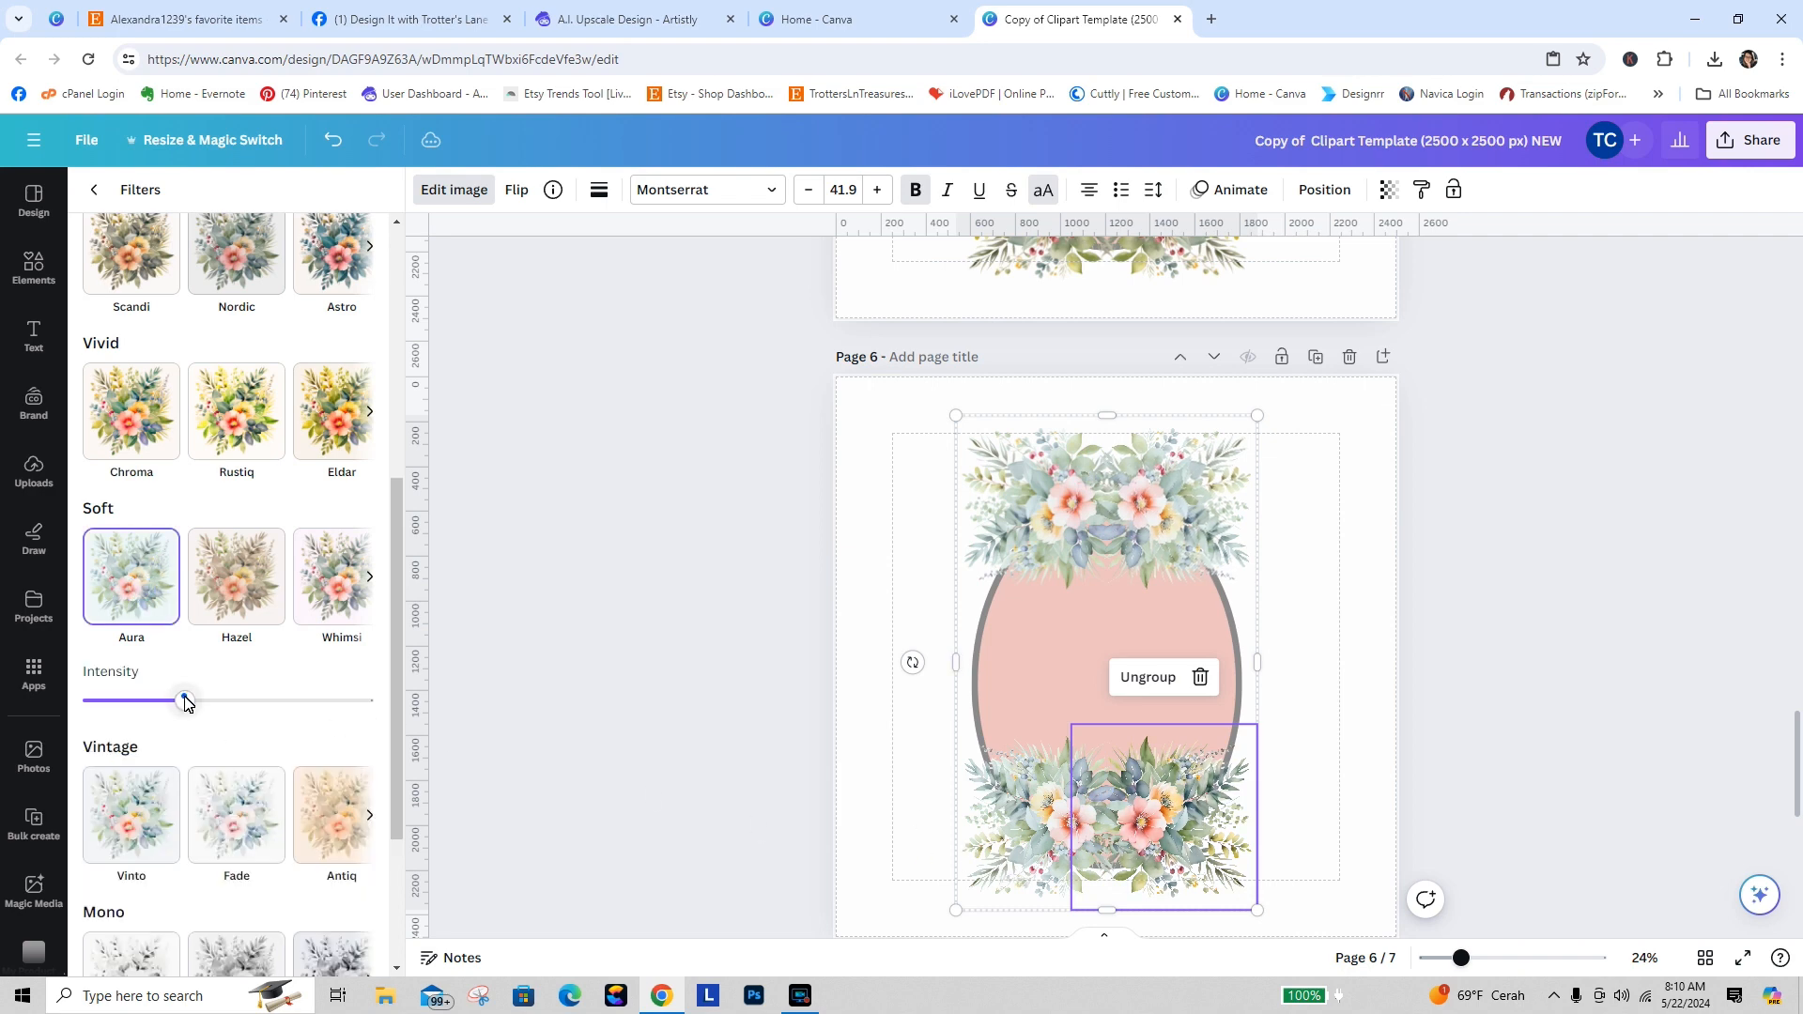
left_click_drag(185, 702, 455, 724)
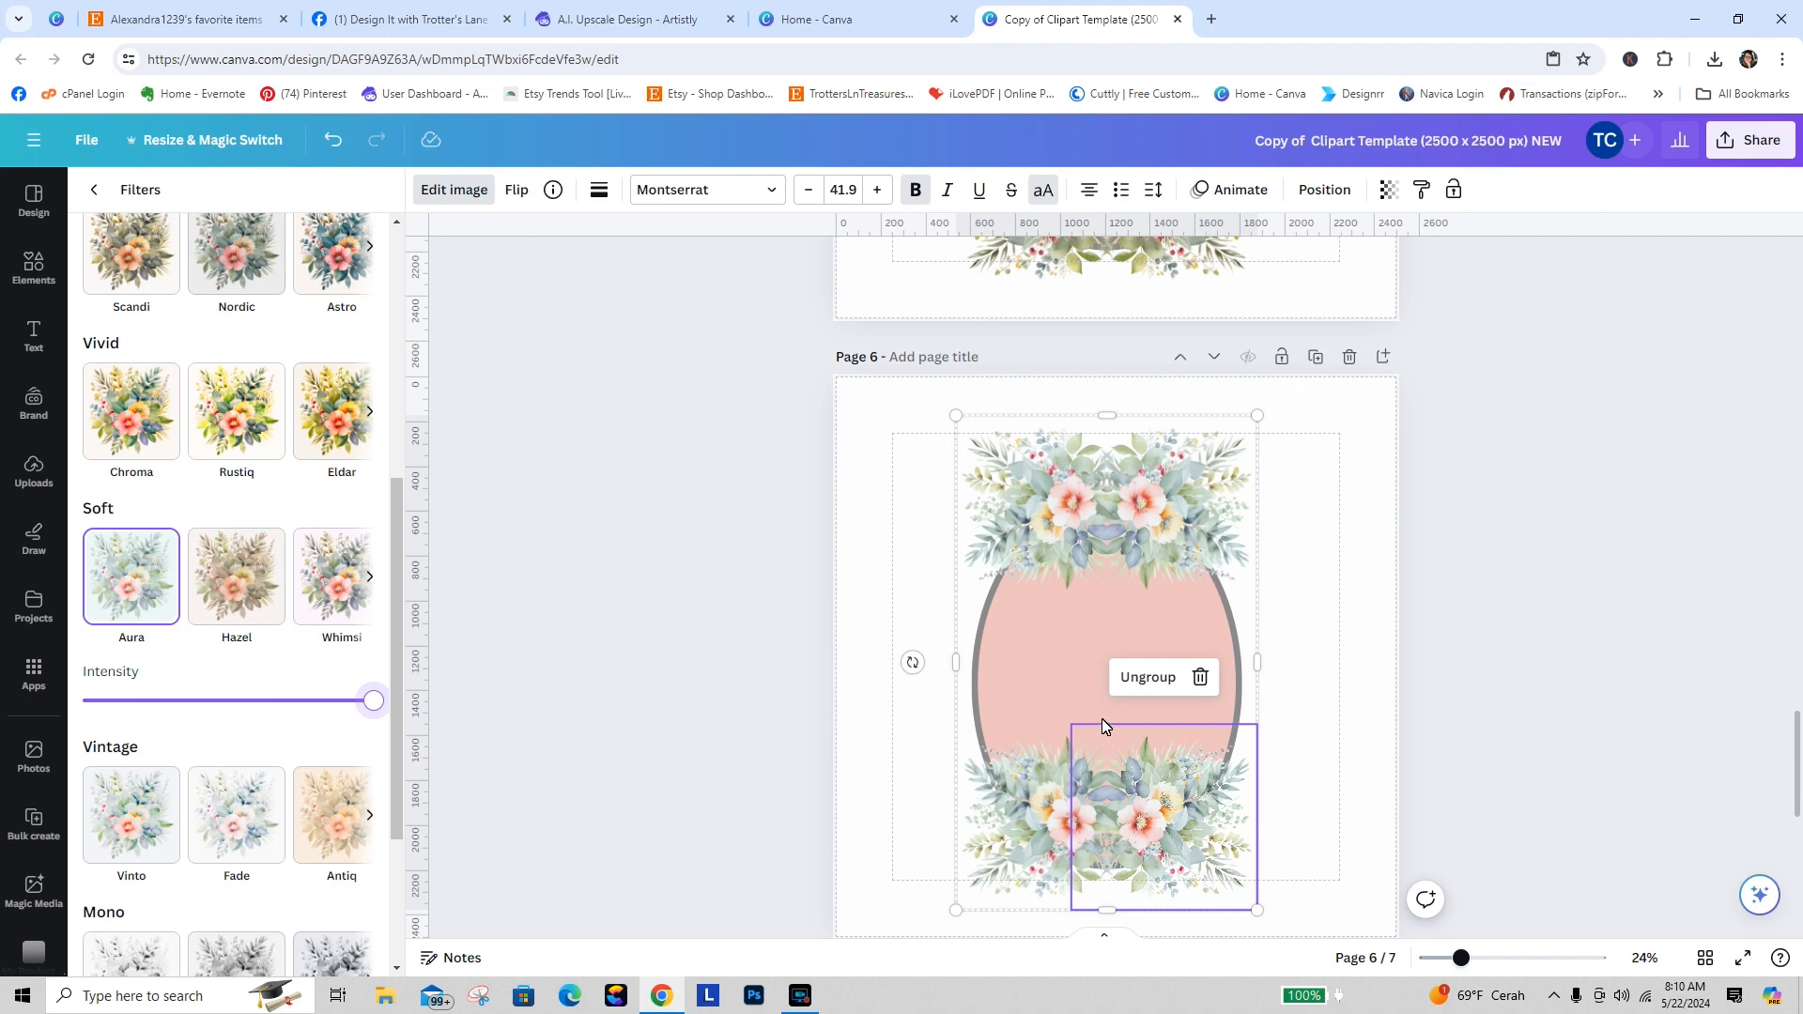
left_click(1481, 663)
Step: Add the blonde ponytail ballerina with closed eyes from the Pretty Ballerinas project folder to the blank page 7
left_click_drag(1798, 742, 1800, 838)
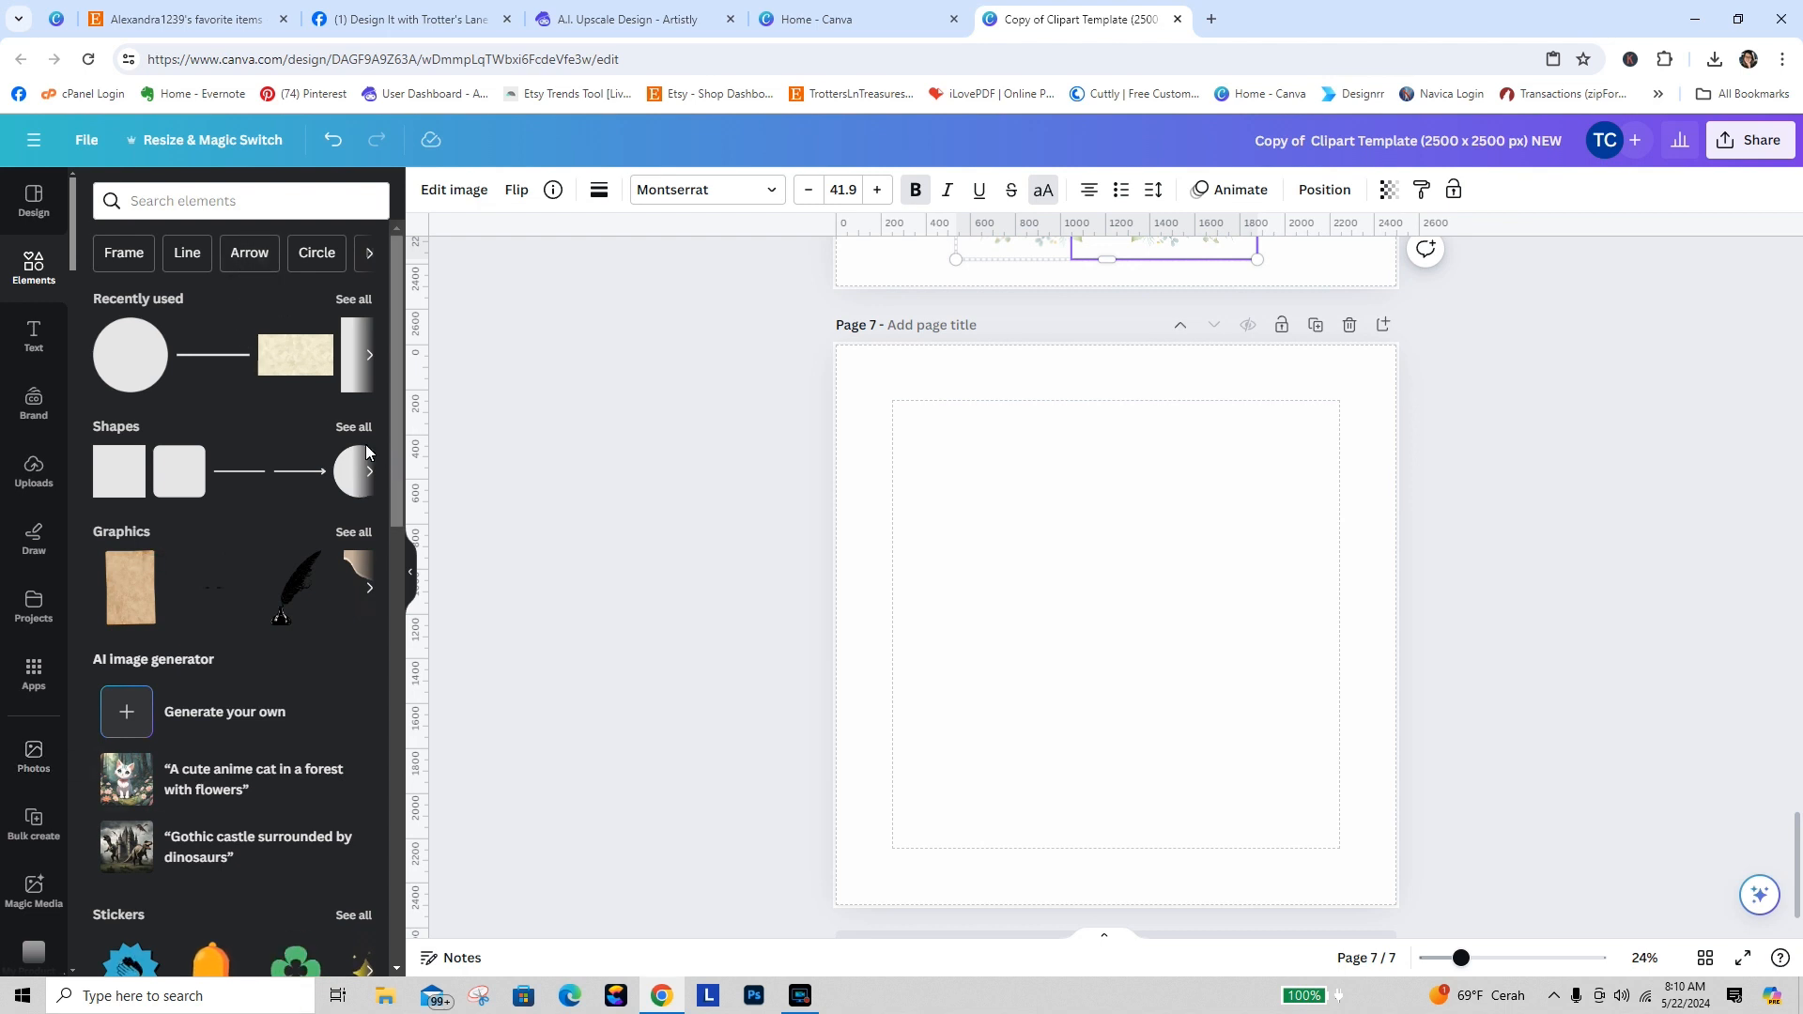
left_click(34, 605)
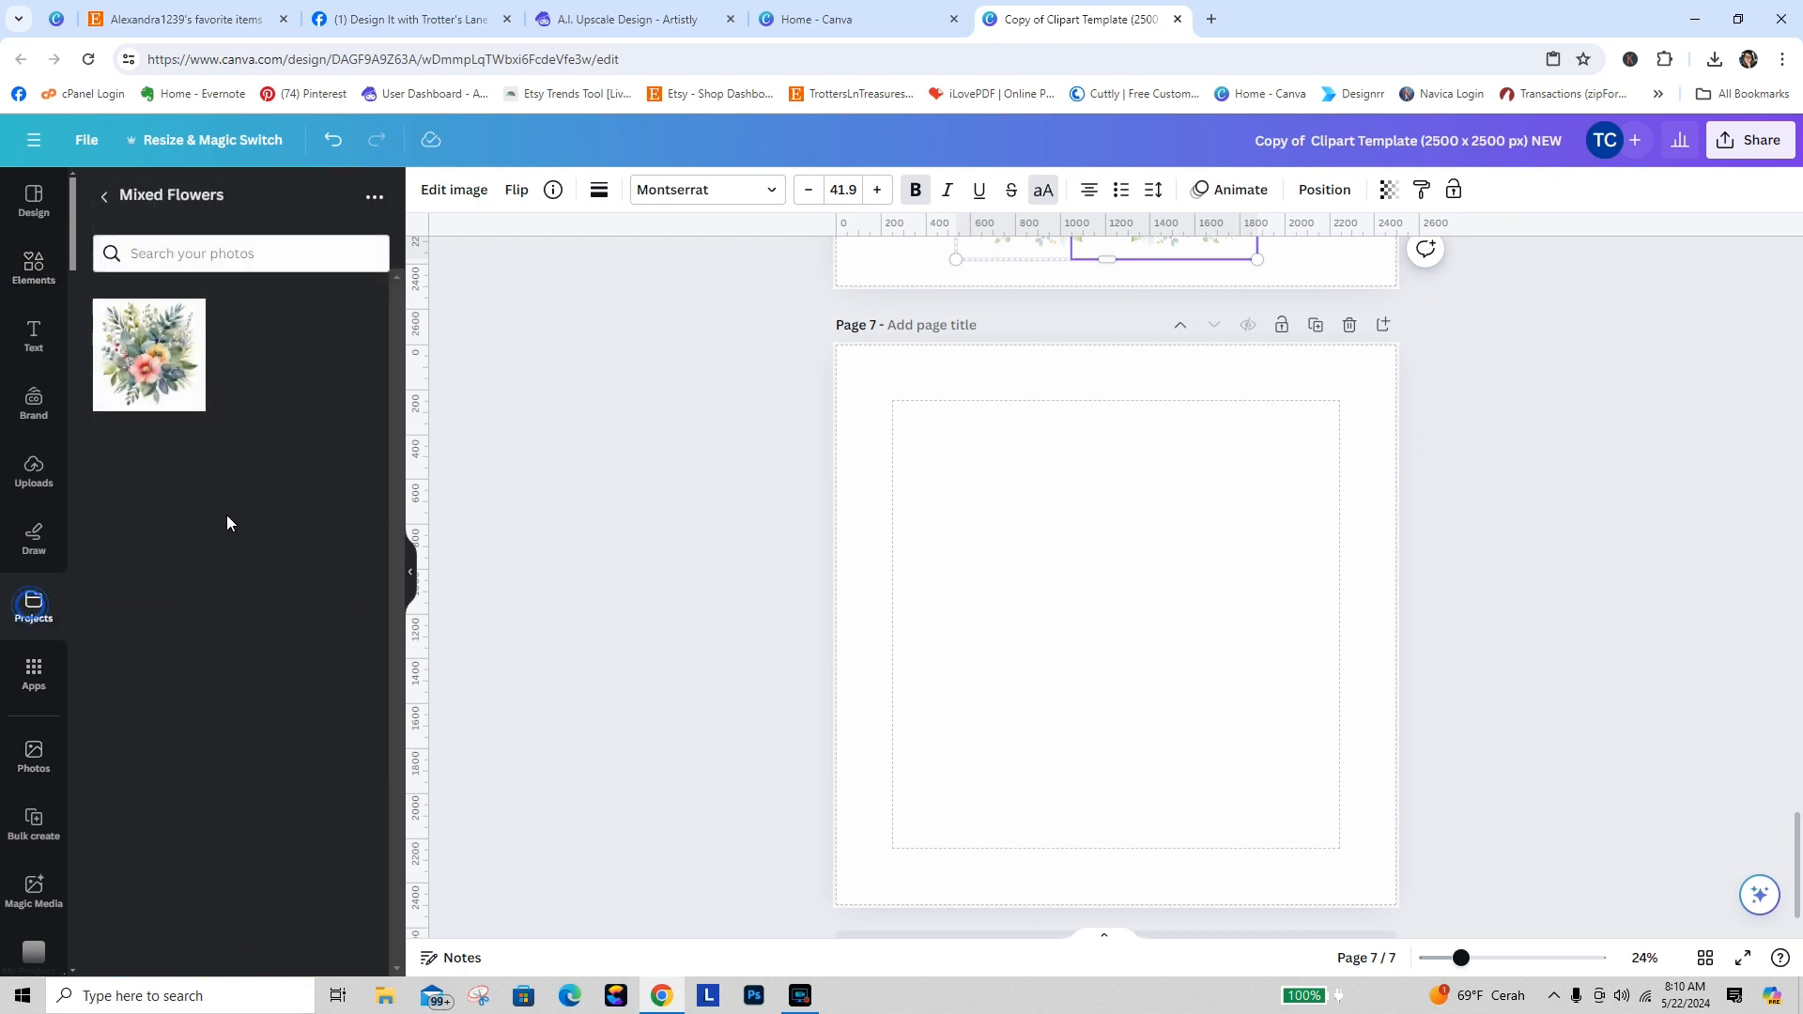
left_click(106, 195)
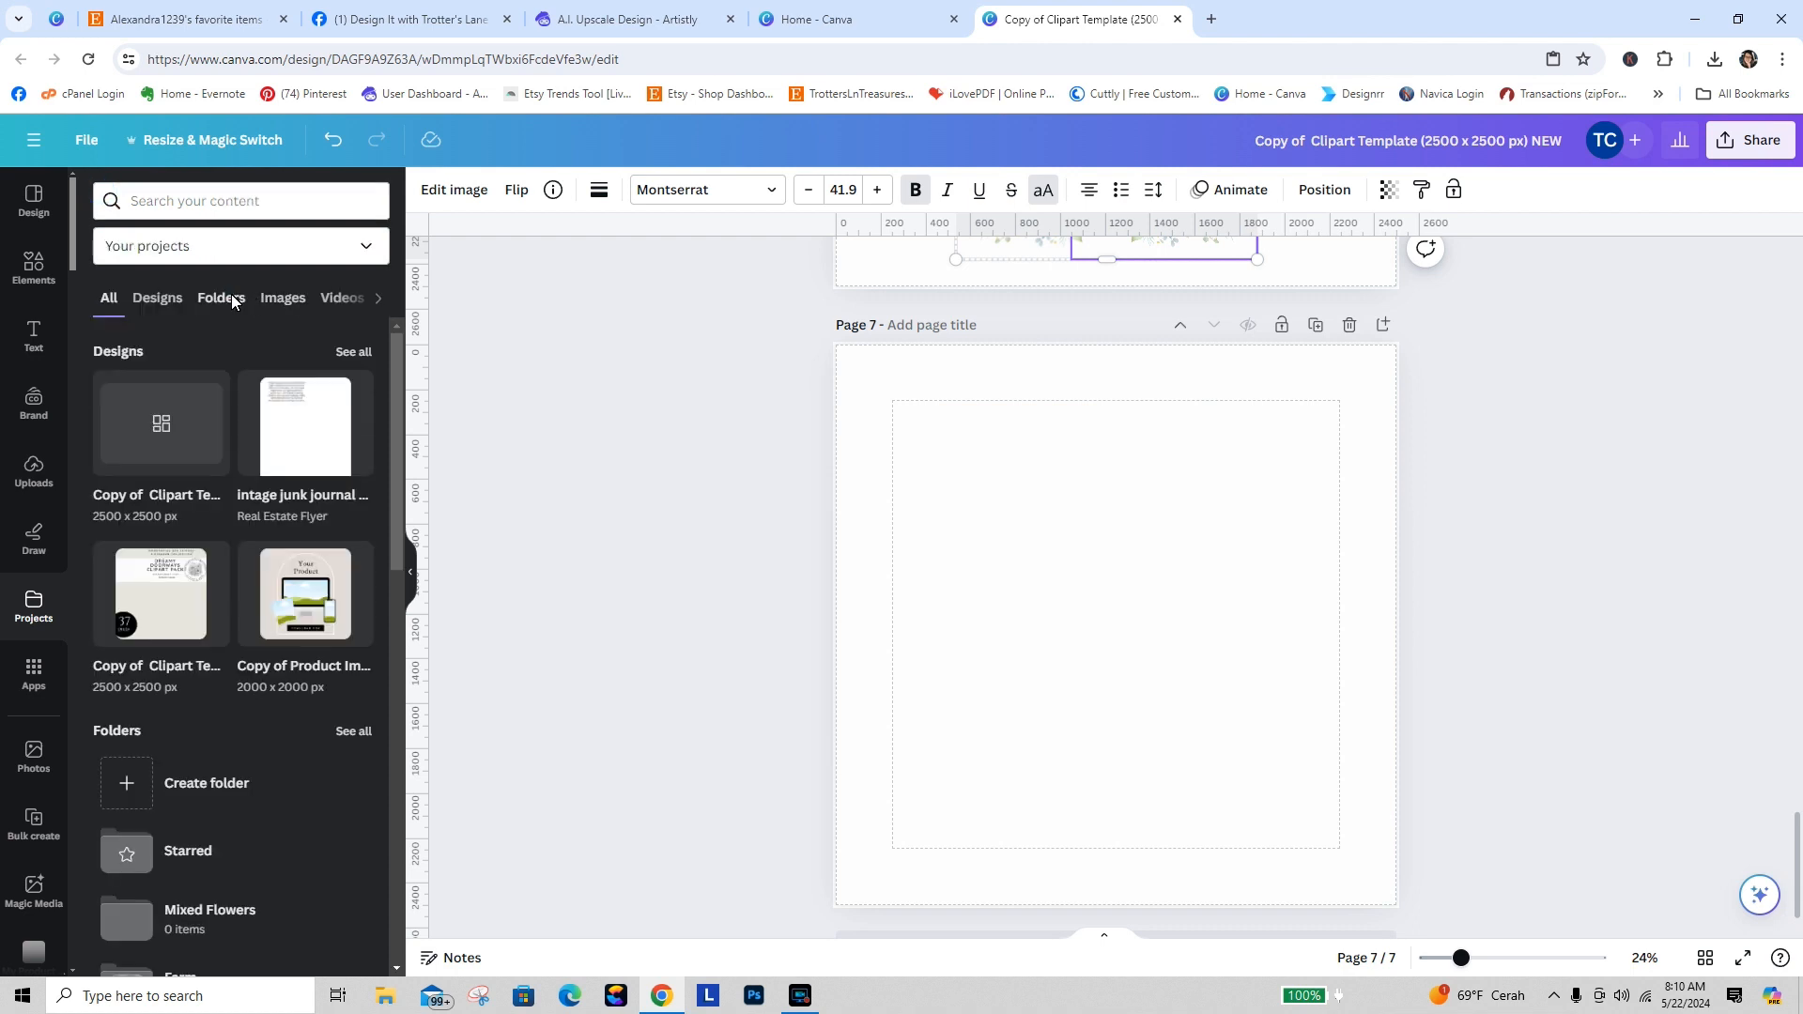
left_click(221, 298)
left_click_drag(396, 420, 405, 883)
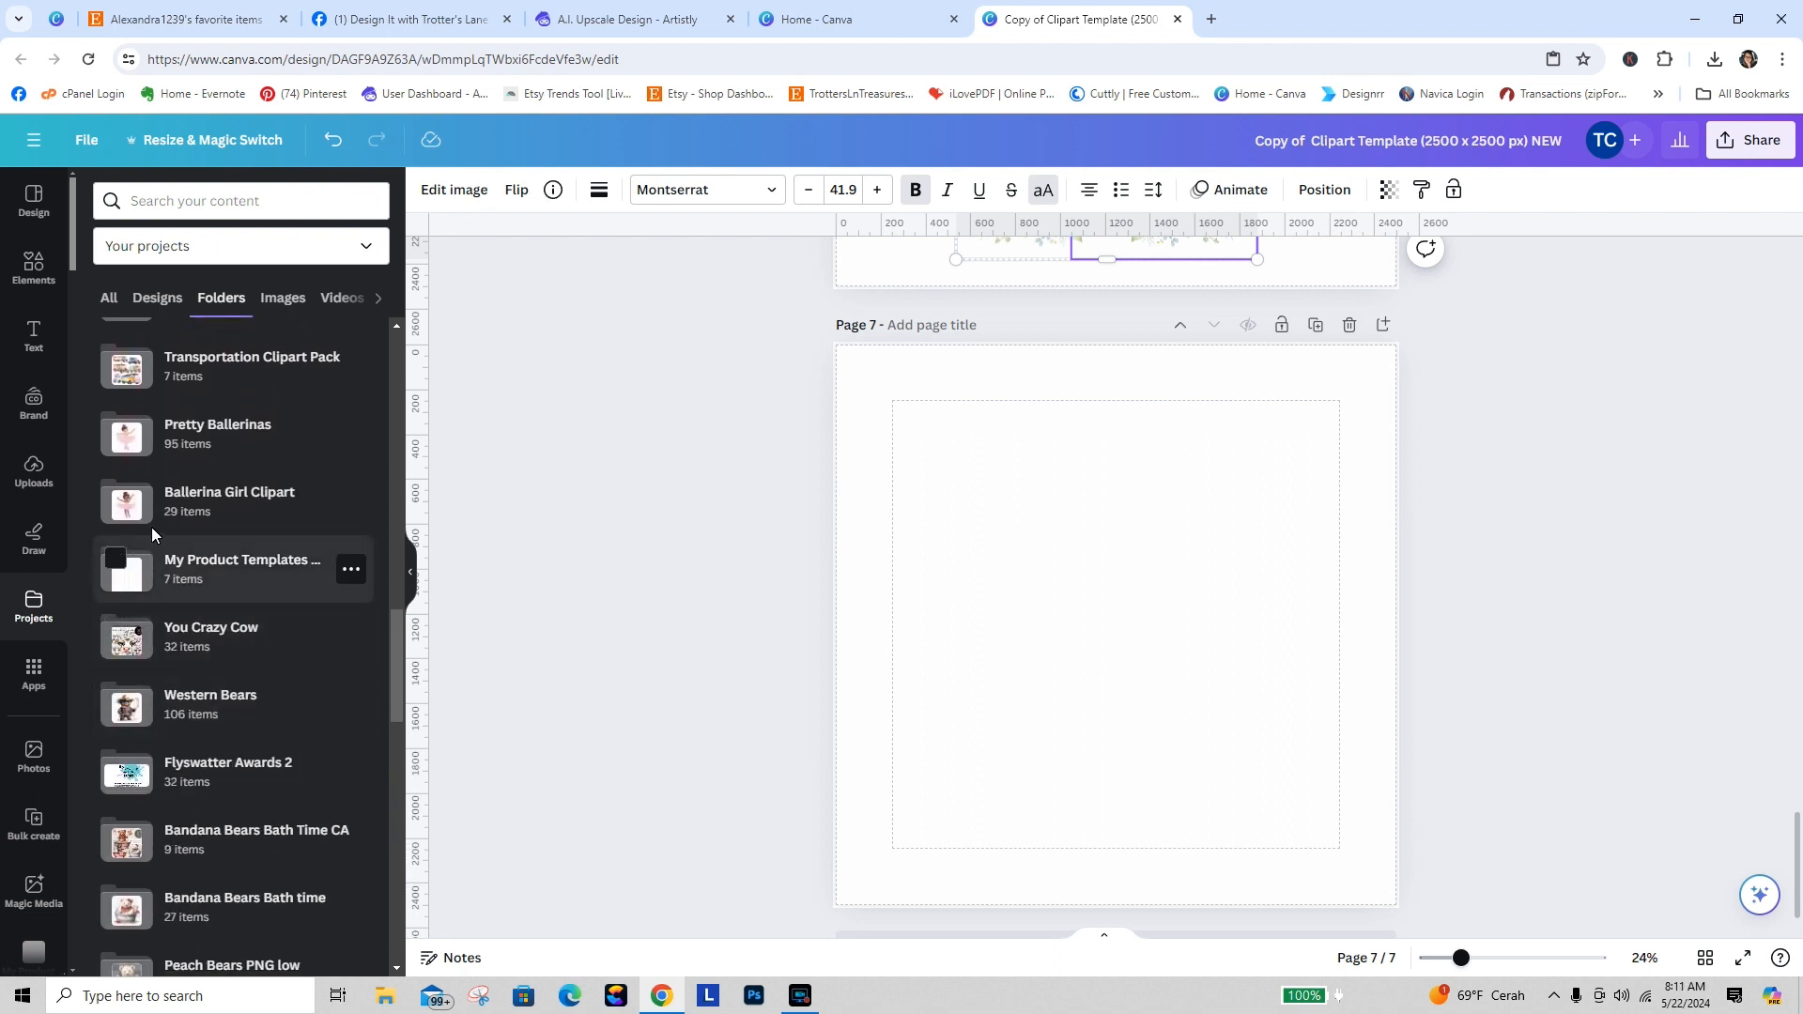
left_click(205, 432)
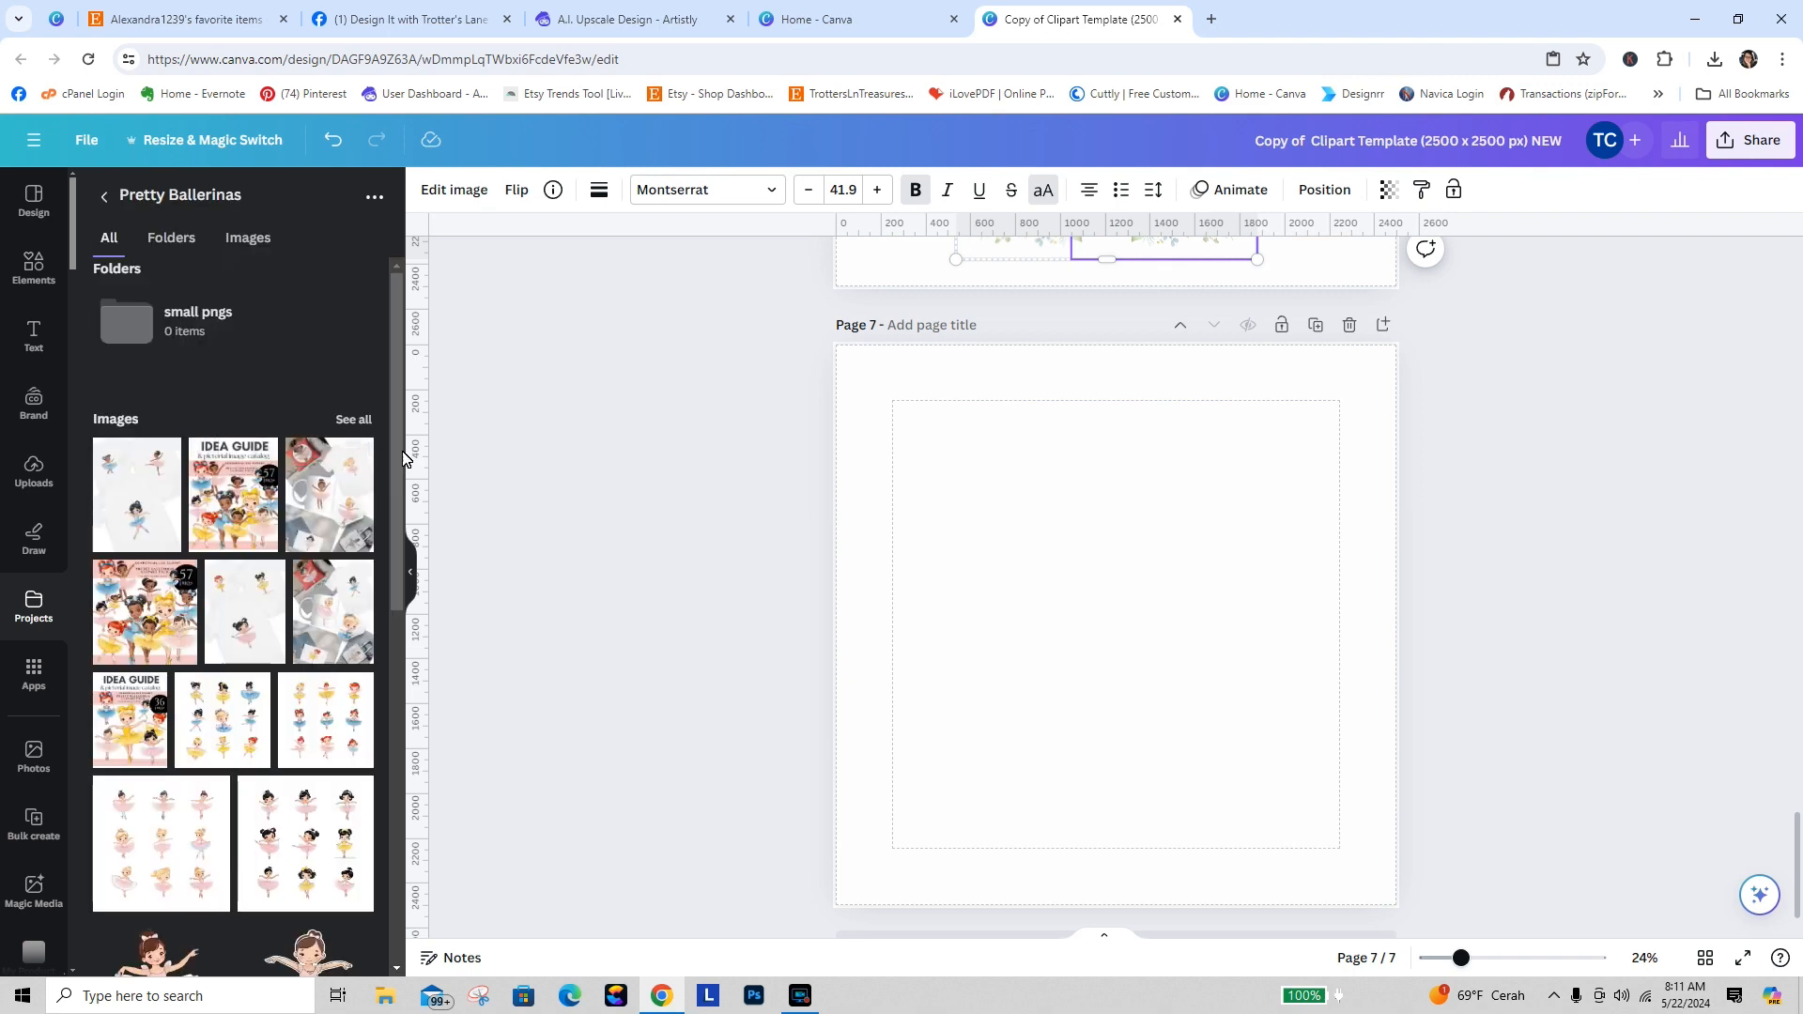
scroll(398, 448, "down", 10)
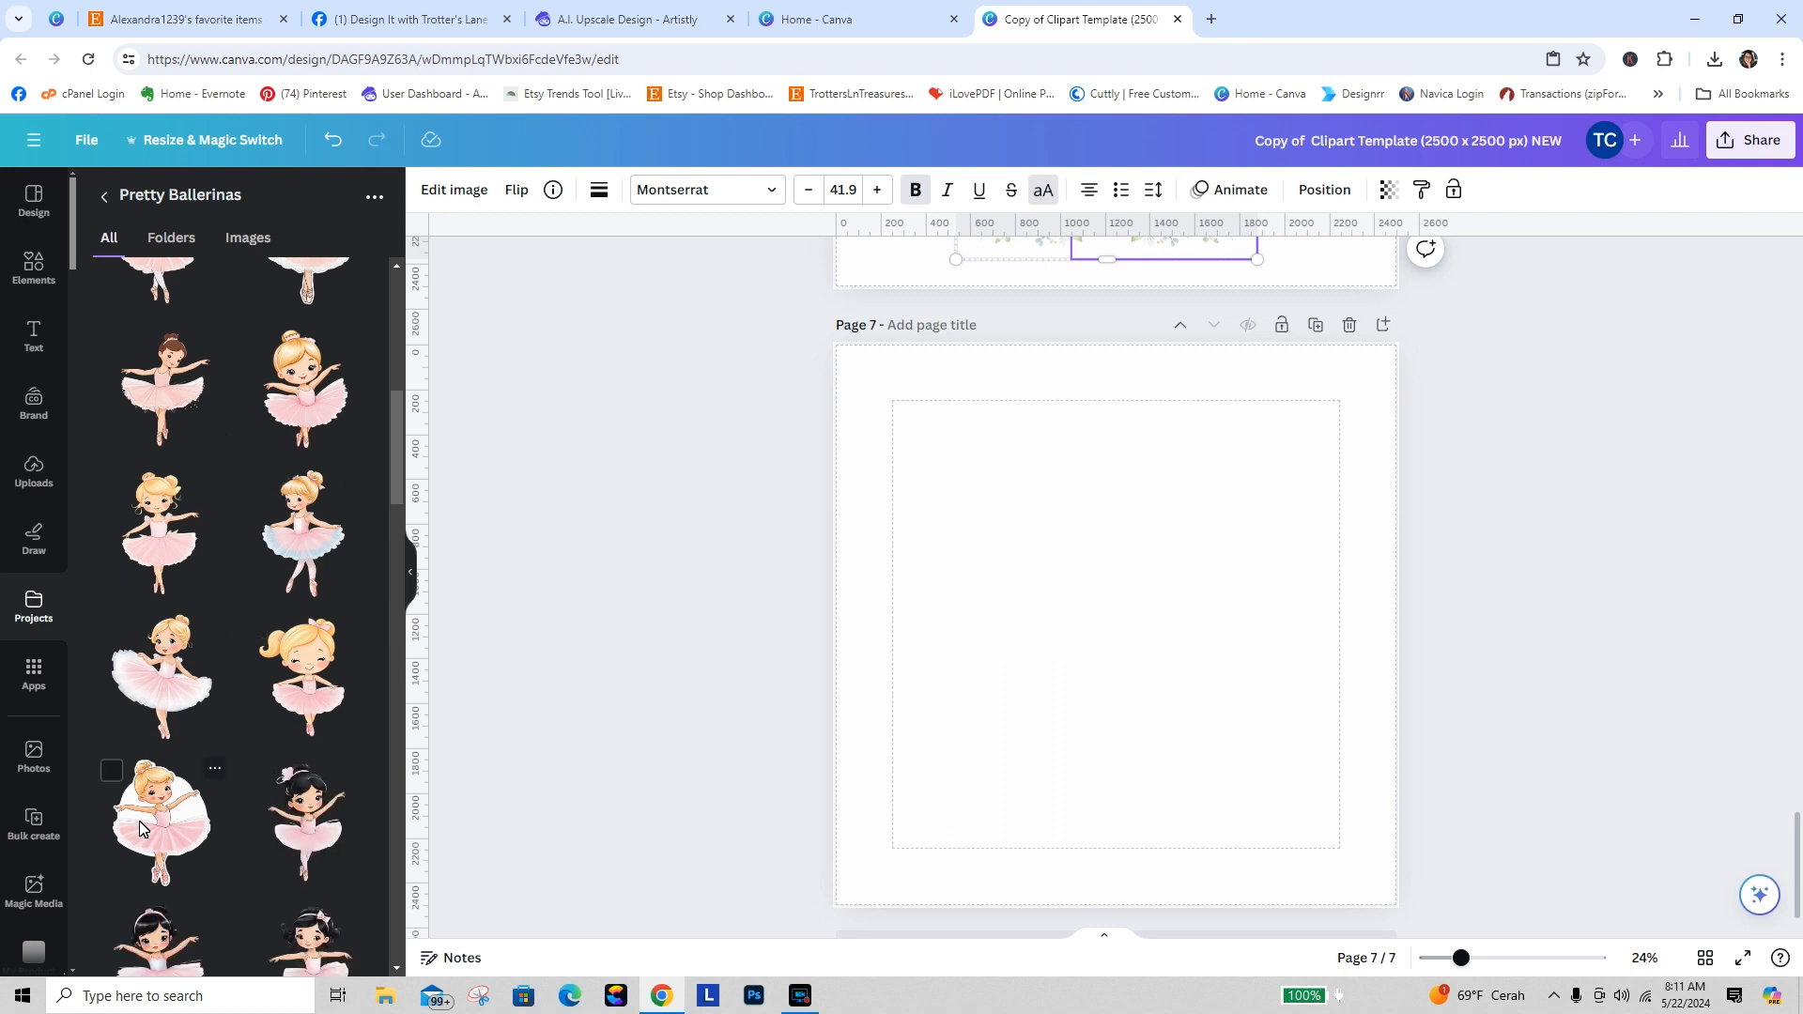
left_click(307, 684)
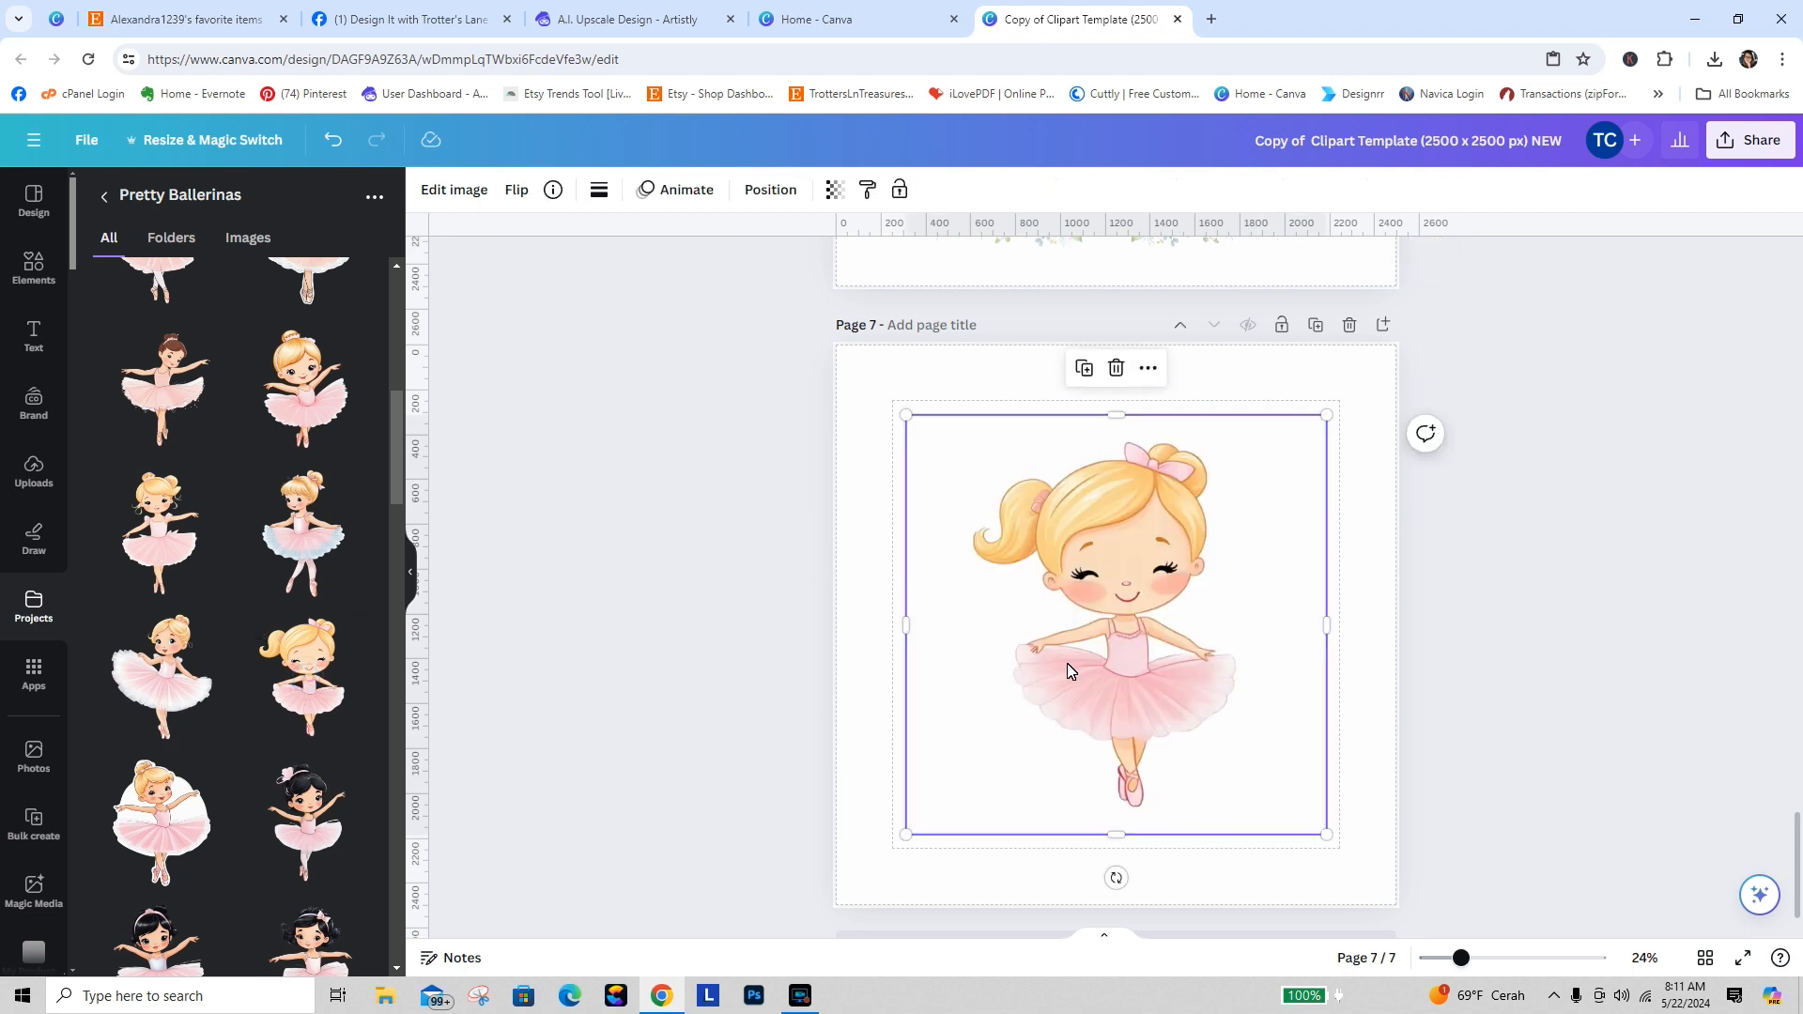
Step: Enlarge the ballerina image from two opposite corners so it fills most of page 7 and stays centered
left_click_drag(906, 416, 866, 376)
left_click_drag(1327, 837, 1367, 876)
left_click(719, 594)
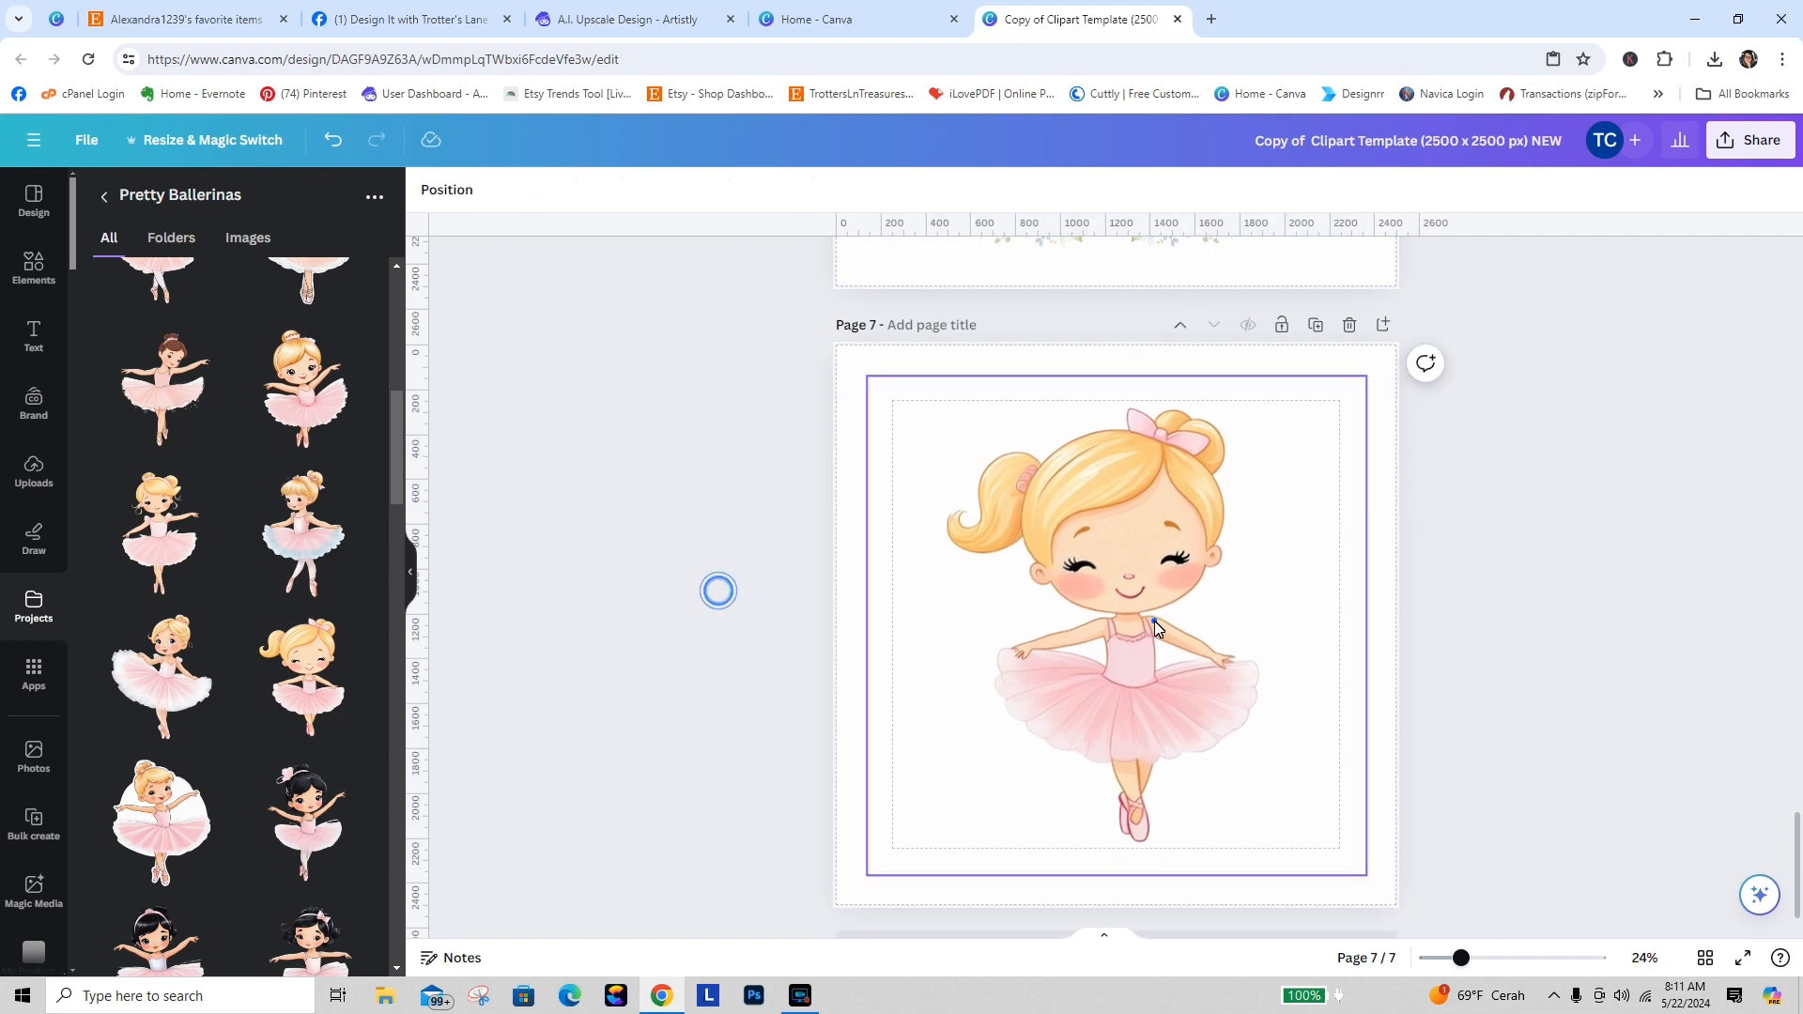
Step: Try the Vintage filter Fade on the ballerina, first at reduced intensity and finally at full intensity
left_click(1151, 618)
left_click(470, 188)
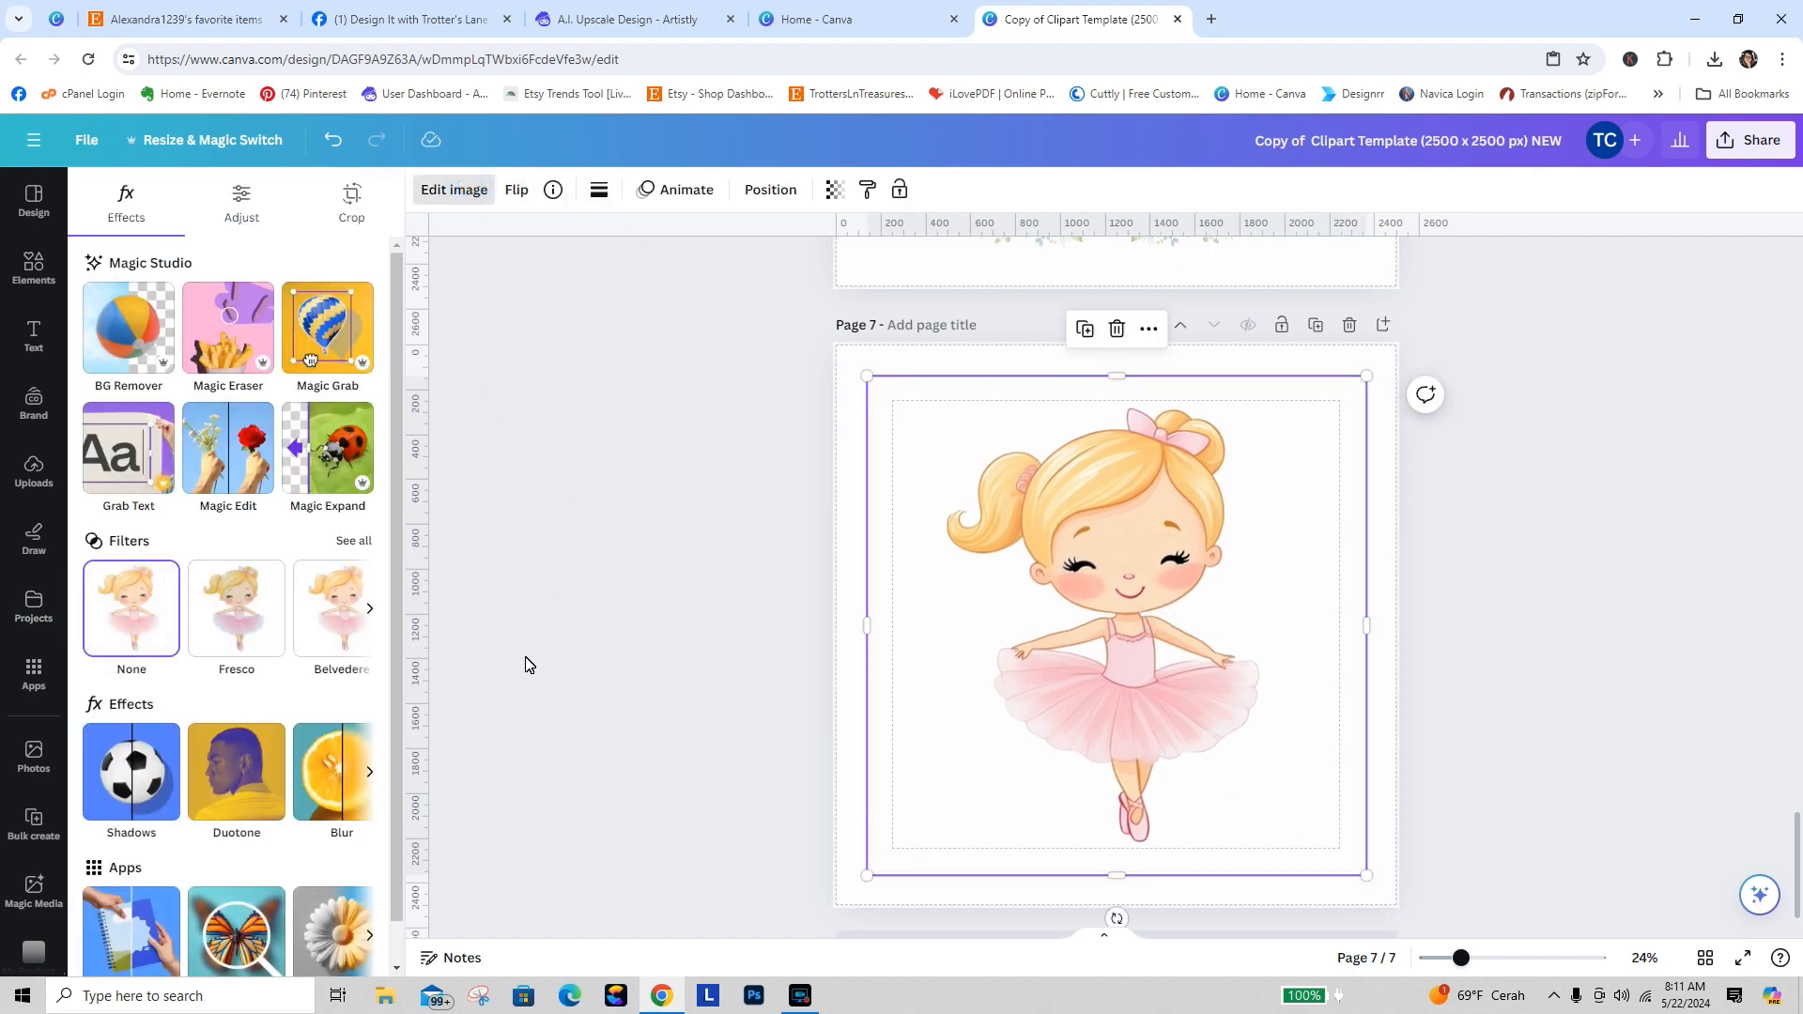
left_click(358, 541)
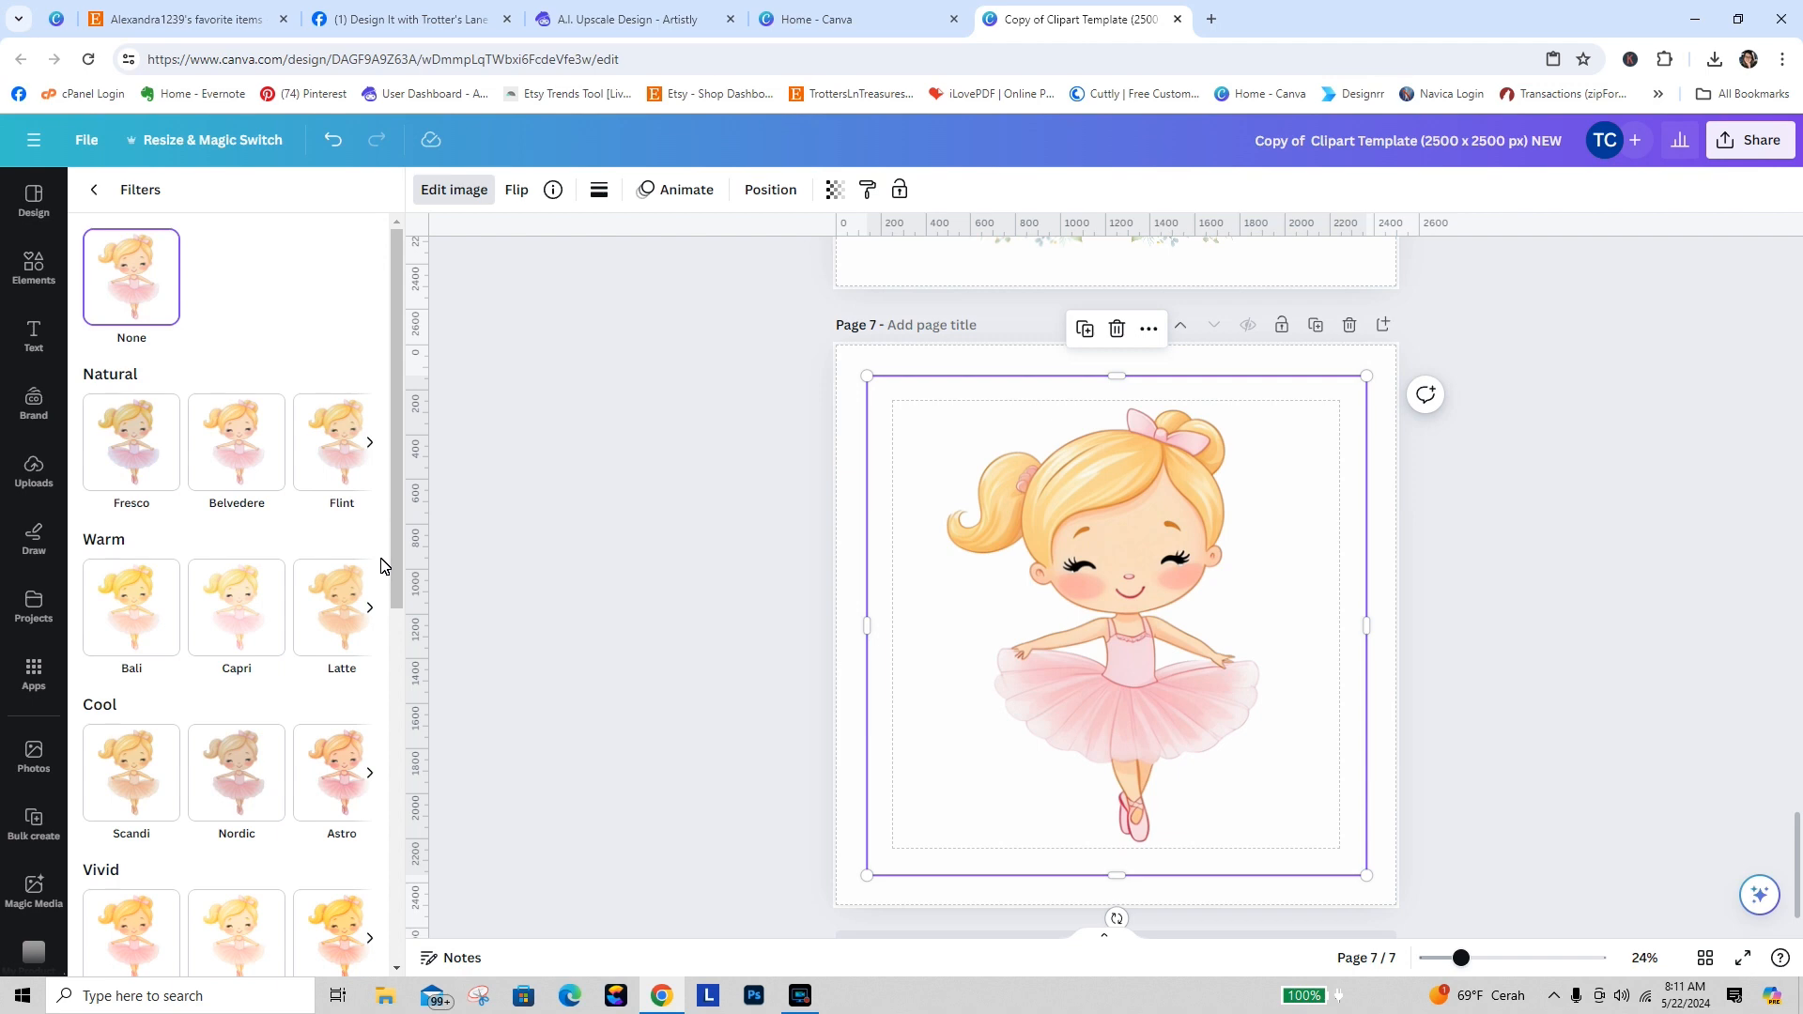
left_click_drag(393, 381, 392, 787)
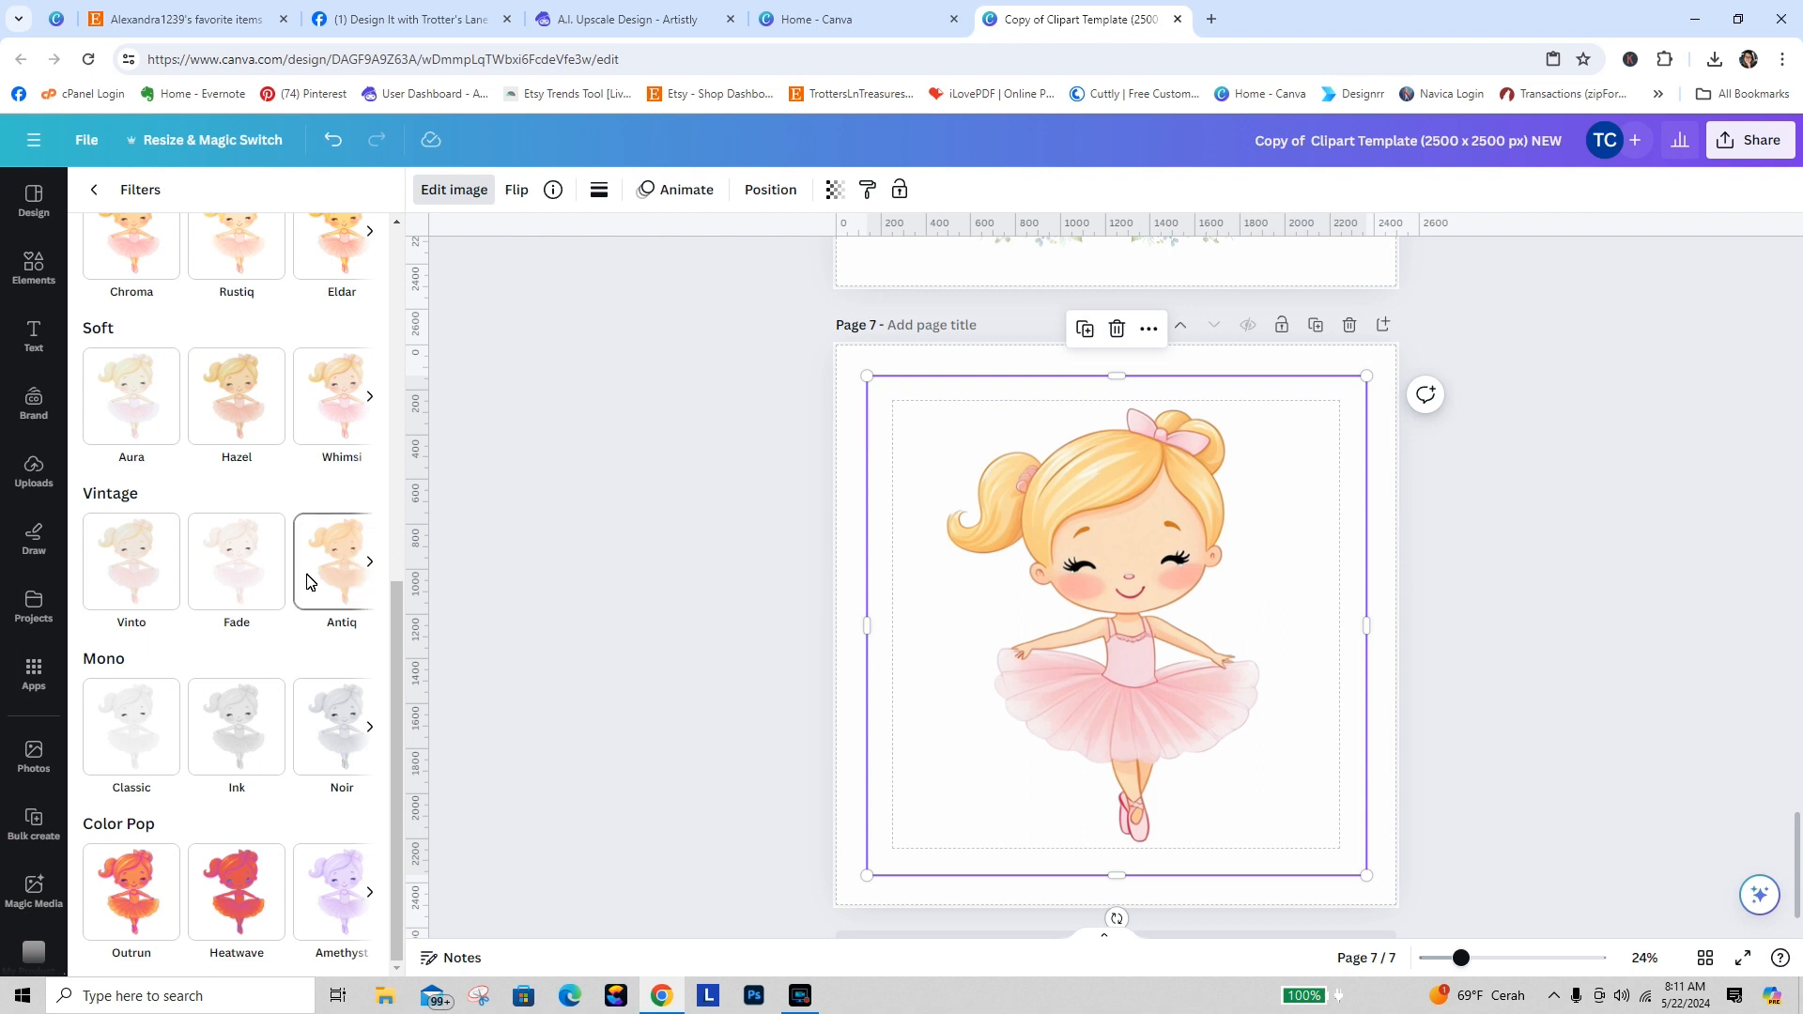
left_click(241, 573)
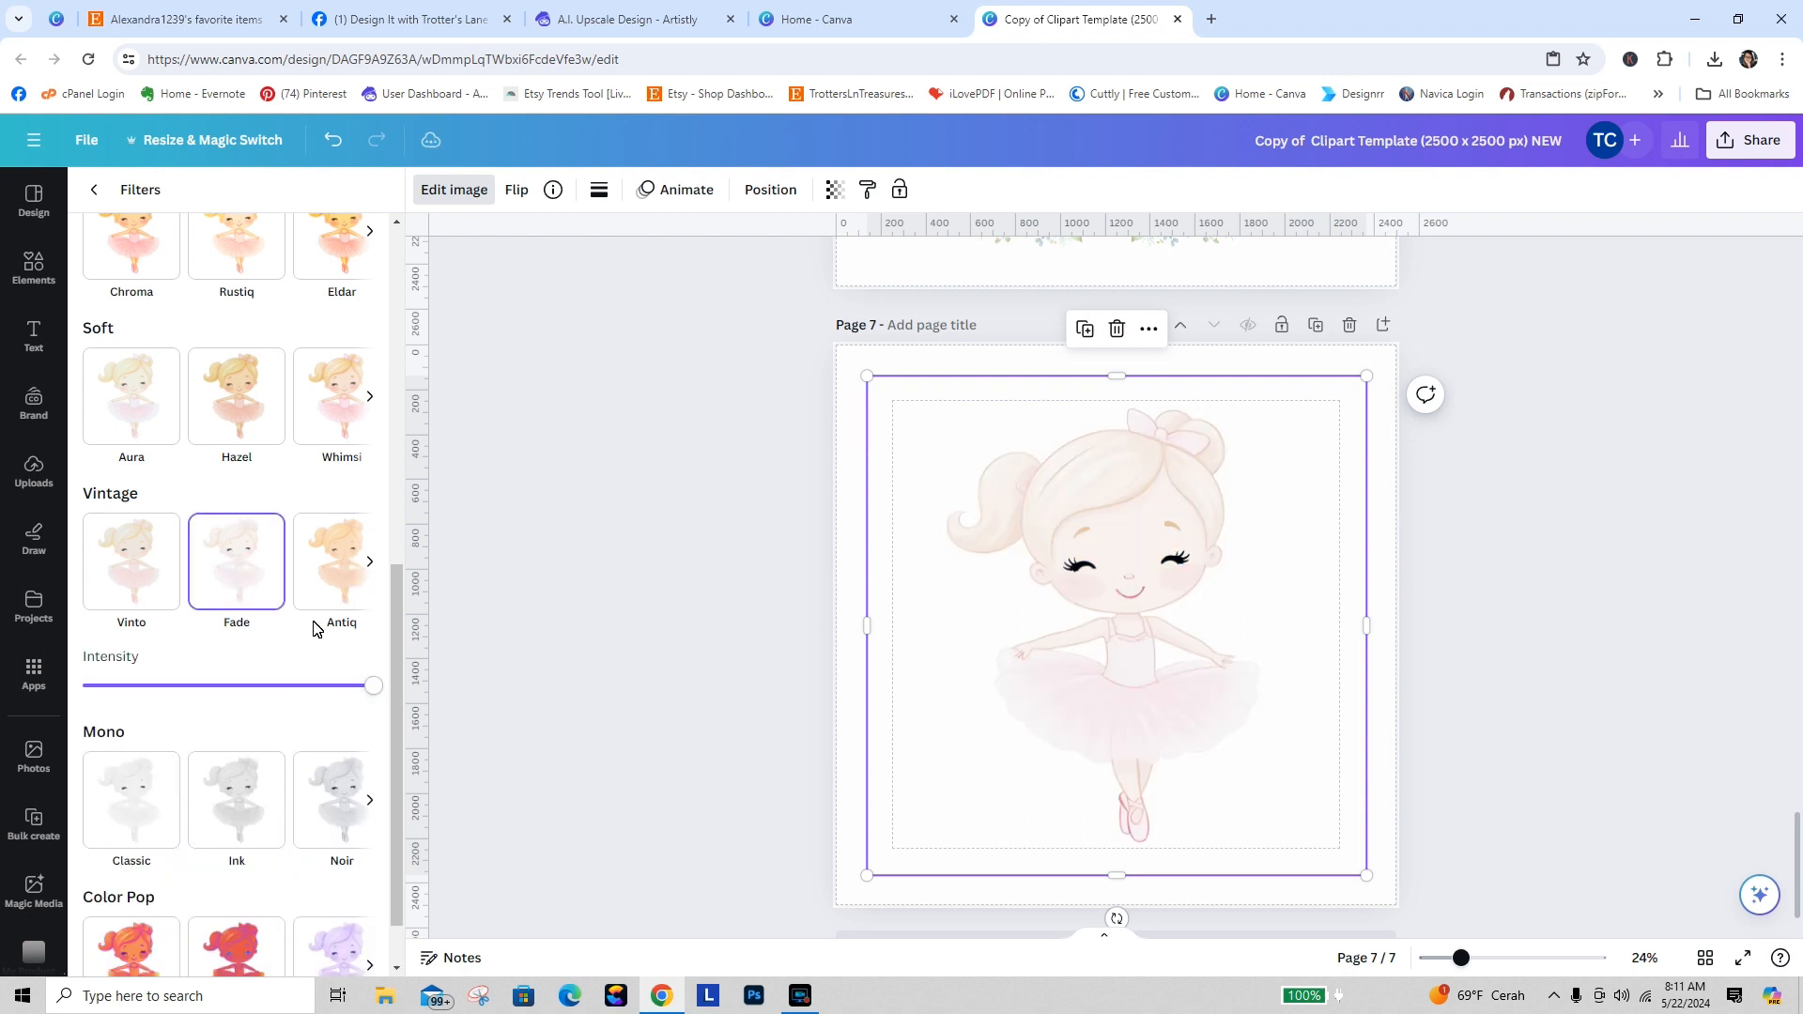
left_click_drag(374, 688, 270, 691)
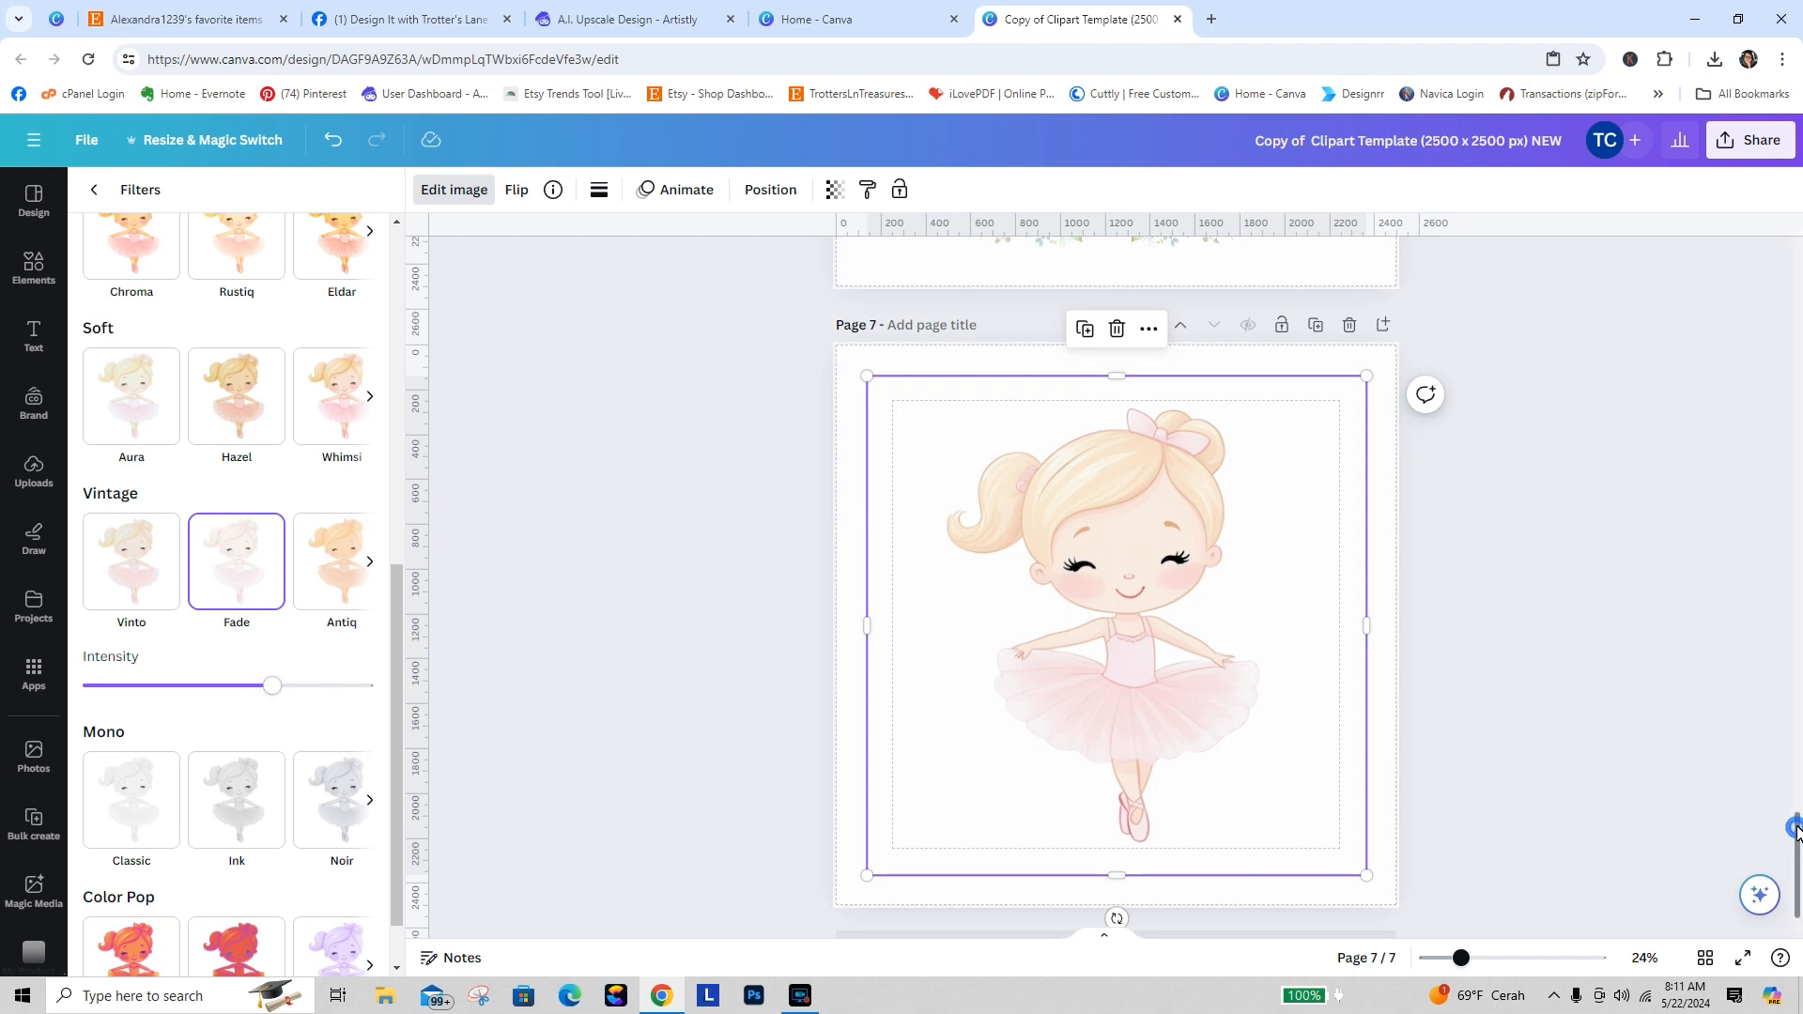
mouse_move(1794, 819)
left_mouse_down()
mouse_move(1777, 746)
mouse_move(1793, 823)
left_mouse_up()
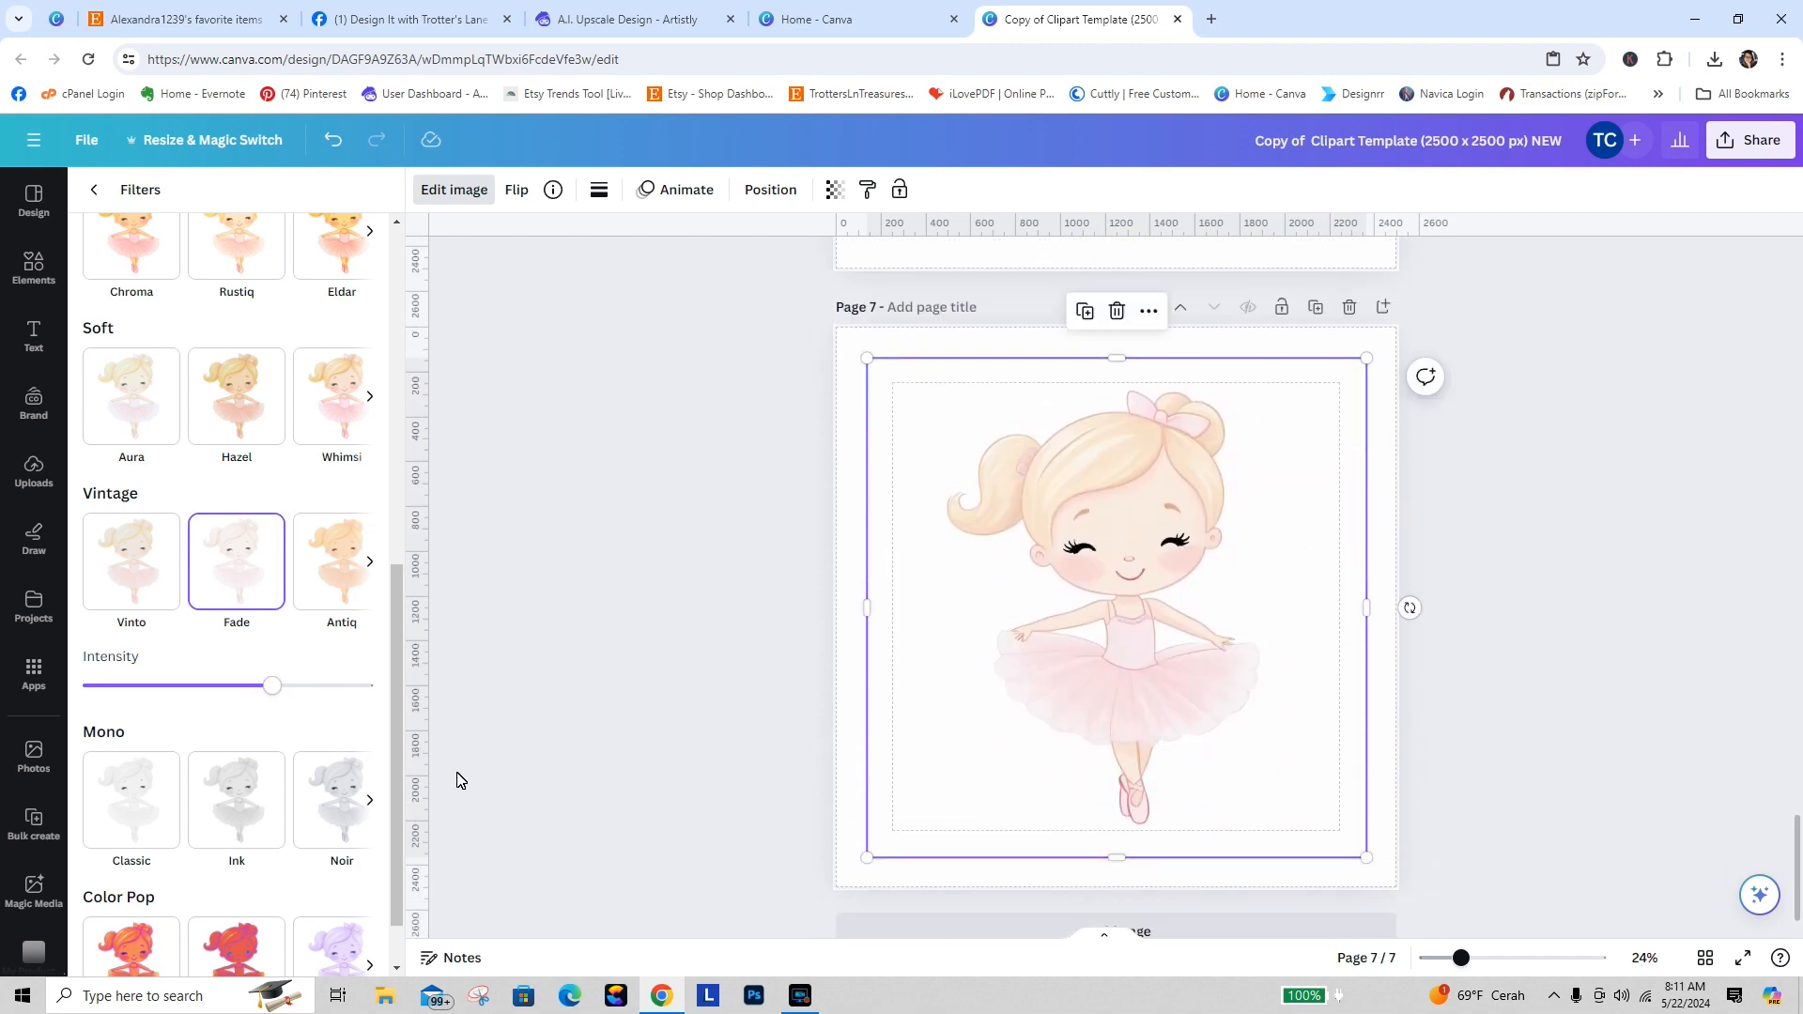
left_click_drag(273, 693, 455, 706)
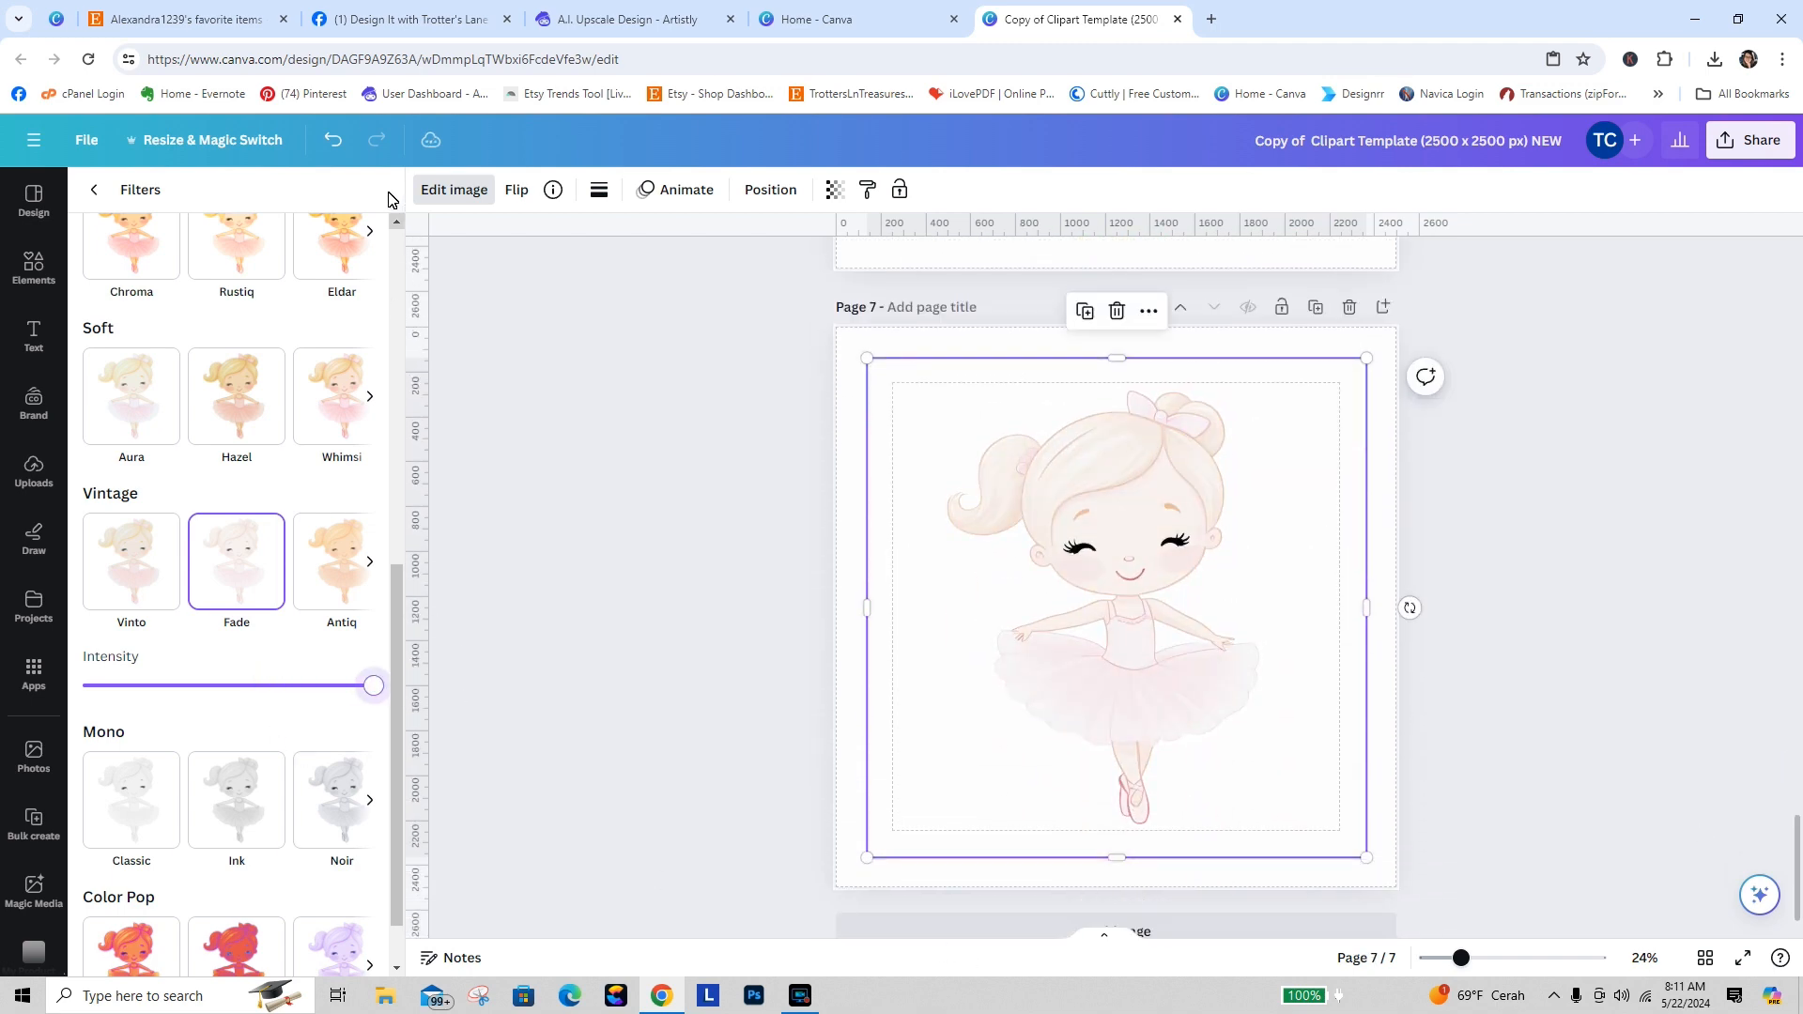
Step: Undo the Fade filter and its intensity changes on the ballerina
left_click(332, 140)
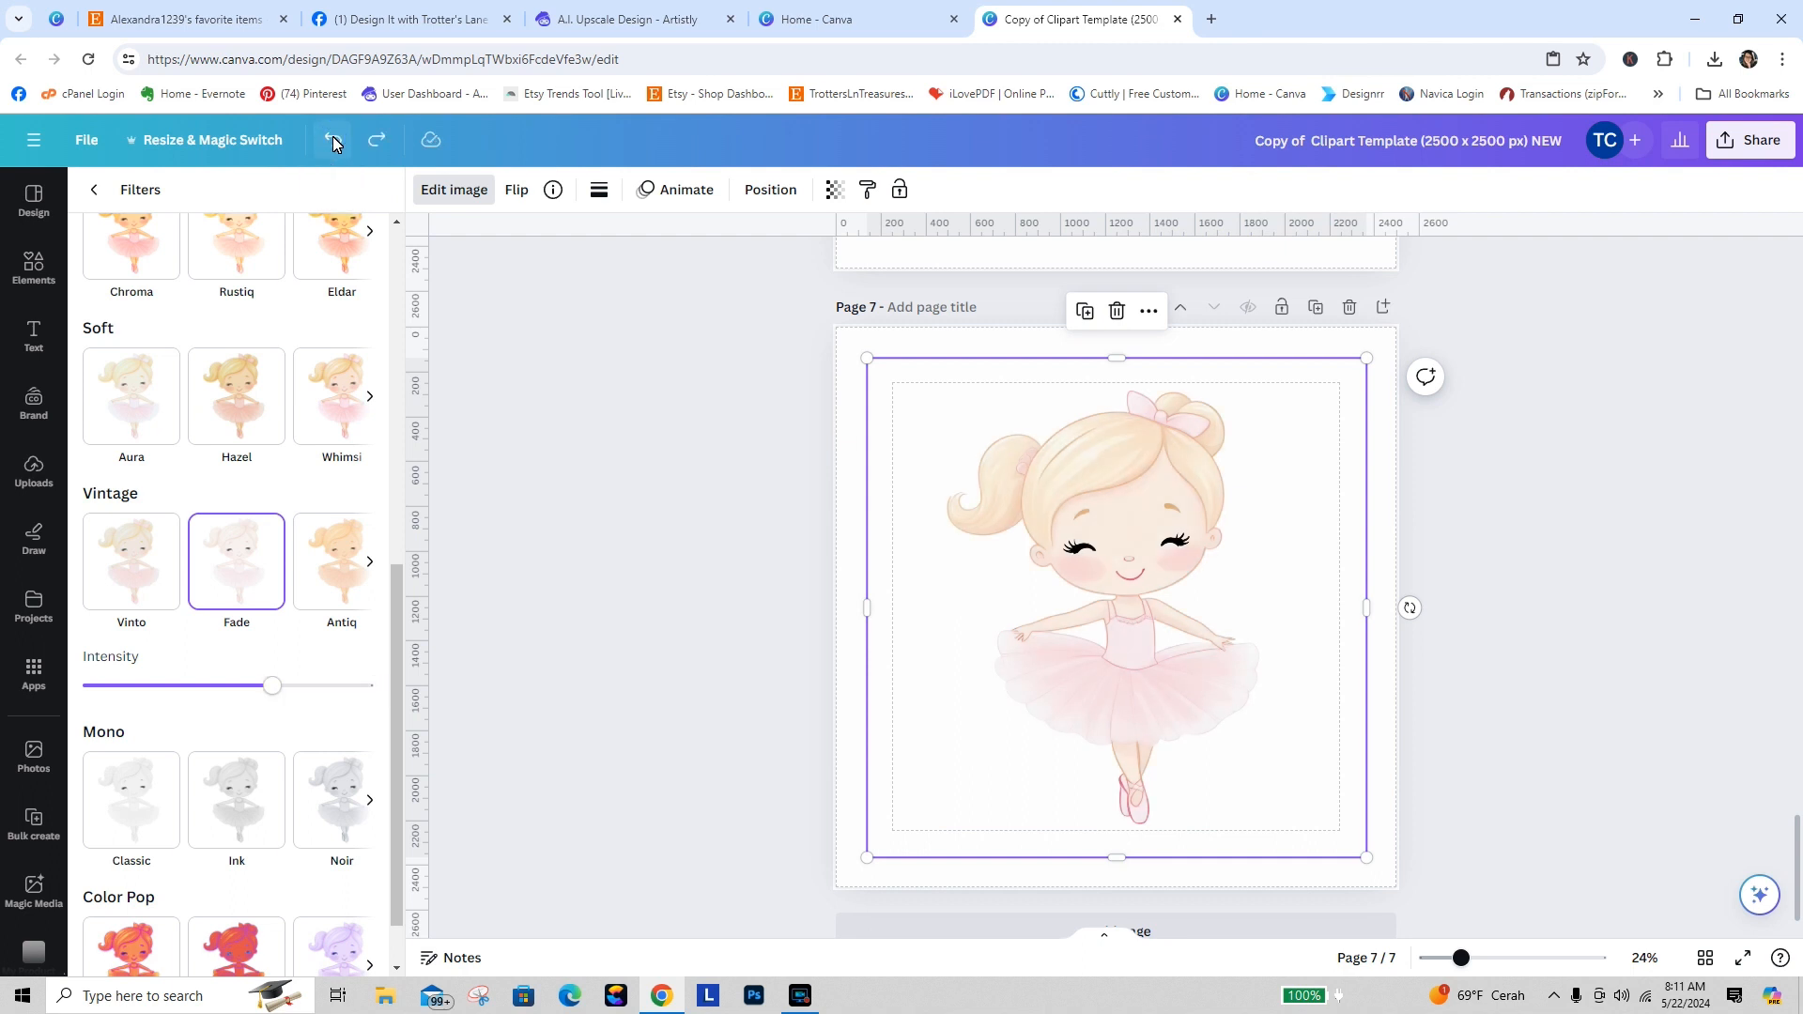
left_click(333, 140)
left_click(332, 140)
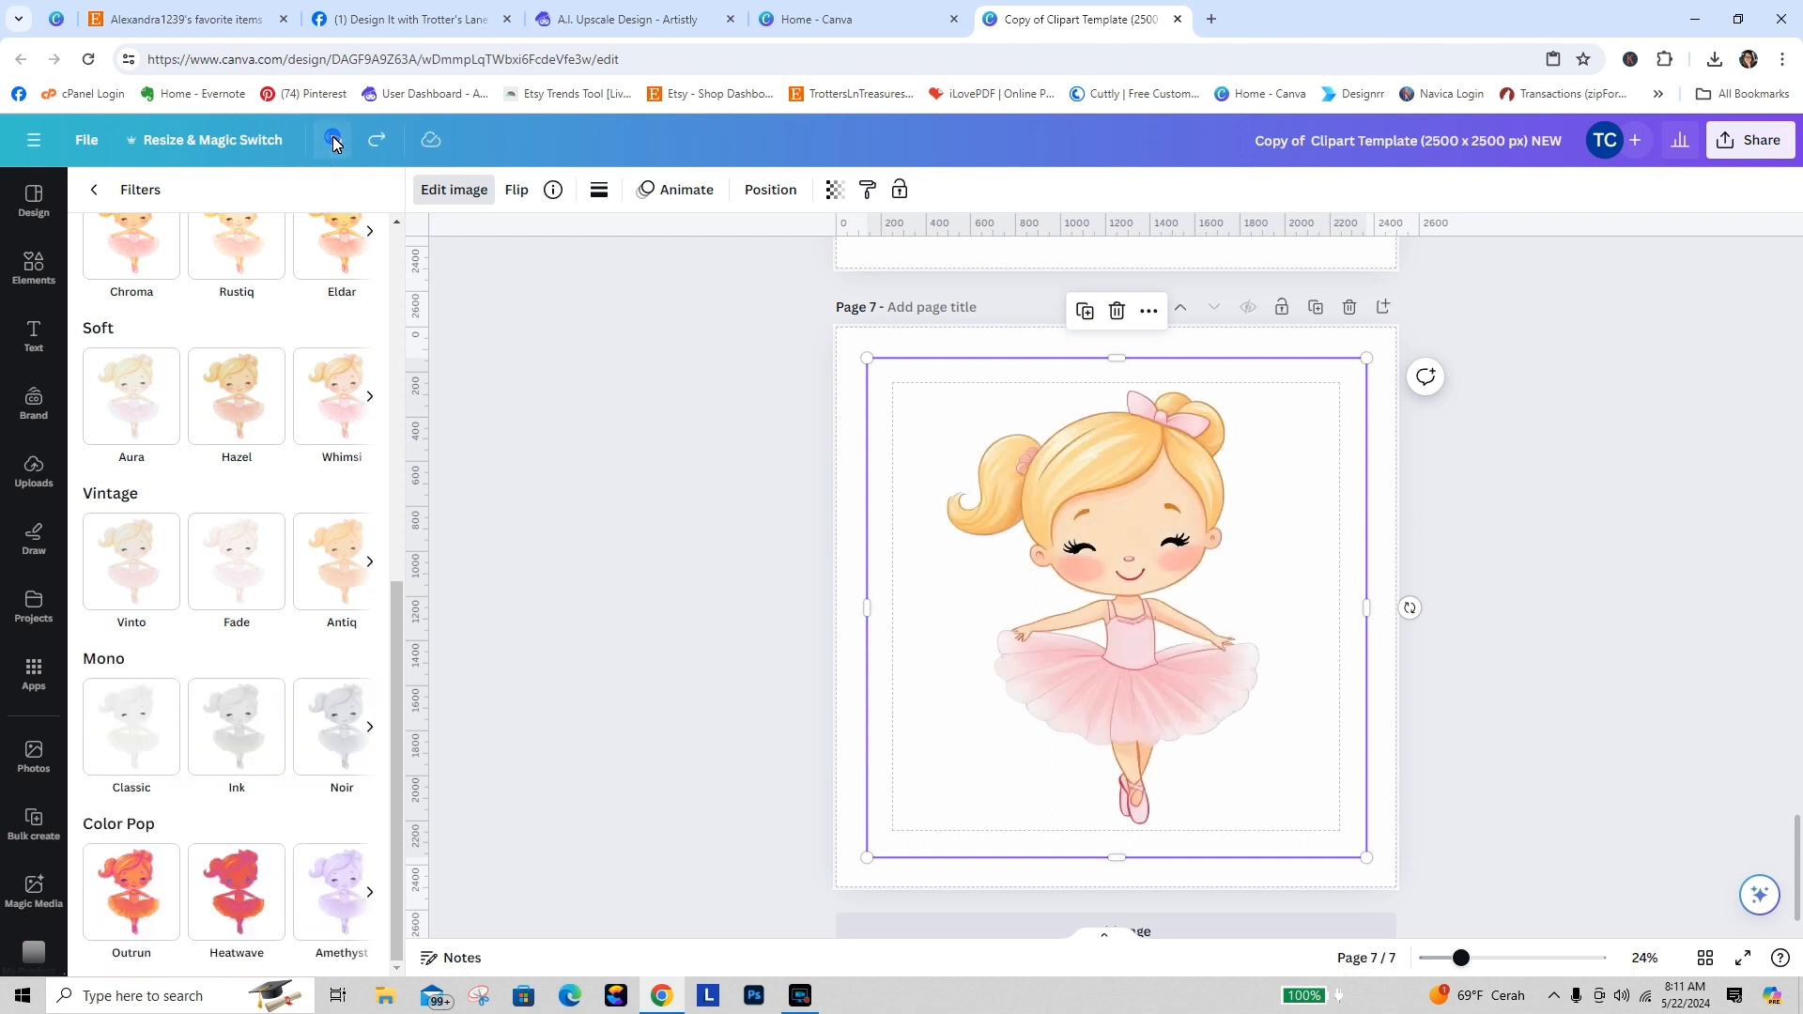
Step: Duplicate page 7 with the ballerina in its original colors
left_click(1316, 308)
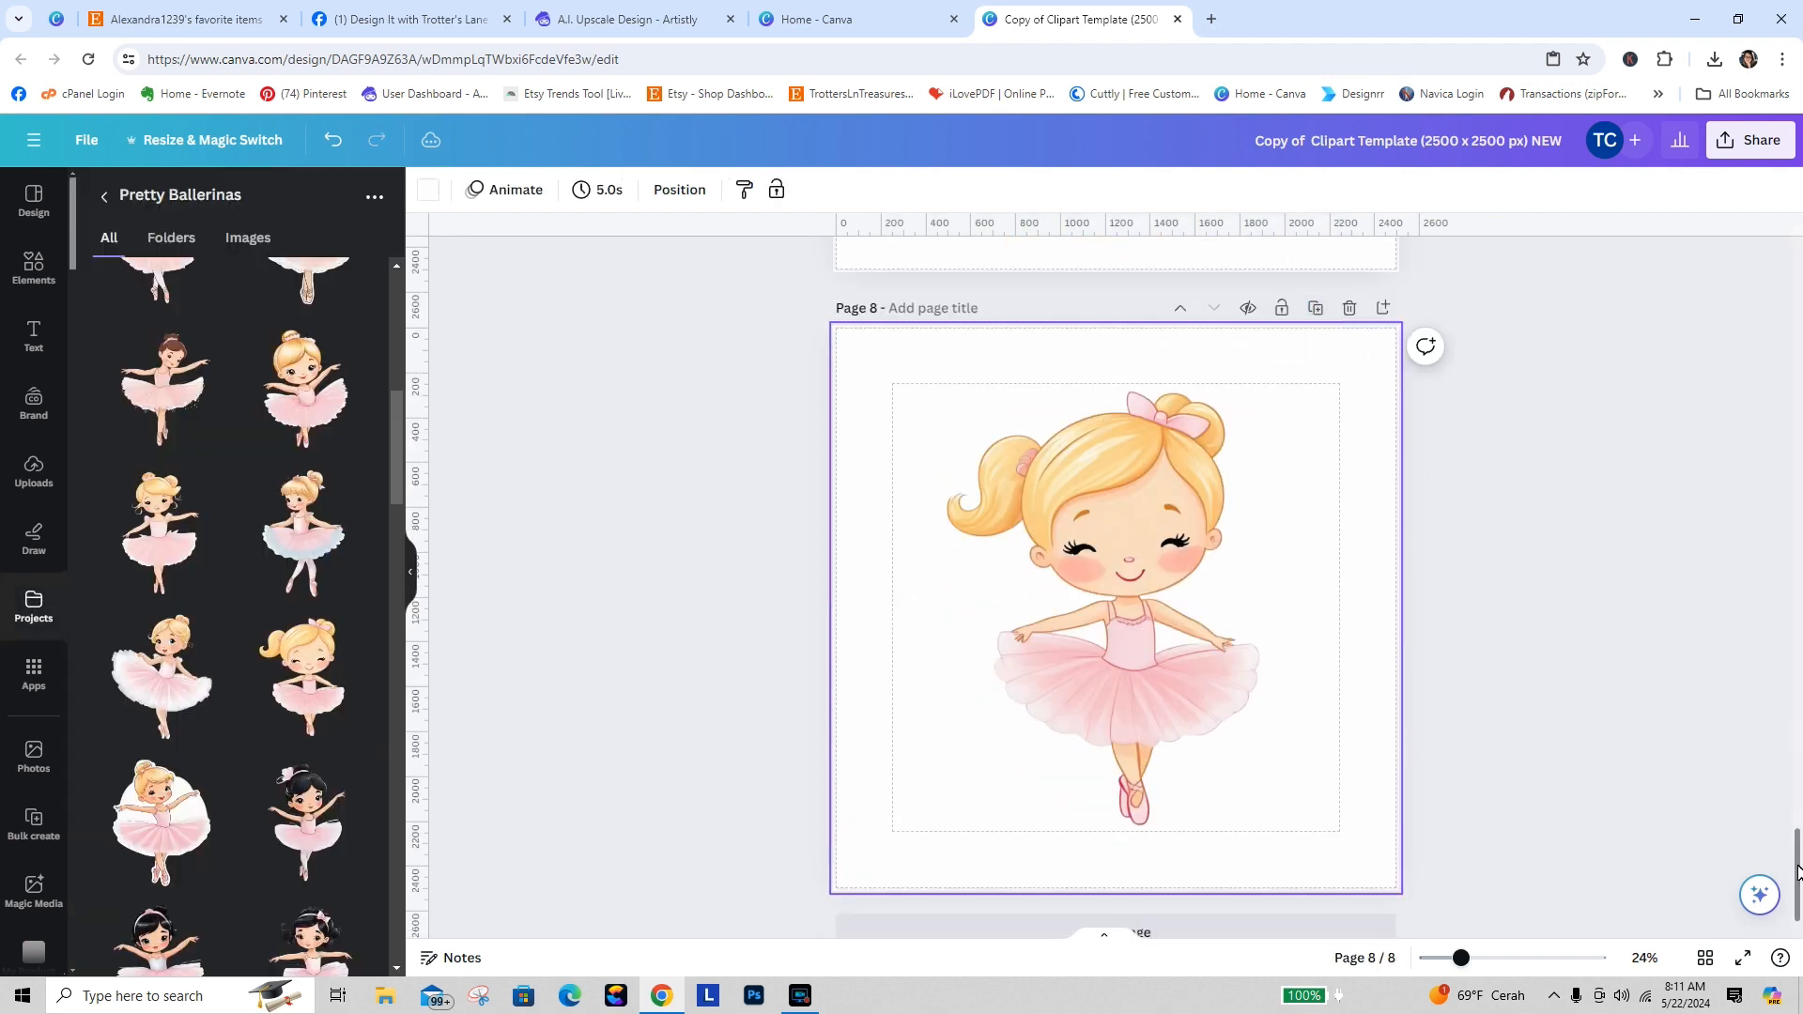
Step: Apply the Vintage filter Fade to the ballerina on page 7 at about two-thirds intensity
left_click_drag(1795, 866, 1782, 795)
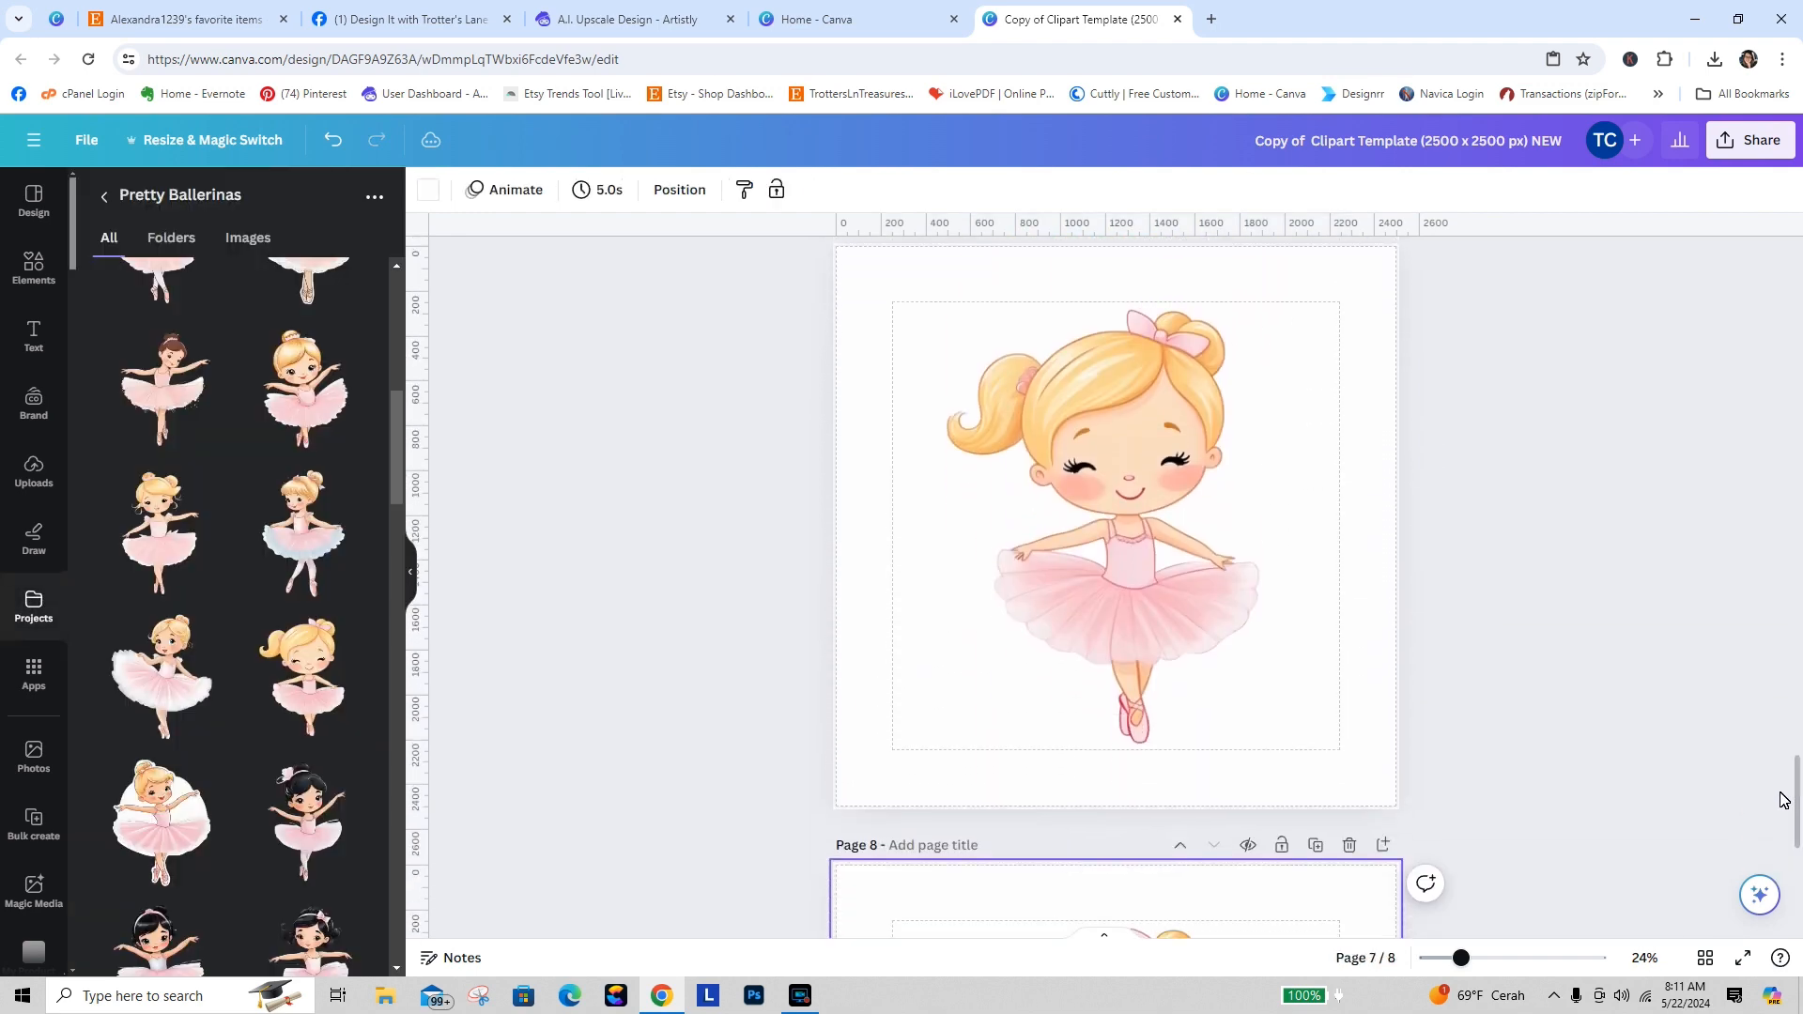
left_click(1338, 677)
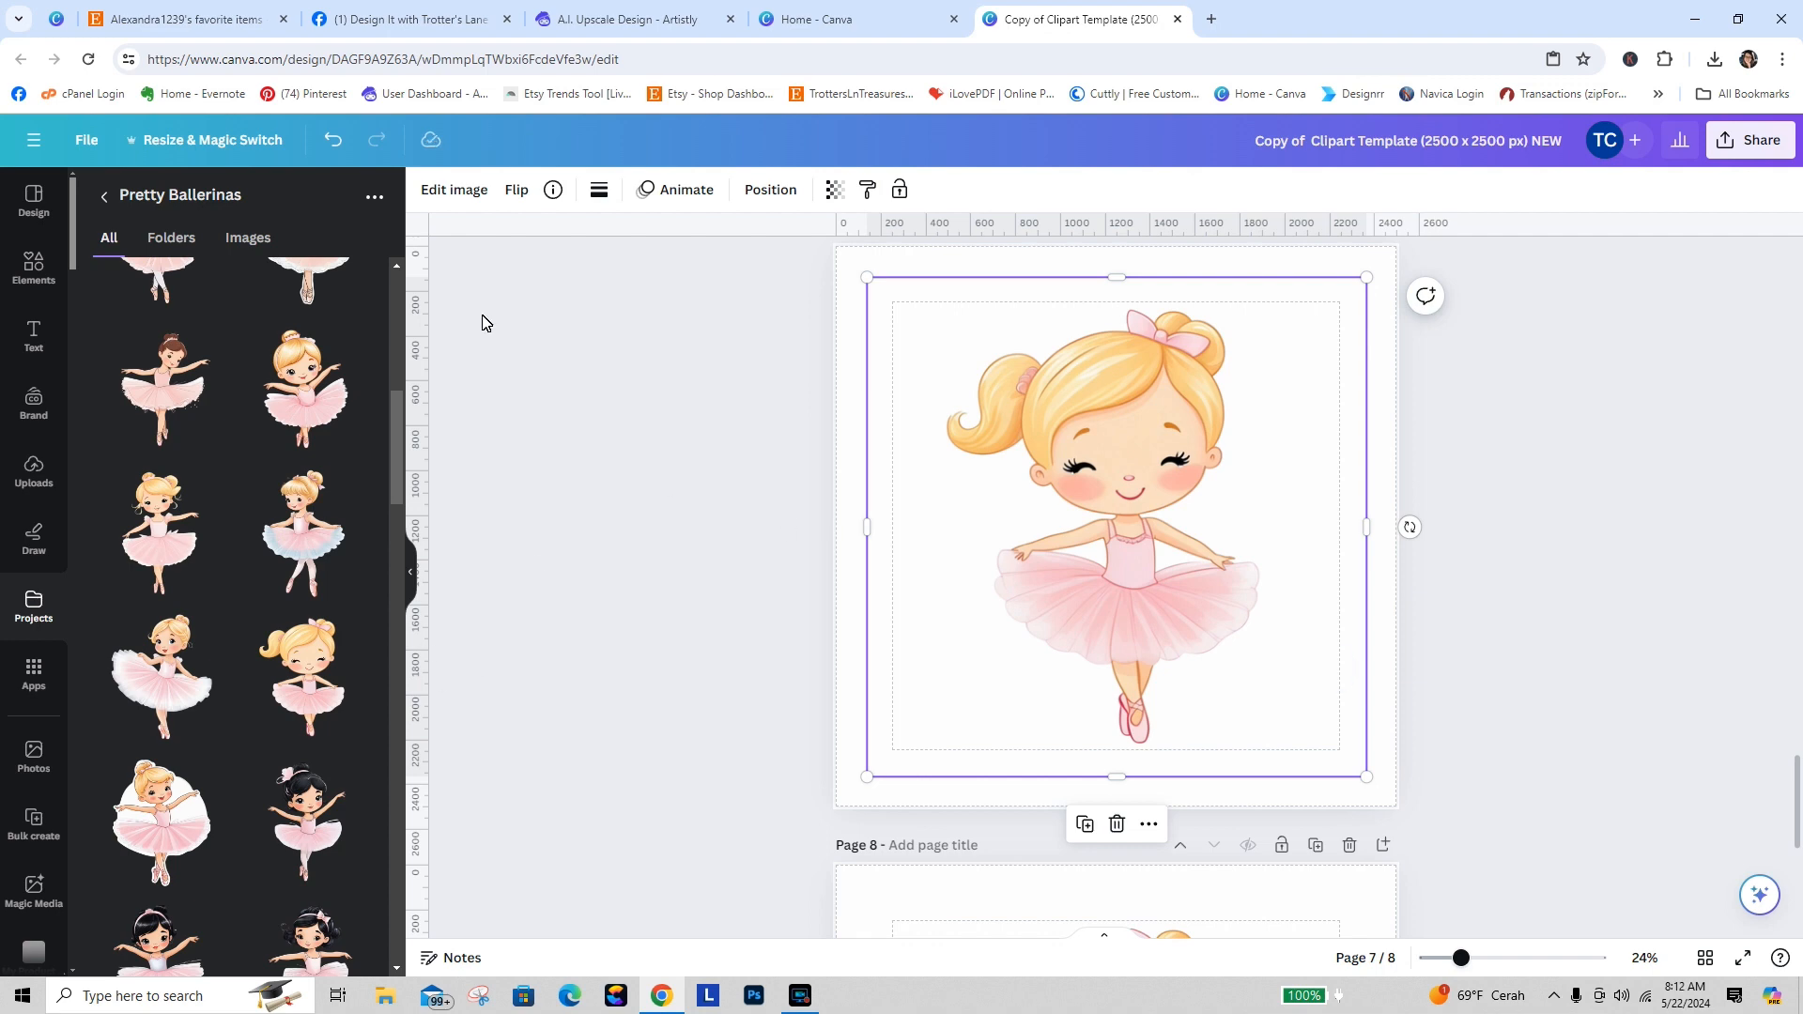
left_click(441, 191)
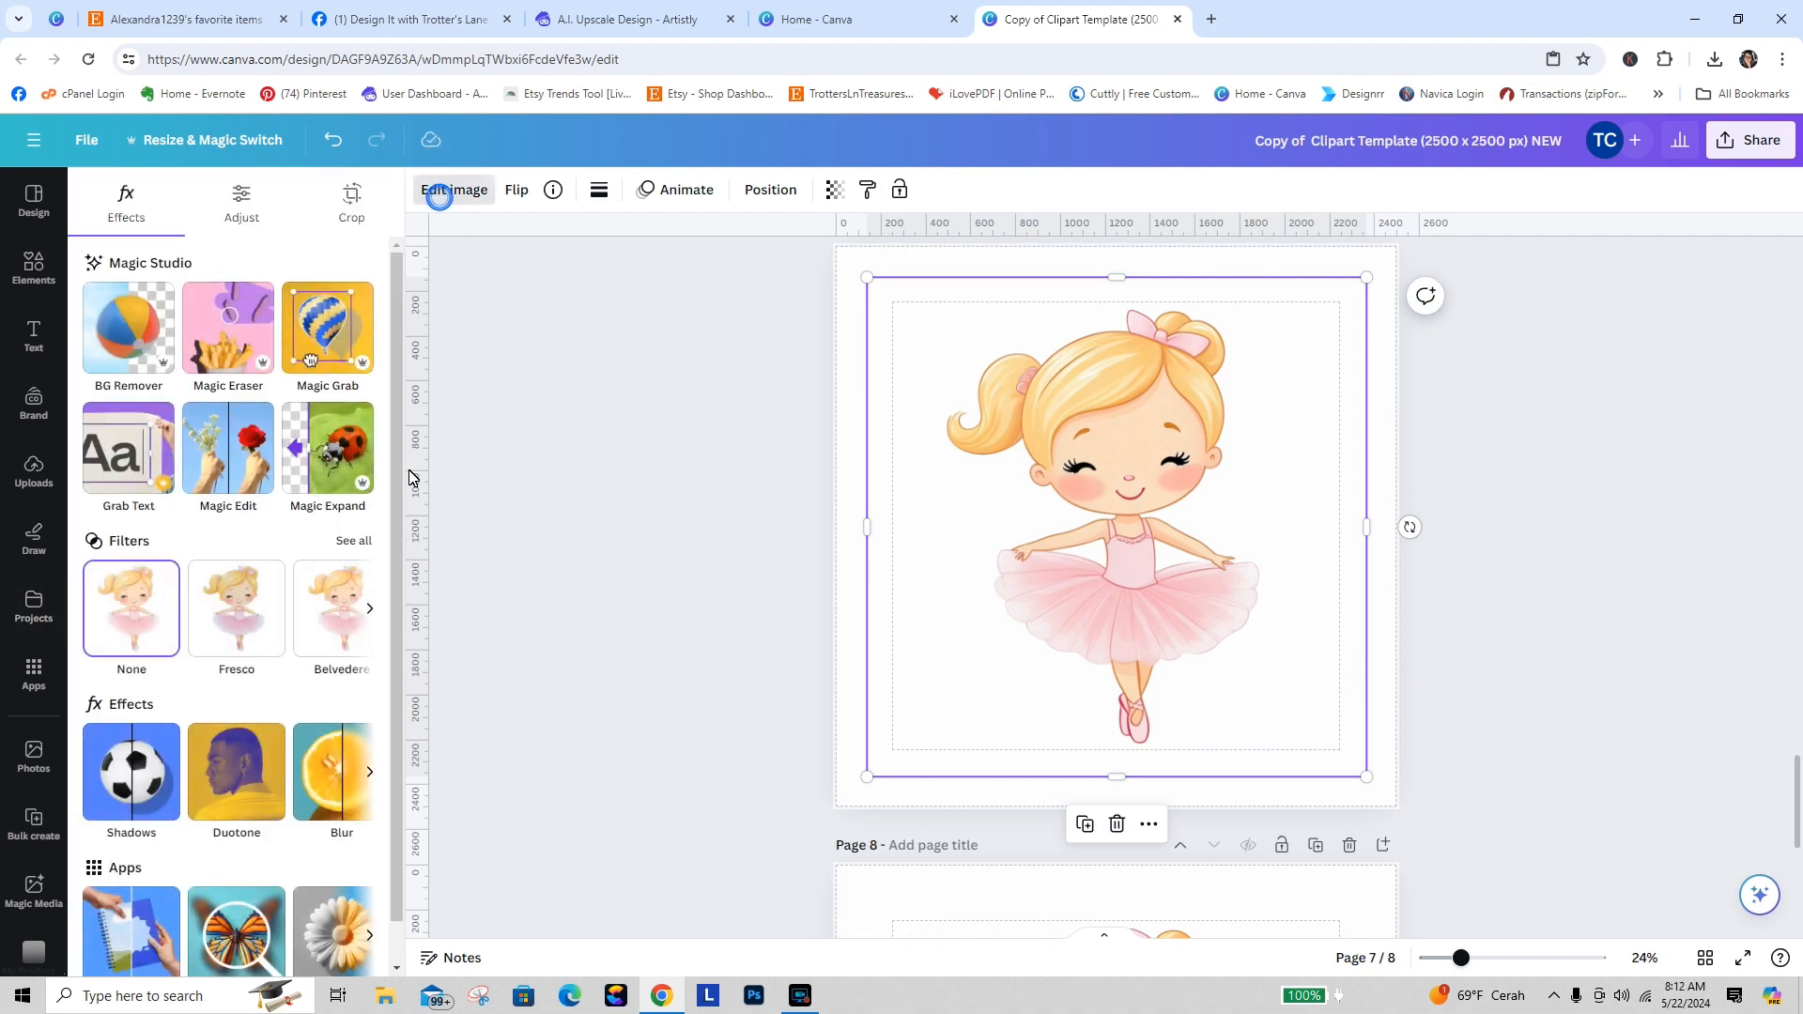
left_click(357, 552)
left_click_drag(395, 559, 406, 885)
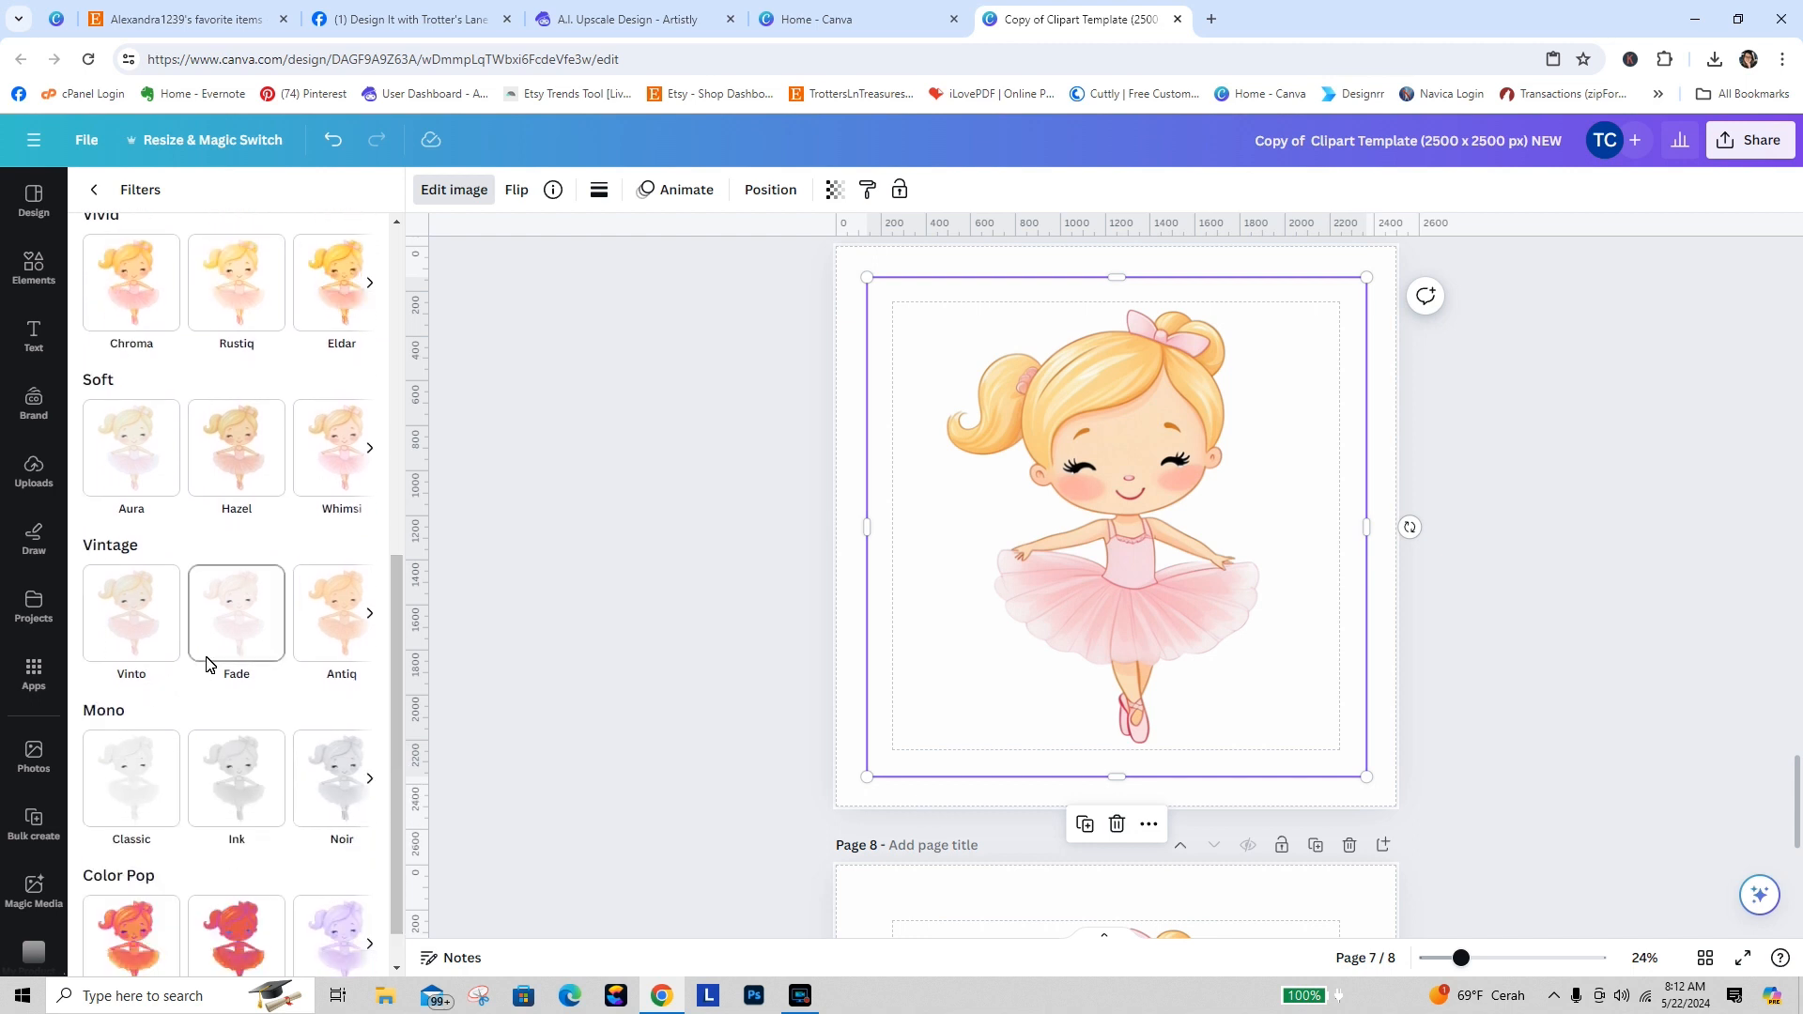
left_click(228, 631)
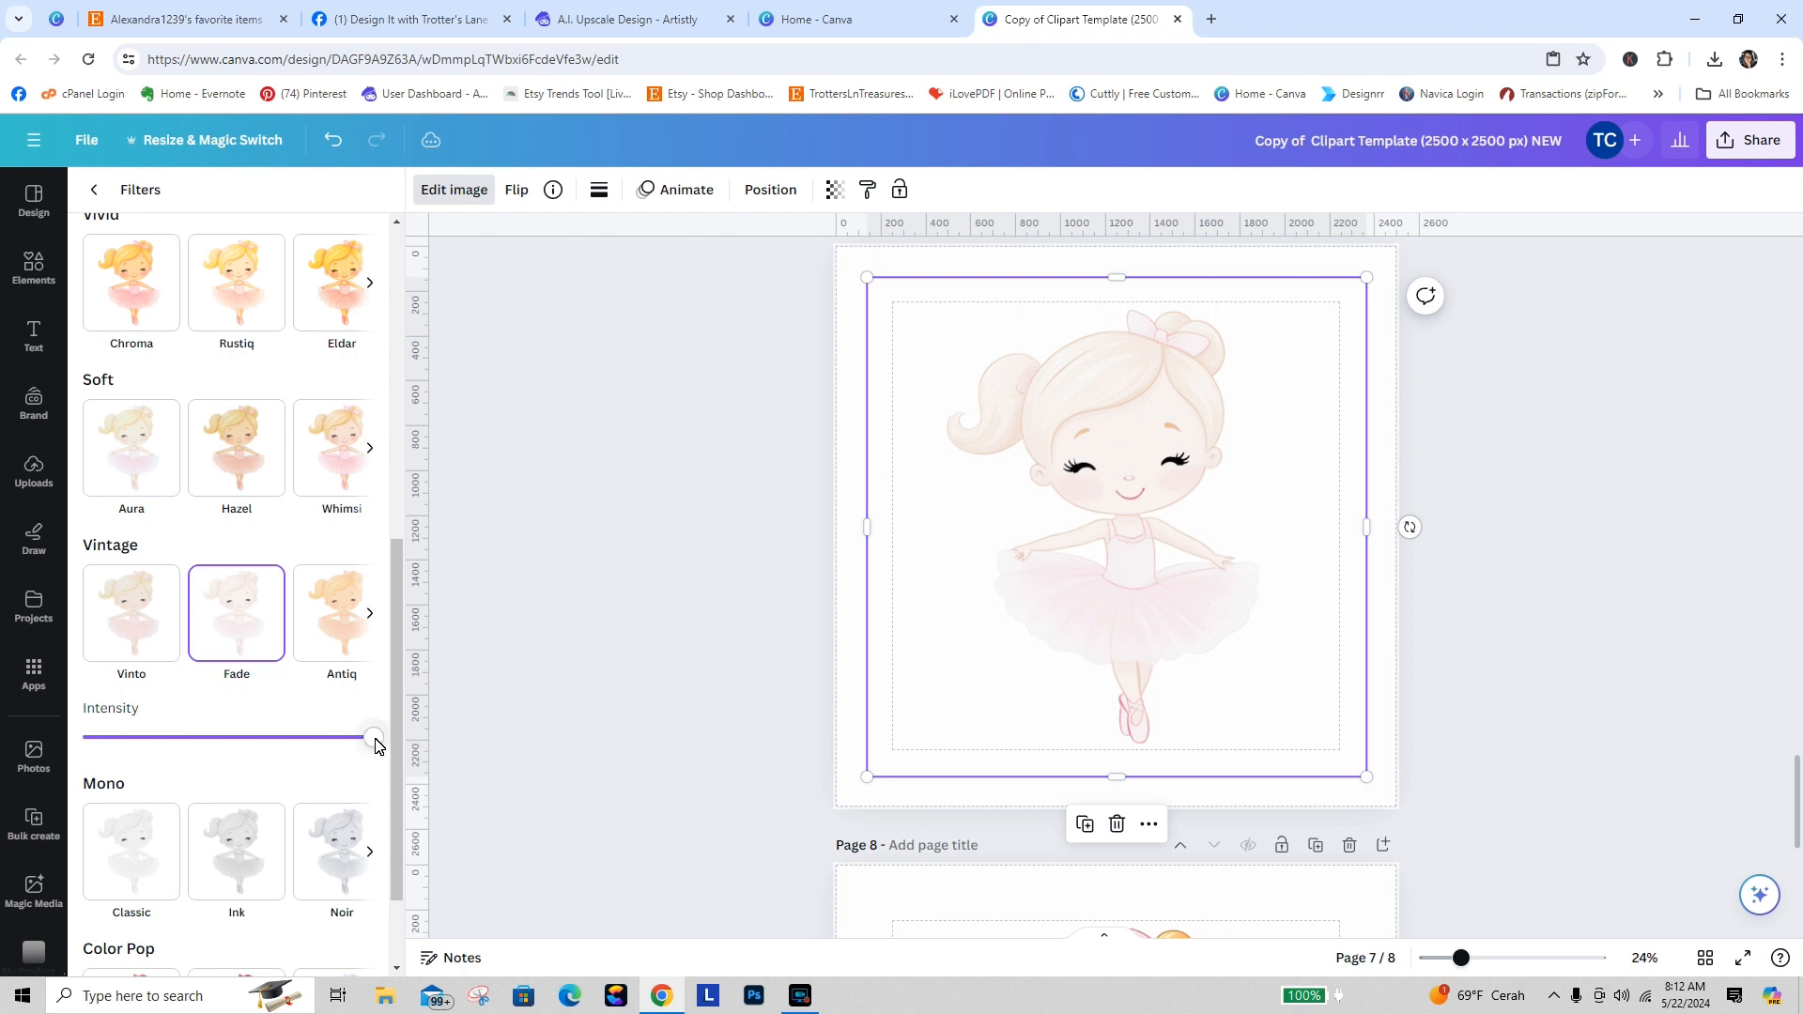
left_click_drag(373, 741, 279, 737)
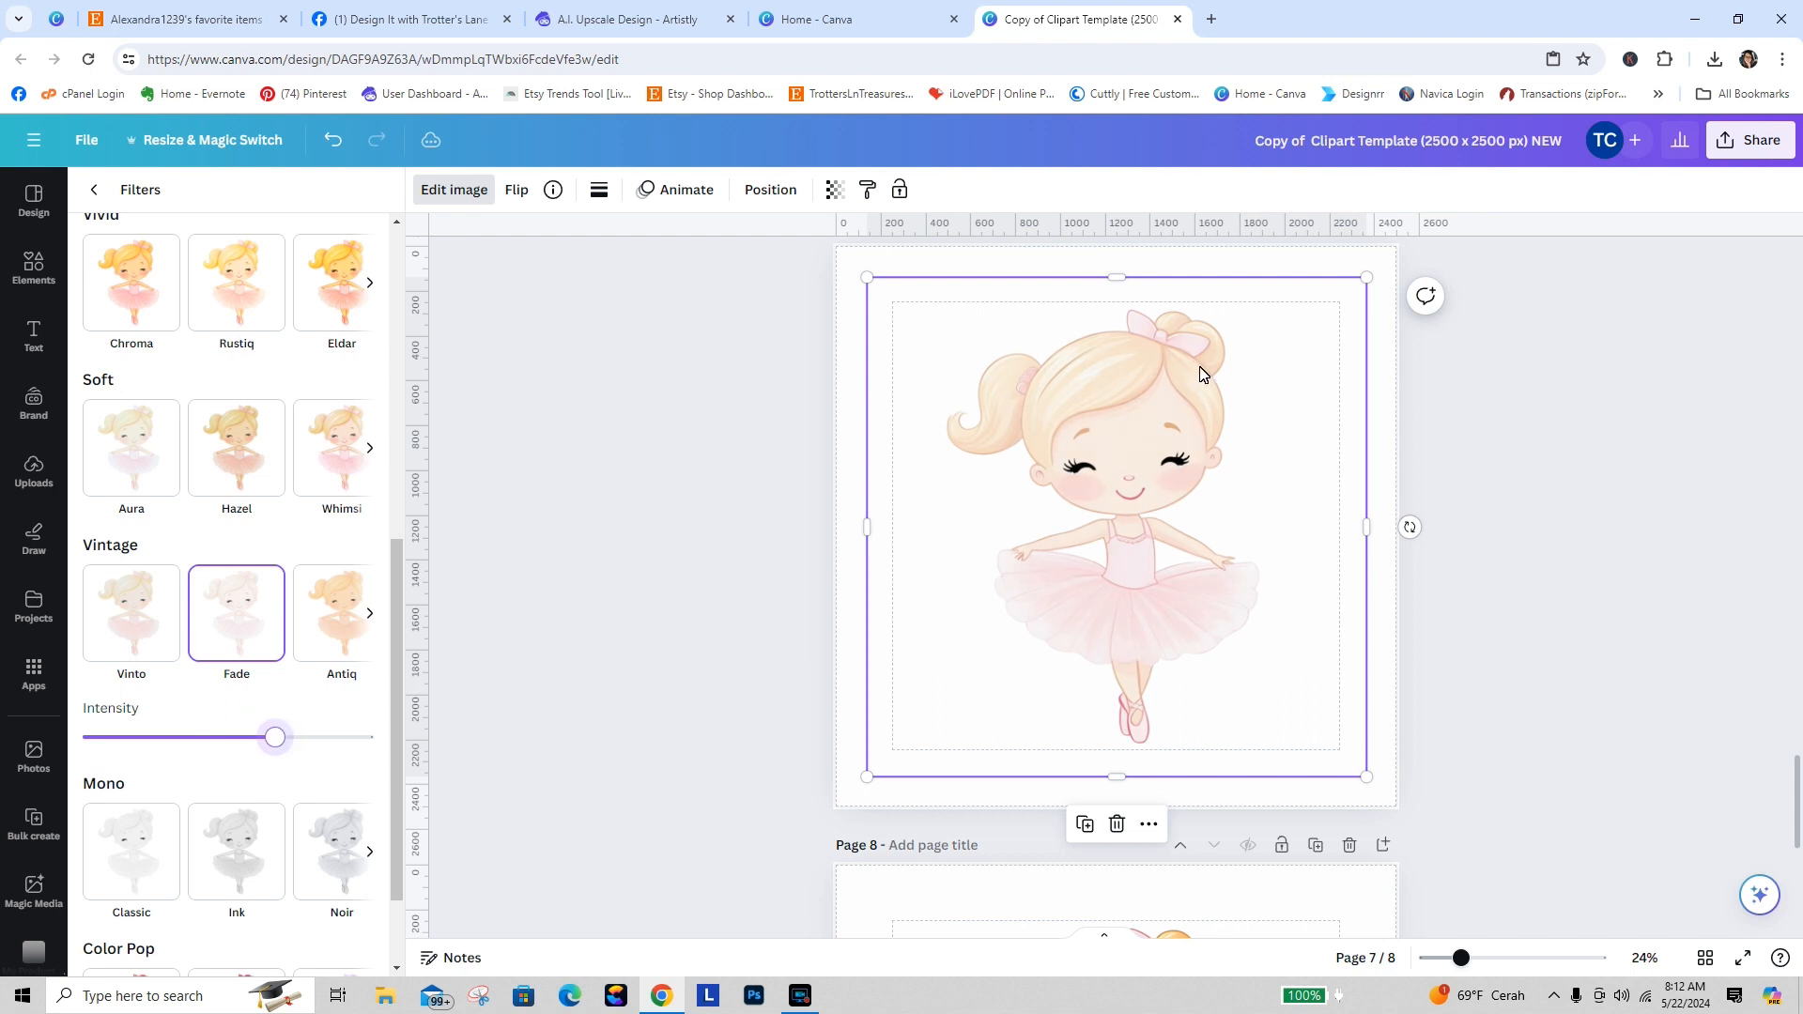
Step: Shrink the faded blonde ballerina and move it to the upper-left area of page 7
left_click_drag(1367, 285, 1209, 435)
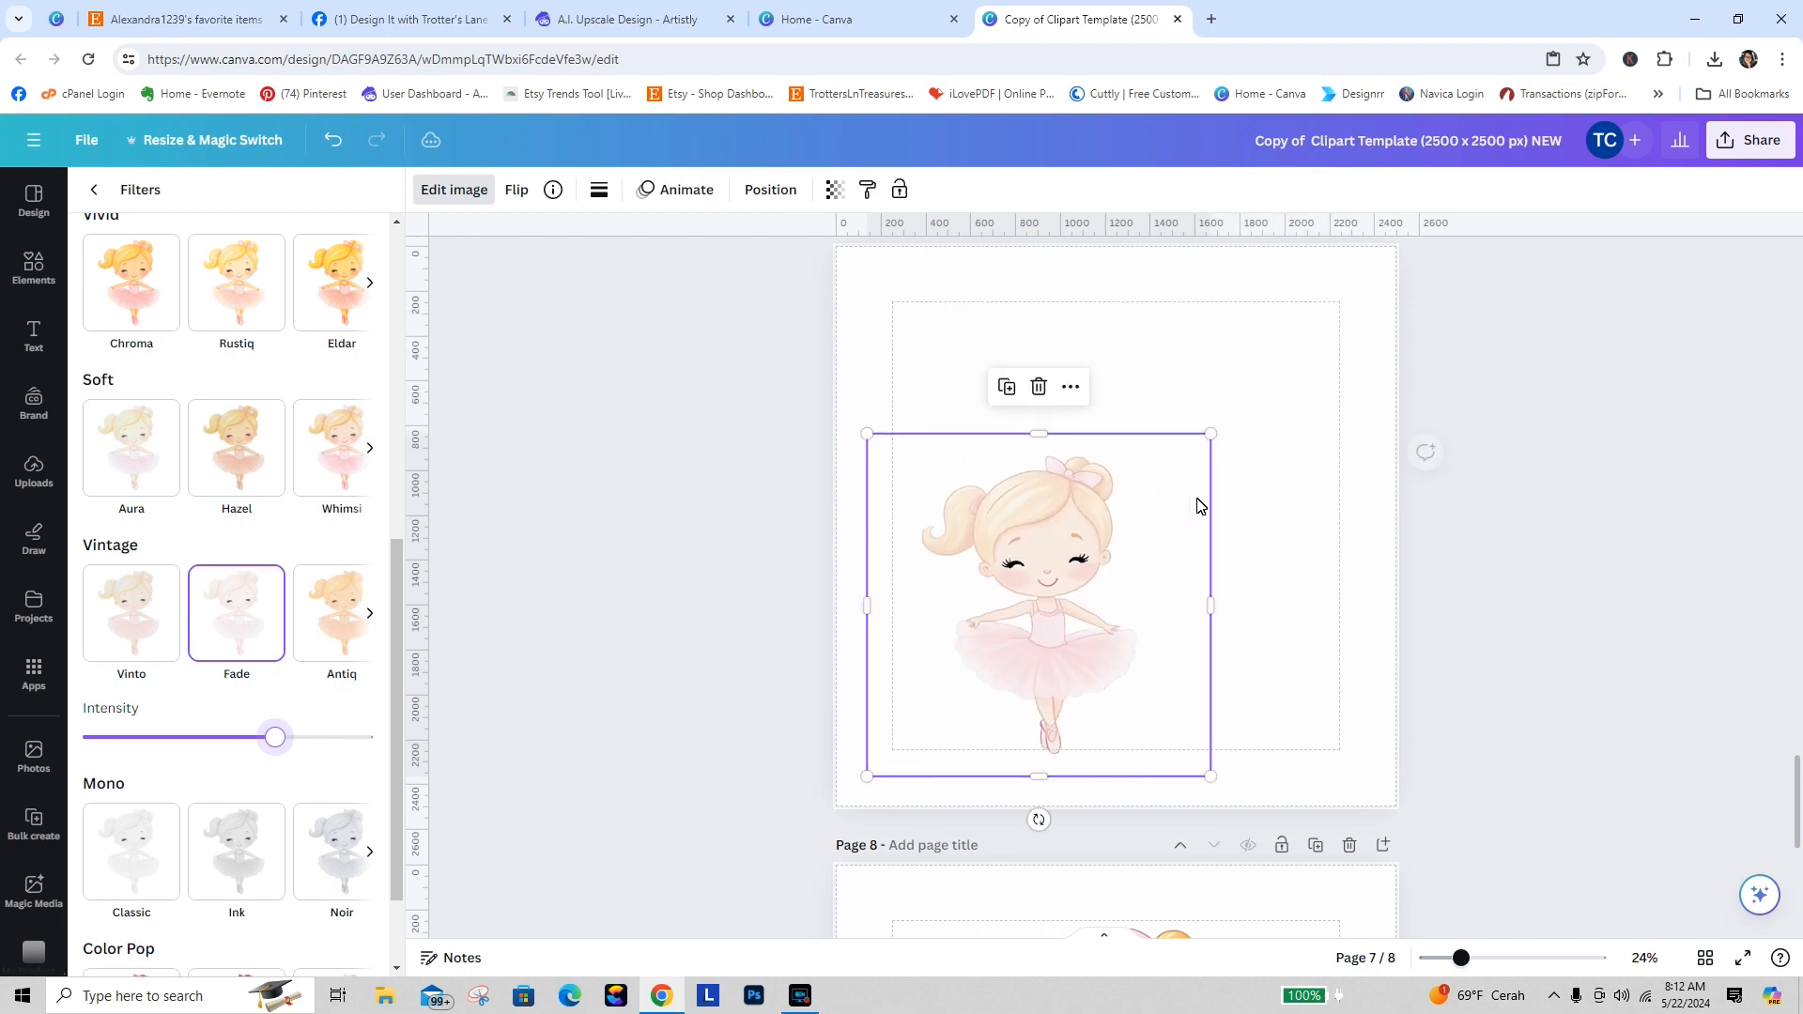
left_click_drag(1062, 636, 1049, 464)
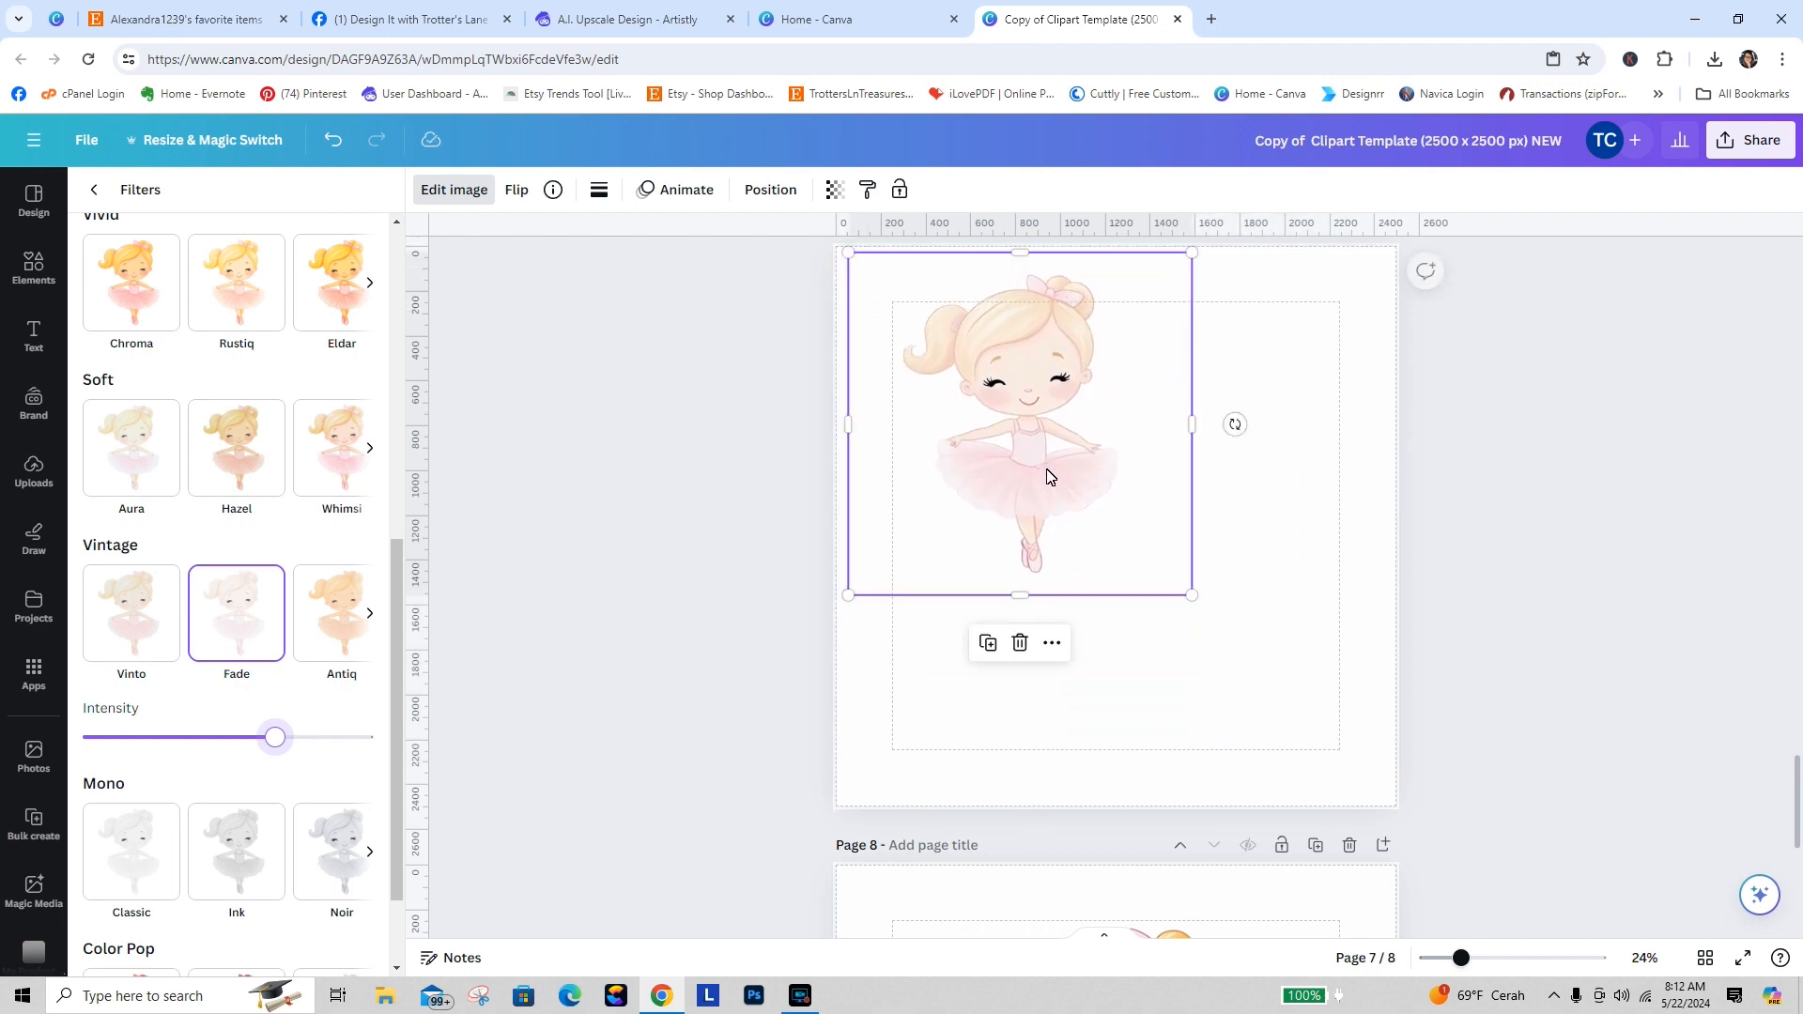
left_click(1153, 671)
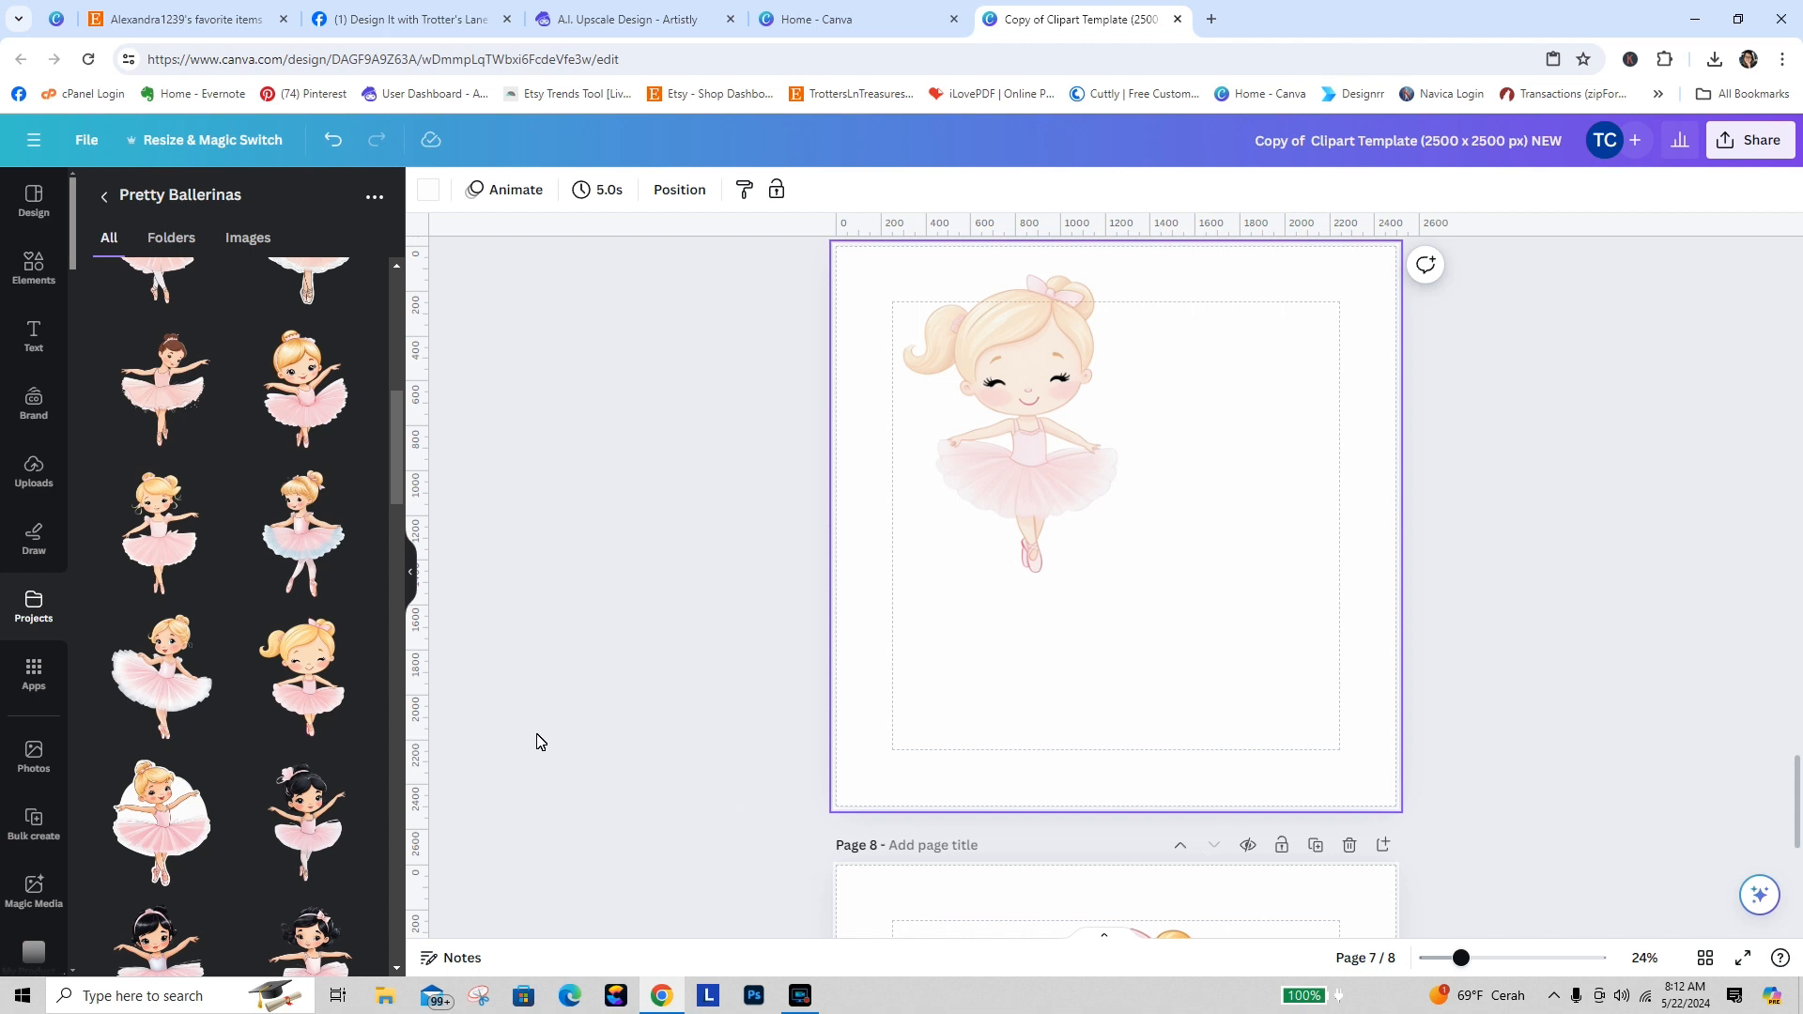
Step: Add the black-haired ballerina to page 7, shrink it, and place it beside the blonde one at the page's upper right
left_click(308, 813)
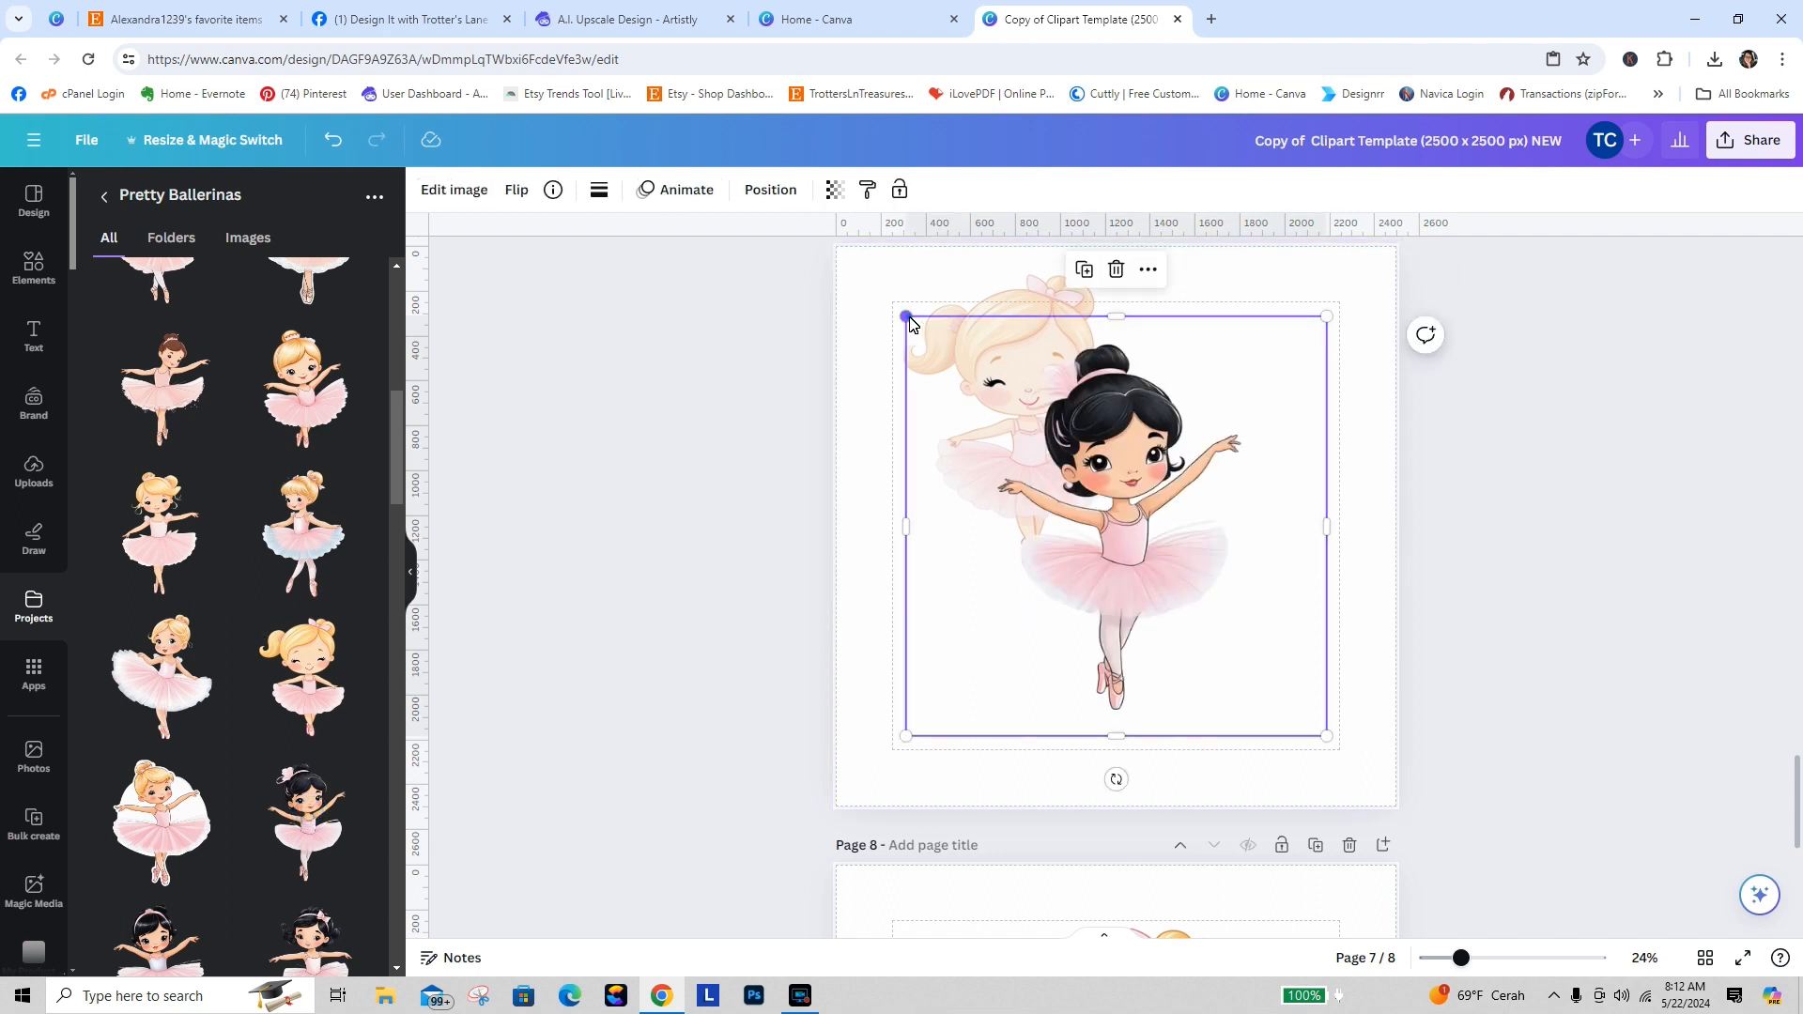
left_click_drag(908, 318, 953, 364)
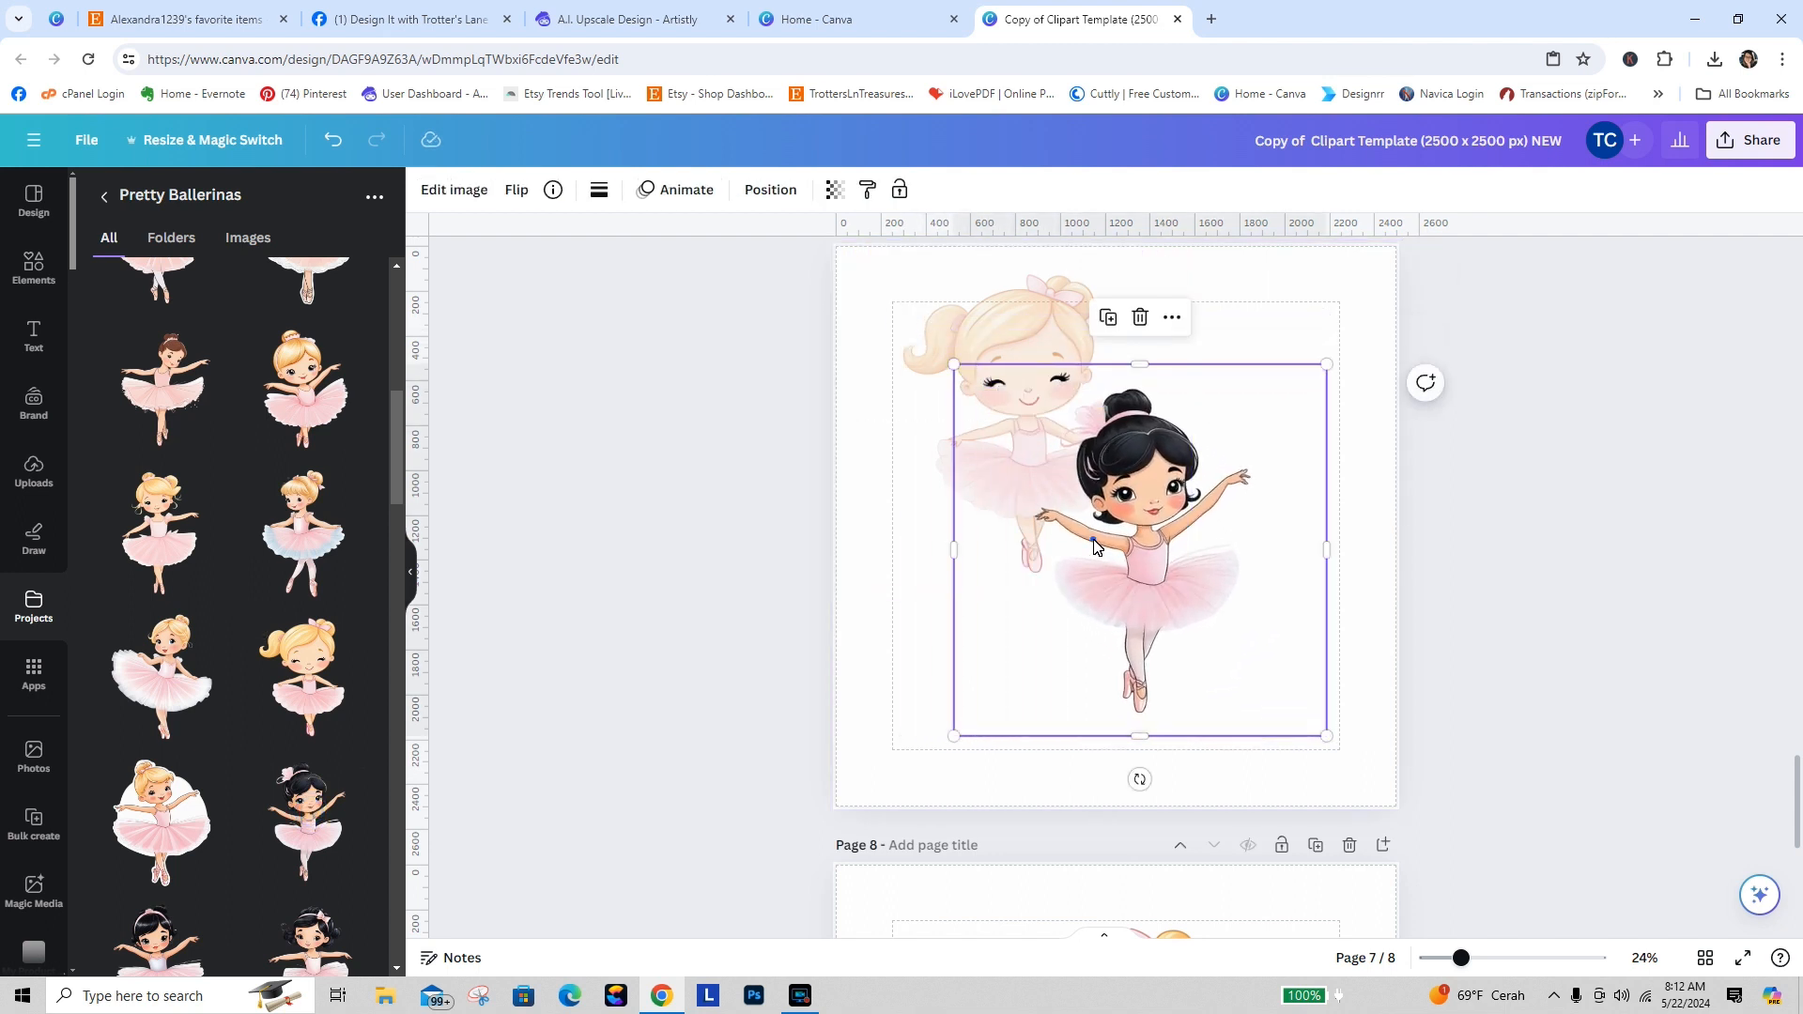
left_click_drag(1094, 545, 1138, 482)
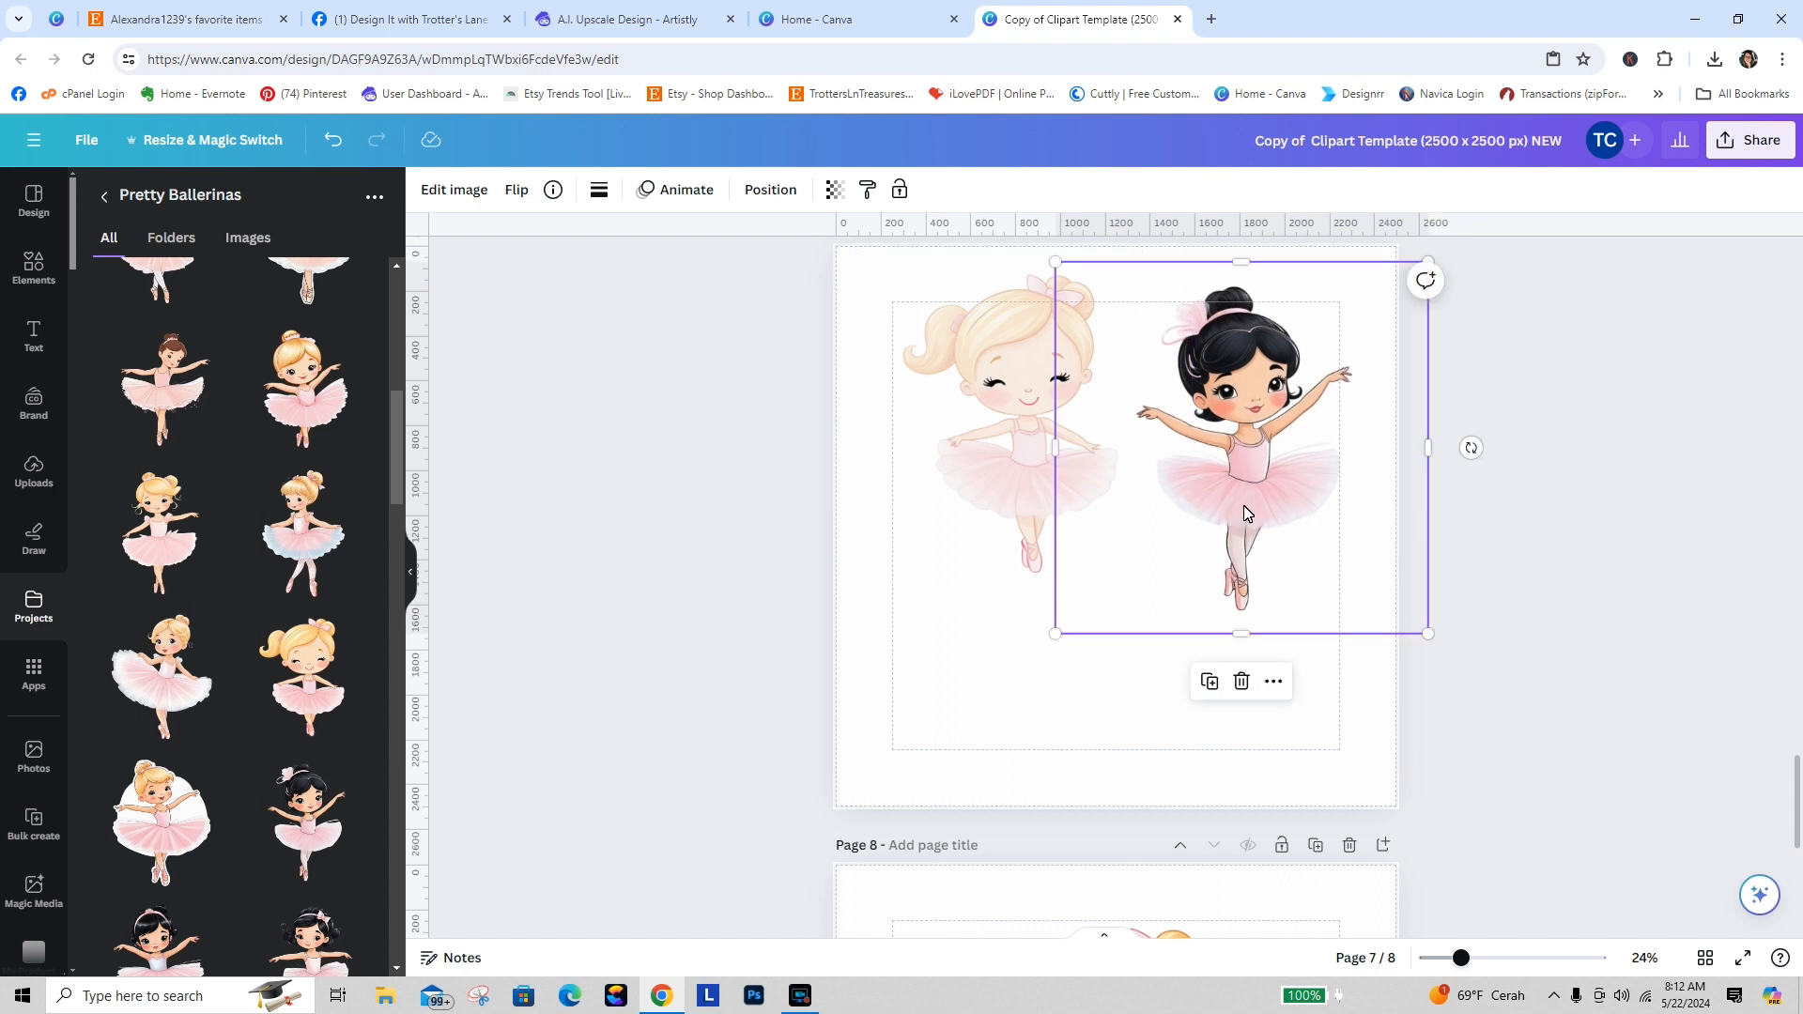
Step: Apply the Vintage filter Fade at roughly three-quarters intensity to the black-haired ballerina and nudge it up slightly
left_click(454, 190)
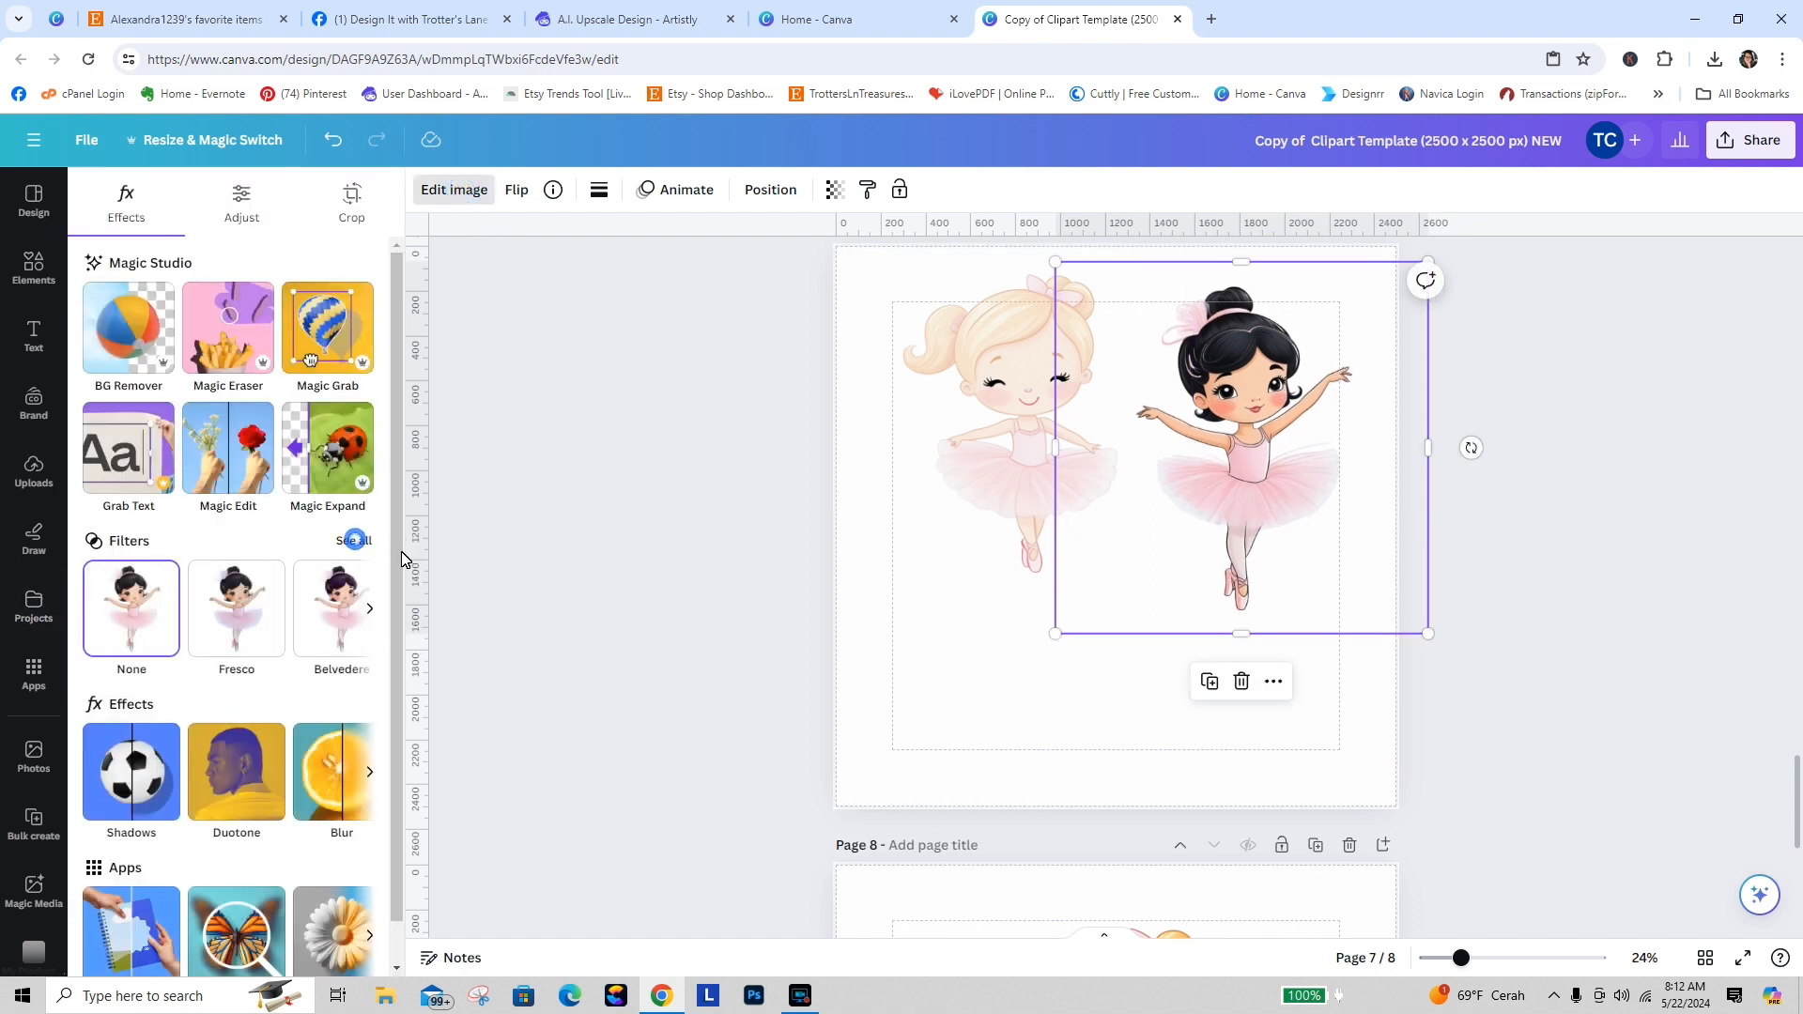
left_click_drag(398, 561, 397, 913)
left_click(248, 577)
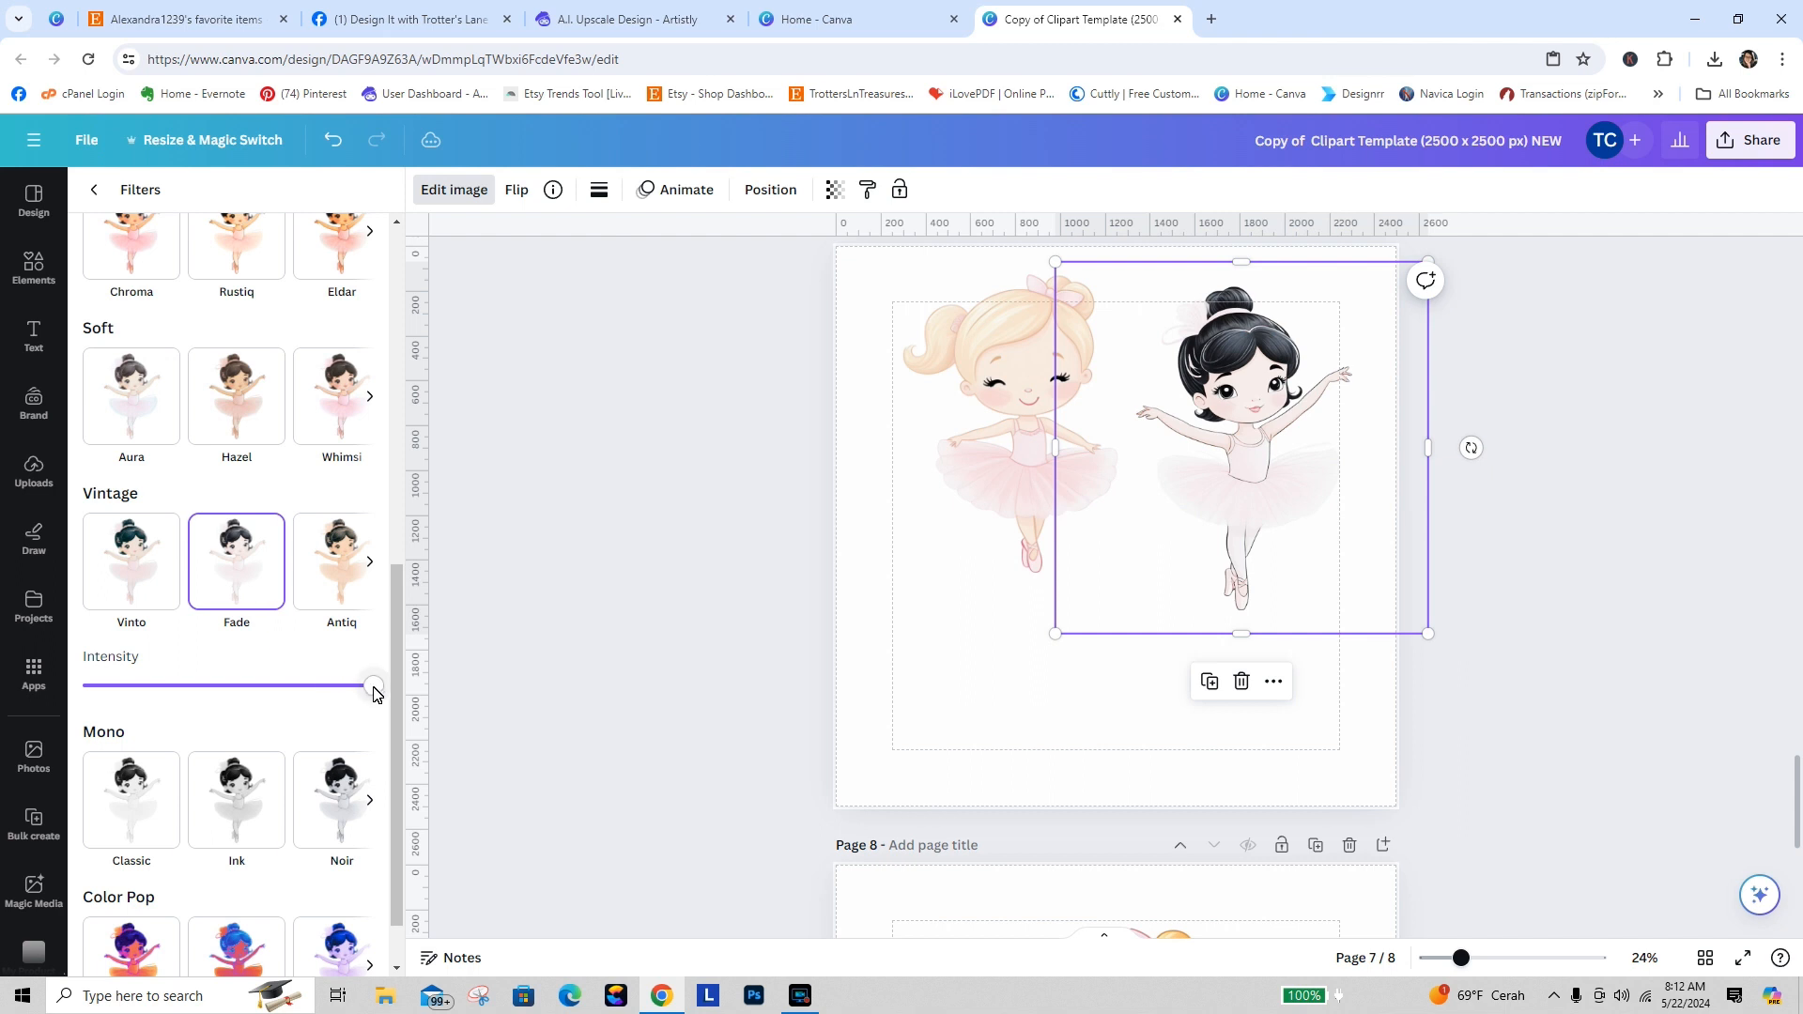
left_click_drag(373, 696, 297, 682)
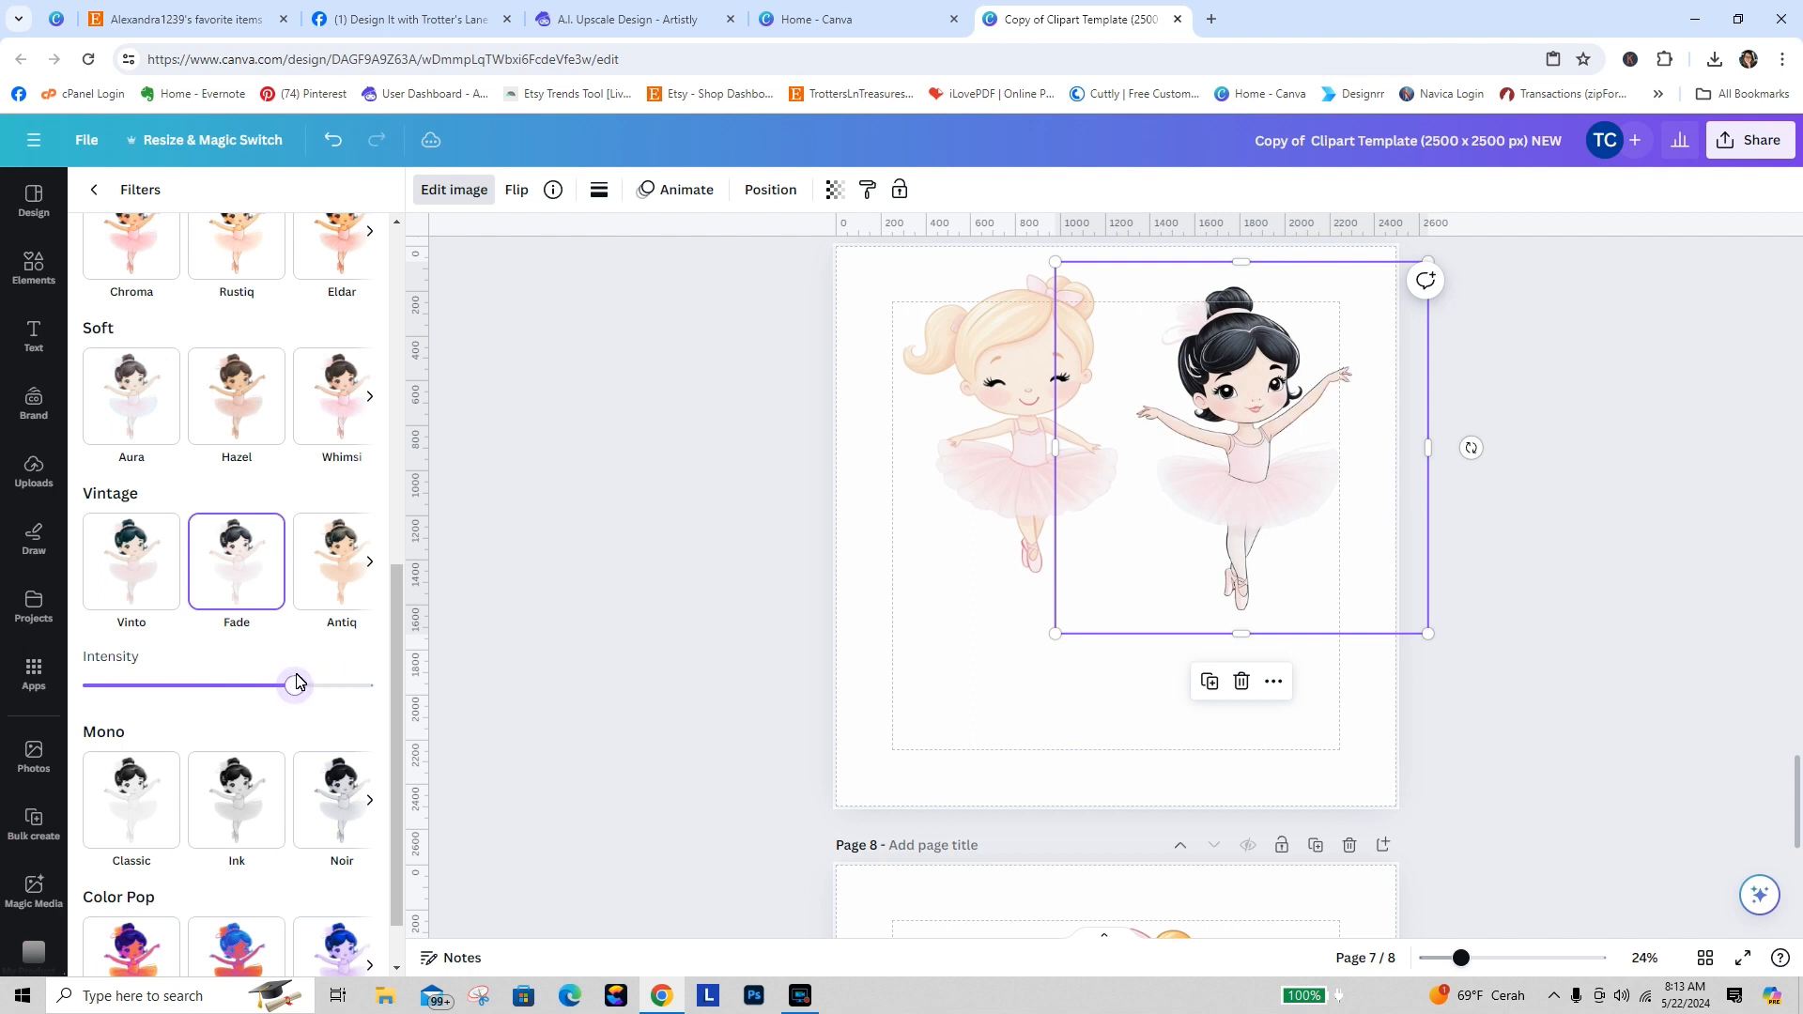
left_click(580, 708)
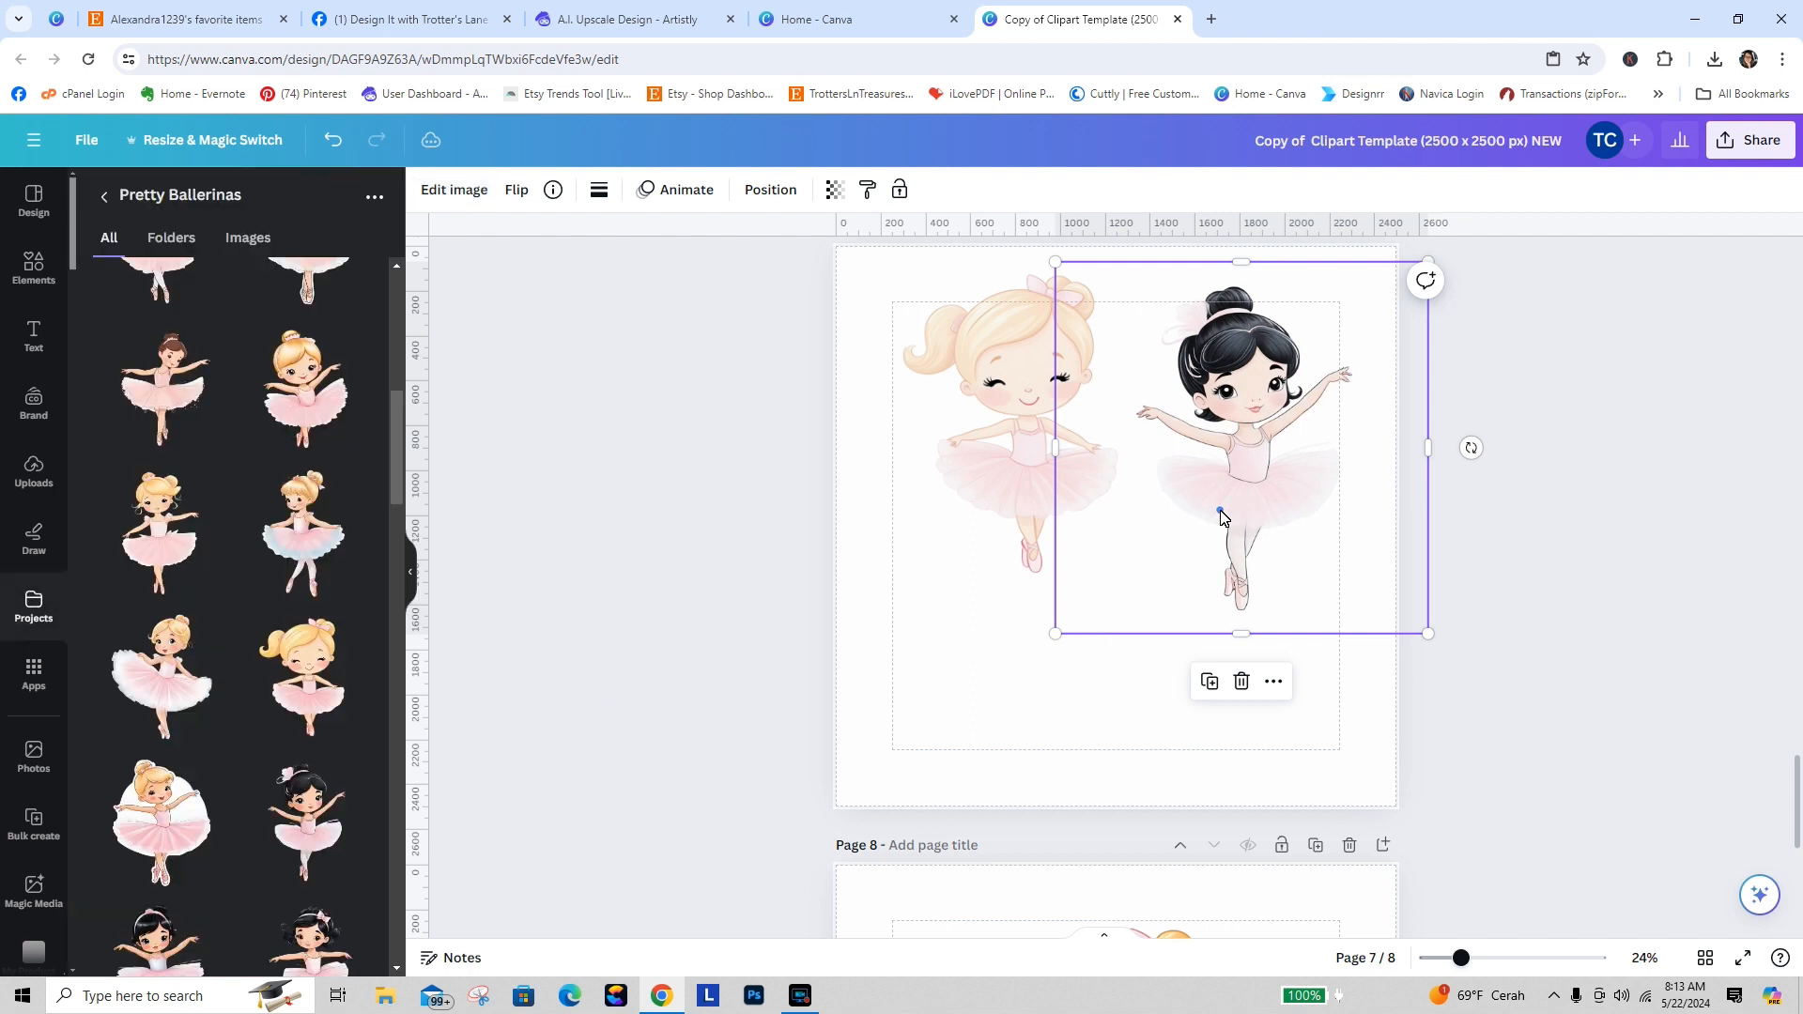
left_click_drag(1221, 514, 1214, 499)
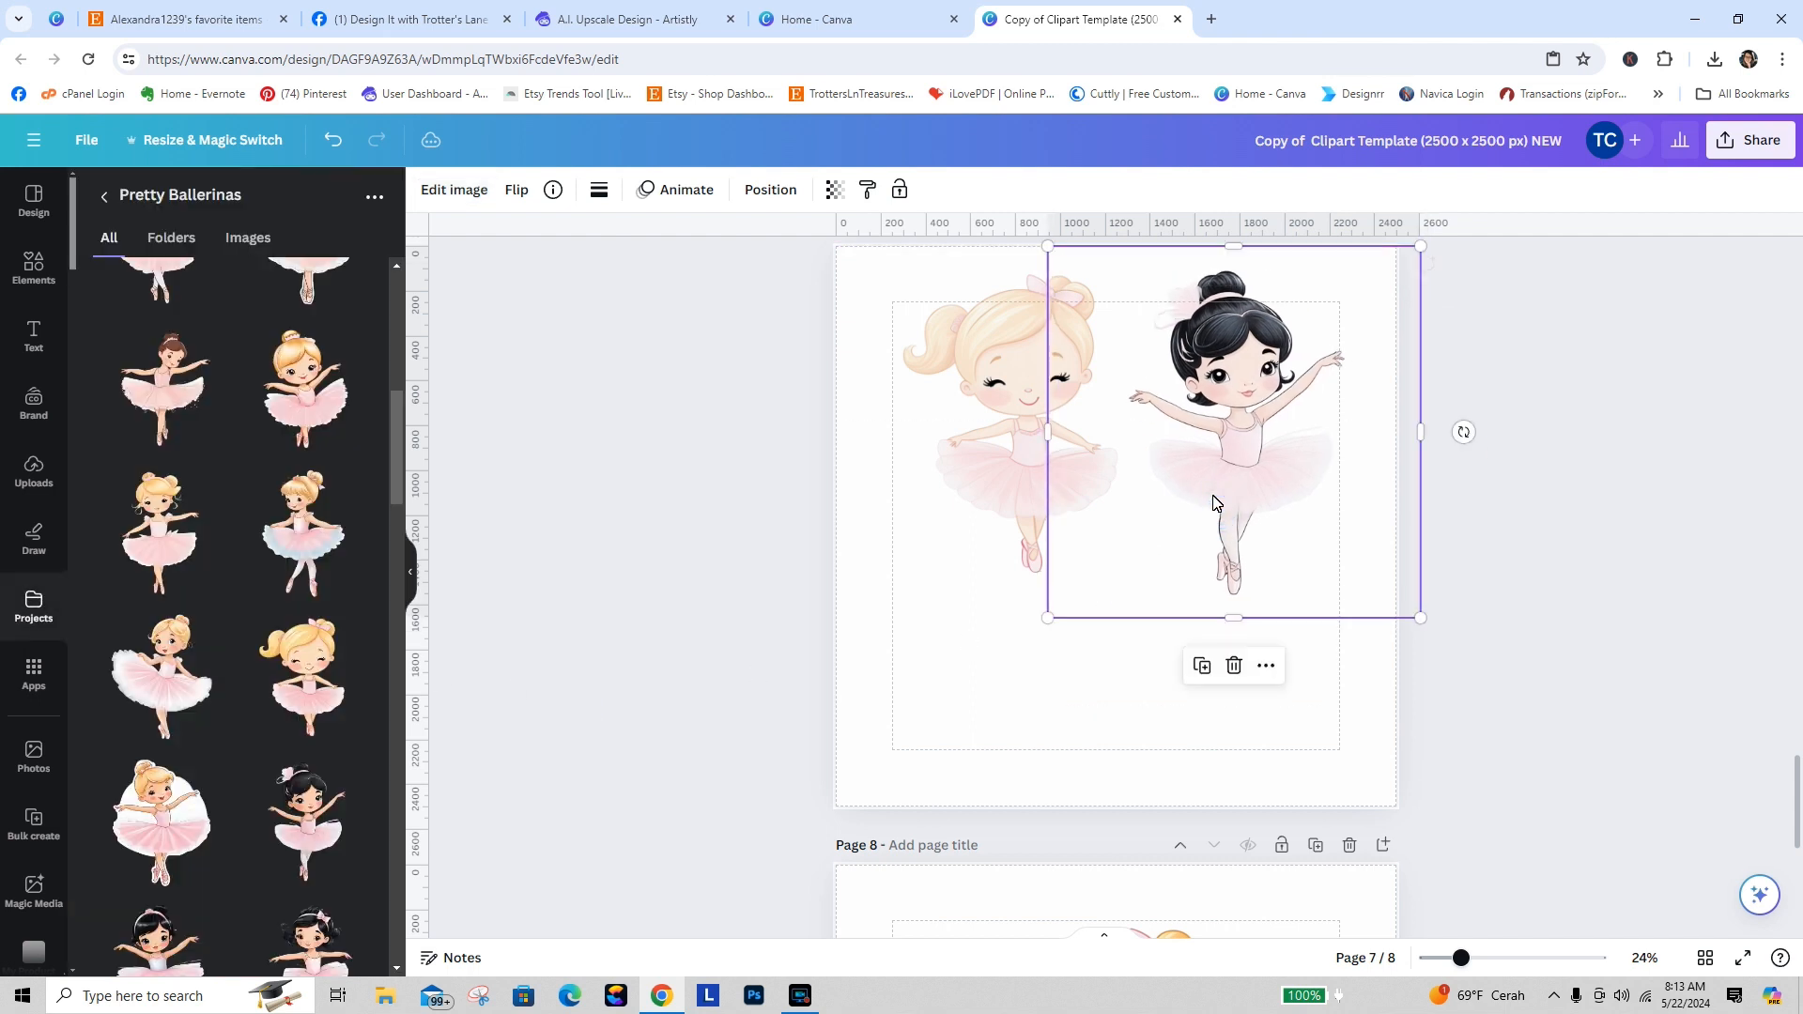
left_click(673, 656)
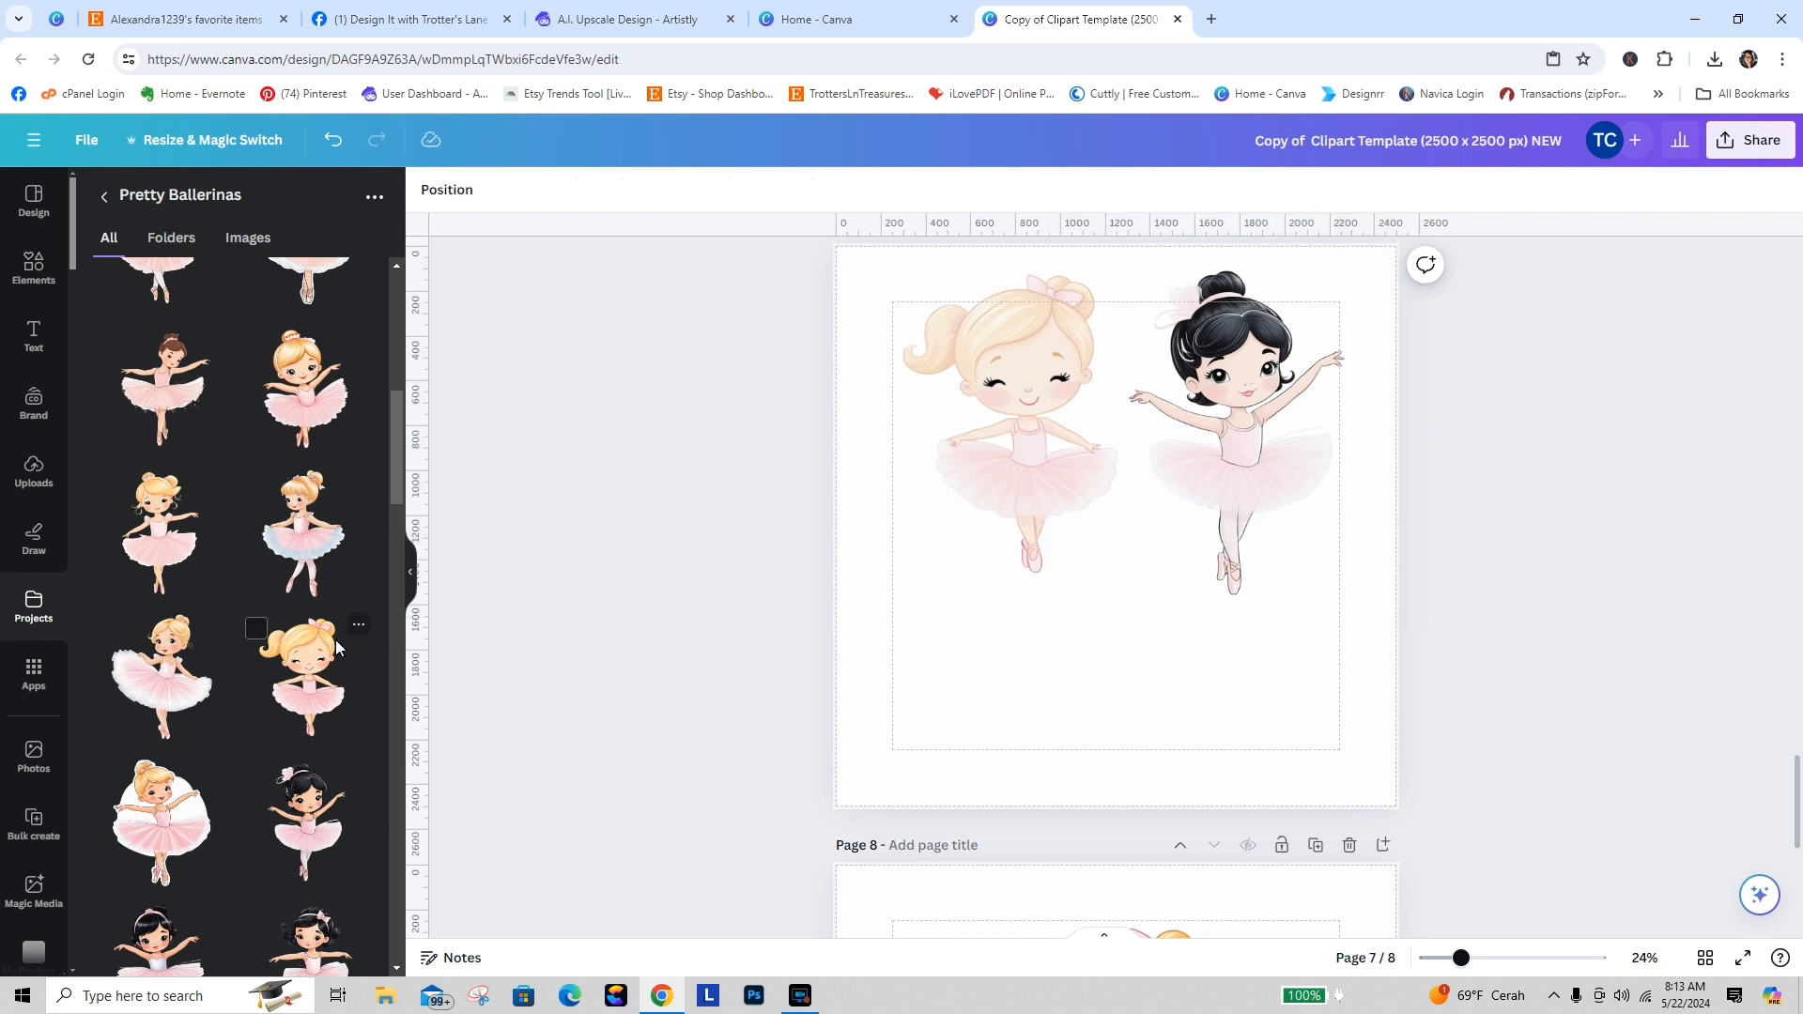
Step: Add the brown-haired ballerina with outstretched arms to page 7, shrink it, and place it below the other two
left_click_drag(394, 459, 387, 415)
left_click(163, 659)
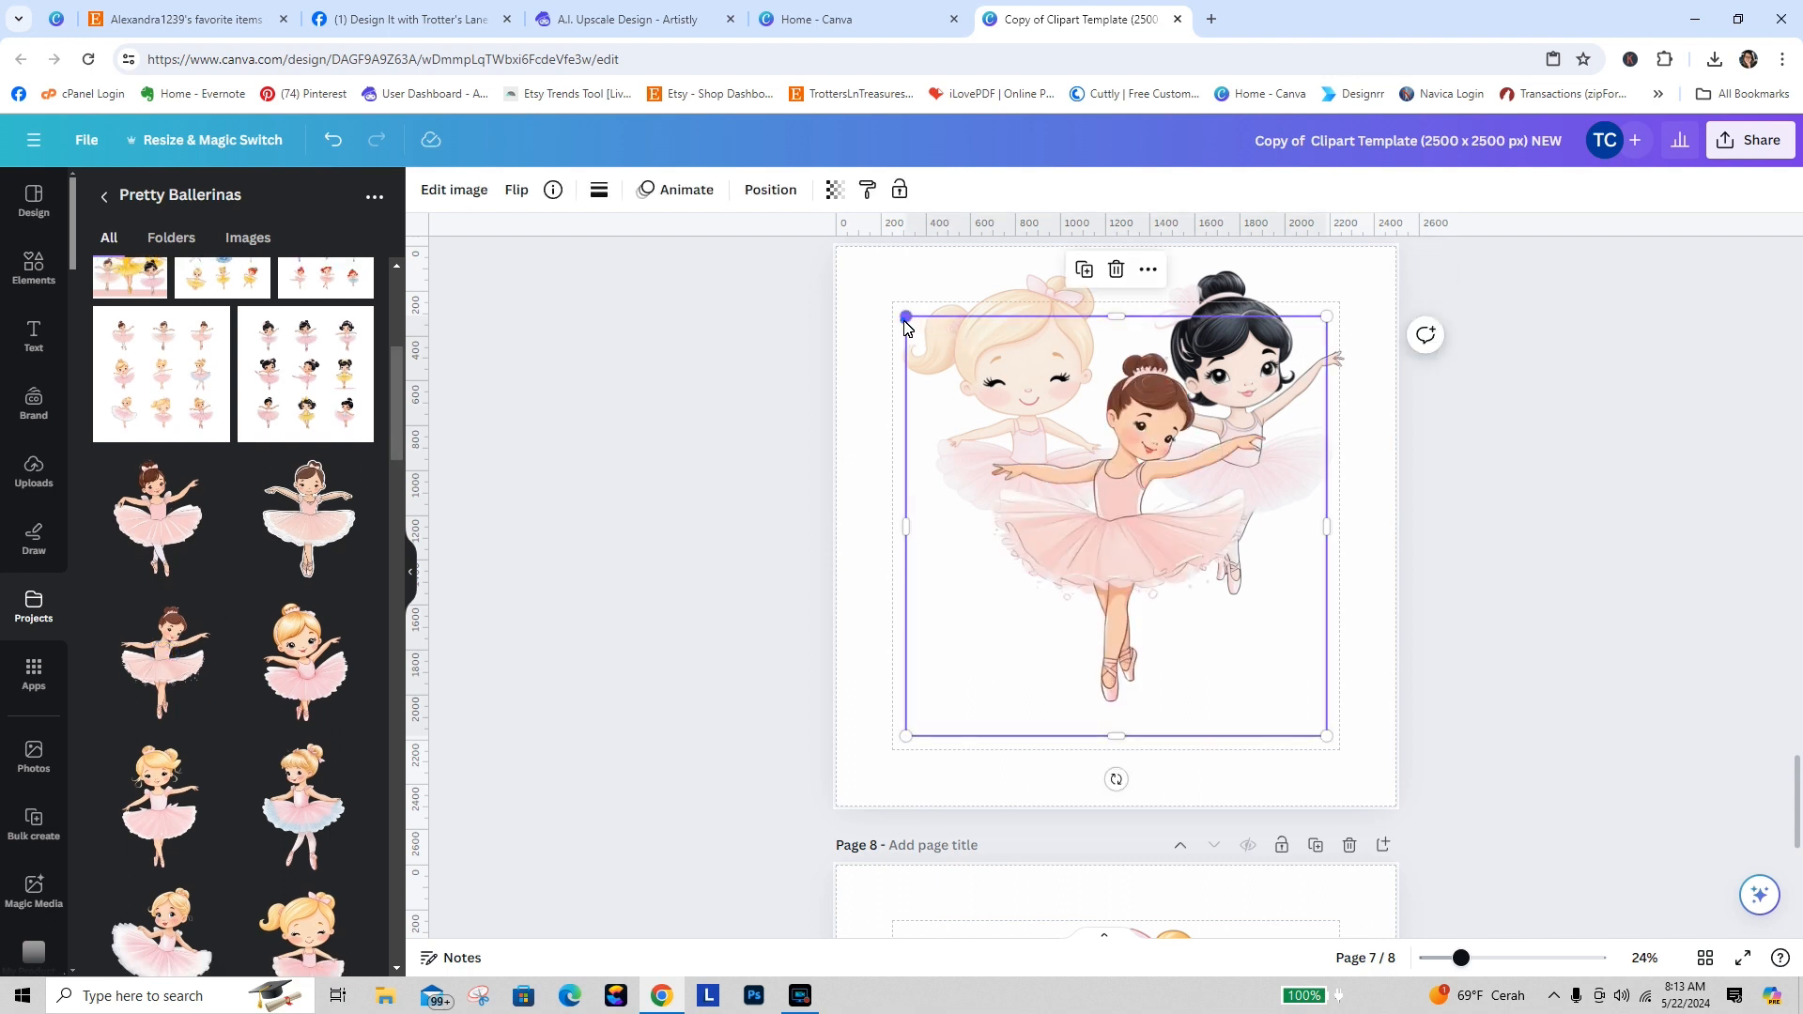
left_click_drag(906, 317, 968, 381)
left_click_drag(1135, 552, 1080, 645)
Step: Apply the Vintage filter Fade at roughly three-quarters intensity to the brown-haired ballerina, then shrink and recenter it below the other two
left_click(455, 188)
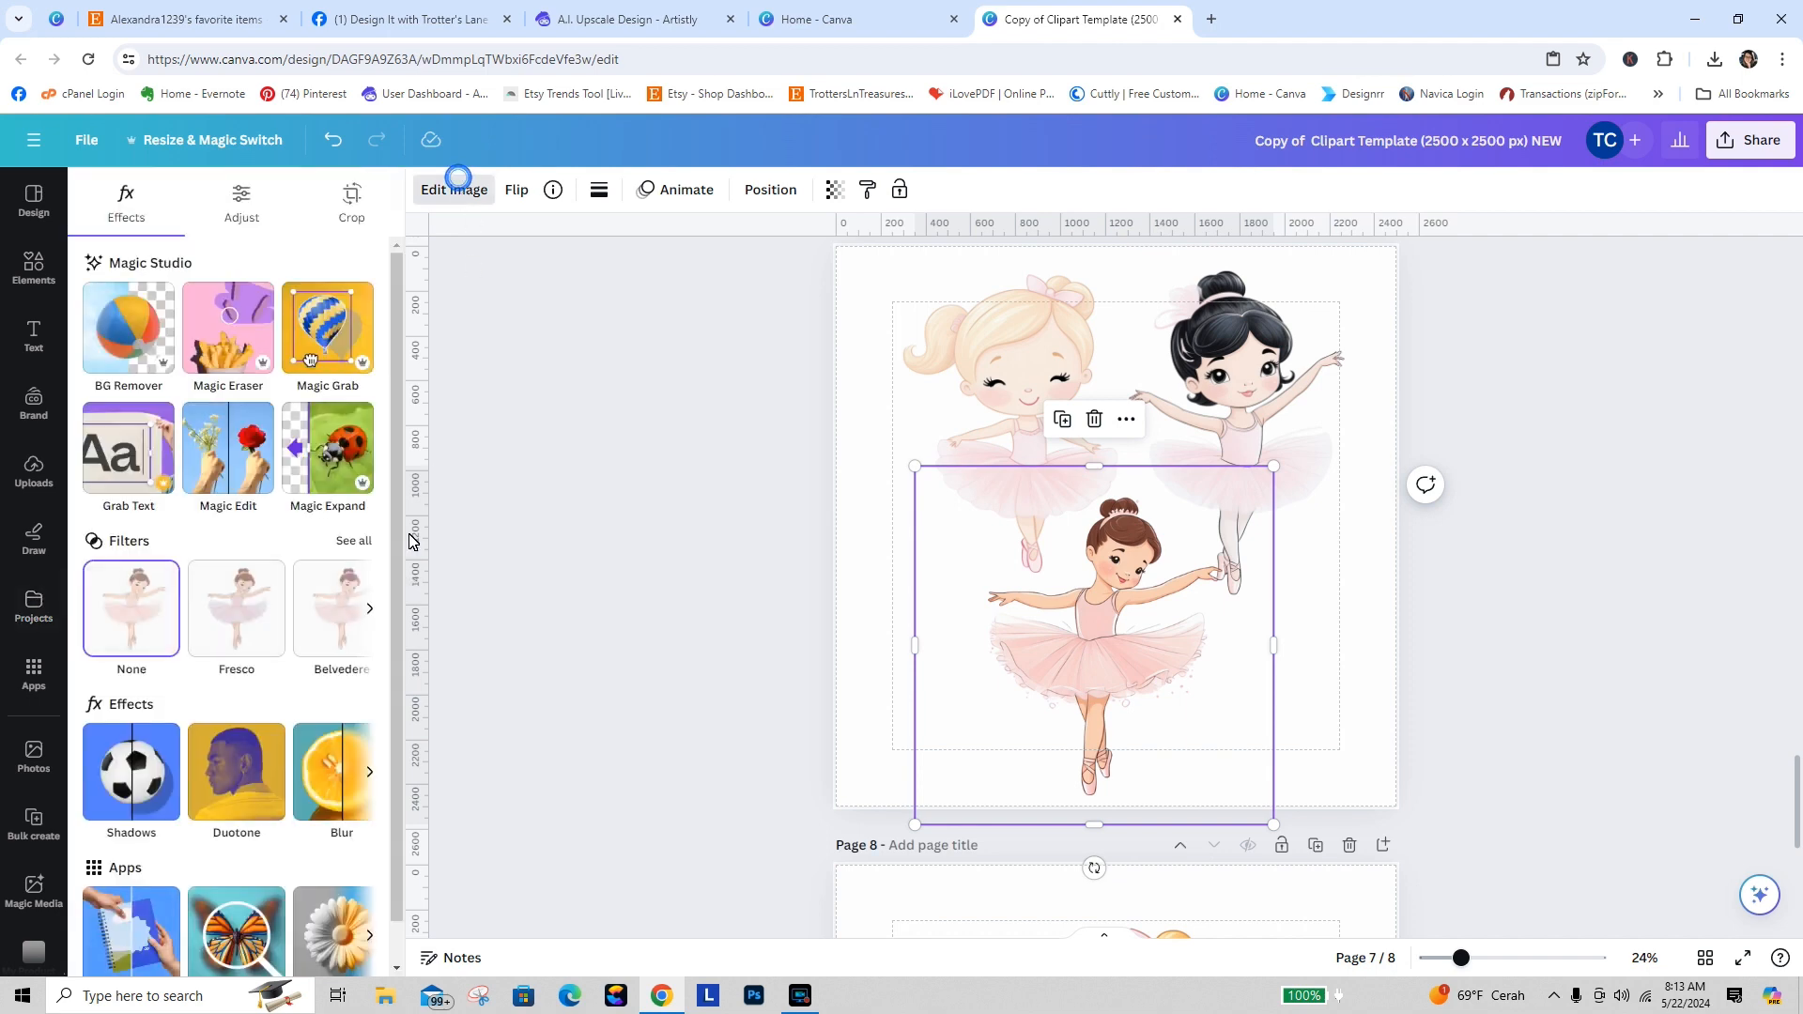
left_click(354, 541)
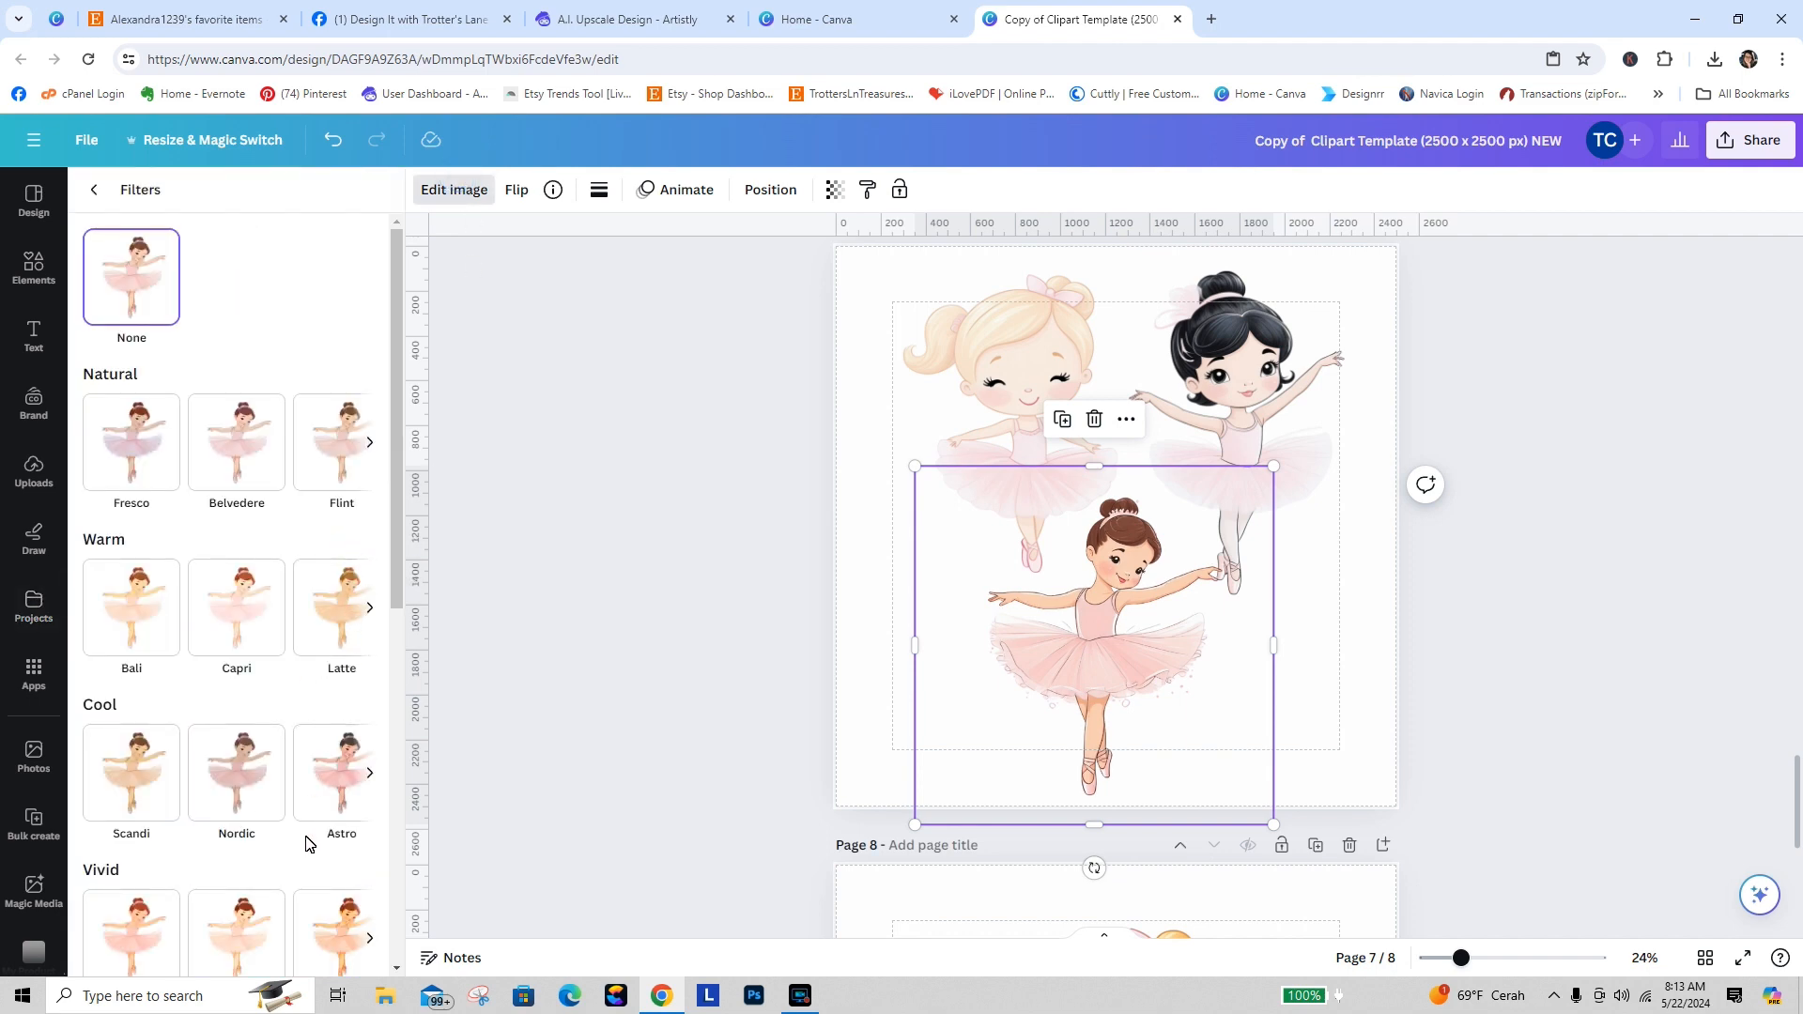
left_click_drag(402, 535, 404, 839)
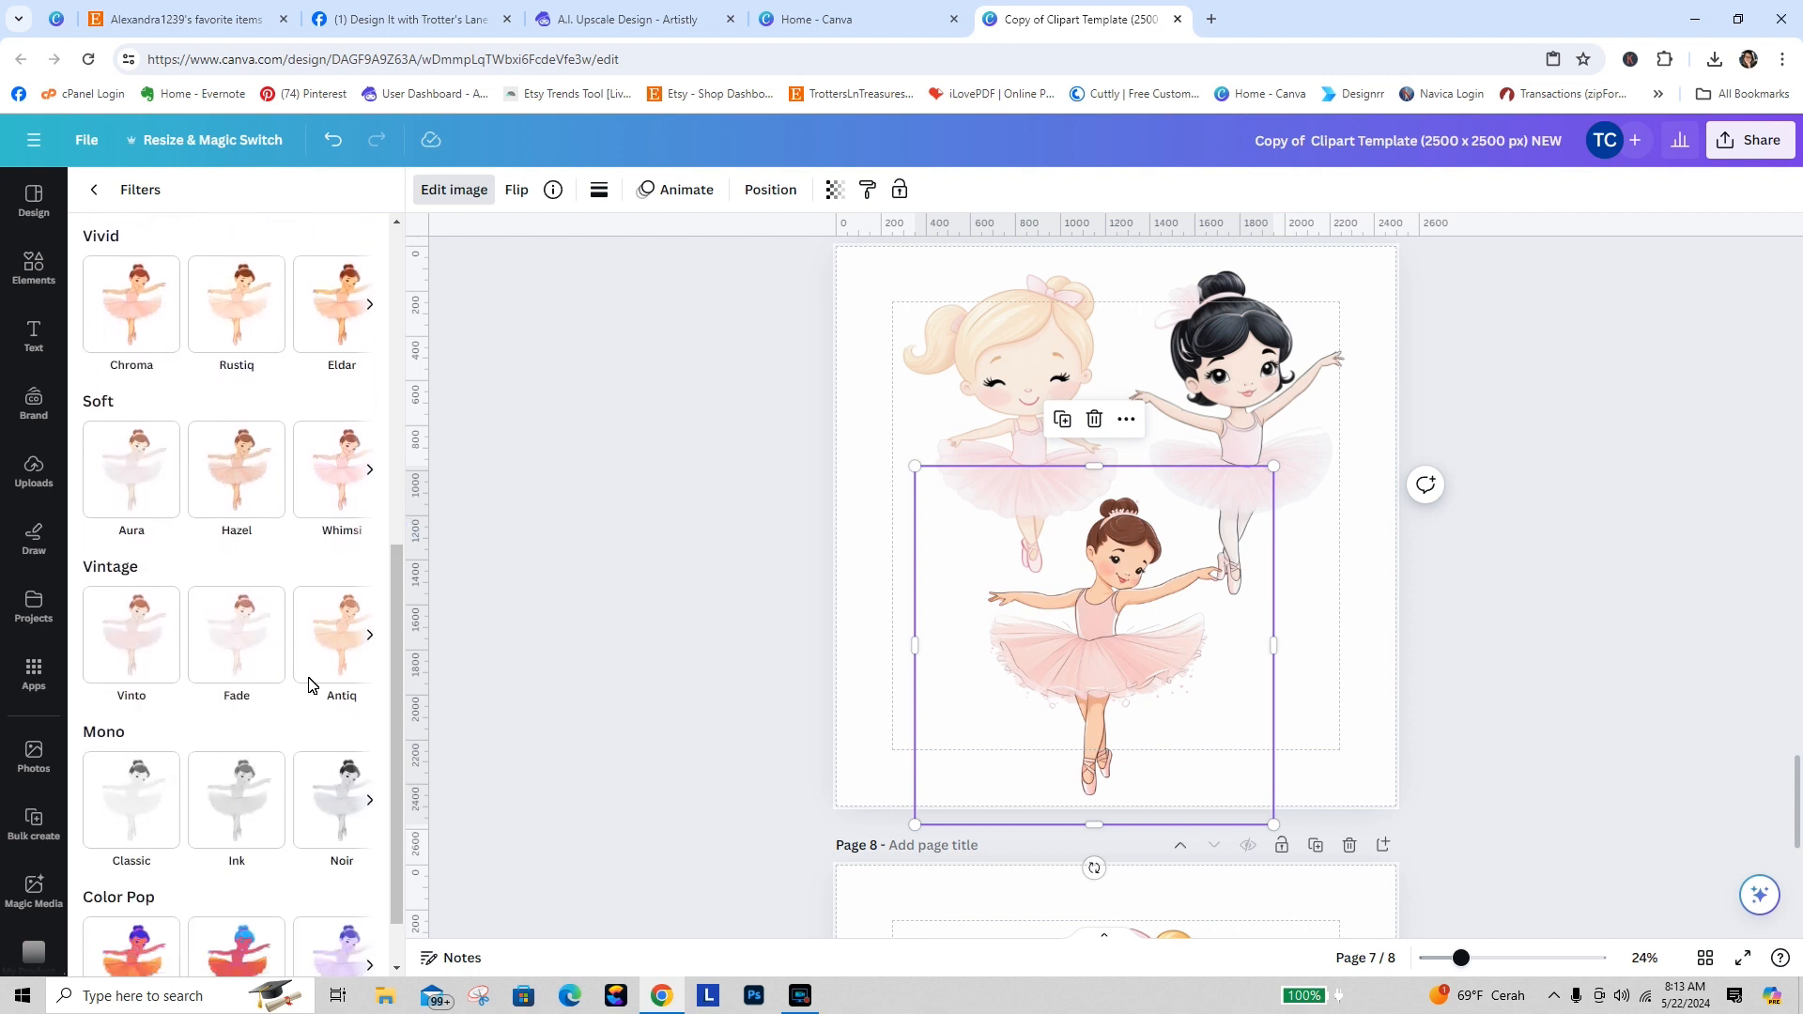
left_click(248, 646)
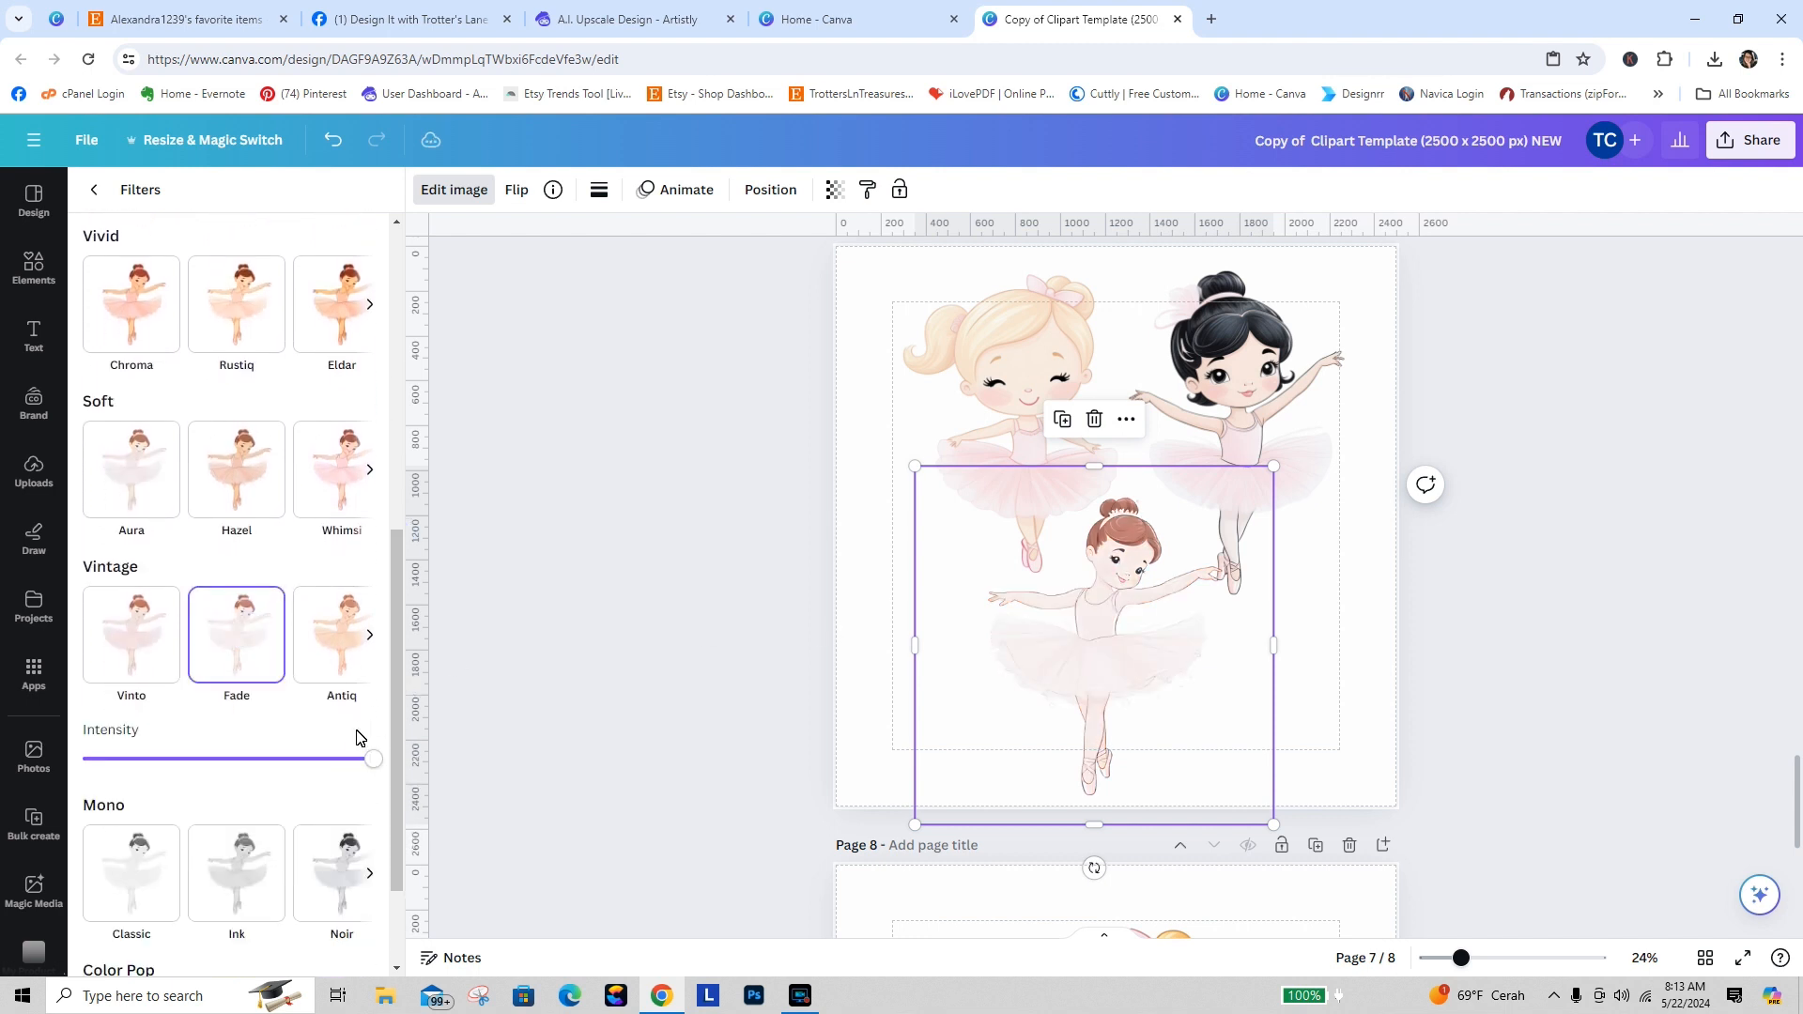
left_click_drag(373, 763, 294, 770)
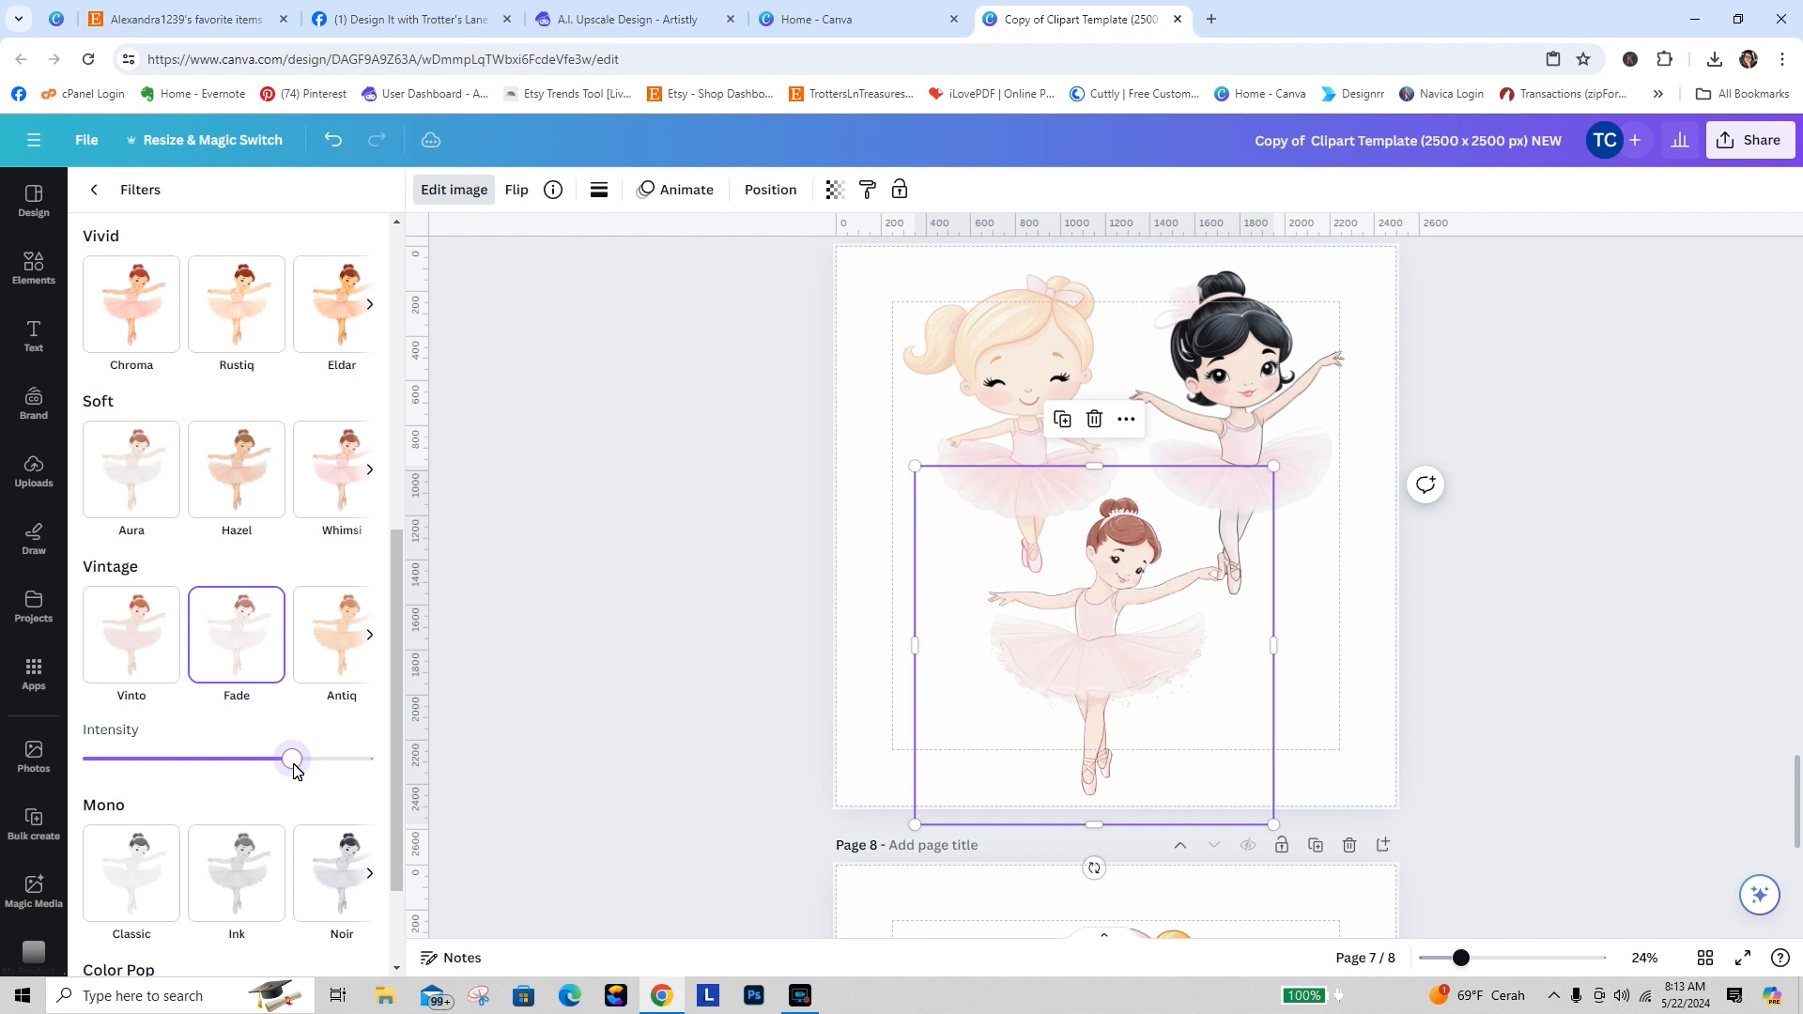
left_click_drag(1277, 481, 1236, 564)
left_click_drag(1090, 704, 1127, 675)
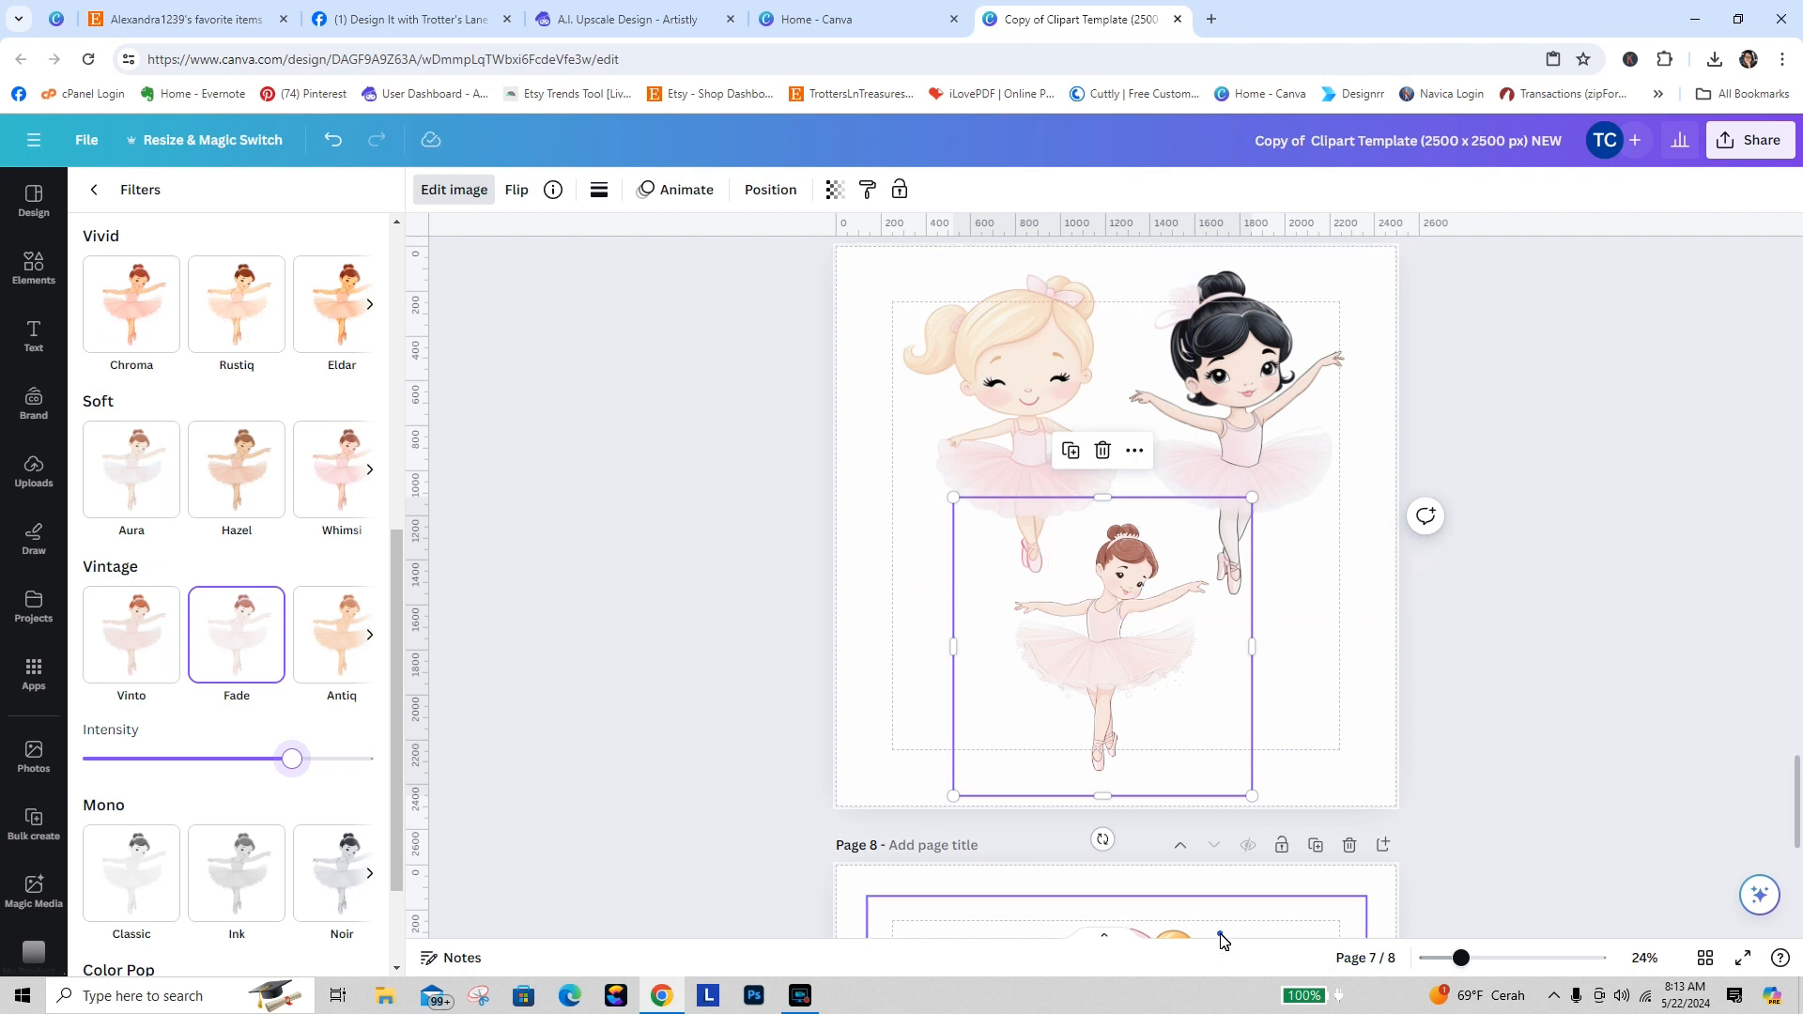
Step: Shrink the original-color ballerina from page 8 to a little over half the page width and place it back on page 8
left_click_drag(1222, 935, 1324, 389)
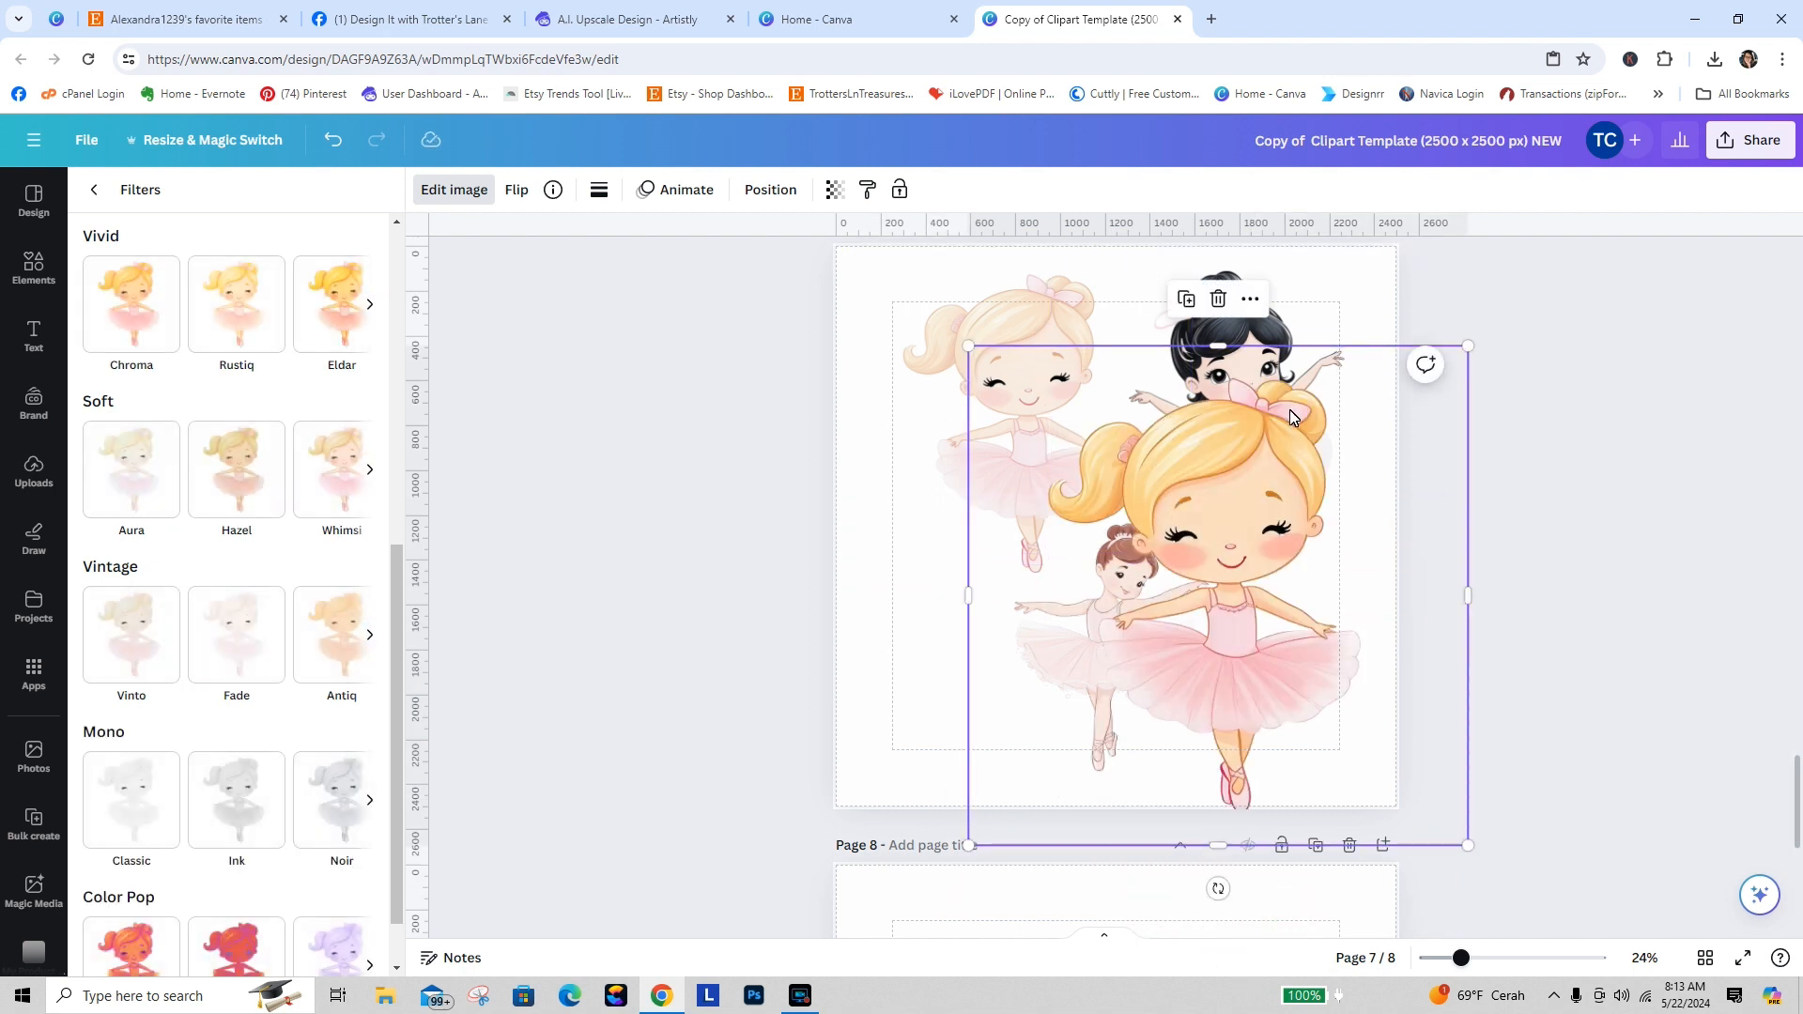
left_click_drag(970, 355, 1219, 510)
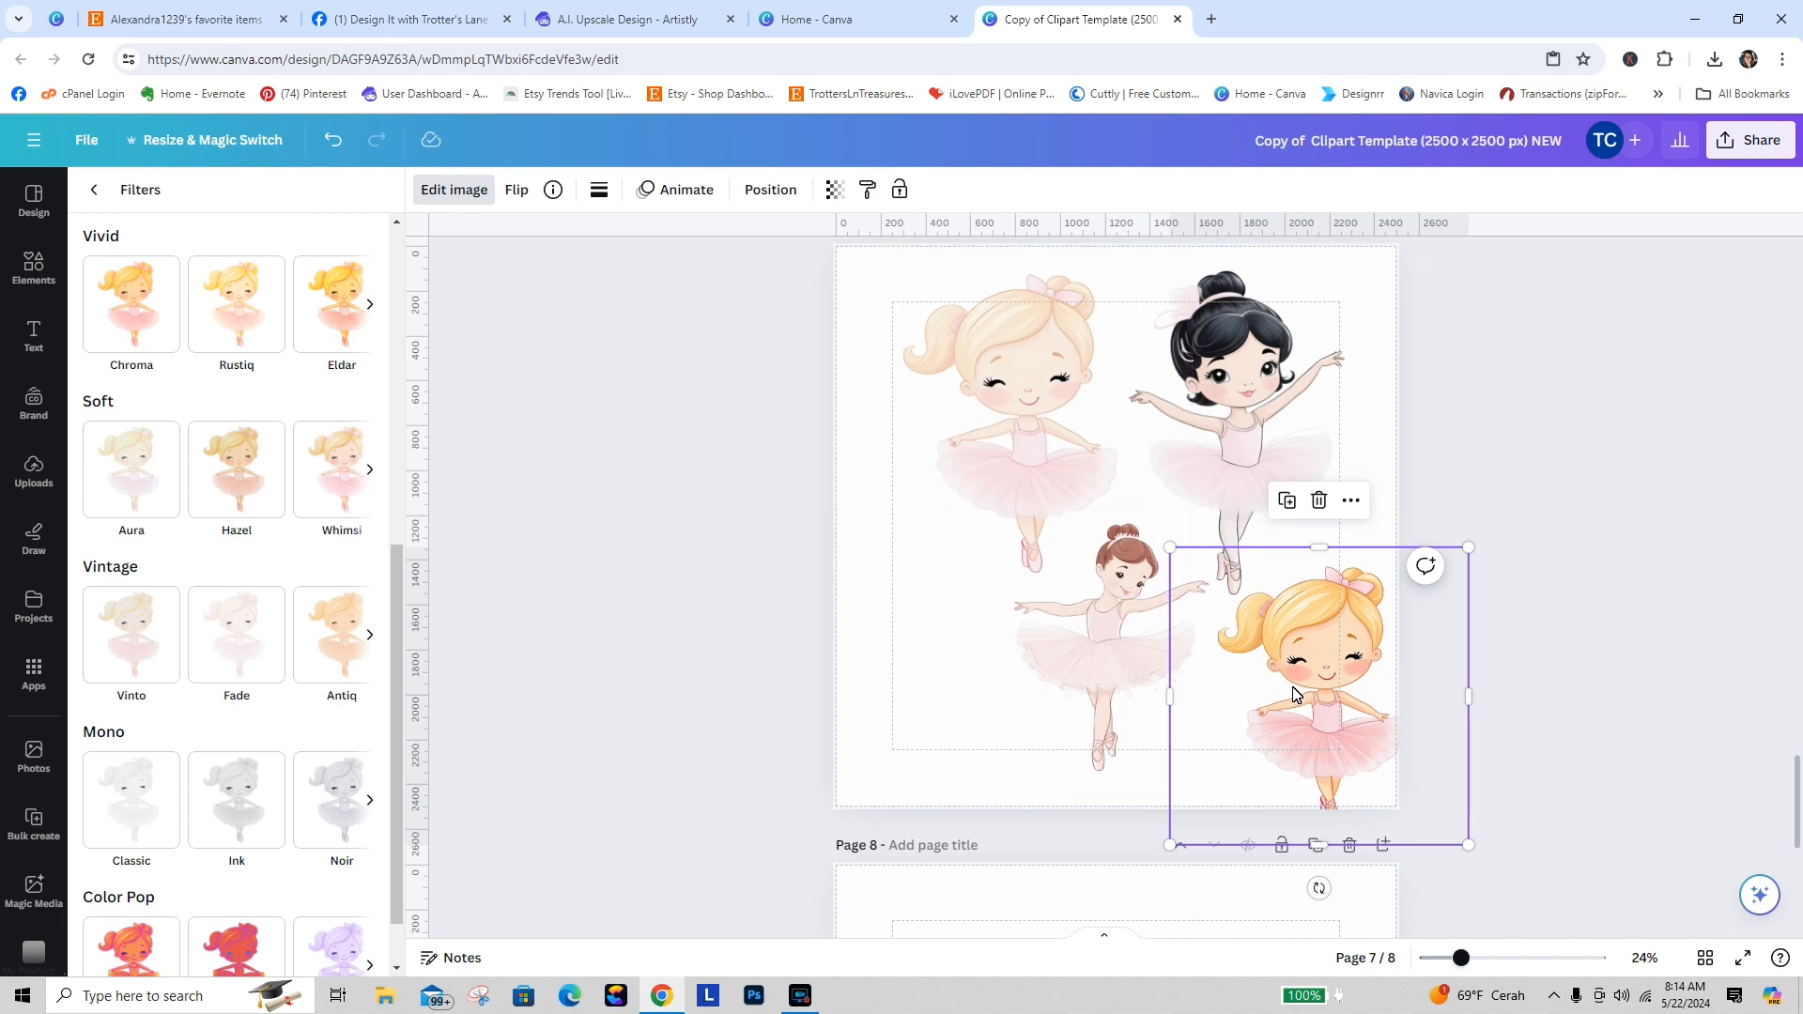
left_click_drag(1293, 695, 1094, 950)
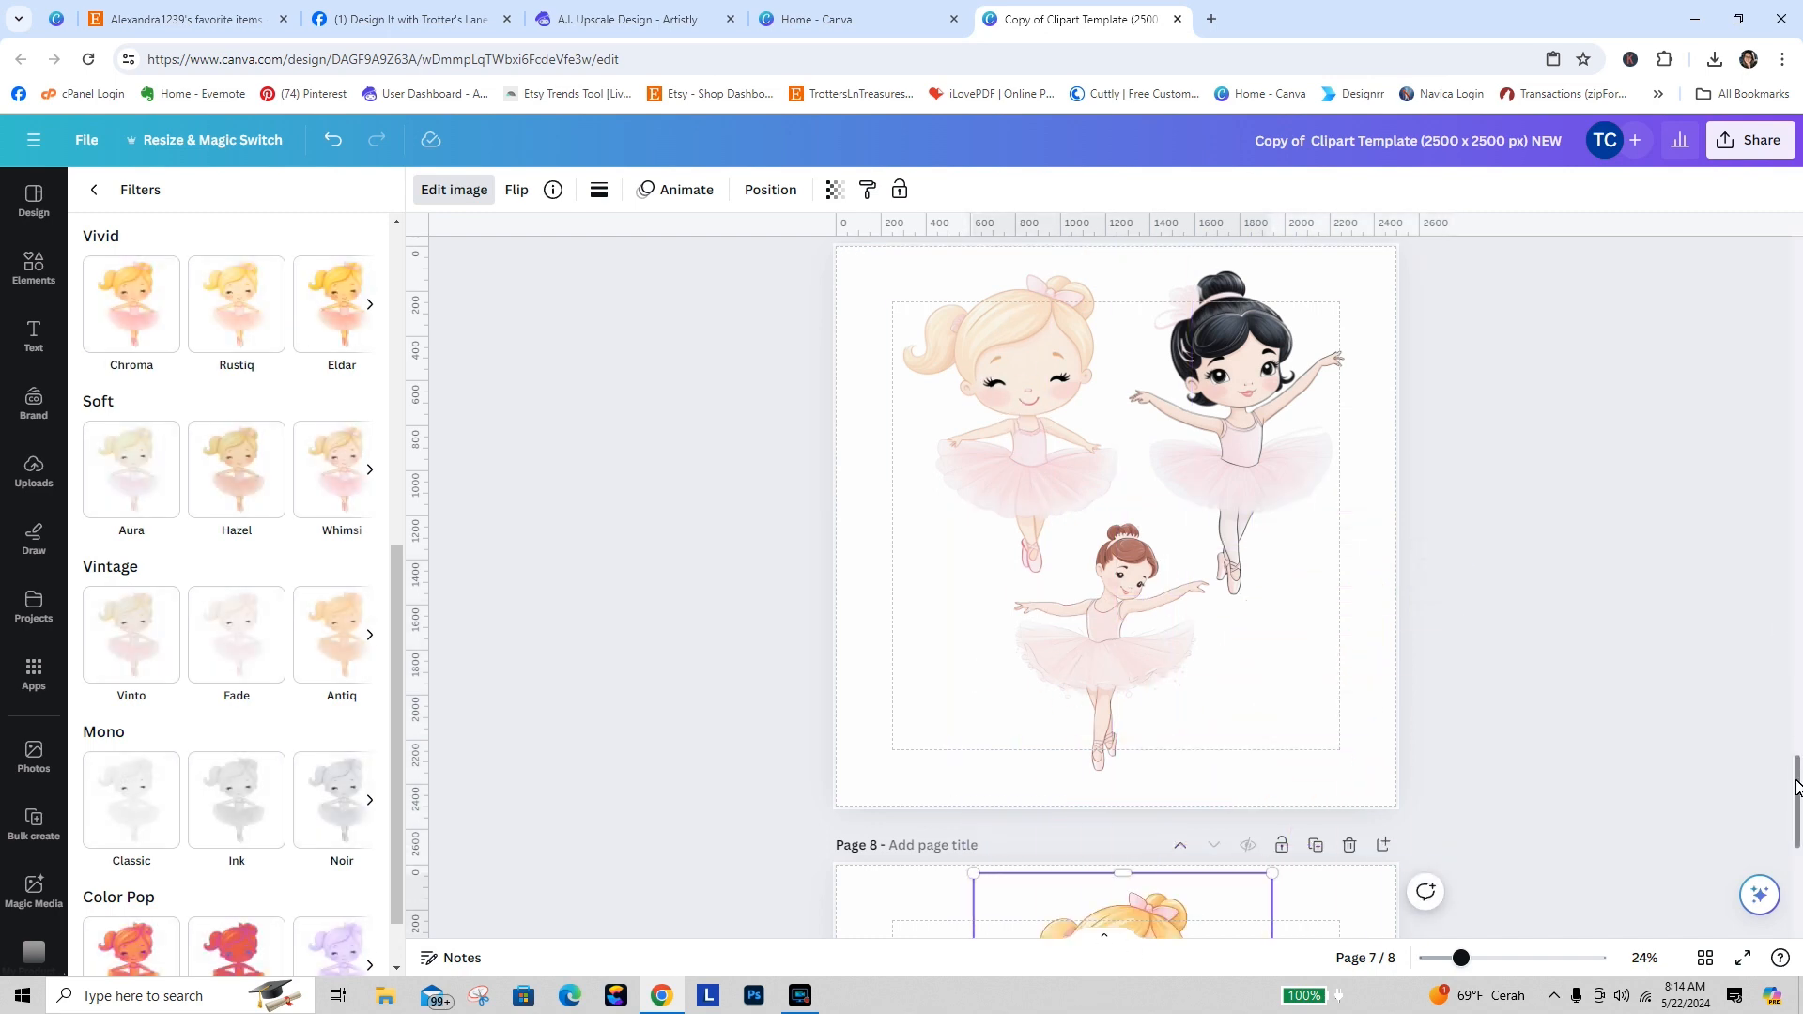
Step: Make two copies of the small ballerina on page 8 and arrange the three as two above and one below
left_click_drag(1796, 787, 1795, 865)
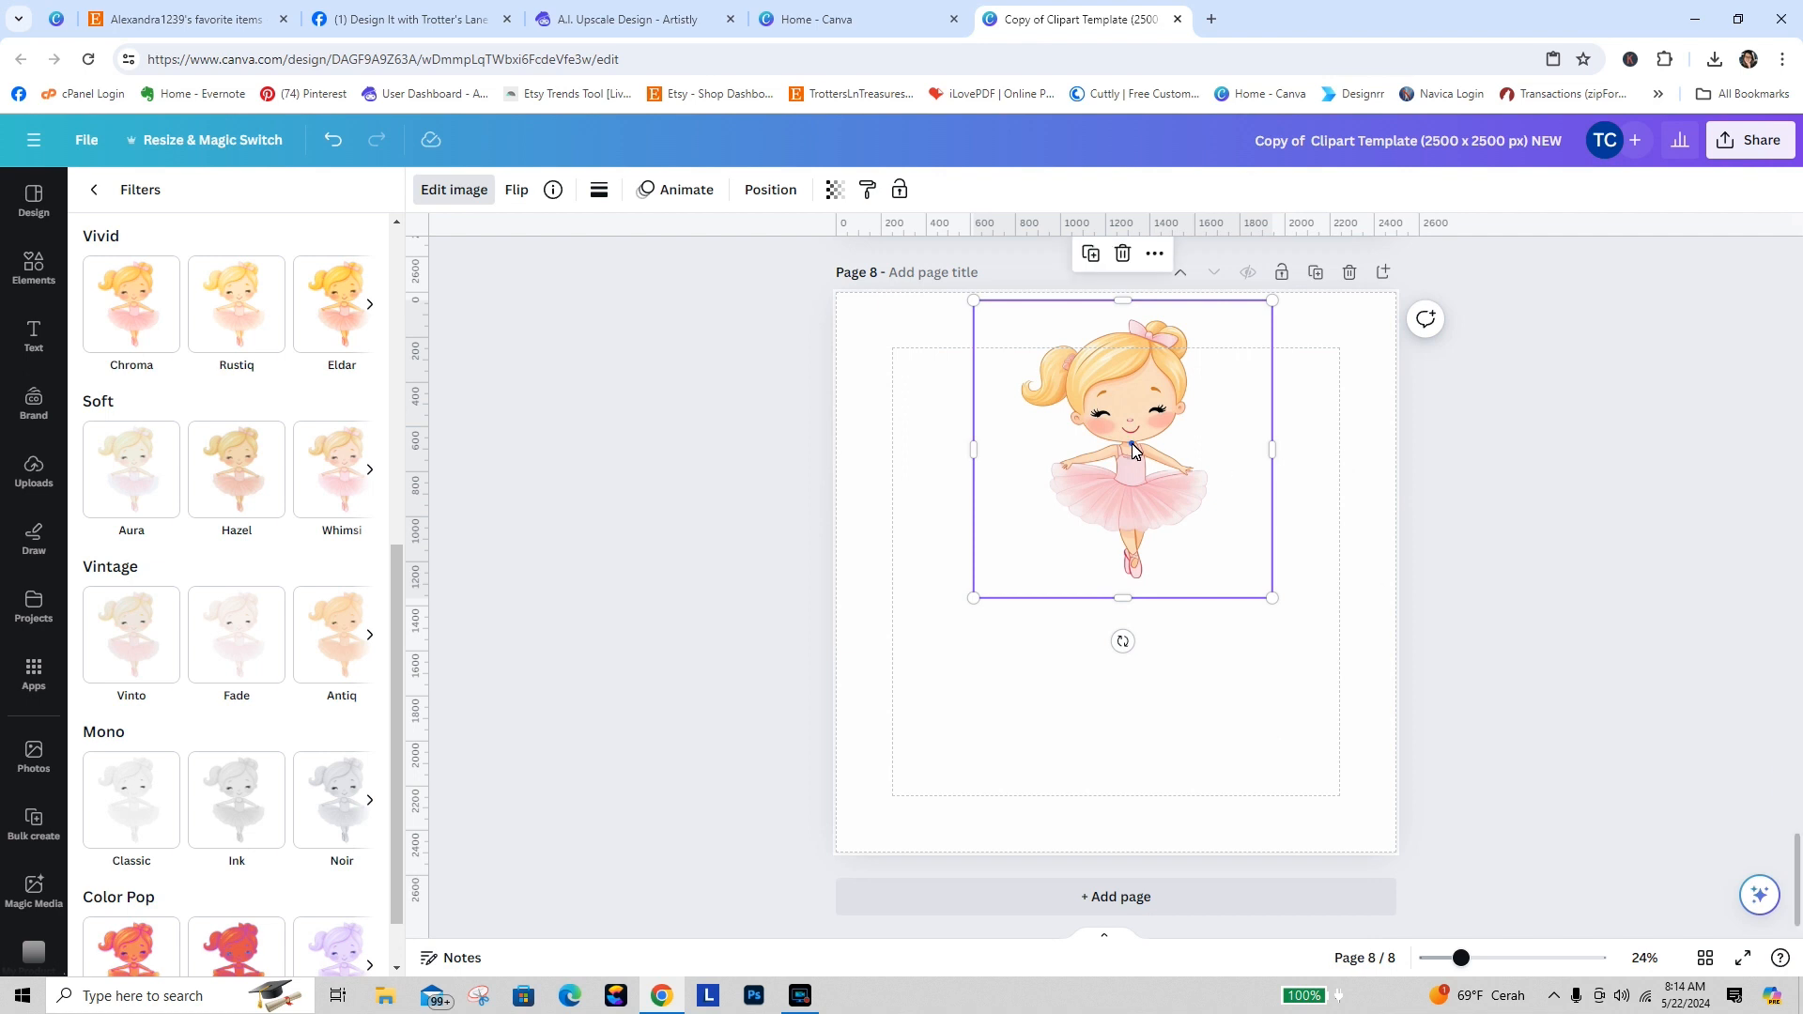
left_click_drag(1132, 451, 1216, 463)
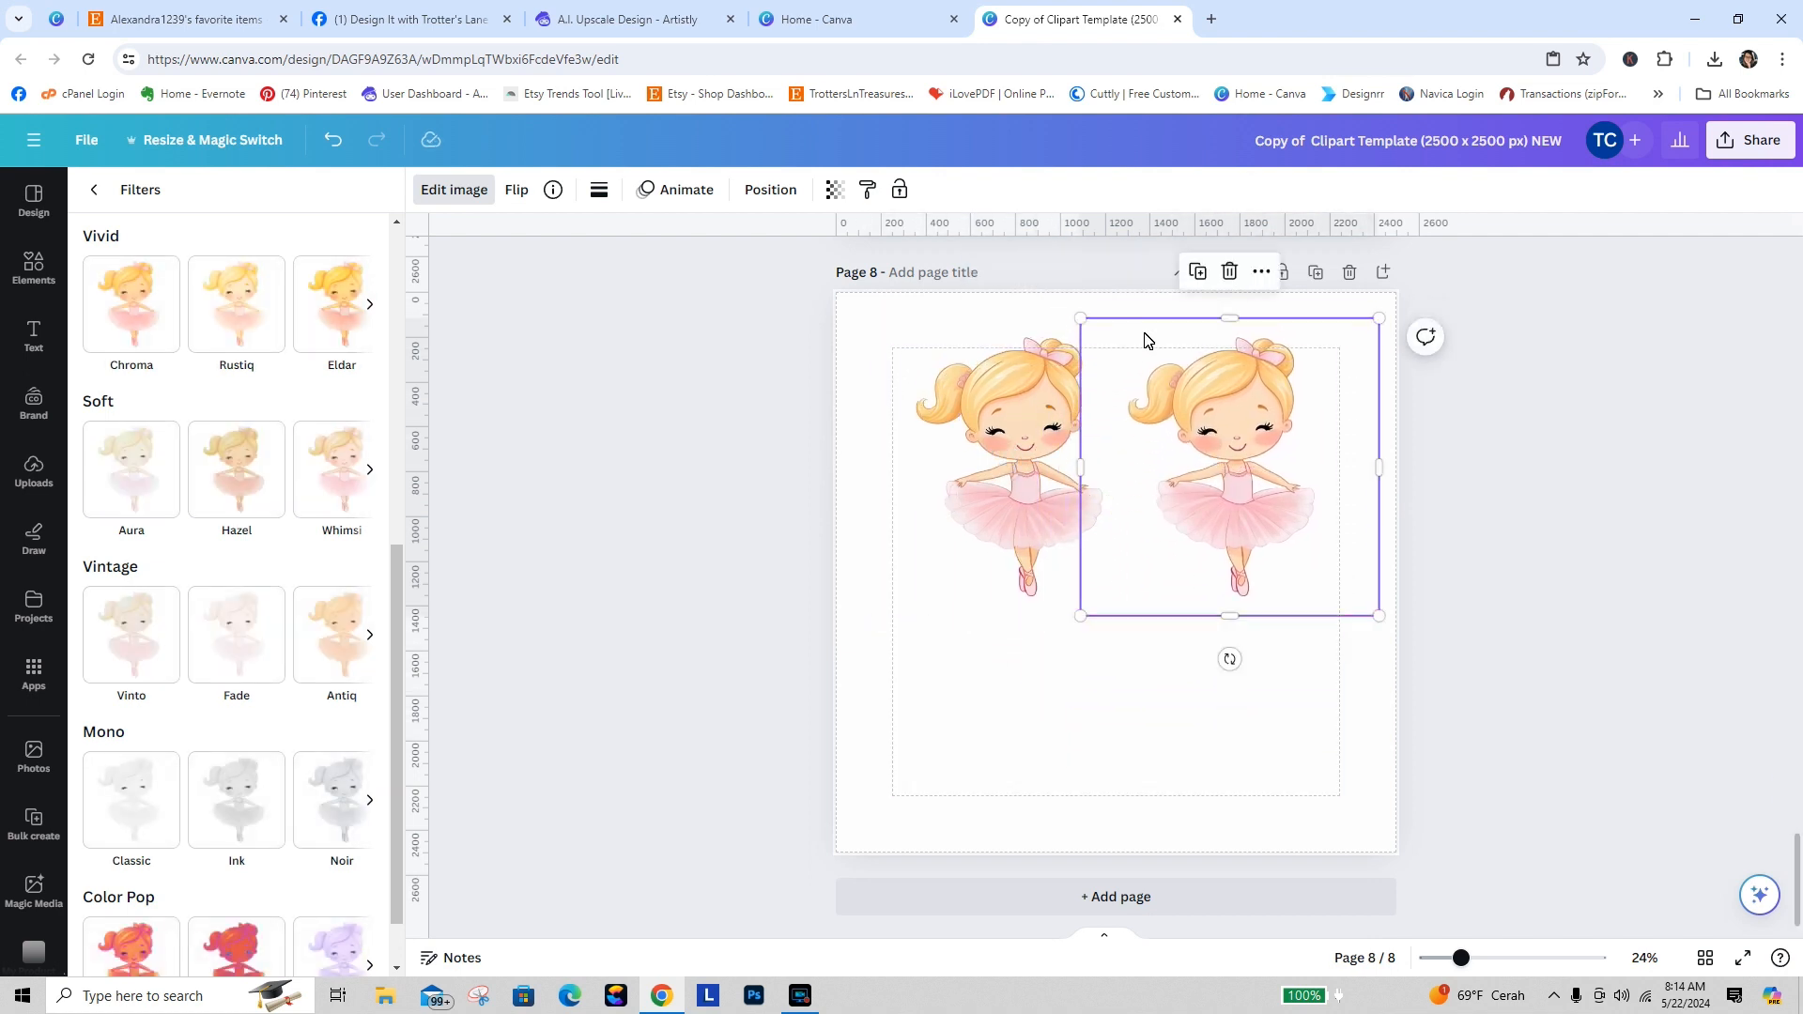
left_click(1198, 273)
left_click_drag(1385, 514, 1070, 740)
left_click(986, 418)
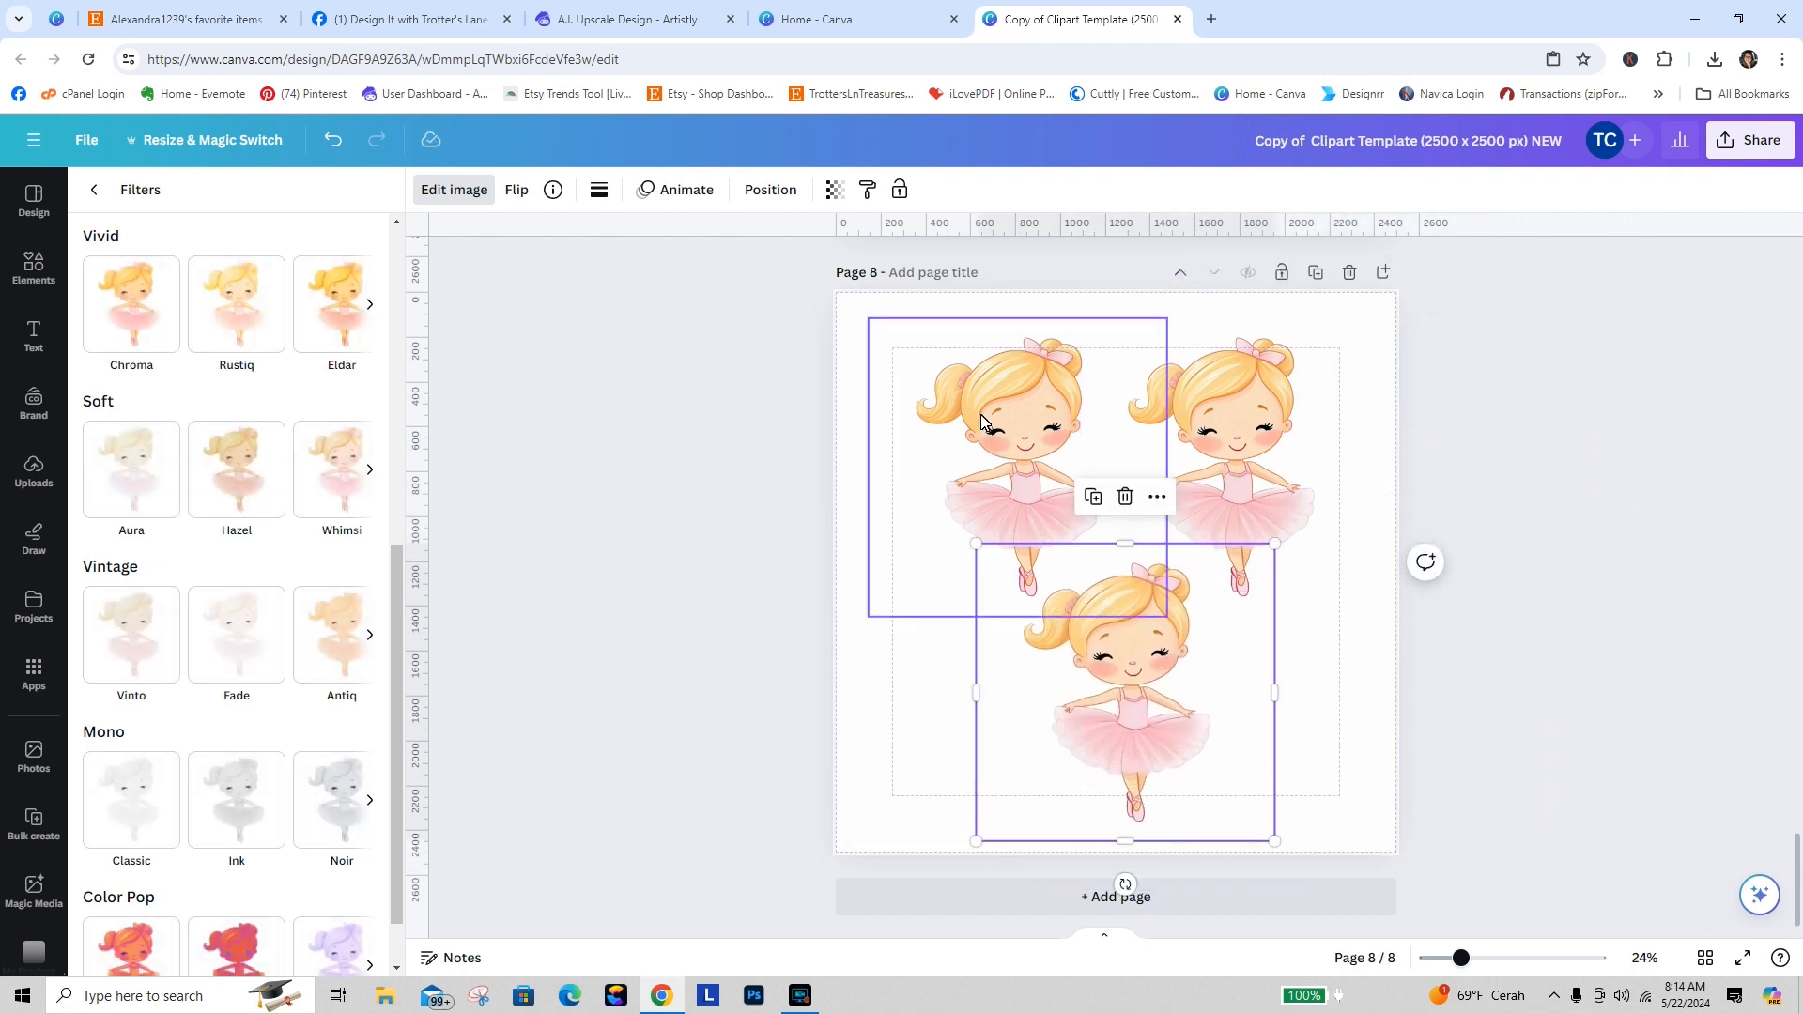
left_click_drag(991, 409, 924, 381)
Step: Apply the Vivid filter Zeal to the upper-right ballerina on page 8 and move it closer to the page corner
left_click(1238, 465)
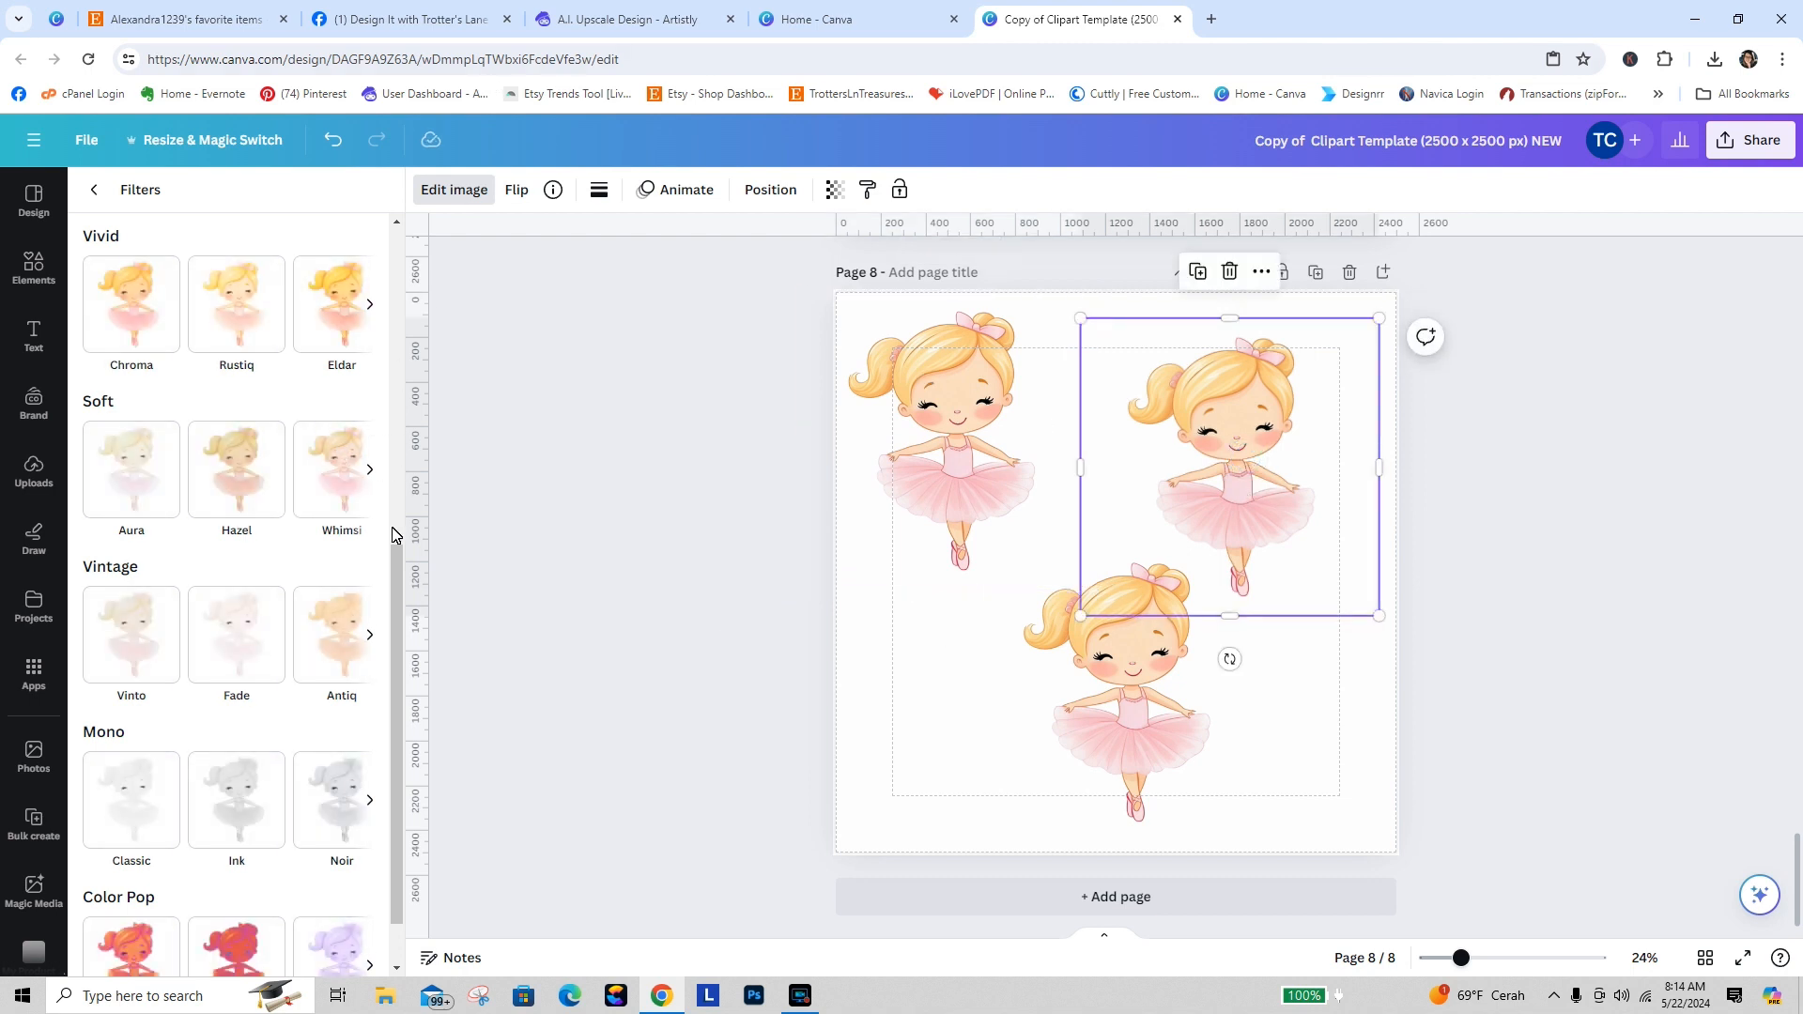
left_click(370, 308)
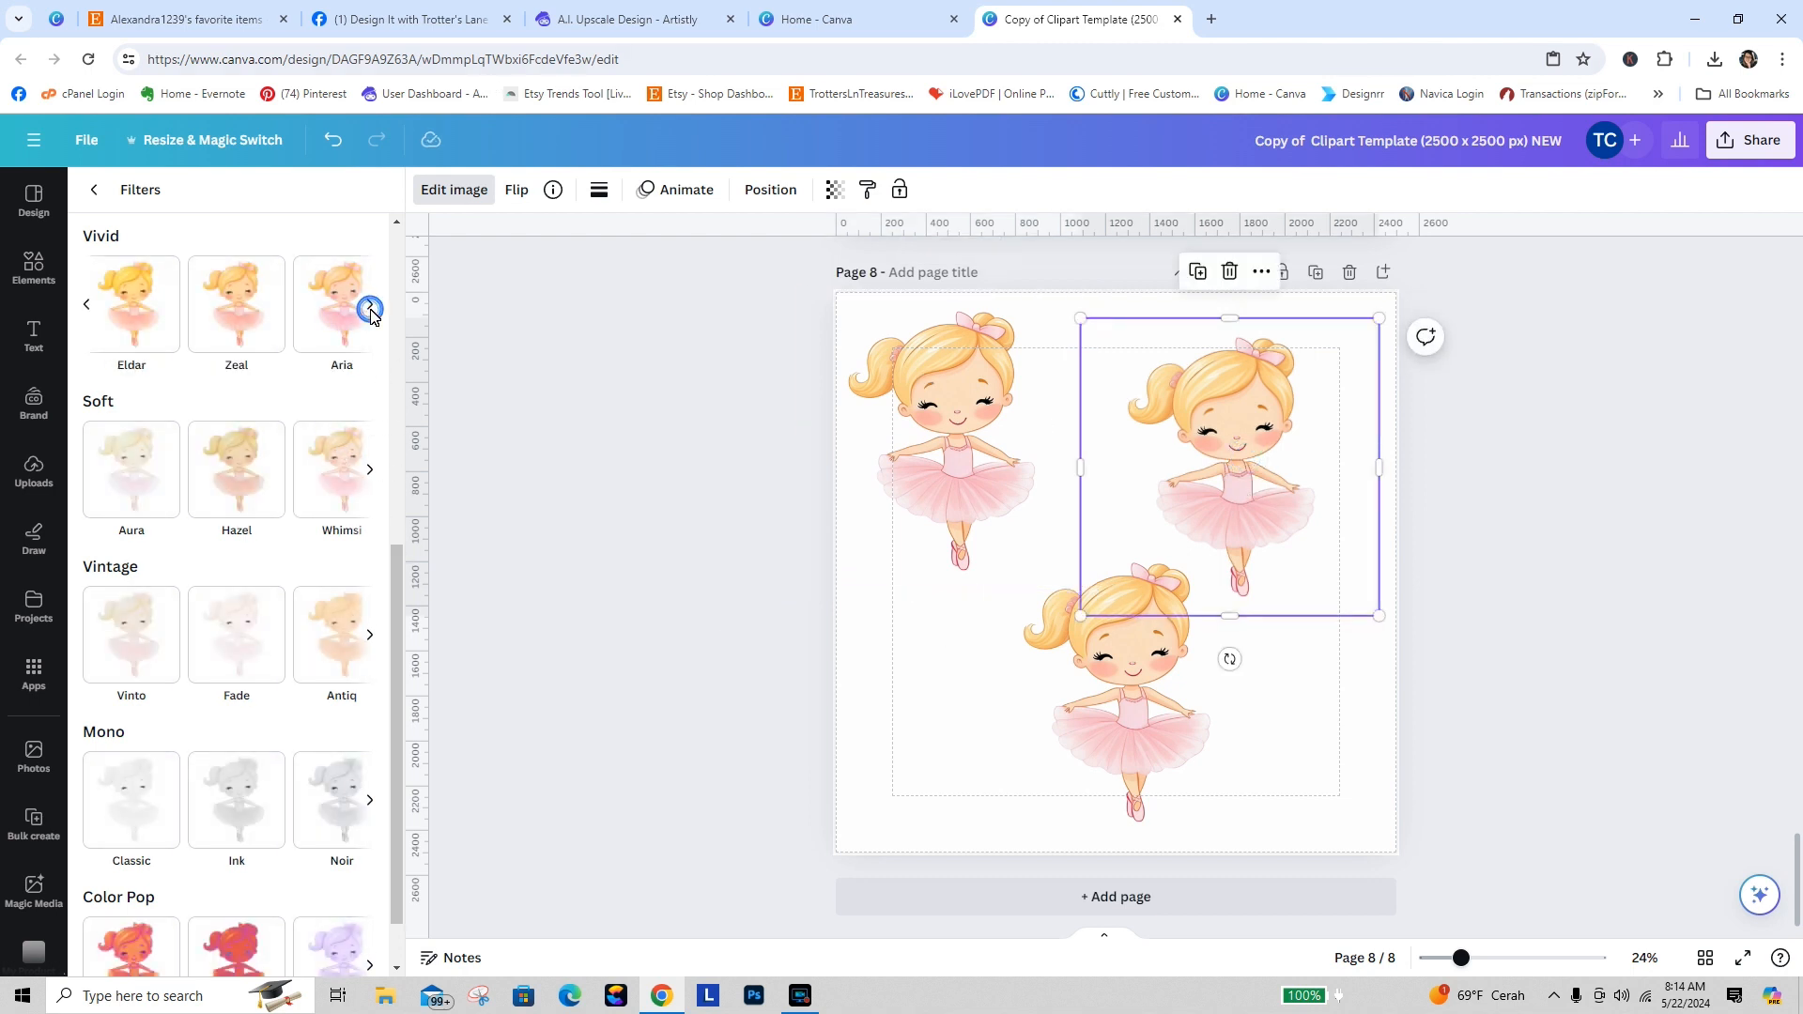
left_click(370, 308)
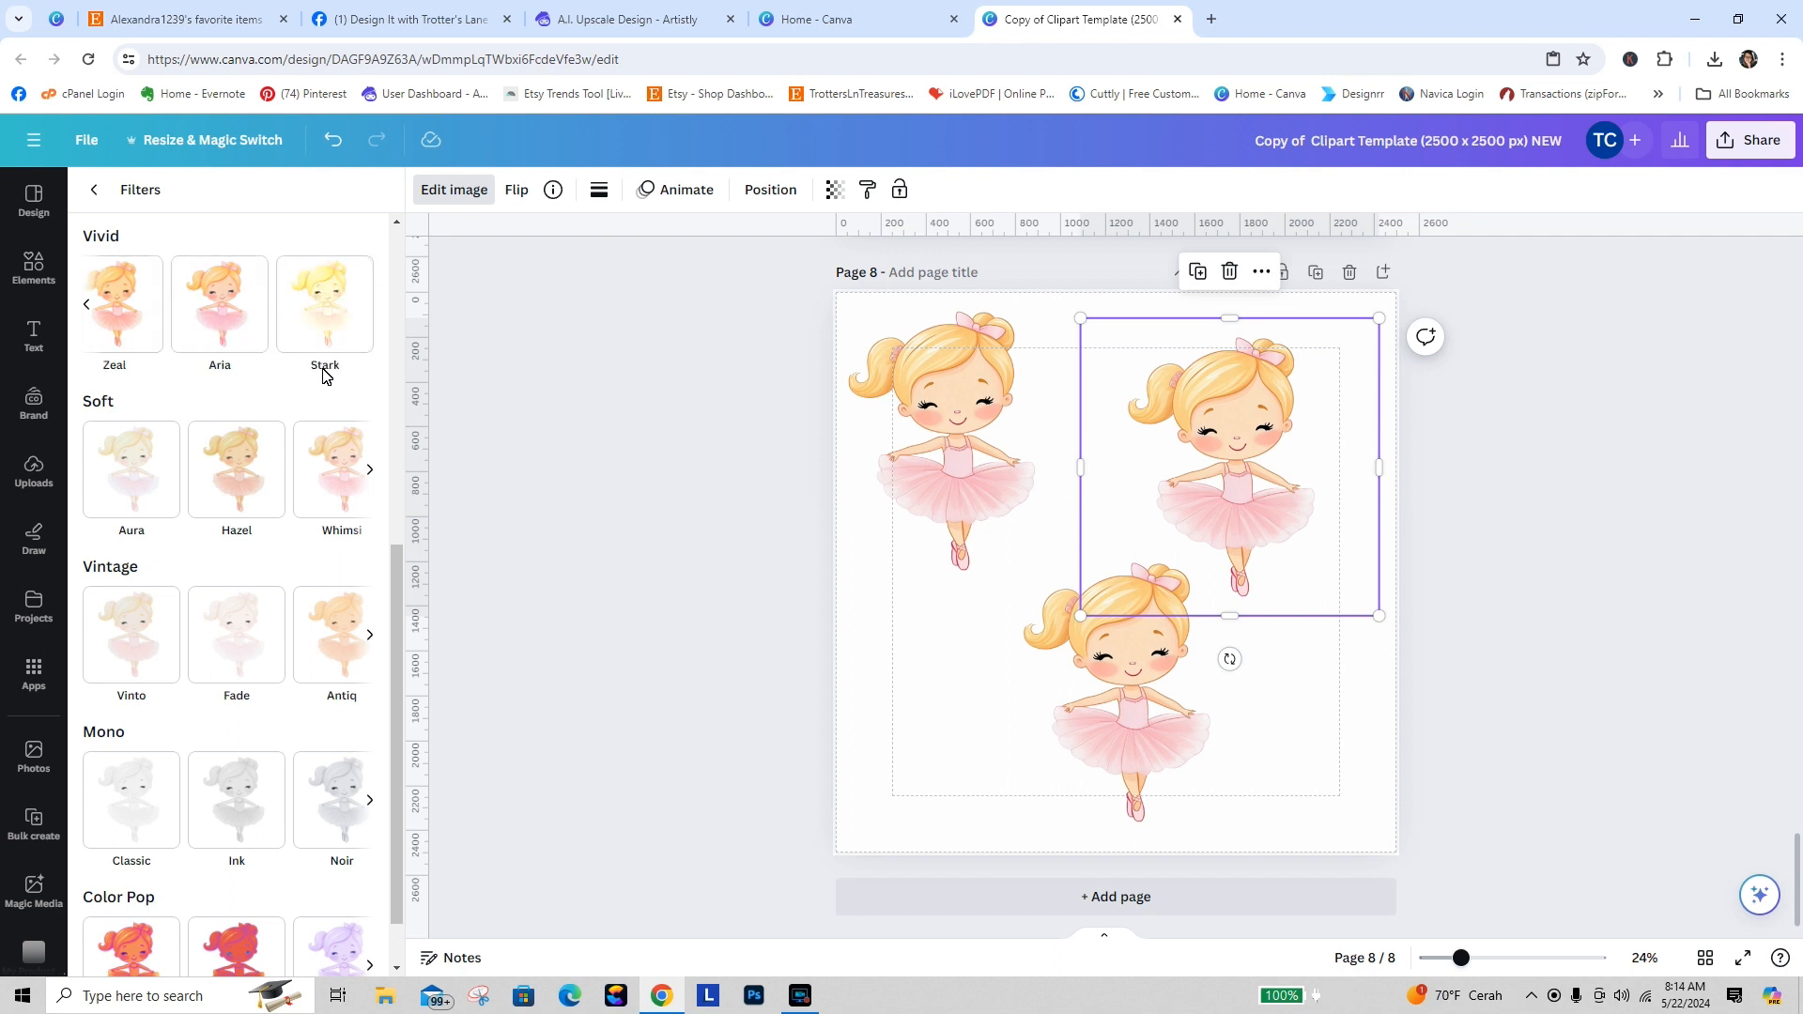
left_click(92, 308)
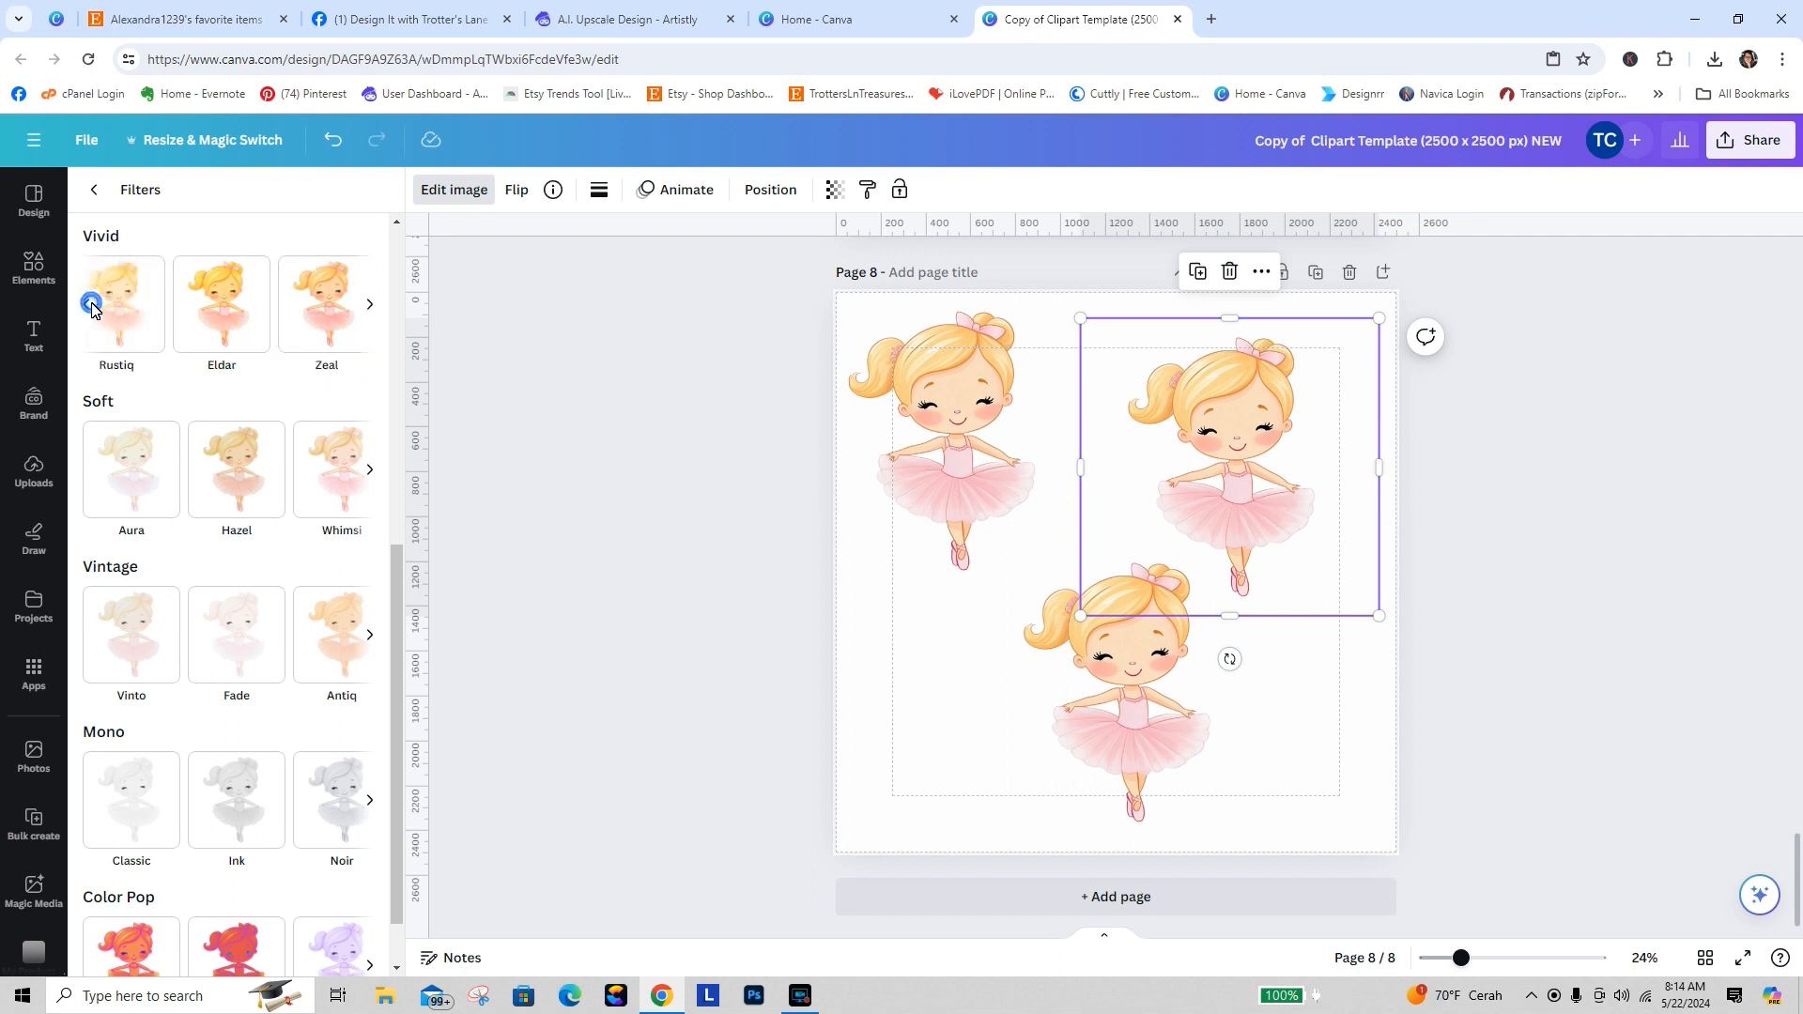
left_click(91, 308)
left_click(103, 306)
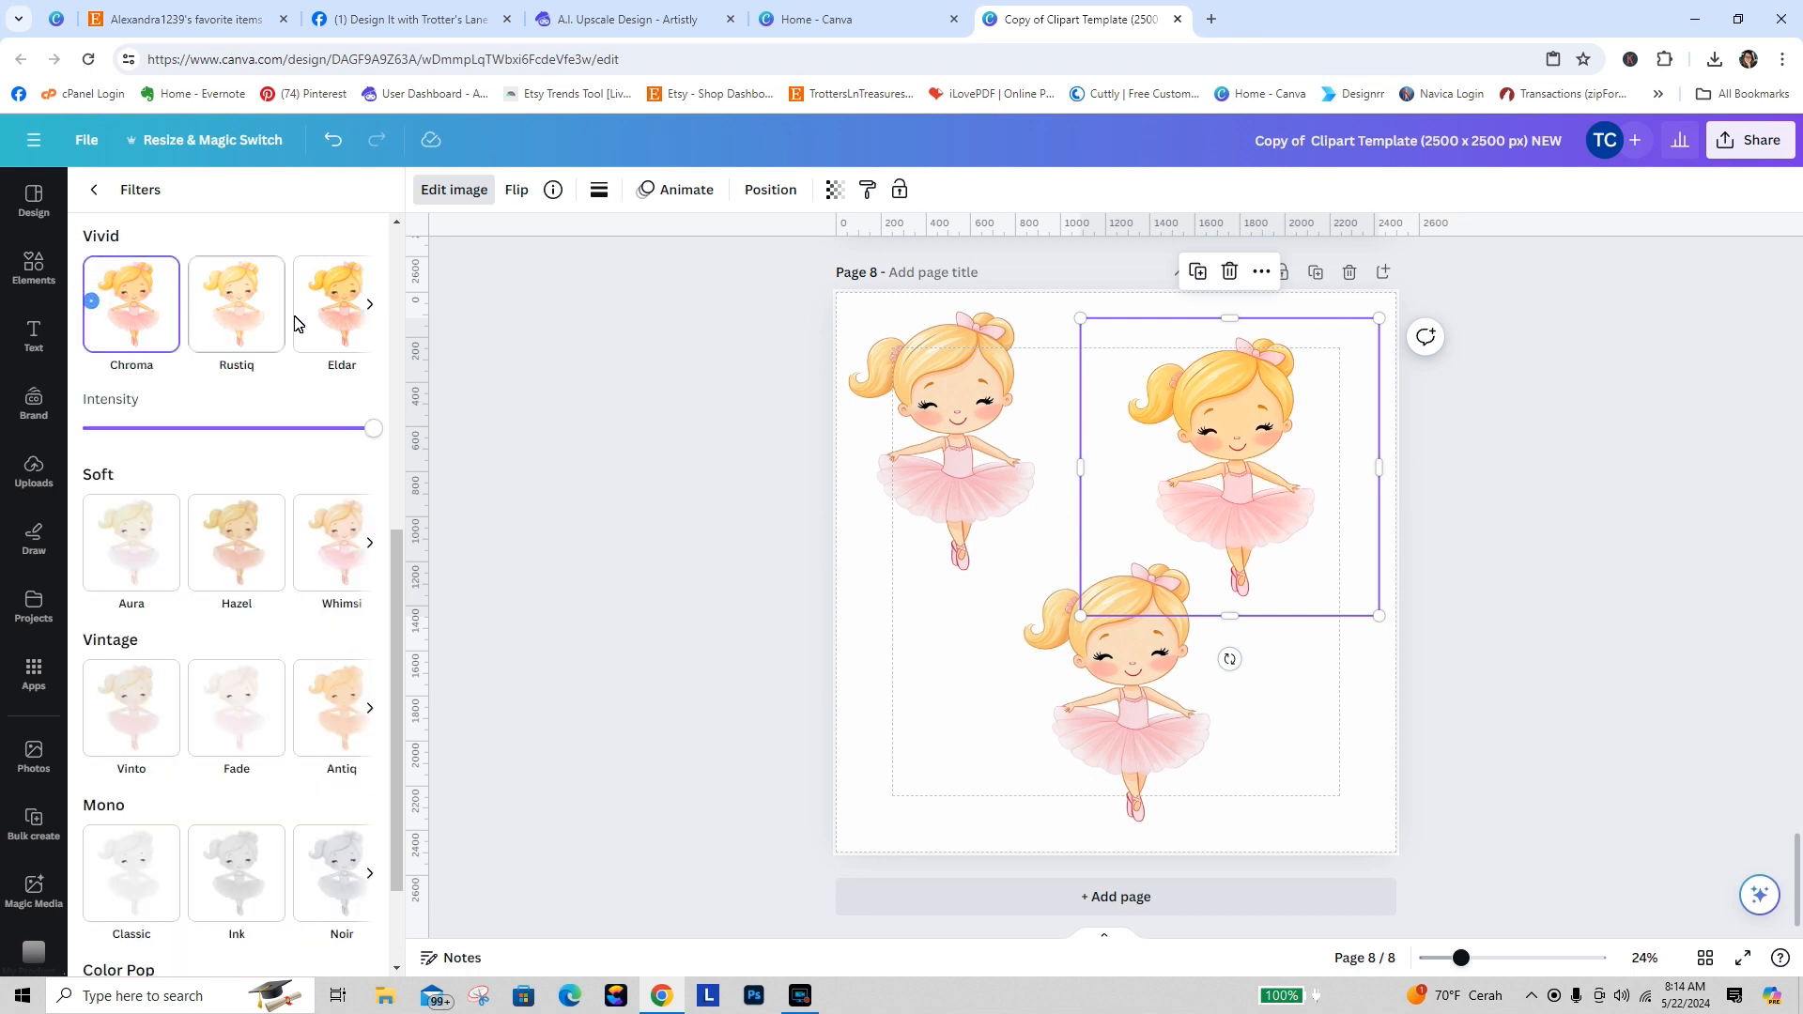
left_click(370, 306)
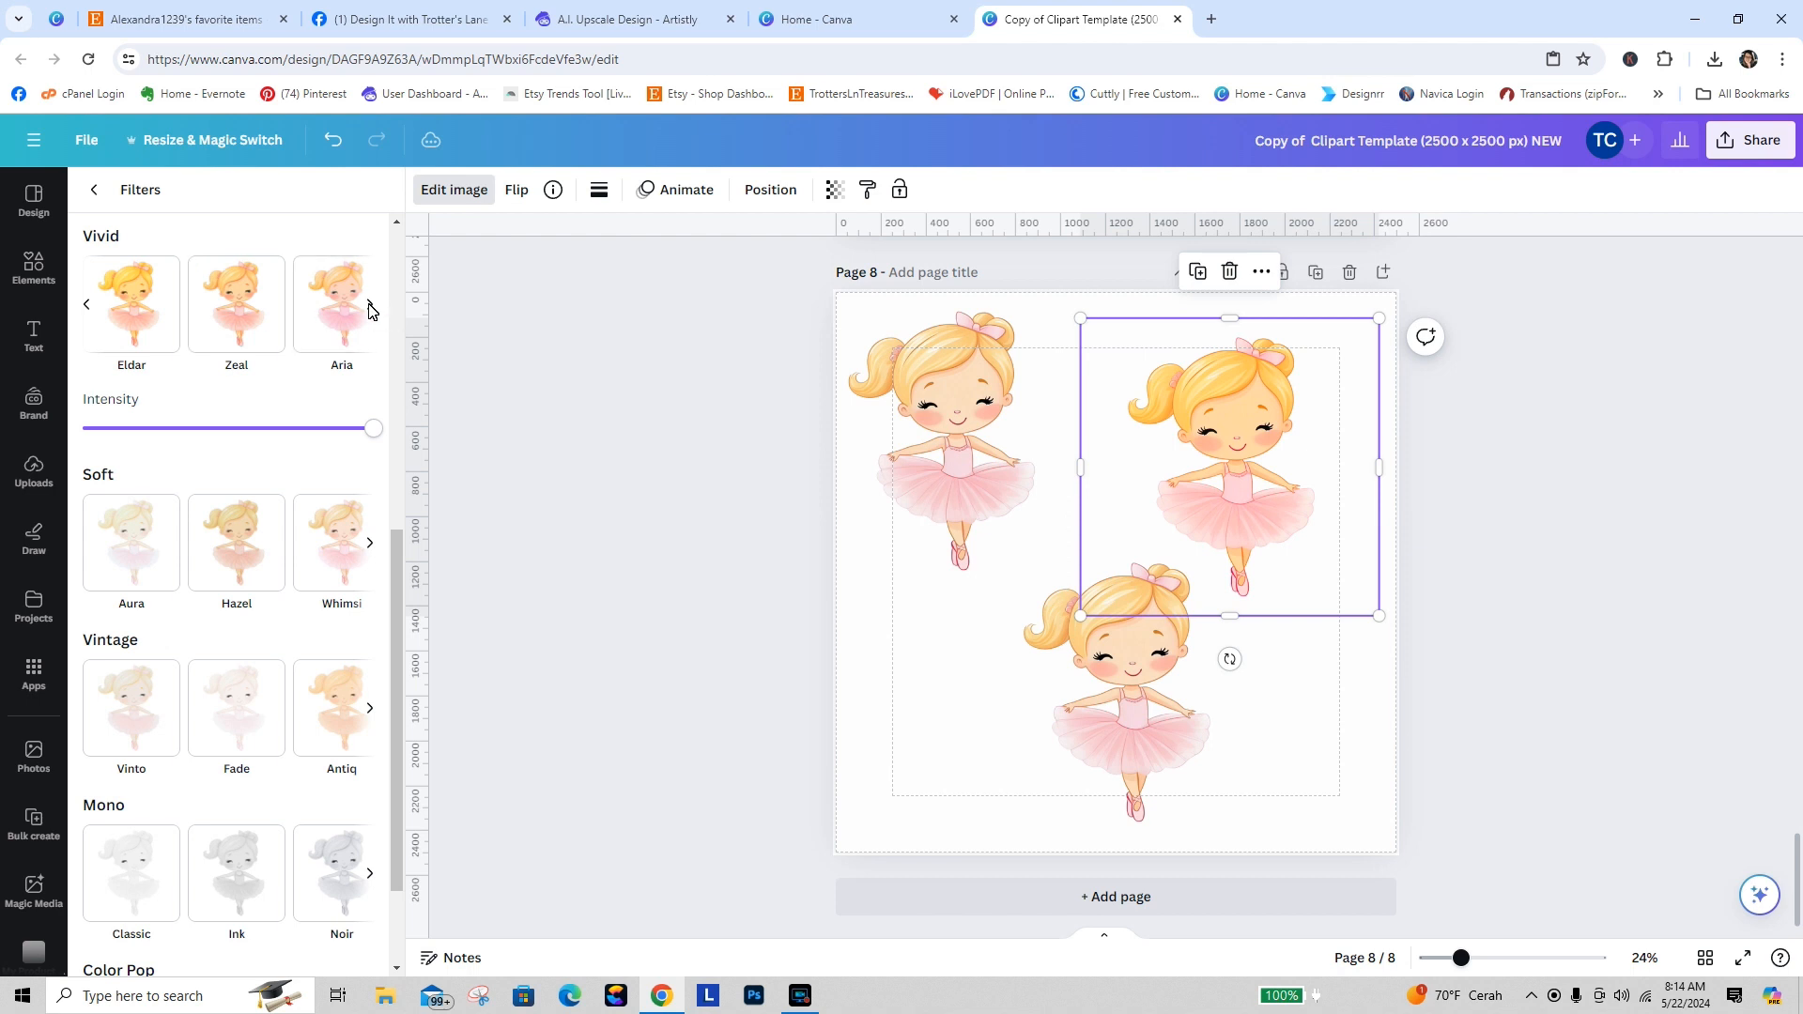
left_click(370, 303)
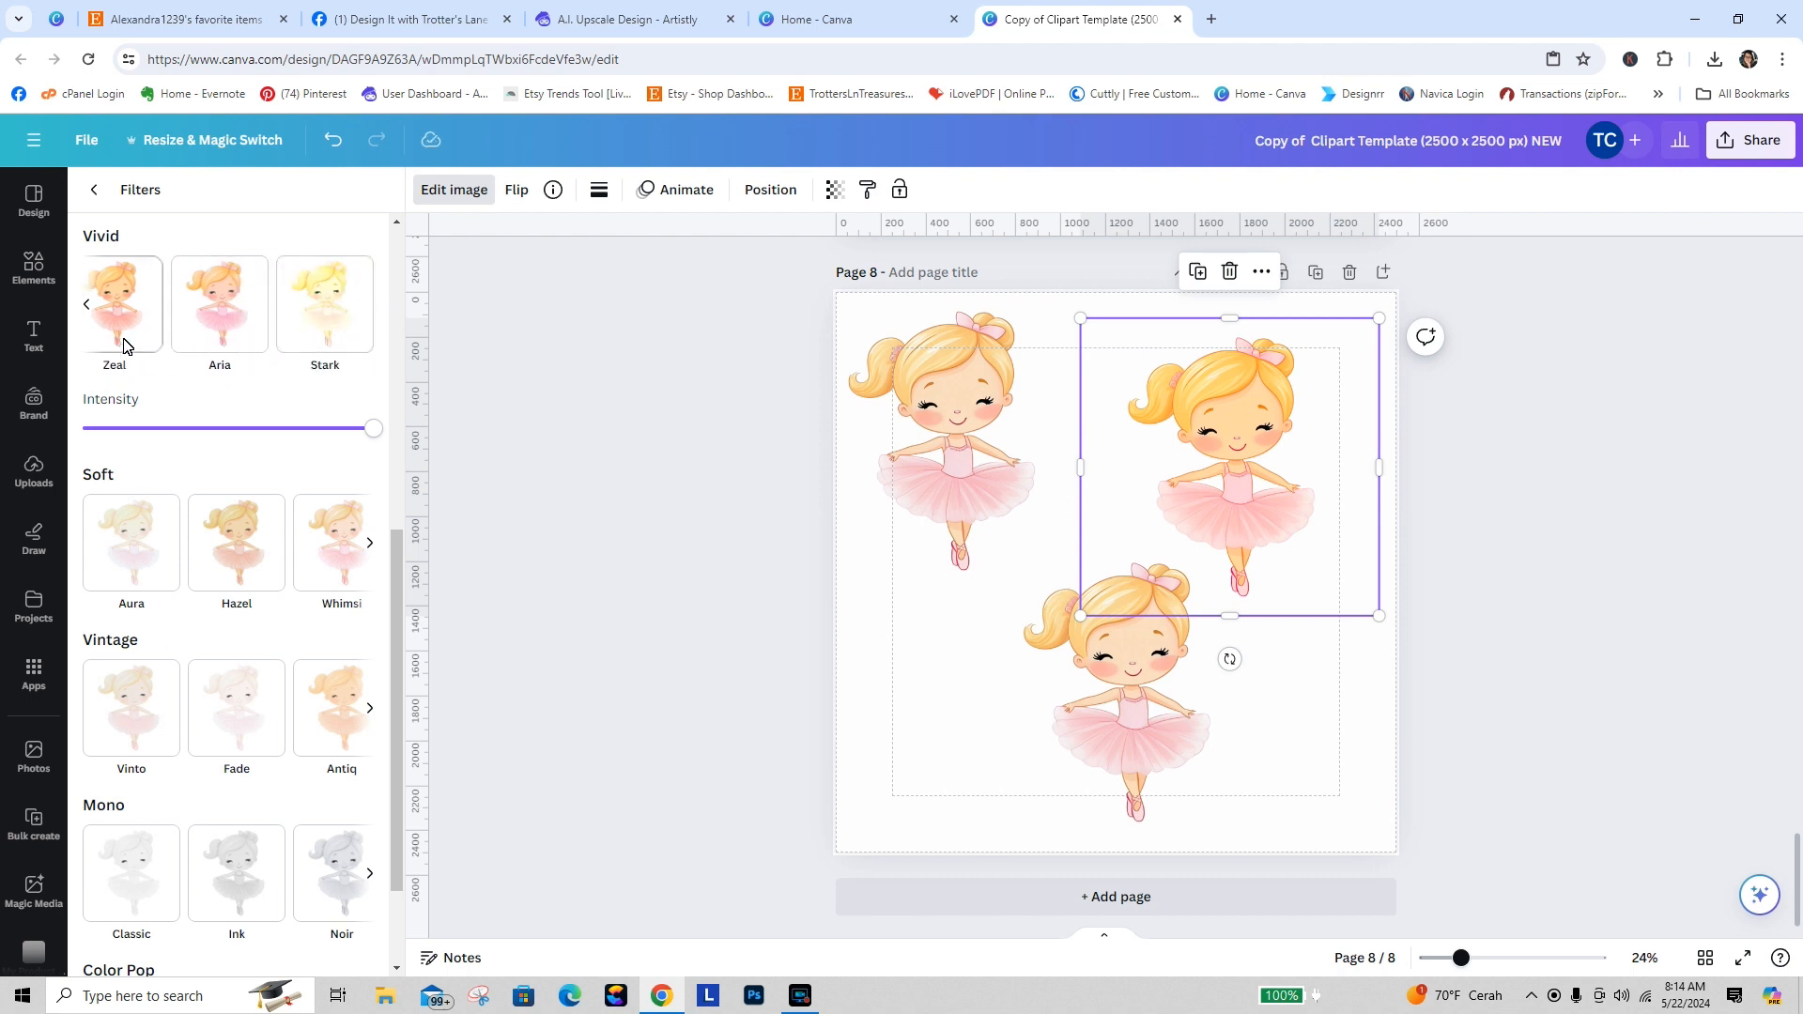
left_click(87, 305)
left_click(88, 306)
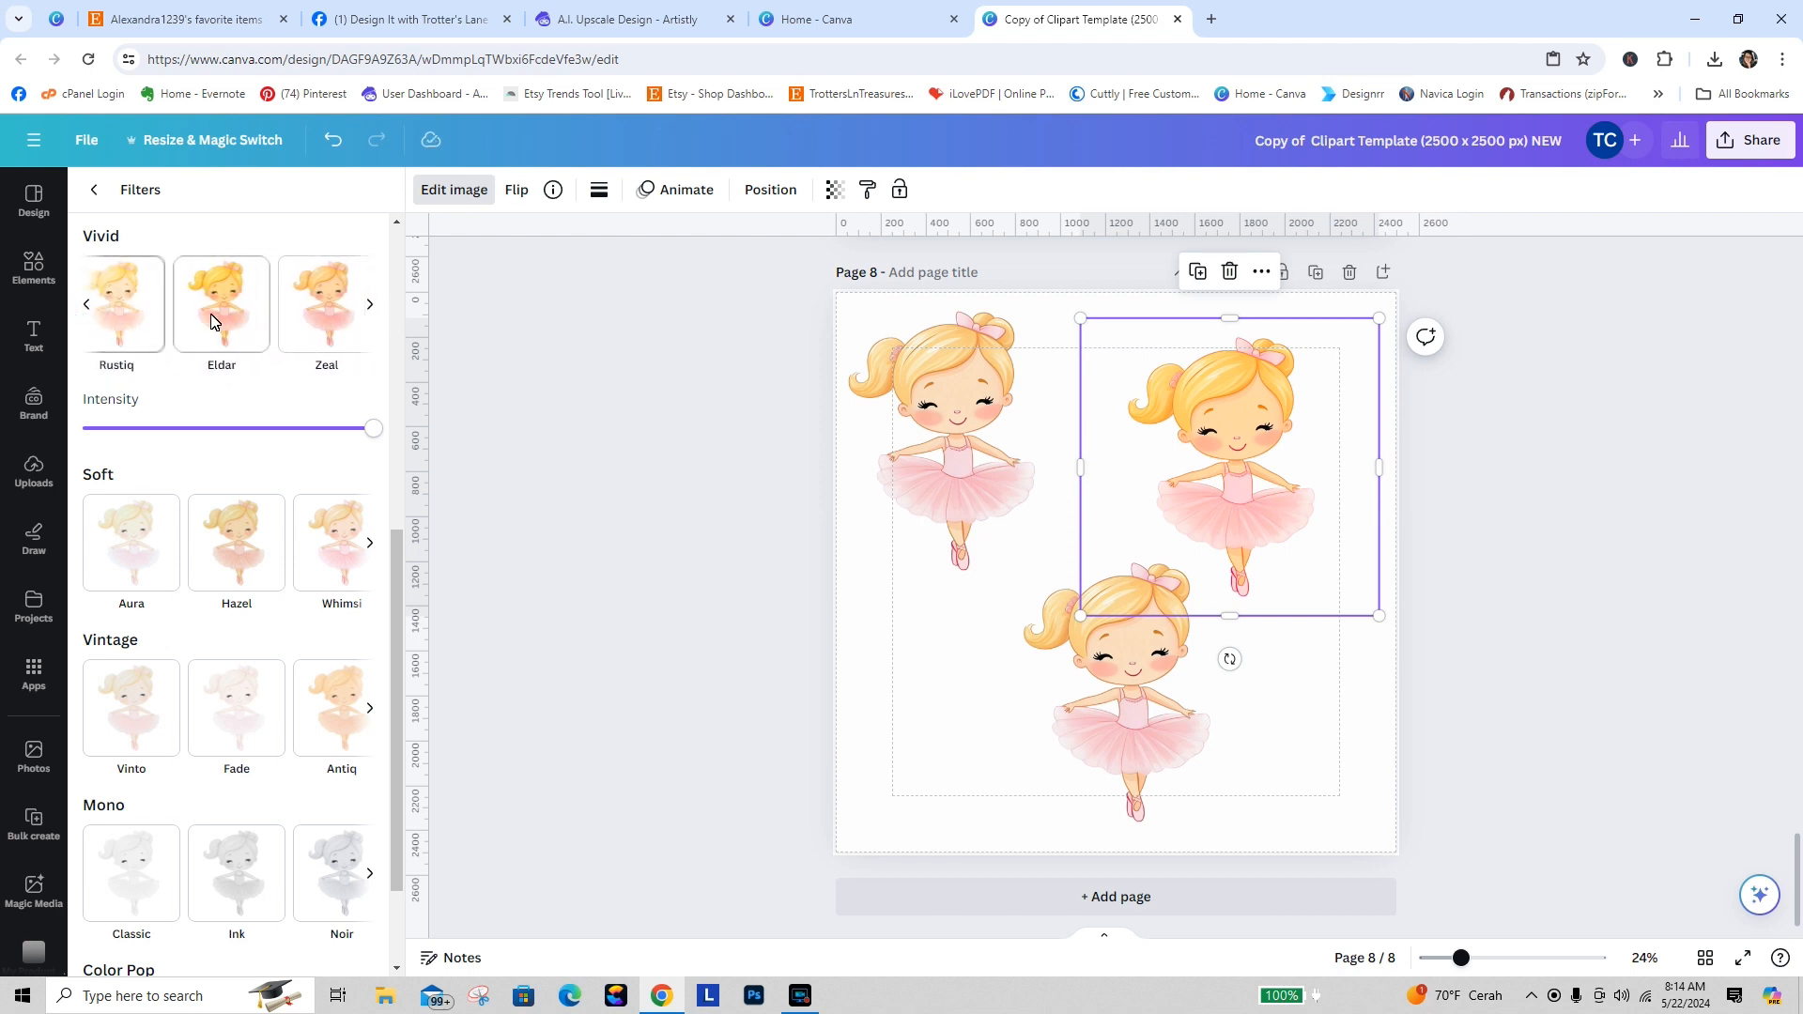
left_click(333, 324)
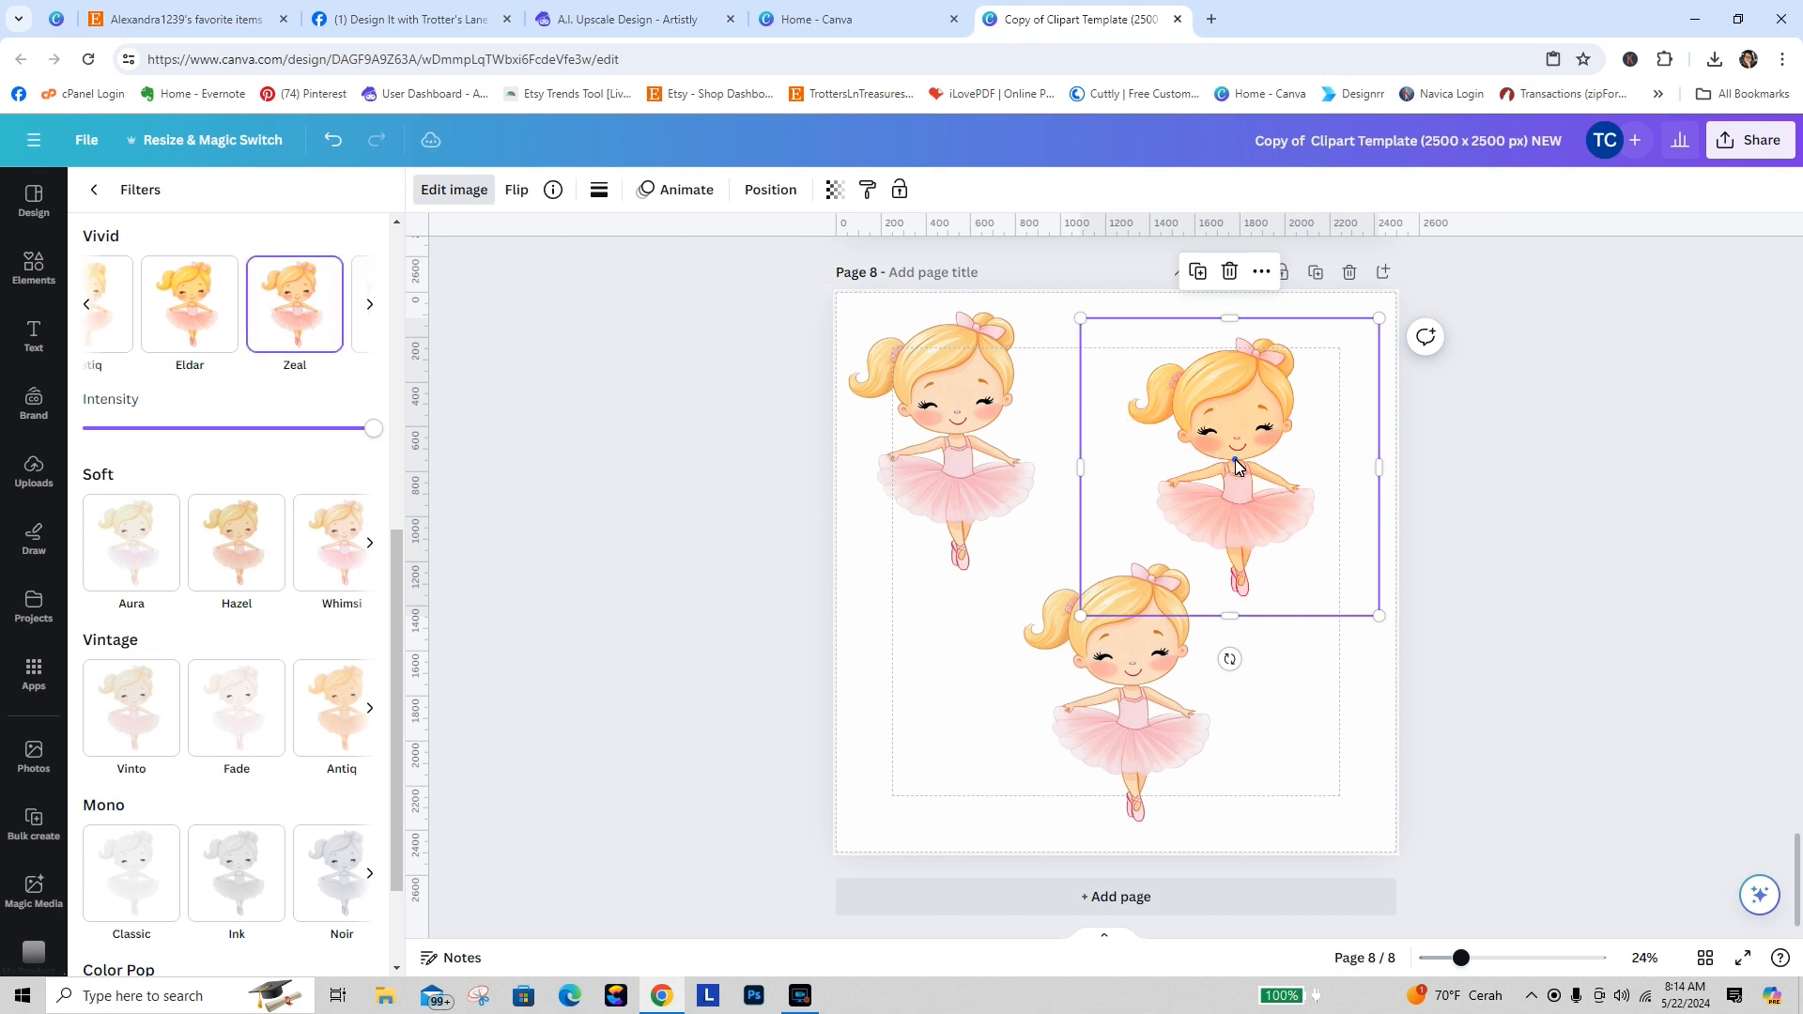
Step: Center the lower ballerina beneath the other two and browse the Natural and Warm filters for it
left_click(1135, 678)
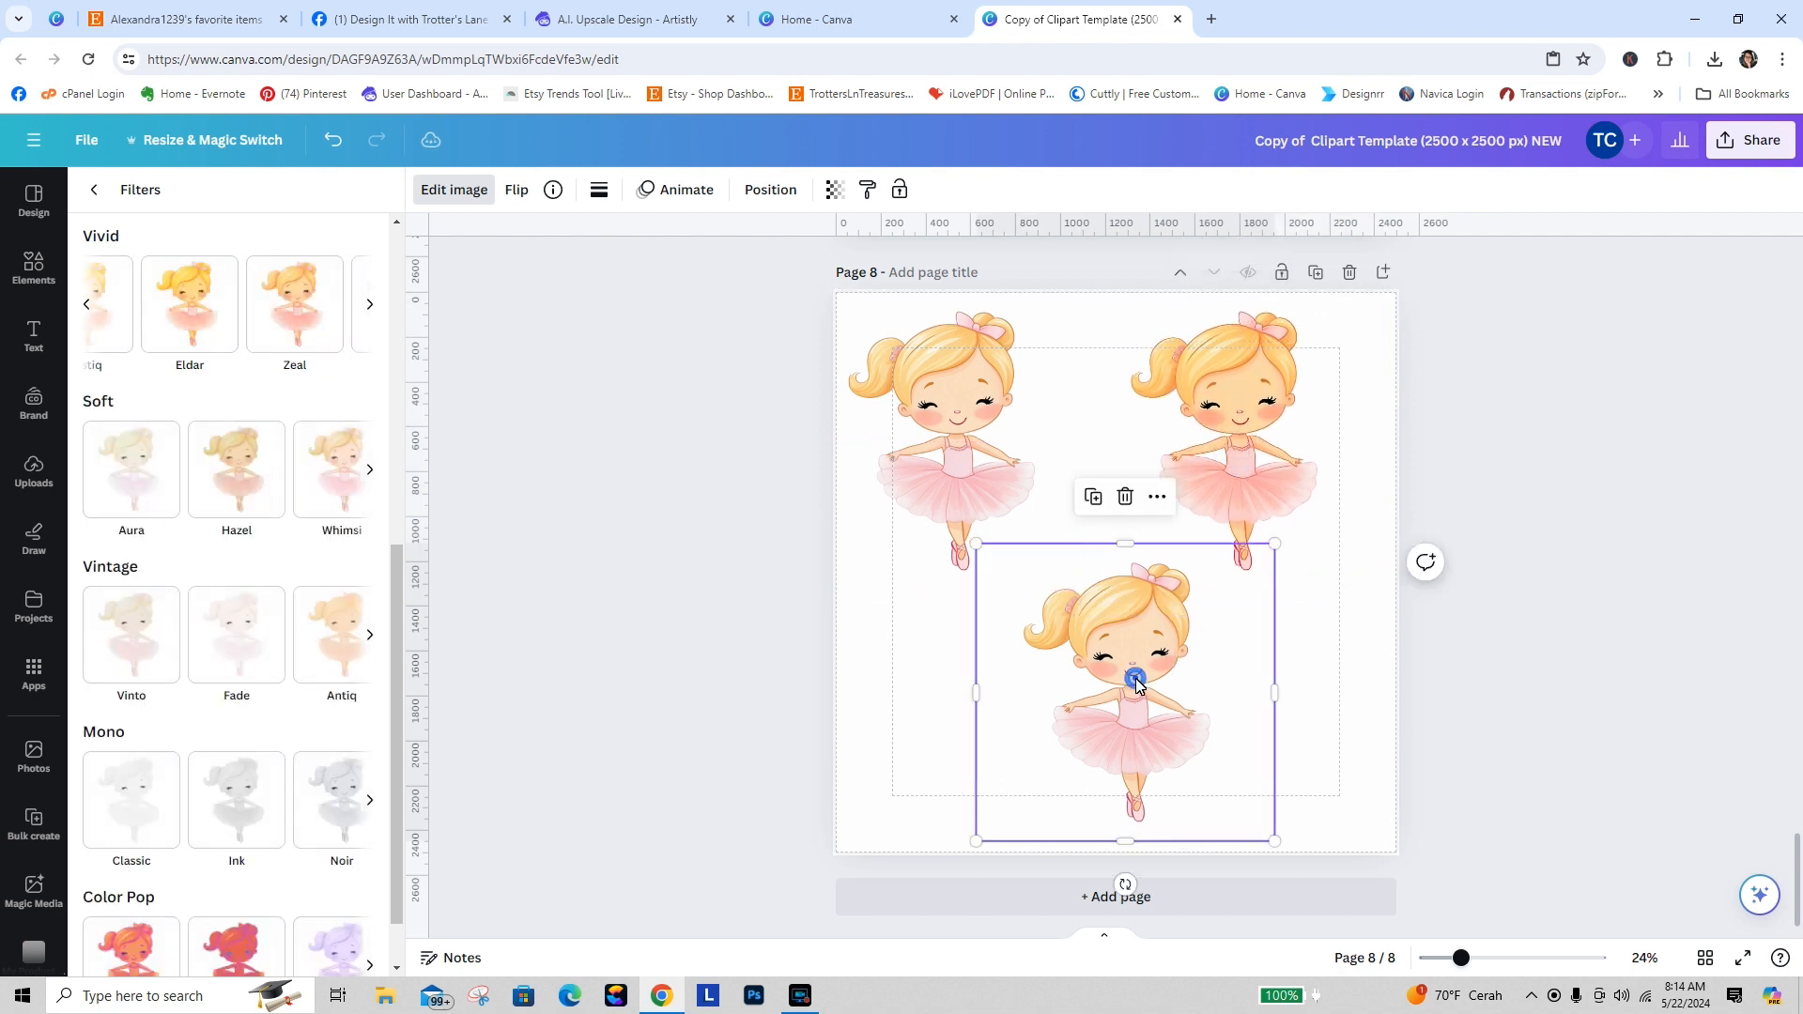
left_click_drag(1136, 678, 1082, 655)
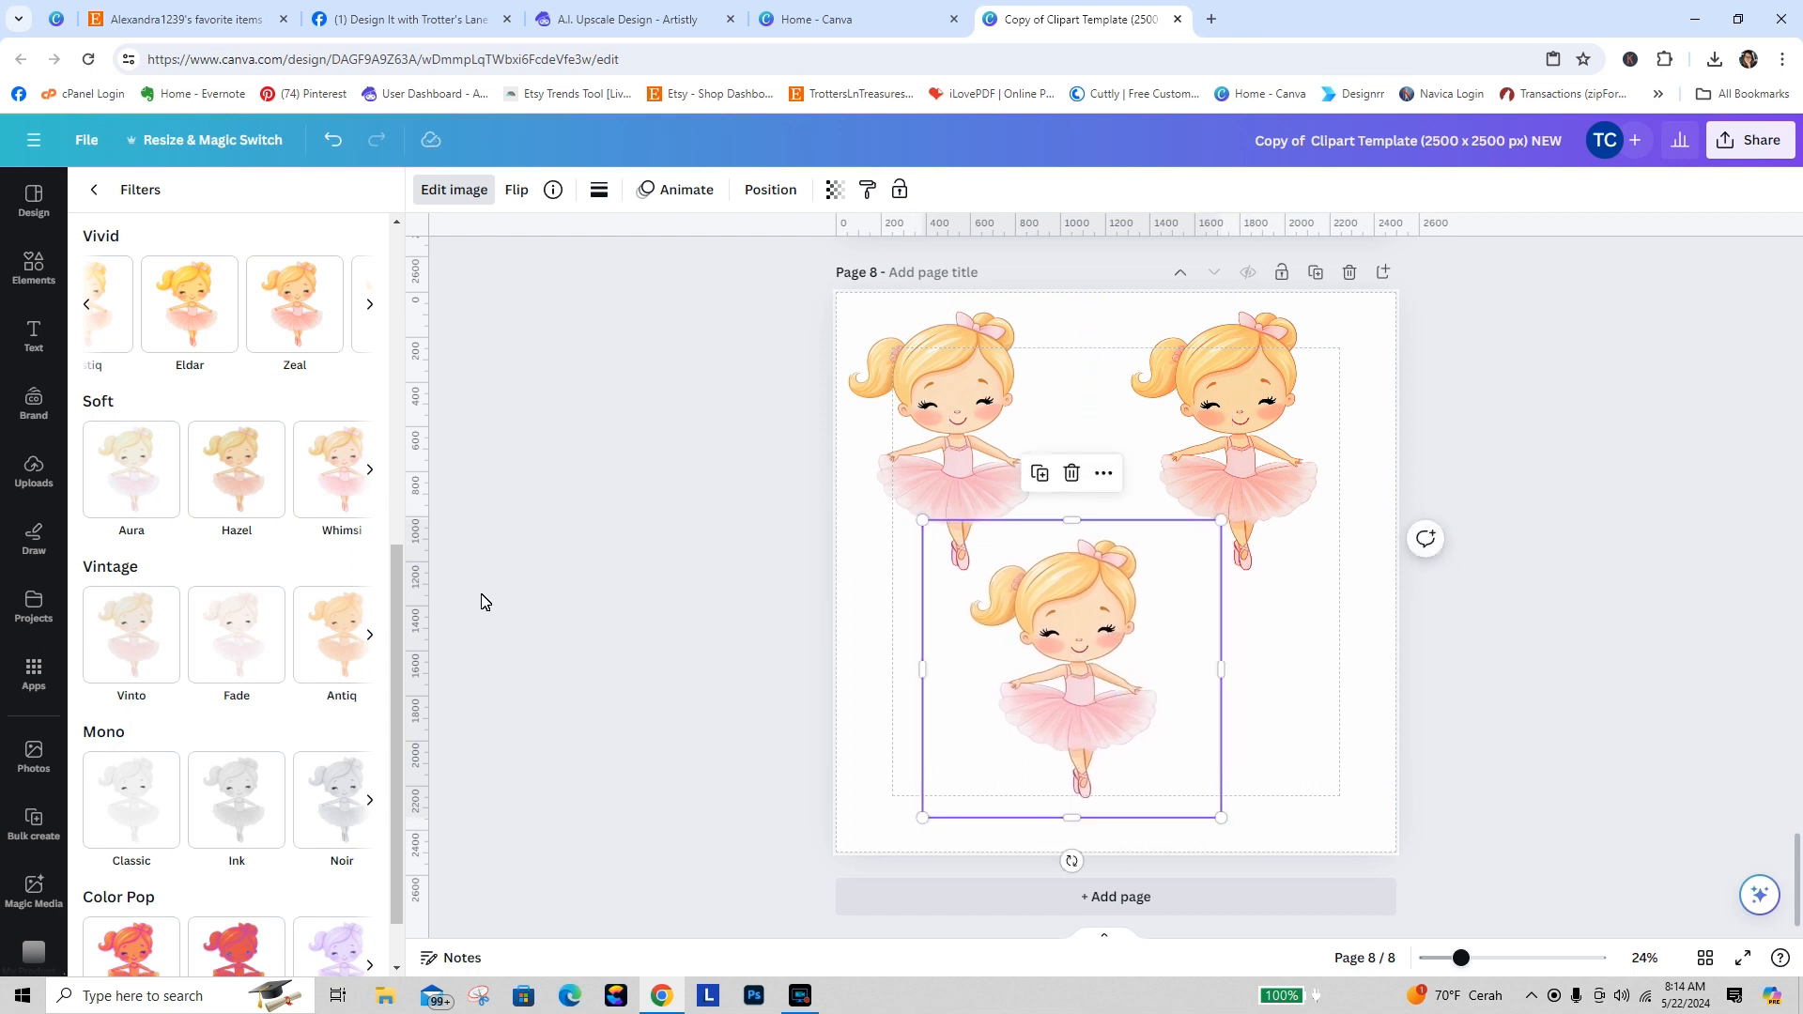
left_click_drag(394, 587, 386, 273)
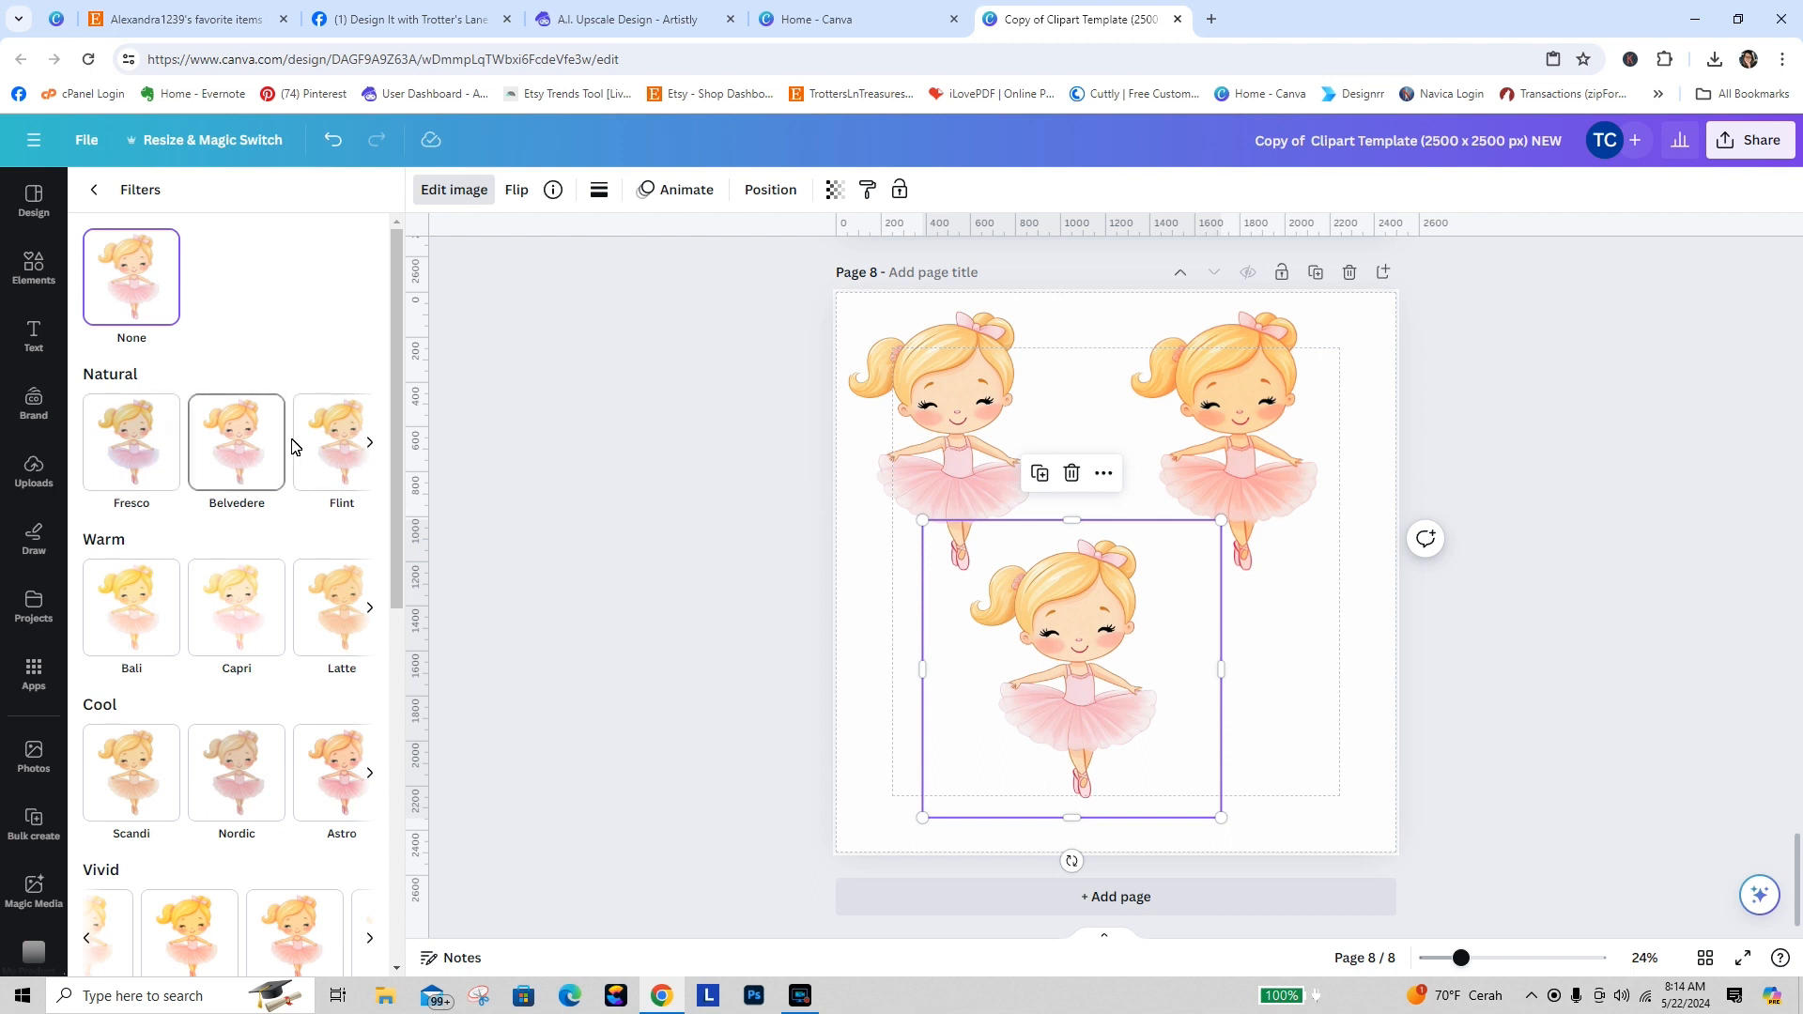
left_click(371, 443)
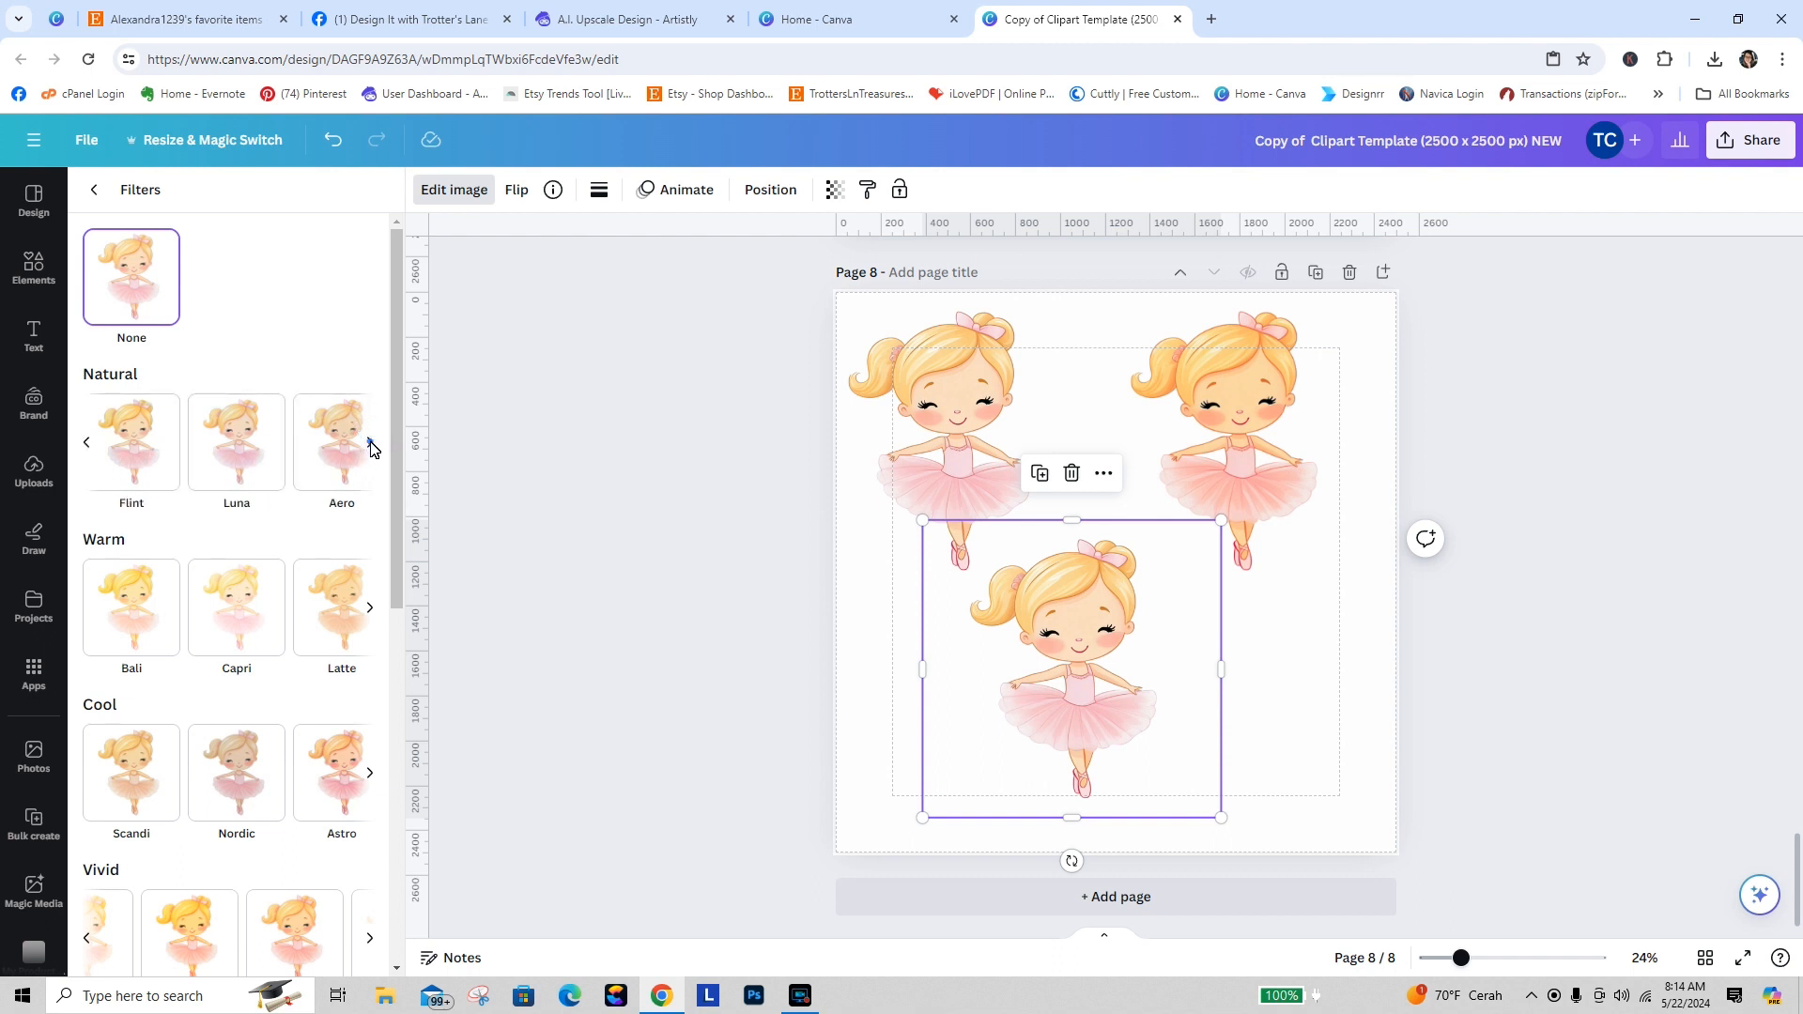
left_click(371, 444)
left_click(88, 443)
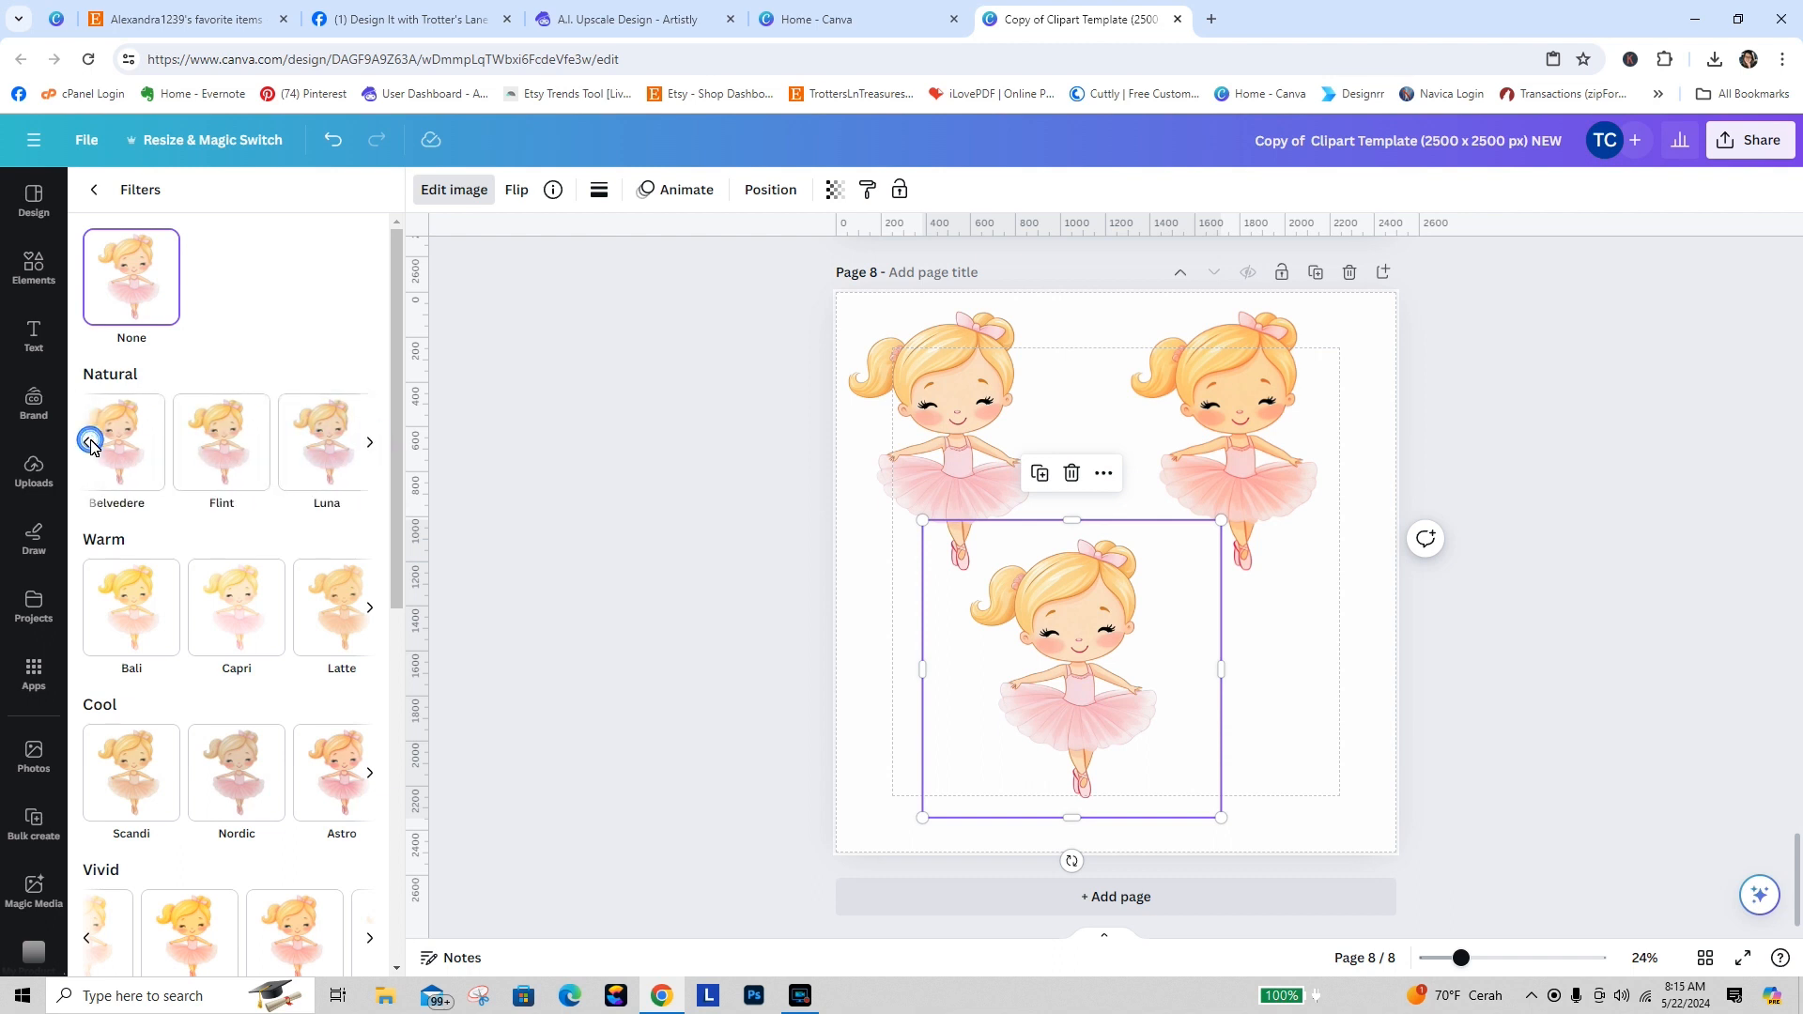
left_click(372, 610)
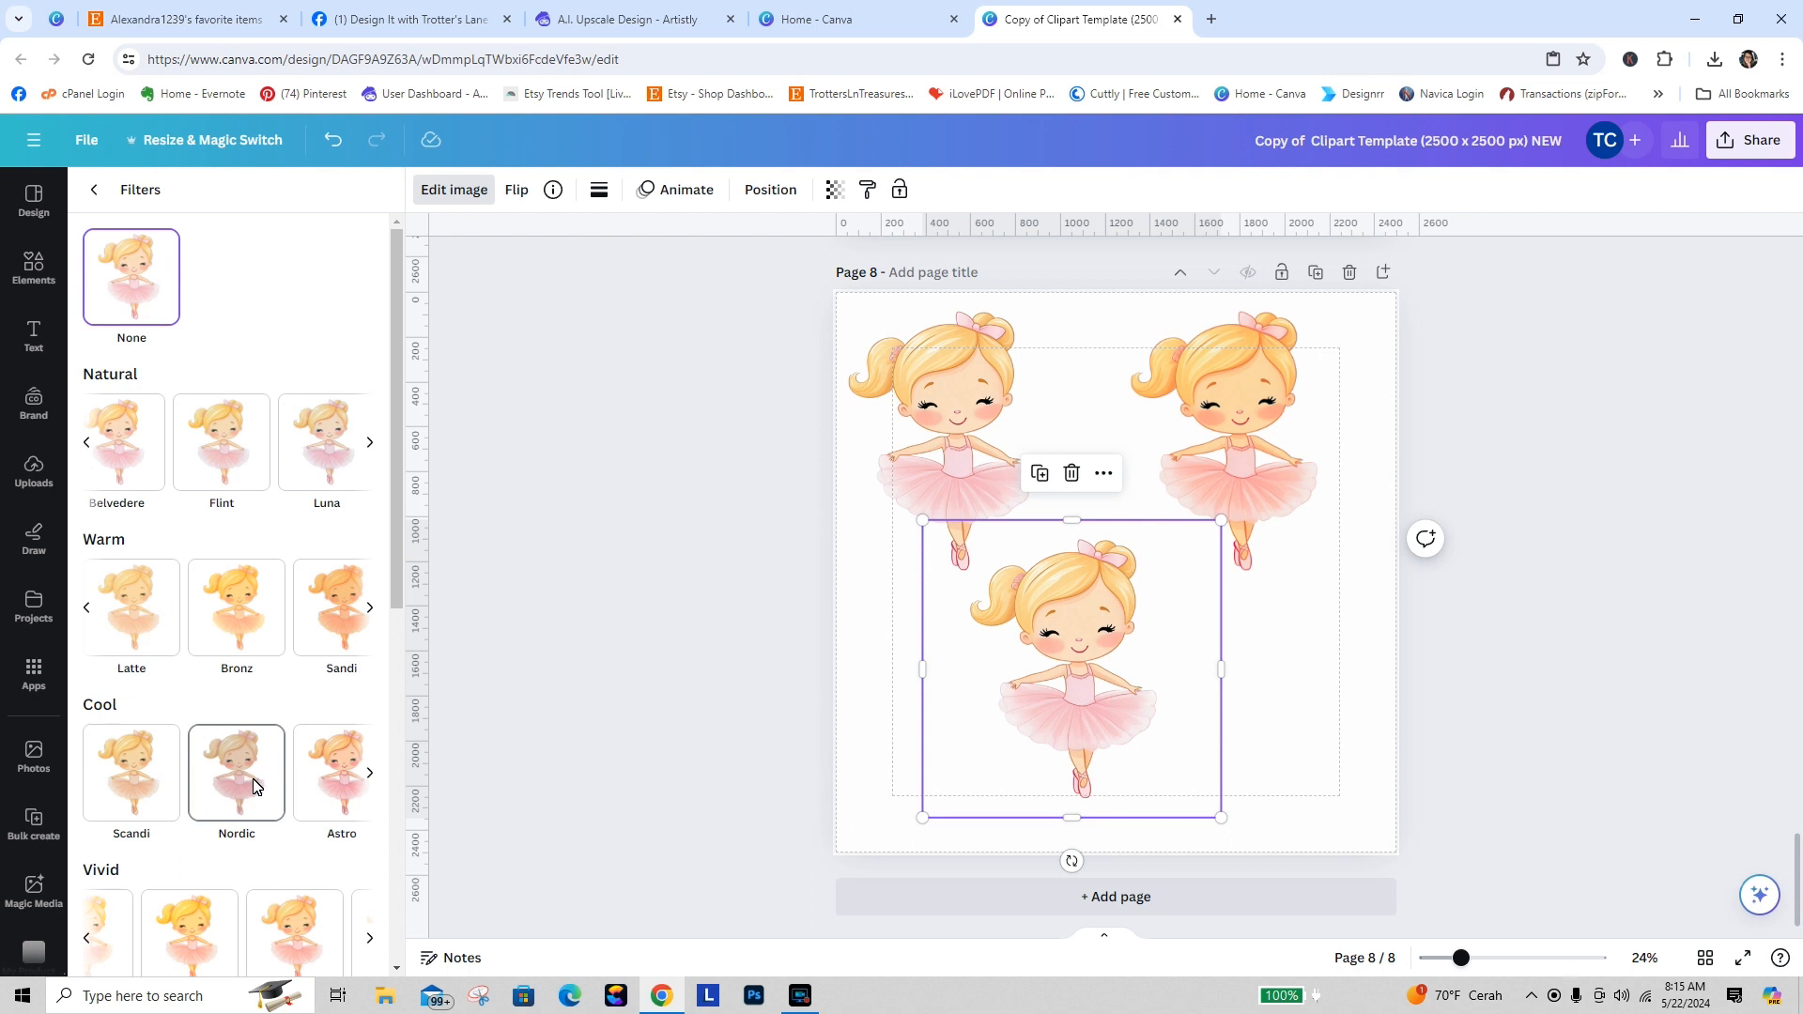
Step: Try the Cool filters Scandi, Nordic, Astro and Tundra on the lower ballerina, varying Tundra's intensity
left_click(139, 772)
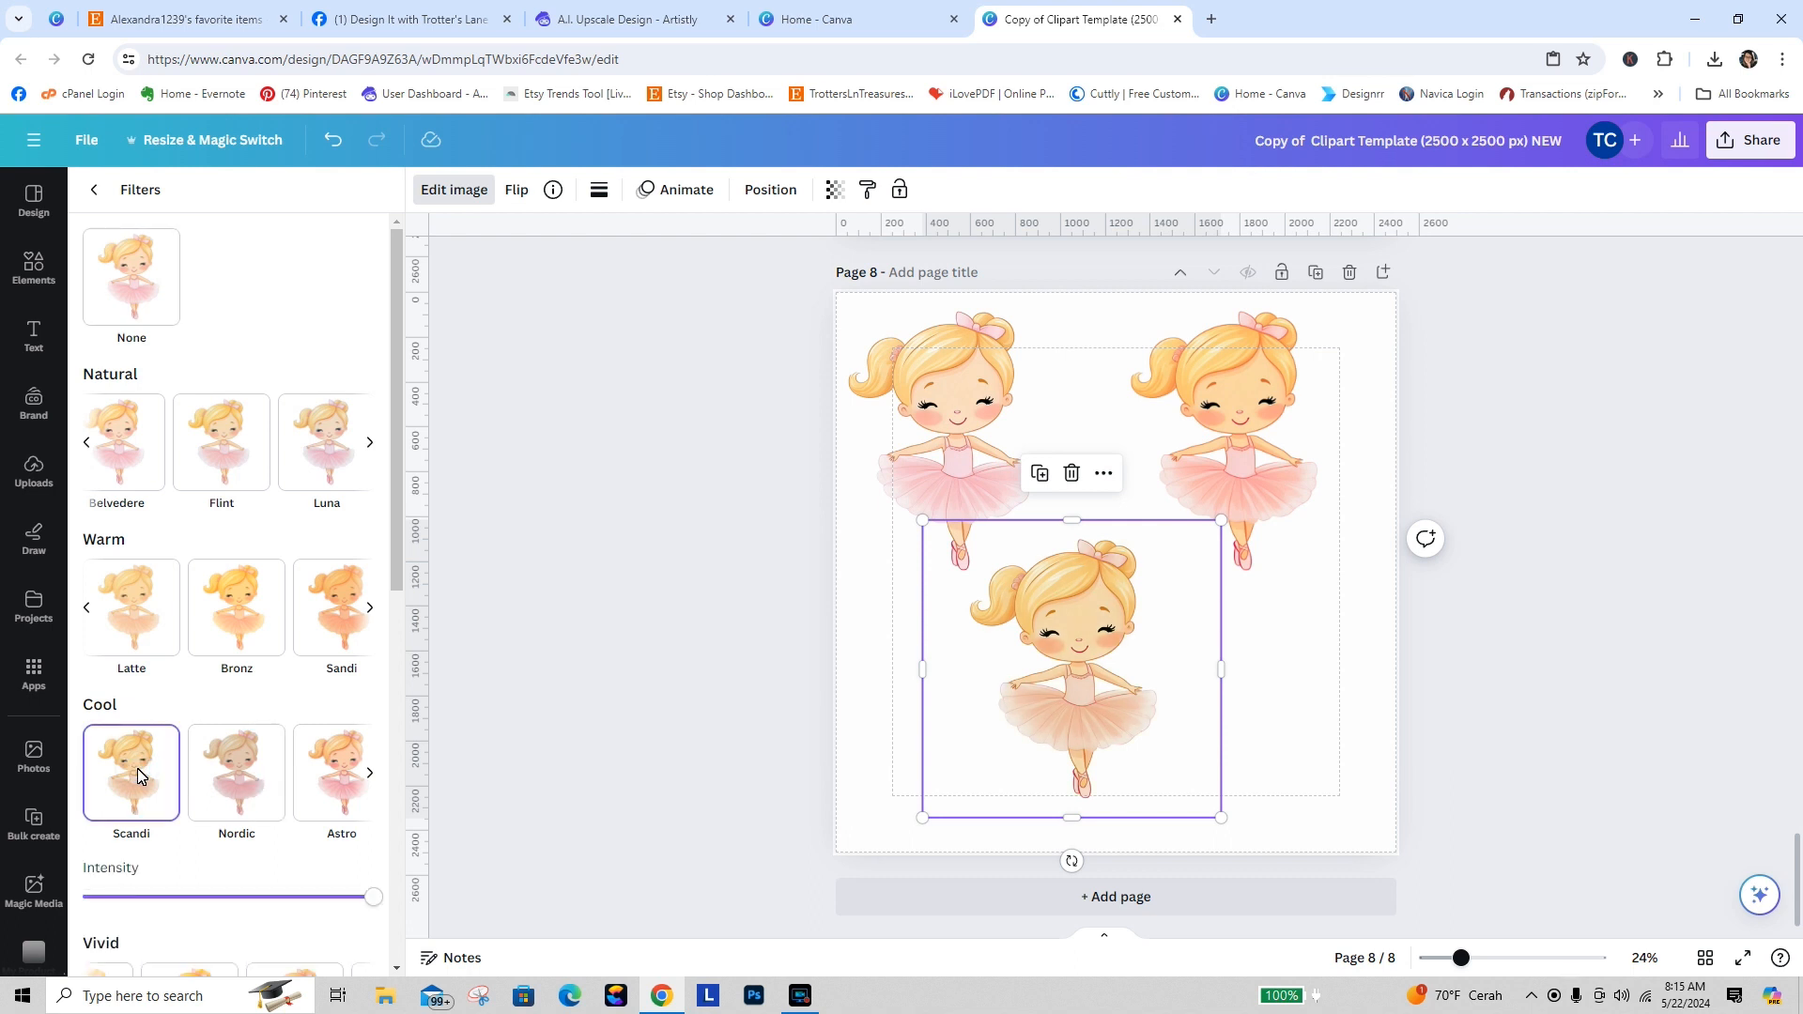
left_click(255, 784)
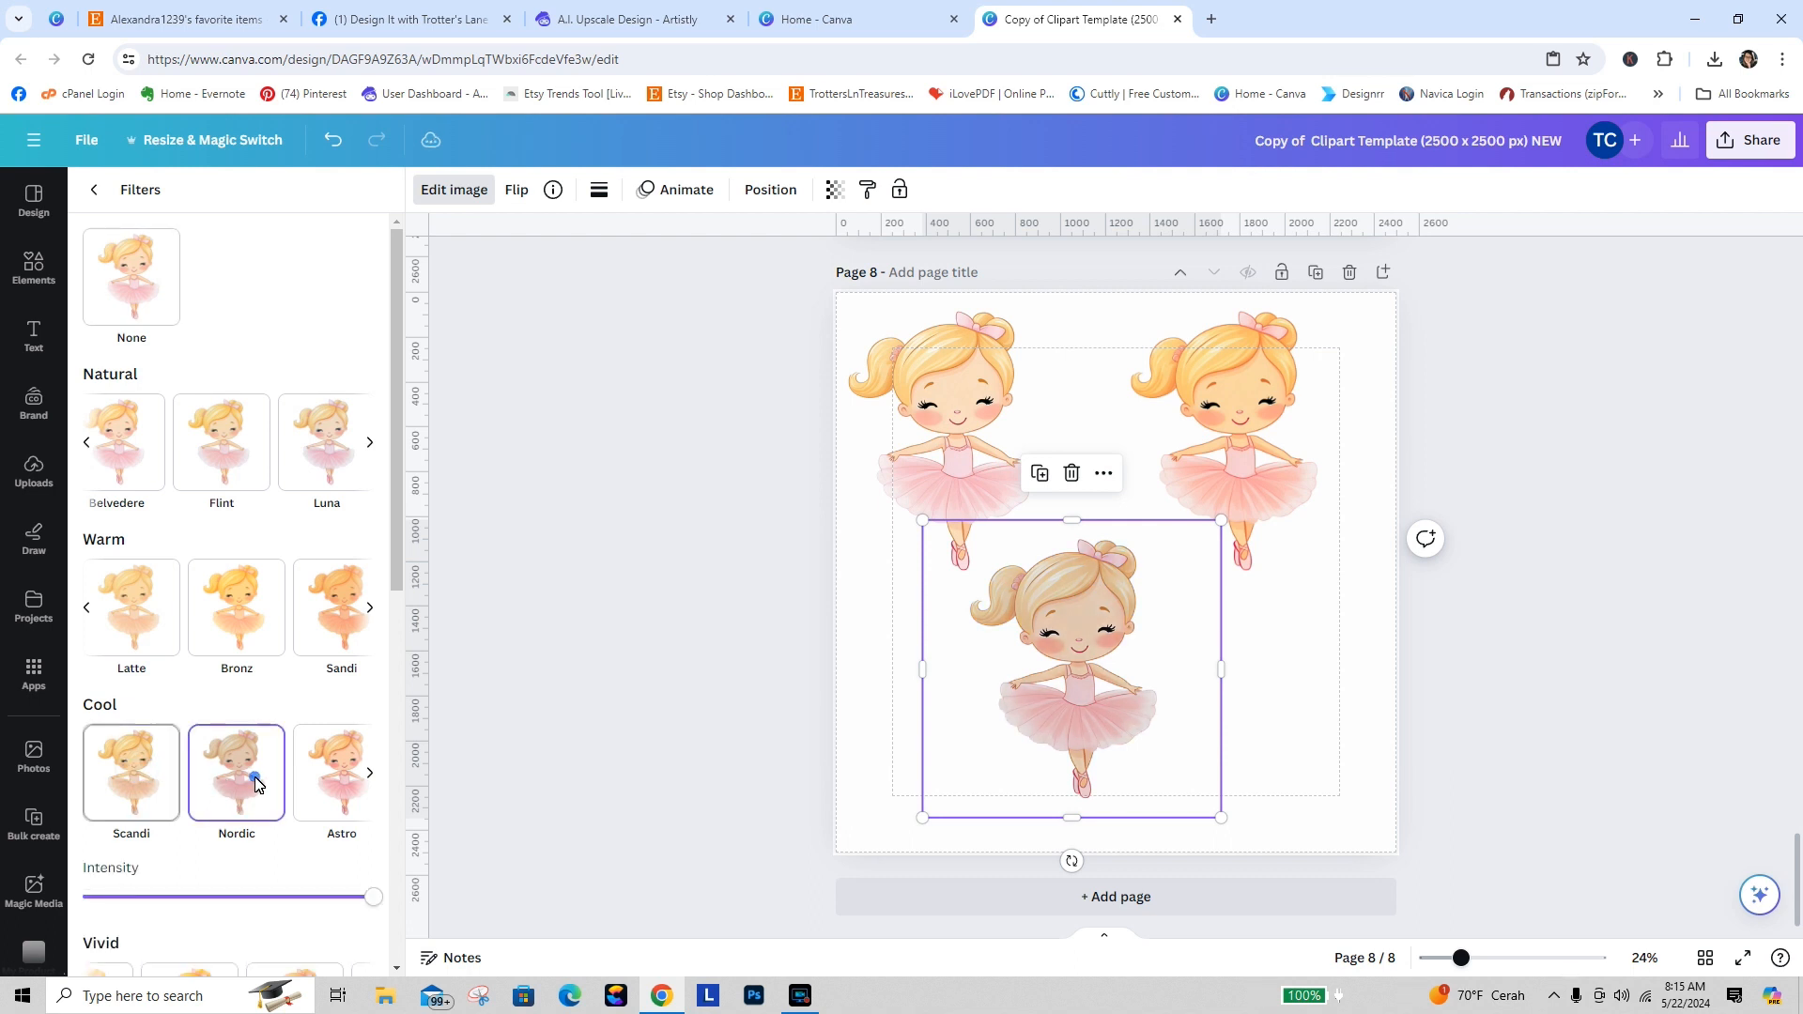
left_click(339, 775)
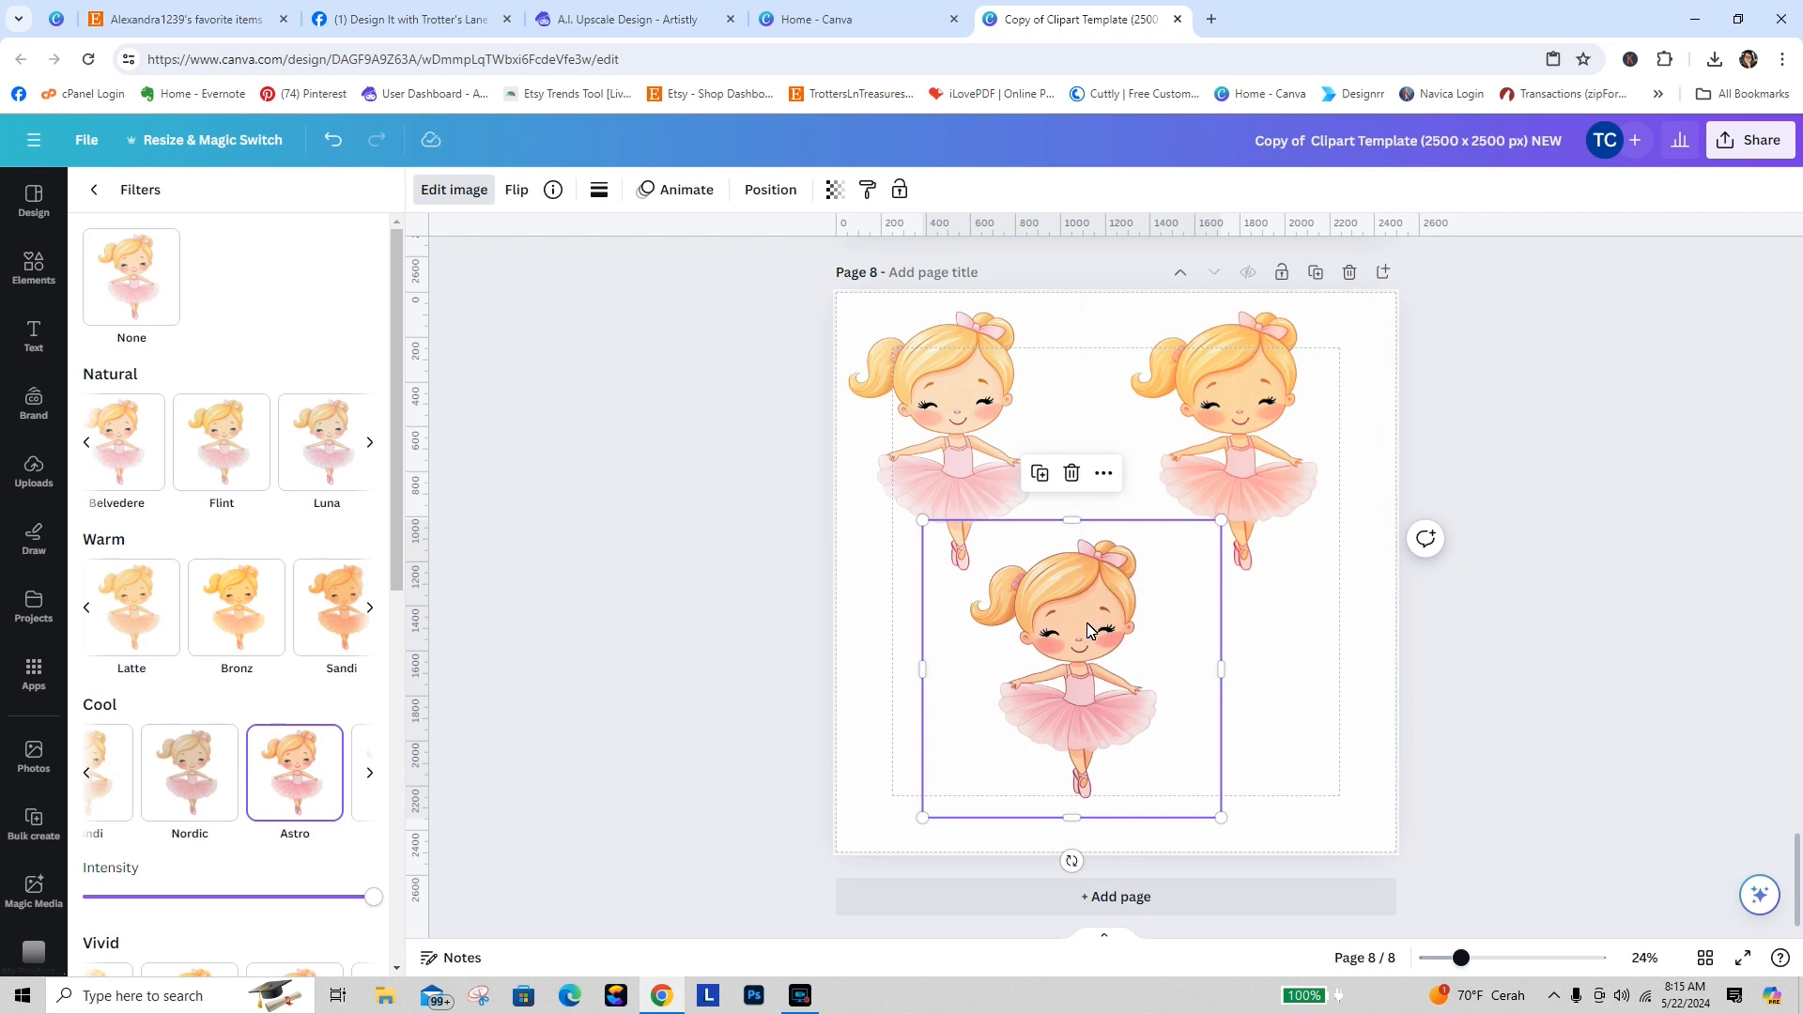
left_click(370, 774)
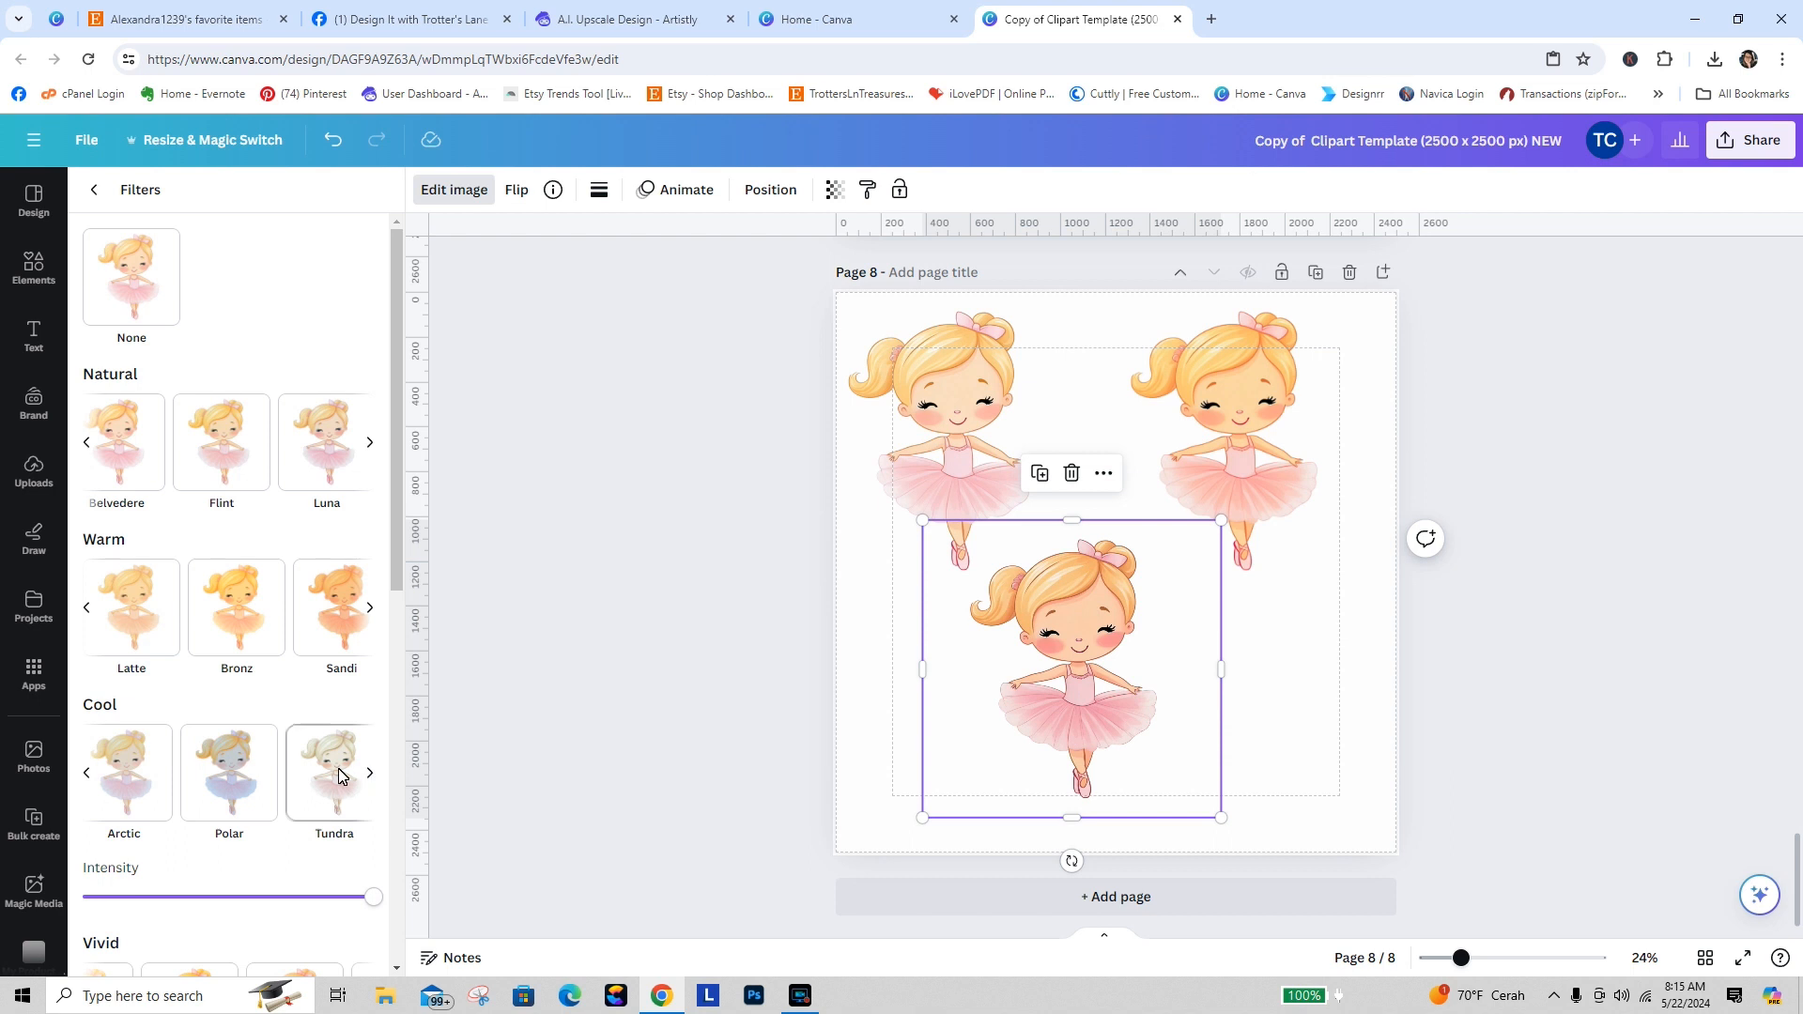
left_click(340, 774)
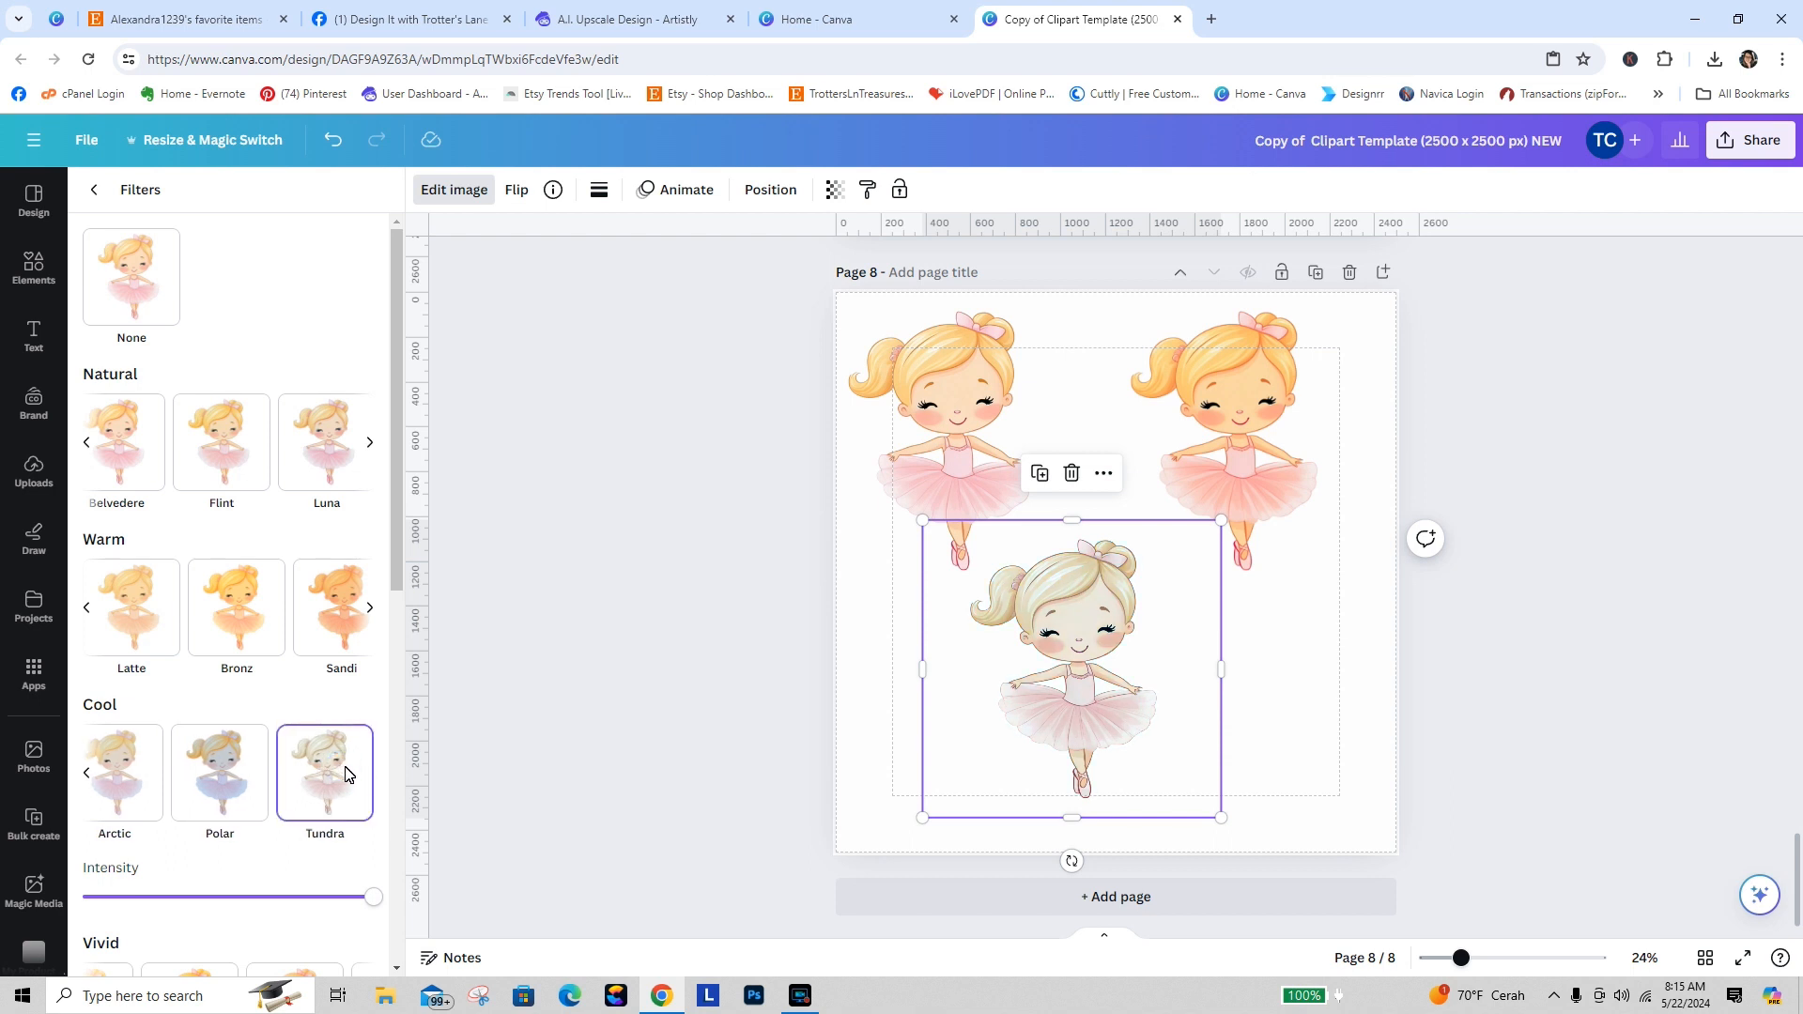
left_click_drag(376, 902, 243, 878)
left_click_drag(162, 895, 660, 956)
Step: Try the Soft filters Whimsi, Oceanic and Nimbus on the lower ballerina
left_click_drag(399, 535, 433, 751)
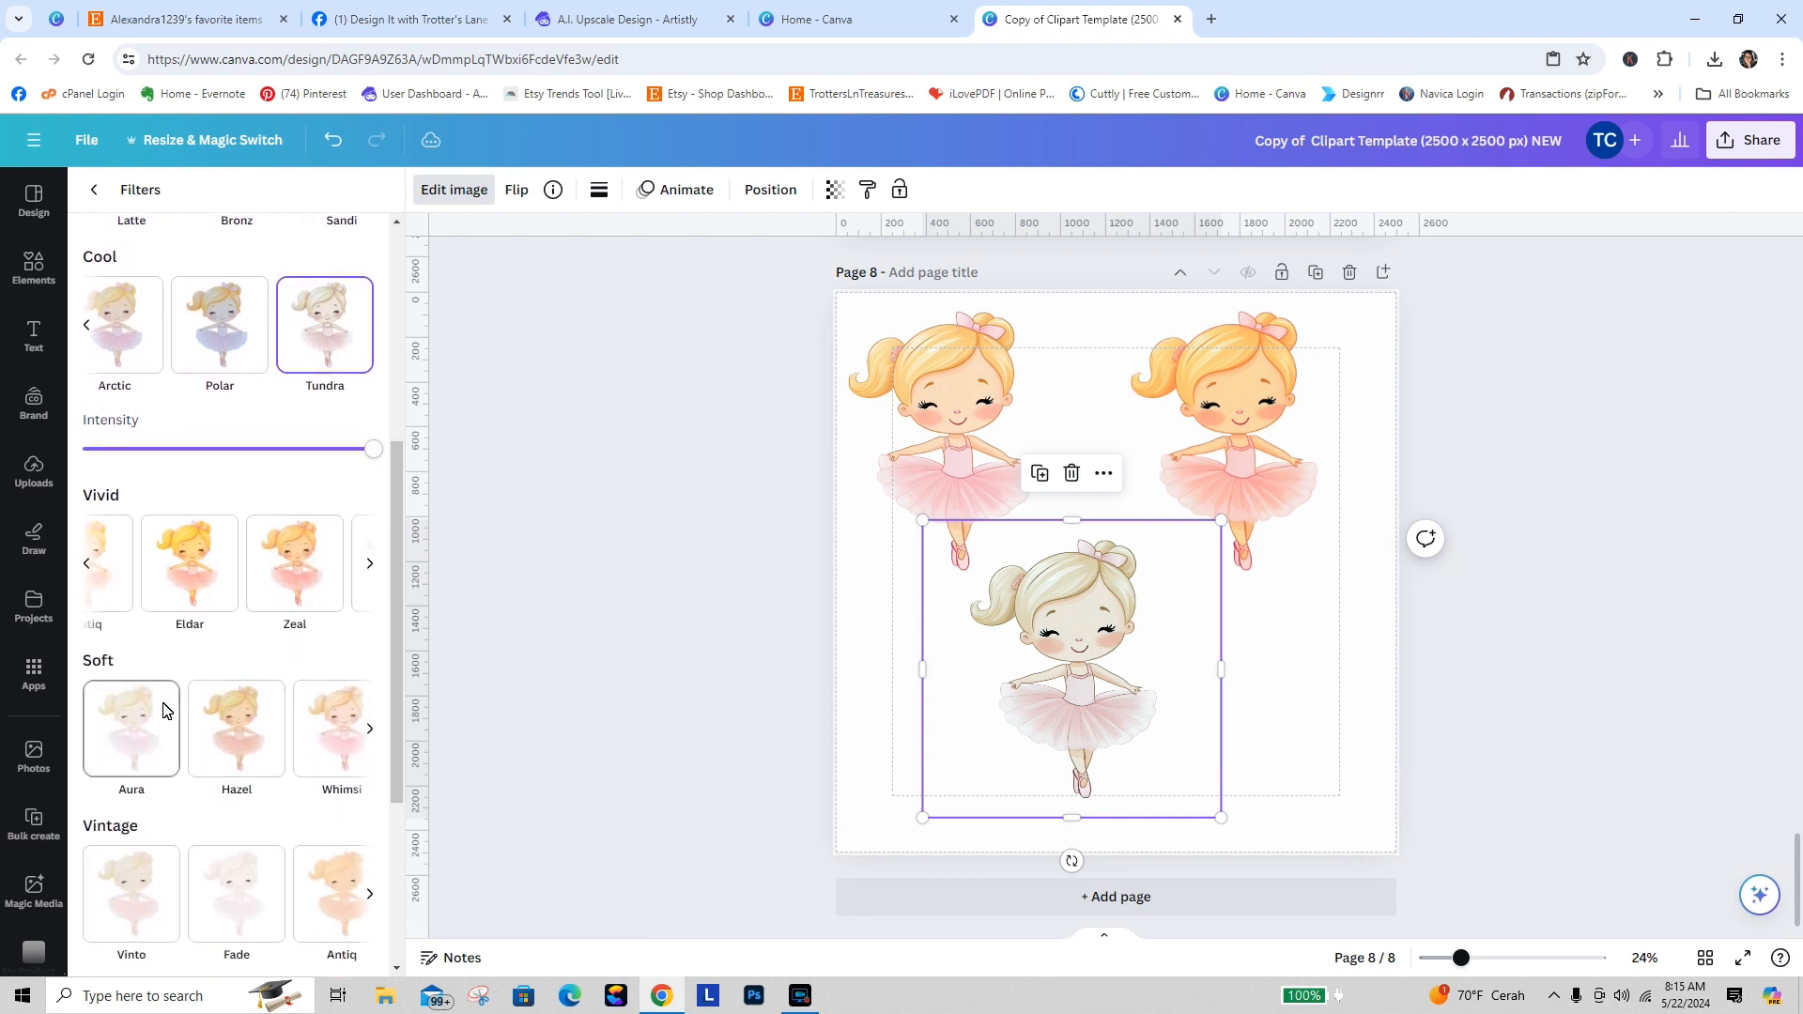
left_click(370, 730)
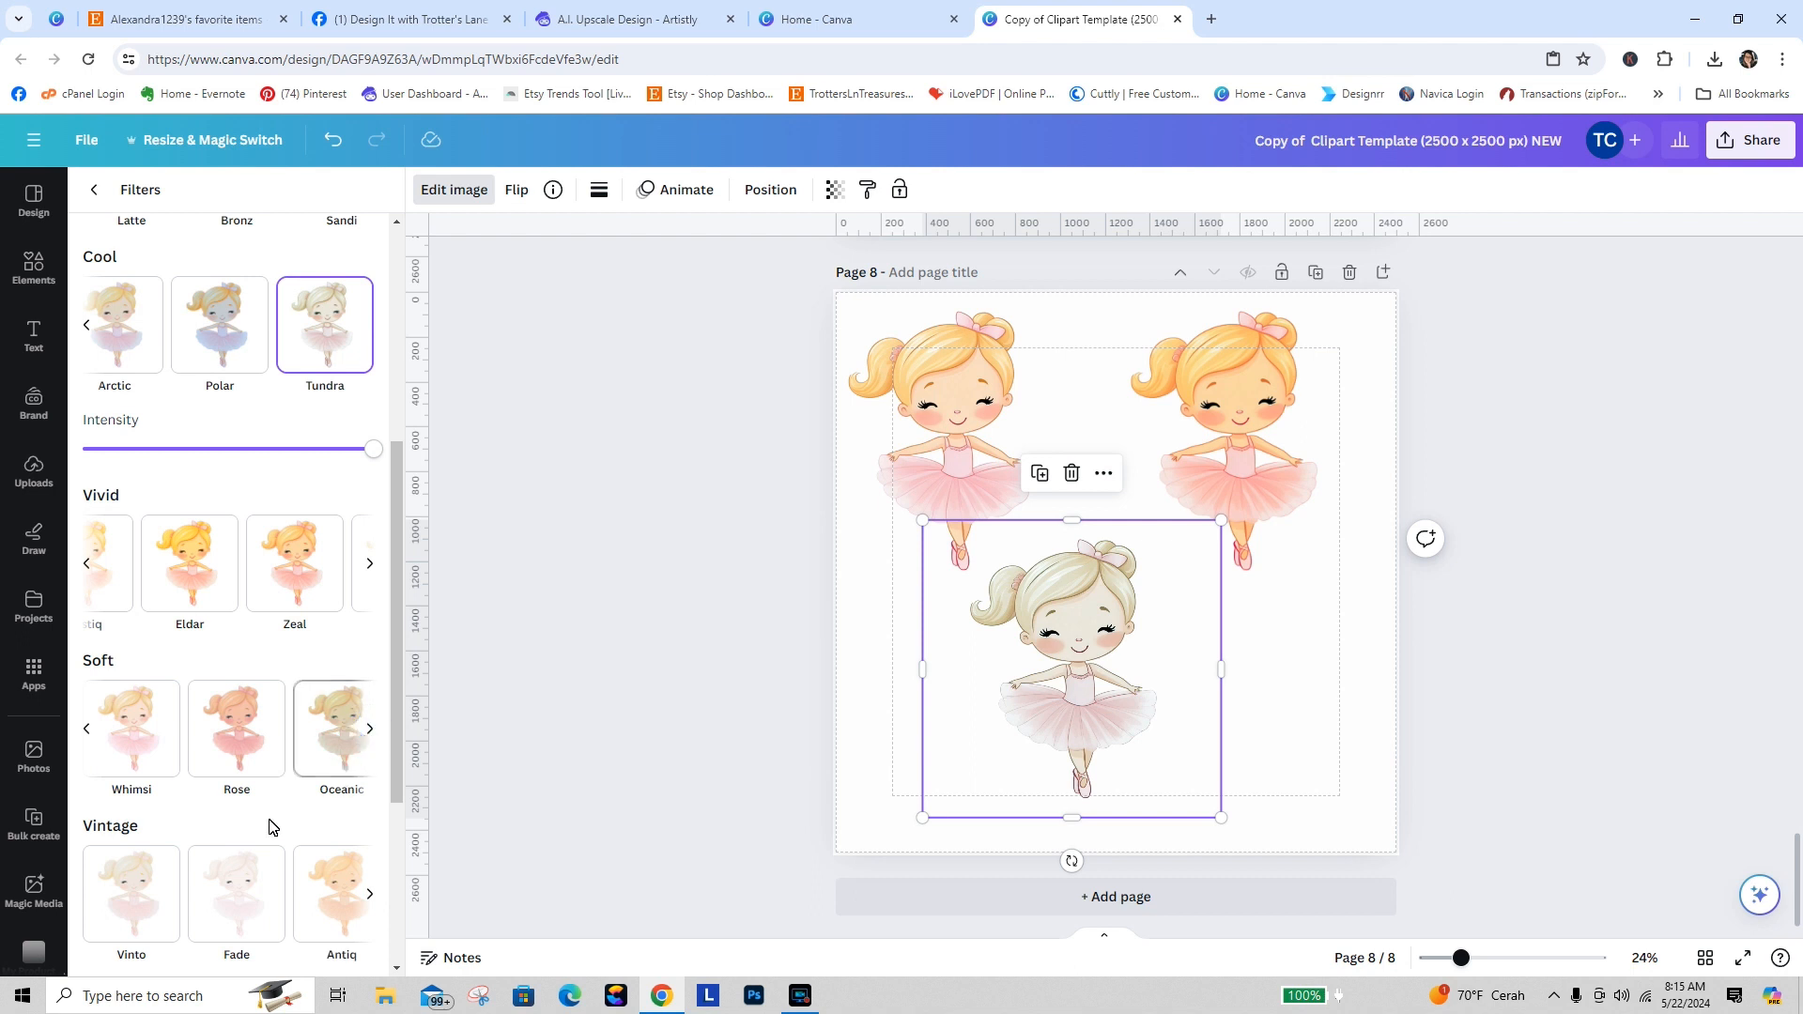
left_click(132, 749)
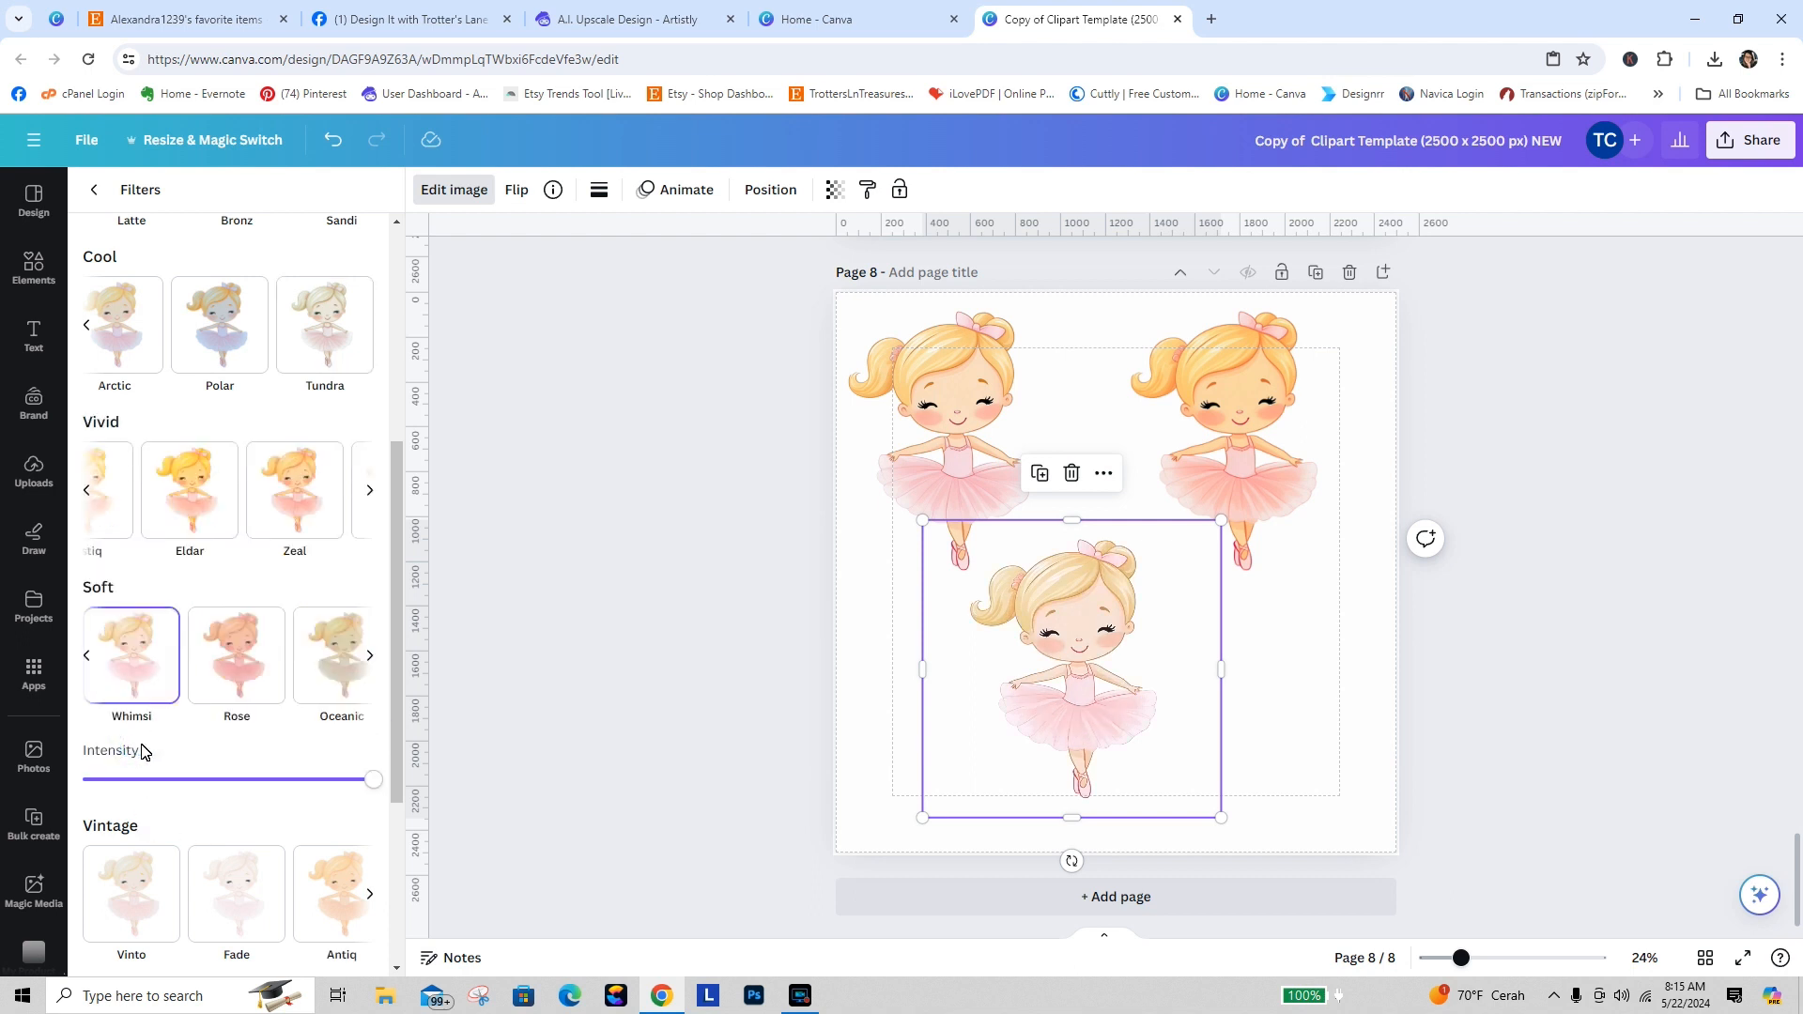
left_click_drag(373, 780, 445, 781)
left_click(349, 673)
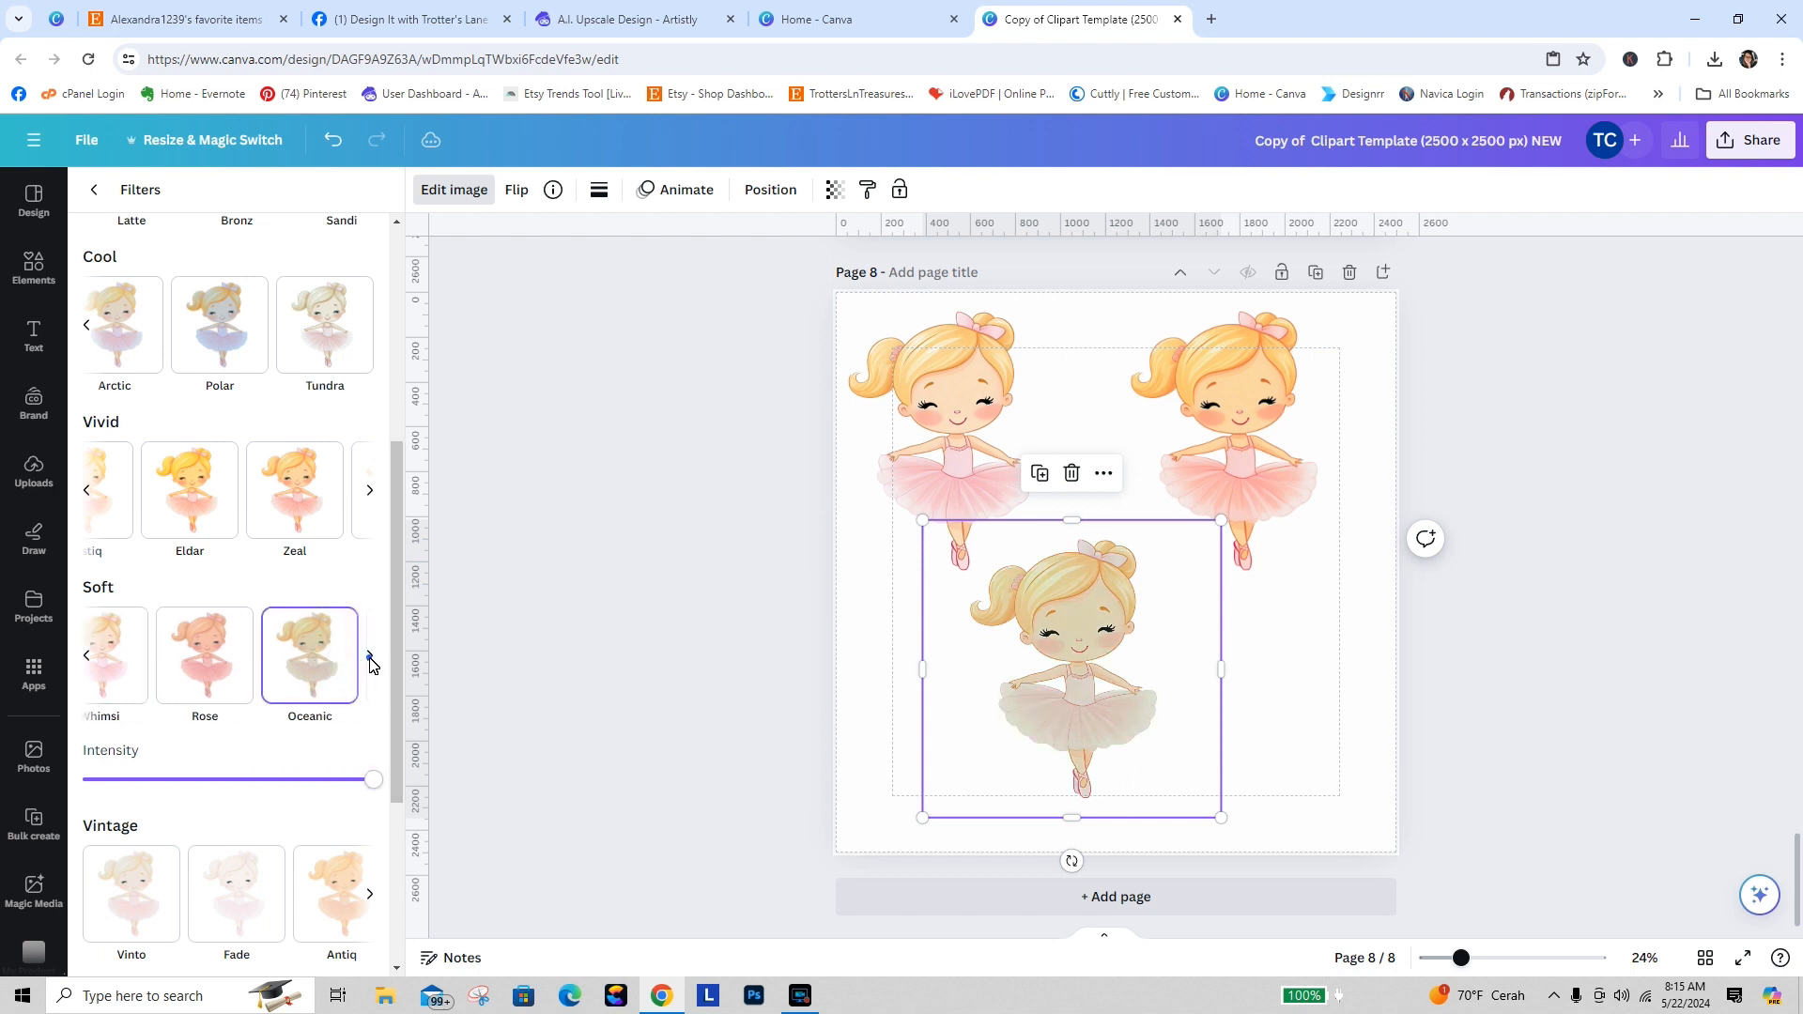
left_click(371, 662)
left_click(340, 670)
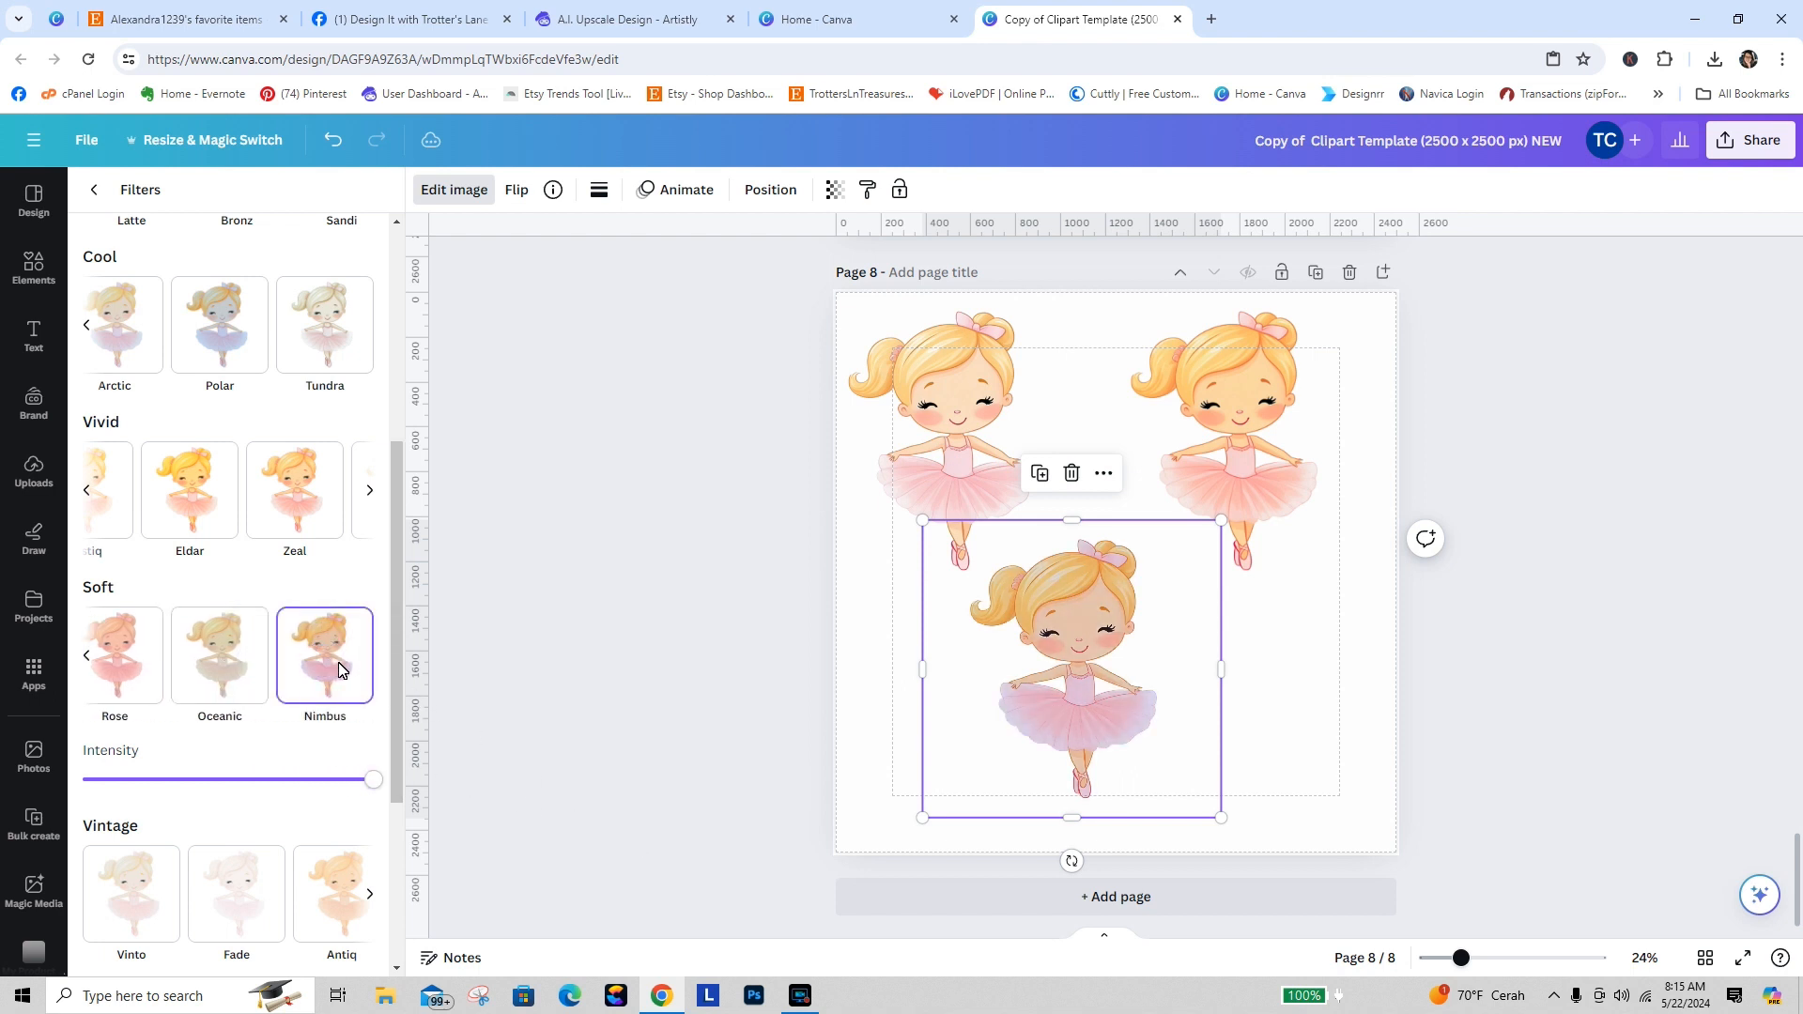
Step: Try the Vintage filters Nostalg, Dream, Antiq and Vinto on the lower ballerina
left_click_drag(396, 706, 414, 893)
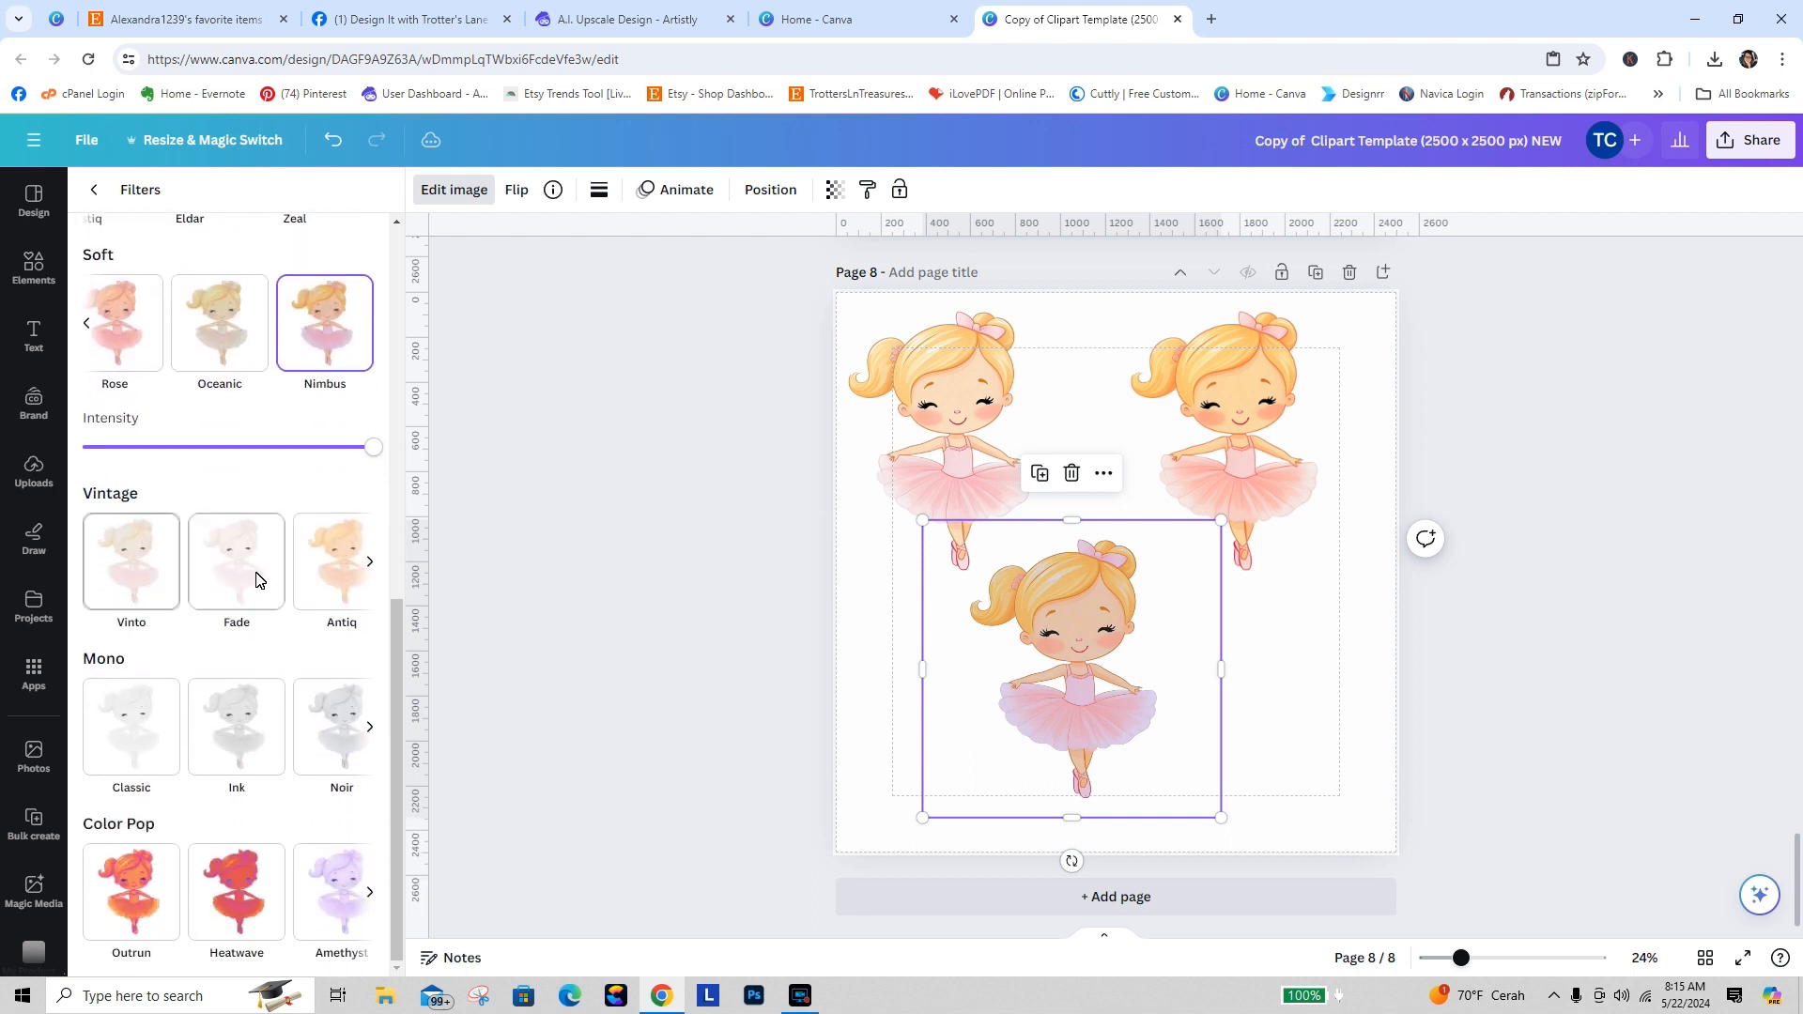
left_click(368, 564)
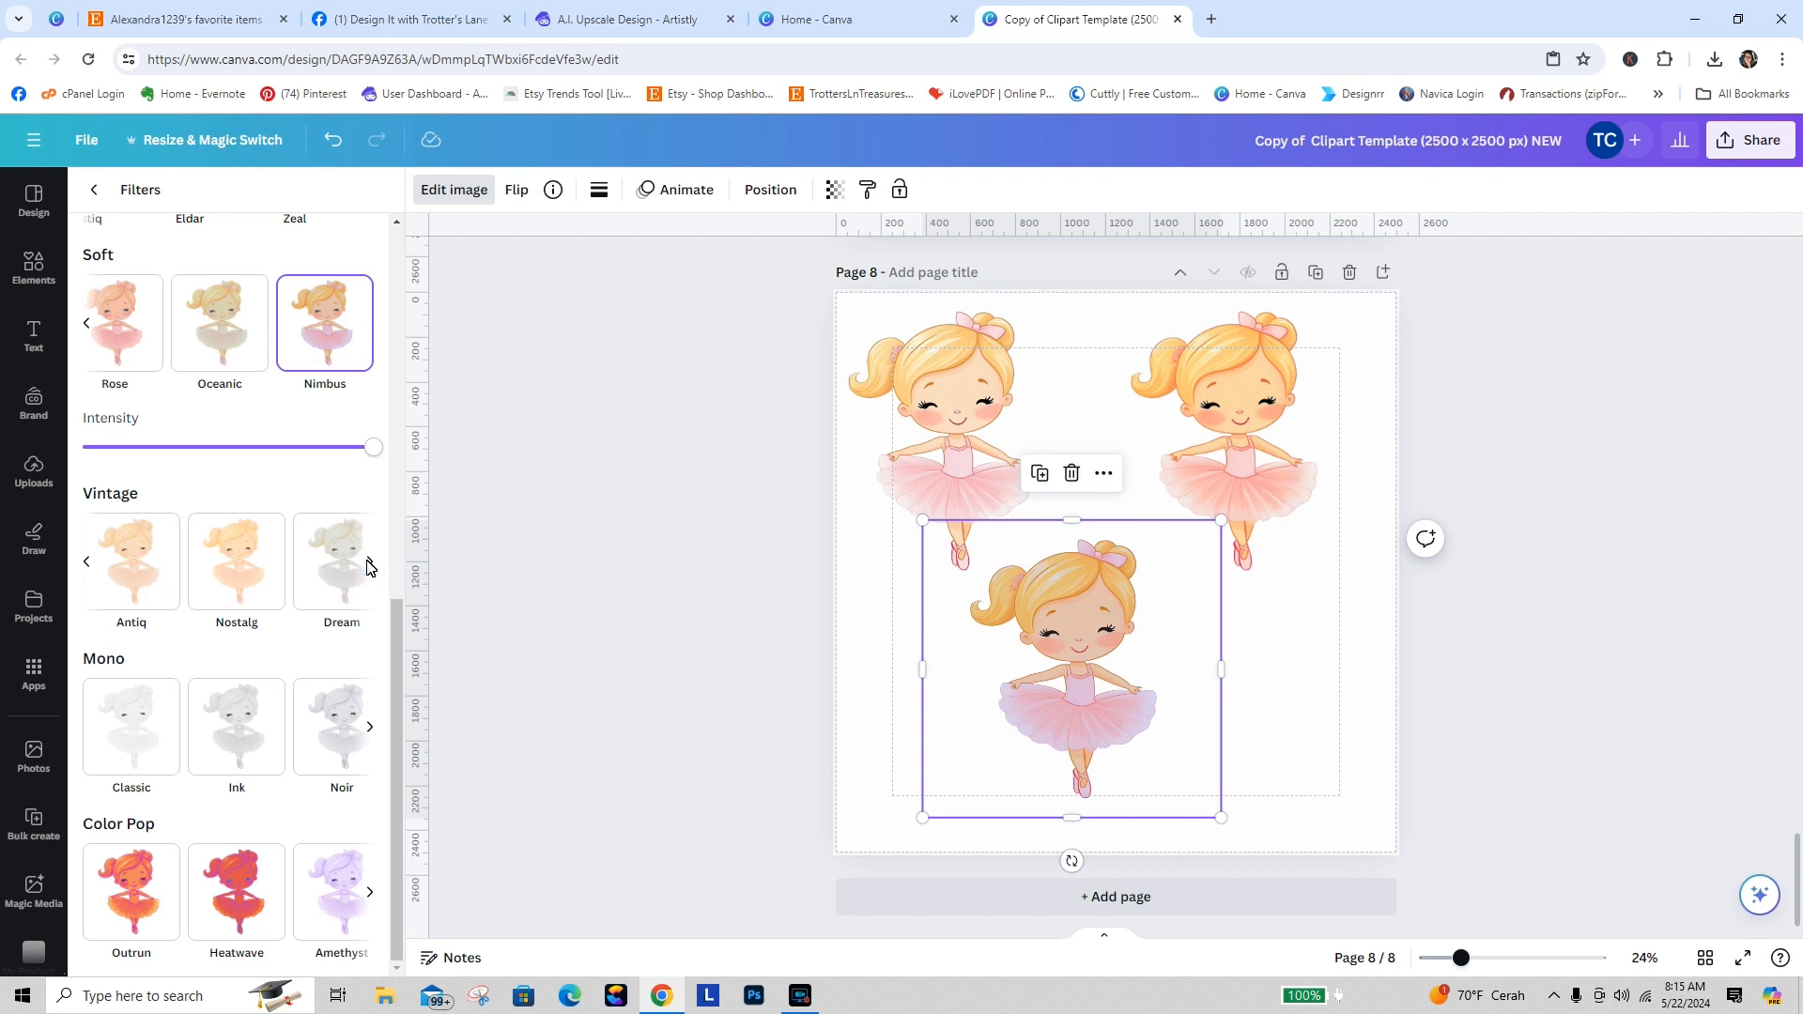
left_click(250, 576)
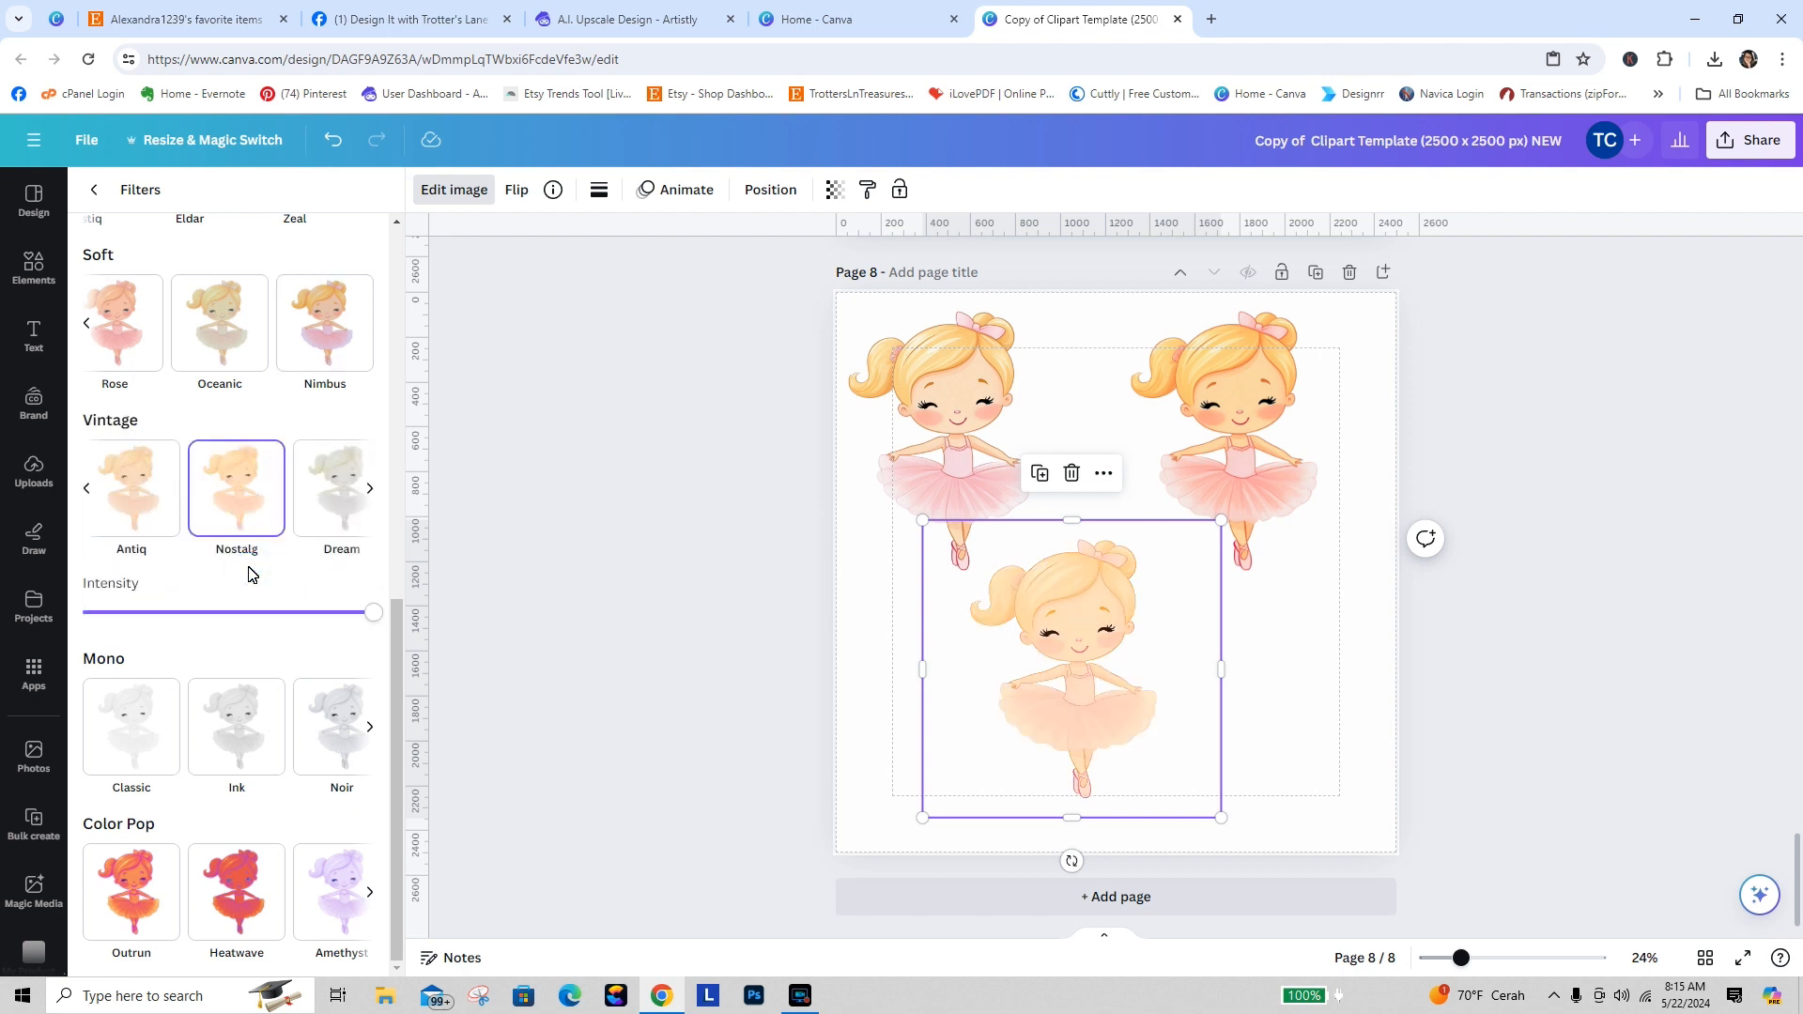
left_click(344, 503)
left_click(200, 512)
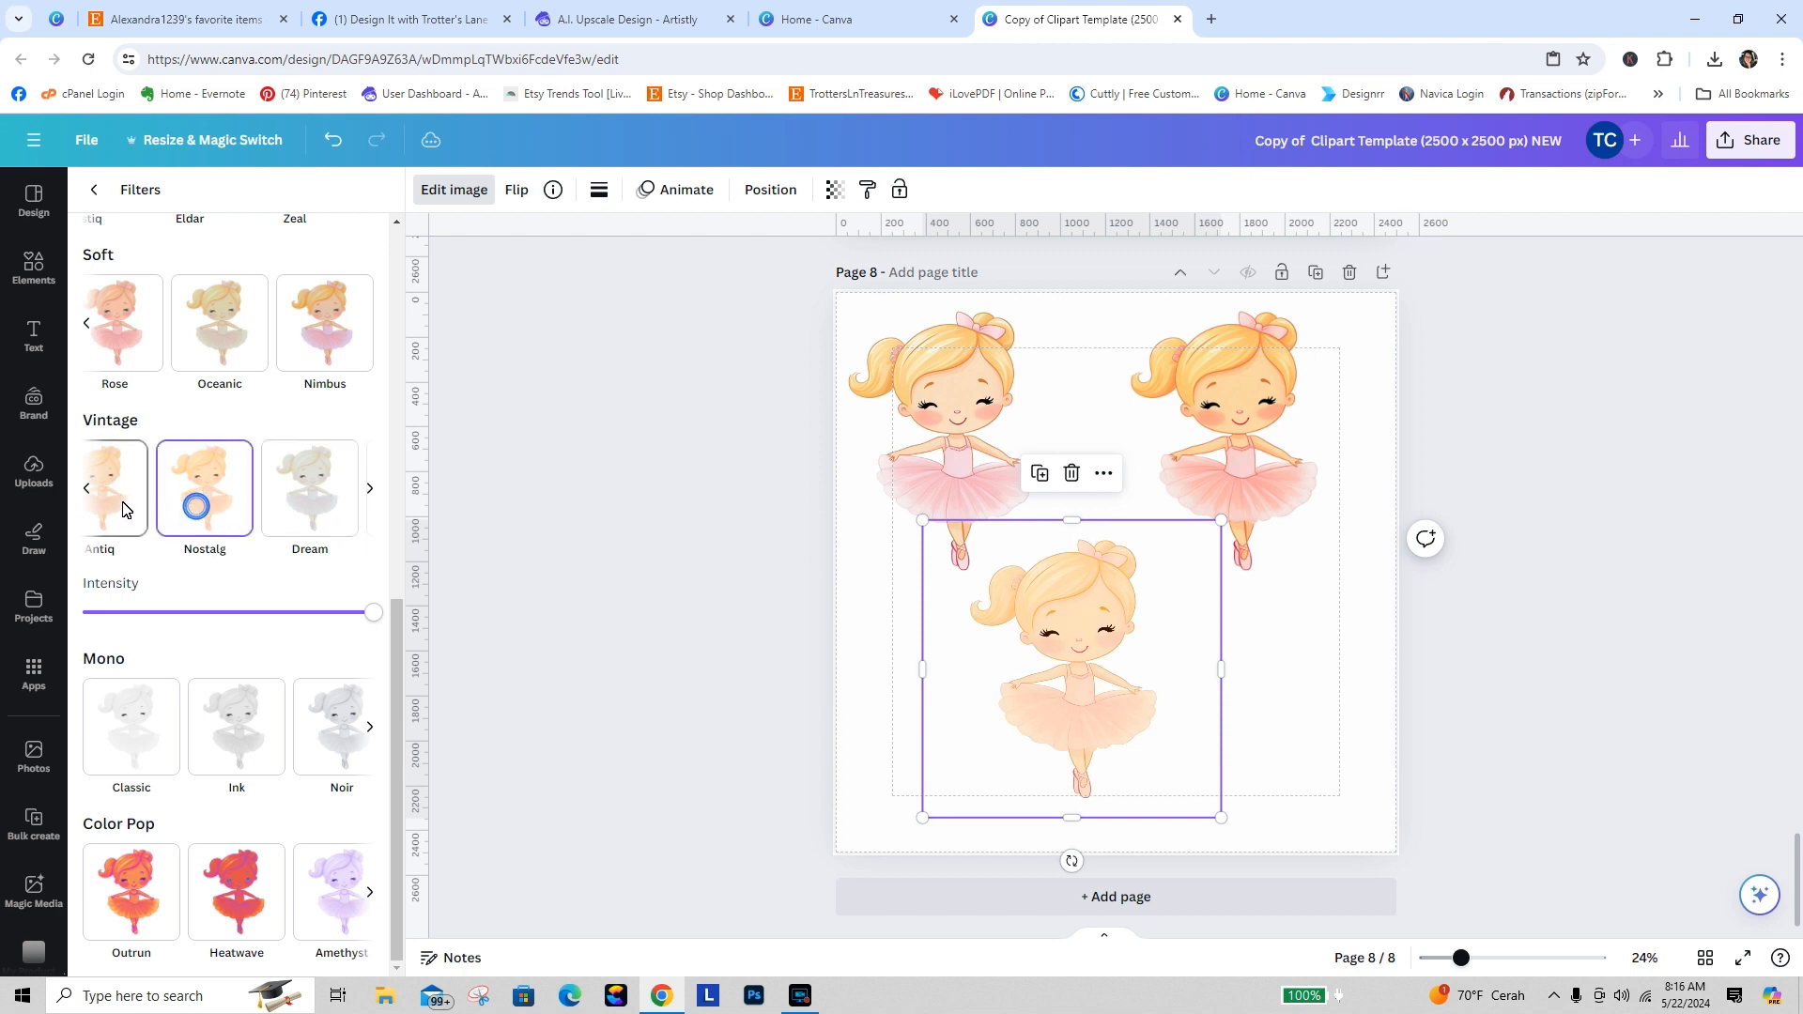
left_click(120, 507)
left_click(88, 489)
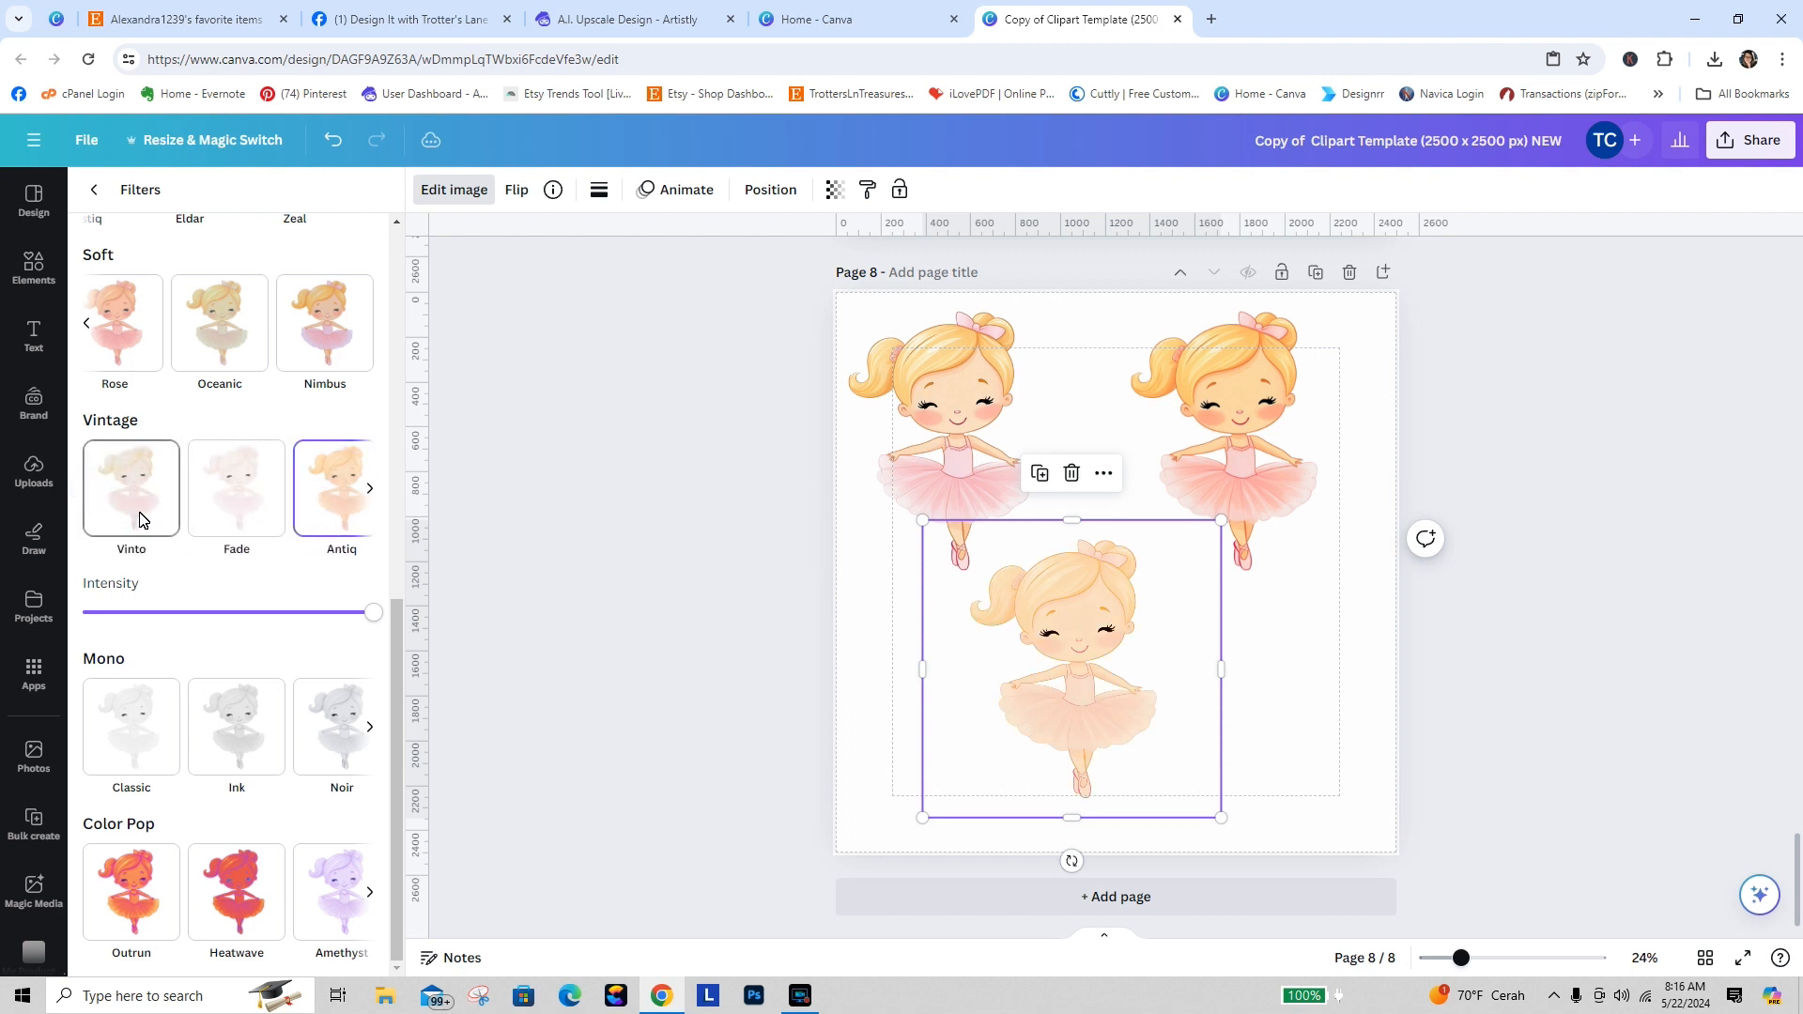
left_click(131, 498)
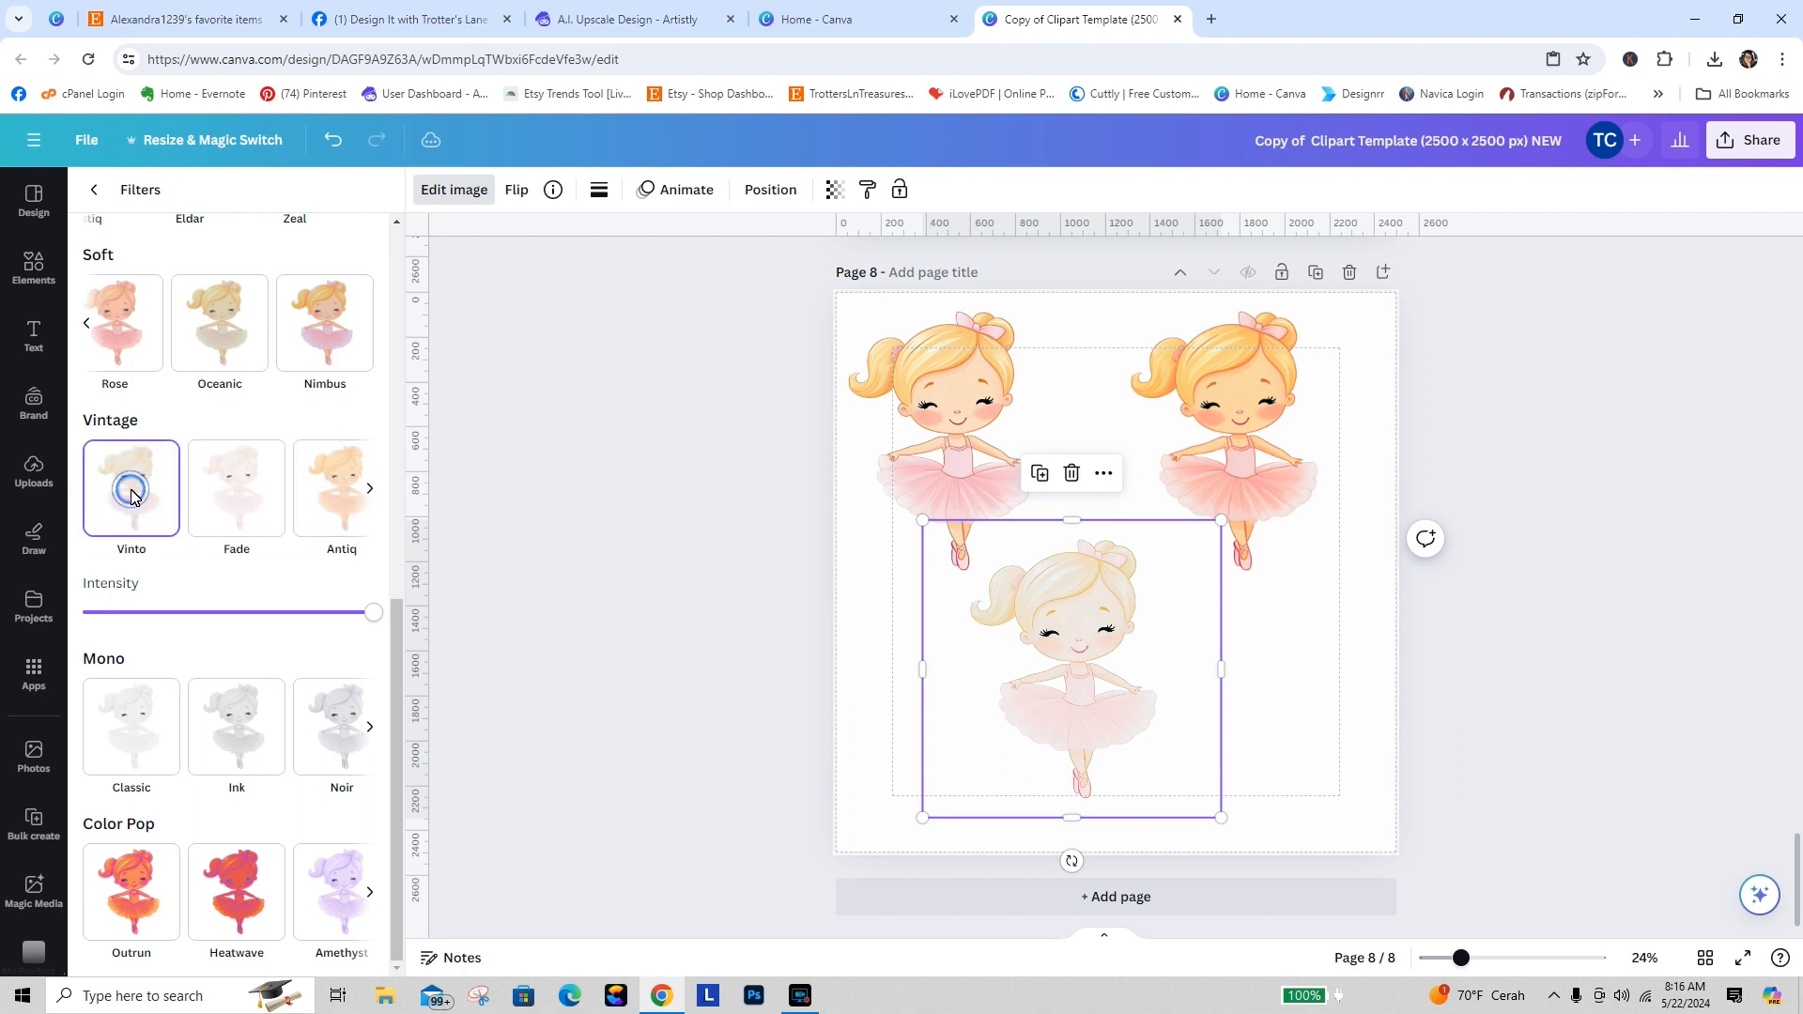
Step: Apply the Vintage filter Fade at about half intensity to the lower ballerina and replace it with the Color Pop filter Hibiscus
left_click(230, 510)
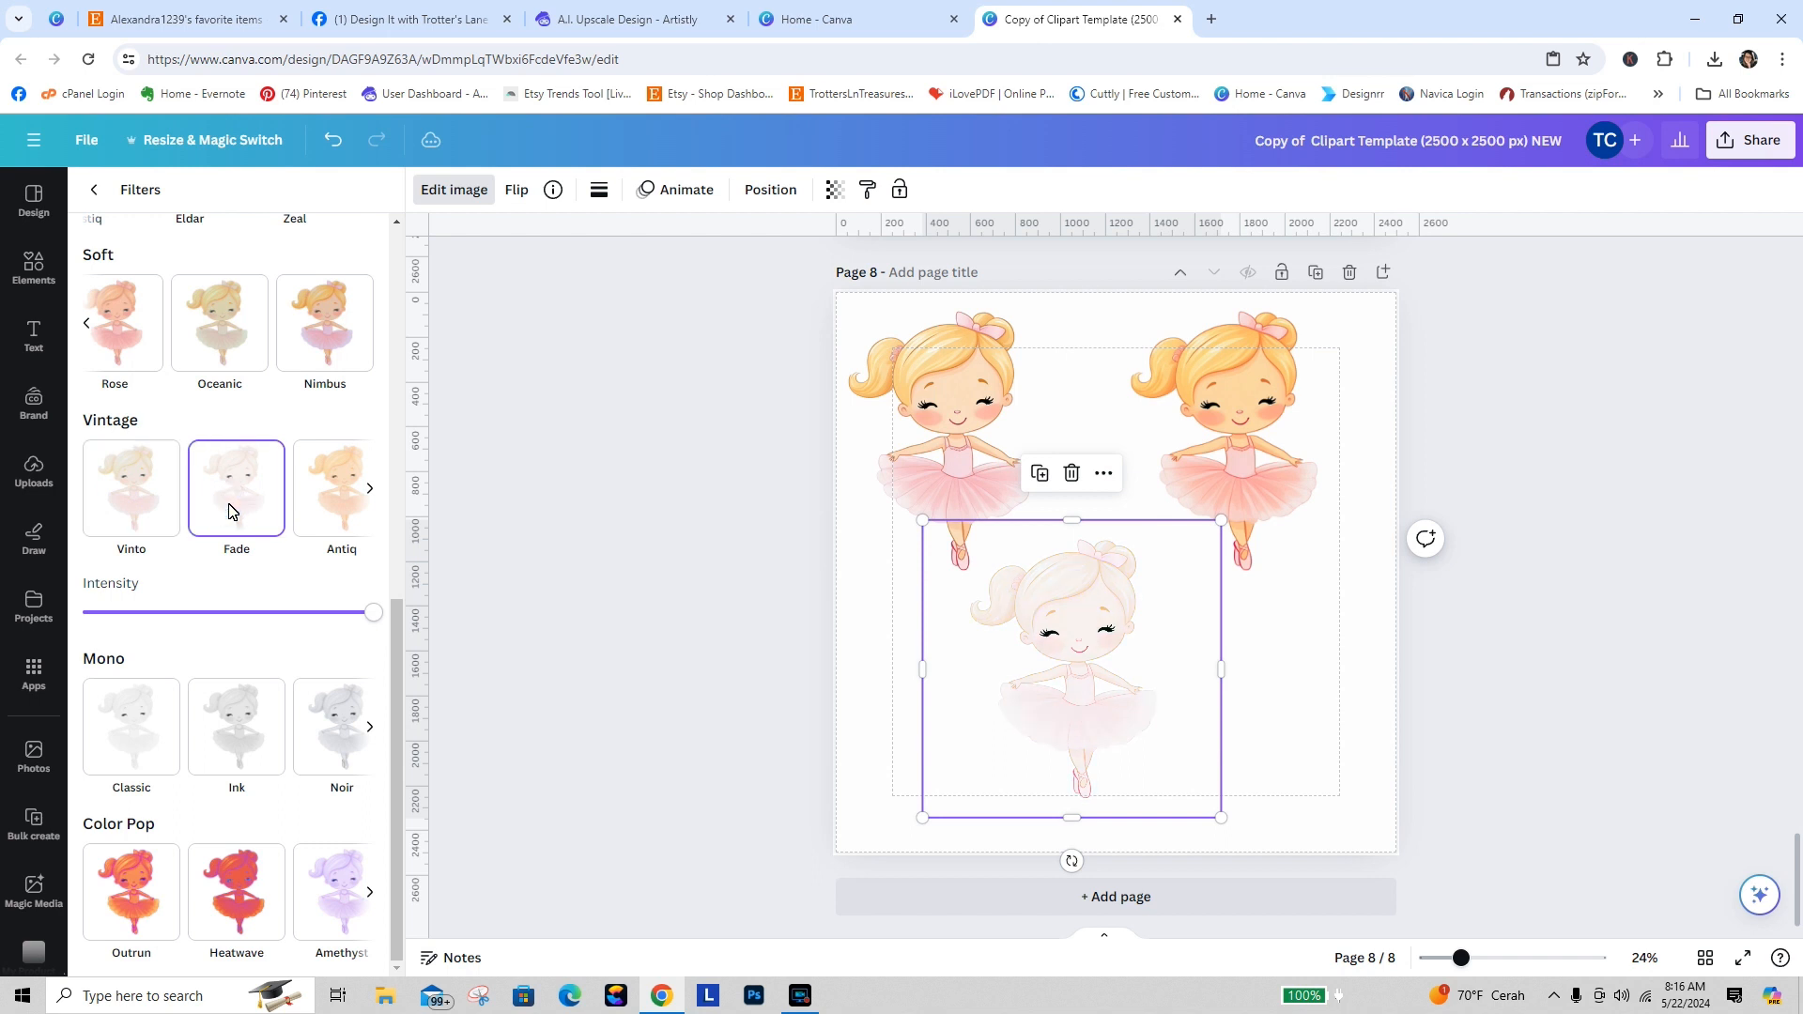
left_click_drag(374, 612, 237, 613)
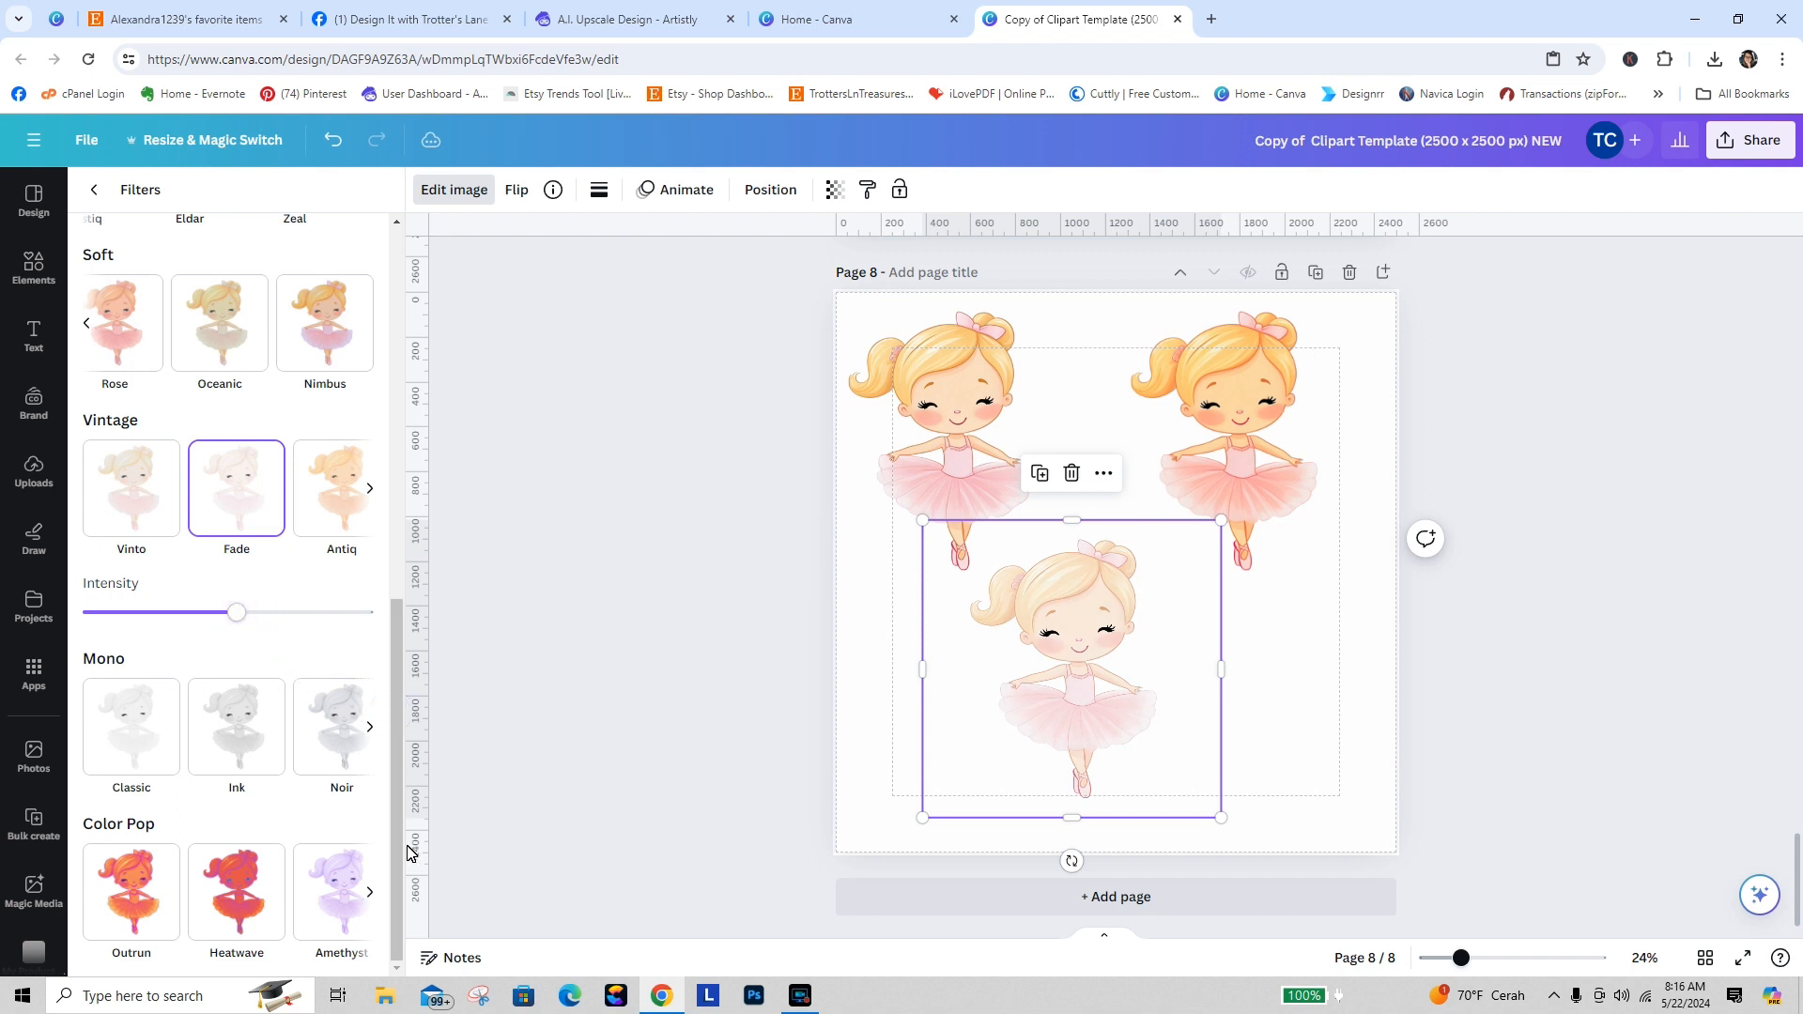
left_click(371, 894)
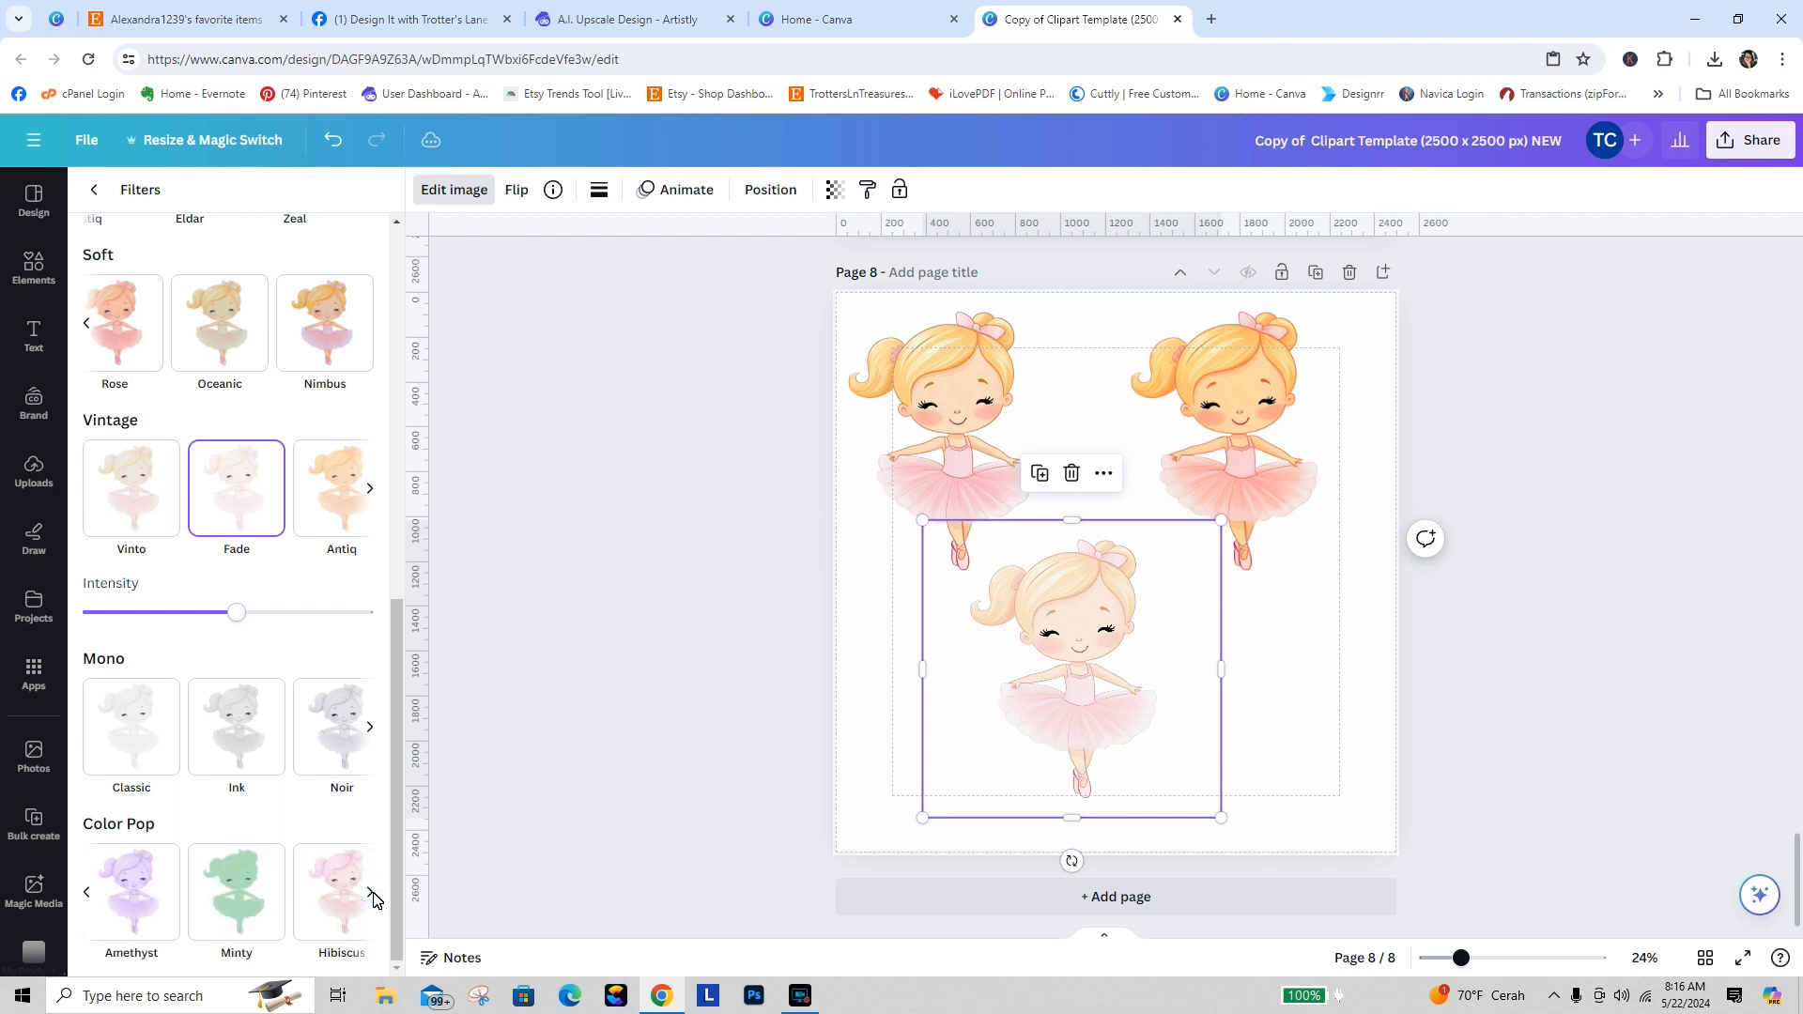
left_click(342, 903)
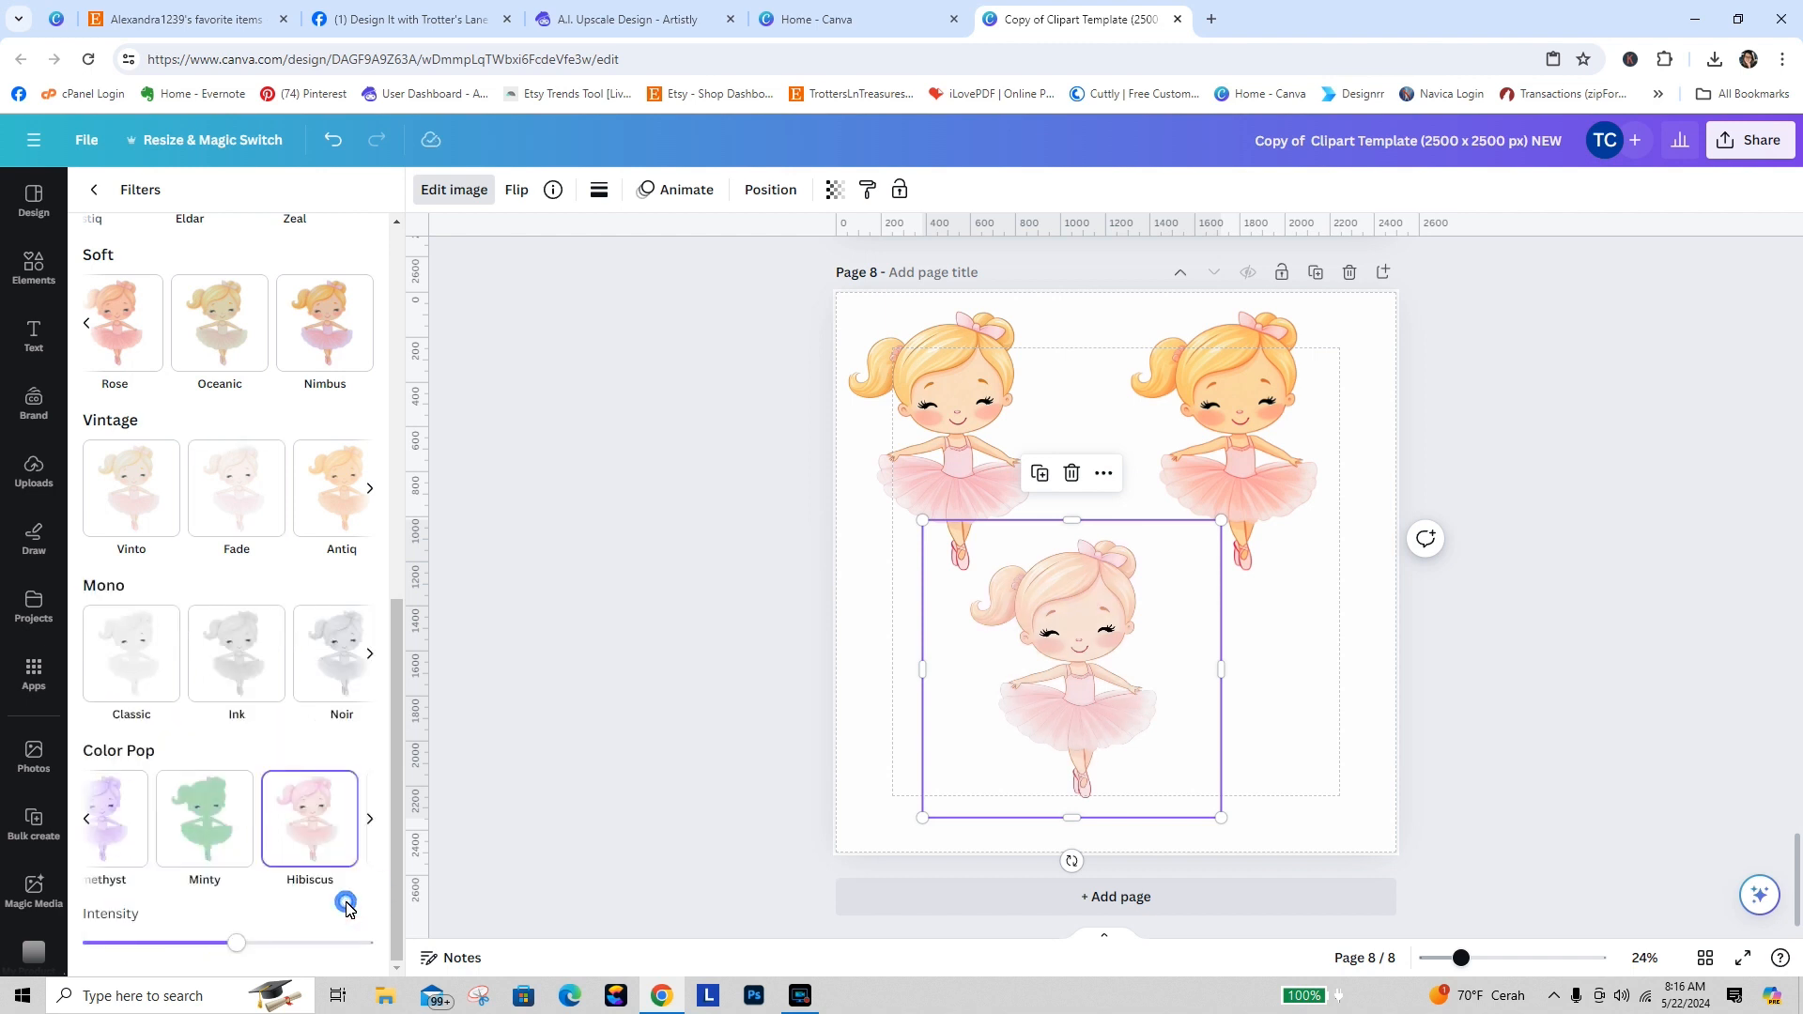
Step: Try the Color Pop filters X-Pro - and X-Pro + on the lower ballerina, reducing X-Pro +'s intensity to zero
left_click(372, 823)
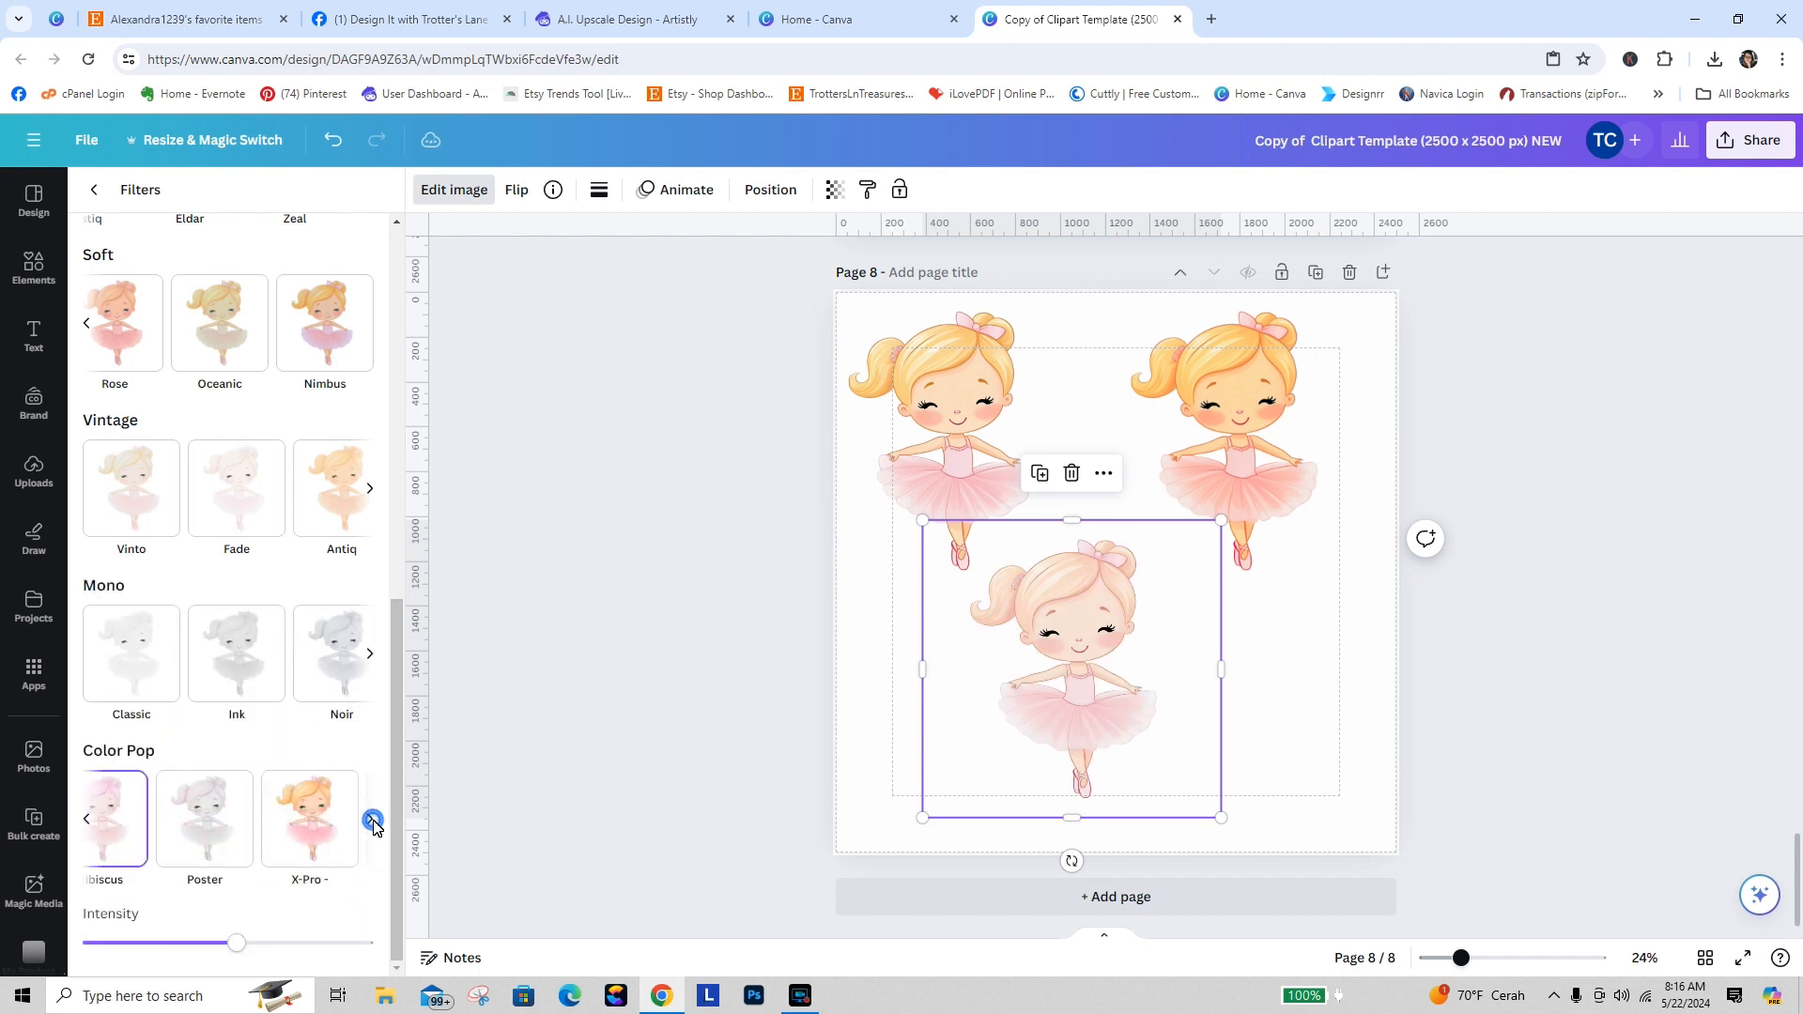
left_click(239, 816)
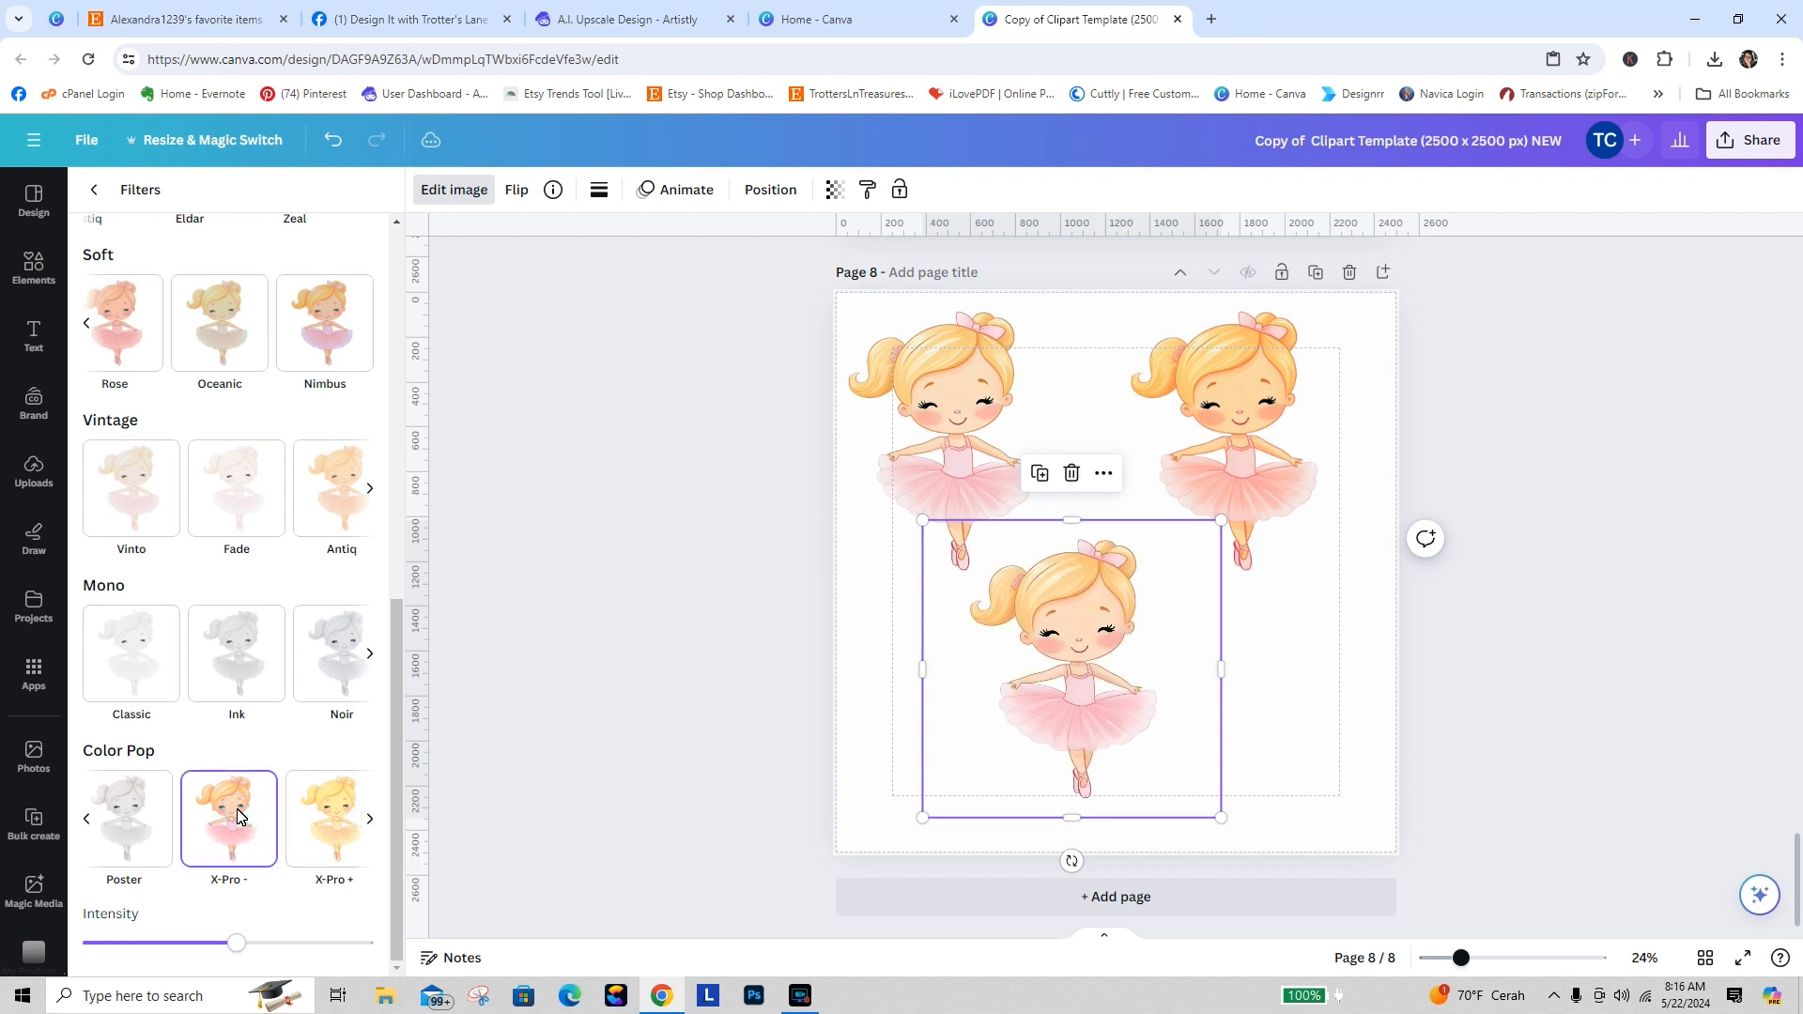
left_click(331, 824)
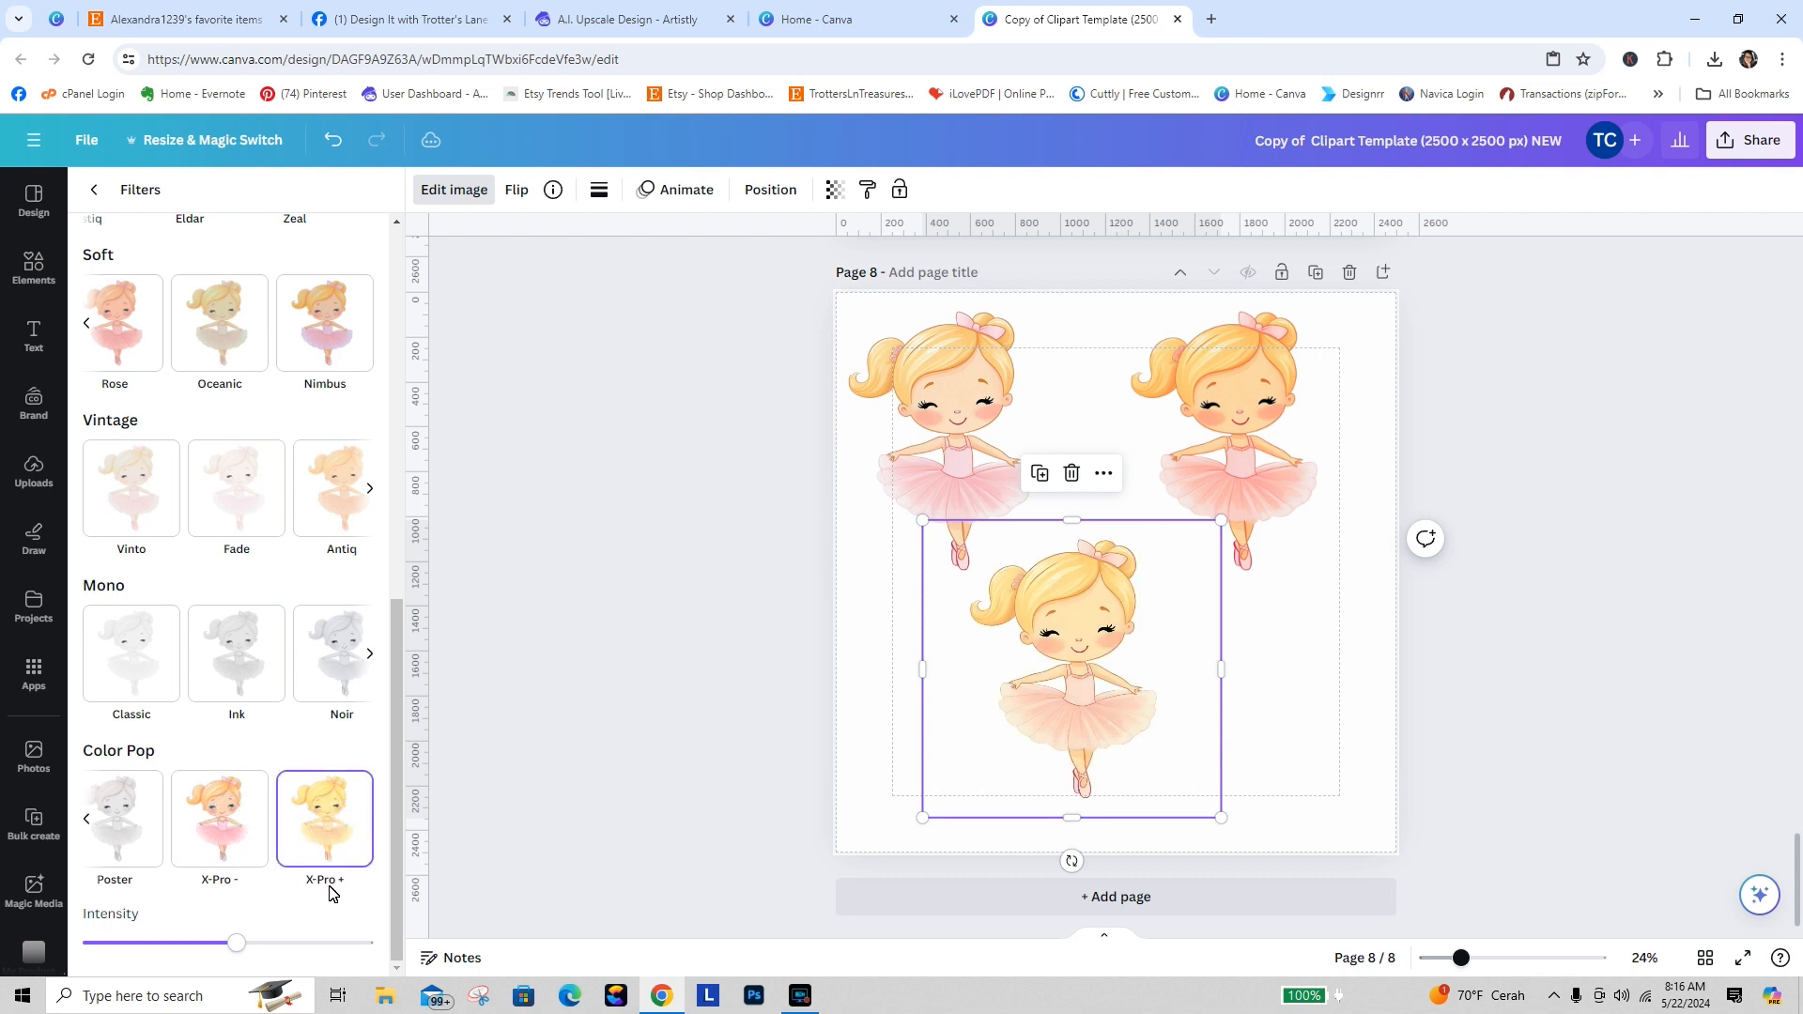
left_click_drag(236, 945, 442, 955)
left_click_drag(597, 994, 40, 935)
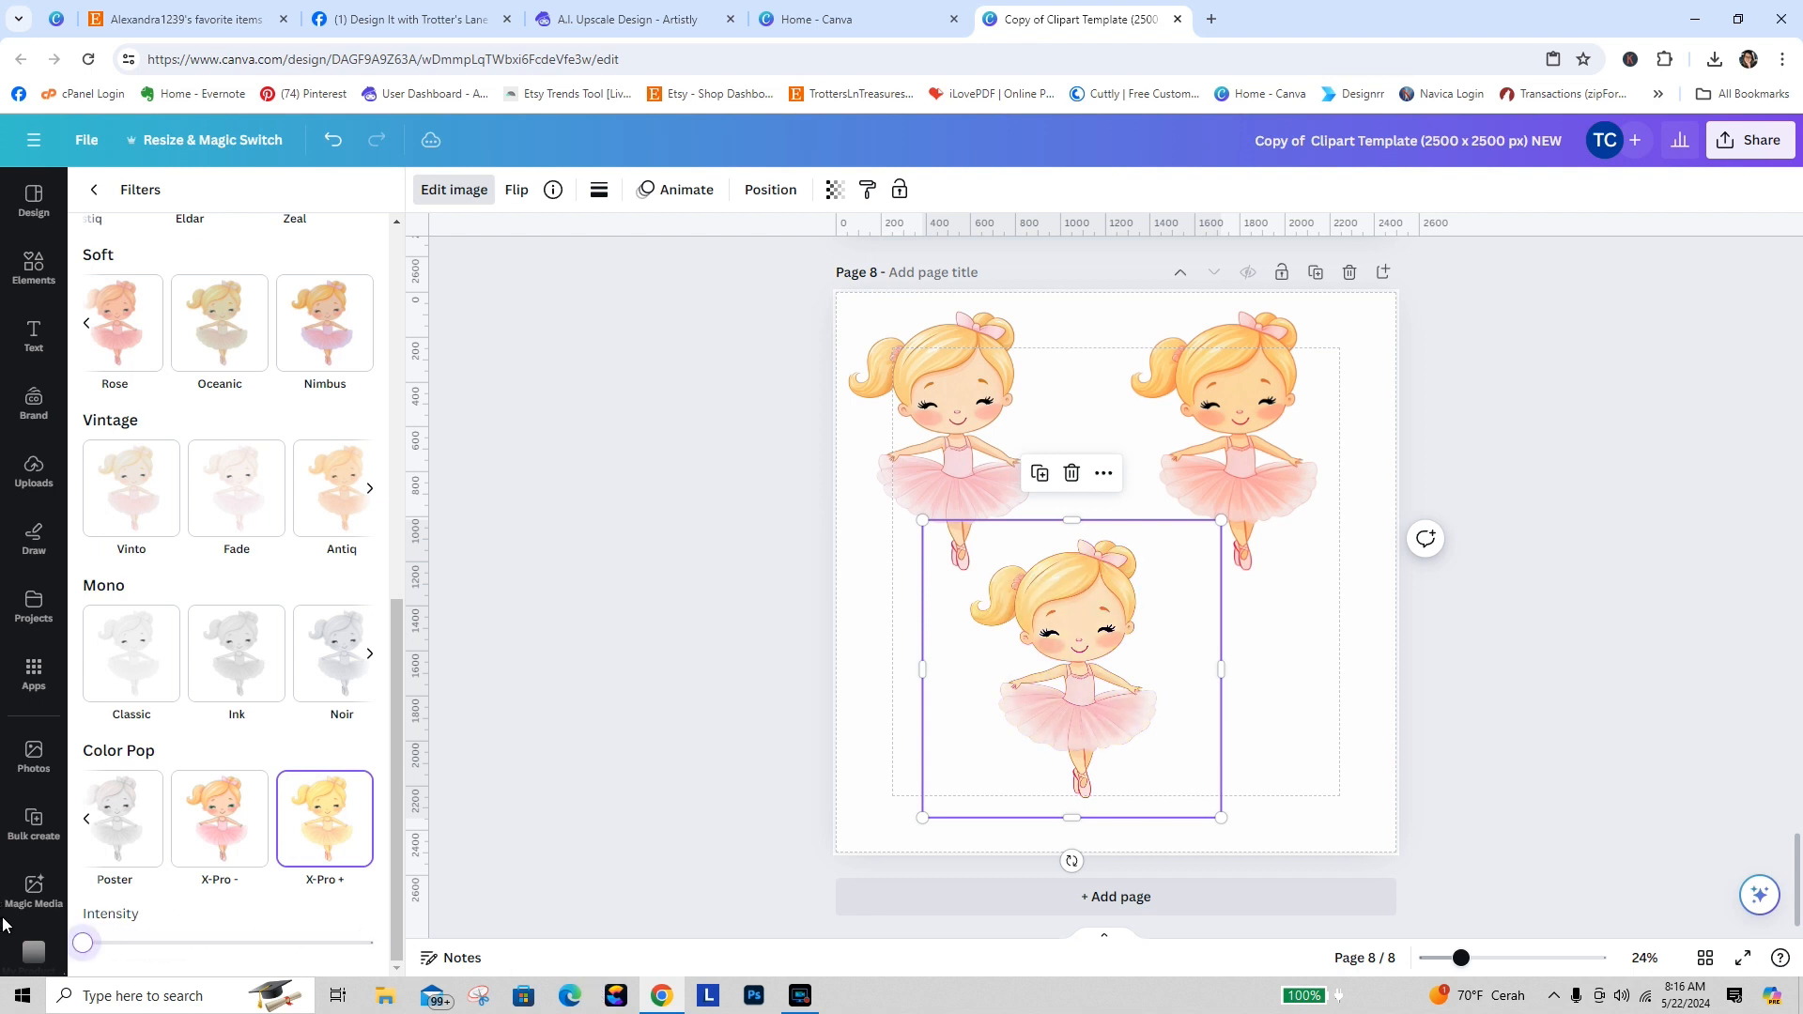
scroll(399, 666, "up", 8)
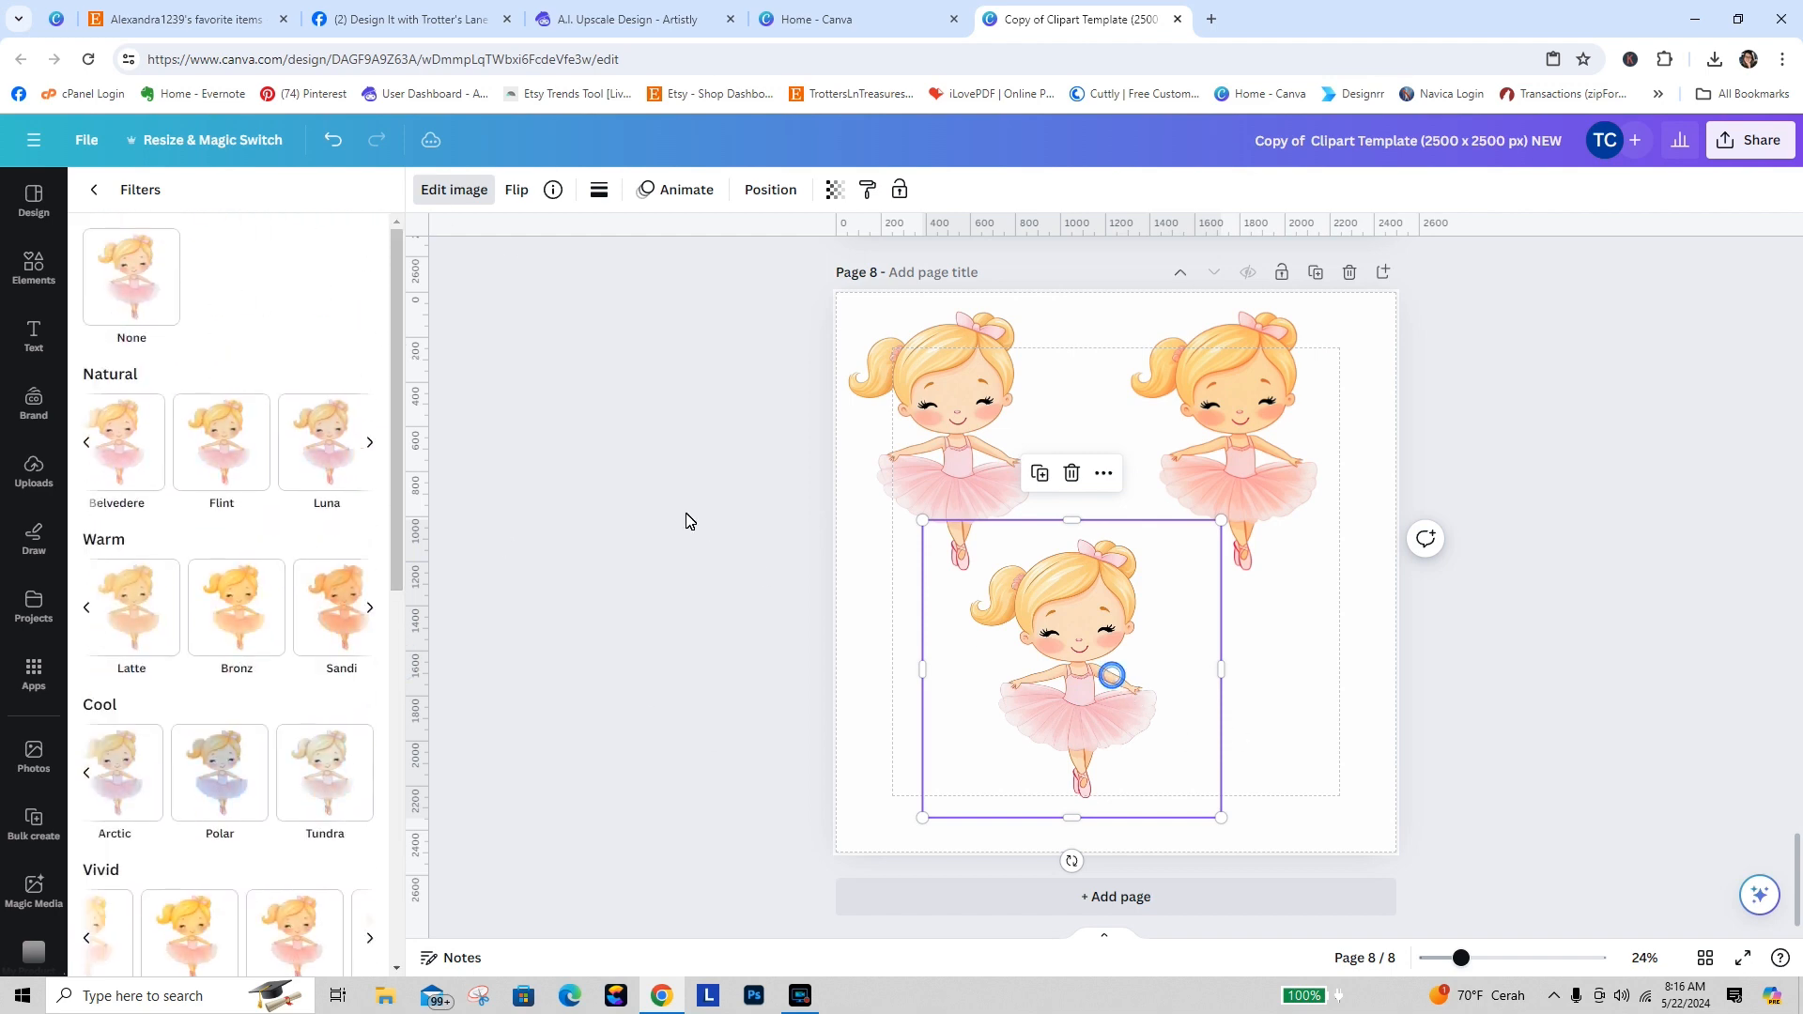
left_click(97, 193)
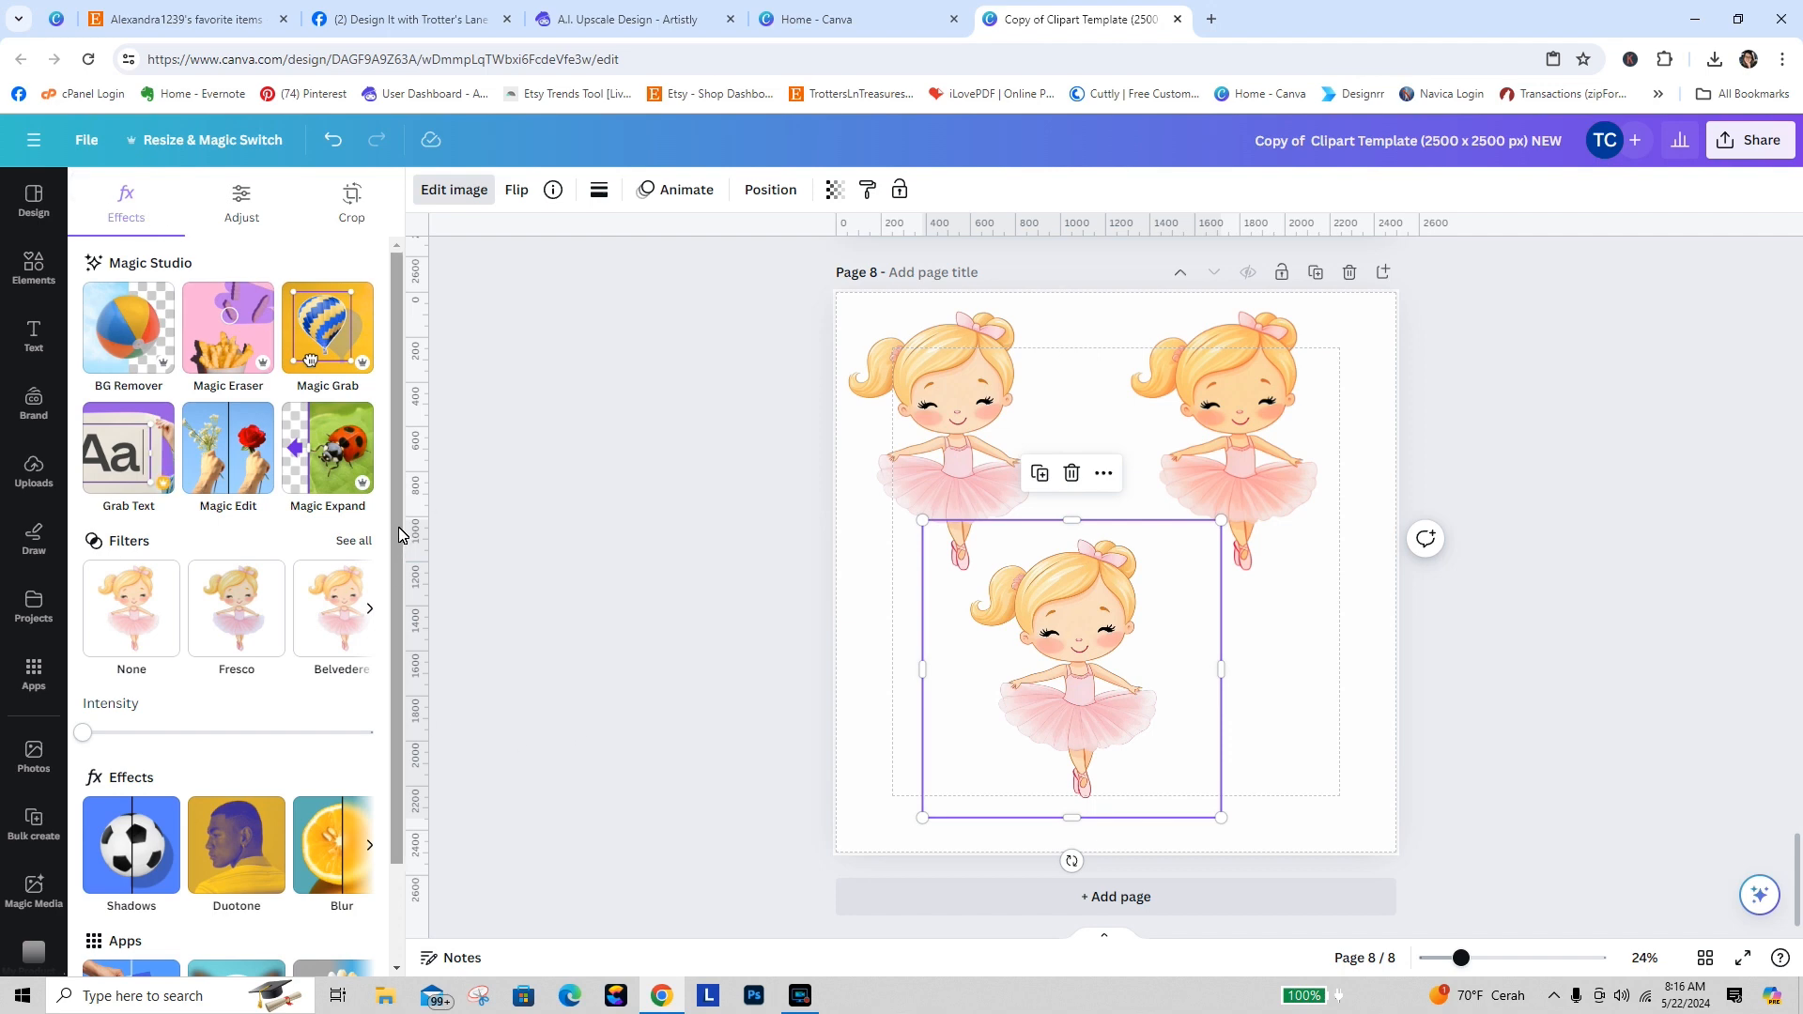
Step: Shrink the lower ballerina and place it beneath the upper-left ballerina on page 8
left_click_drag(398, 530, 410, 783)
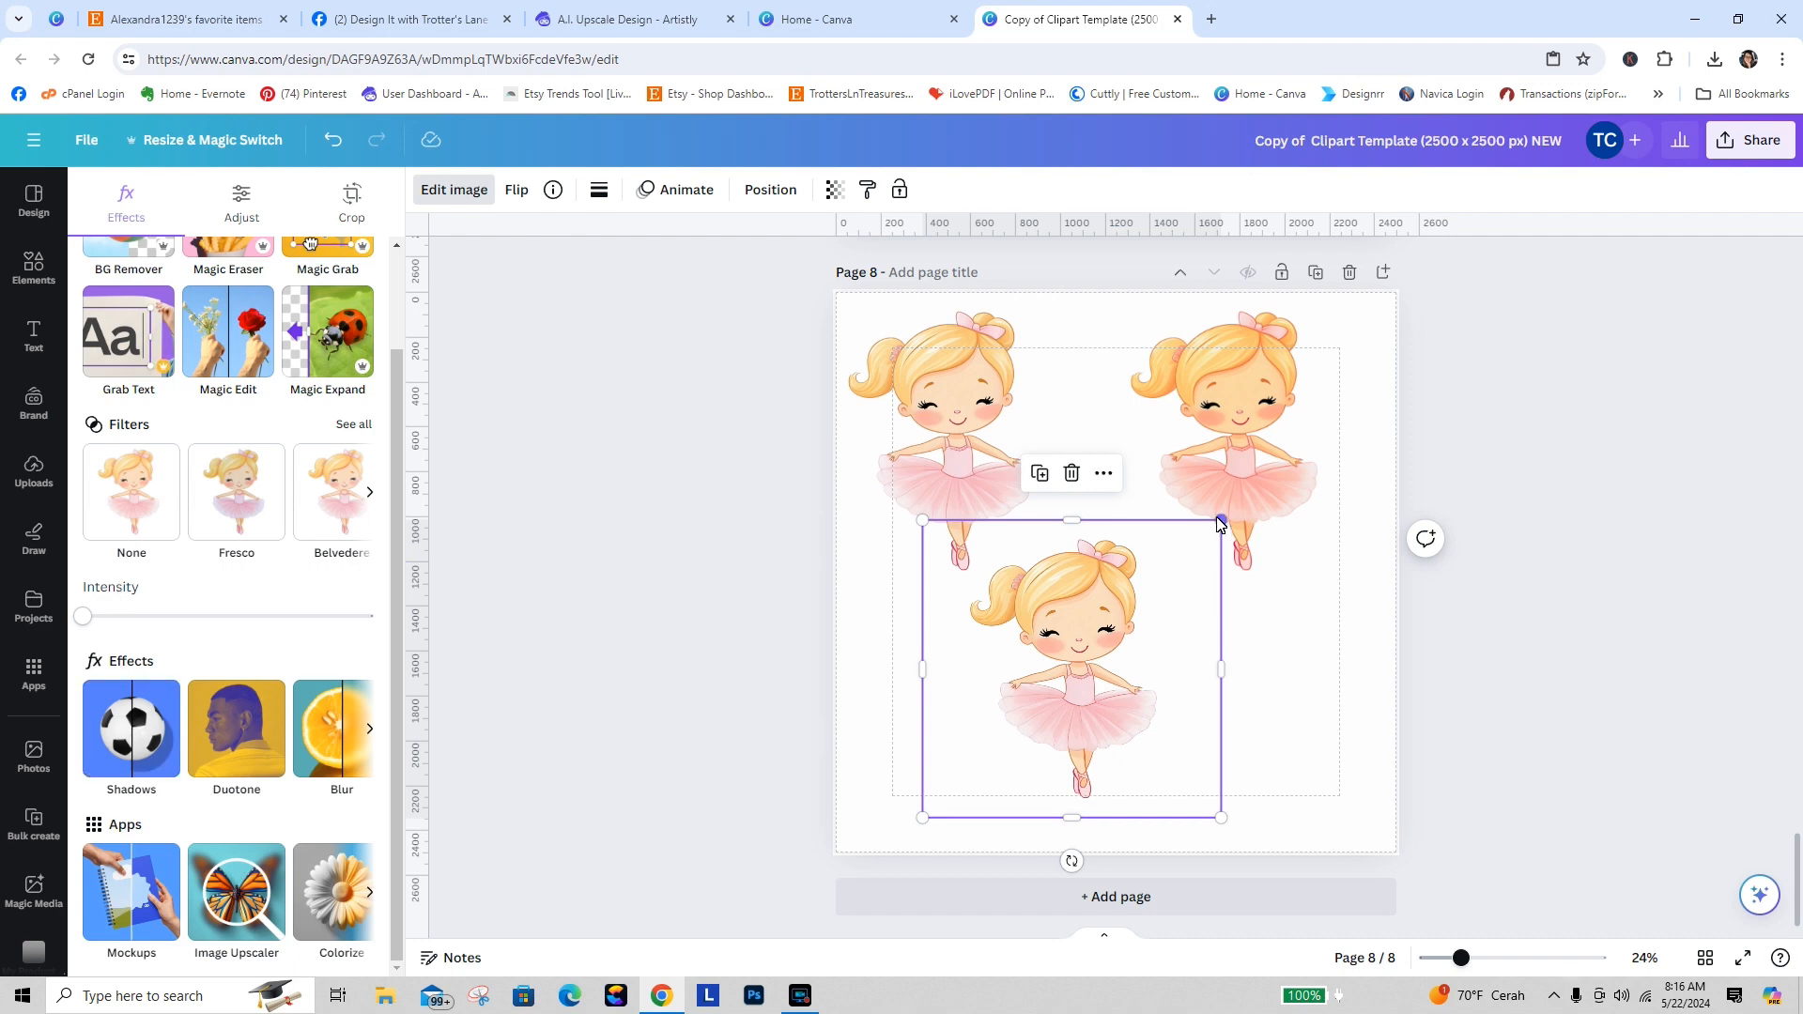
left_click_drag(1221, 521, 1100, 641)
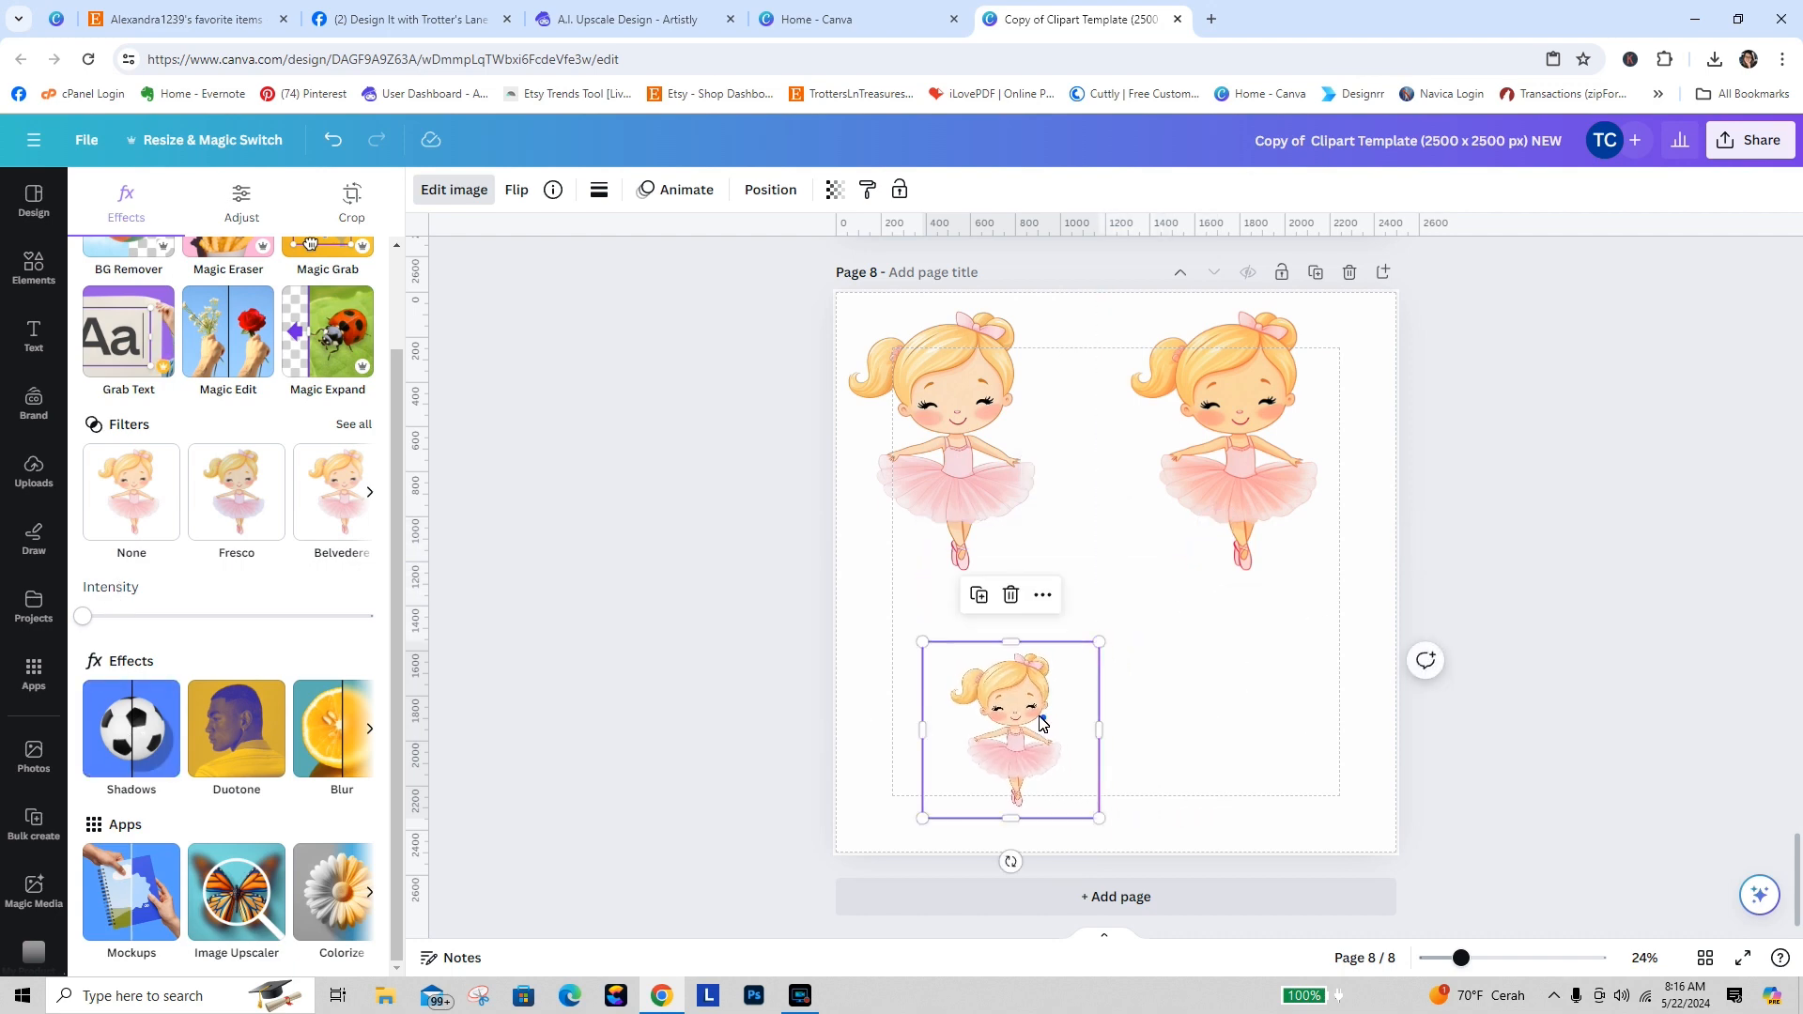
left_click_drag(1042, 724, 981, 690)
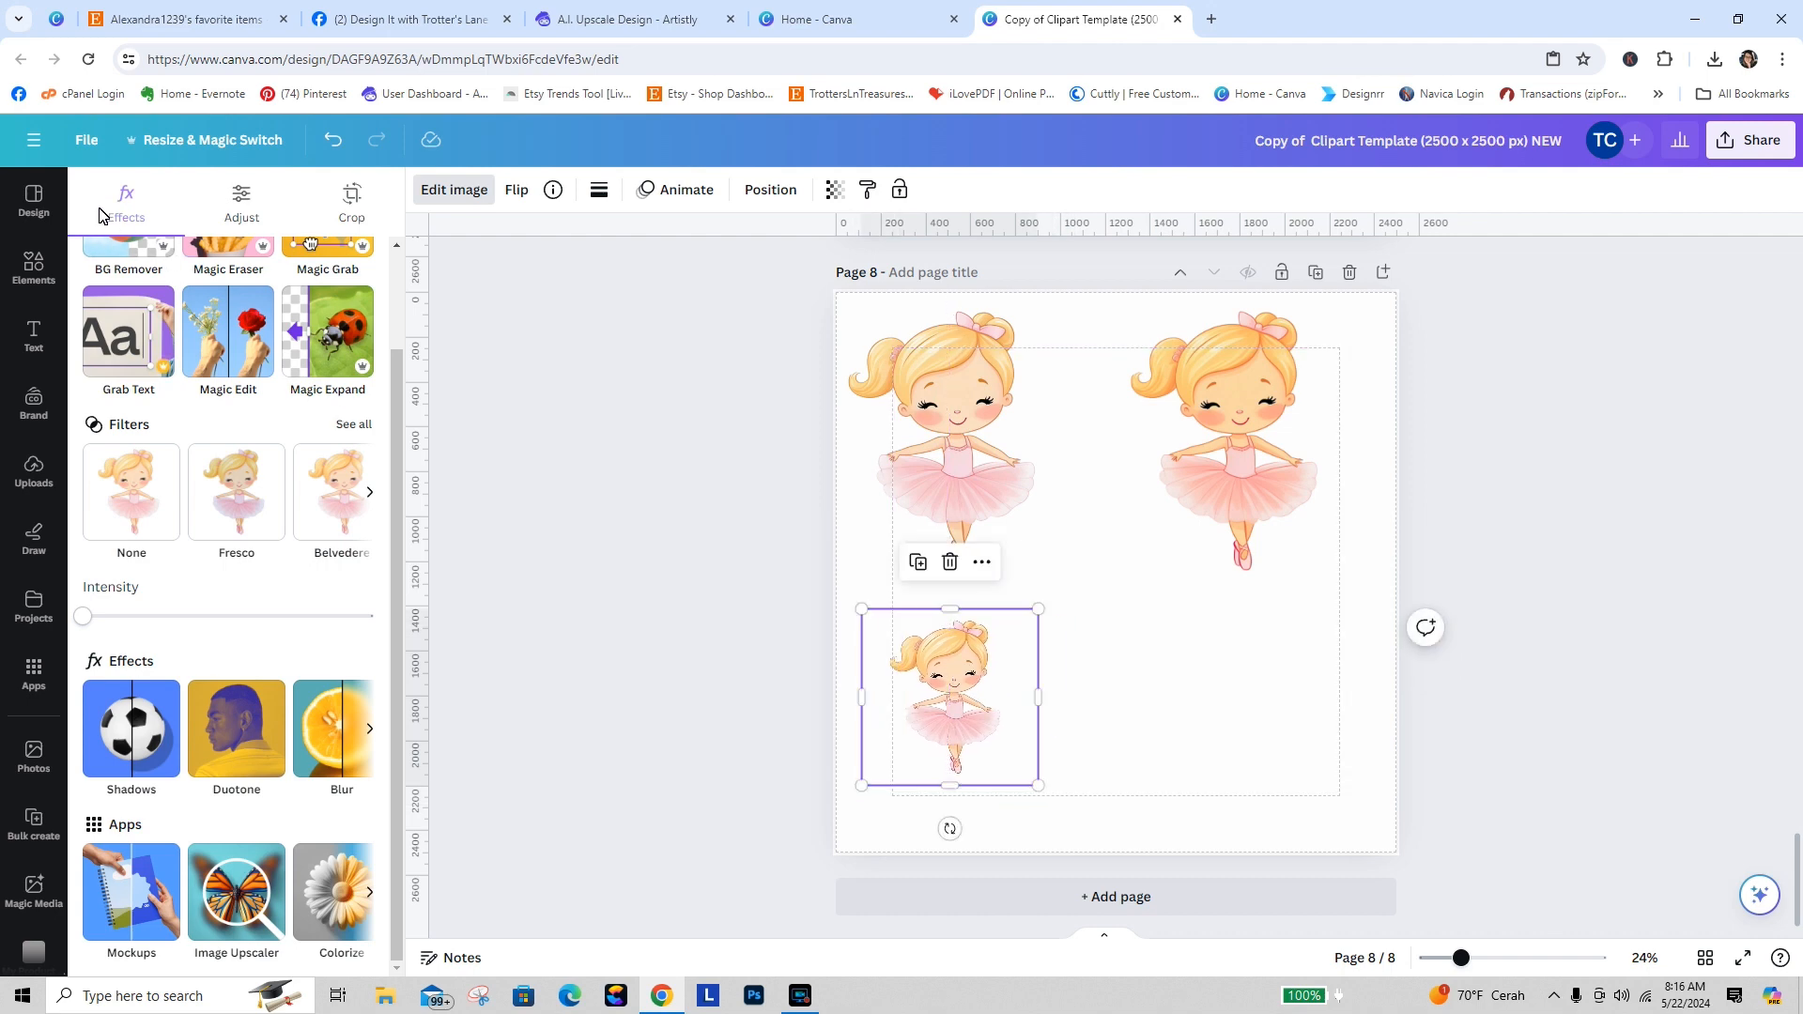
Step: Search the elements library for "book" and look through the graphics and photos
left_click(31, 273)
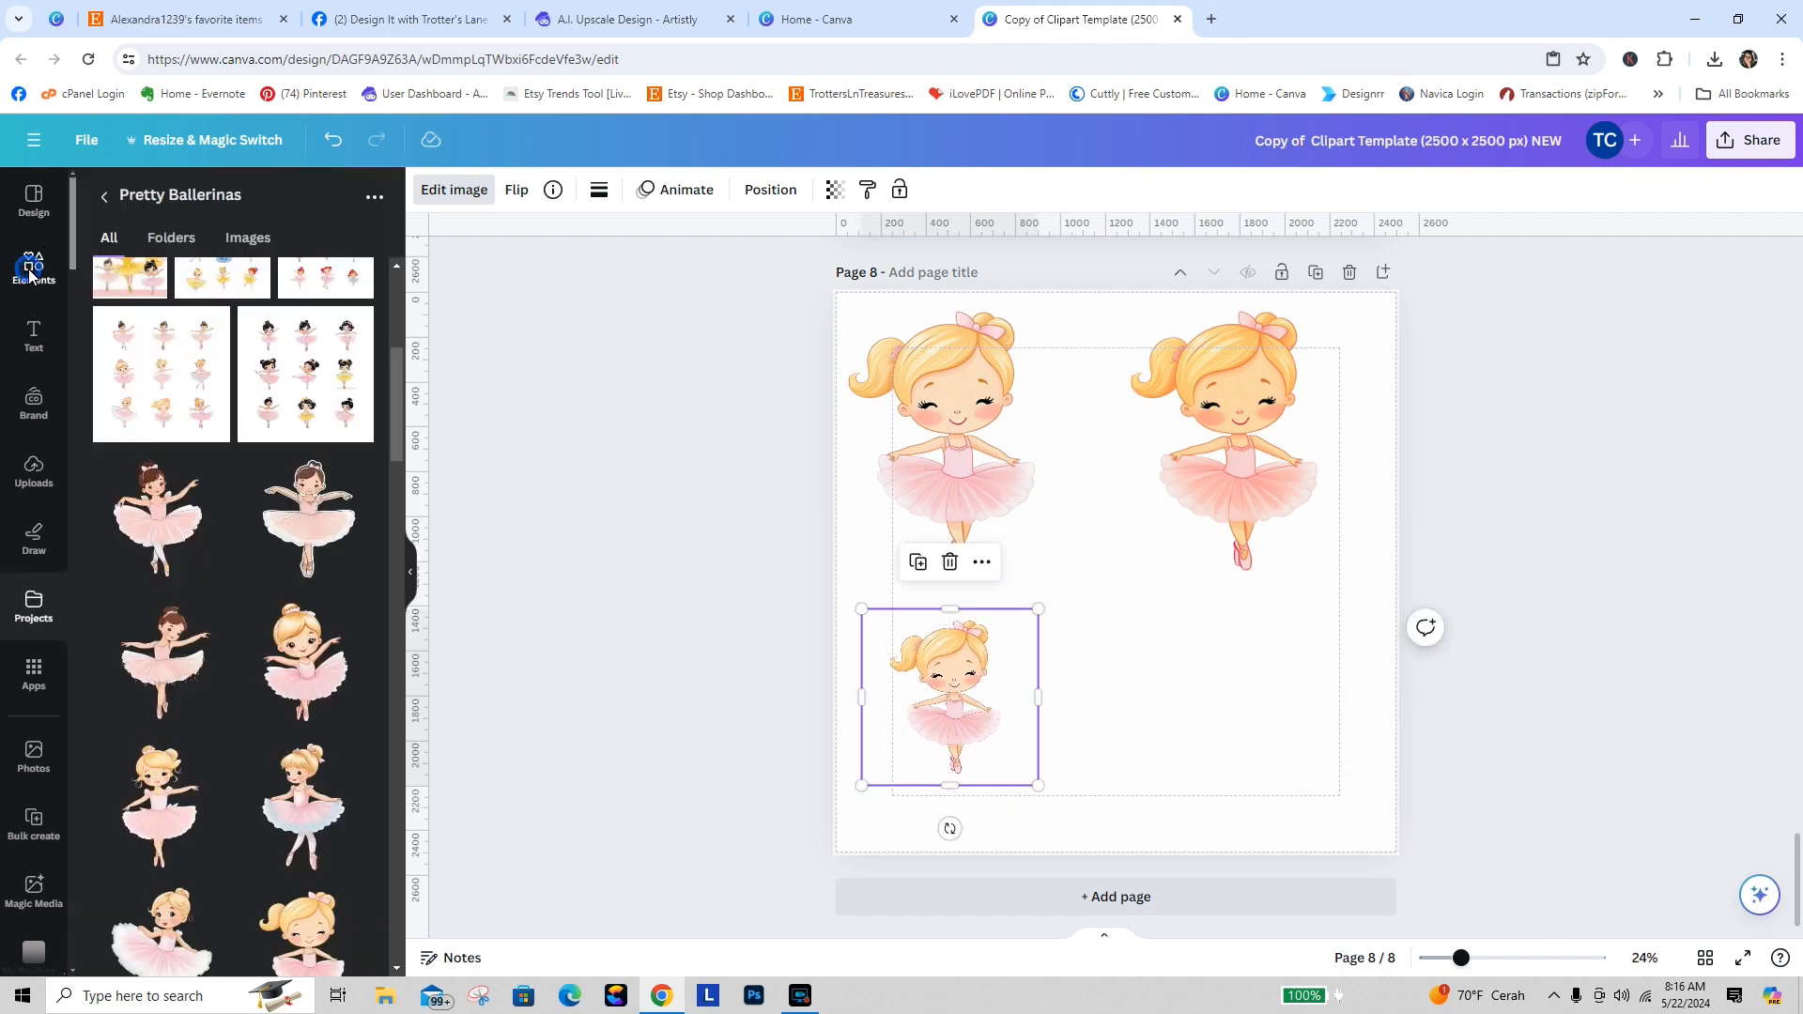
left_click(136, 213)
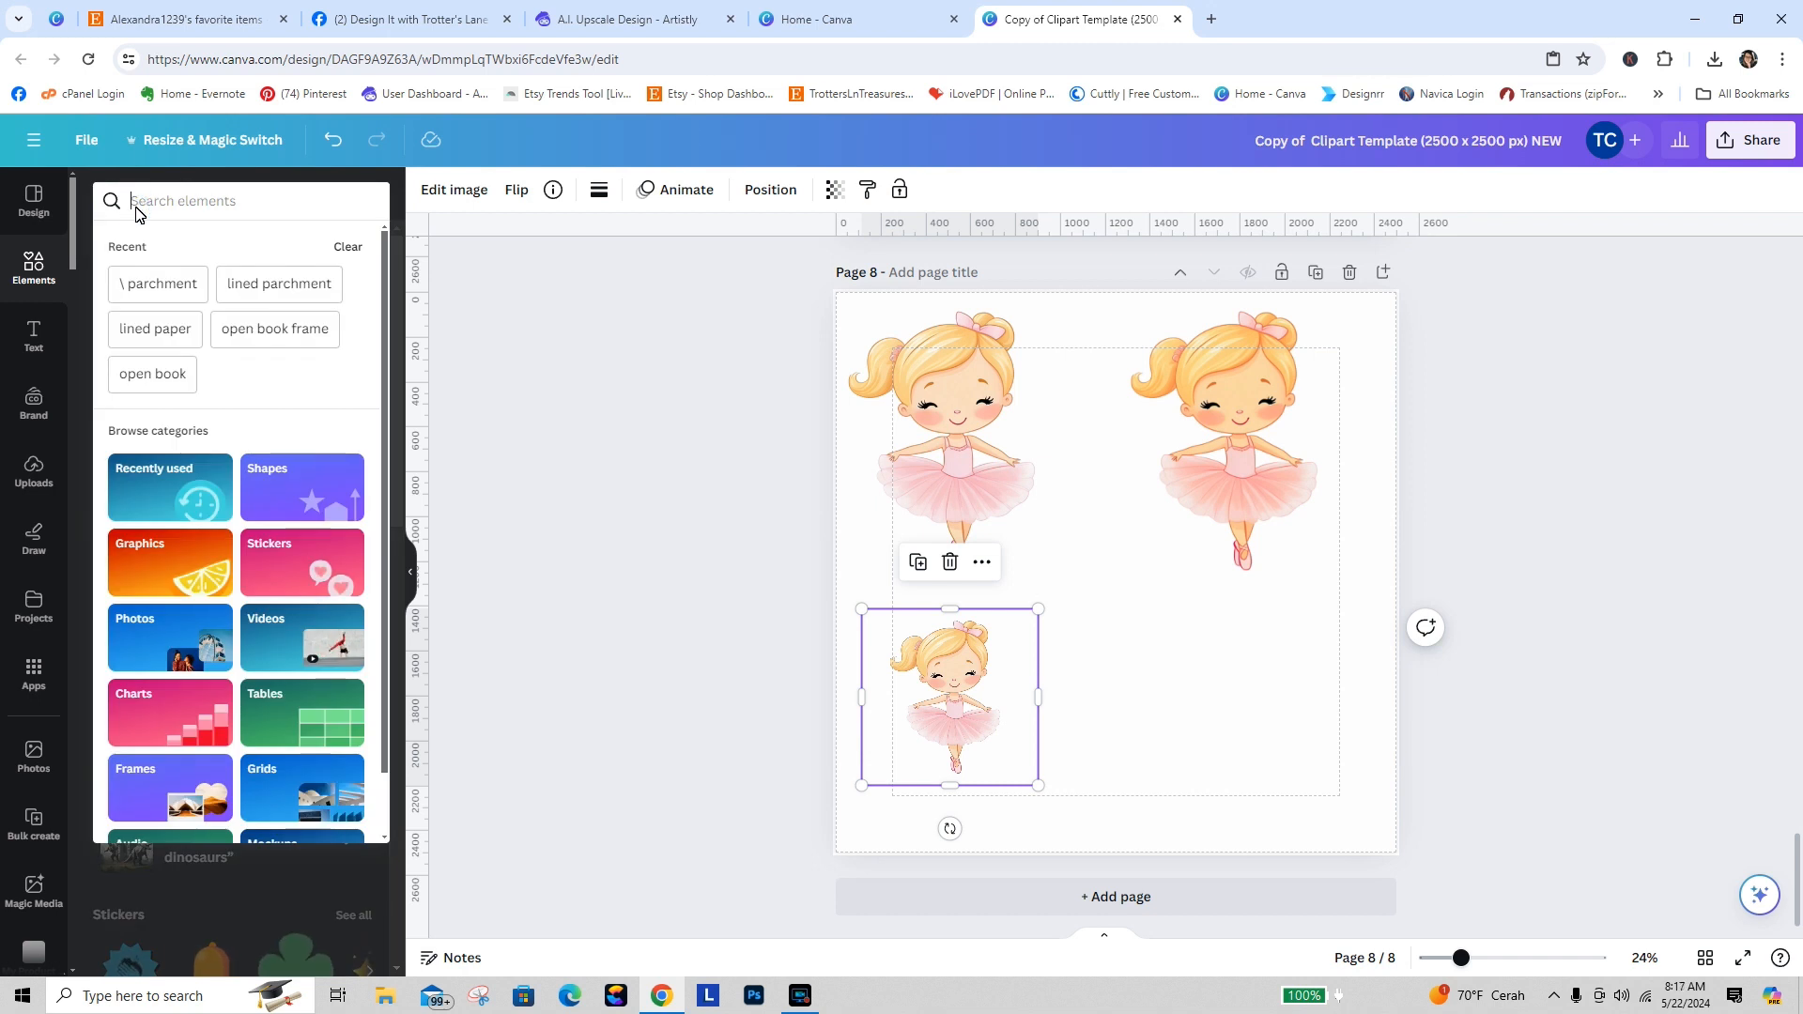
type("b")
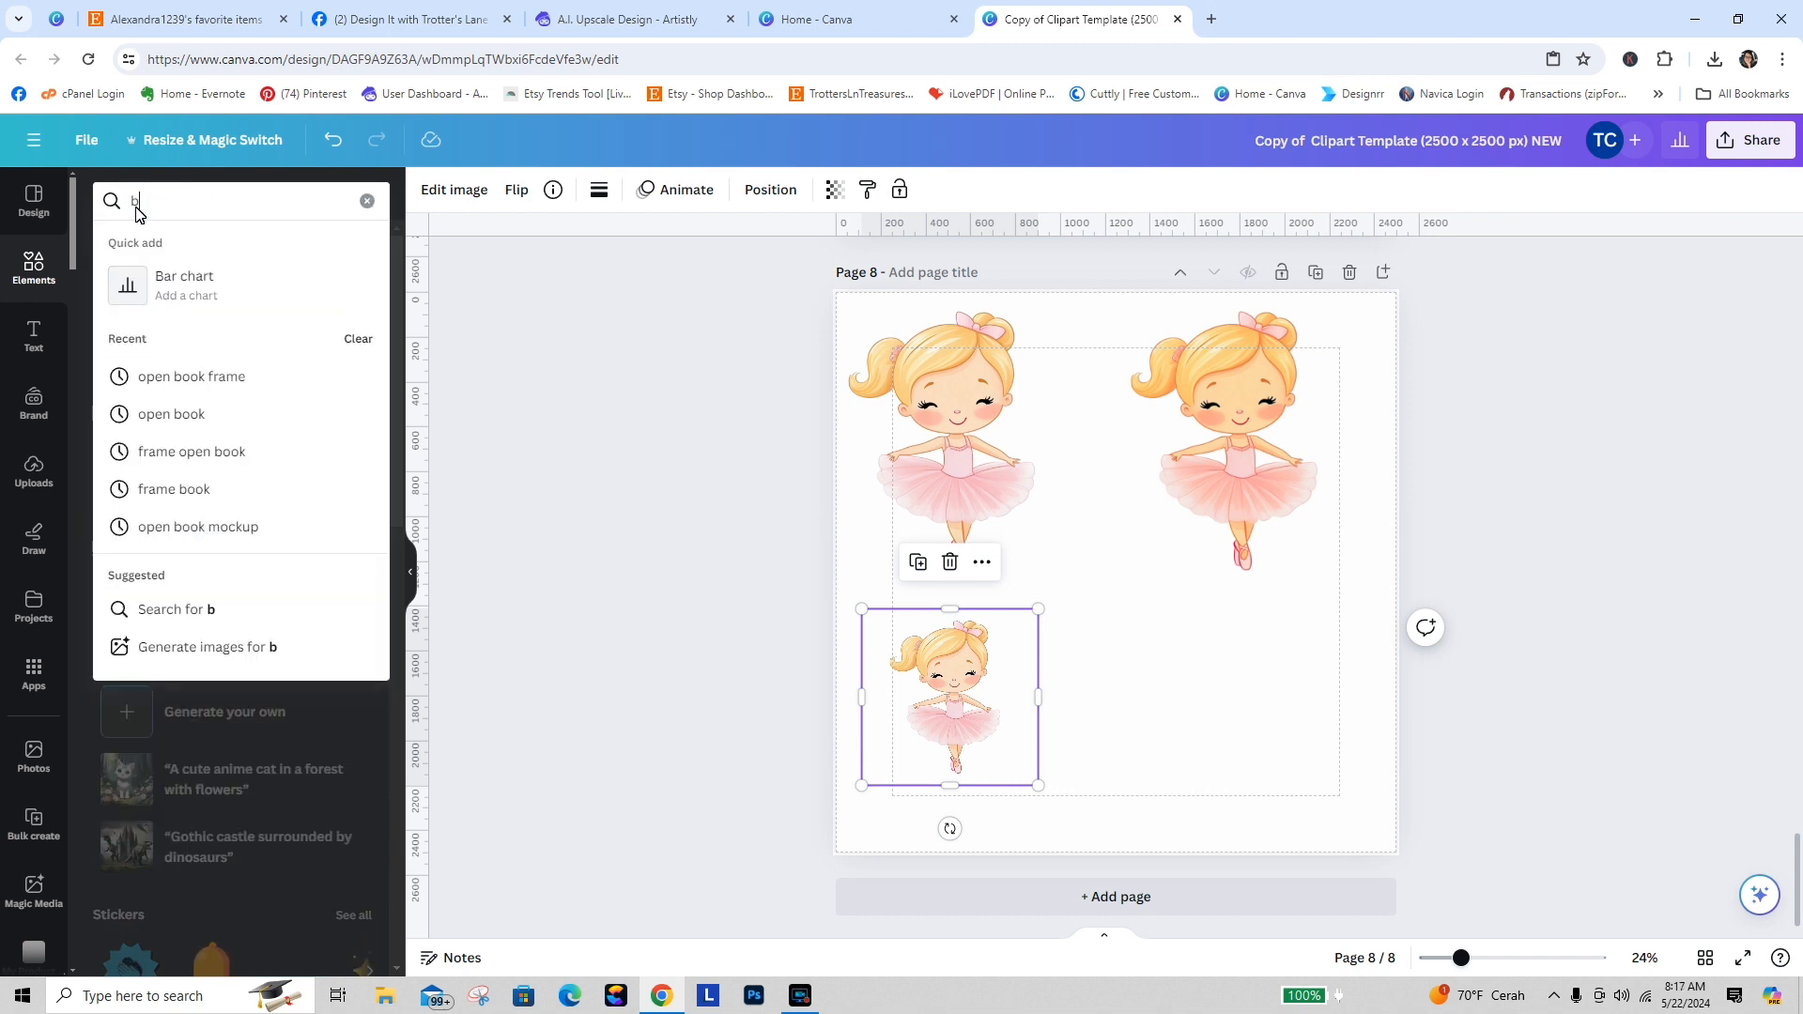
type("ook")
key("Return")
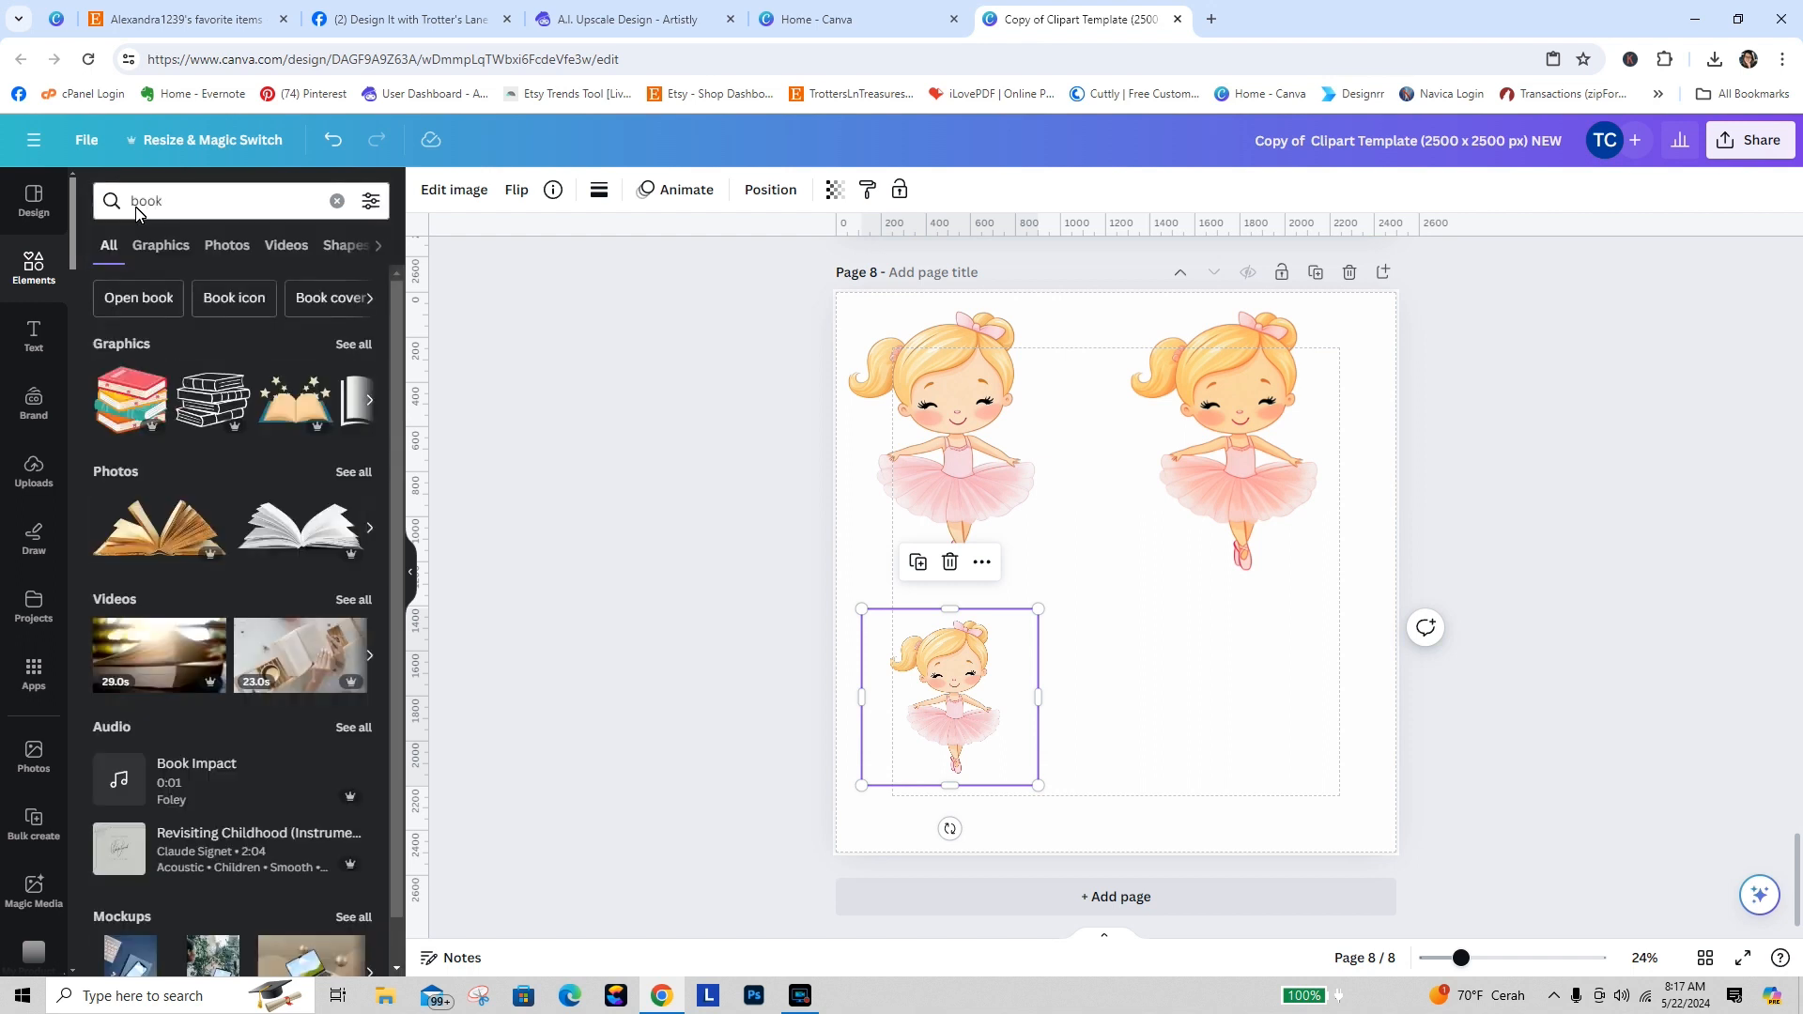
left_click(369, 402)
left_click(369, 400)
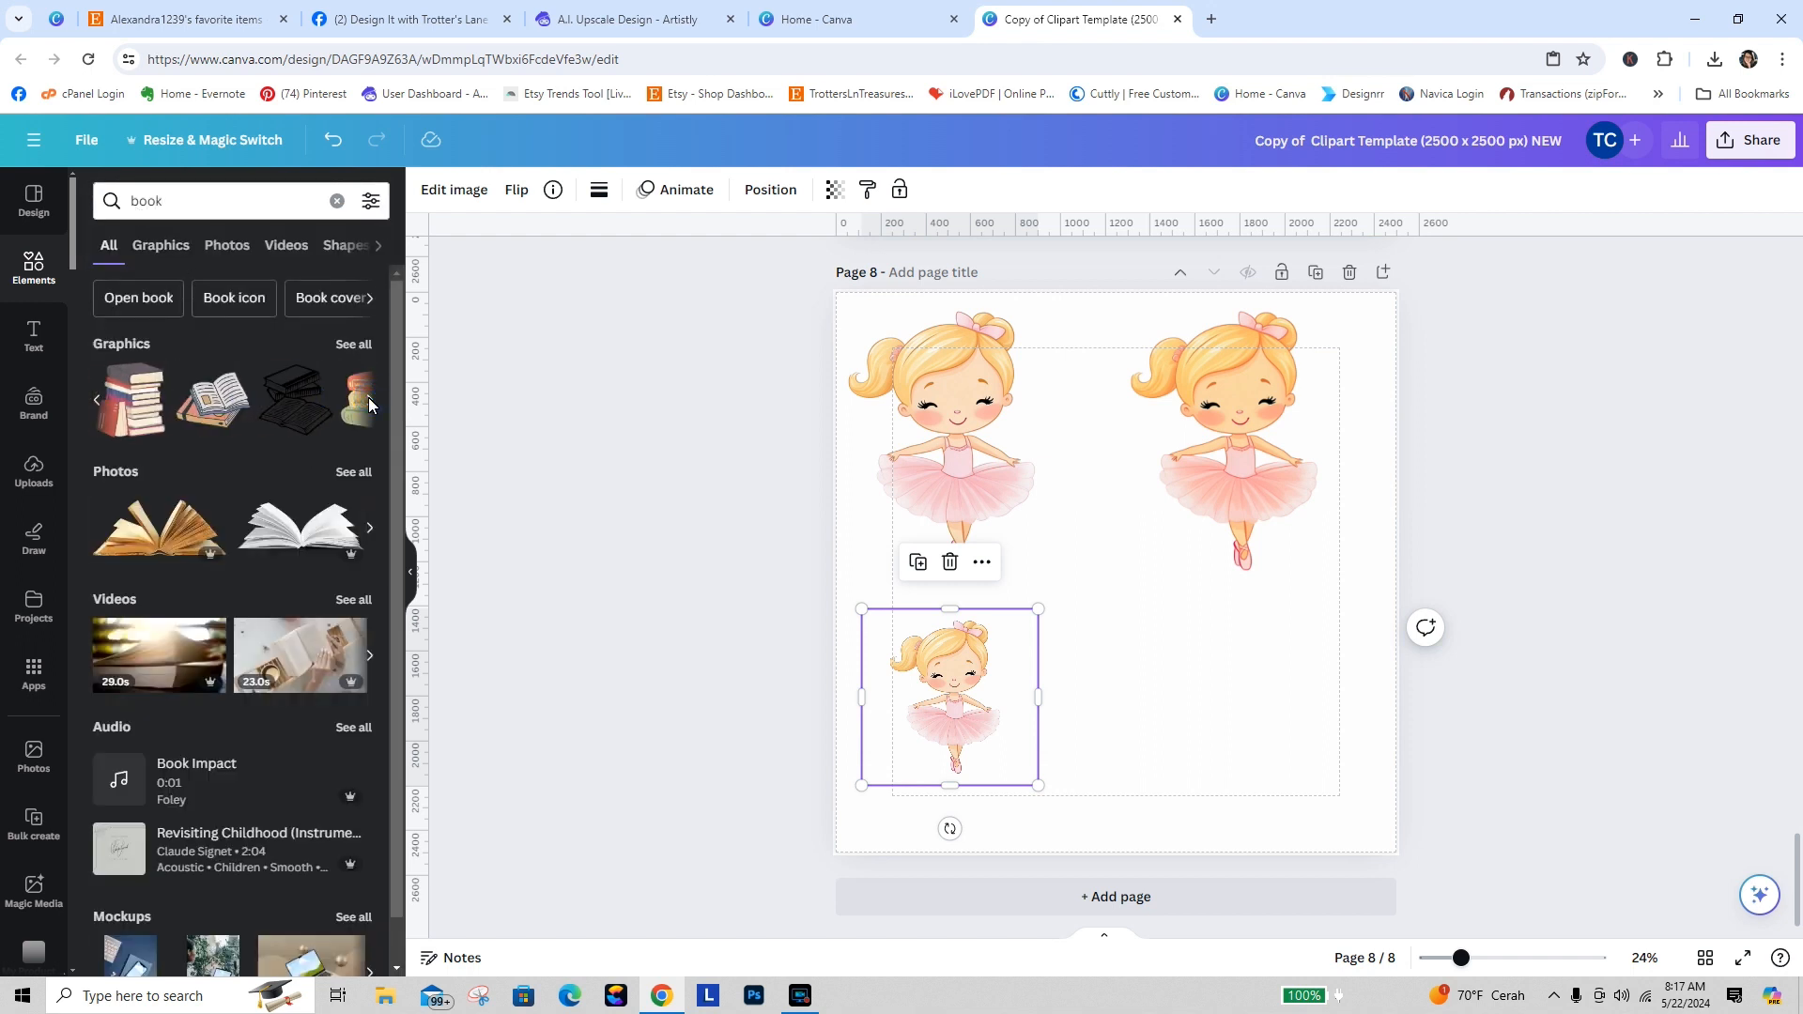
left_click(369, 527)
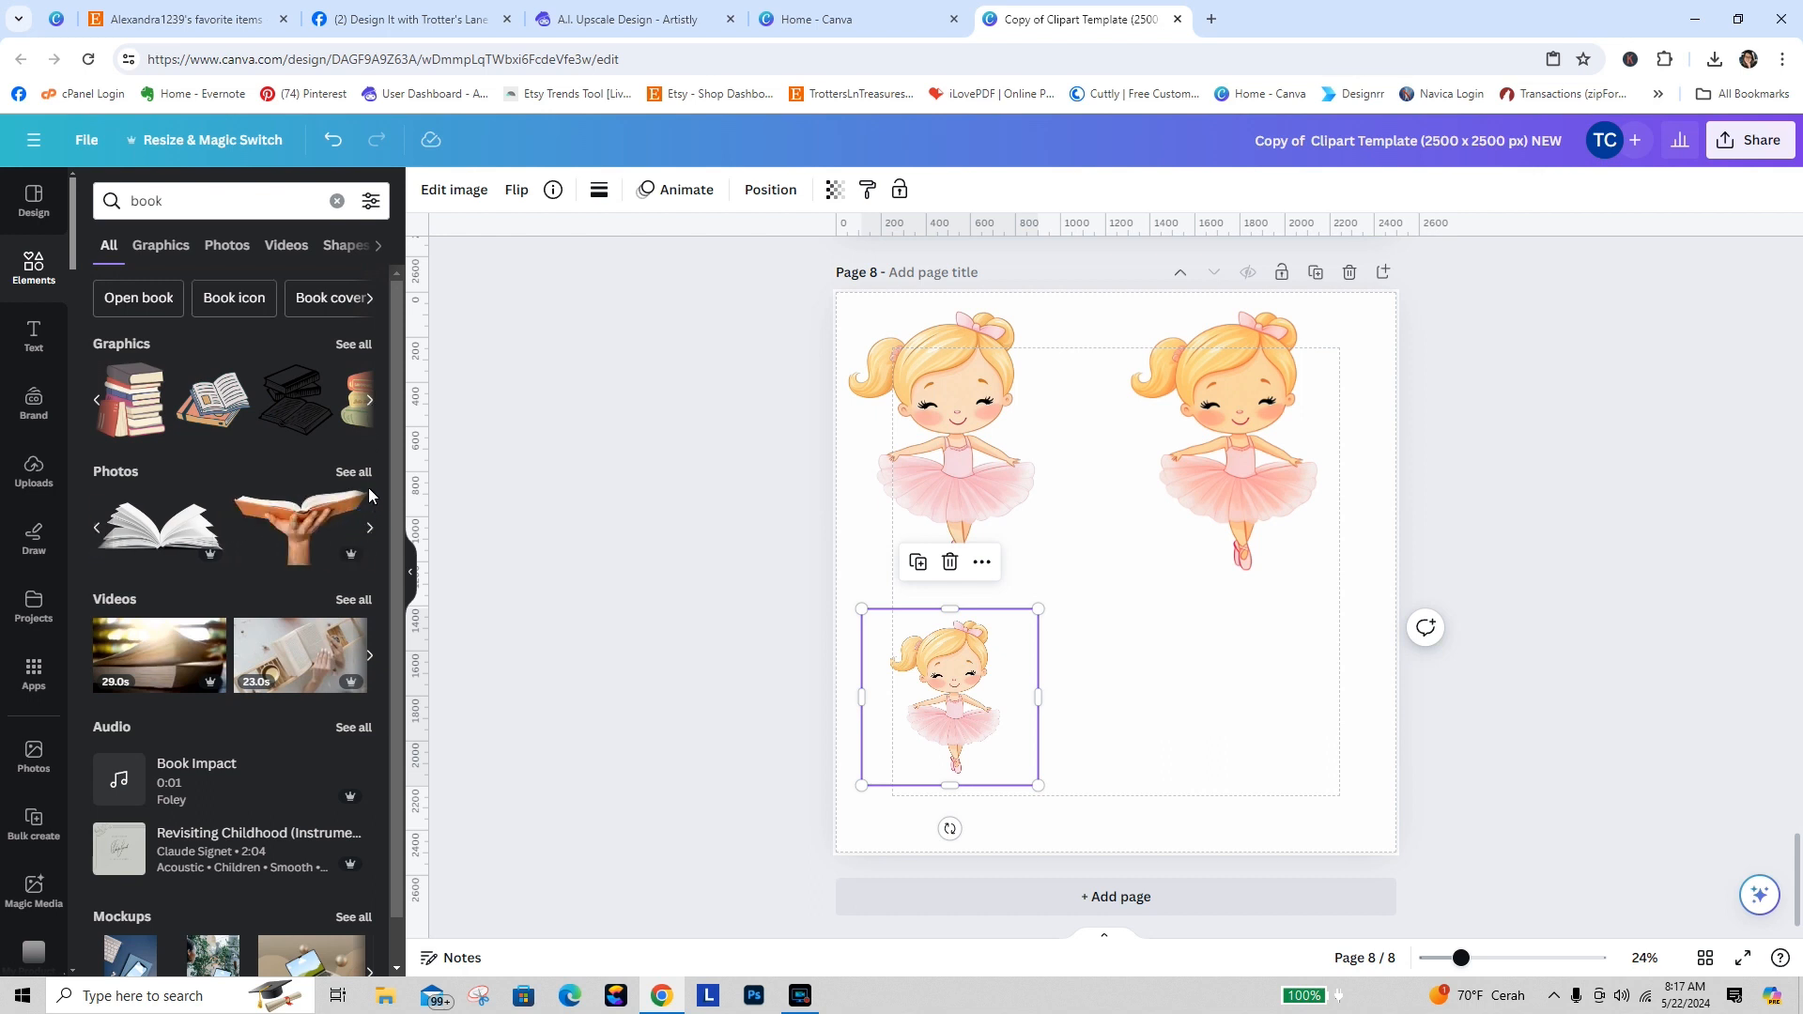
Step: Search the elements library for "mockup of an invitation"
left_click(136, 202)
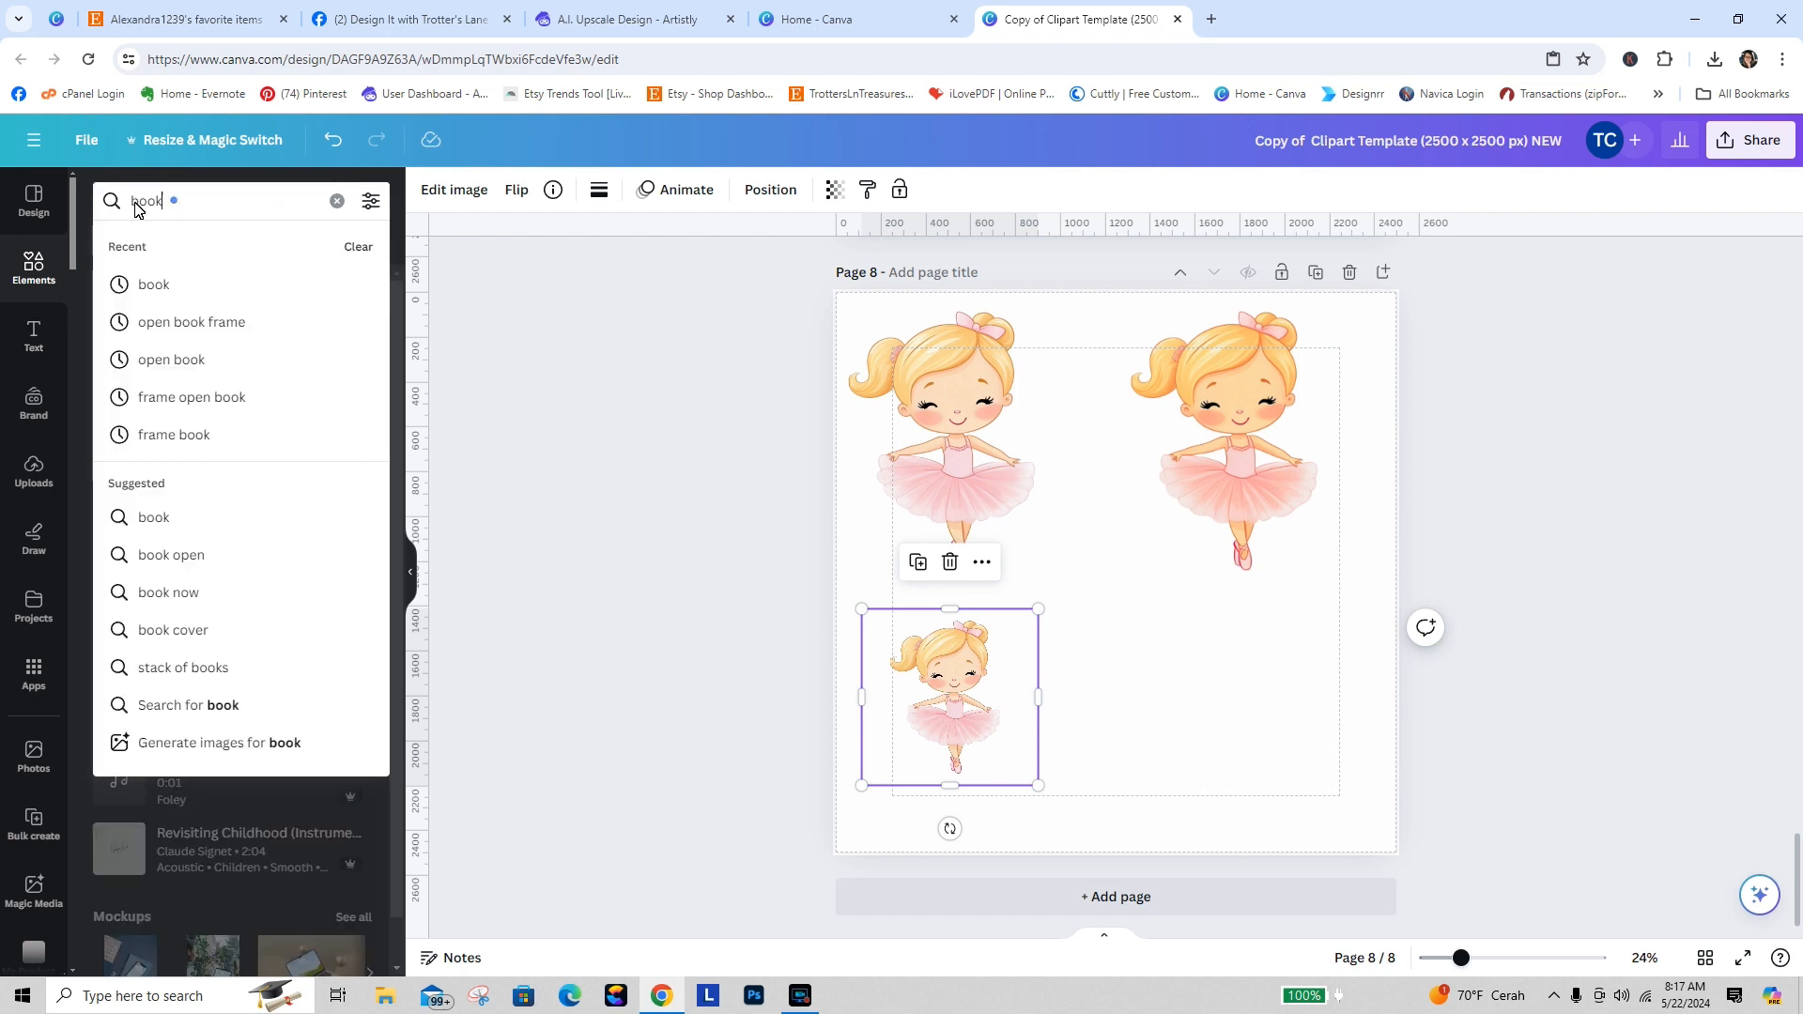
left_click_drag(173, 200, 110, 205)
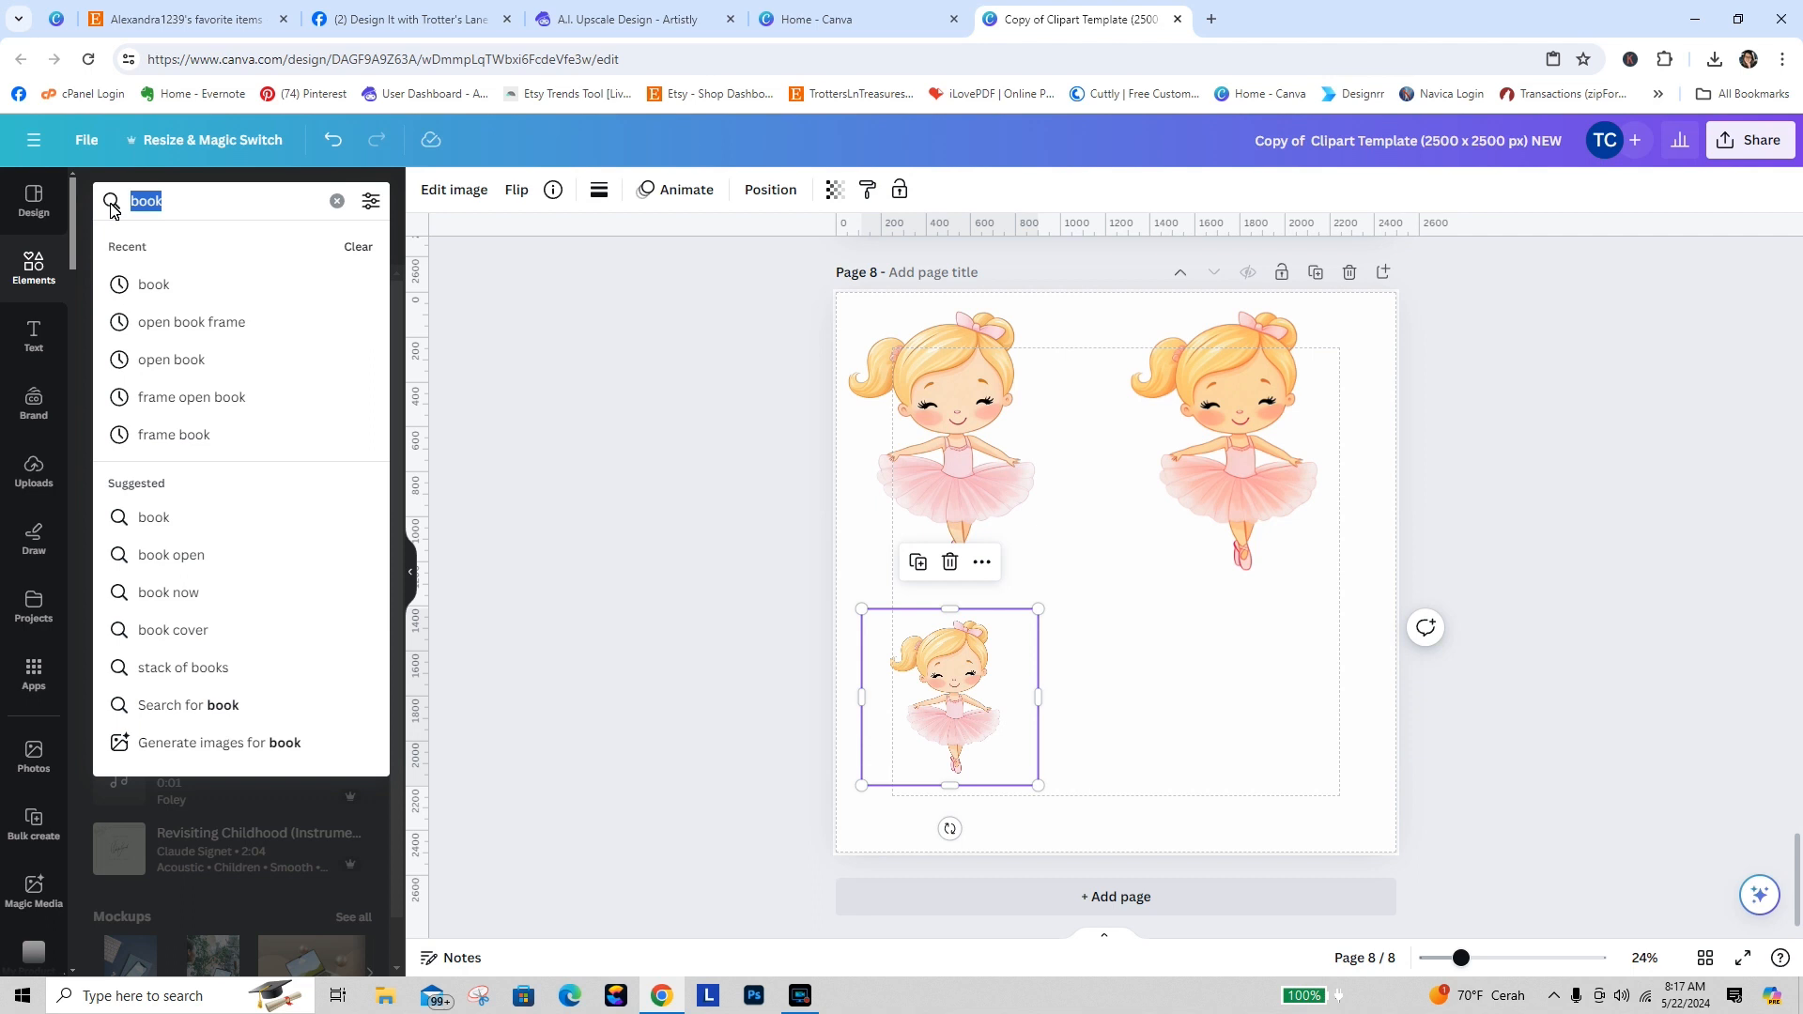
type("mockup of a")
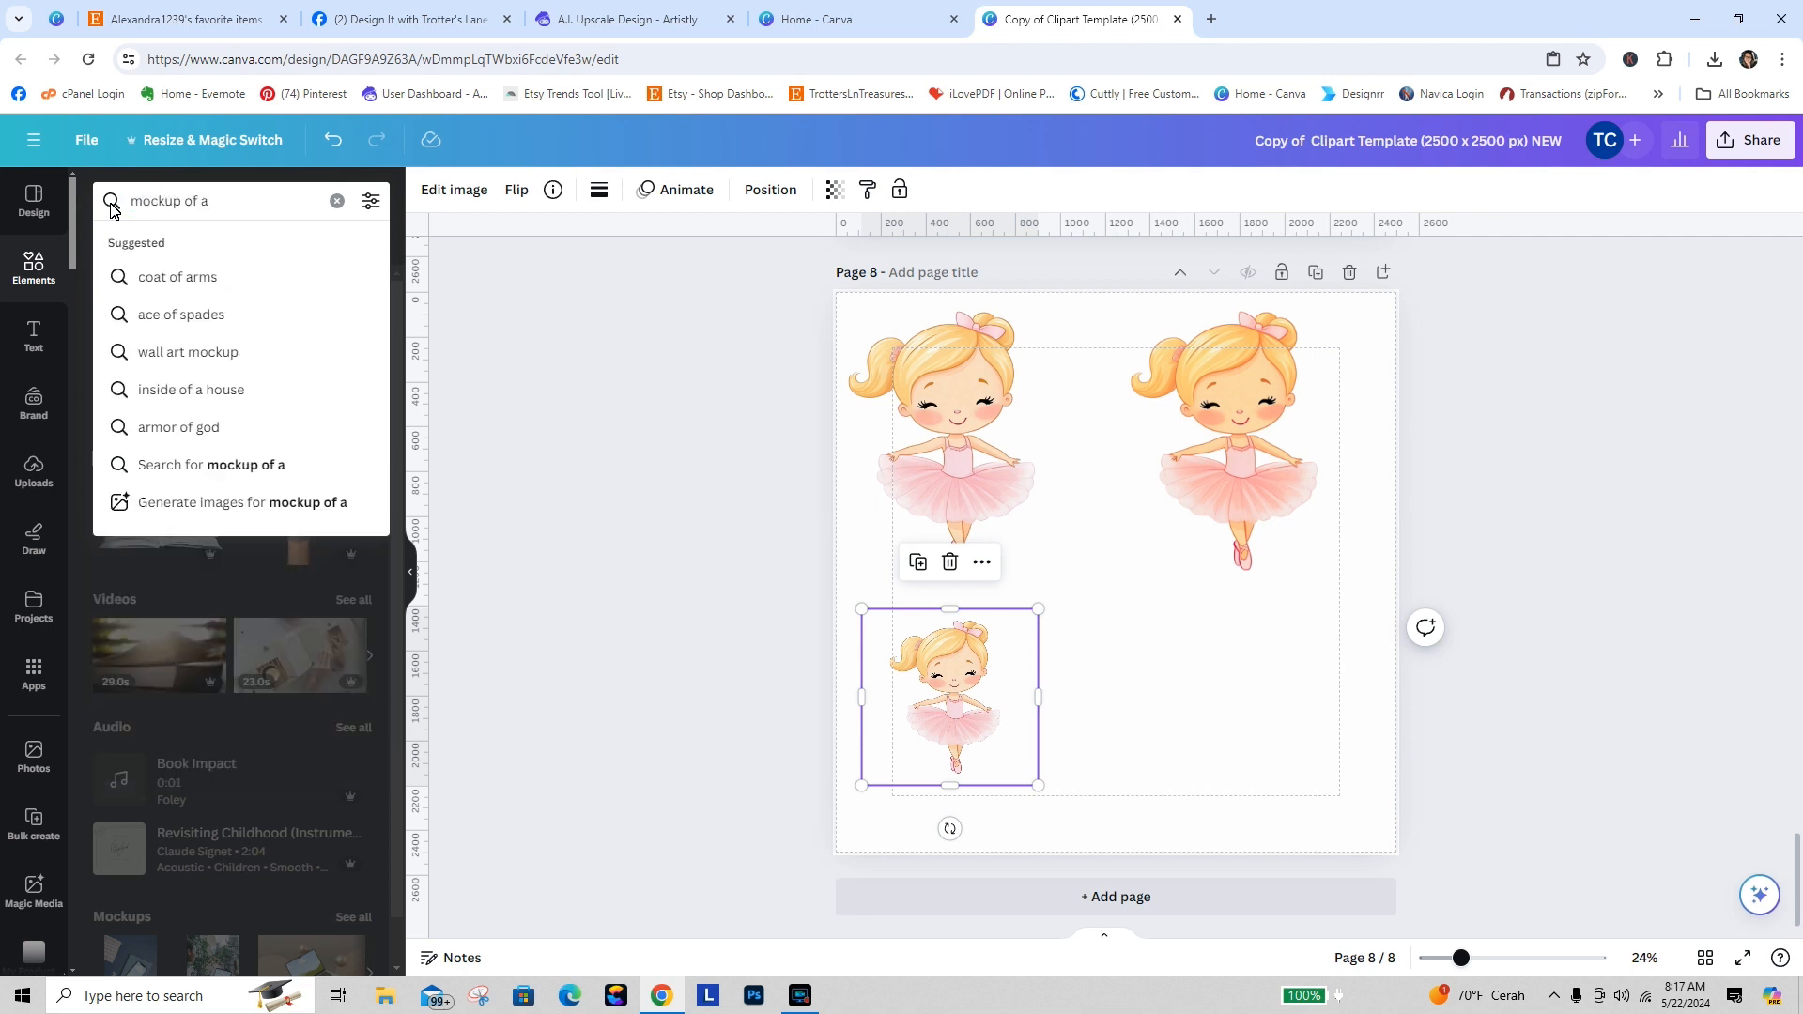
type("n invitation")
key("Return")
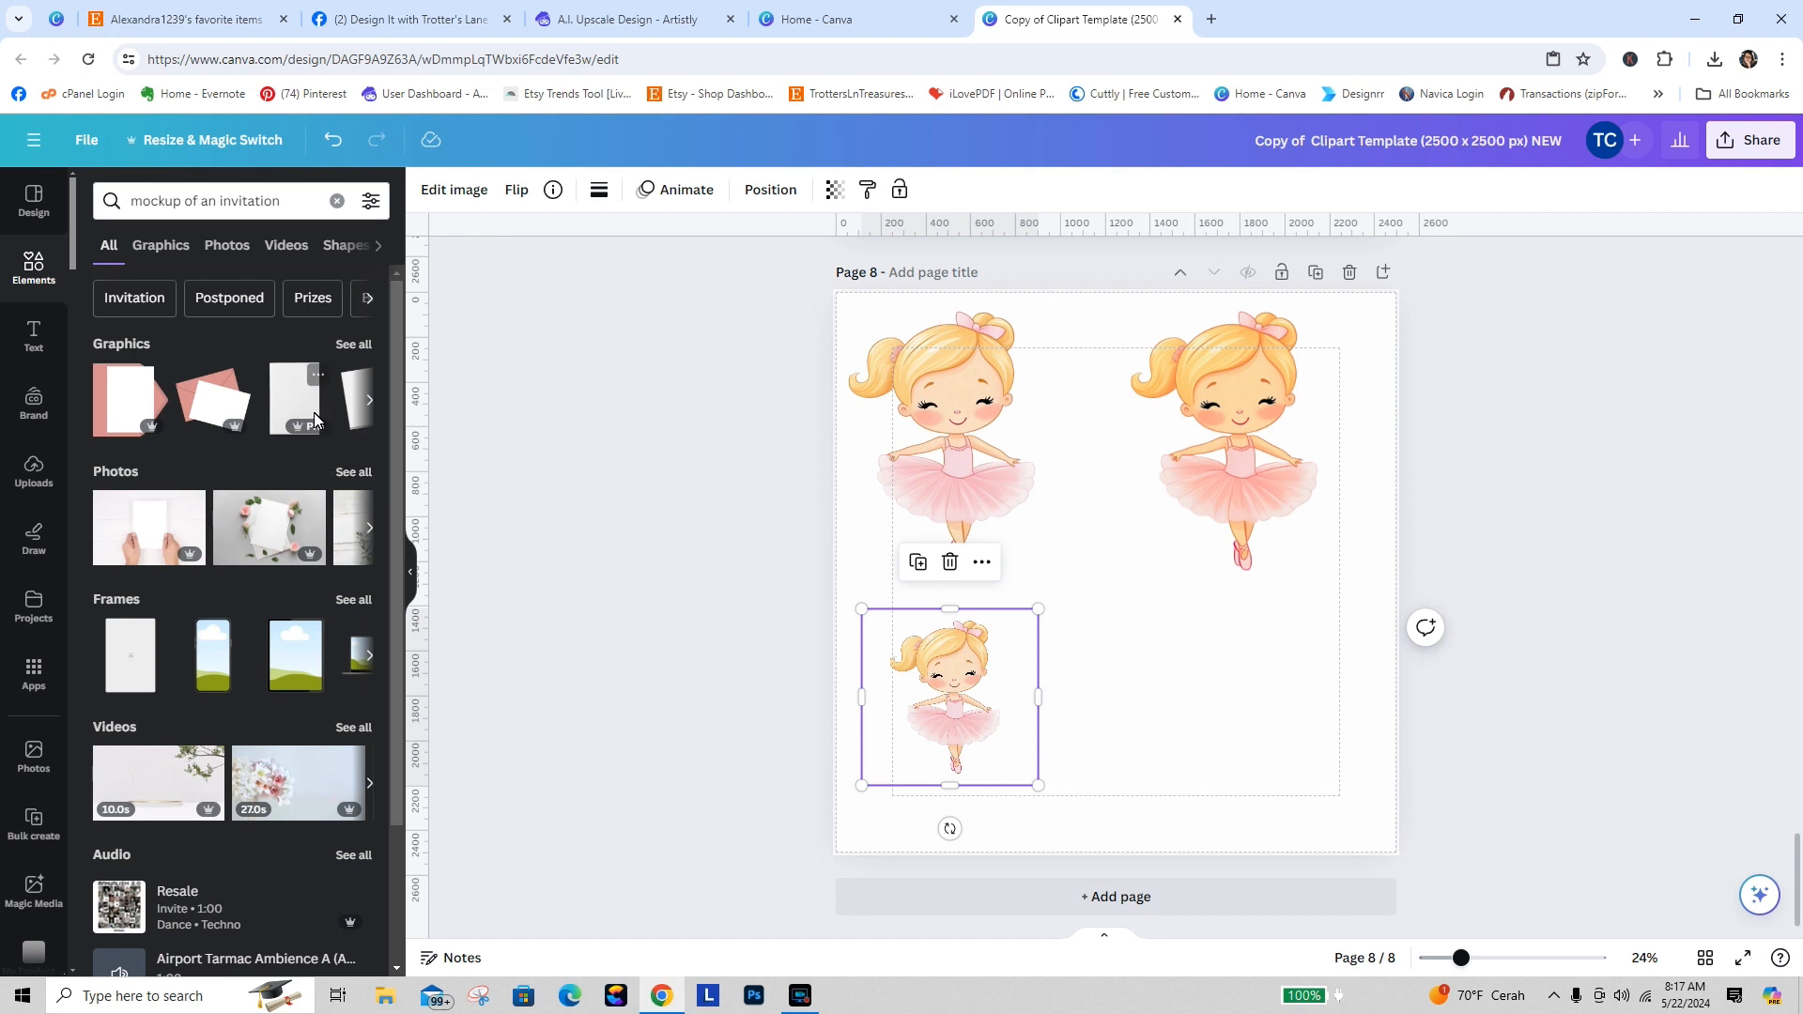
Step: Try a blank invitation card graphic and a shrunken tablet frame on page 8, removing each from the page
left_click(292, 405)
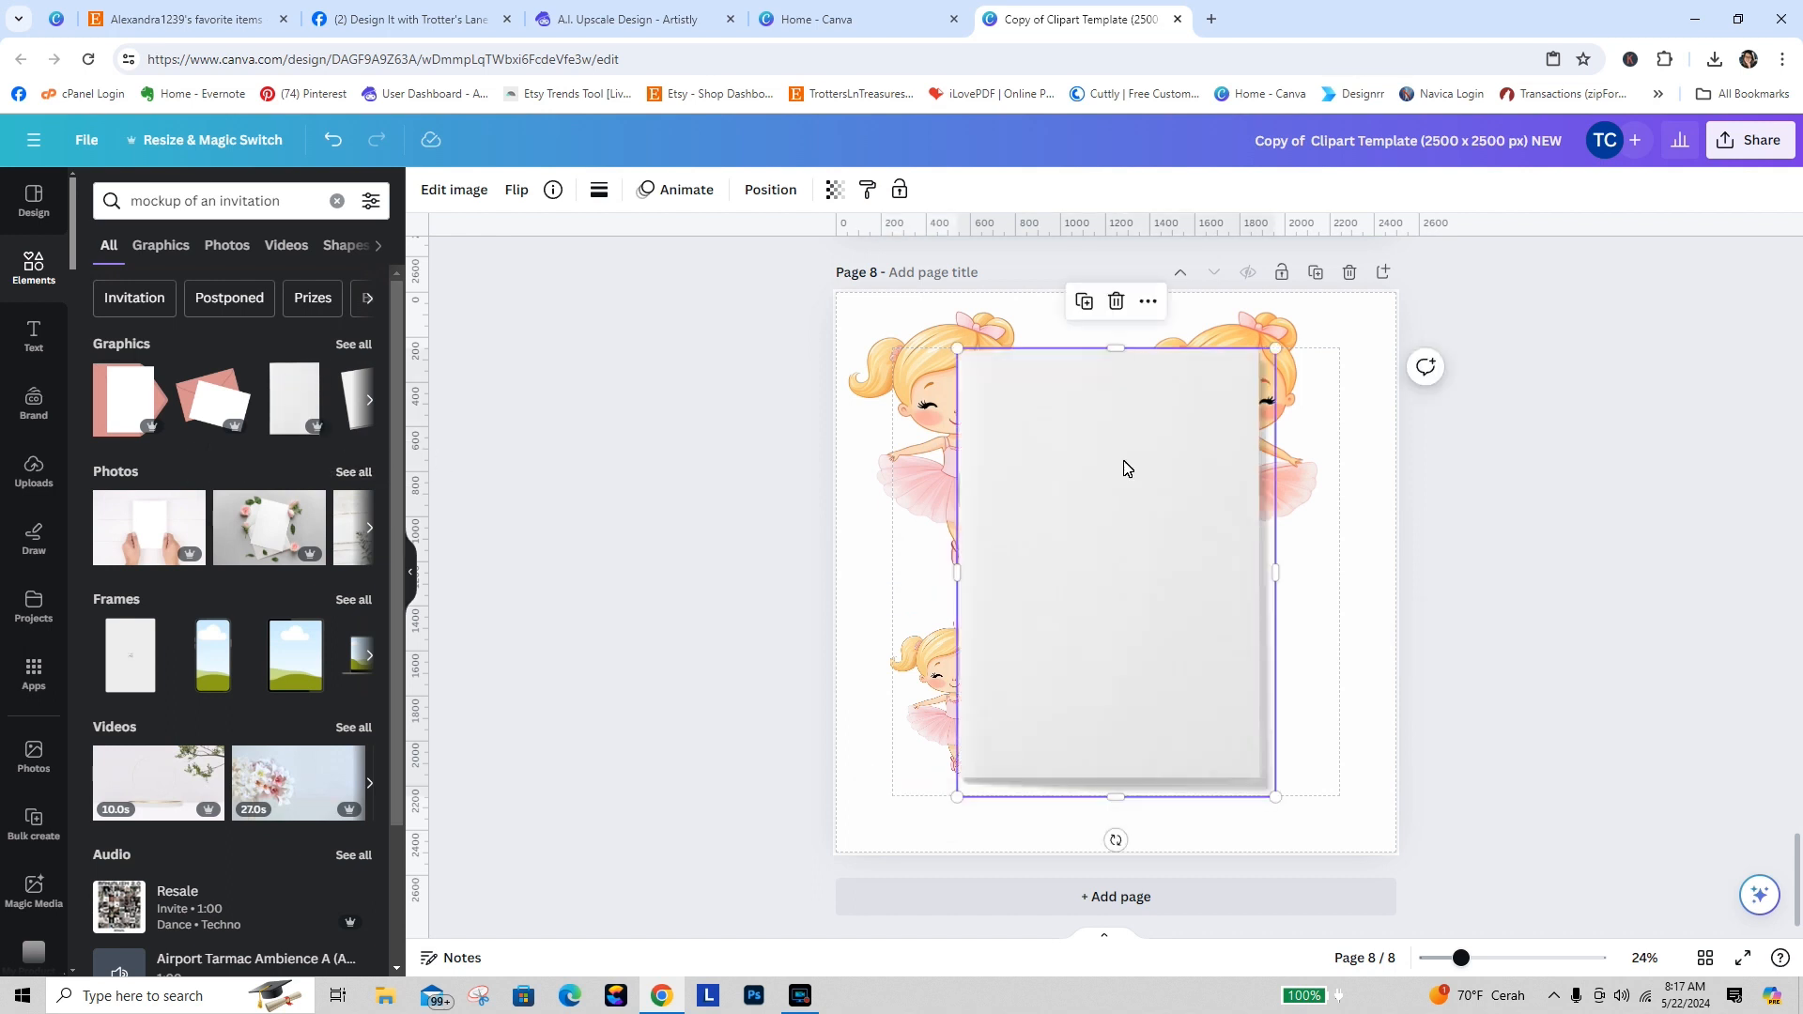
left_click_drag(1167, 511, 539, 656)
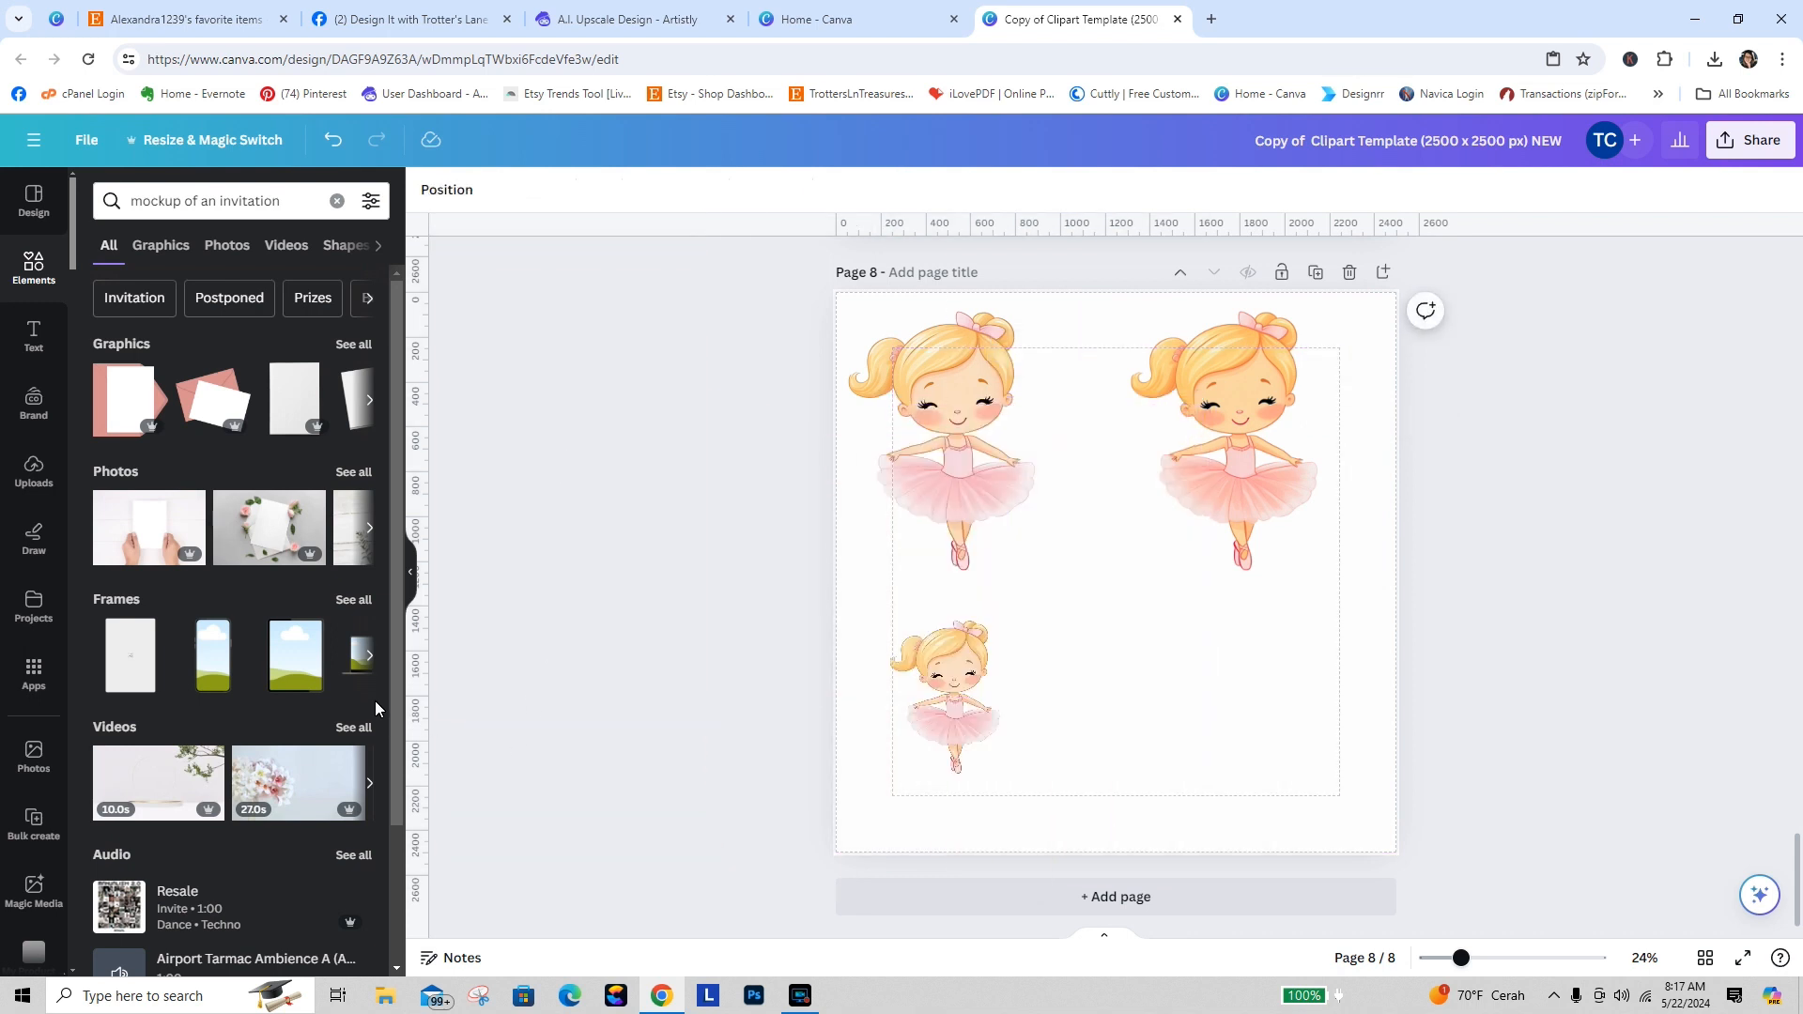
left_click(295, 665)
left_click_drag(1107, 552, 1145, 676)
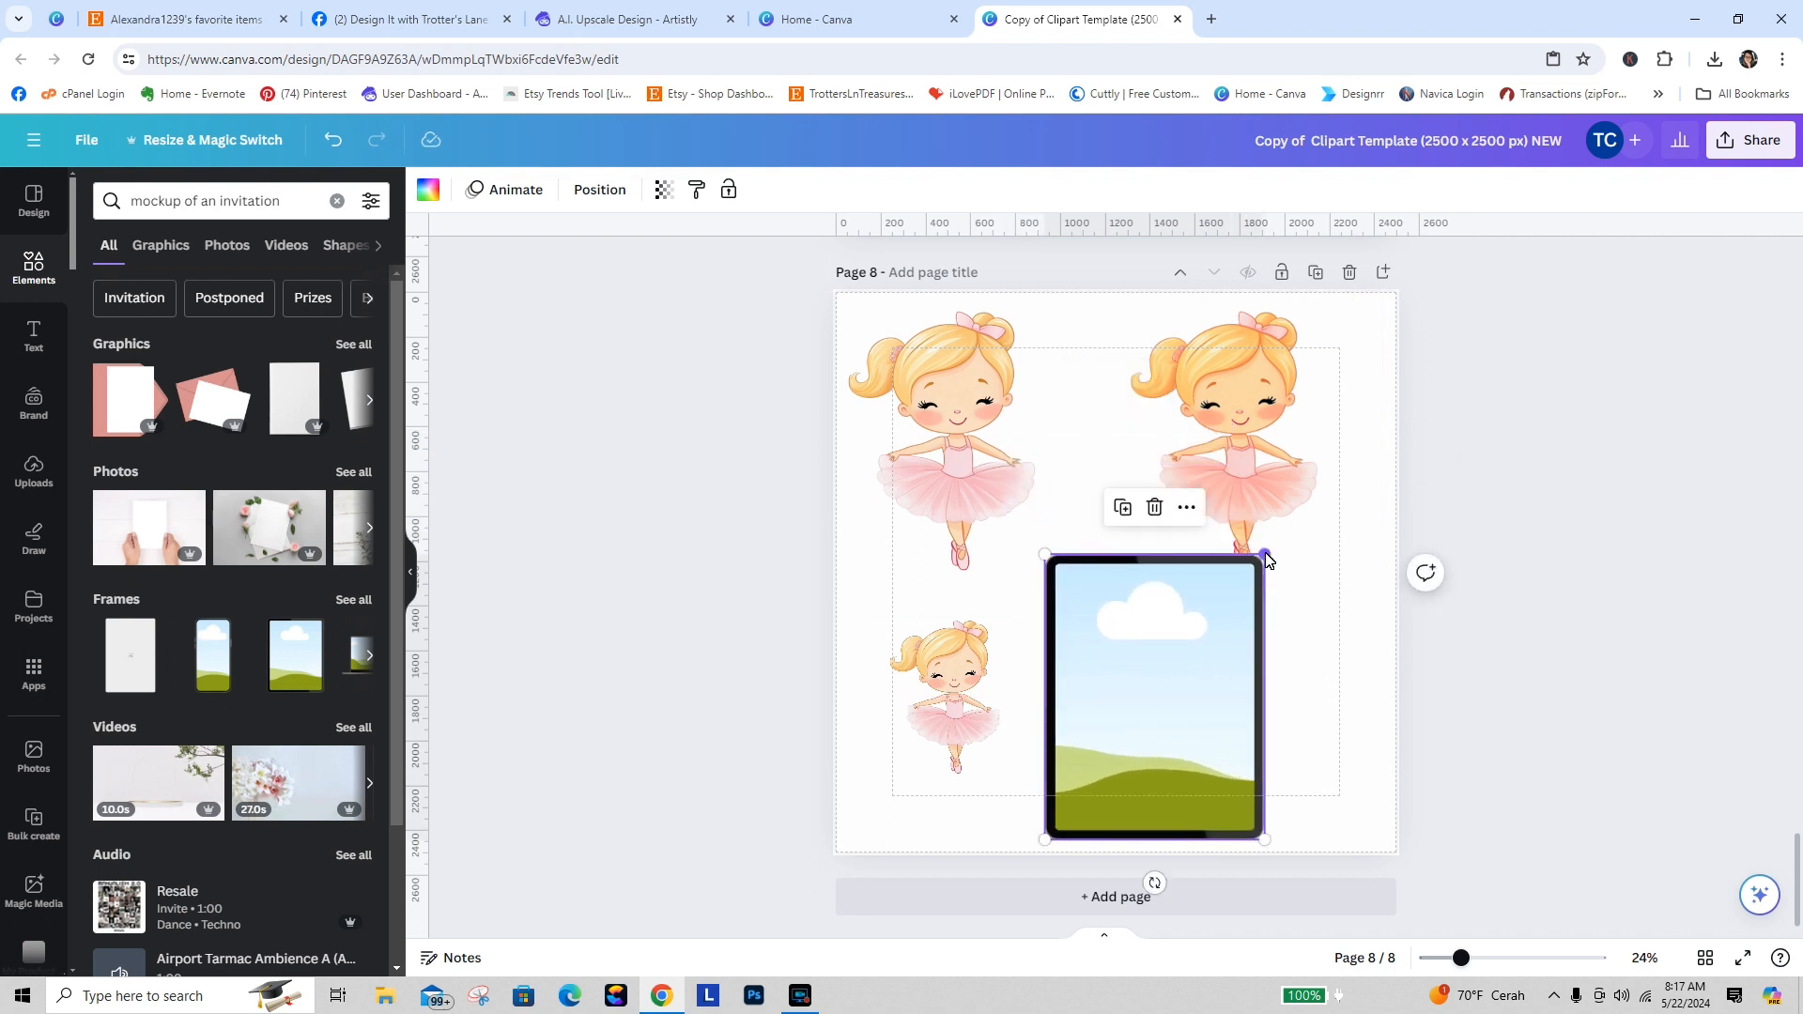
left_click_drag(1266, 560, 1194, 657)
left_click_drag(1139, 768, 537, 657)
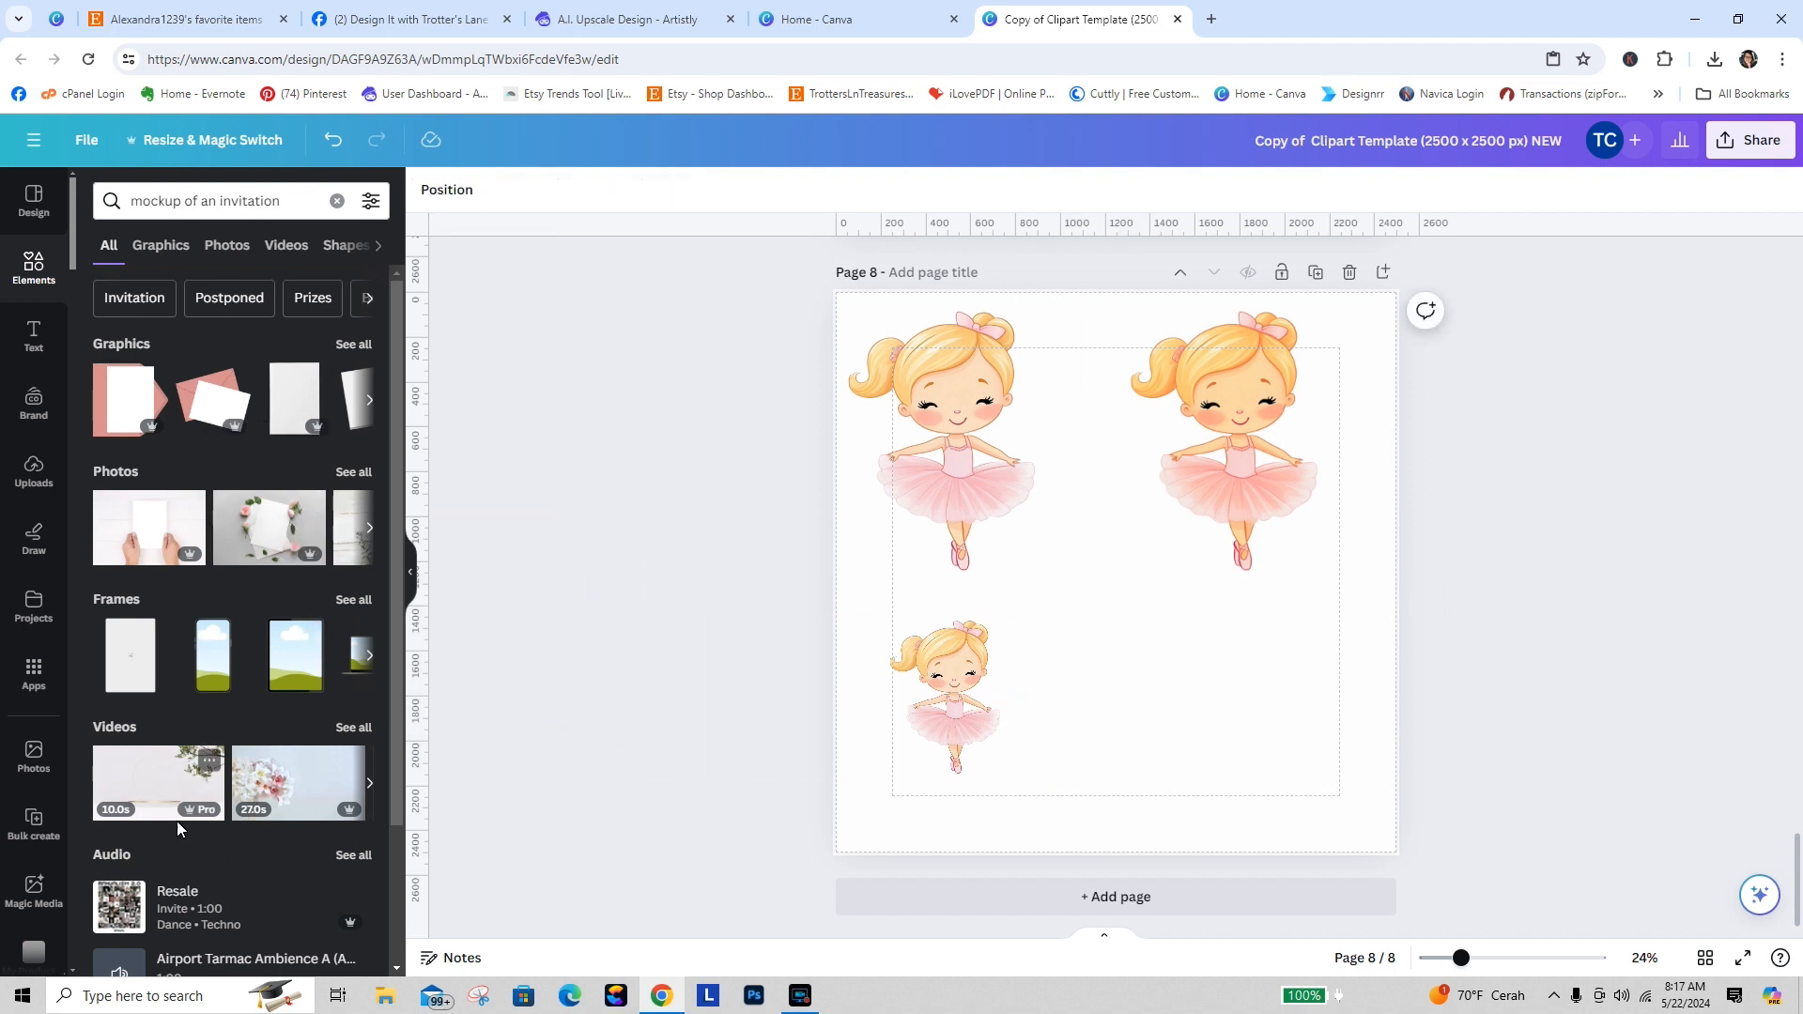
Step: Try the photo of hands holding a blank card from the invitation mockup photos on page 8 and remove it
left_click_drag(397, 483, 395, 640)
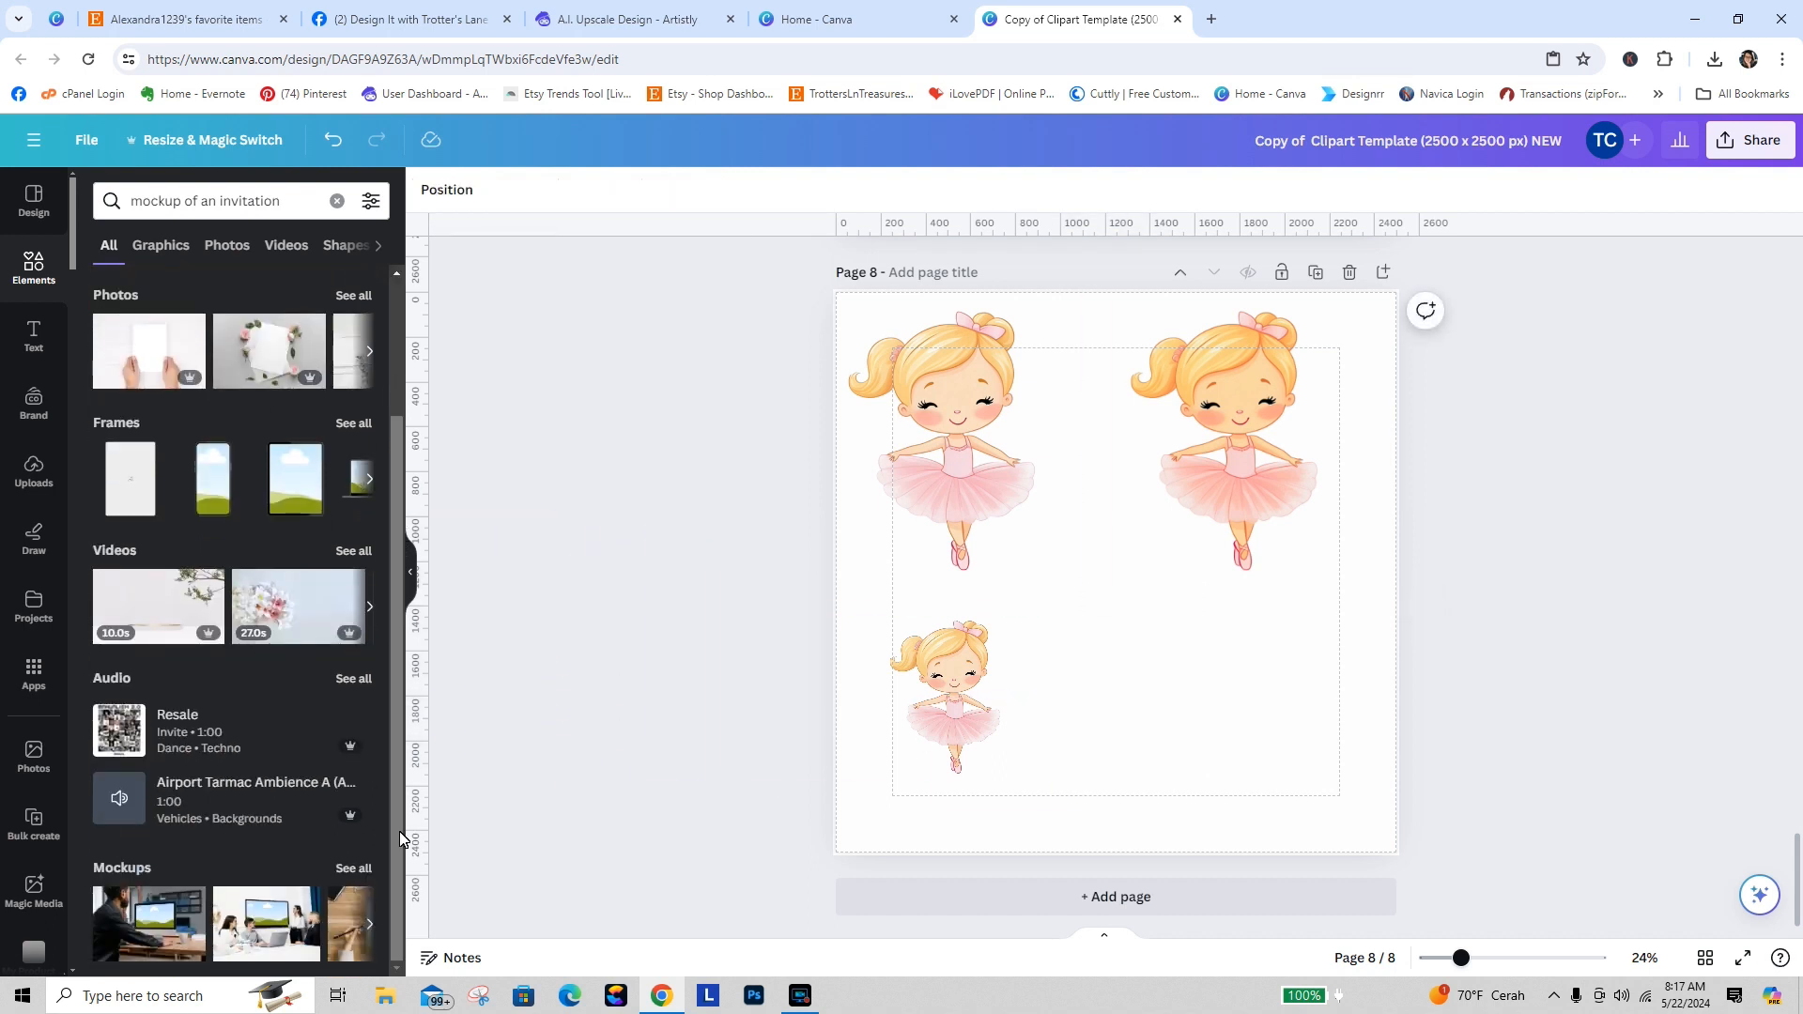
left_click(218, 245)
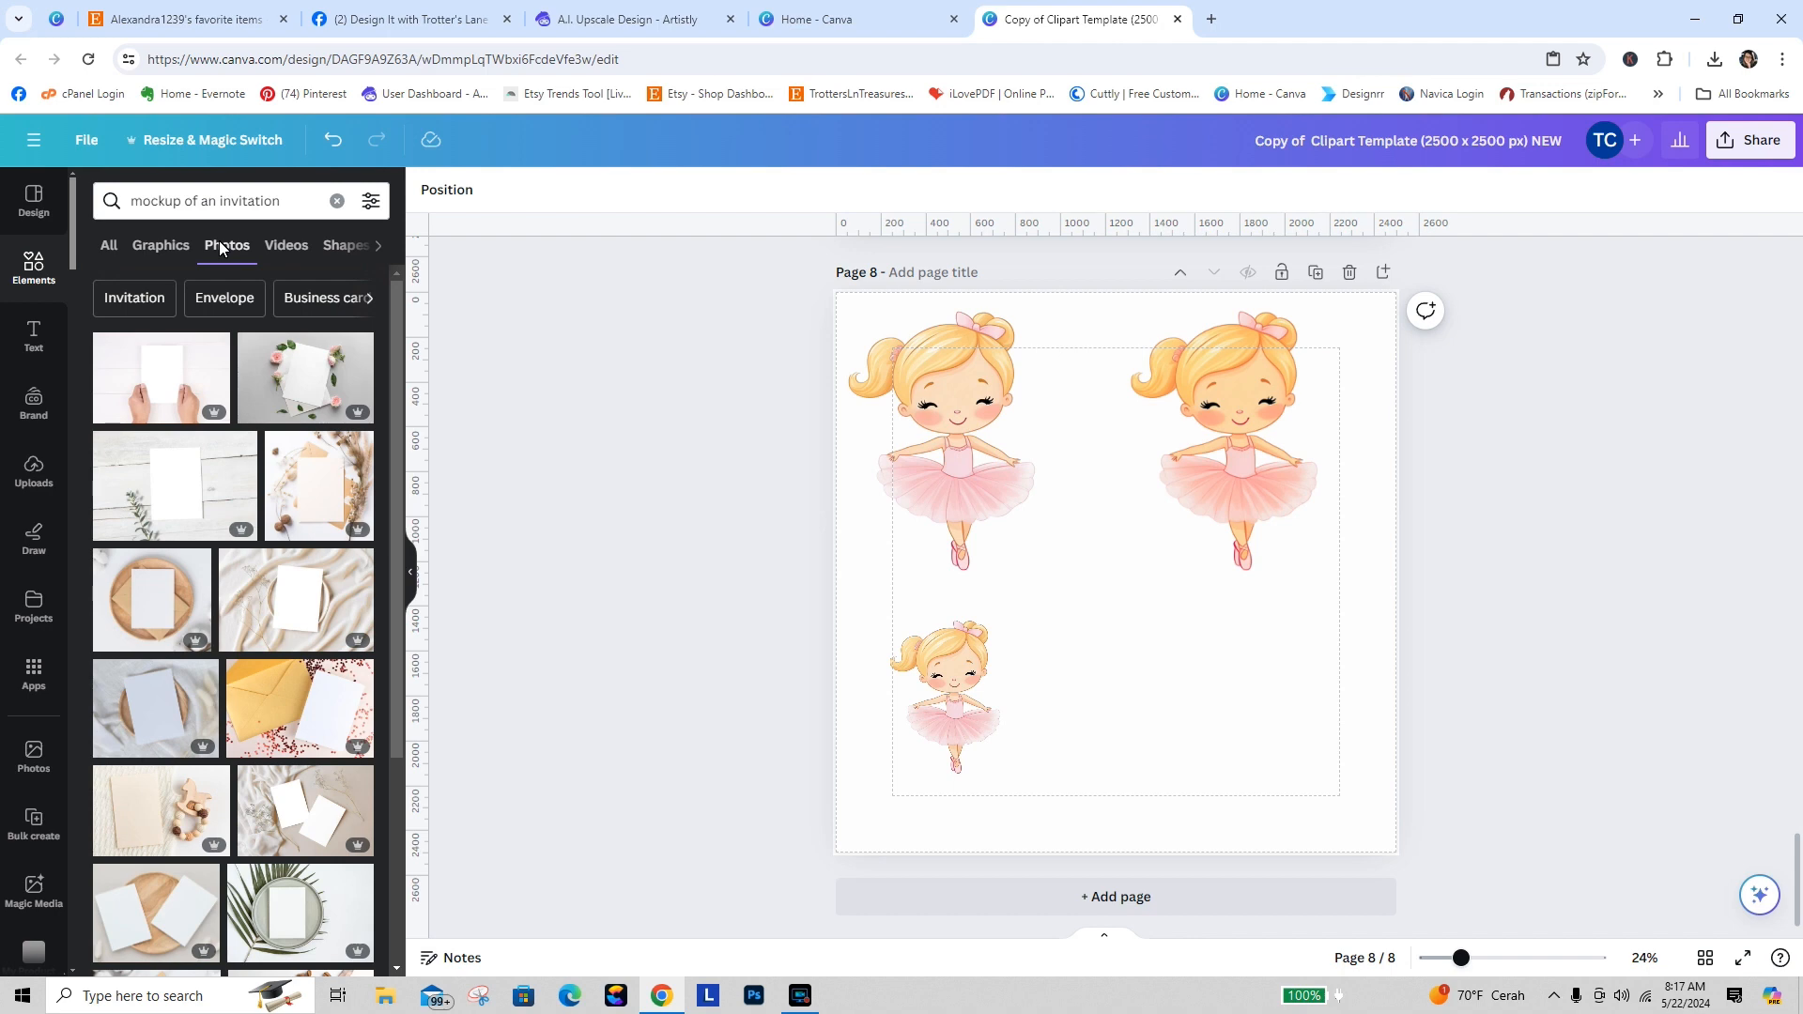
left_click(173, 367)
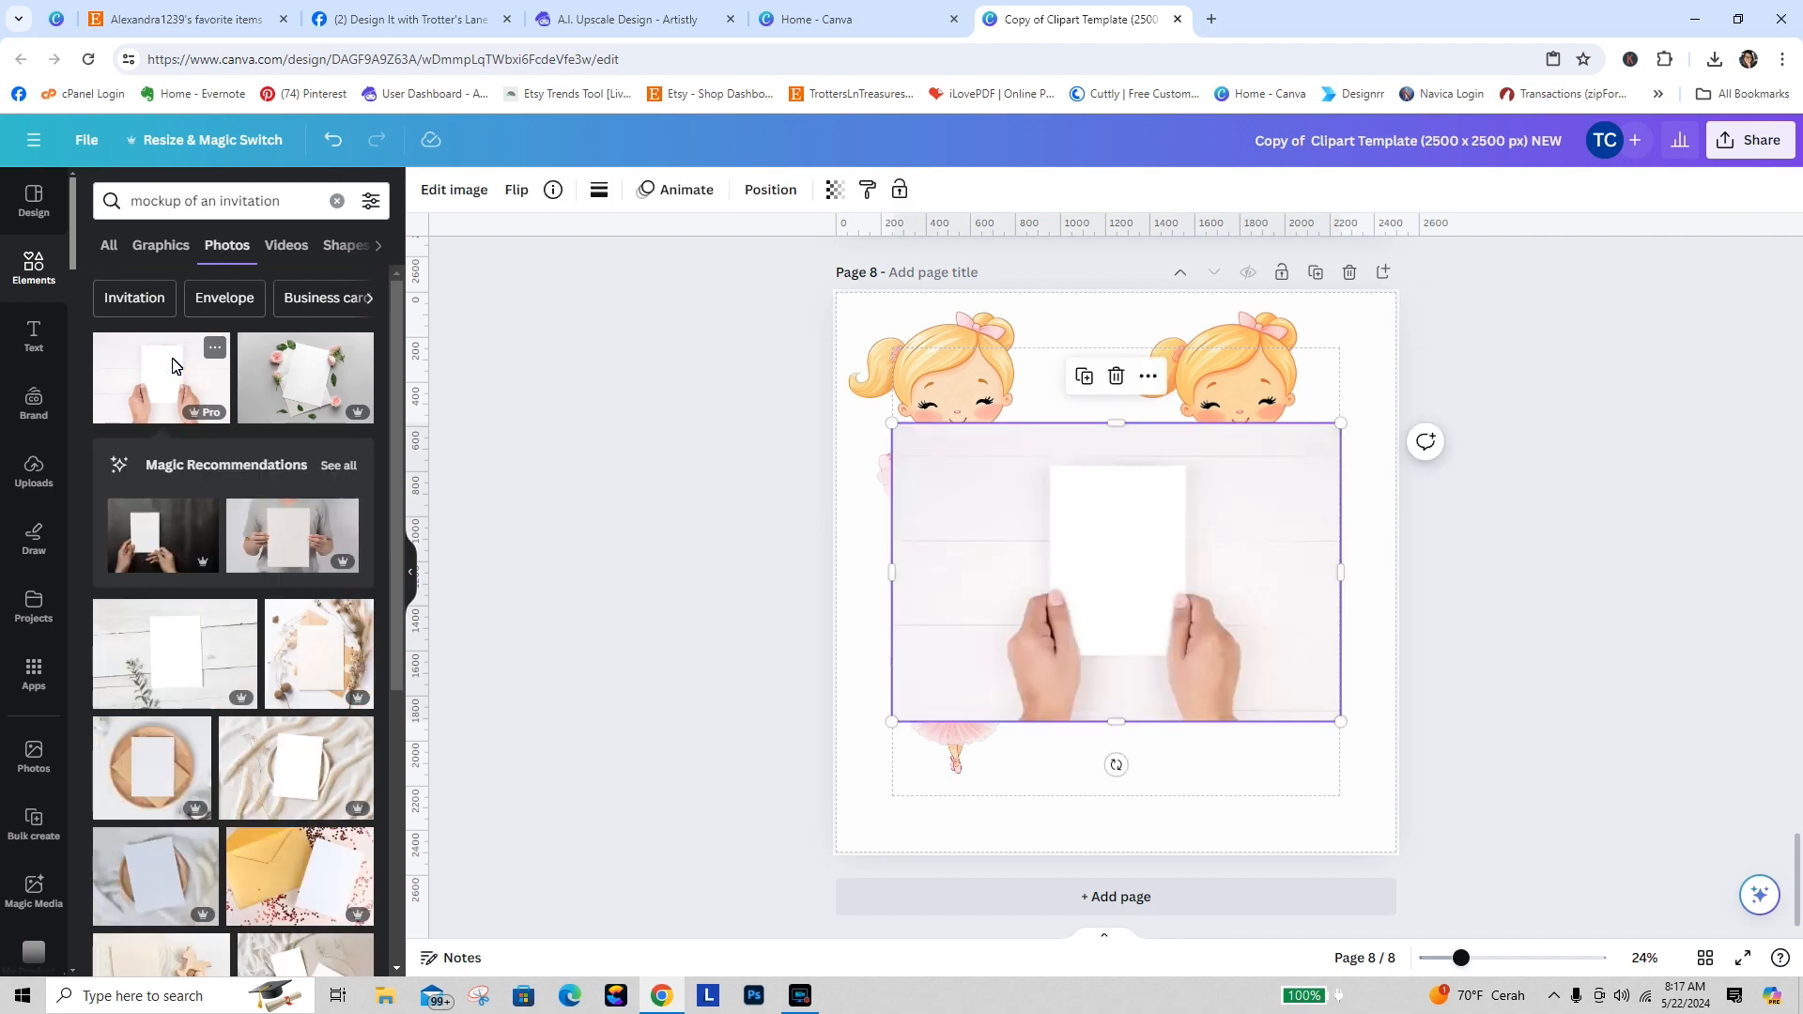
left_click_drag(1083, 612, 434, 555)
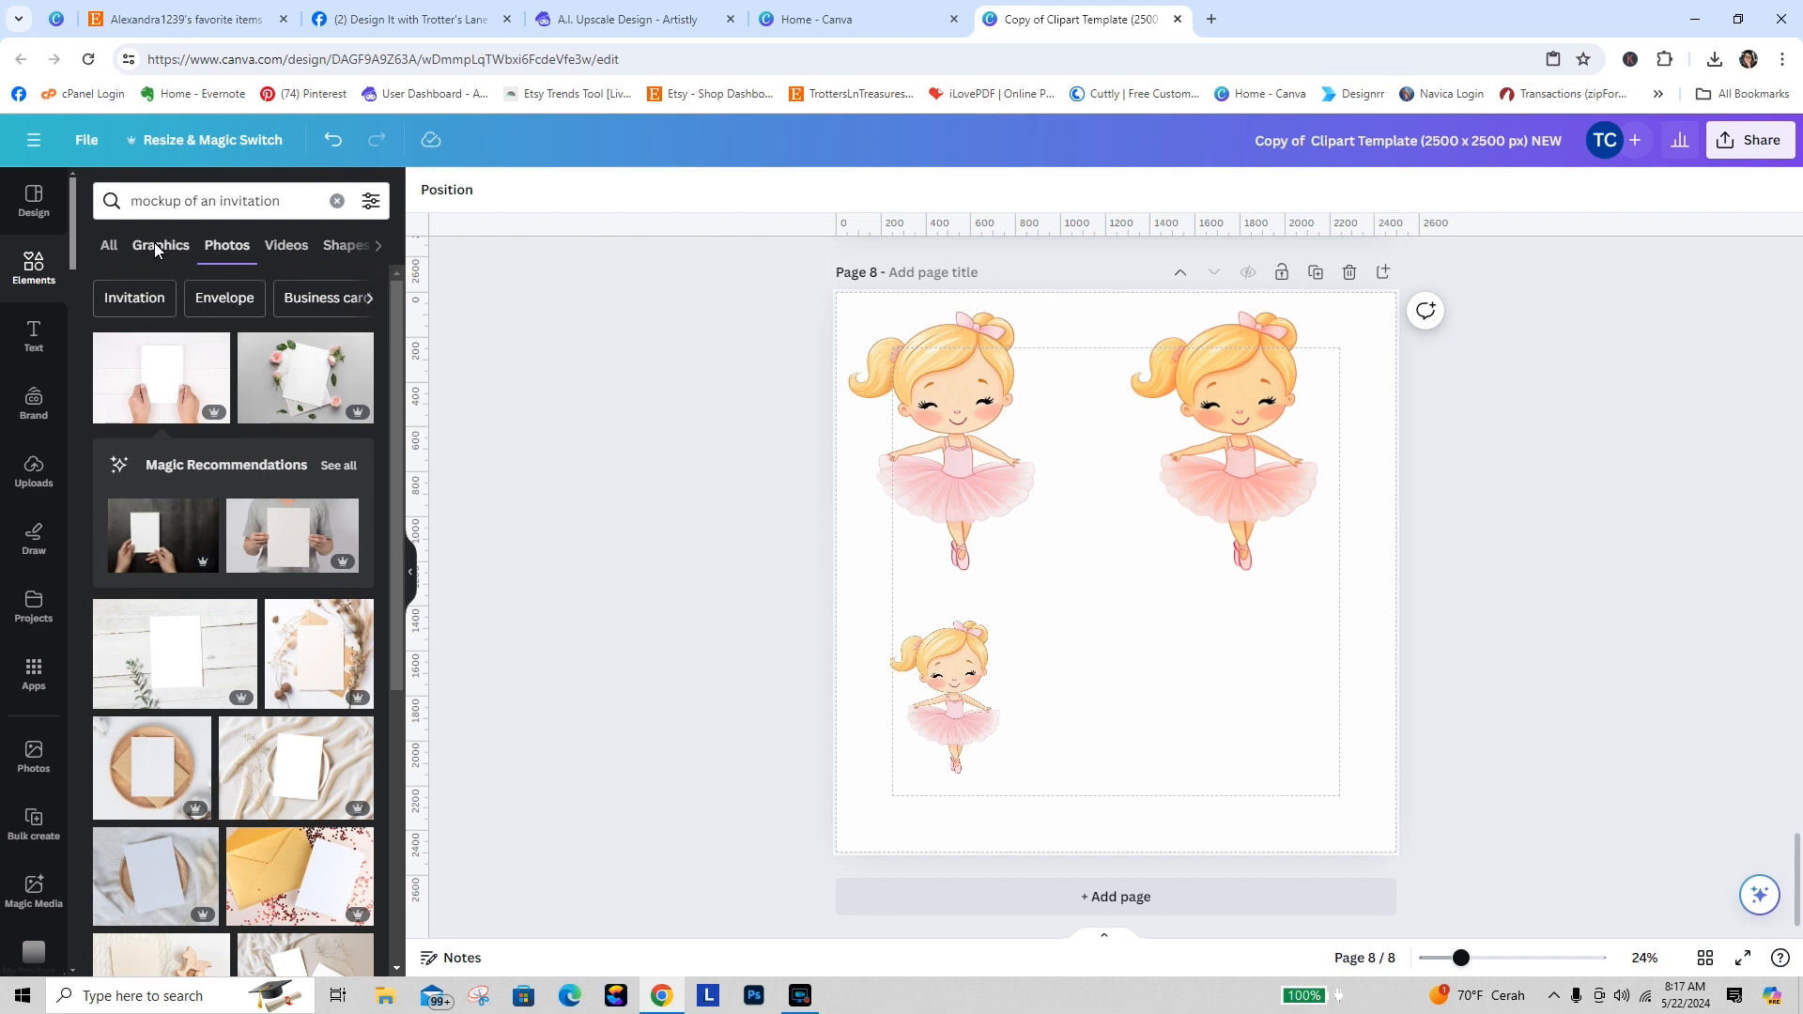
Step: Open the Kids Cowboy Invite folder from the project folders and add a blank page after page 8
left_click(33, 606)
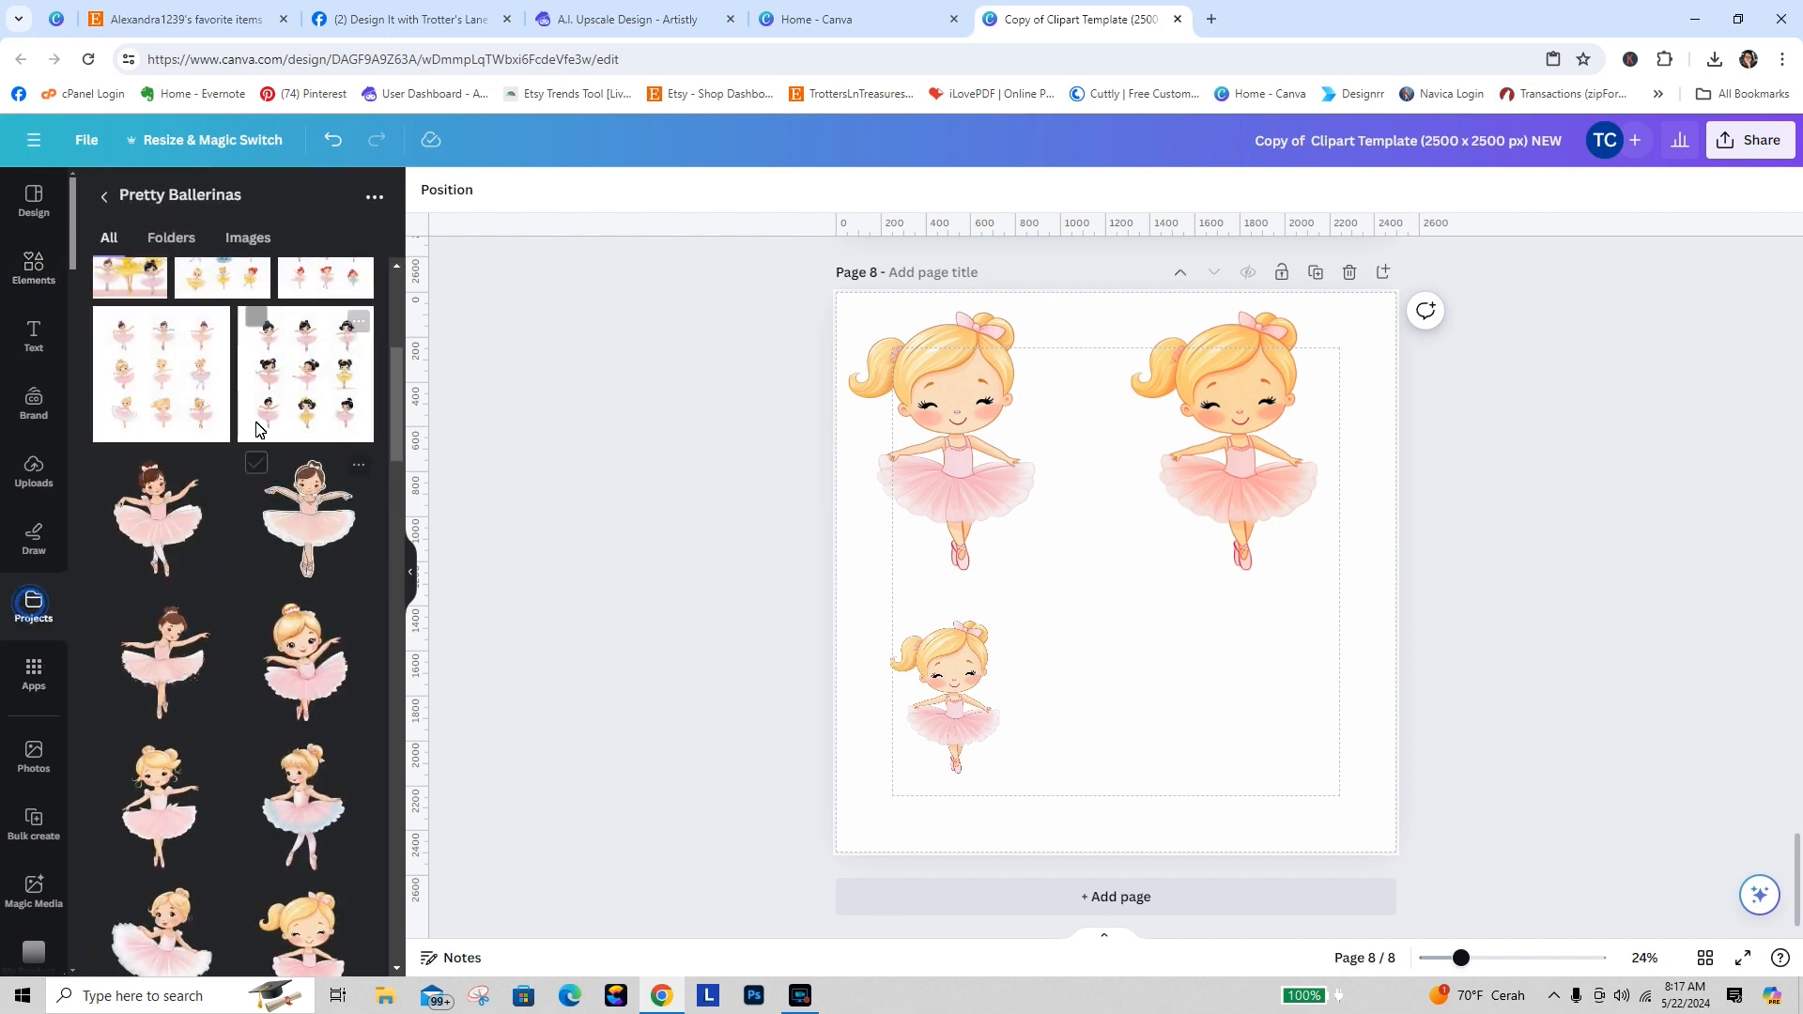
left_click(102, 194)
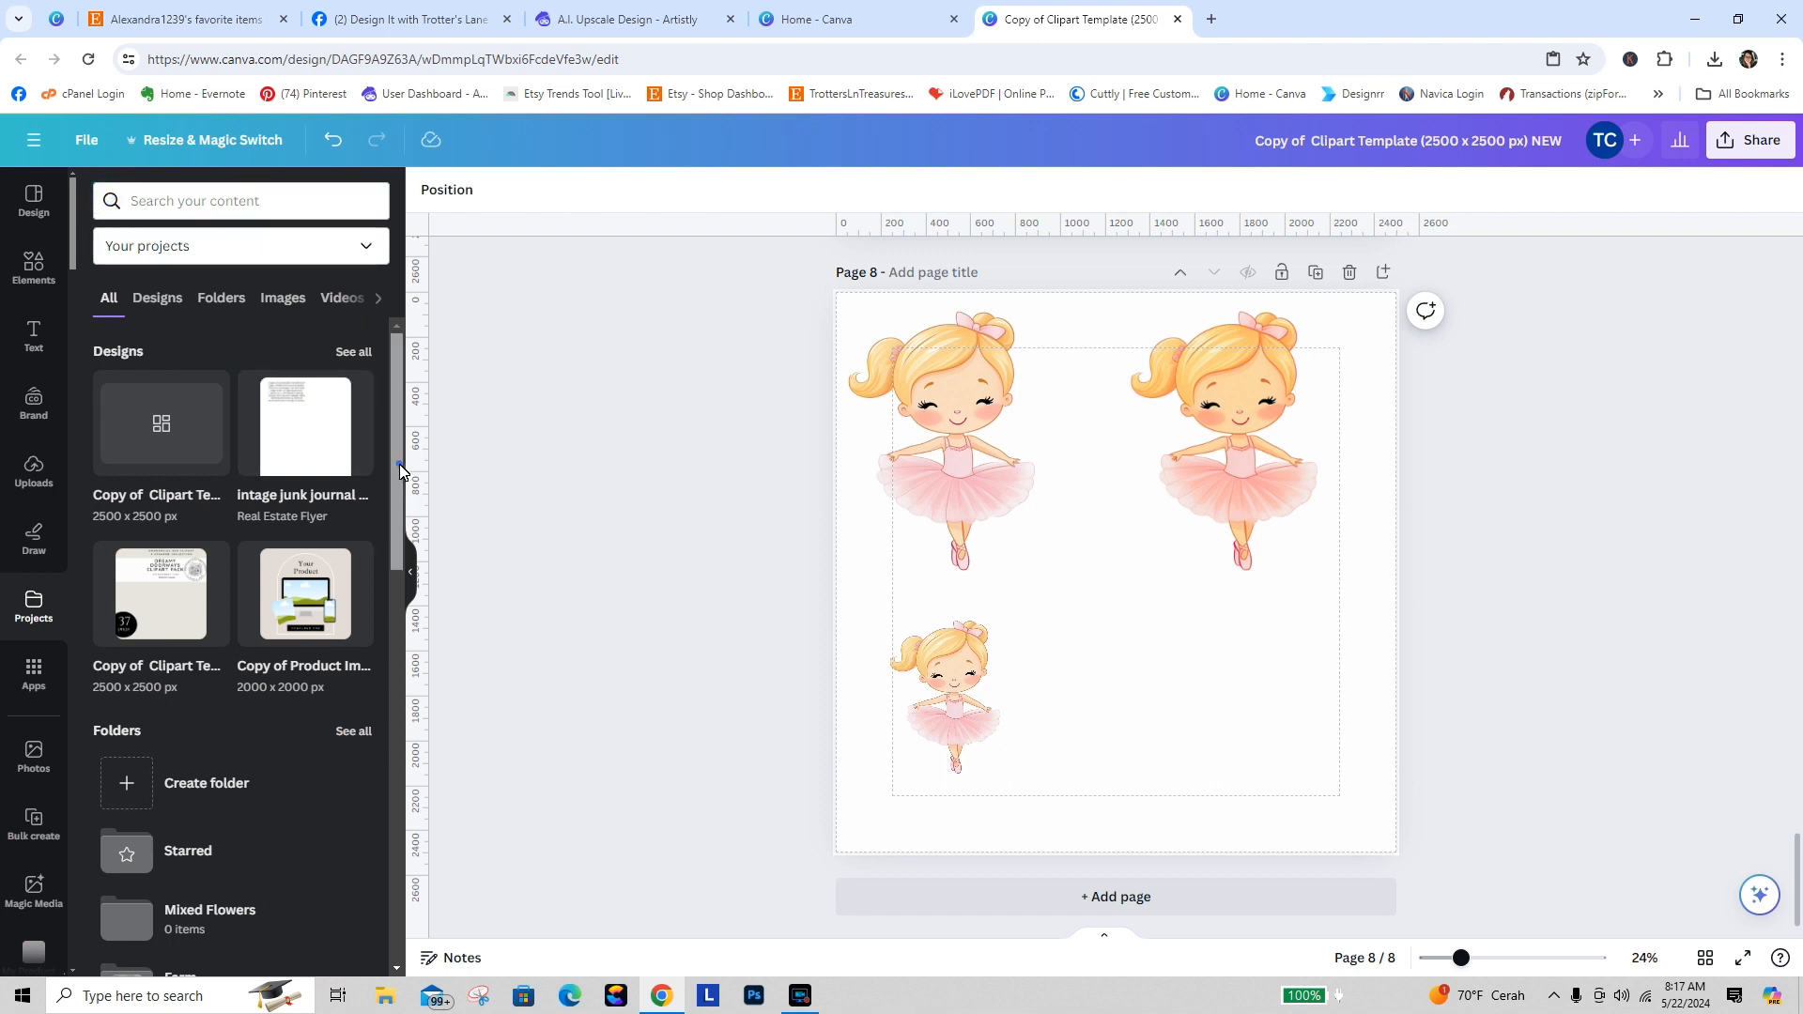
left_click_drag(404, 495, 381, 877)
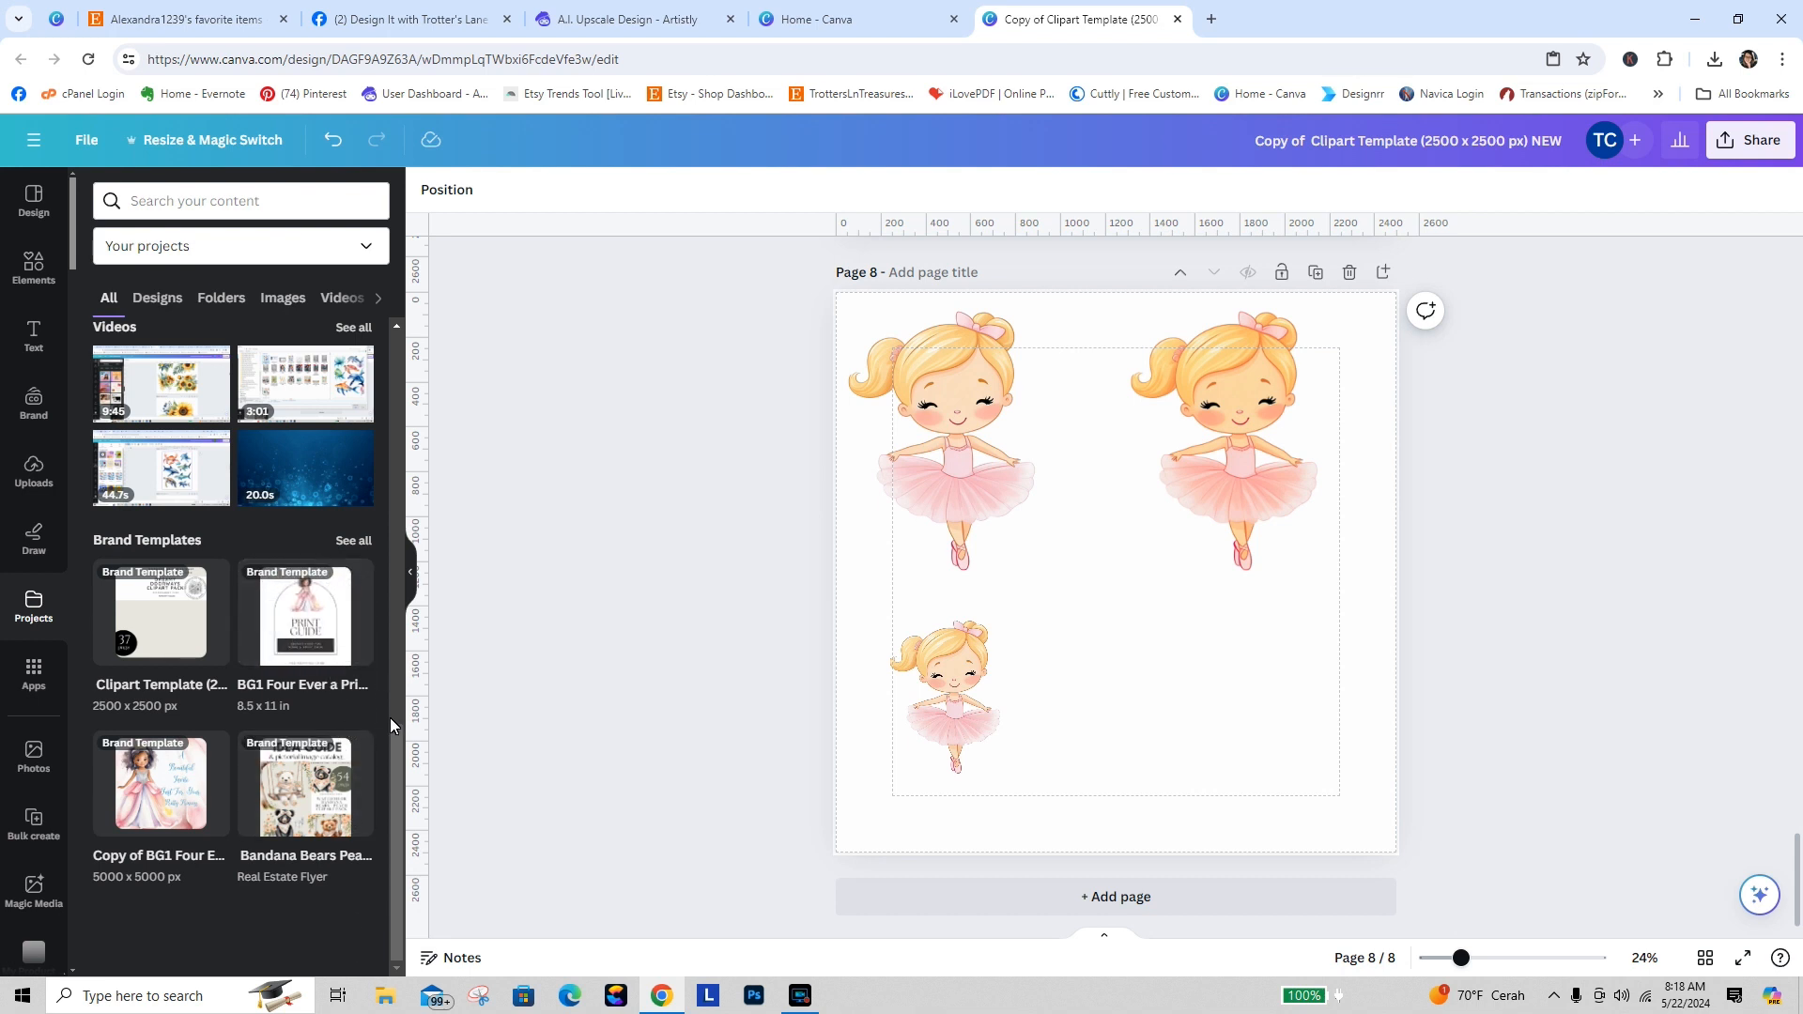
left_click_drag(398, 752, 385, 575)
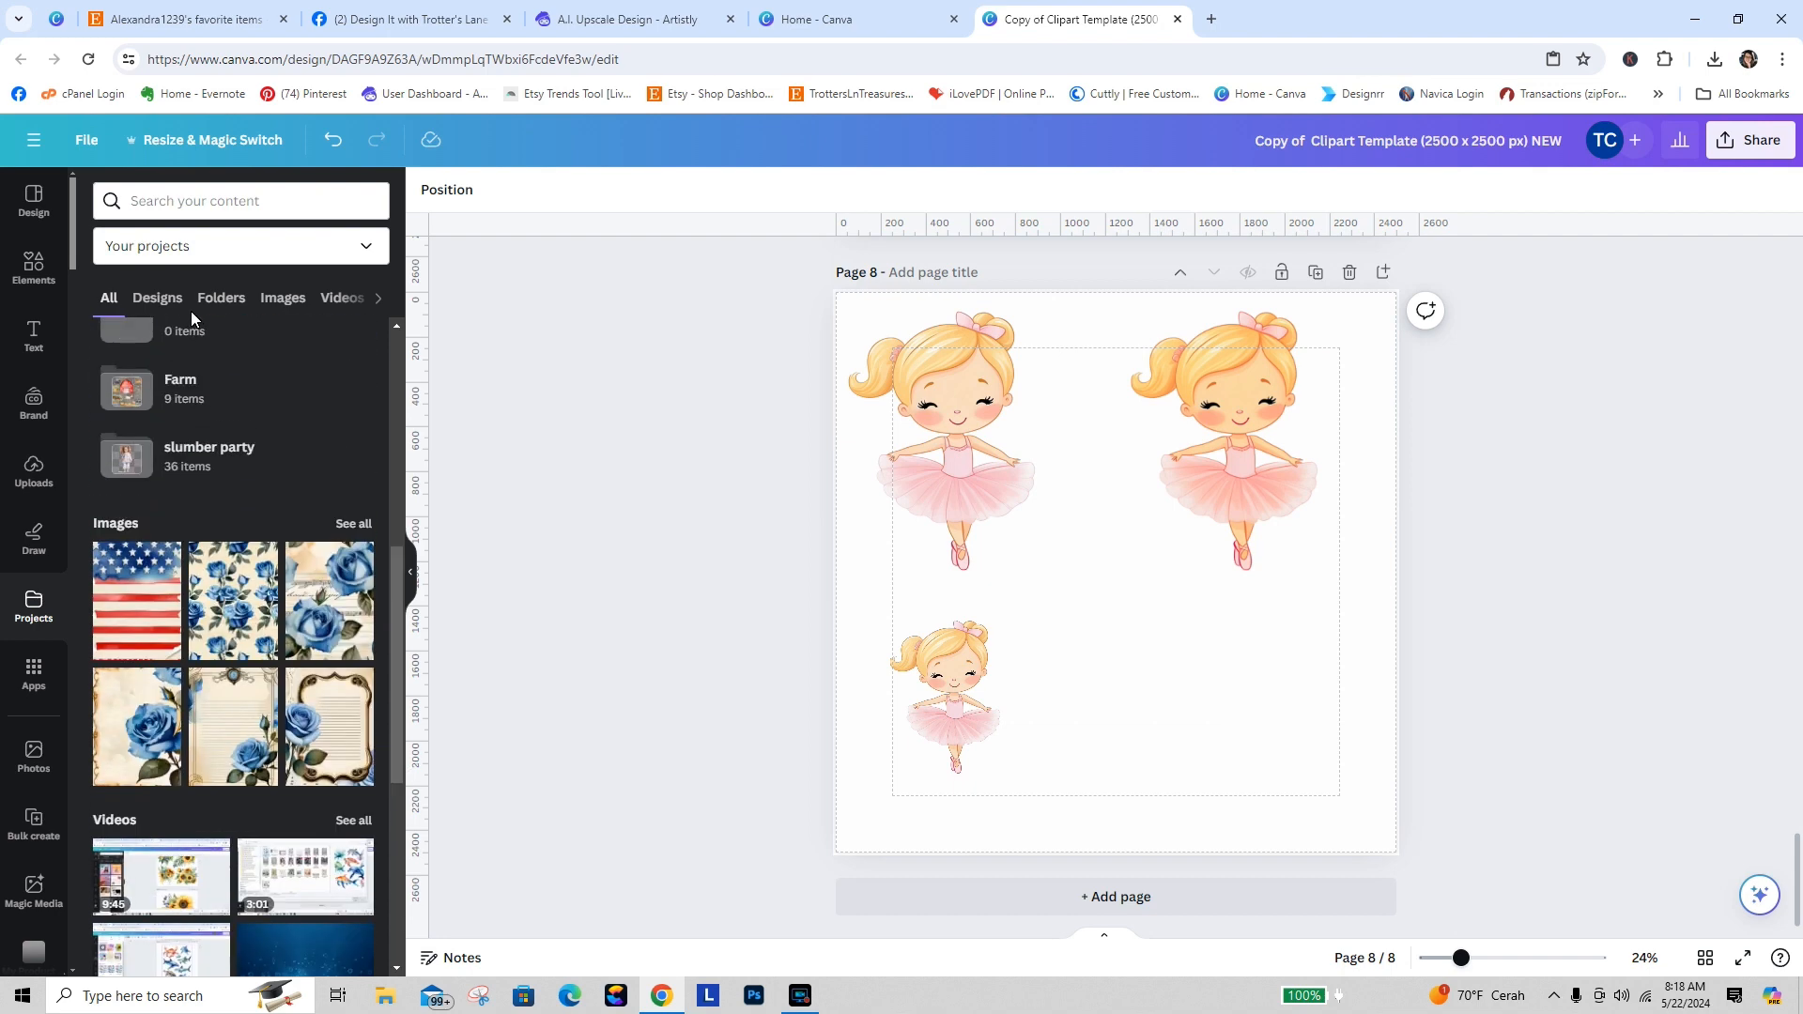
left_click(219, 299)
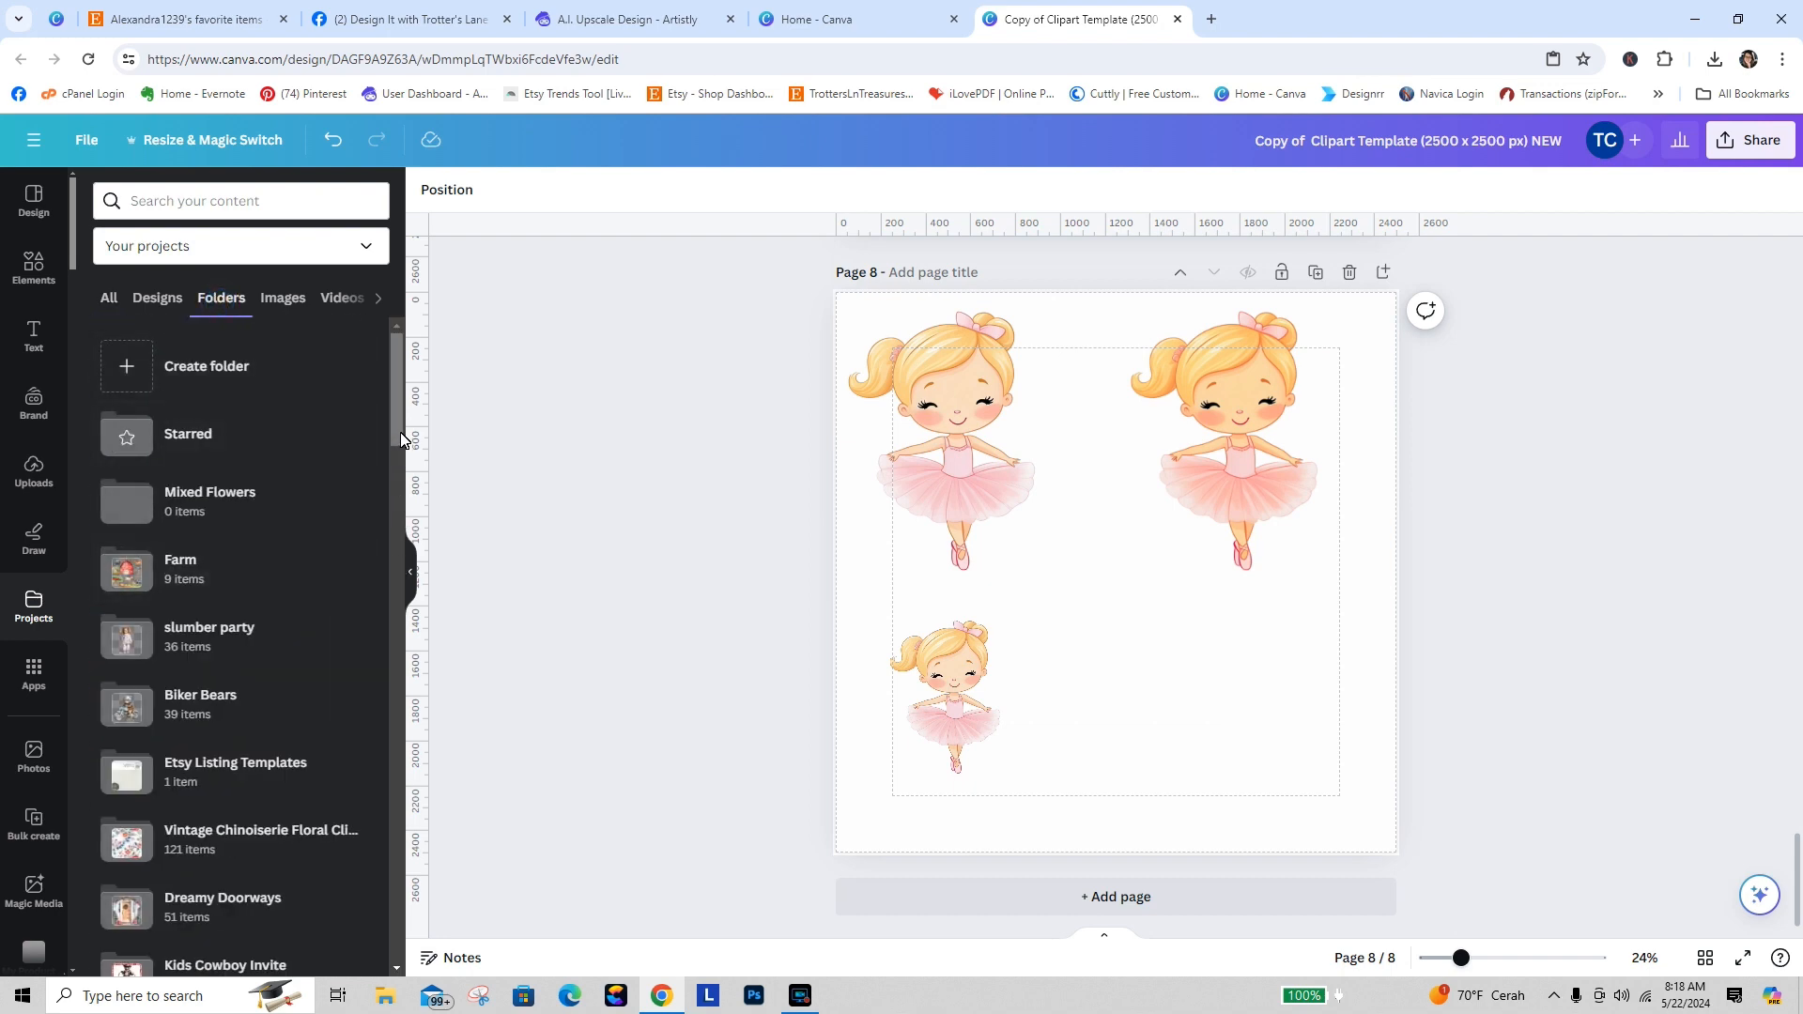
left_click_drag(399, 435, 405, 512)
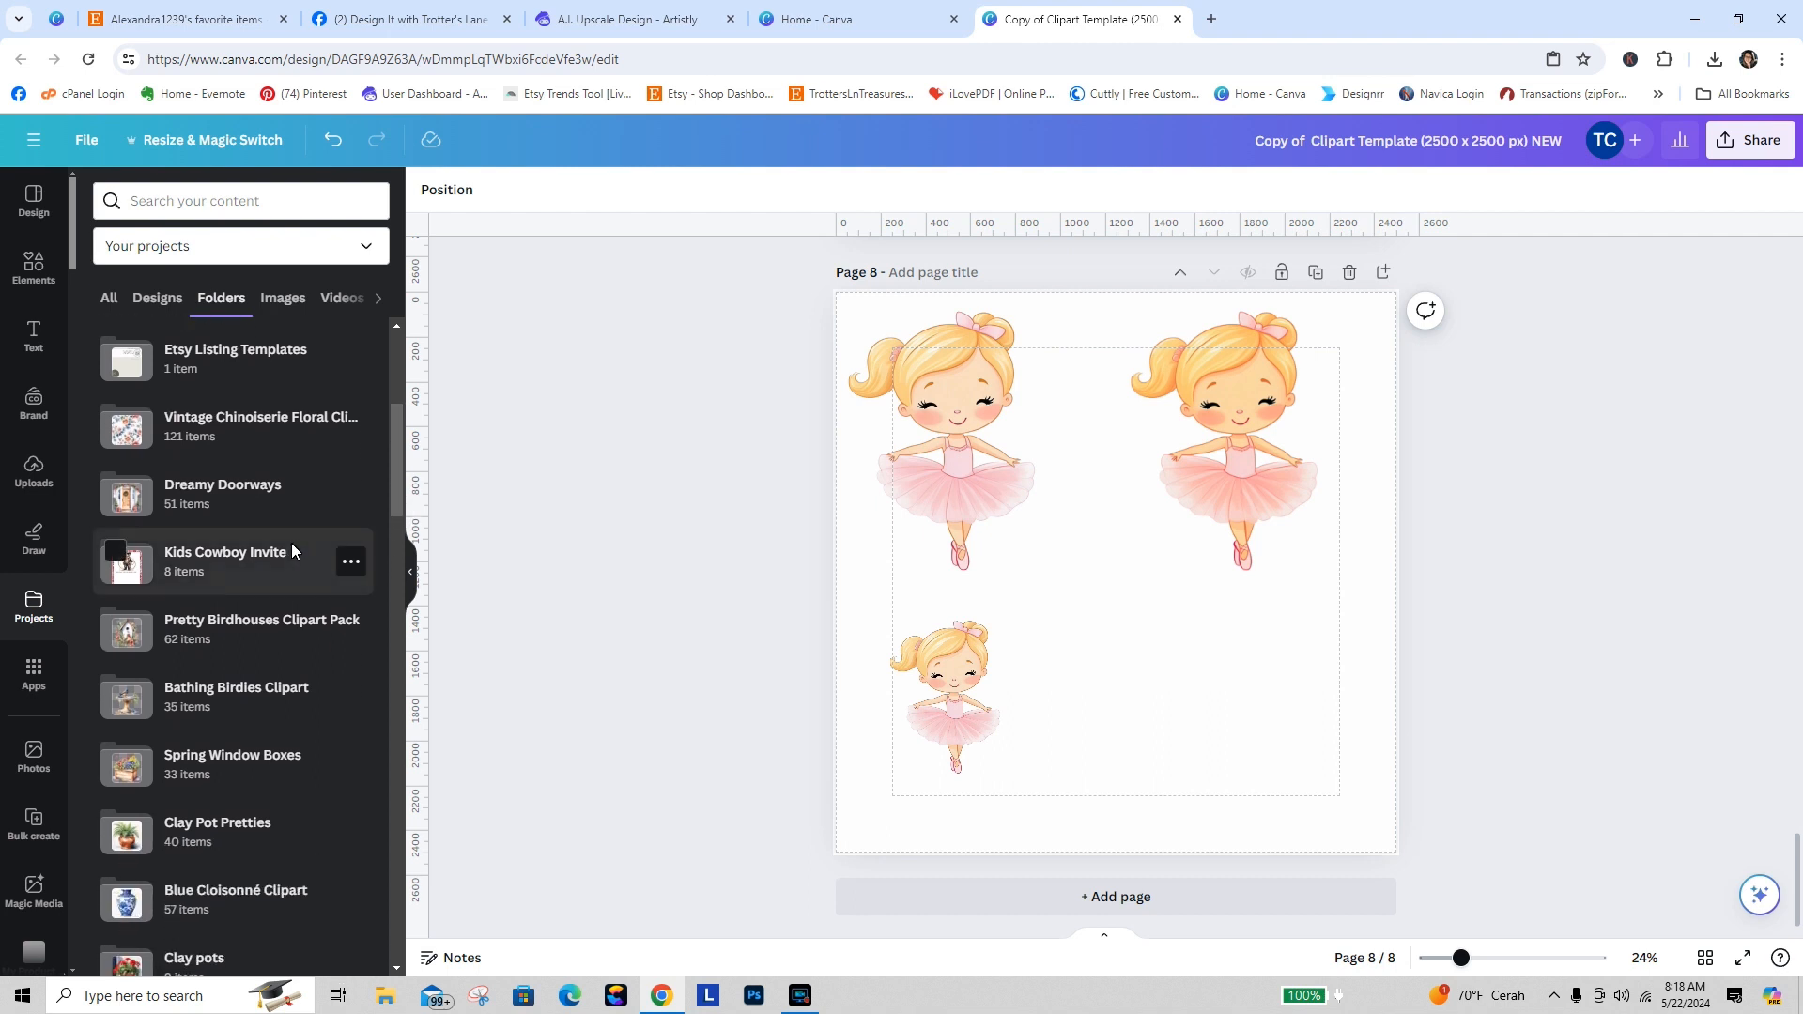
left_click(249, 554)
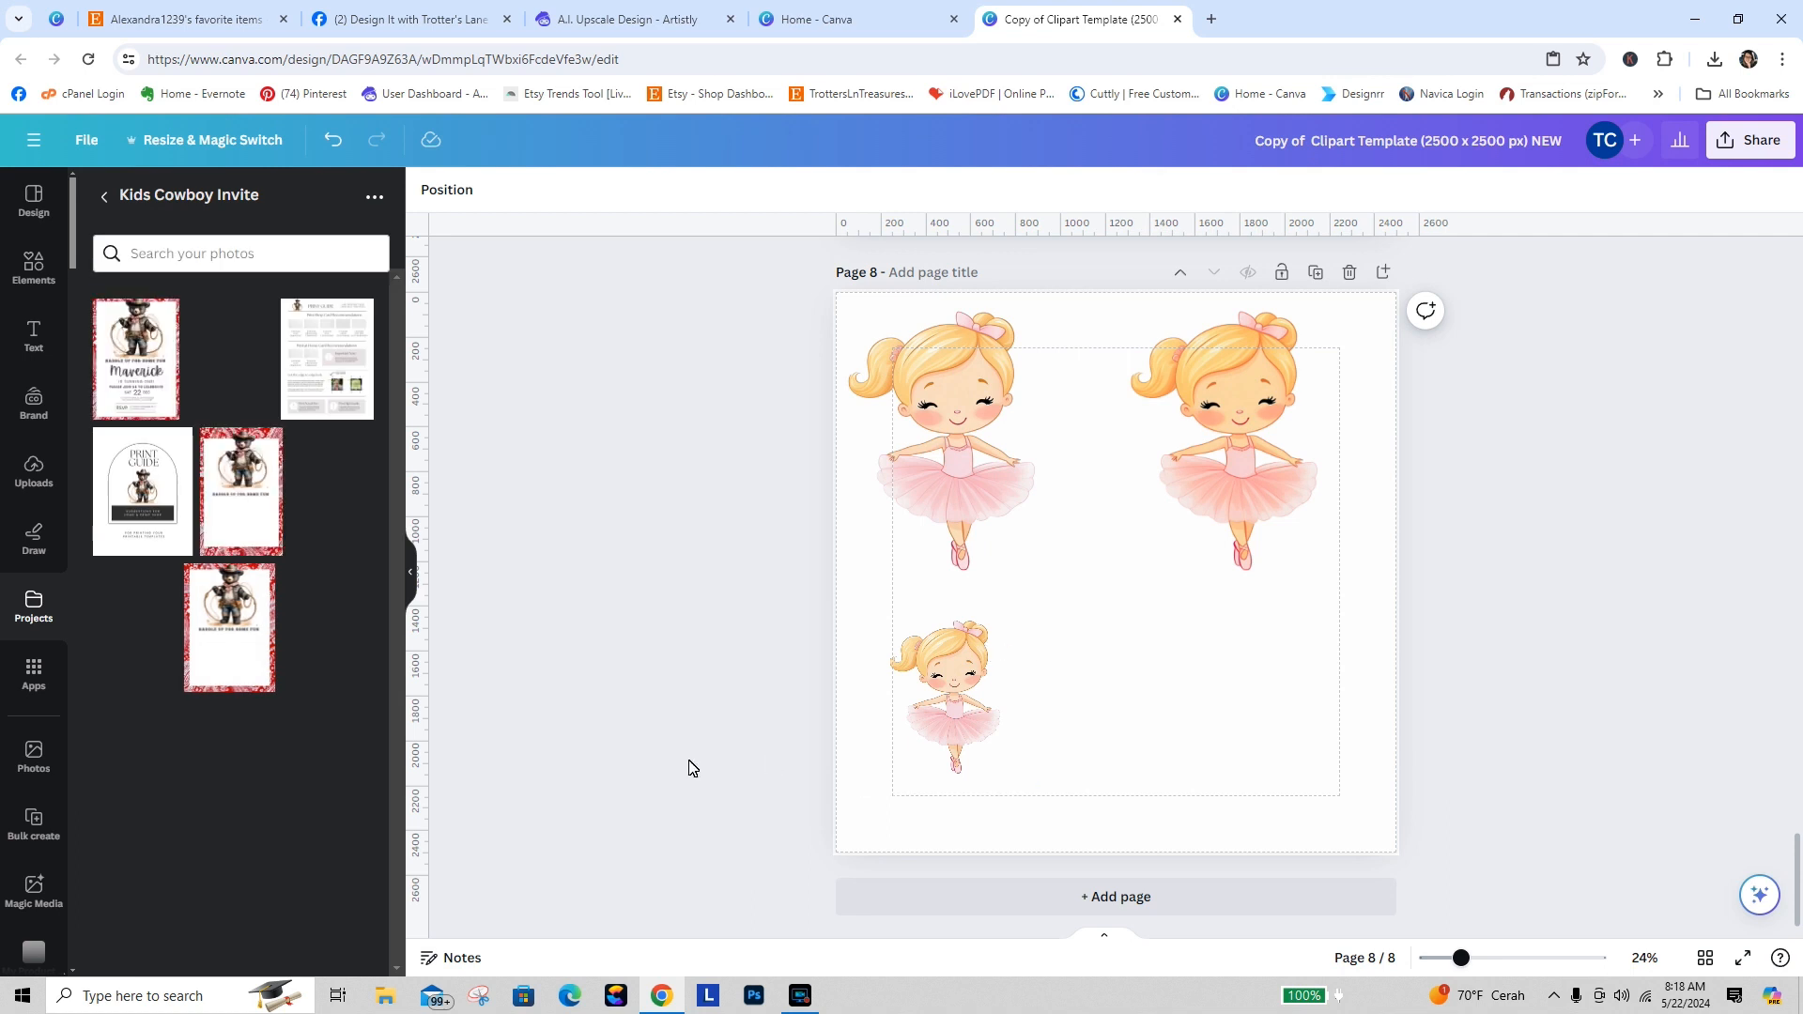
left_click(1174, 898)
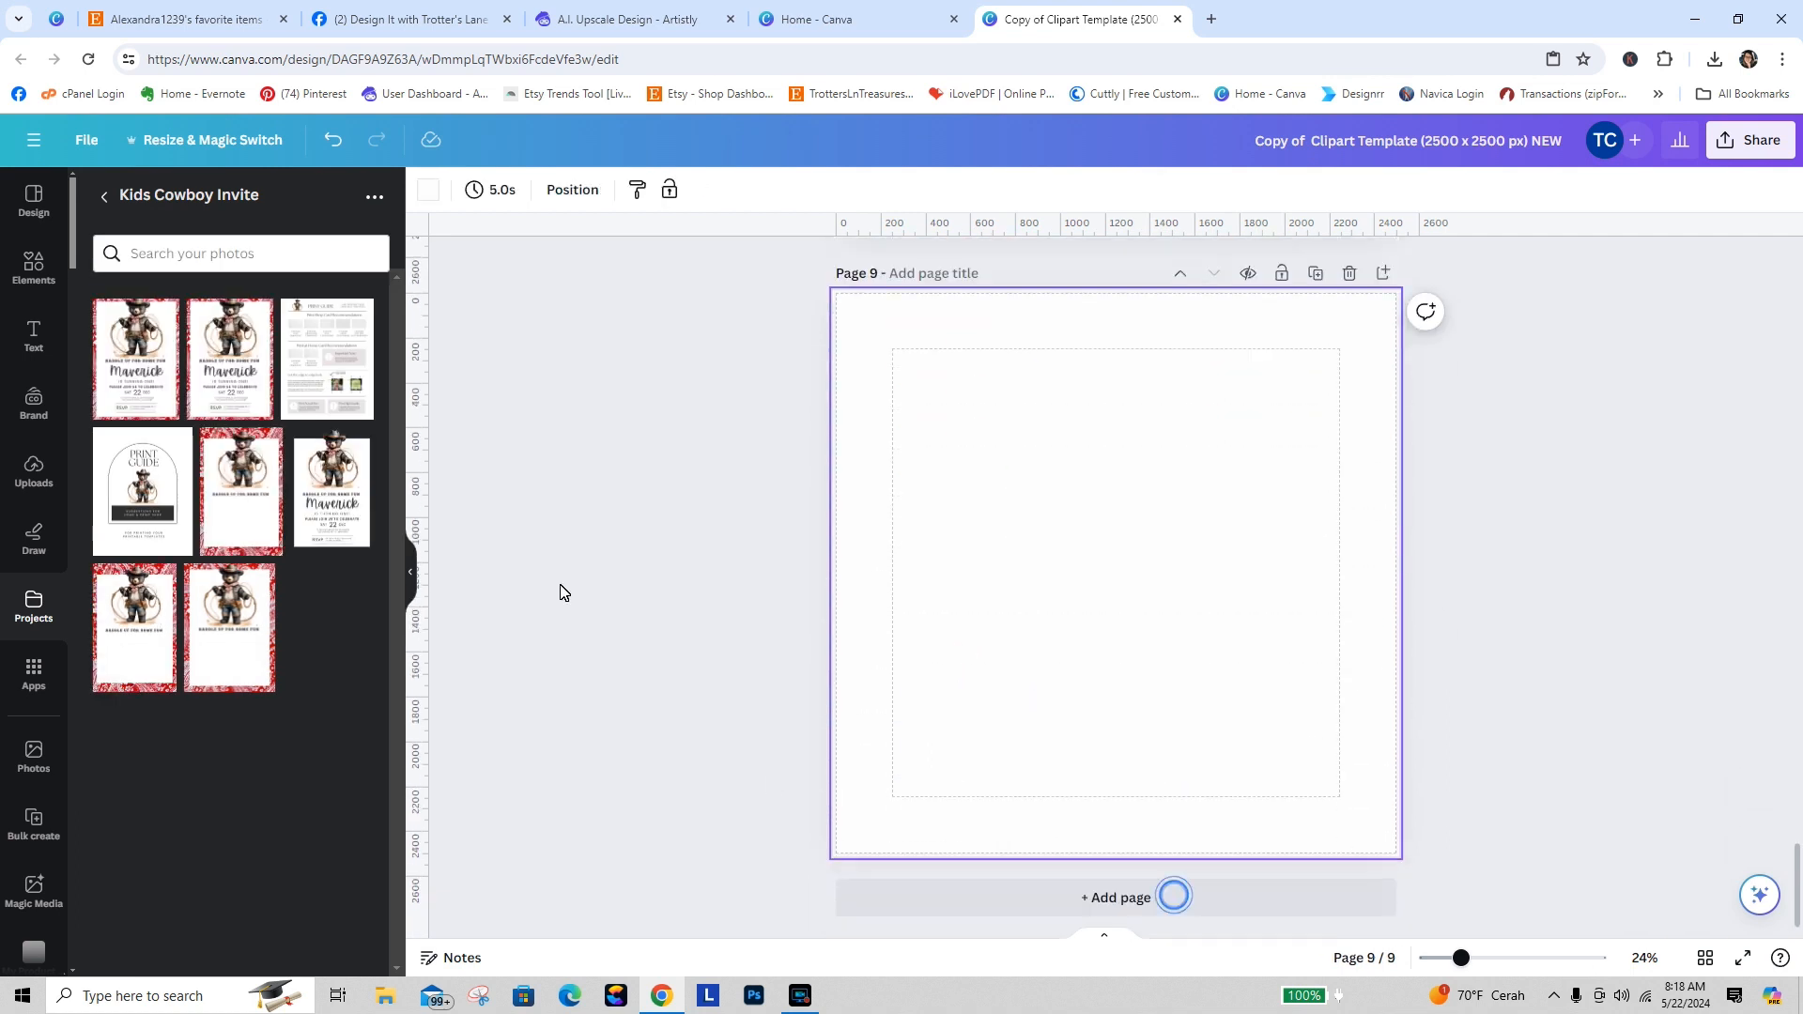
Step: Place the plain white cowboy bear invitation on page 9 and give it a solid border
left_click(323, 502)
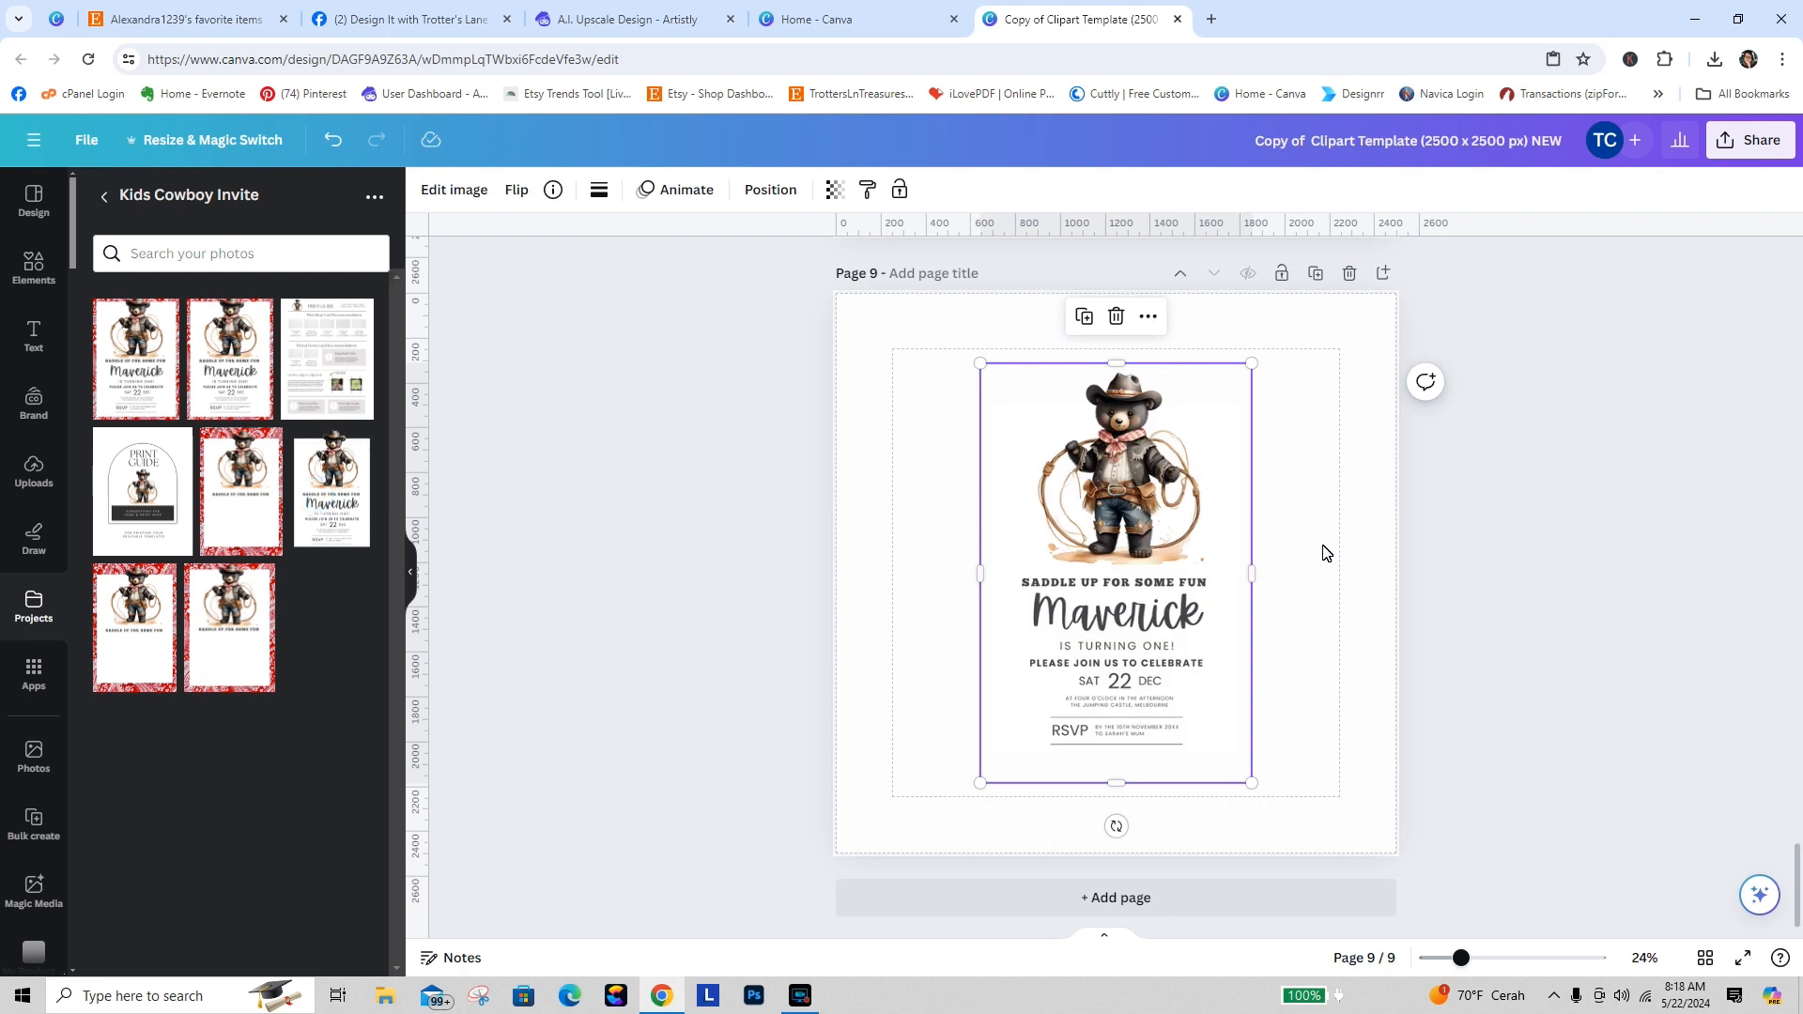
left_click(1322, 550)
left_click(1144, 555)
left_click(600, 190)
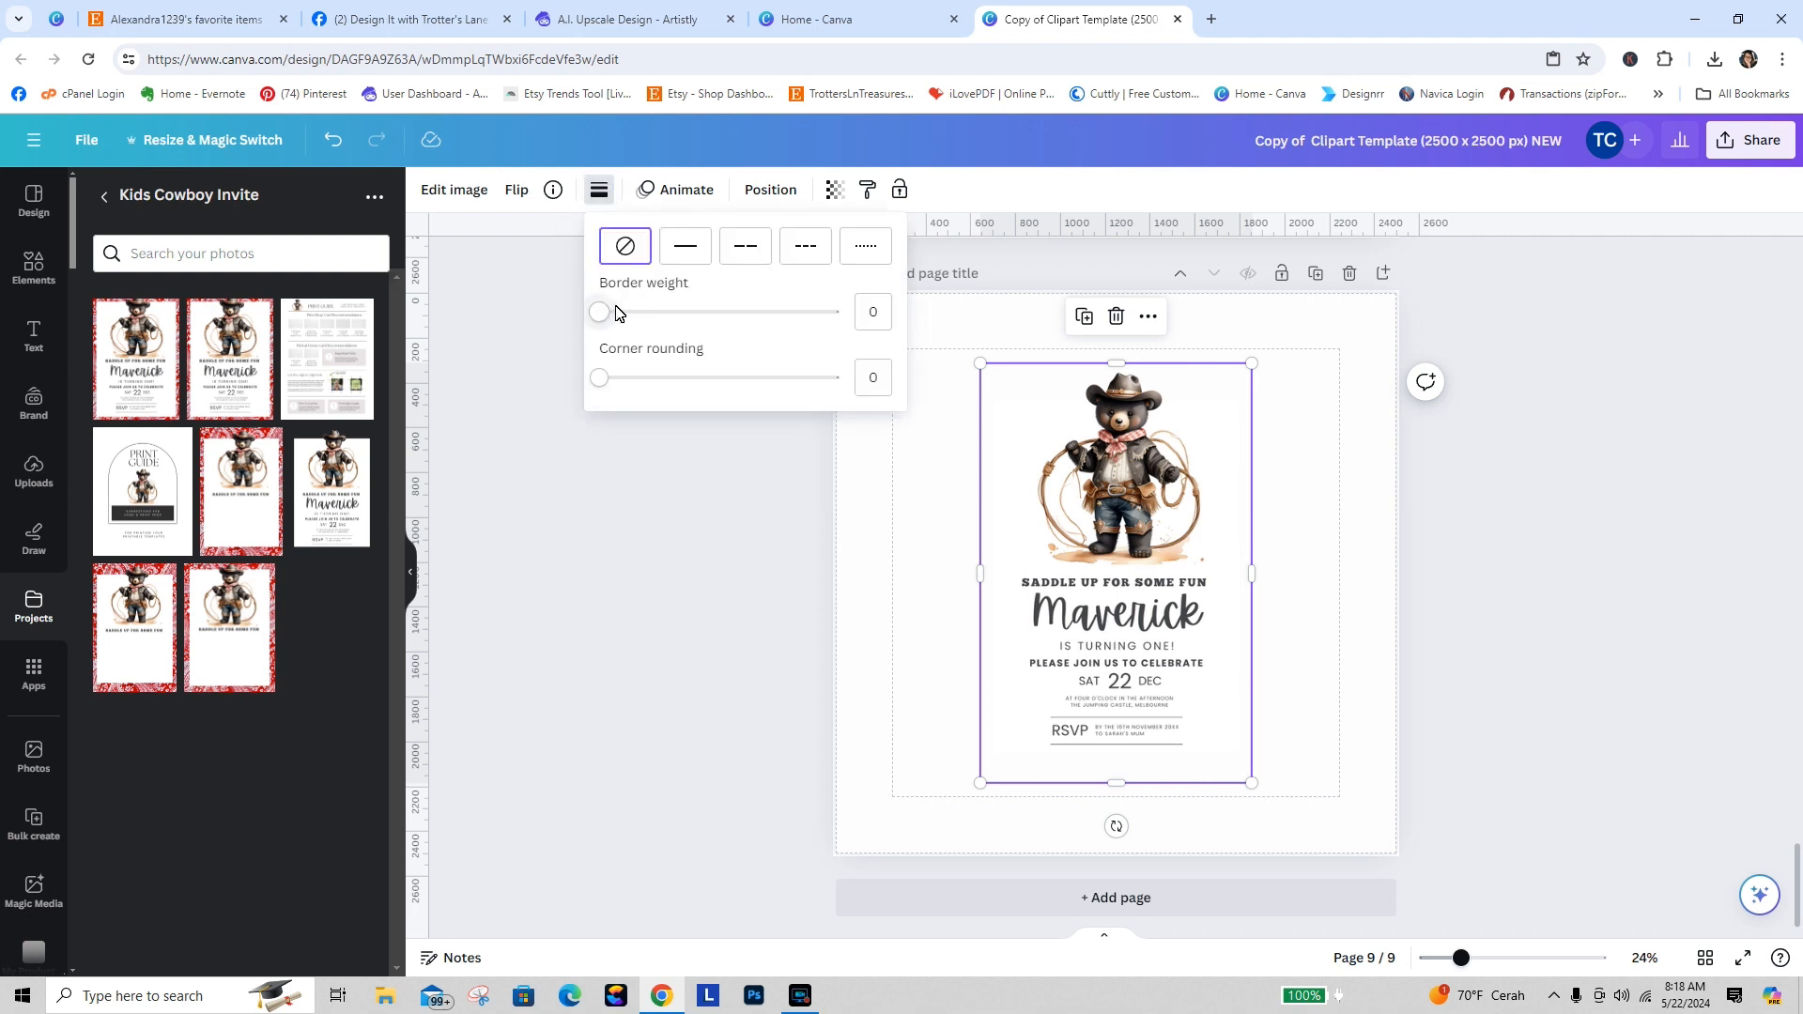
left_click(686, 246)
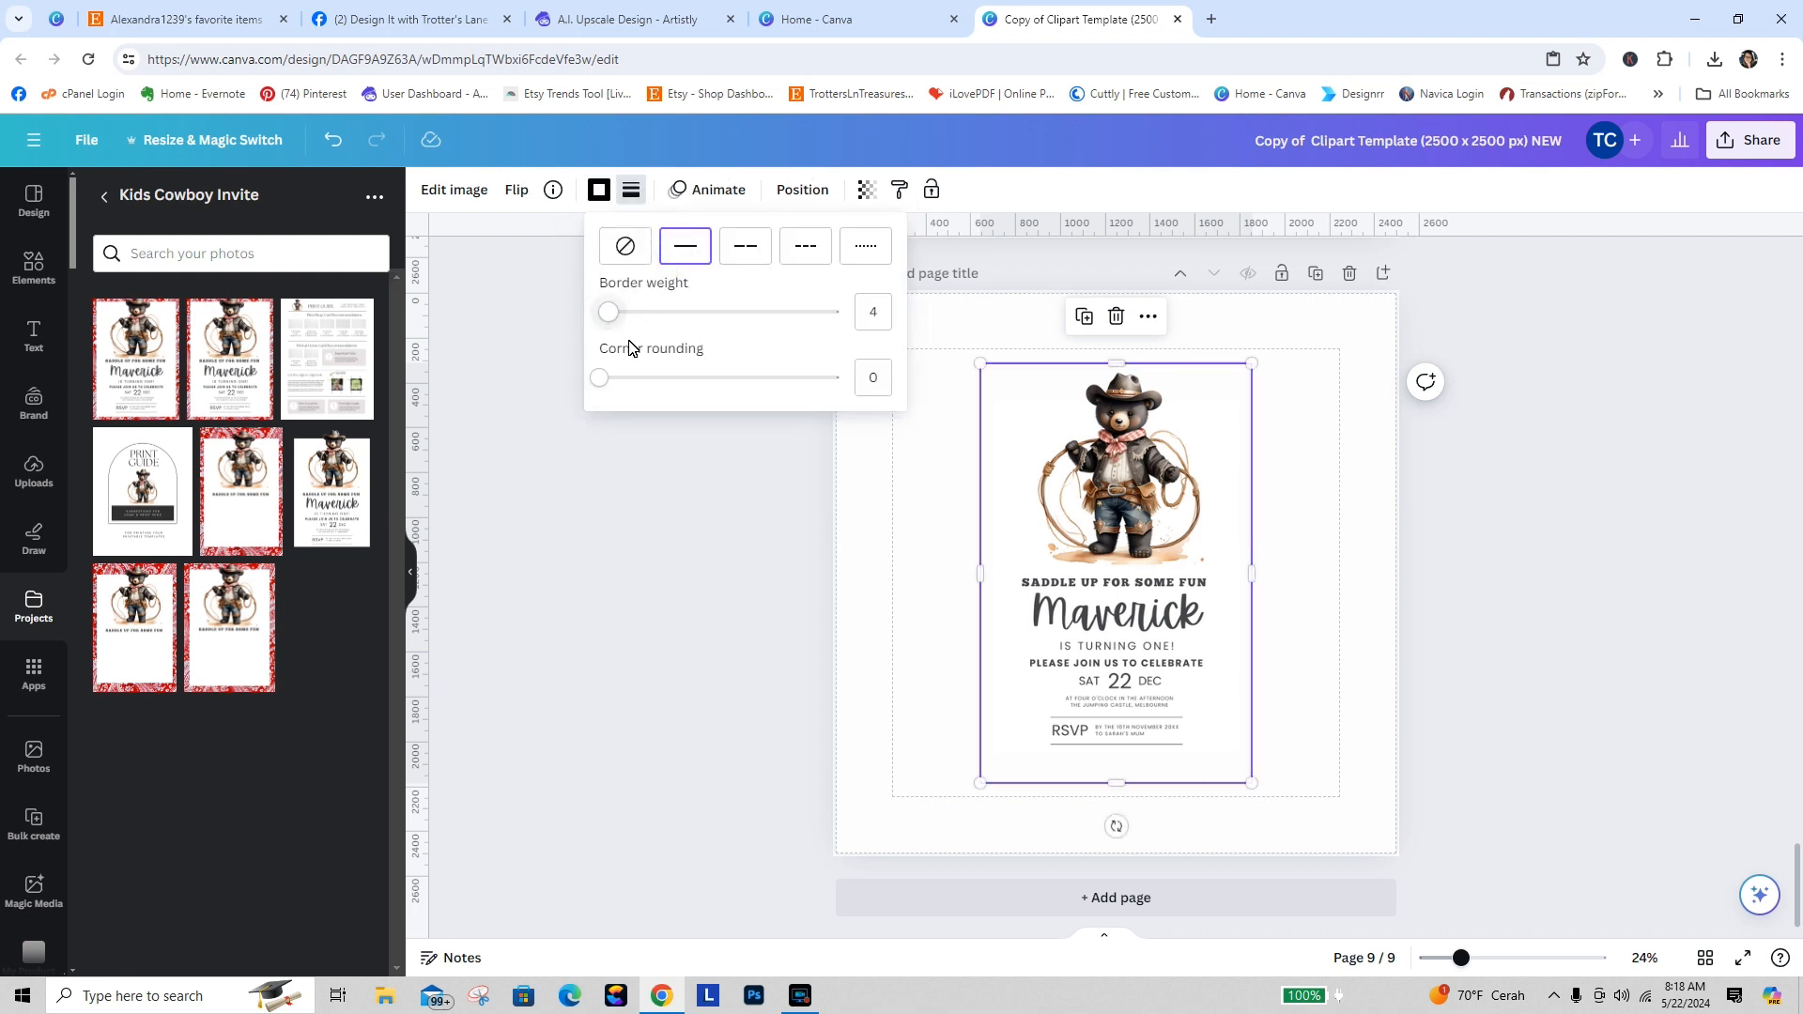
left_click(1301, 598)
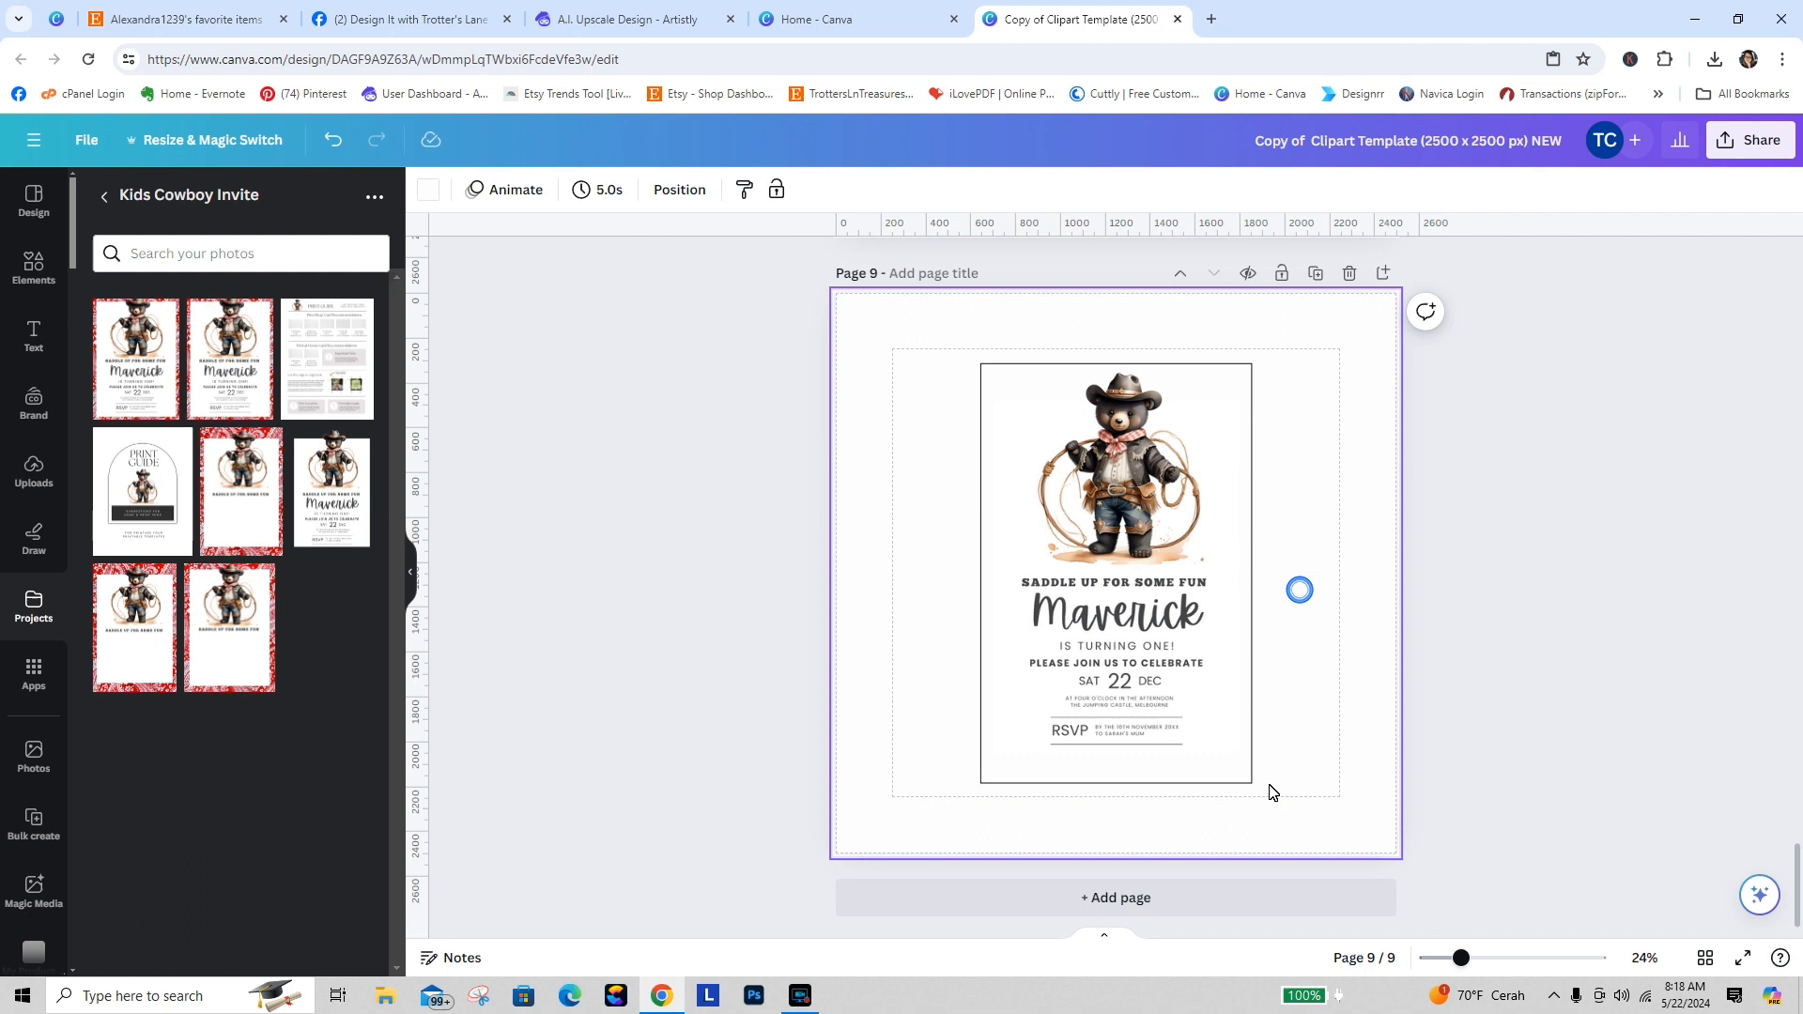
Step: Apply the Drop shadow effect to the white cowboy bear invitation
left_click(1027, 608)
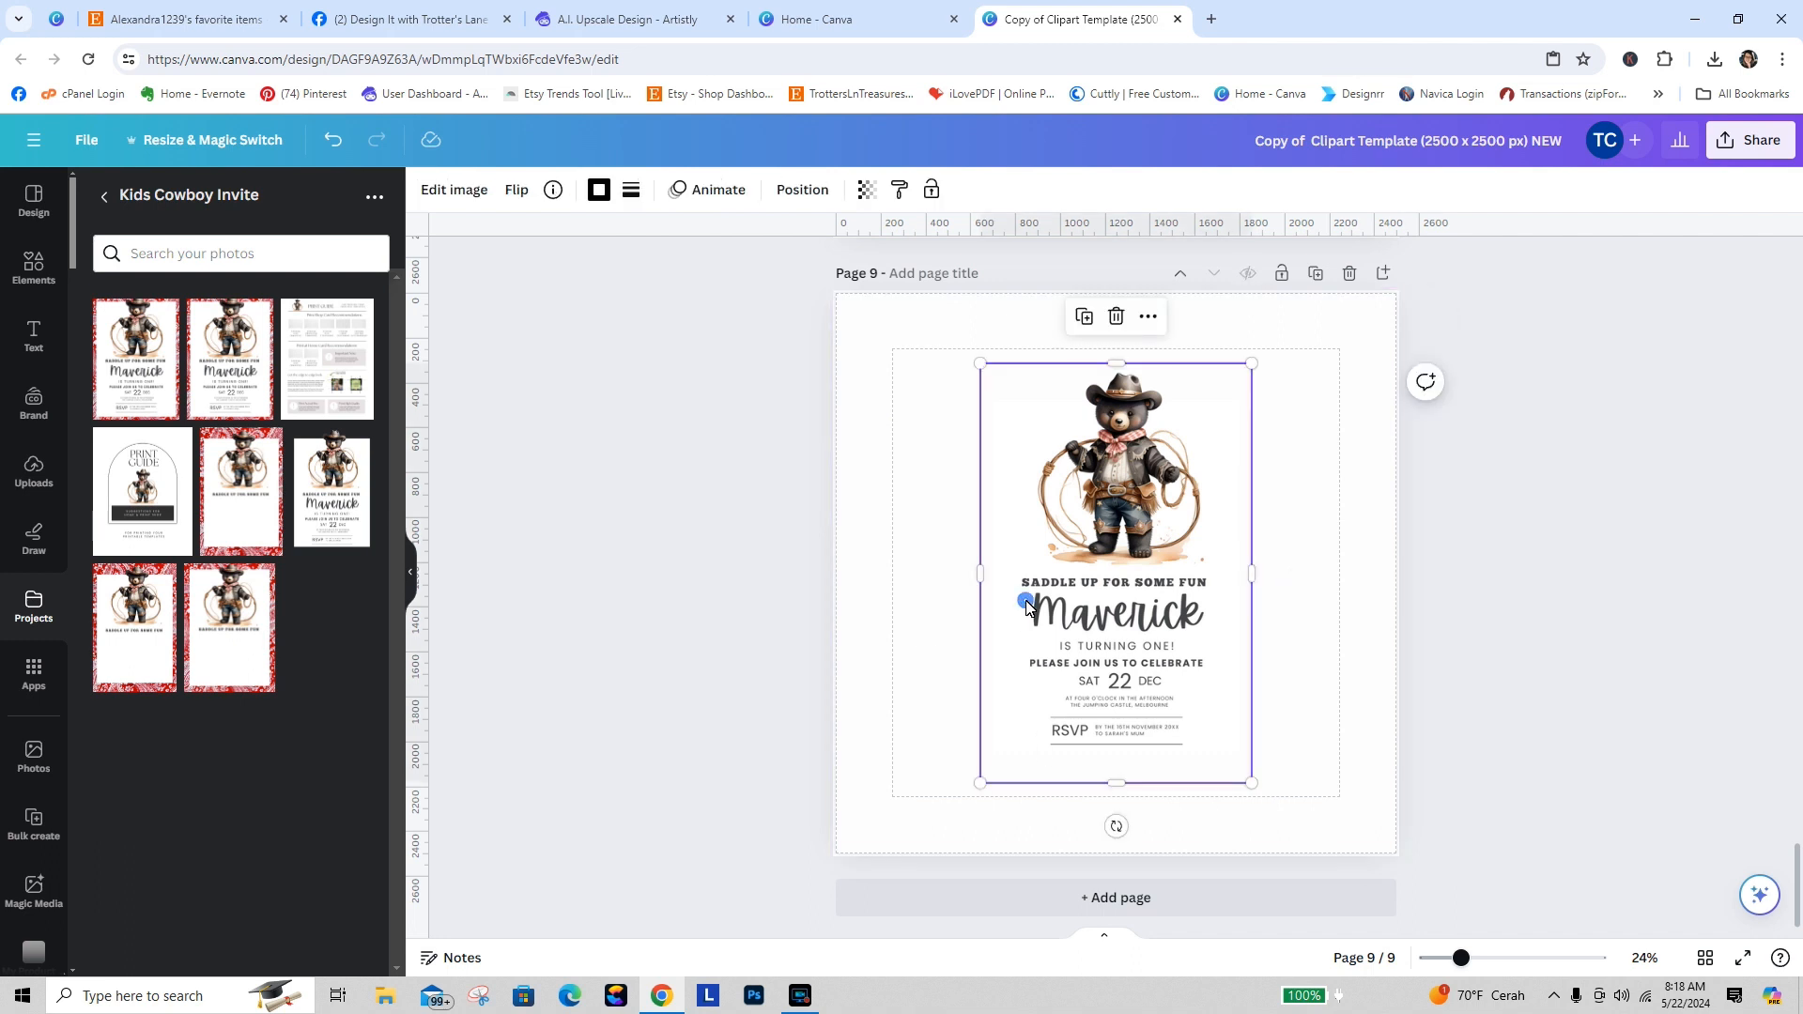
left_click(449, 191)
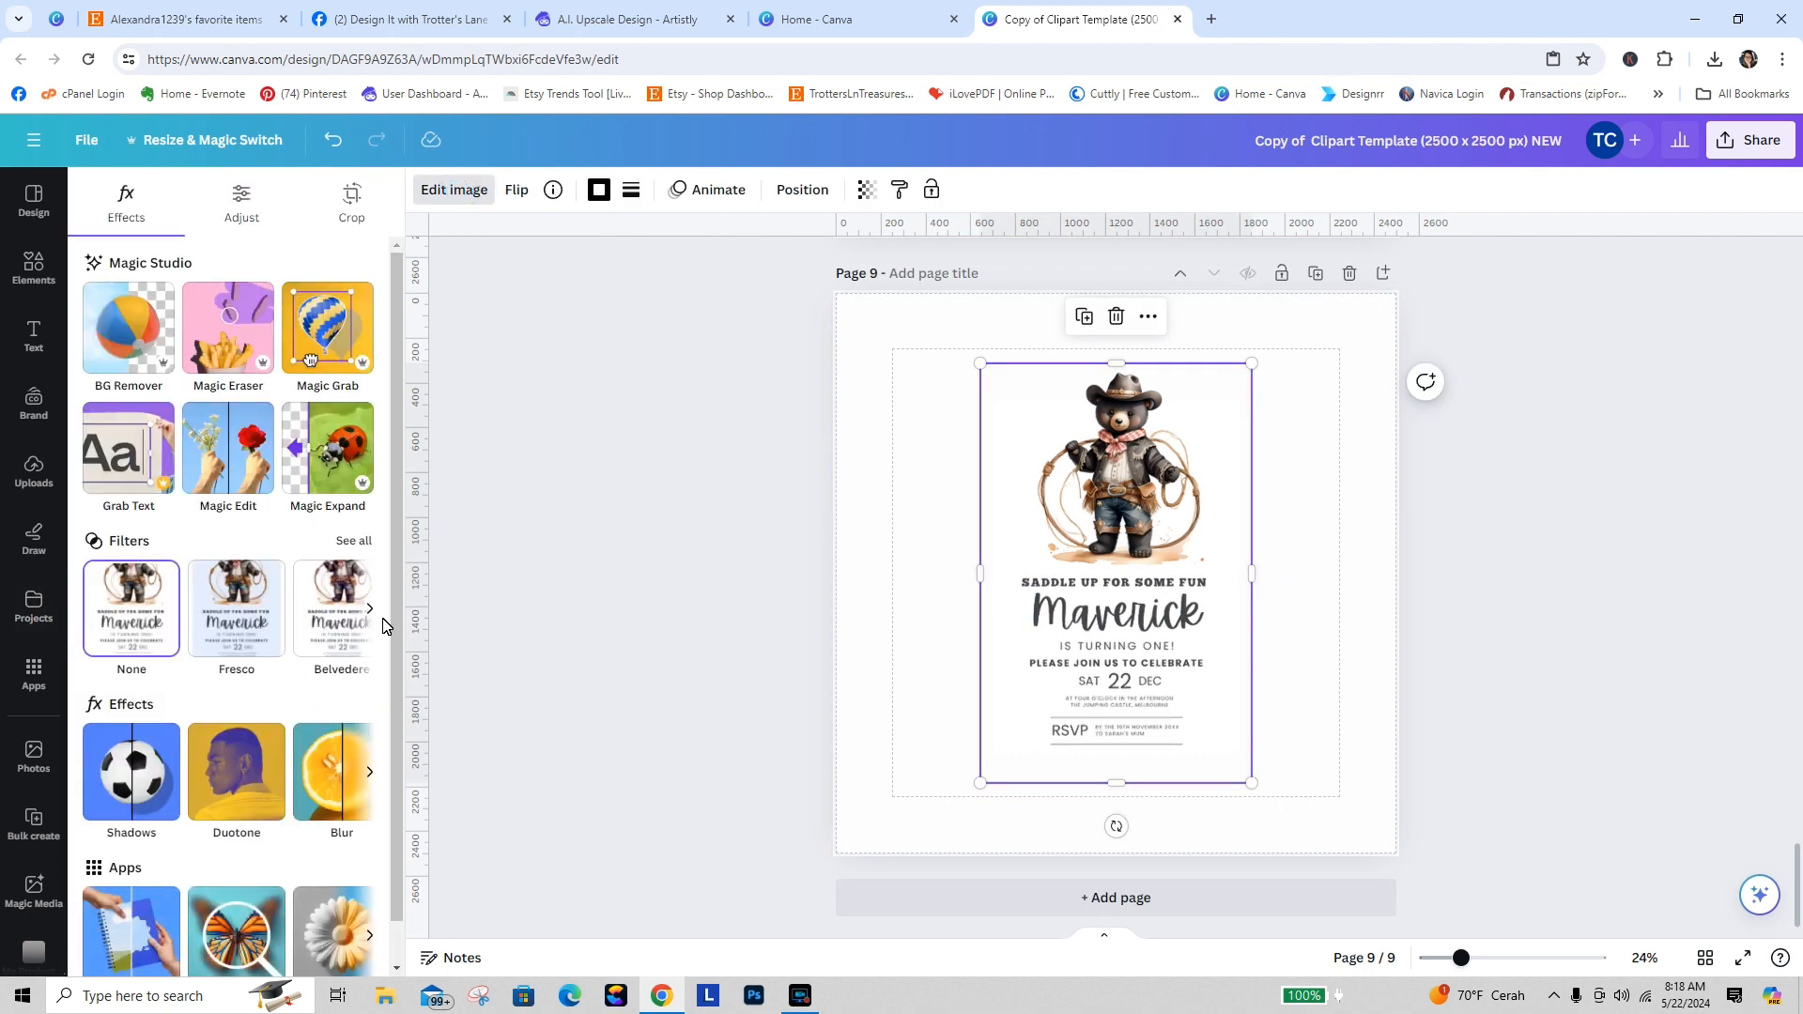
scroll(399, 488, "down", 1)
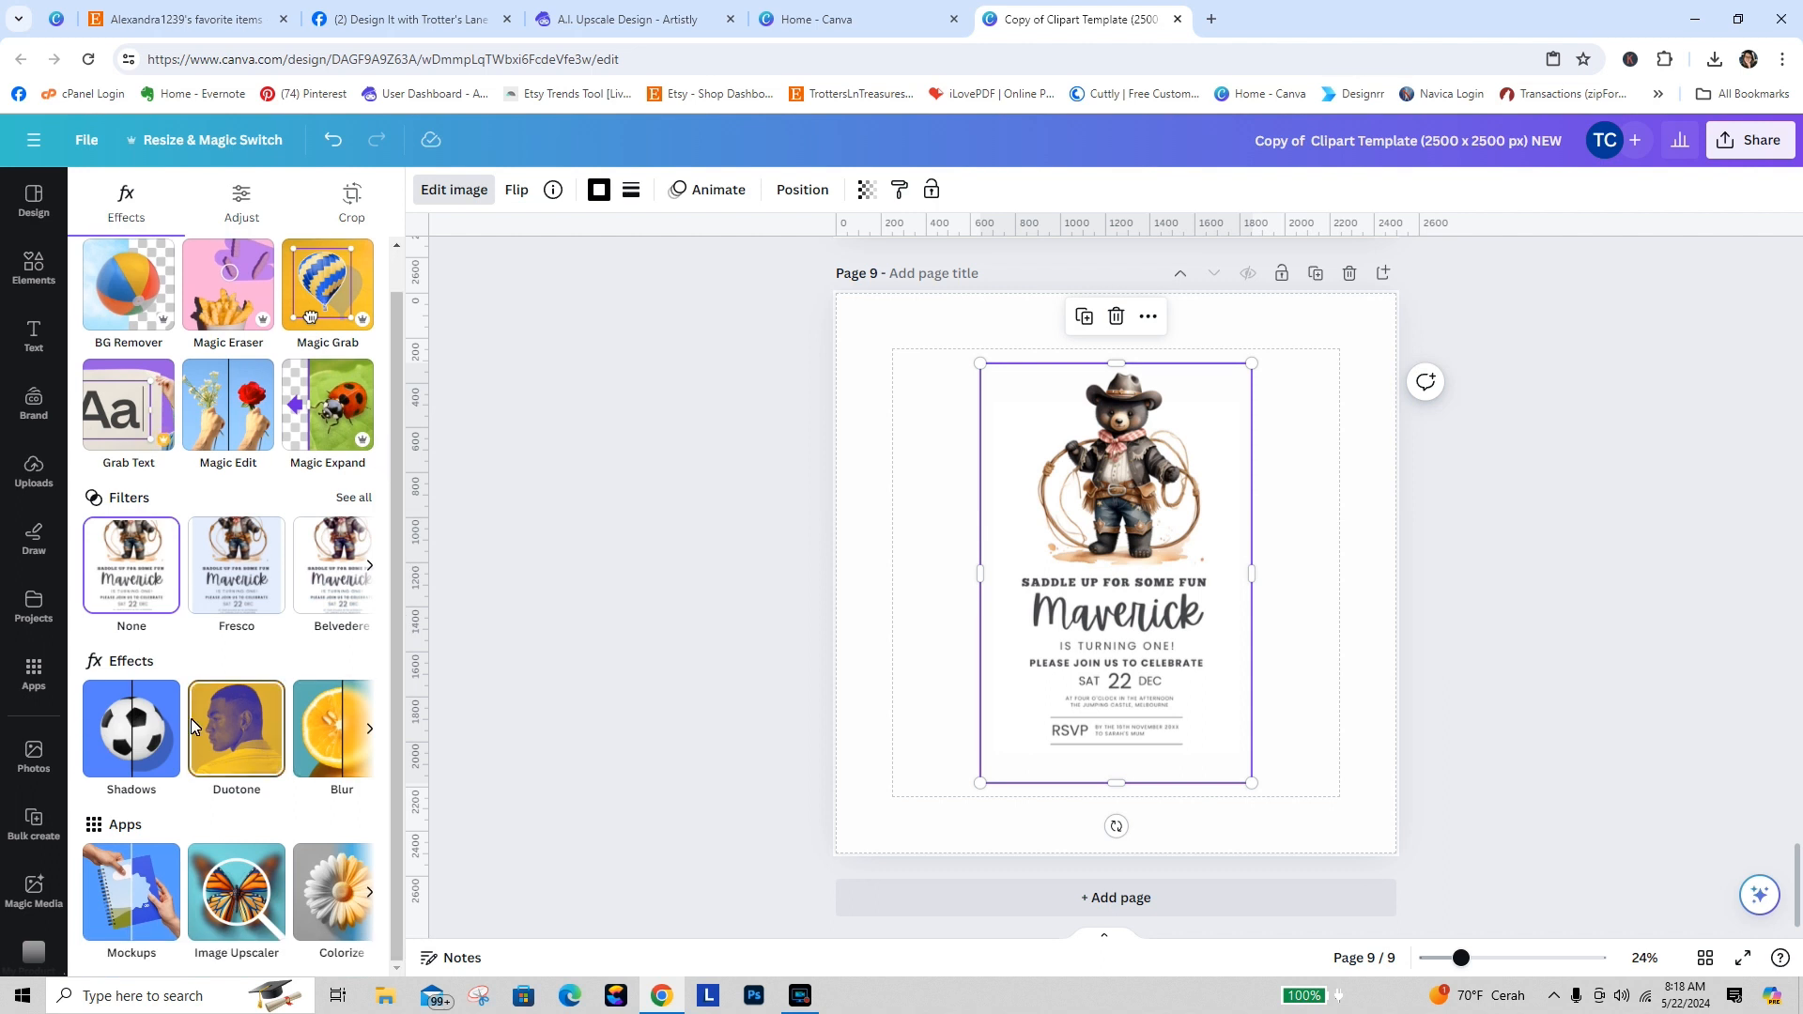
left_click(143, 744)
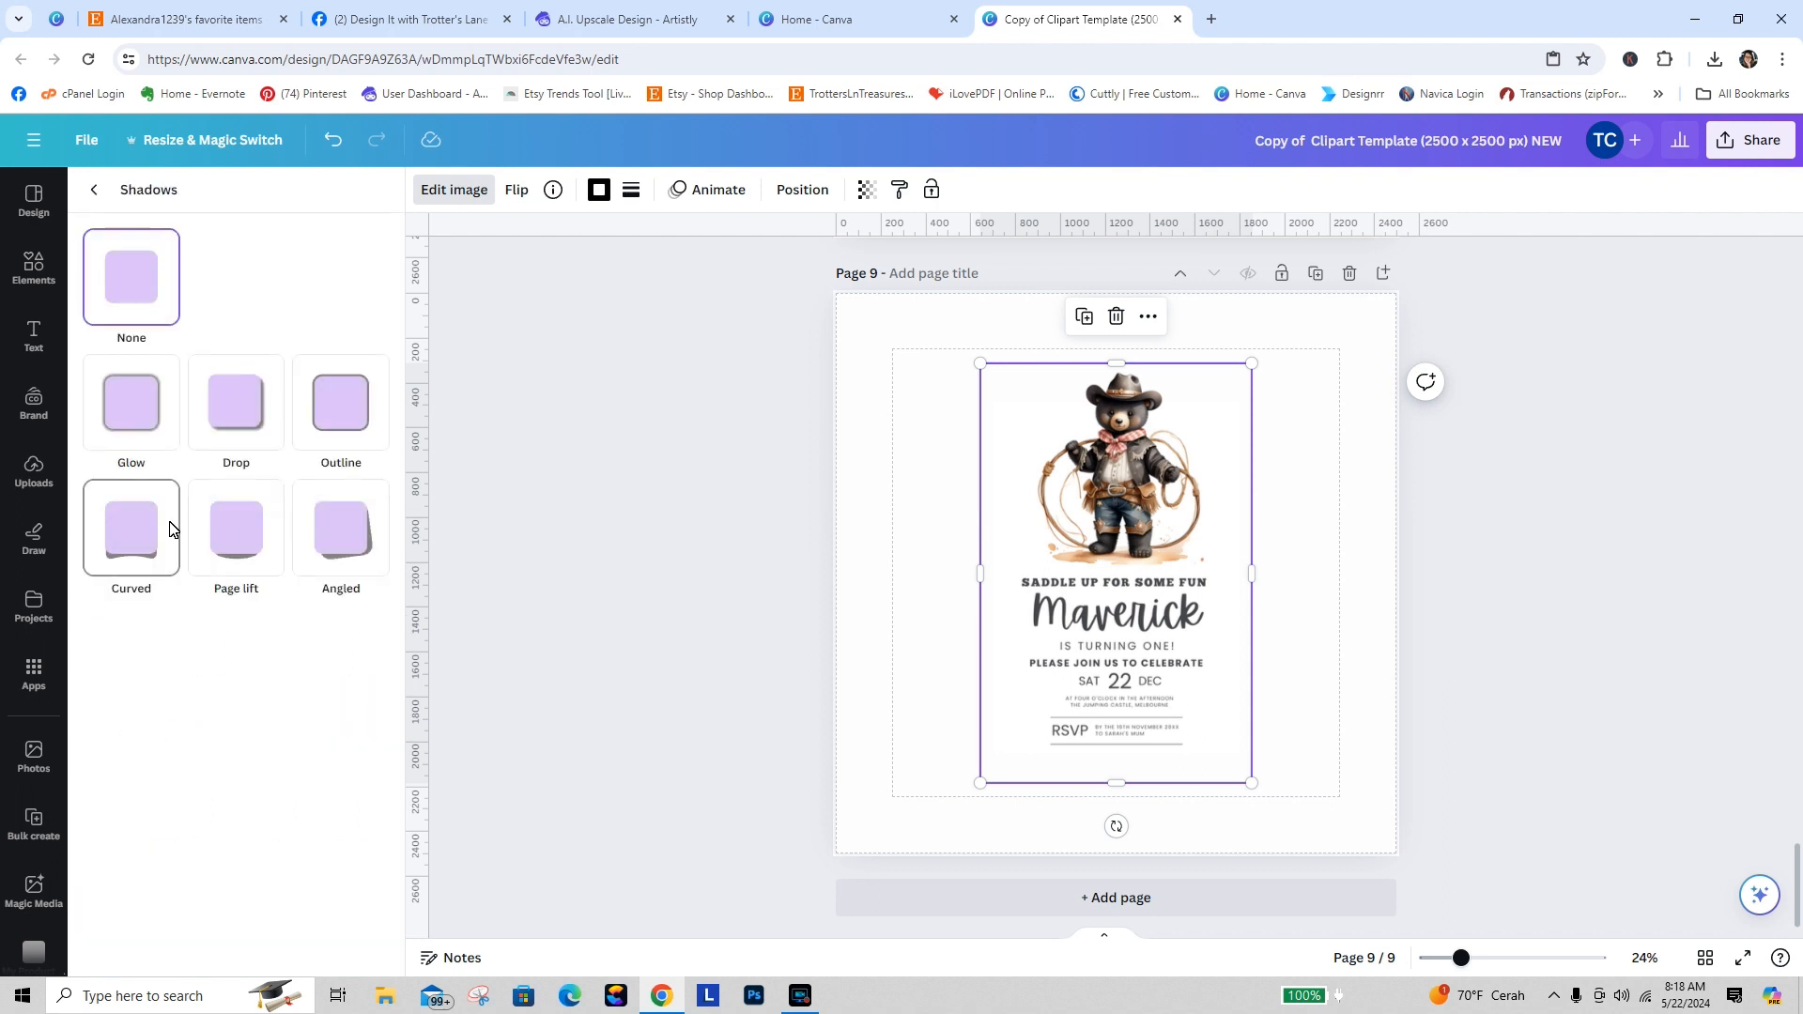
left_click(247, 404)
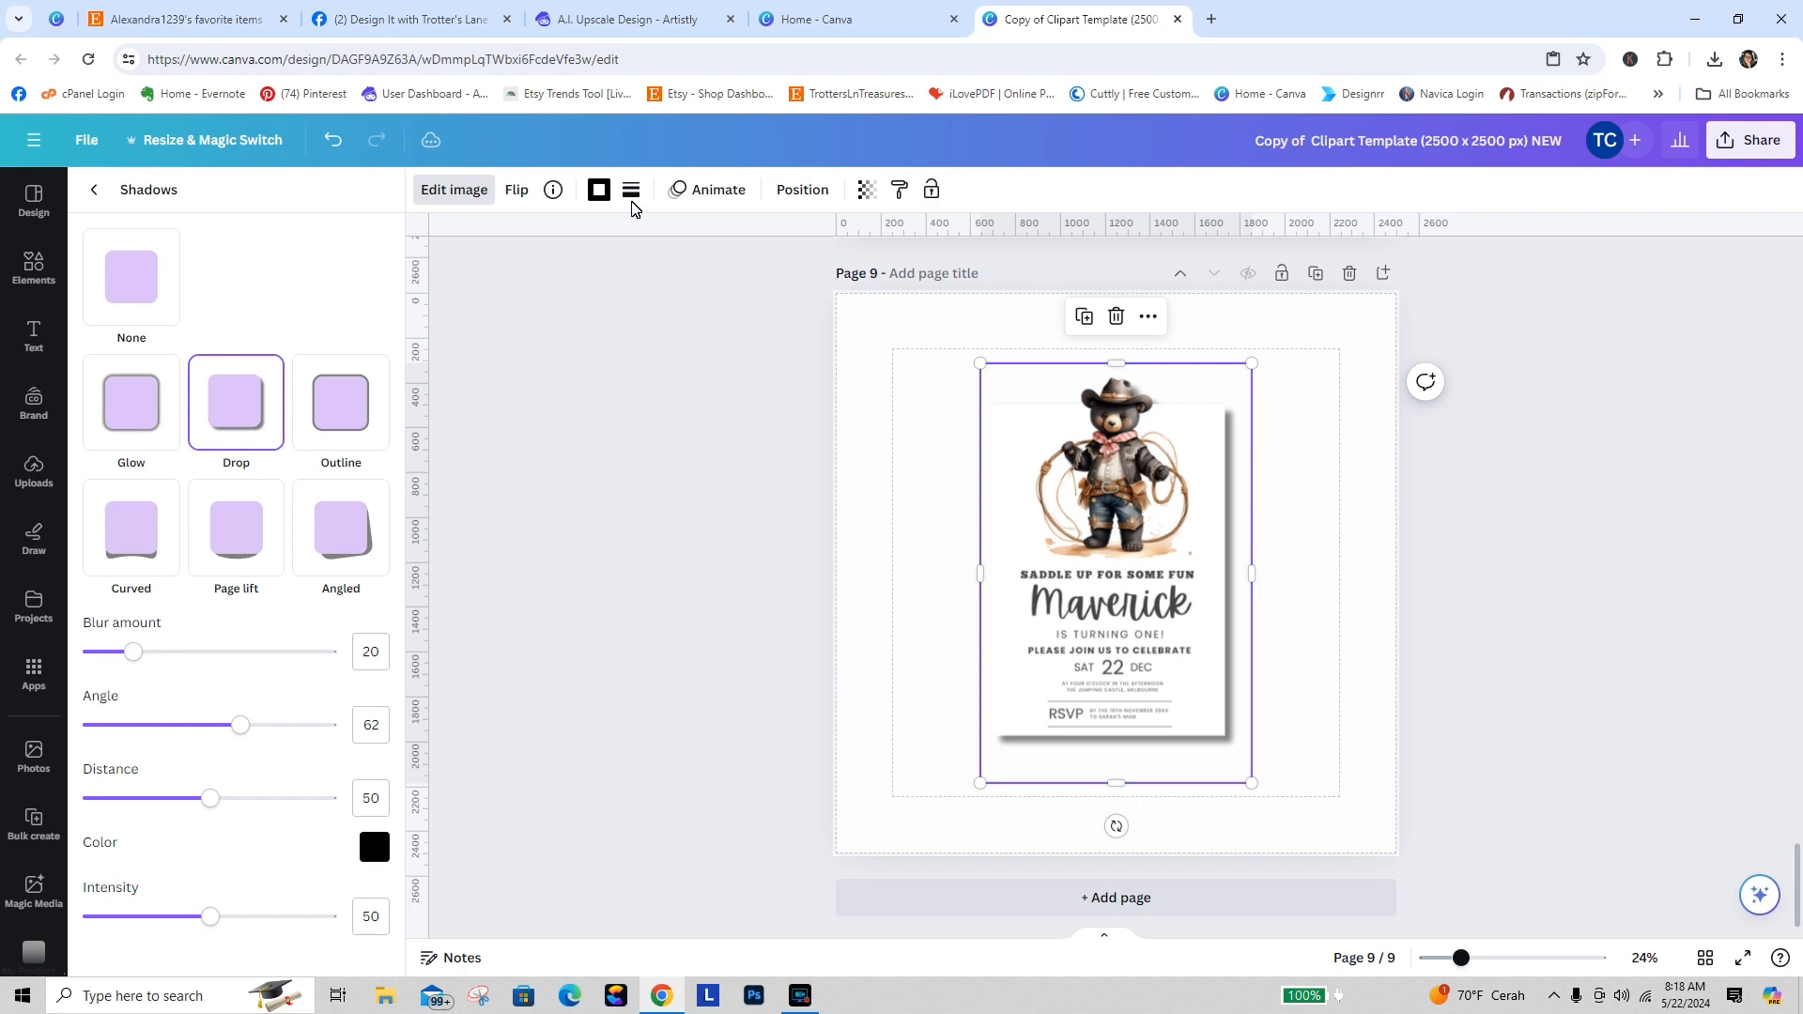
Step: Set the white invitation's solid border weight to about 7
left_click(630, 192)
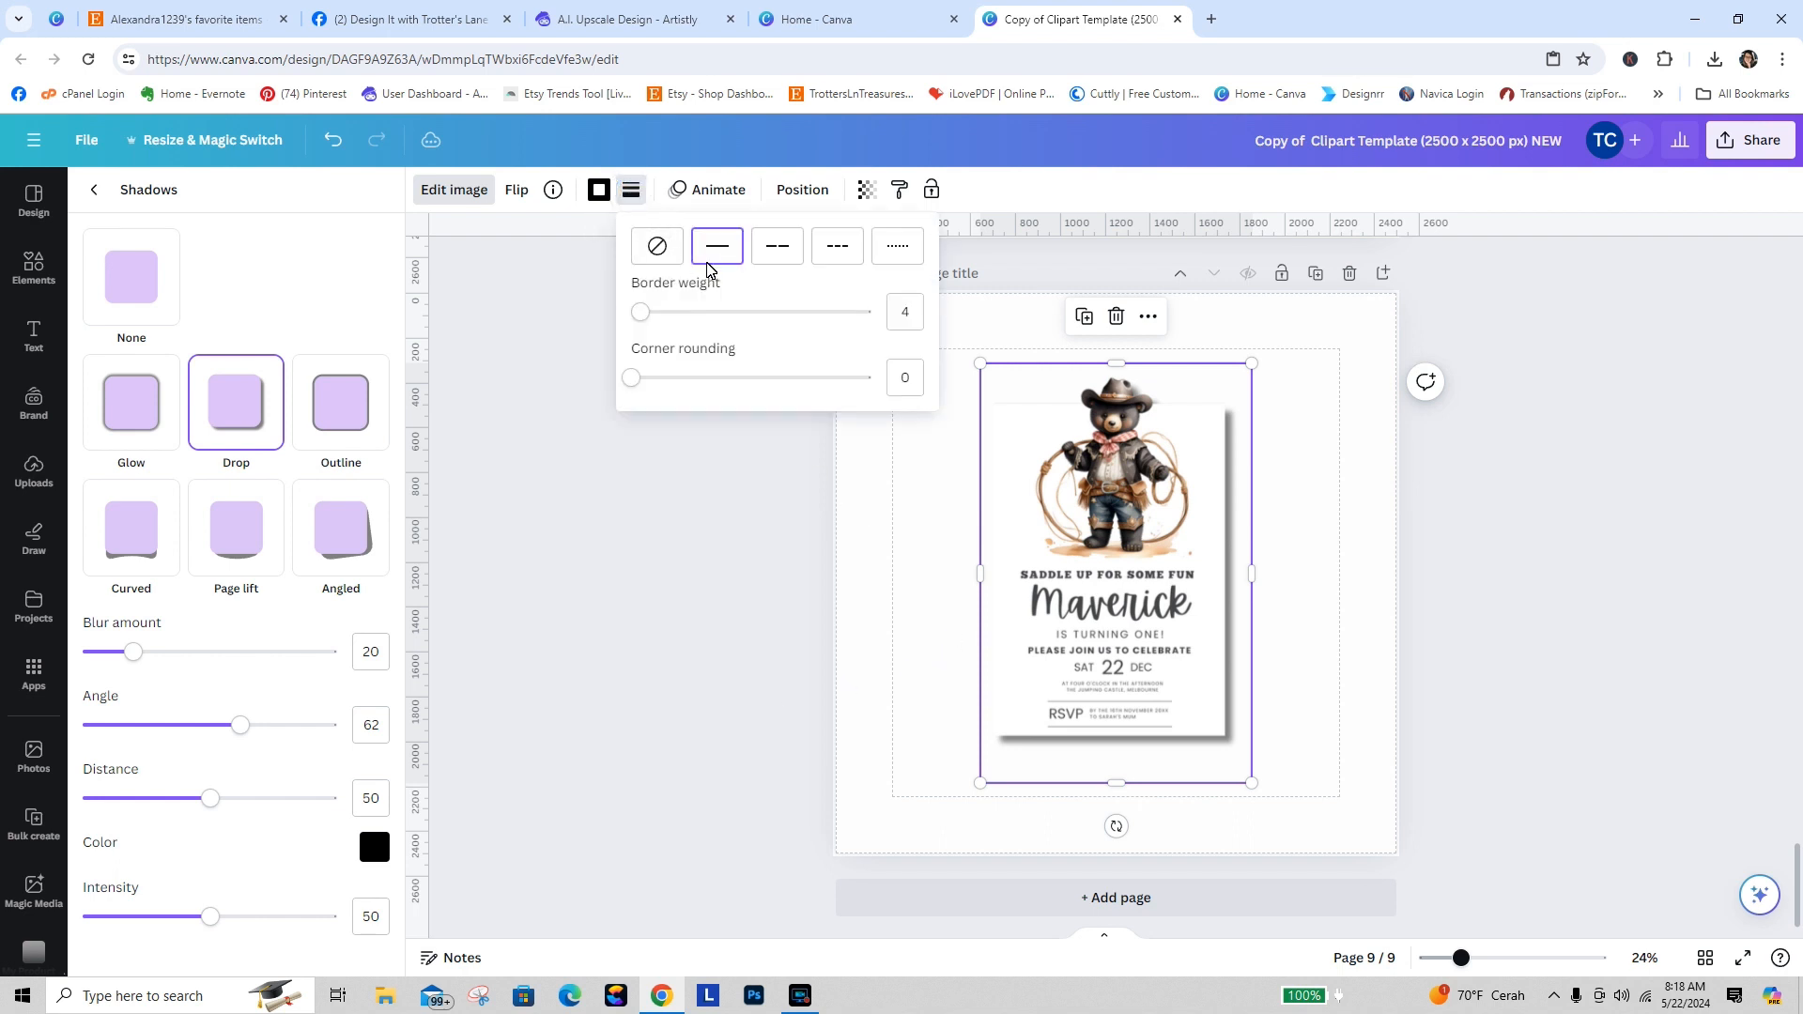
left_click_drag(643, 313, 644, 317)
mouse_move(650, 316)
left_mouse_down()
mouse_move(714, 313)
mouse_move(644, 310)
left_mouse_up()
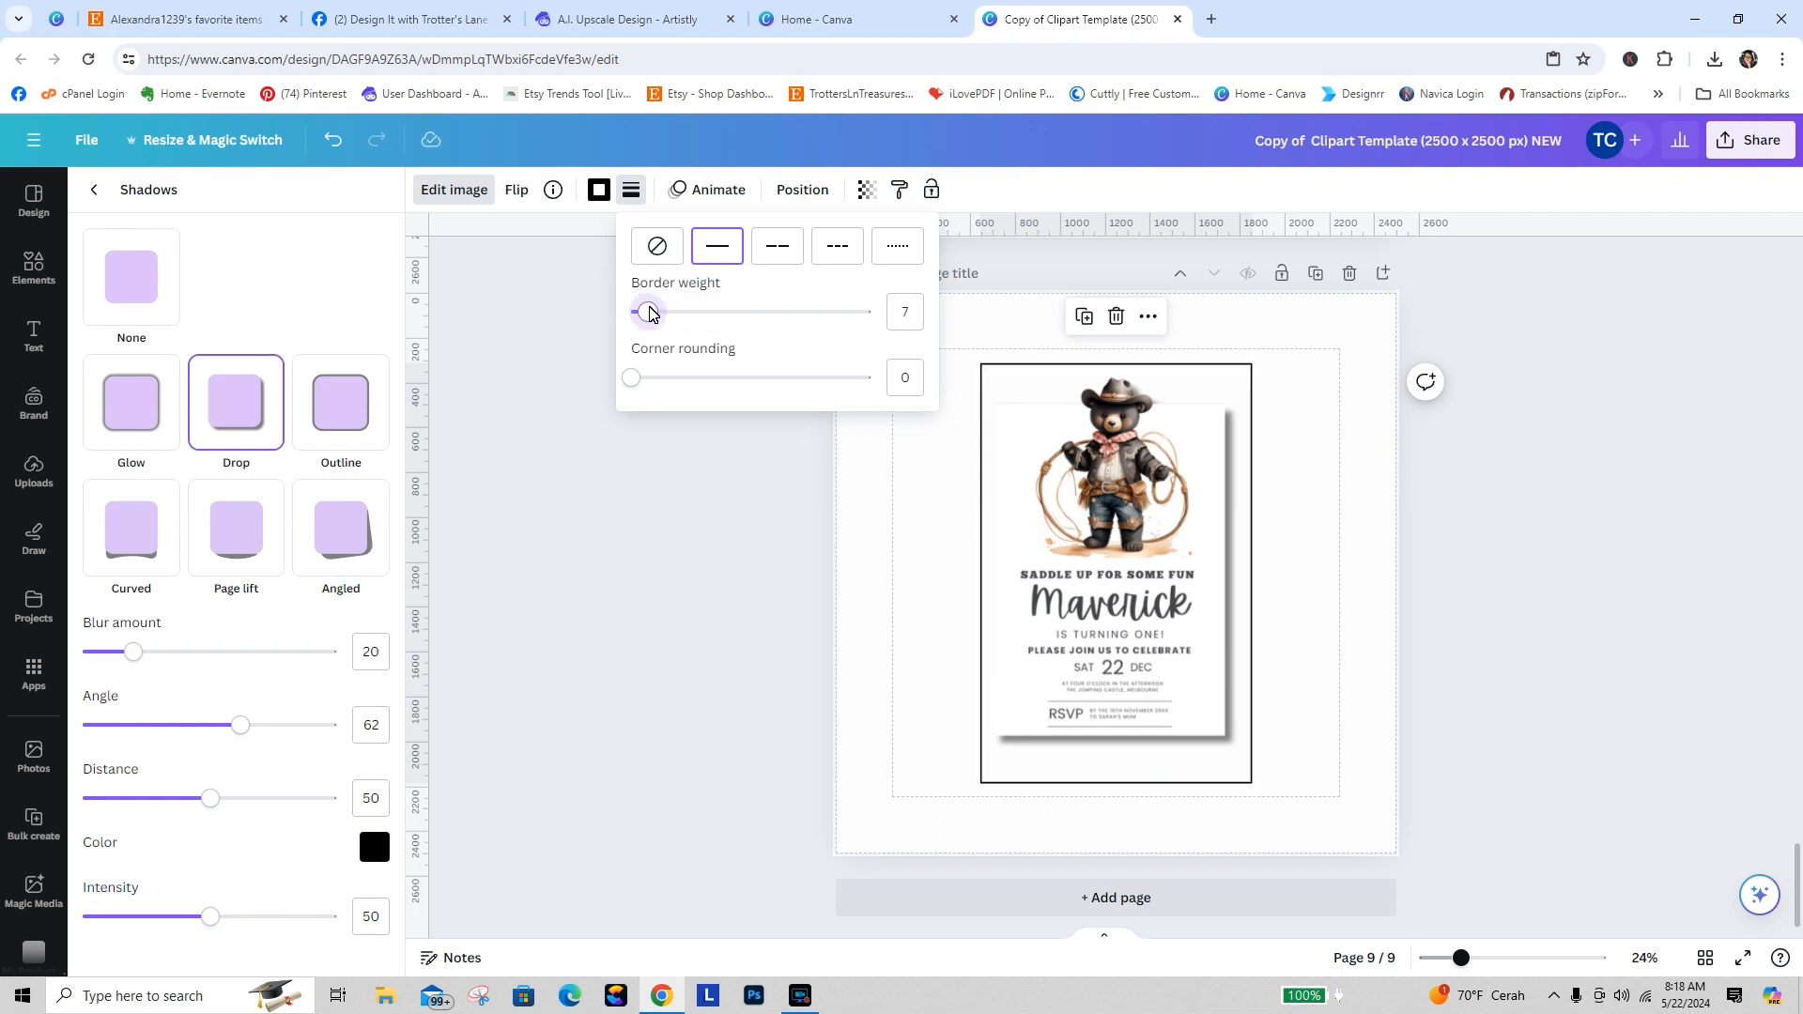
left_click(1406, 579)
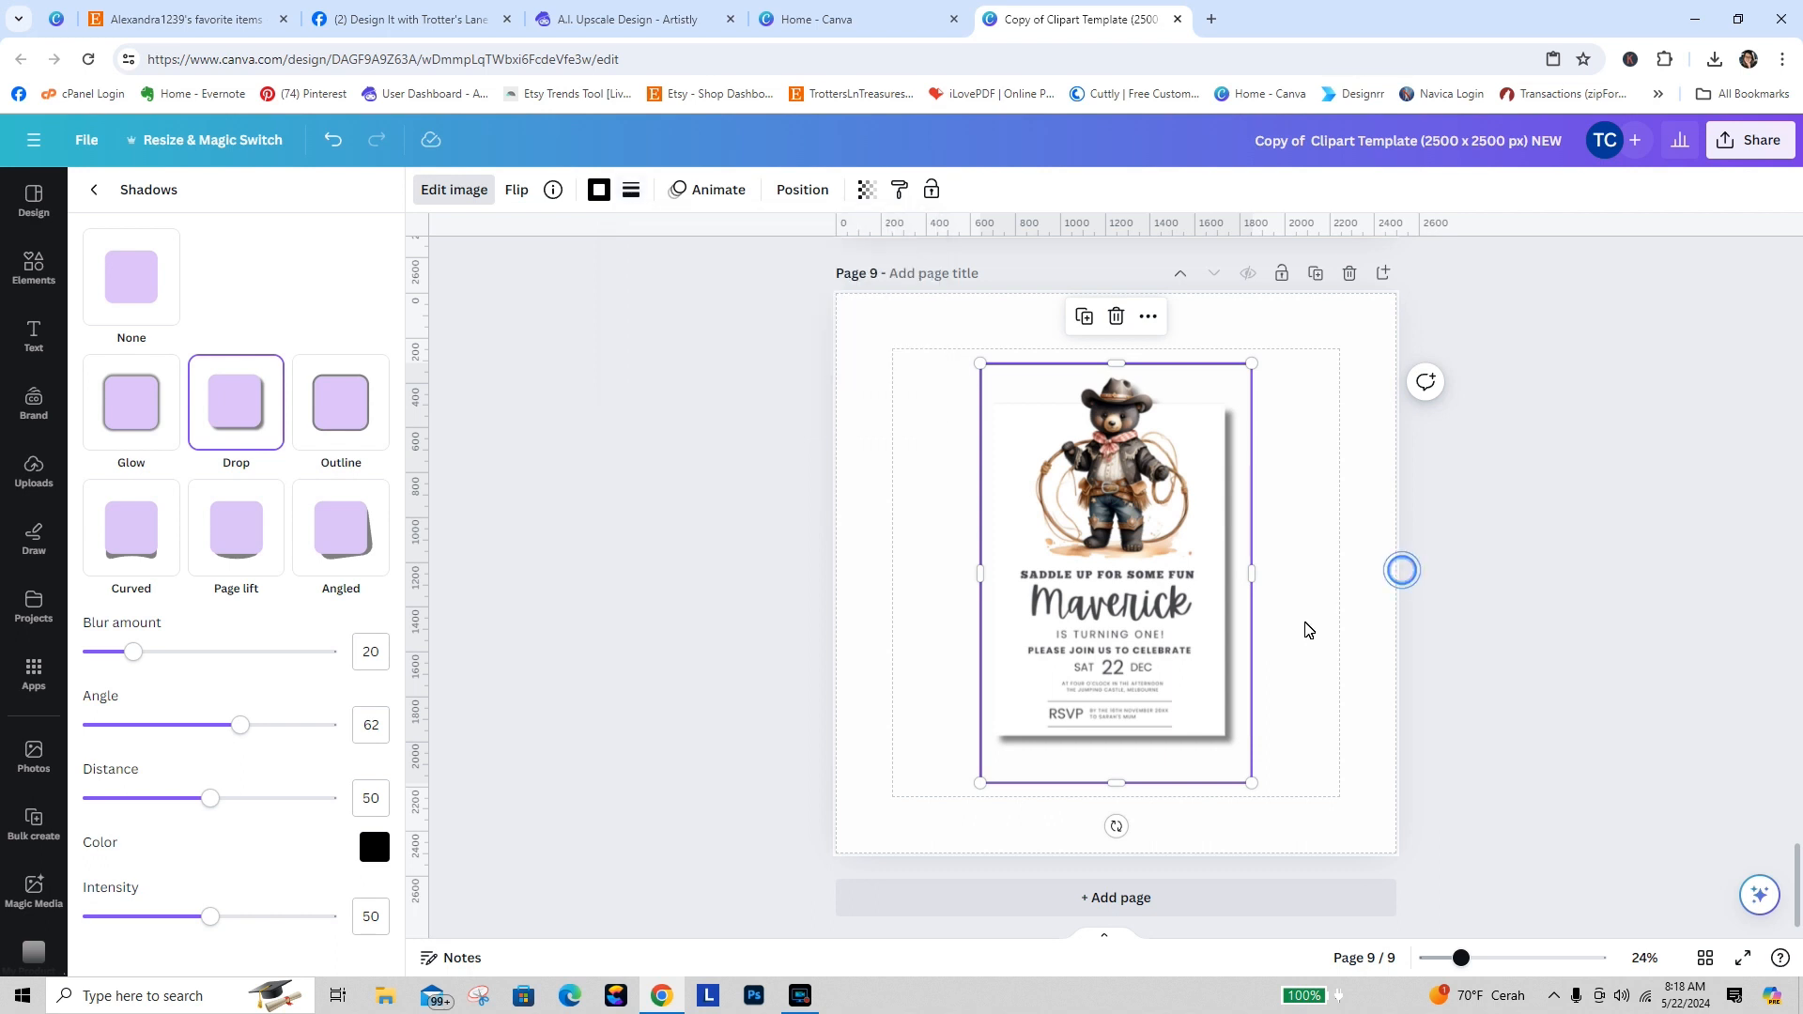
left_click(1308, 627)
Step: Crop the empty strip below the white invitation's card and shift the image slightly down and to the left
left_click(1181, 589)
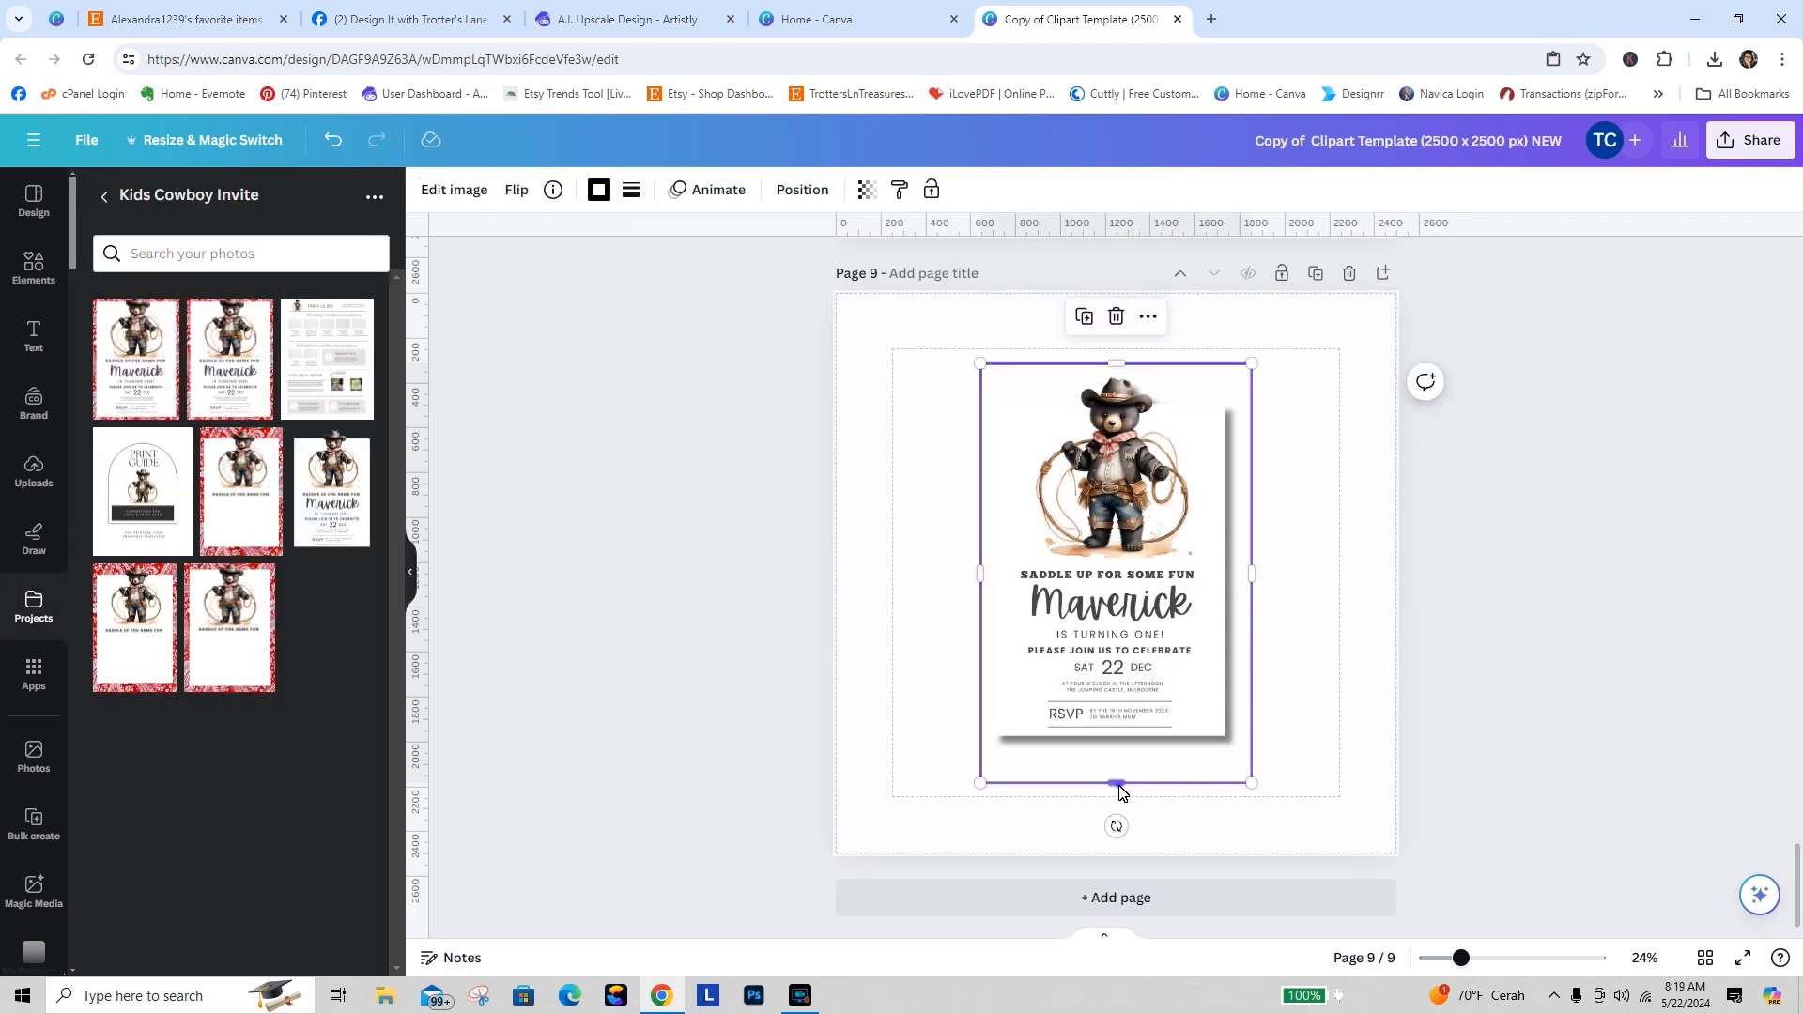
left_click_drag(1117, 785, 1119, 741)
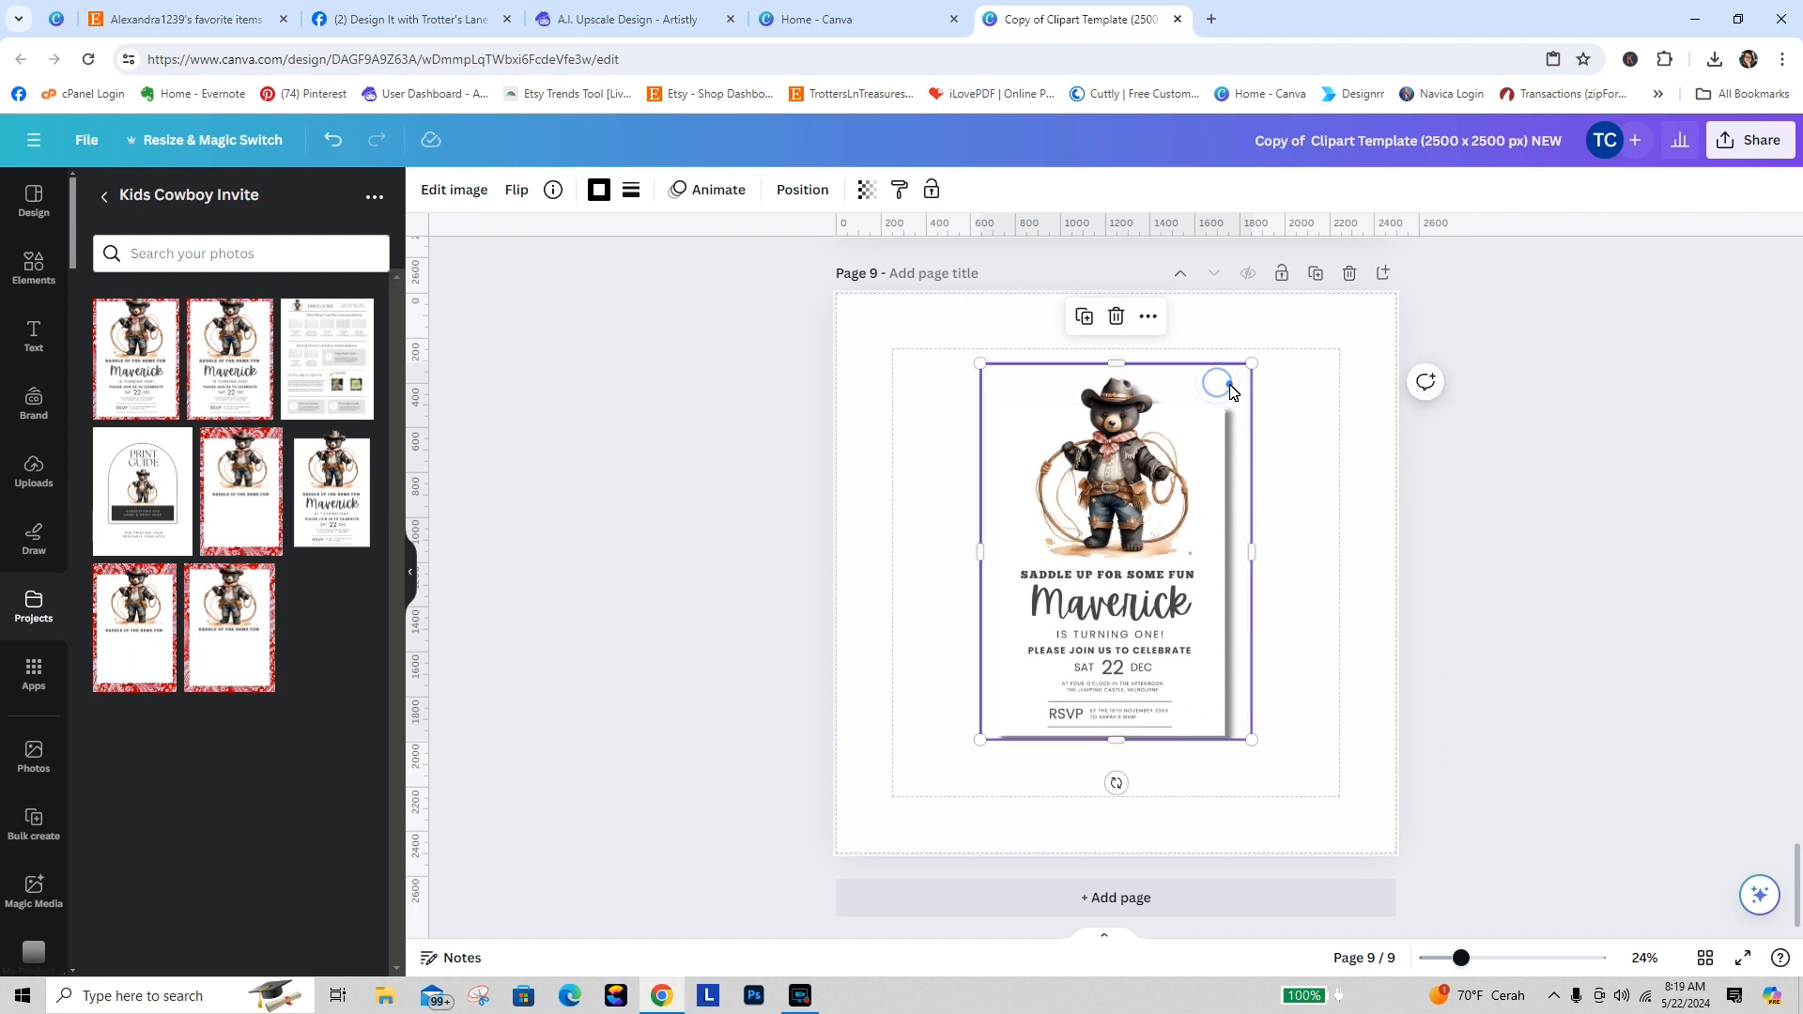
mouse_move(1227, 382)
left_mouse_down()
mouse_move(1119, 410)
mouse_move(1208, 398)
left_mouse_up()
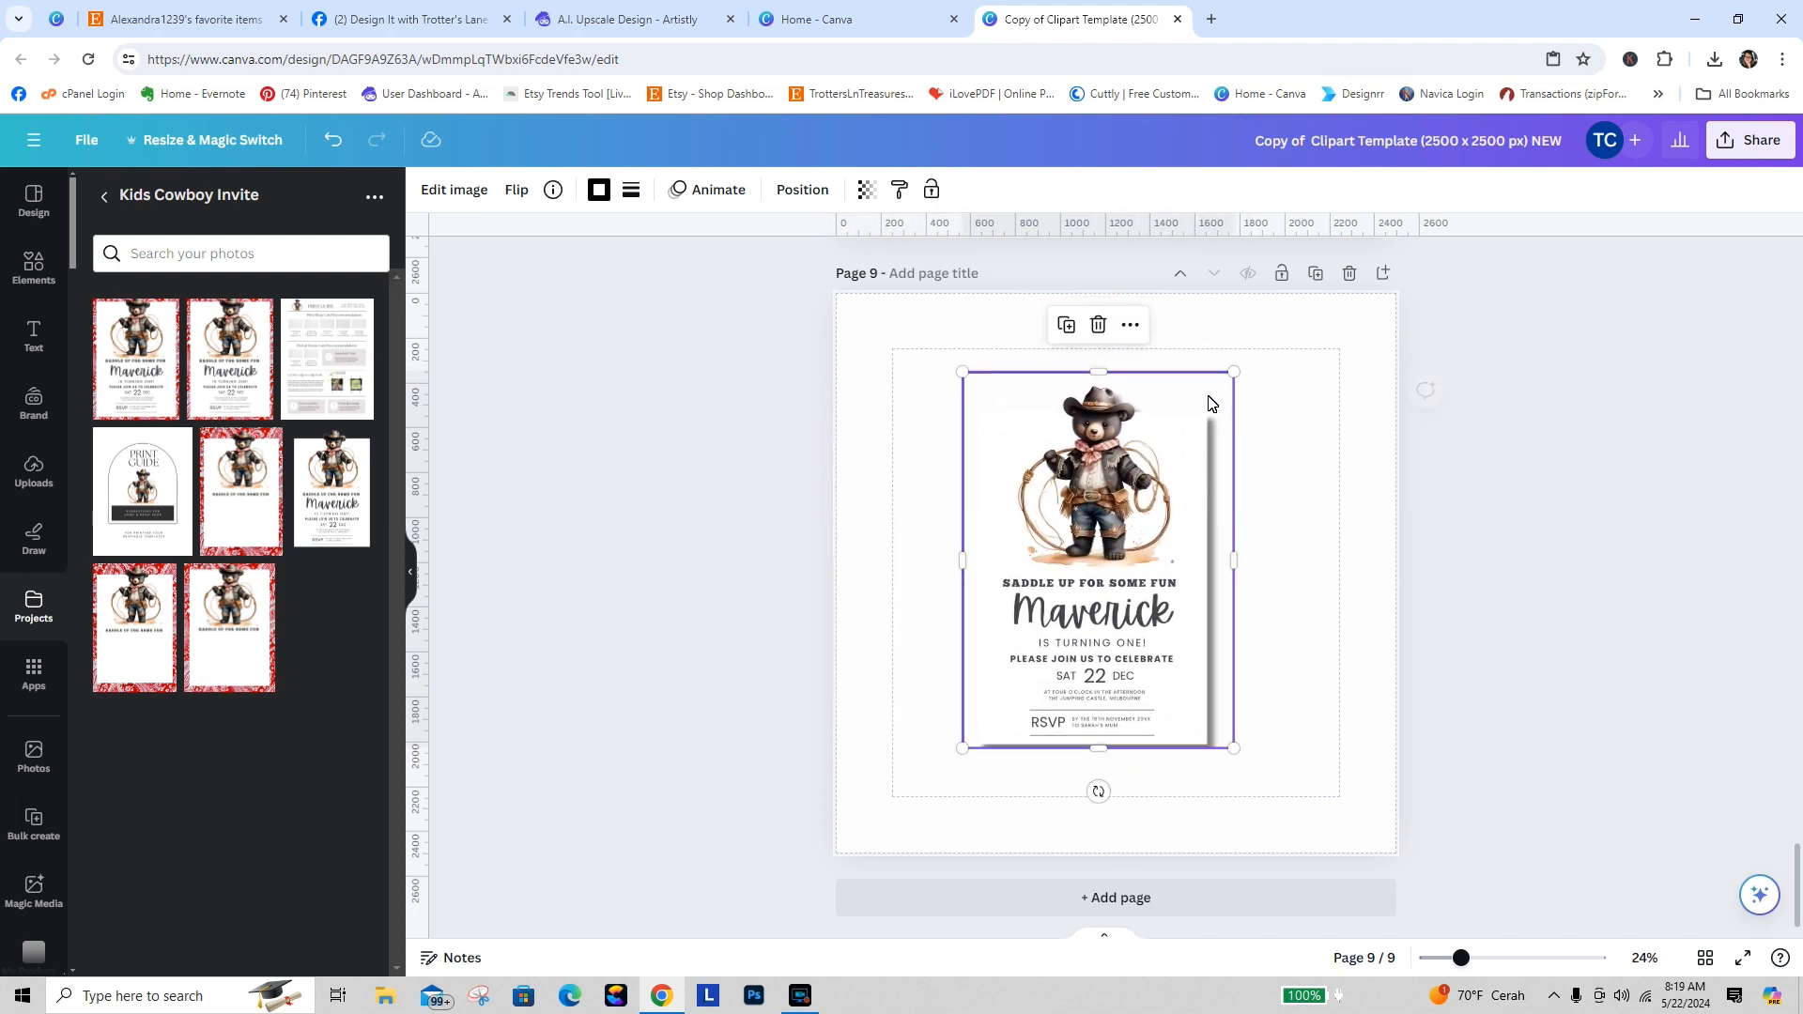
Step: Remove the border from the white invitation and delete the image from page 9
left_click(599, 191)
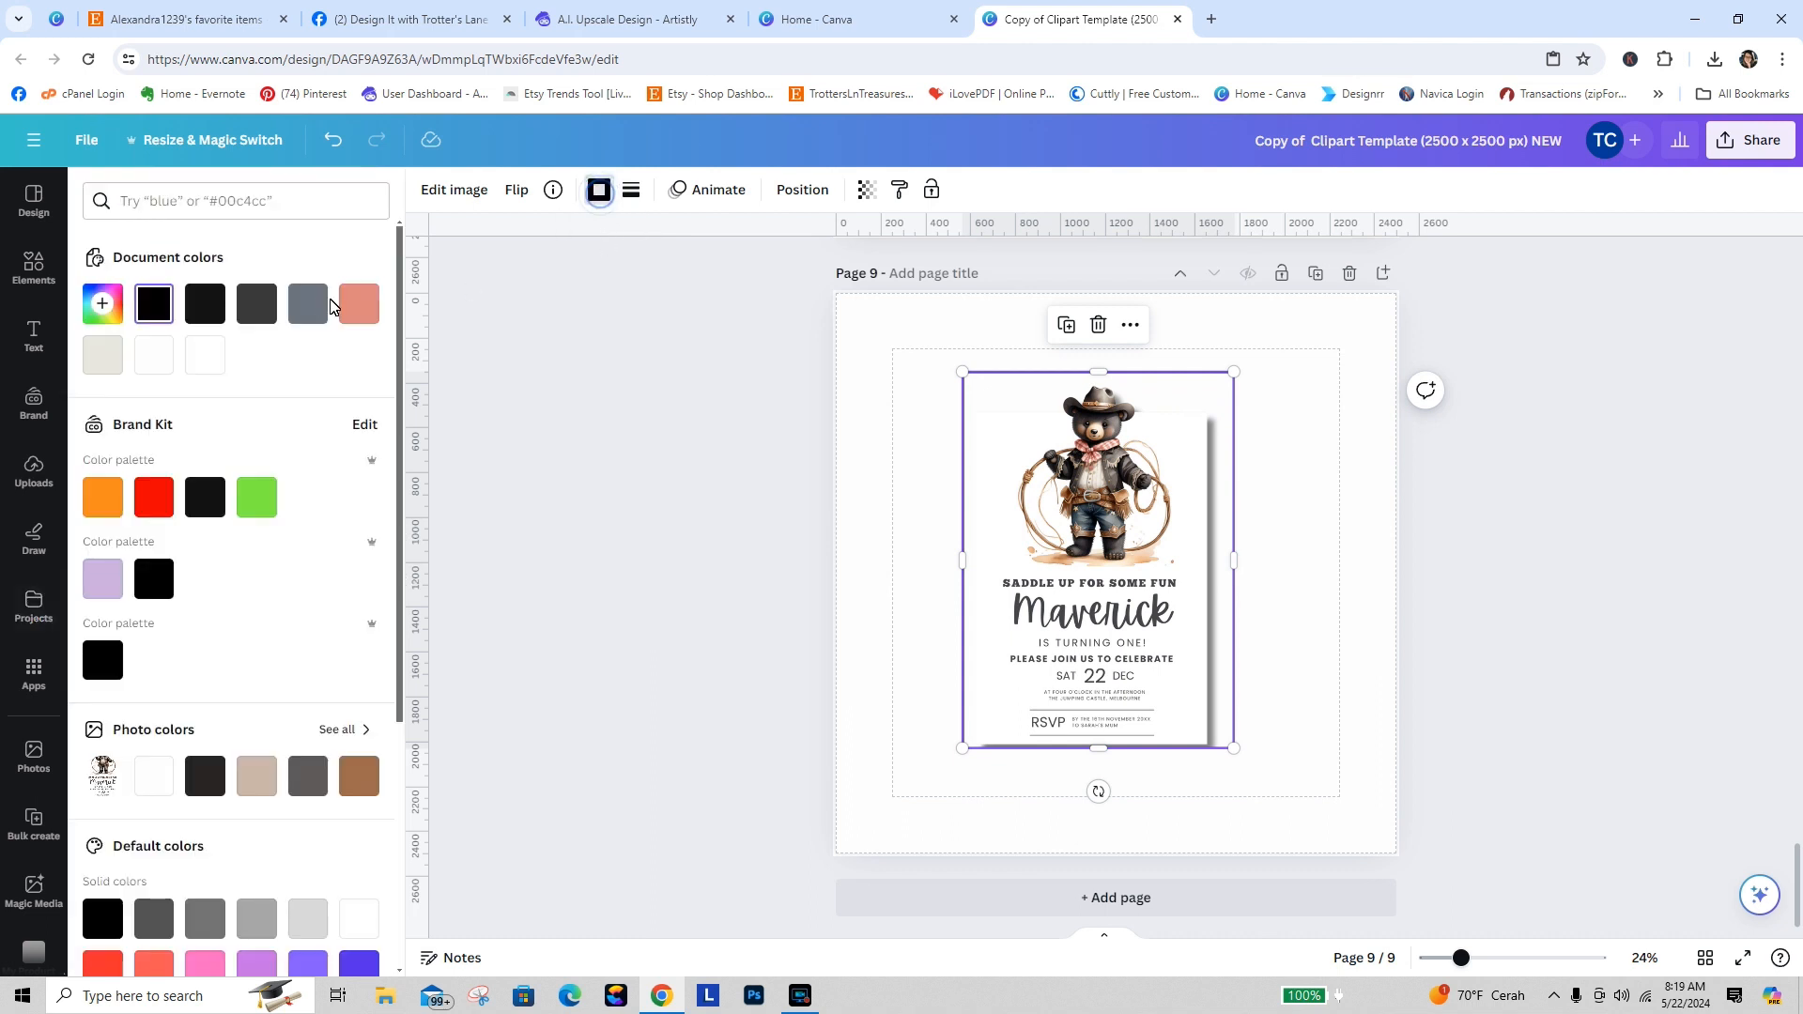
left_click(632, 189)
left_click(656, 246)
left_click(1098, 325)
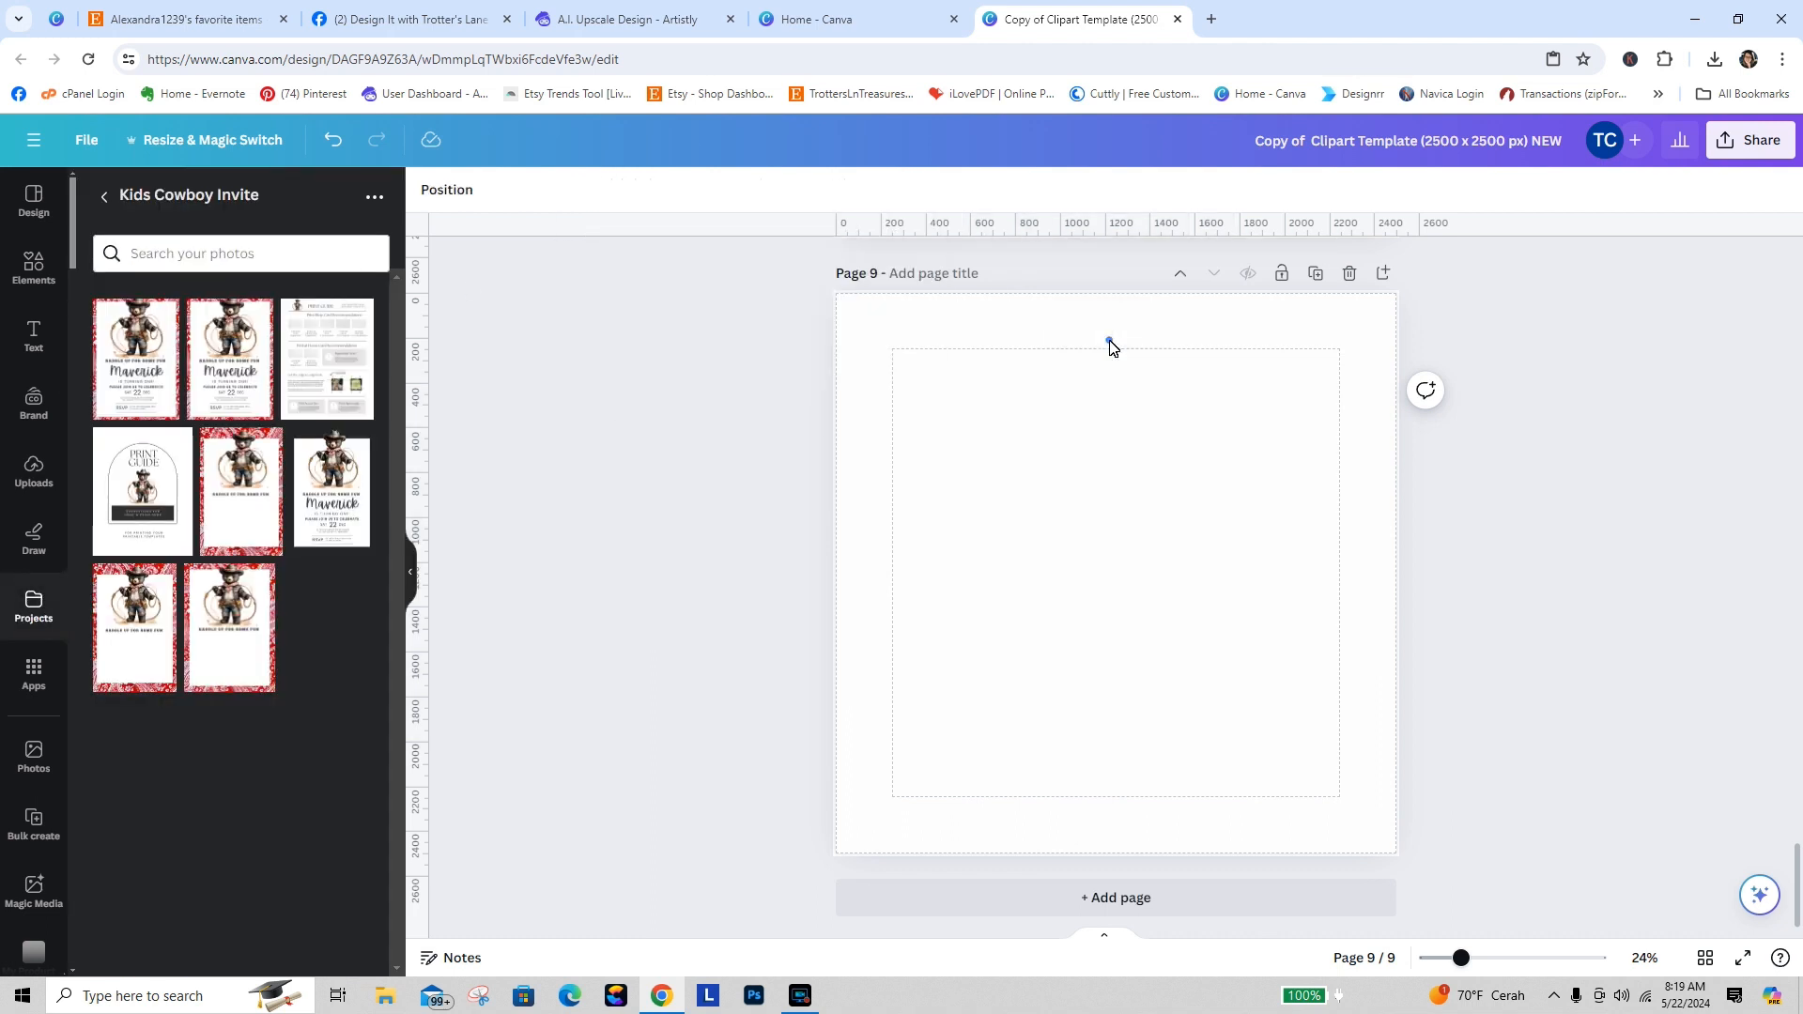
Step: Place the completed cowboy bear invitation with the red patterned border on page 9 and apply a Drop shadow
left_click(1117, 551)
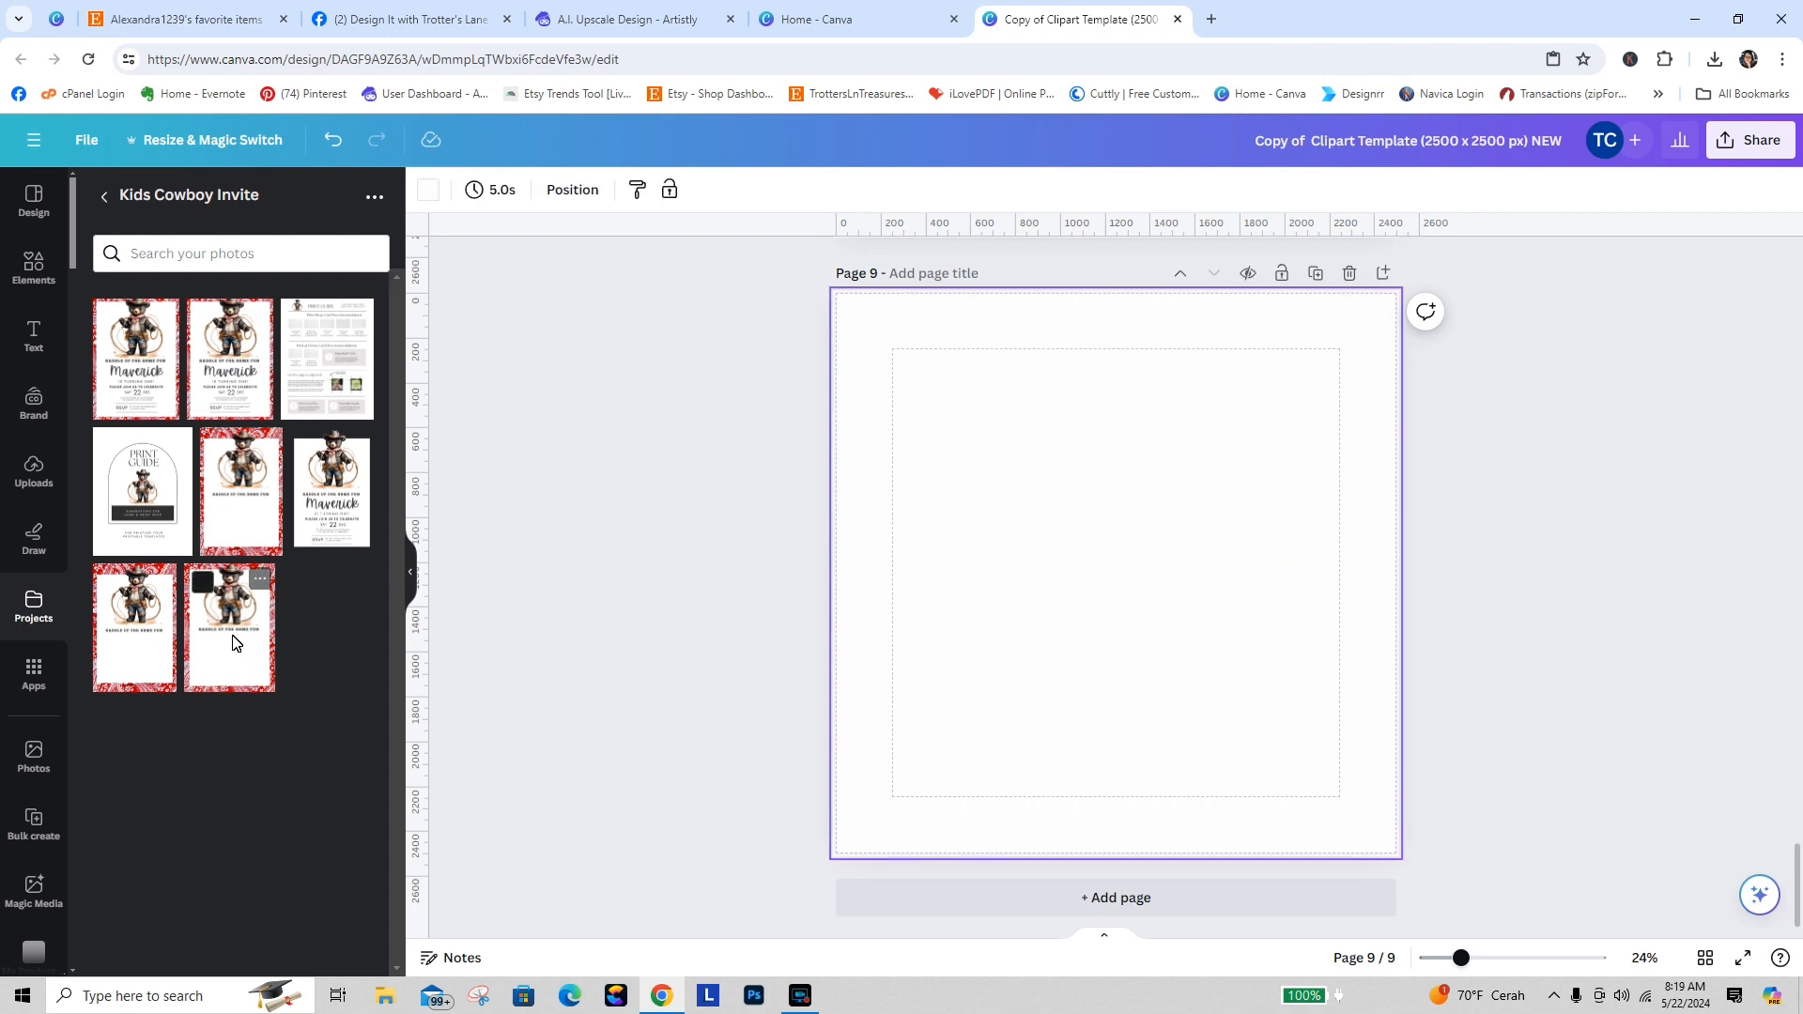
left_click(146, 374)
left_click(1299, 622)
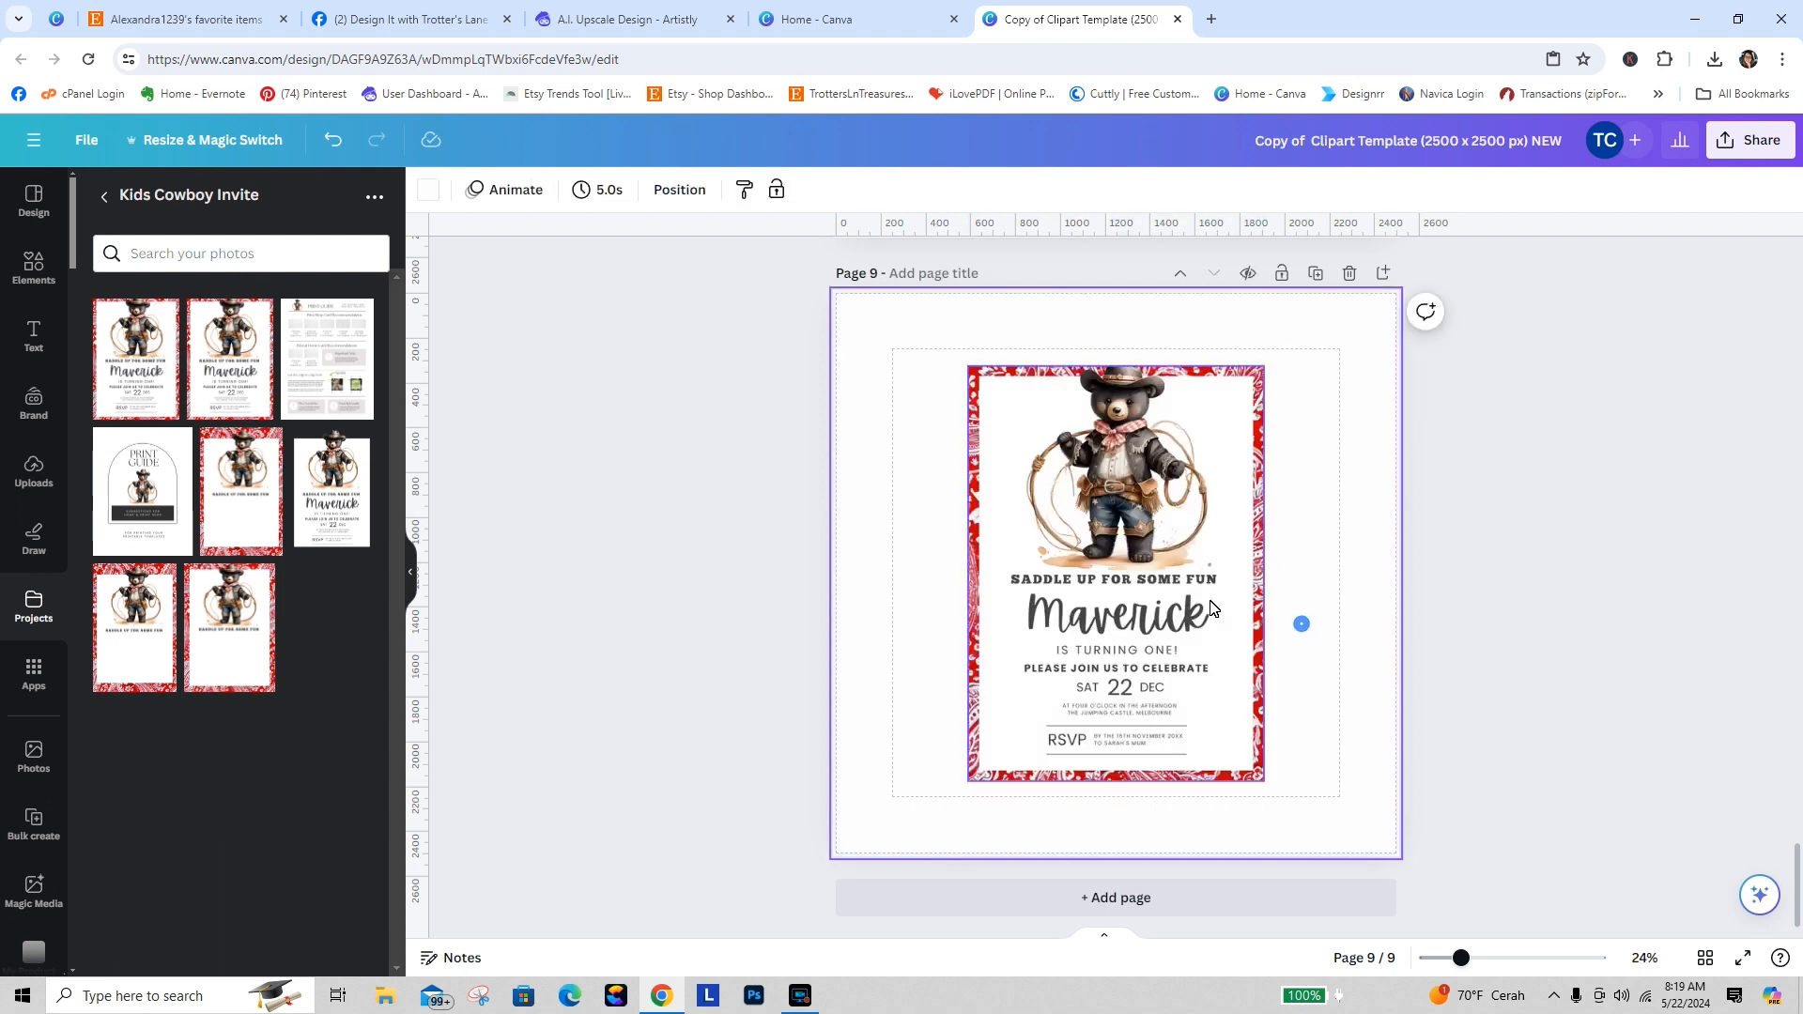
left_click(1213, 606)
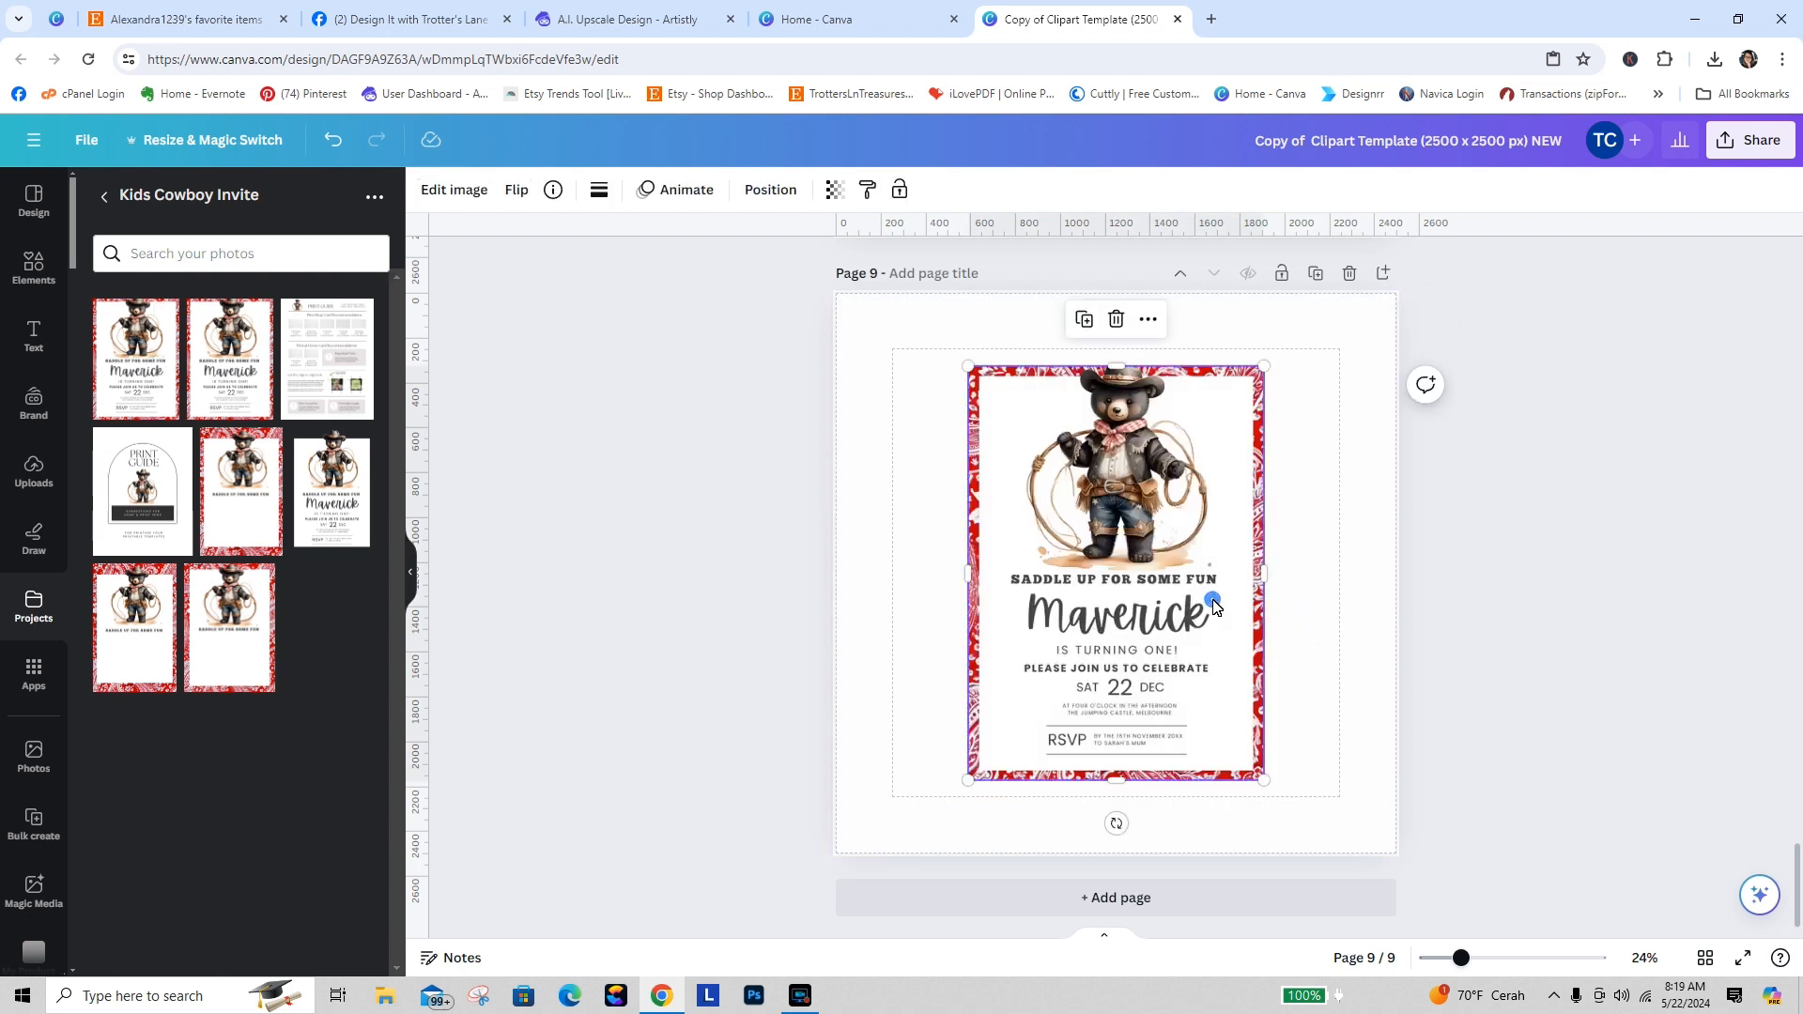
left_click(470, 190)
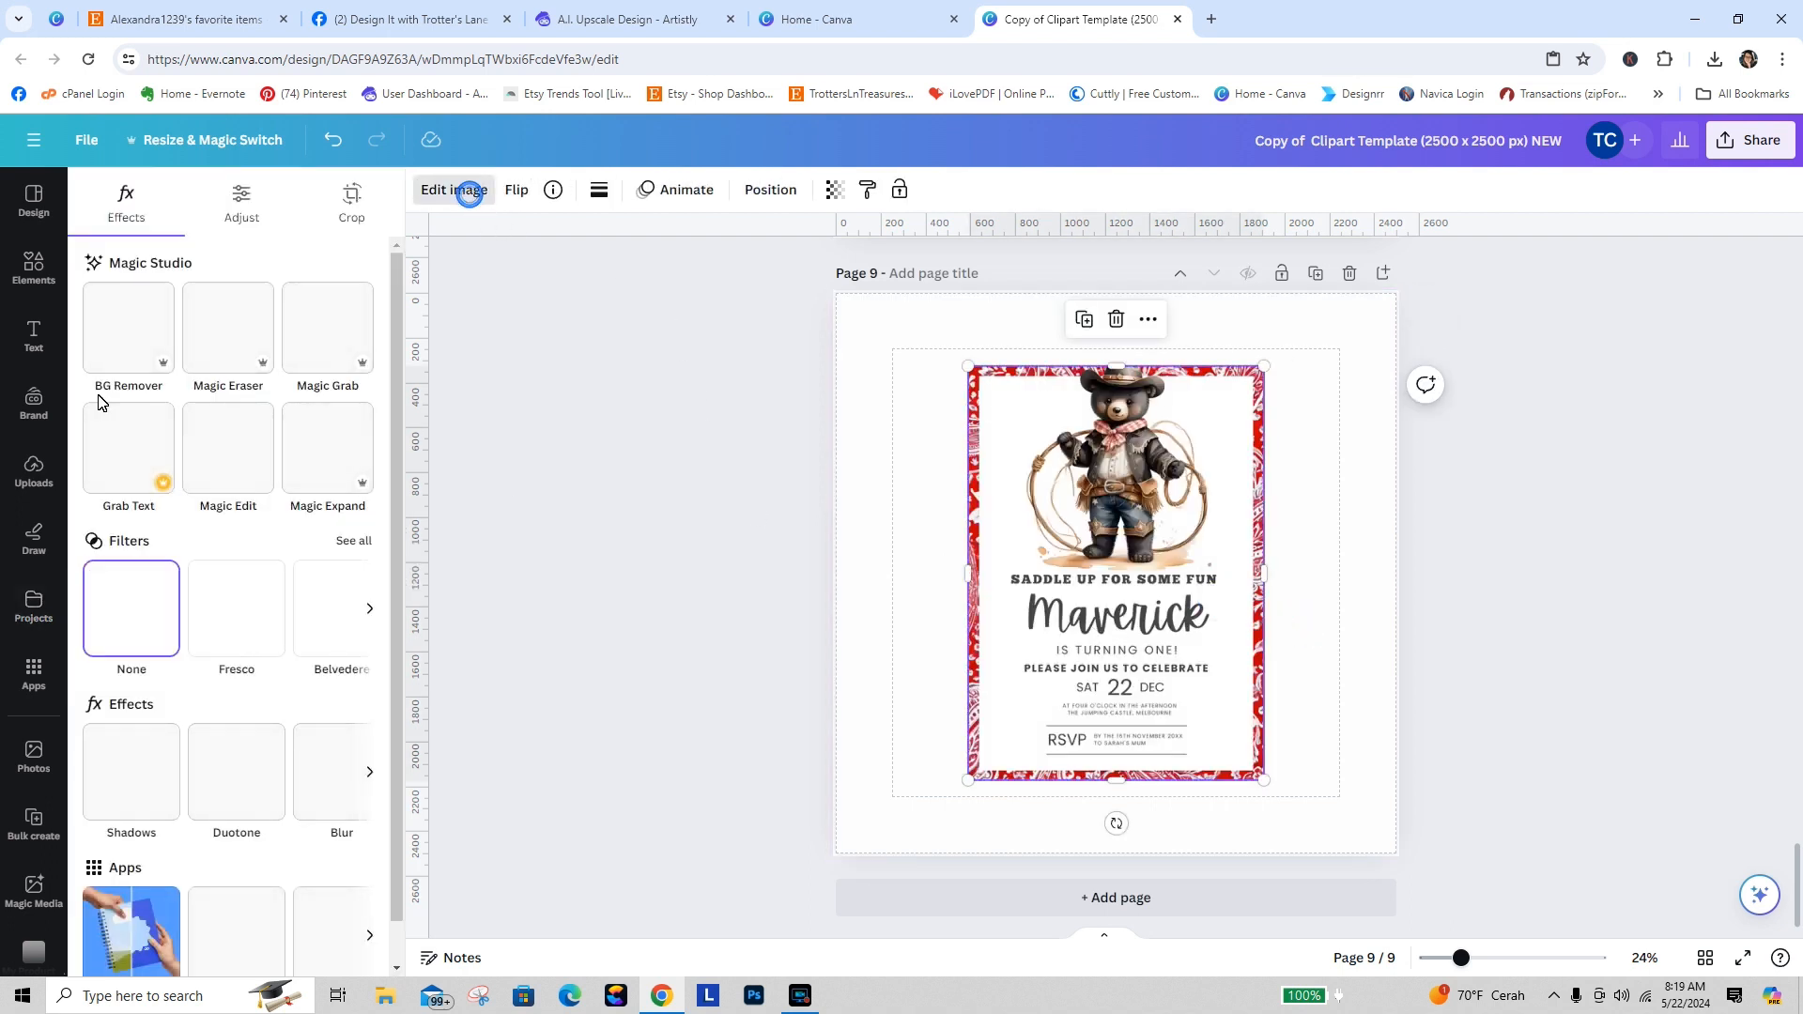
left_click(171, 745)
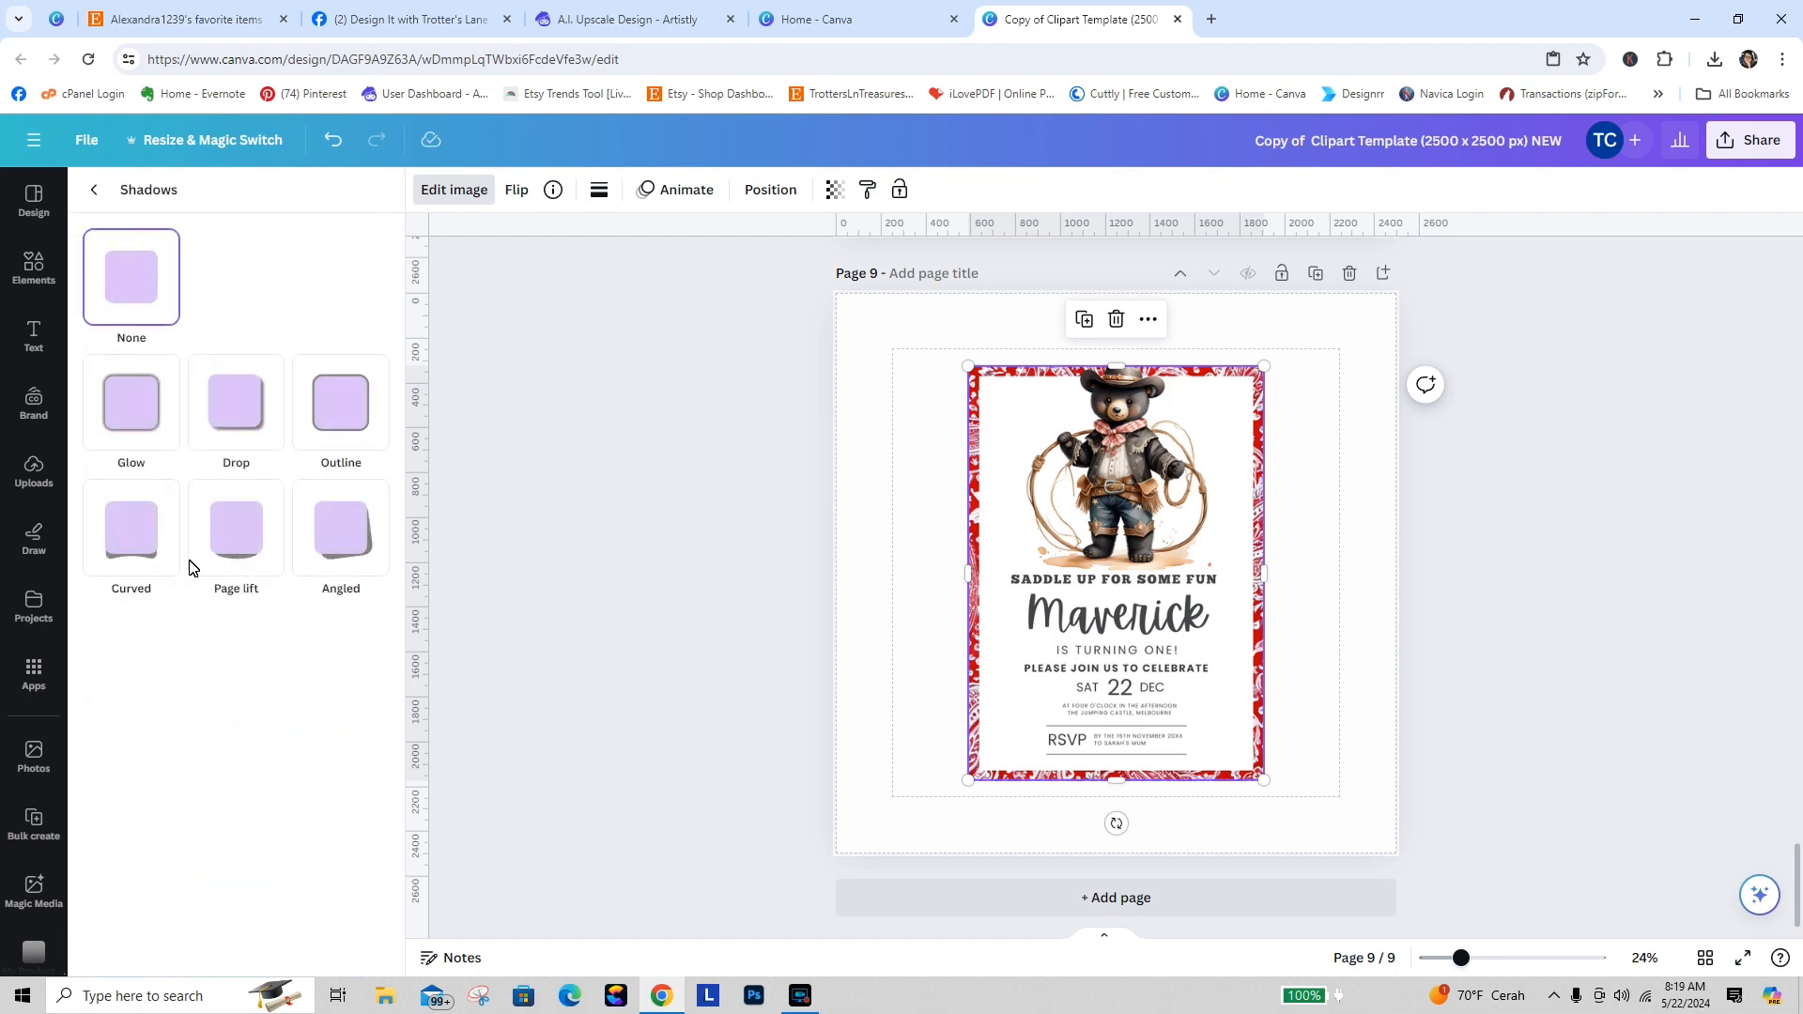
left_click(230, 408)
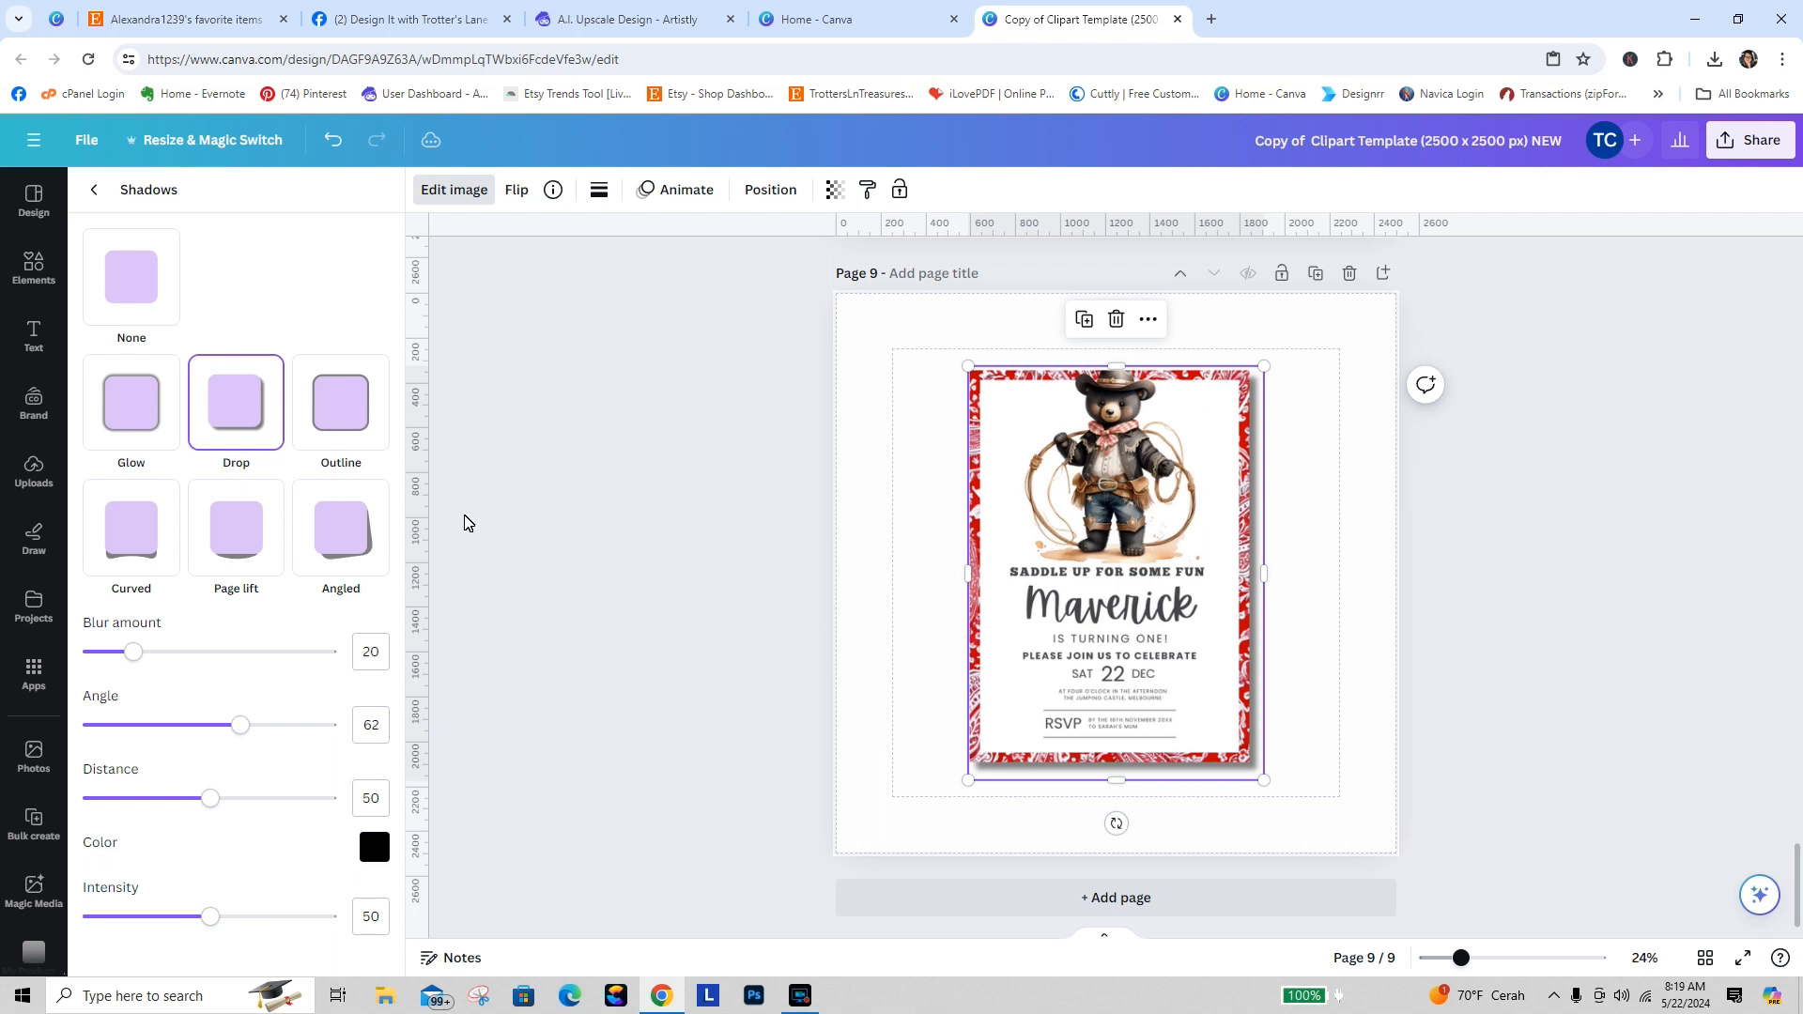
Step: Adjust the invitation's drop shadow to blur 21, angle 60, distance 55 and intensity 35
left_click(94, 189)
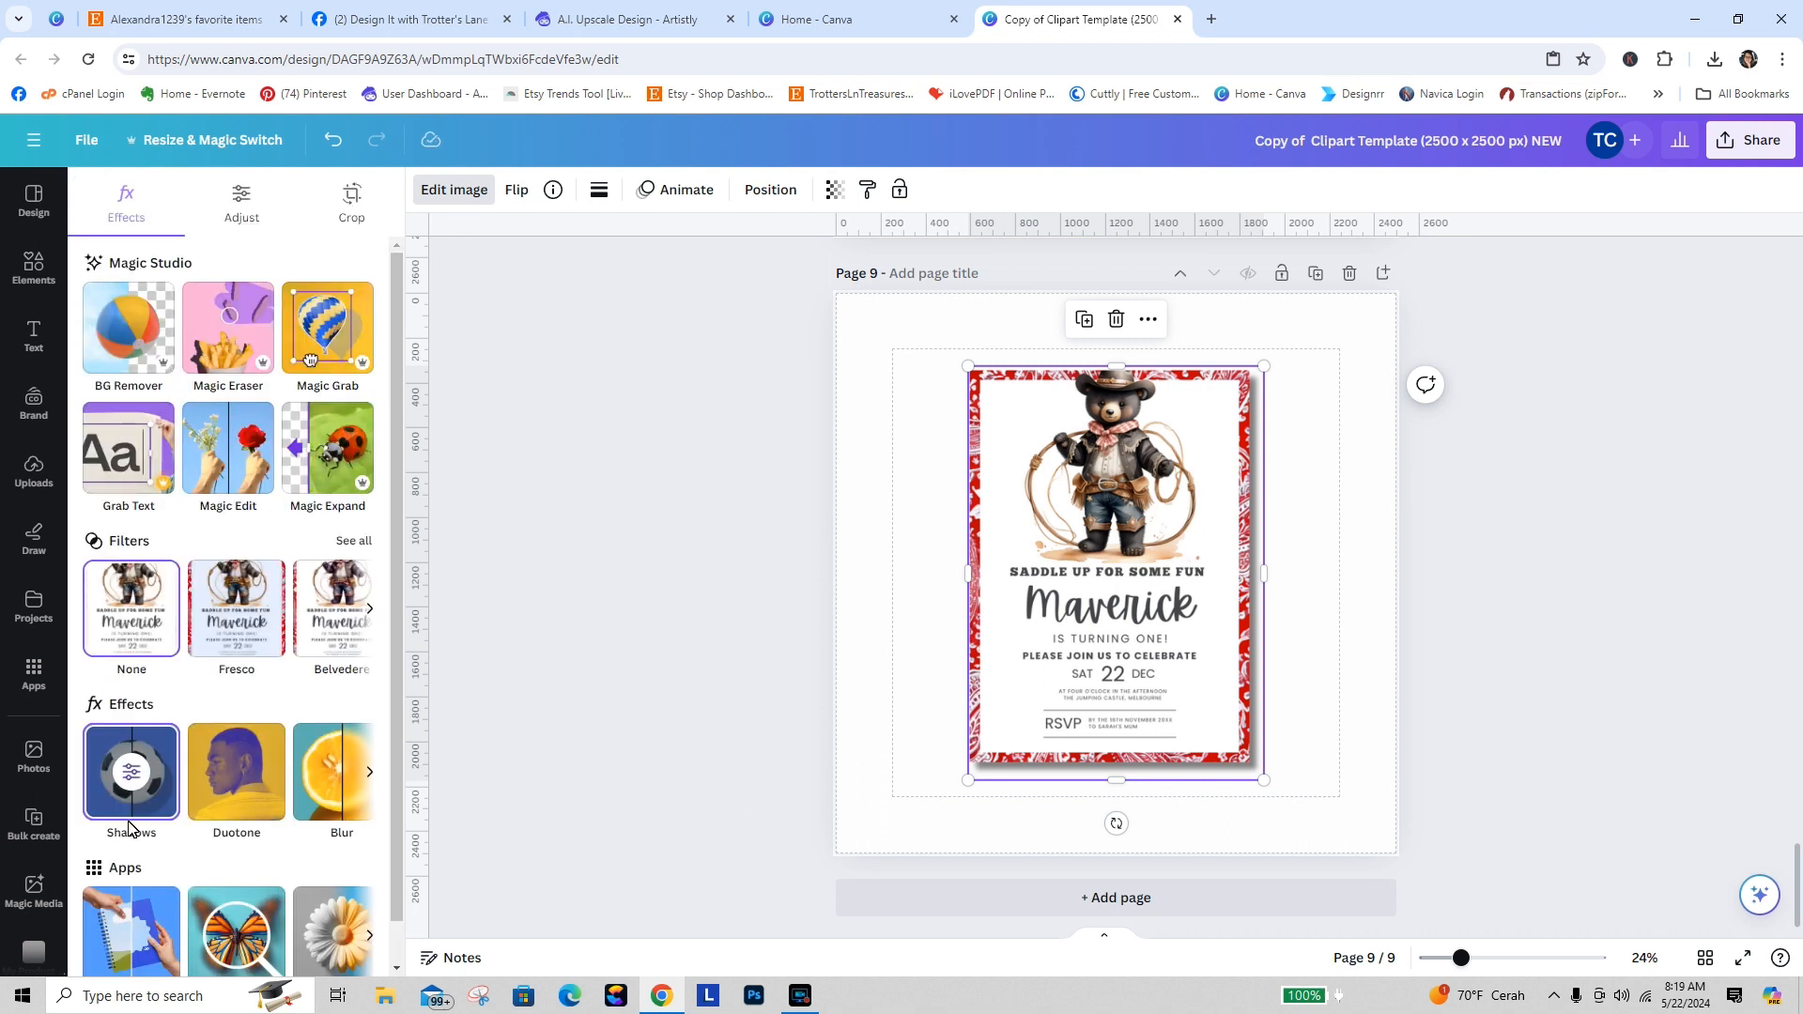
left_click(130, 785)
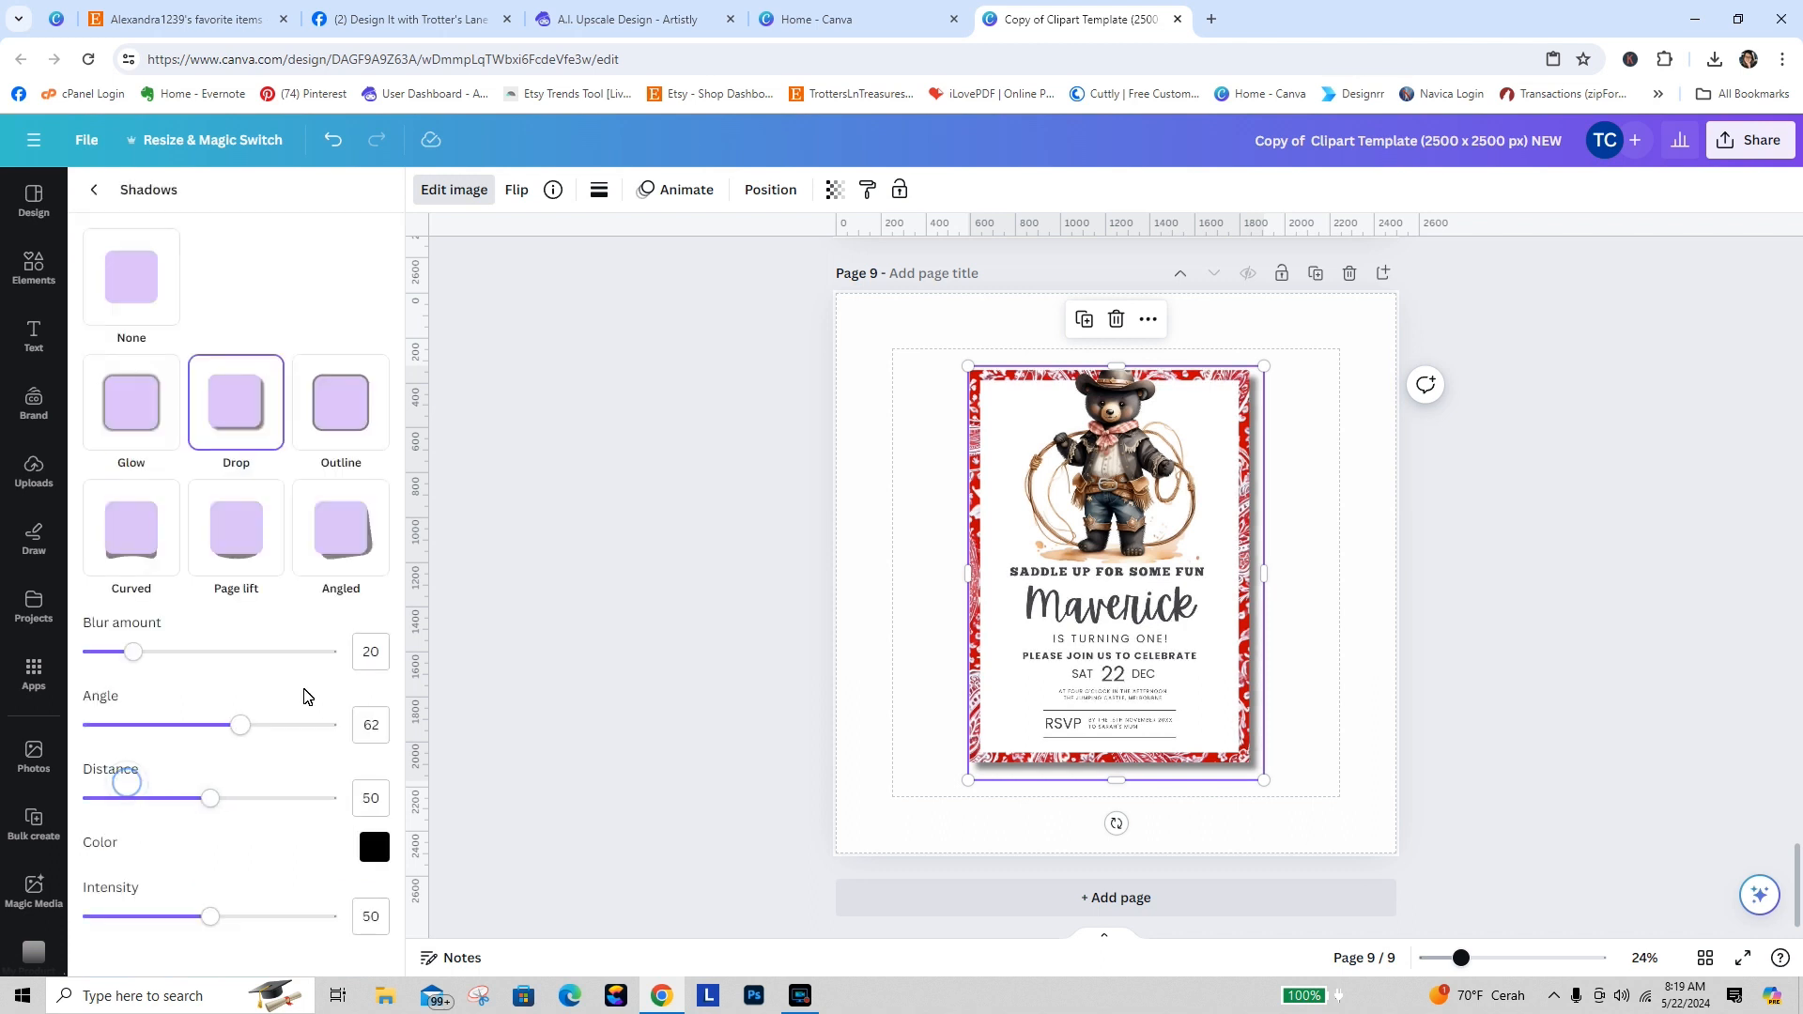
left_click_drag(141, 655, 137, 652)
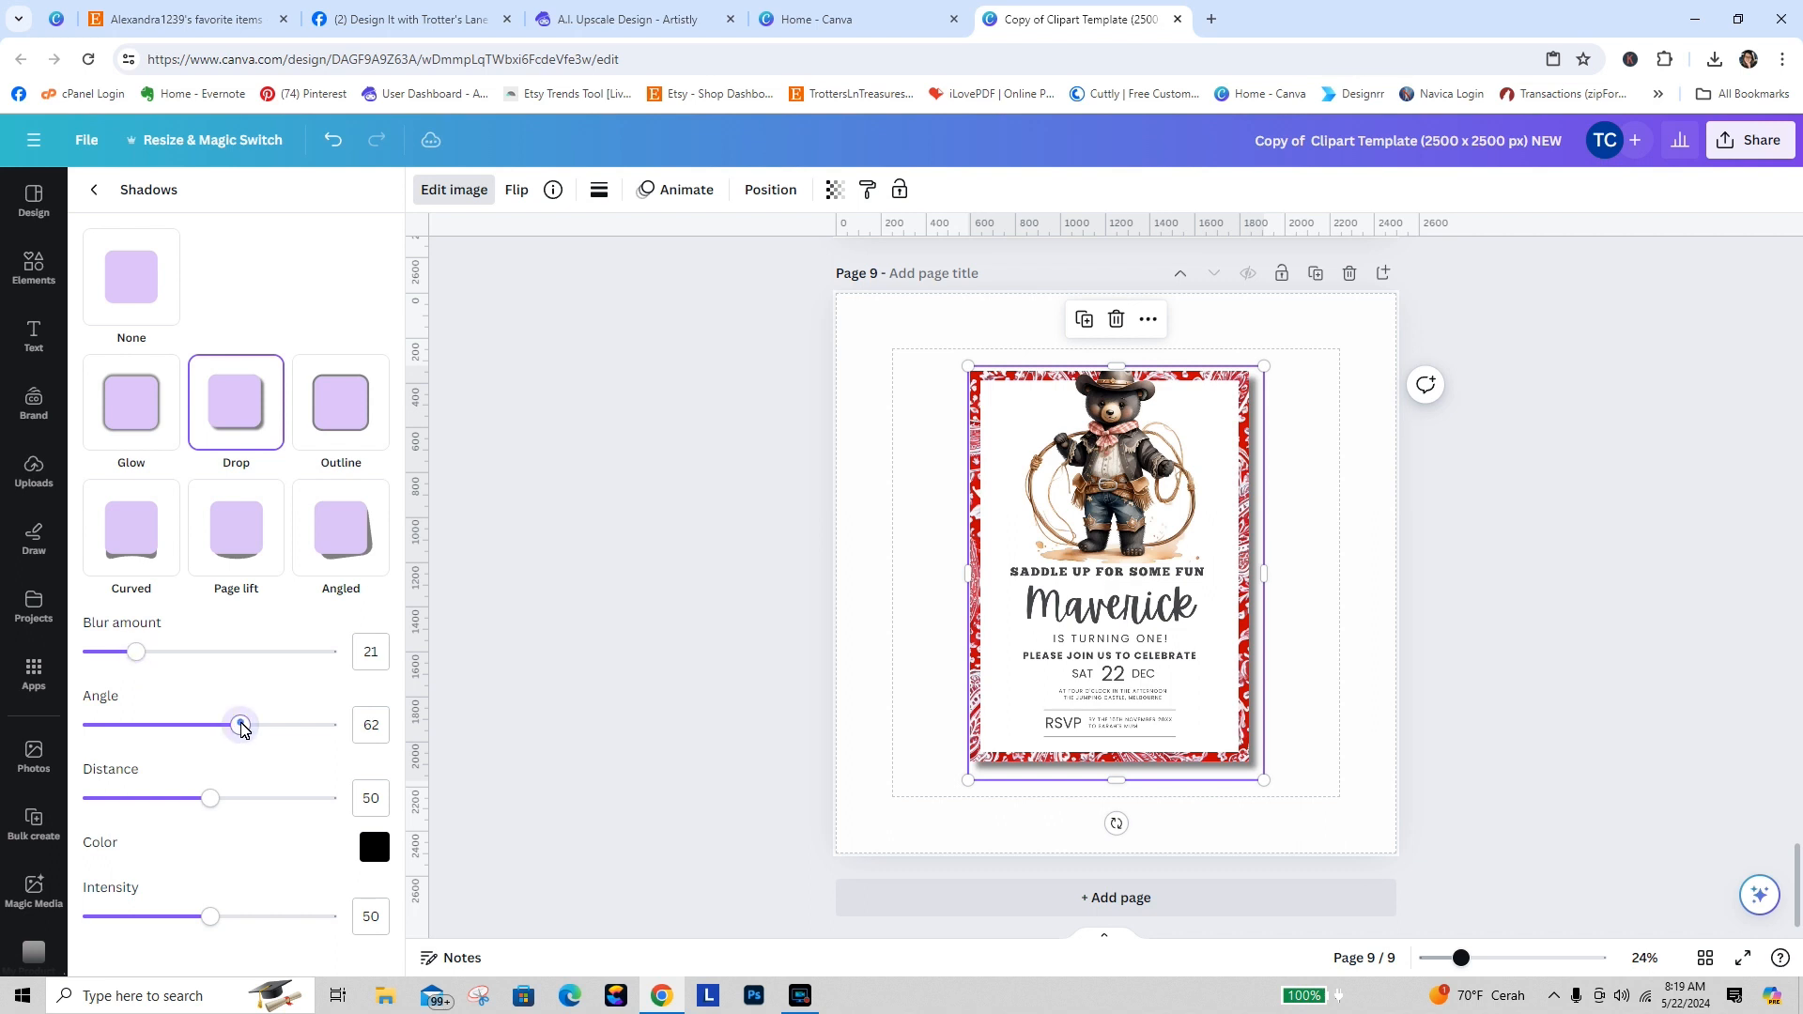
mouse_move(242, 728)
left_mouse_down()
mouse_move(216, 726)
mouse_move(236, 730)
left_mouse_up()
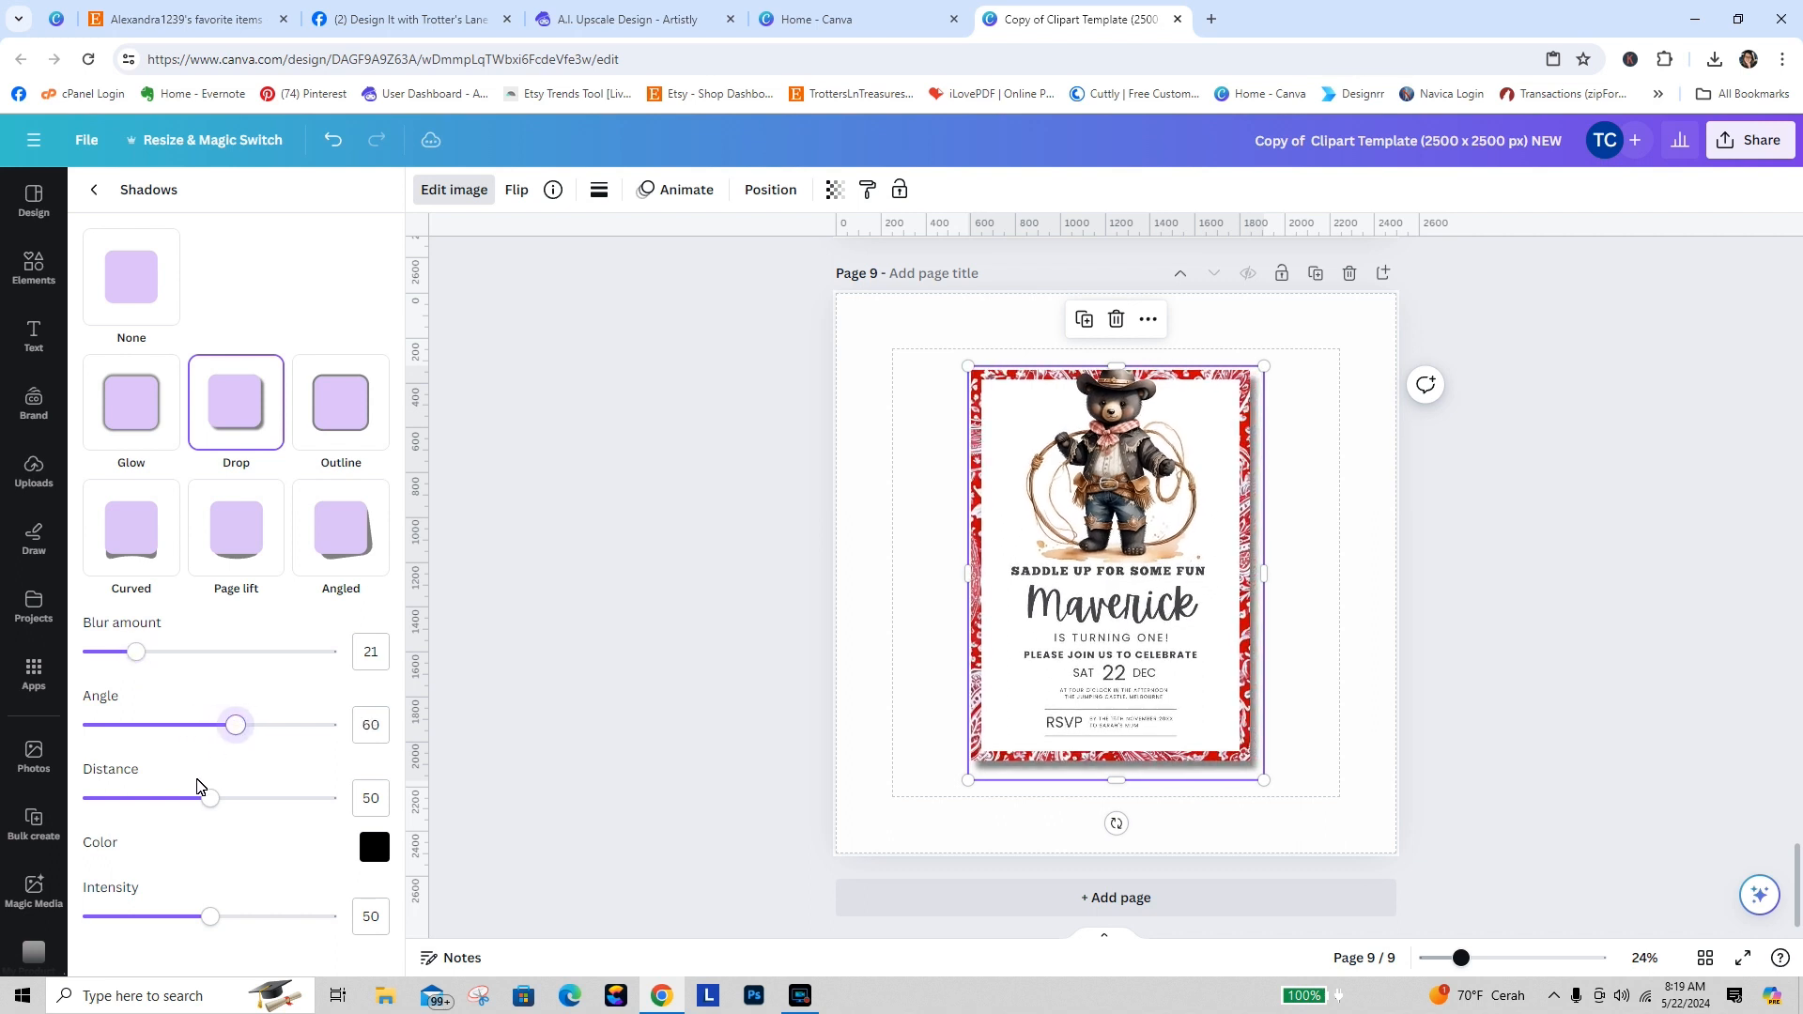
mouse_move(209, 797)
left_mouse_down()
mouse_move(314, 801)
mouse_move(223, 799)
left_mouse_up()
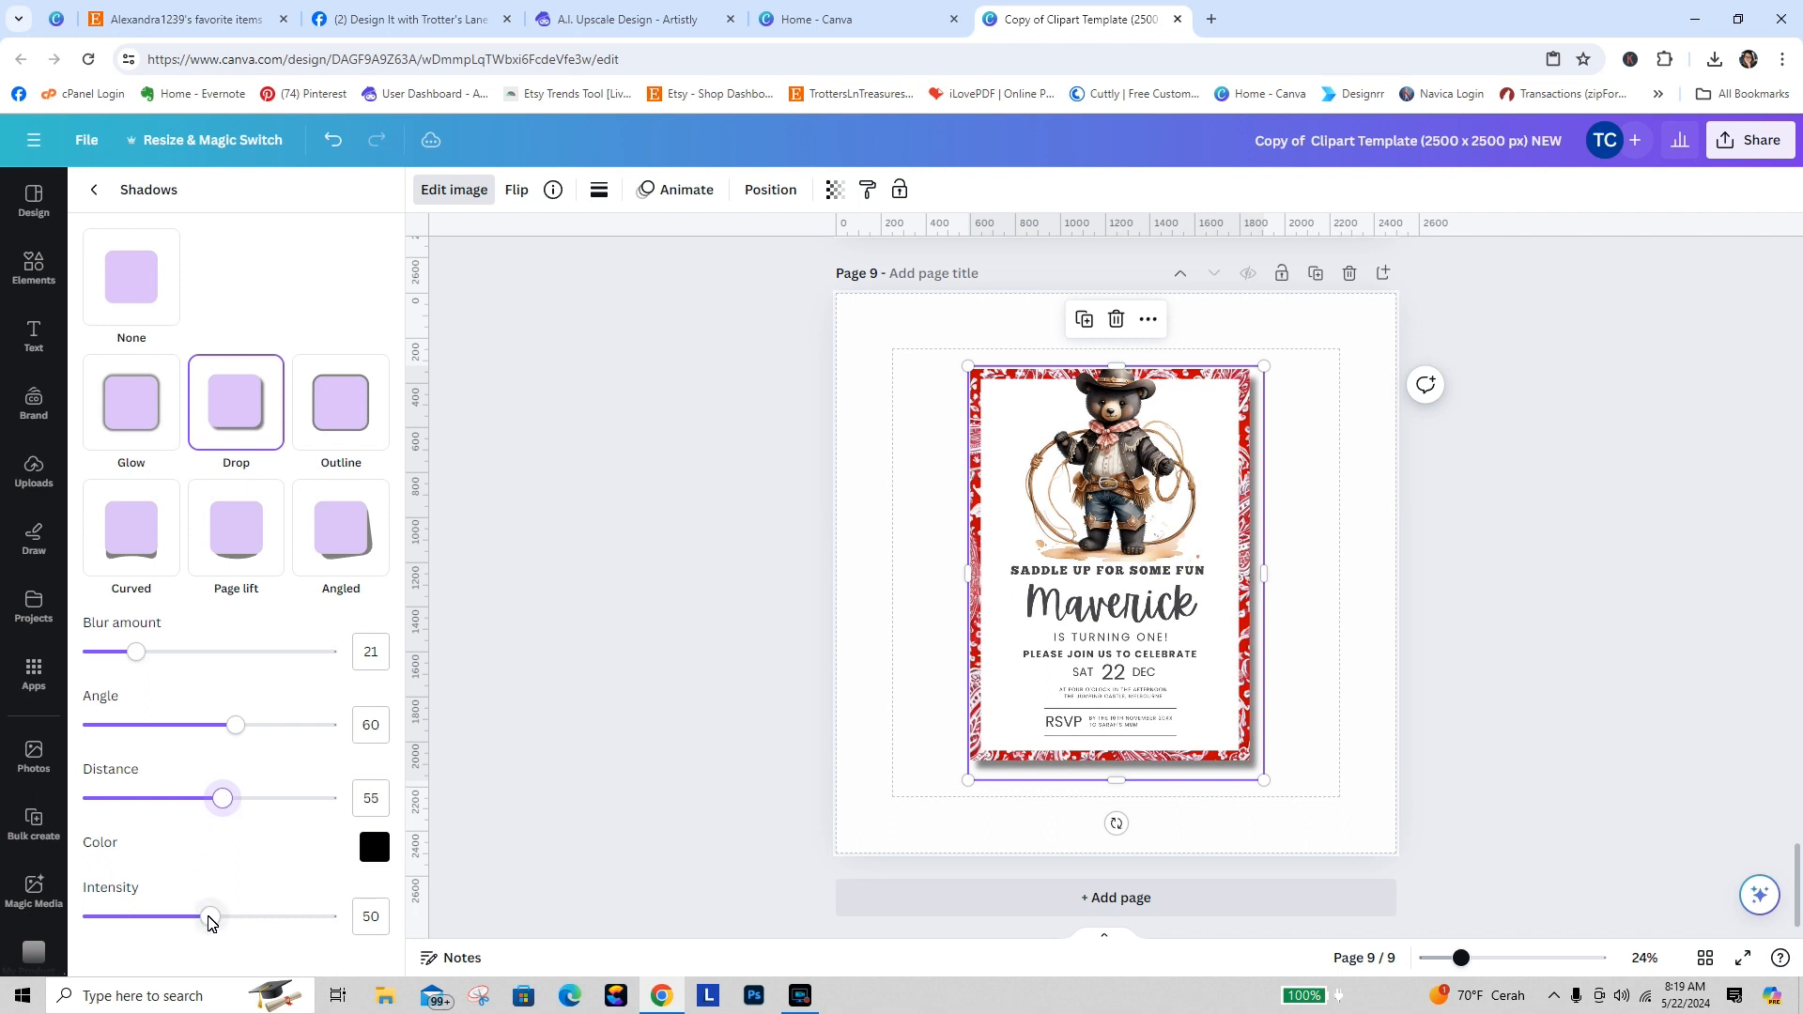
left_click_drag(208, 918, 172, 907)
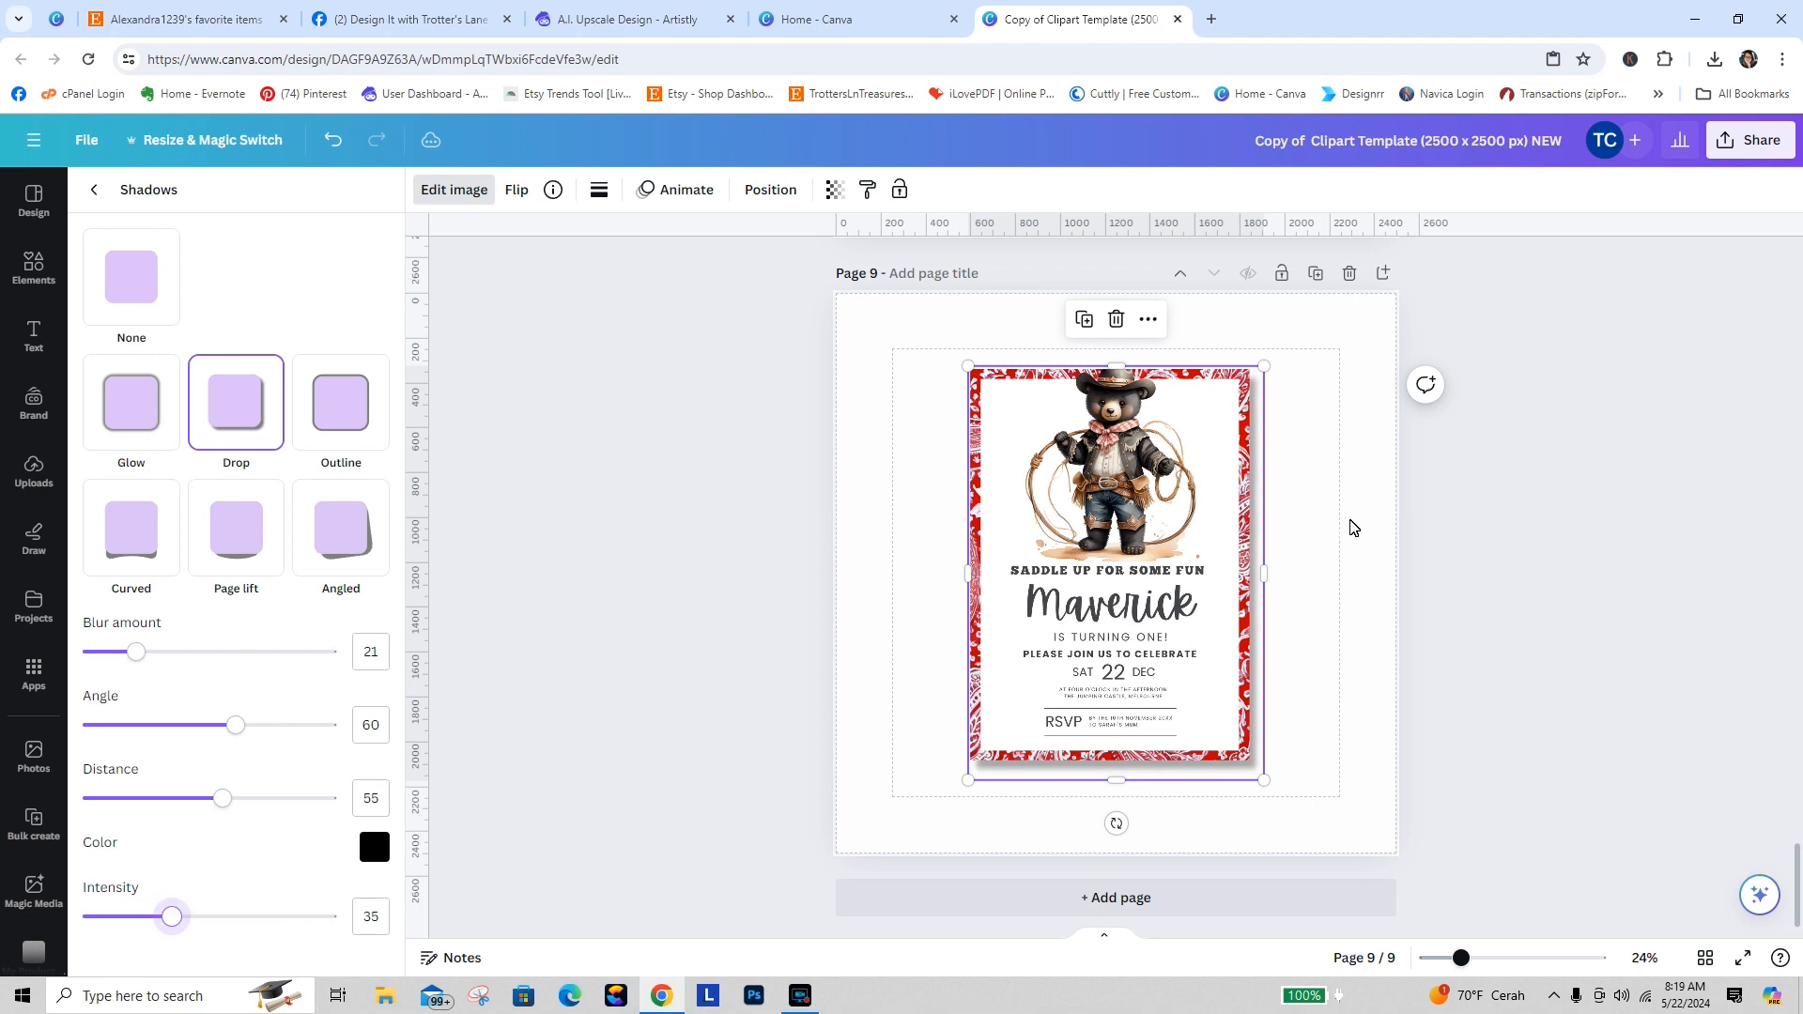
left_click(1352, 528)
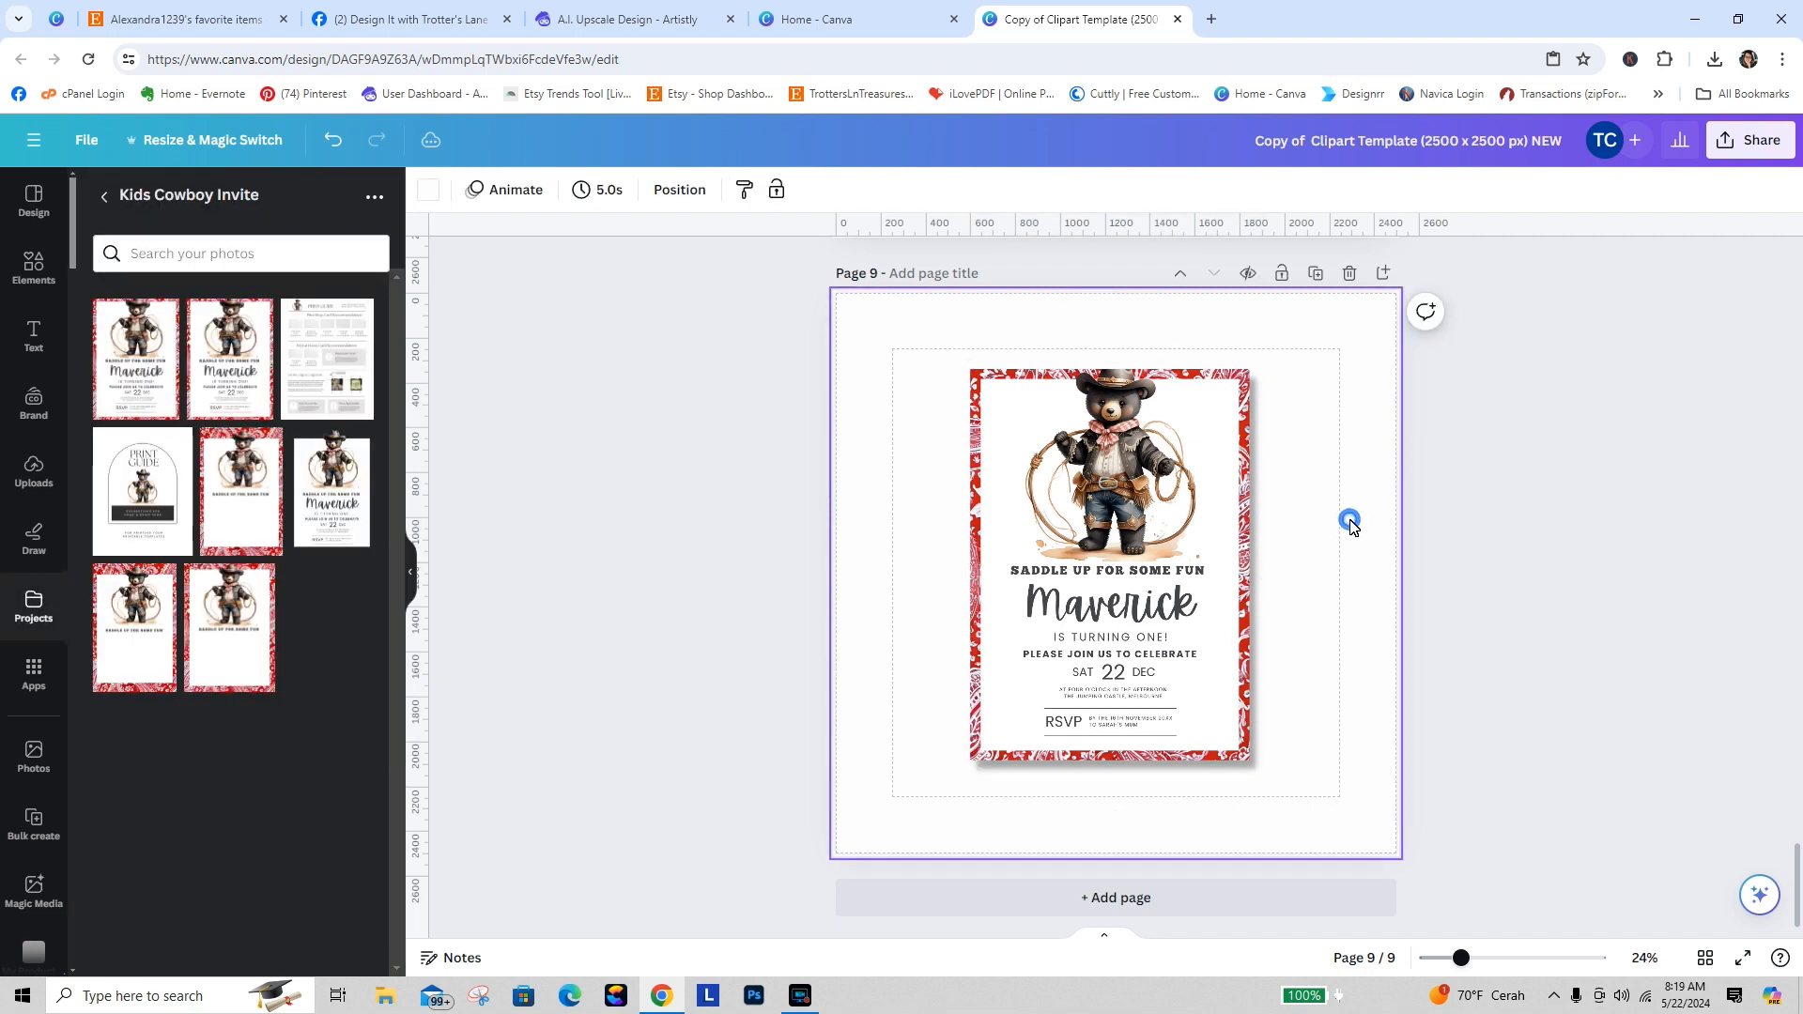
Step: Deselect the invitation and return from the Kids Cowboy Invite folder to the projects overview
left_click(785, 468)
left_click(1093, 501)
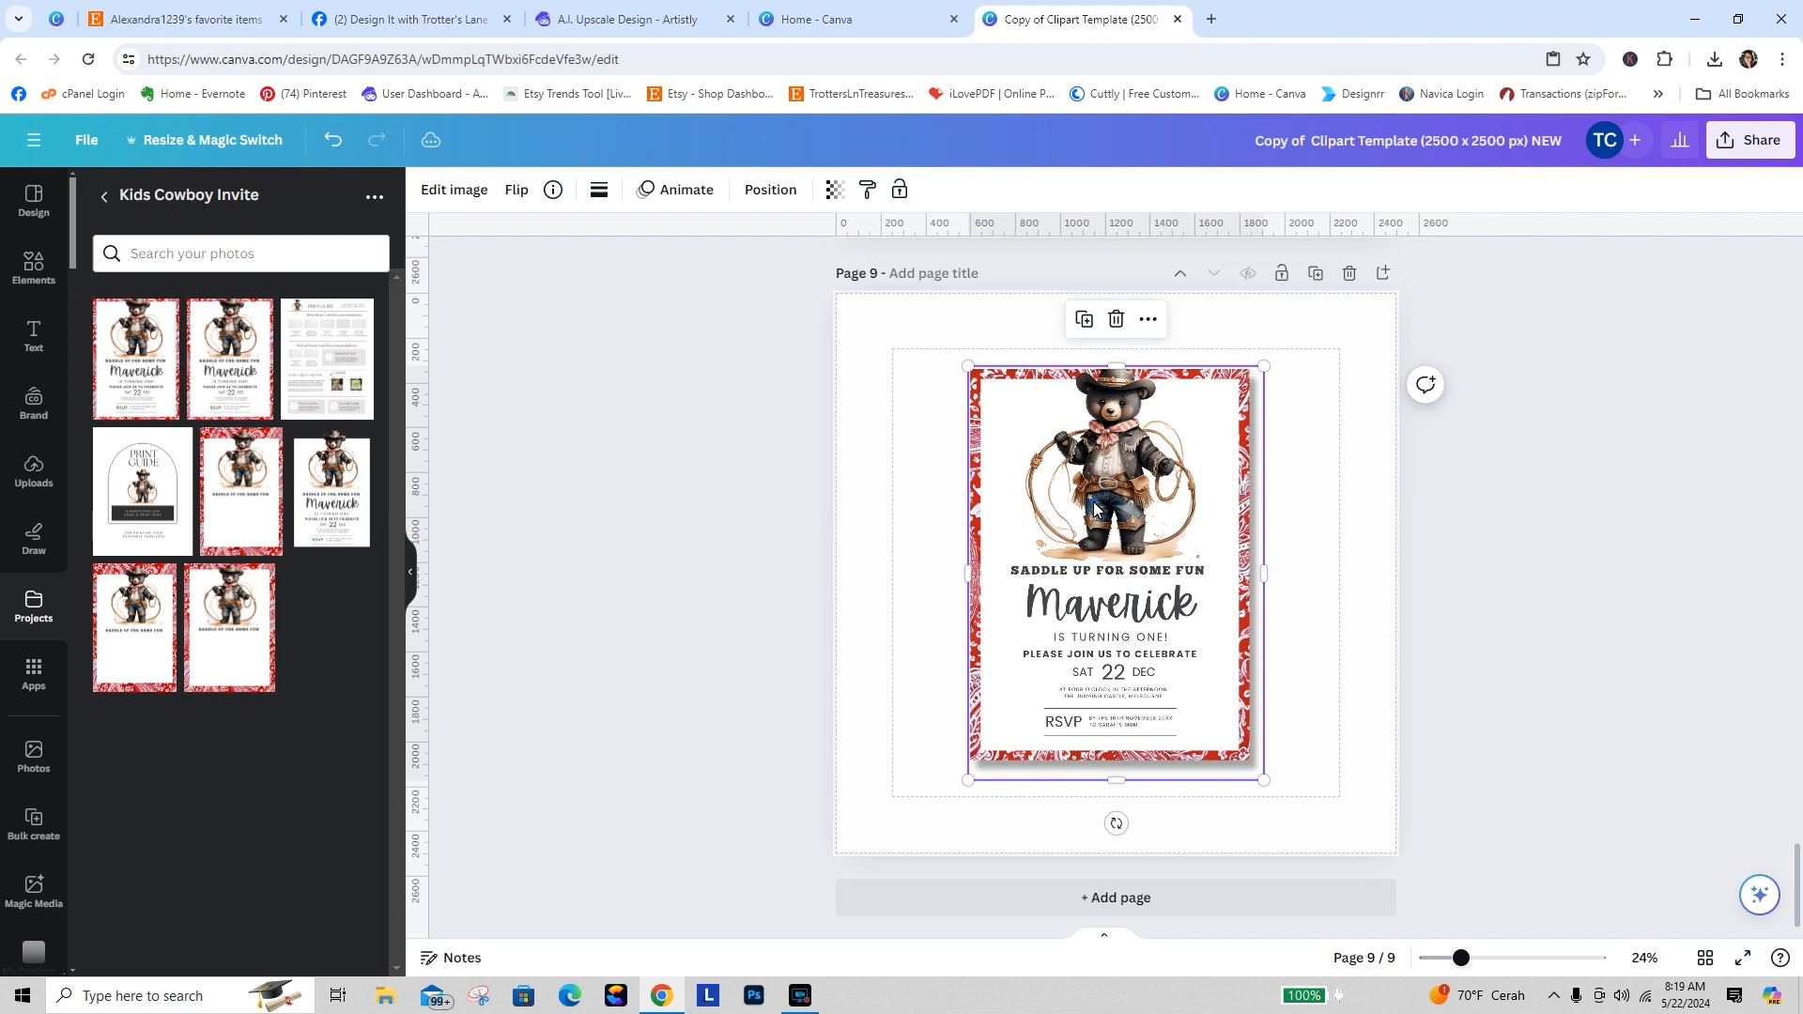
left_click(1325, 536)
left_click(809, 648)
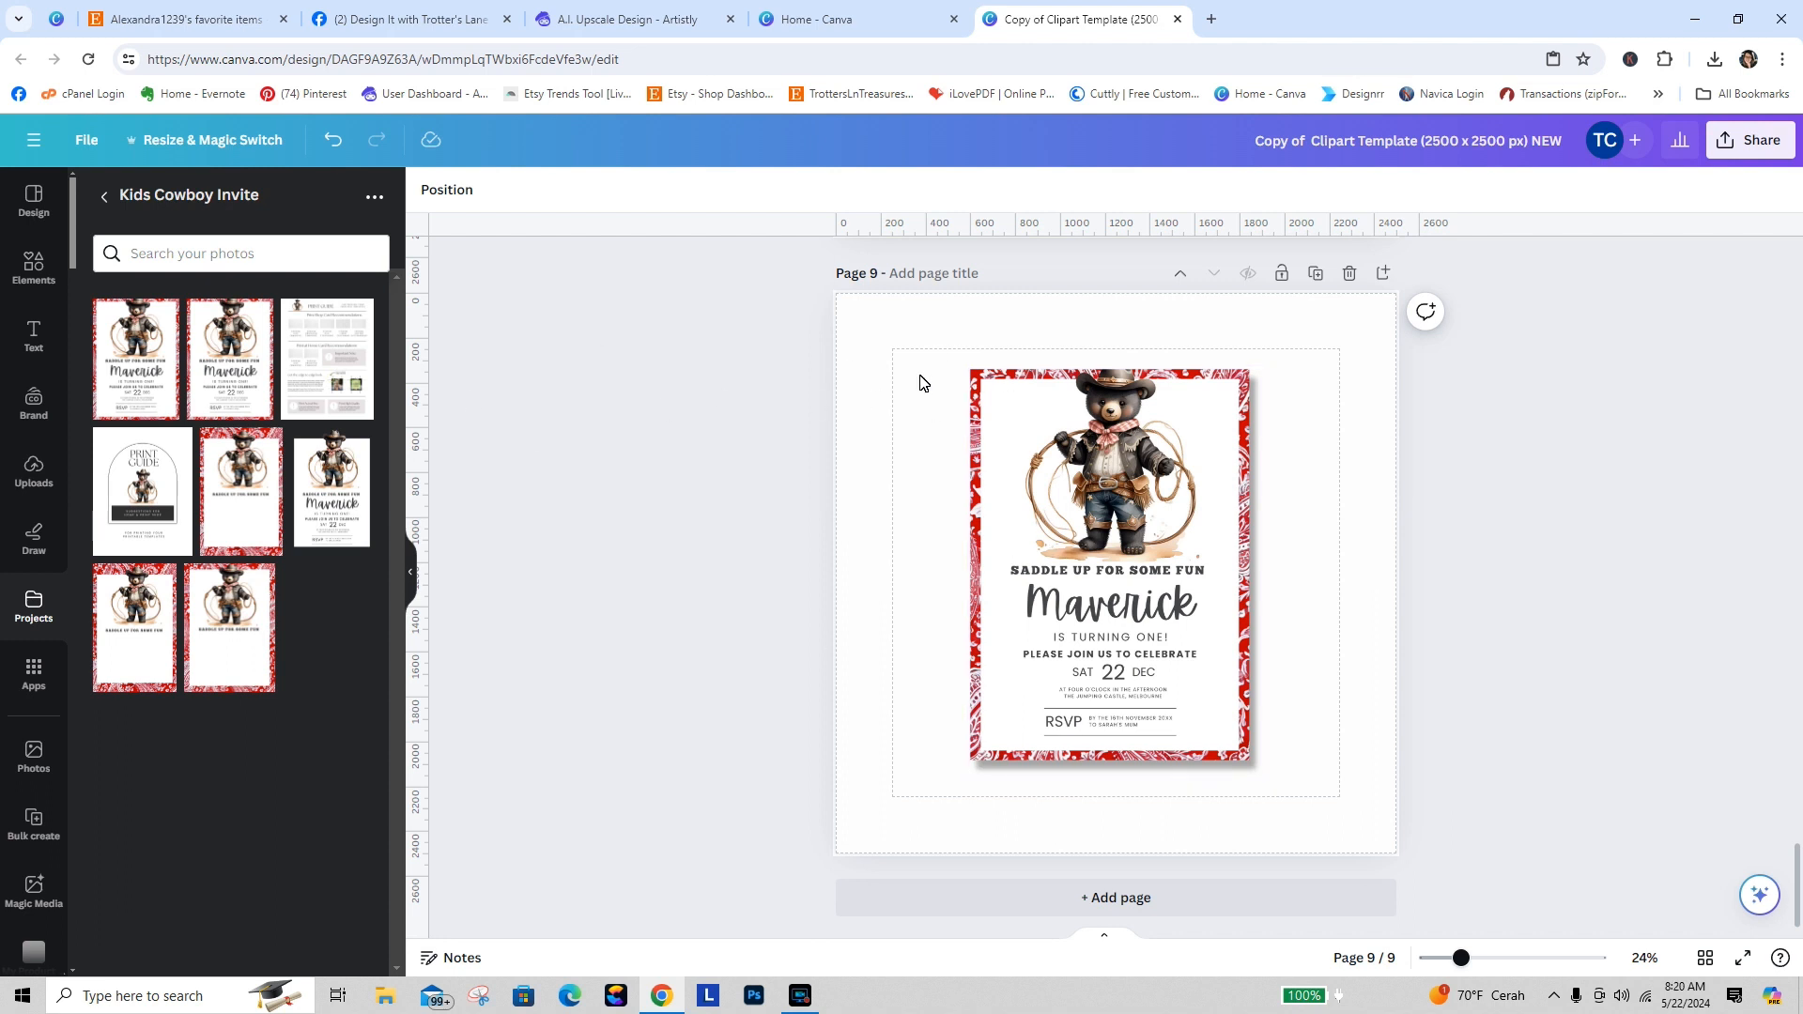
left_click(842, 447)
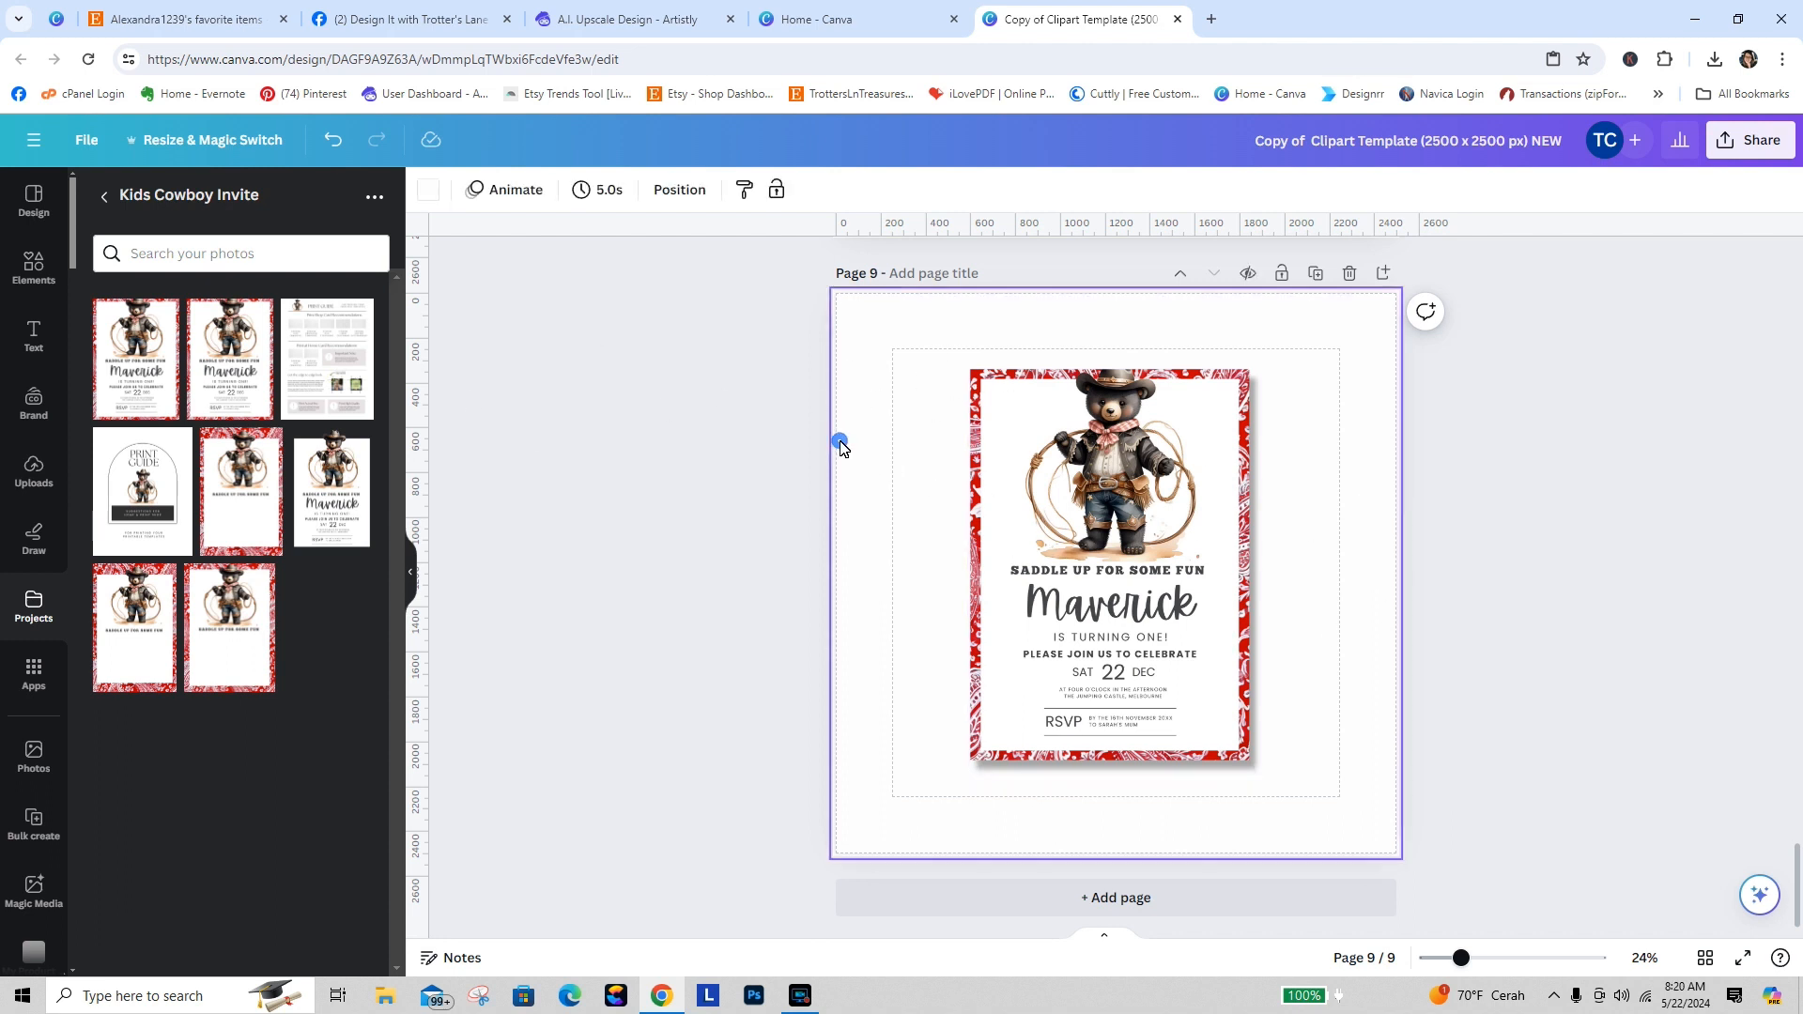
left_click(1483, 520)
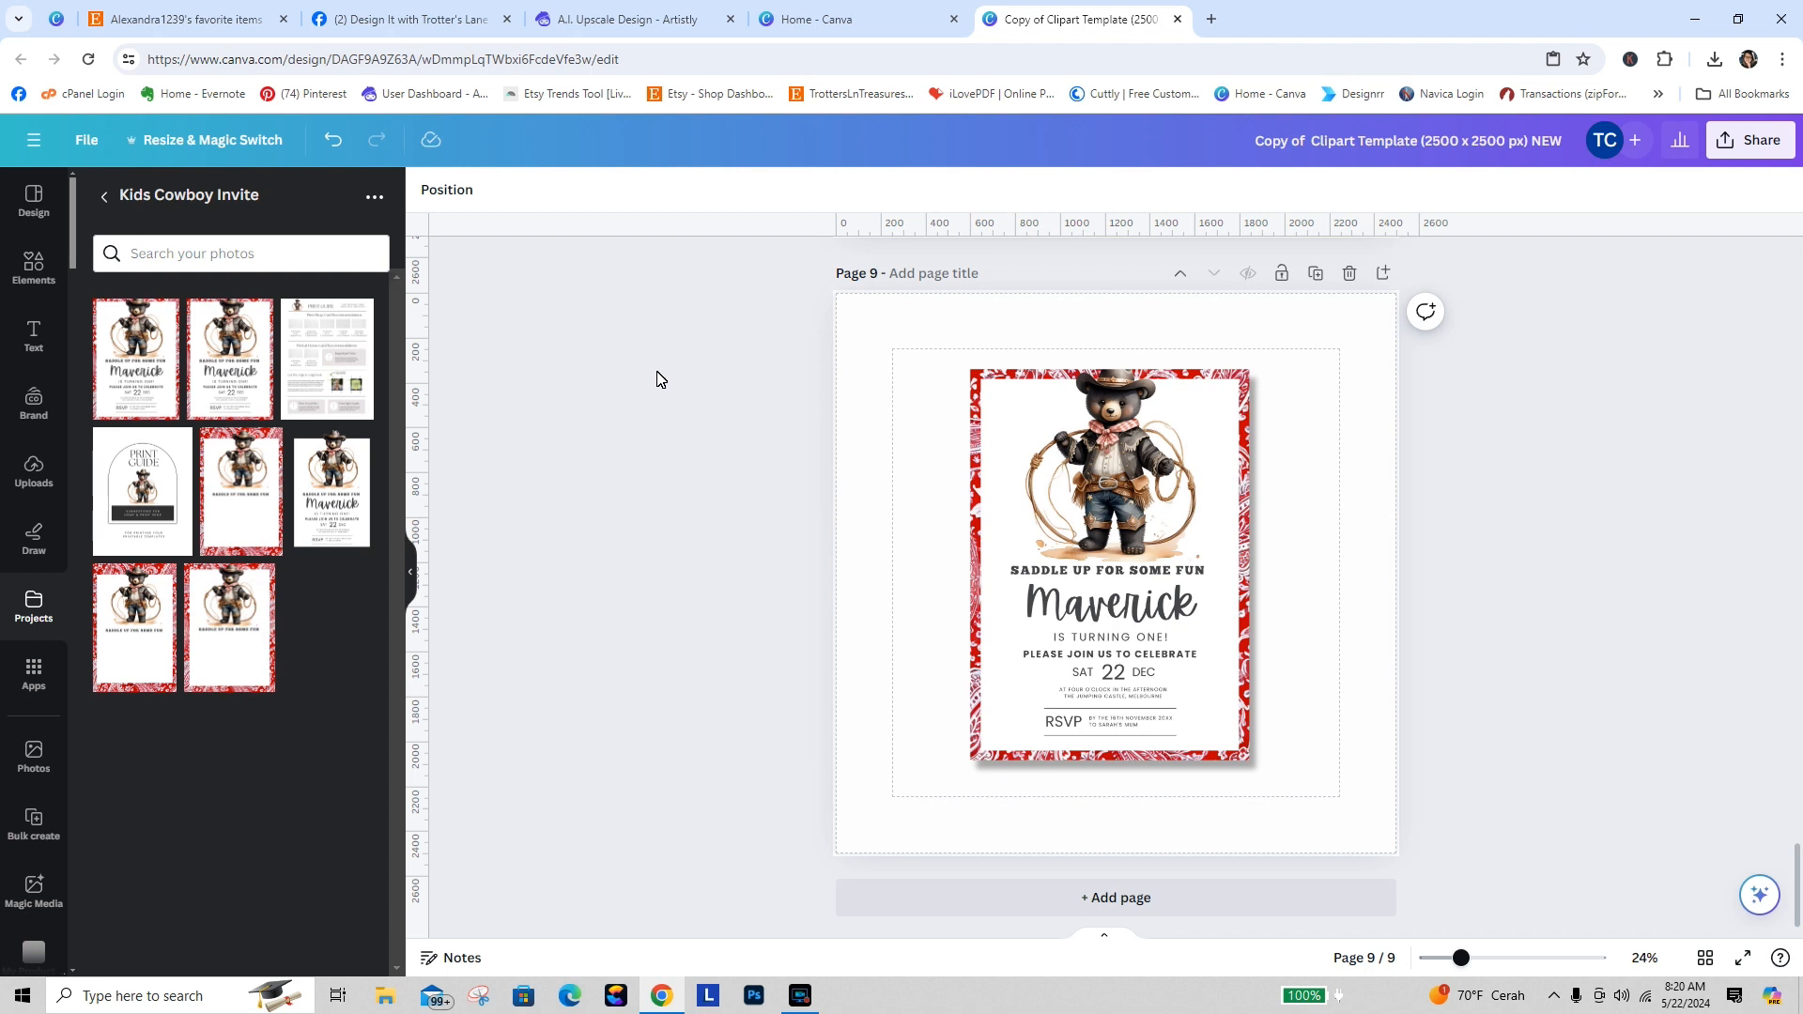
left_click(103, 198)
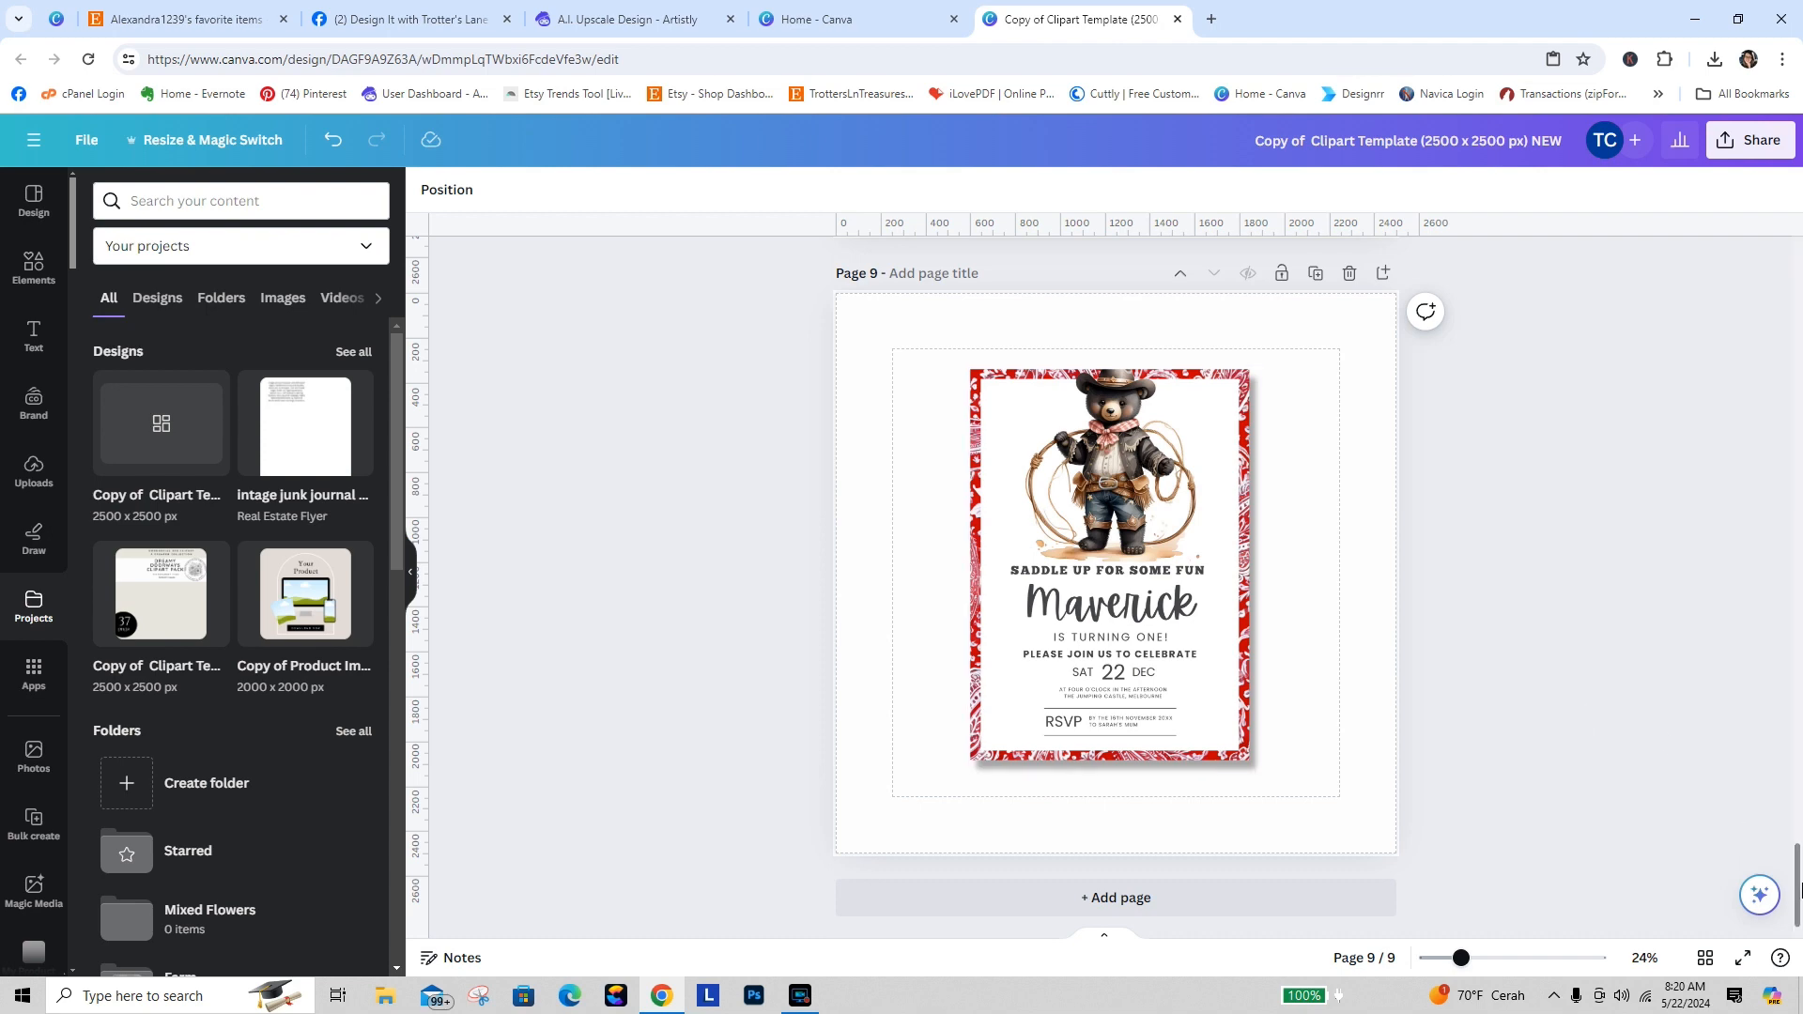
Step: Duplicate page 2, which holds the full-size multicolored floral bouquet
left_click_drag(1799, 883, 1264, 446)
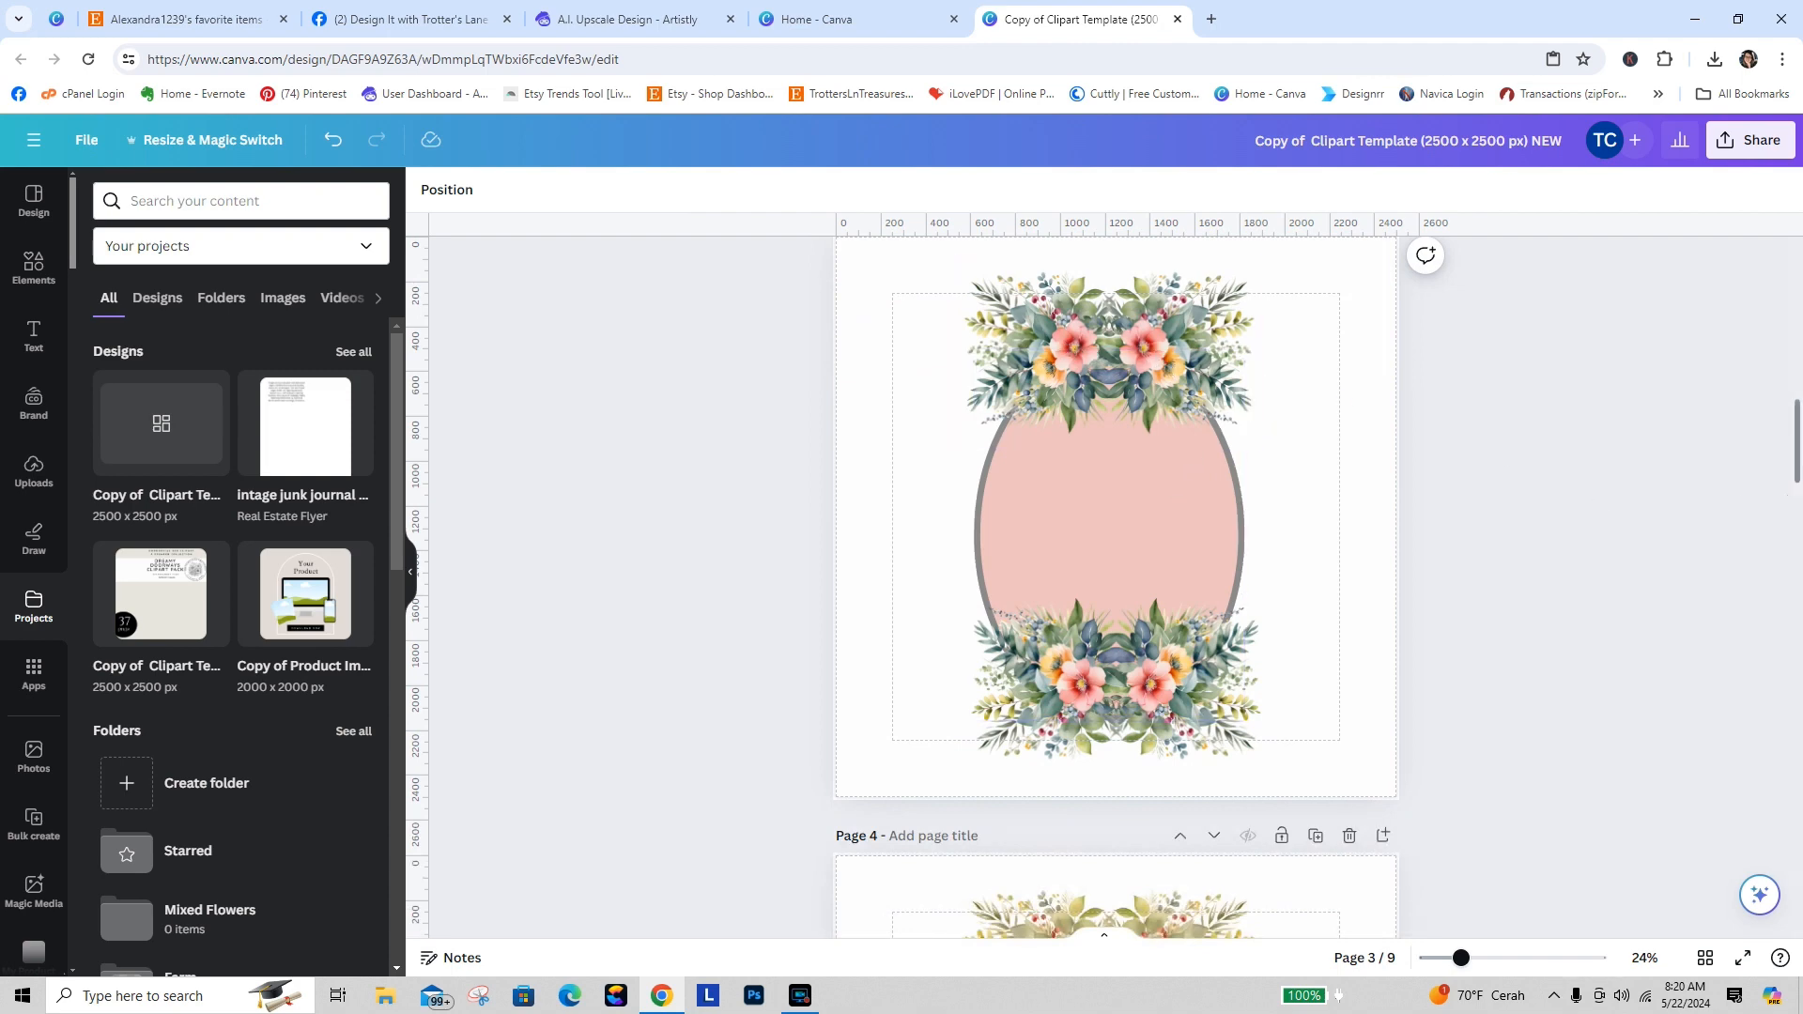
left_click_drag(1796, 453, 1796, 365)
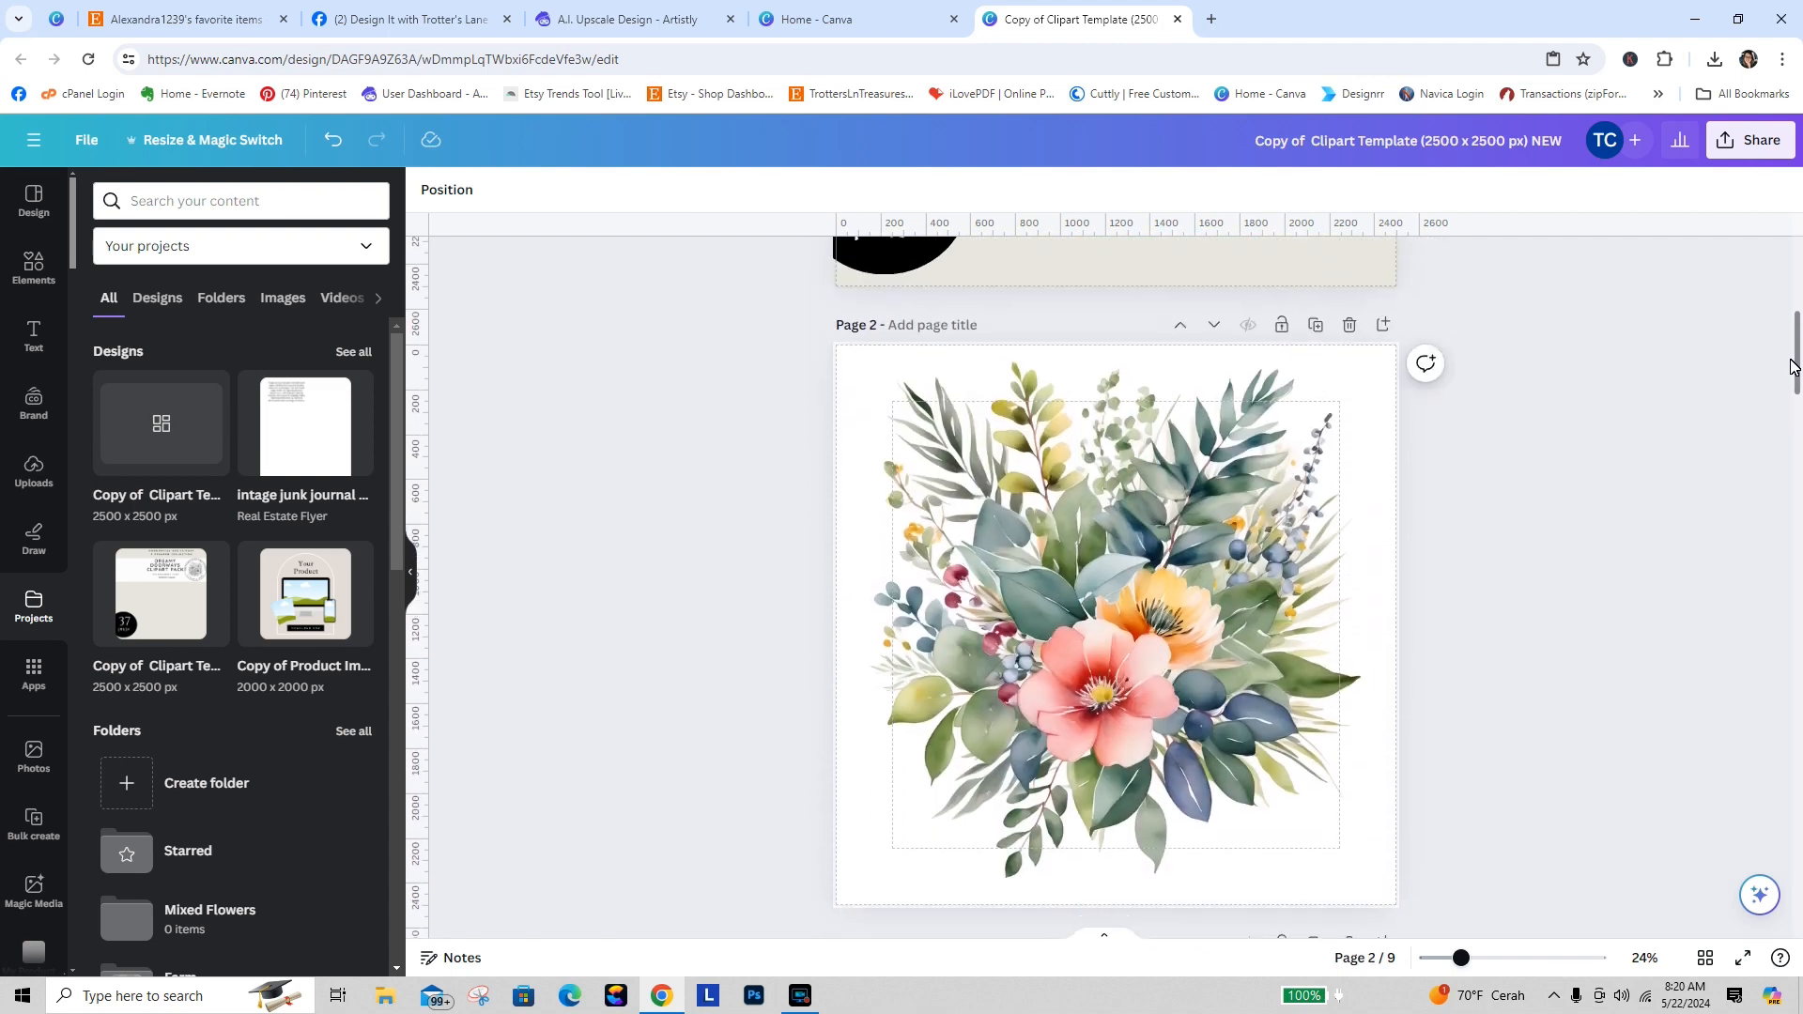
left_click(1014, 609)
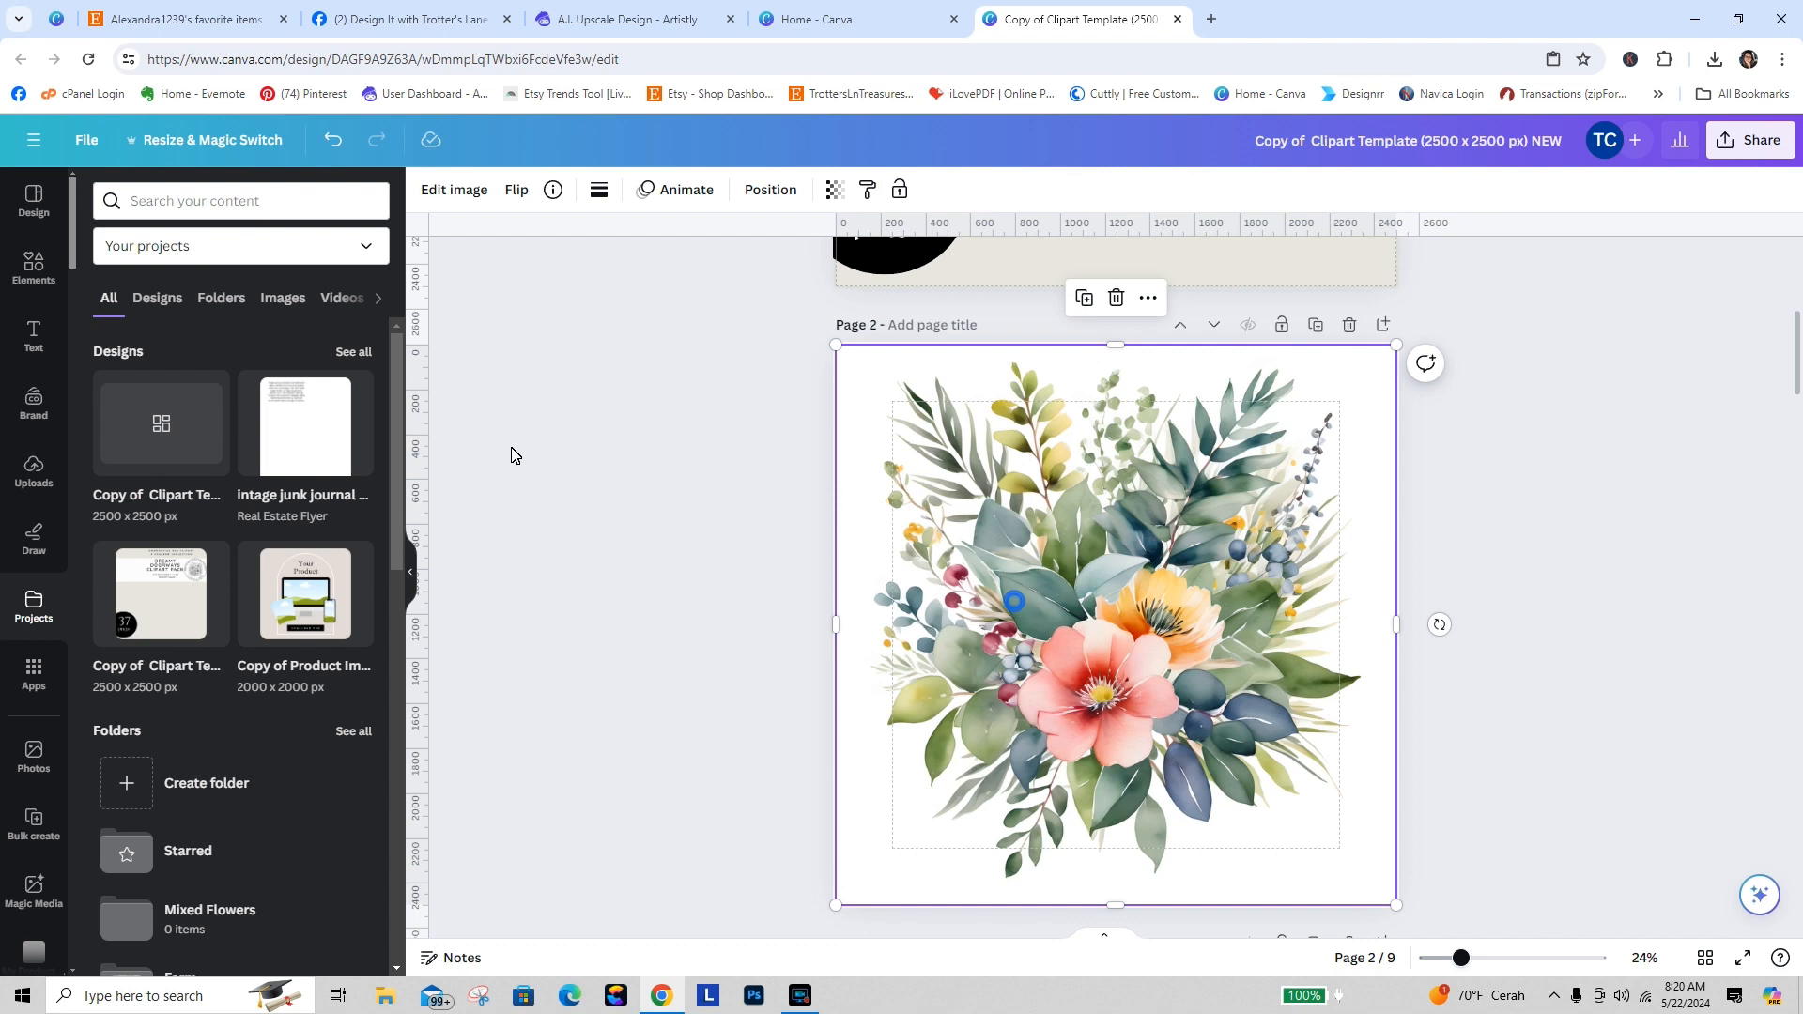
left_click(452, 190)
left_click(363, 542)
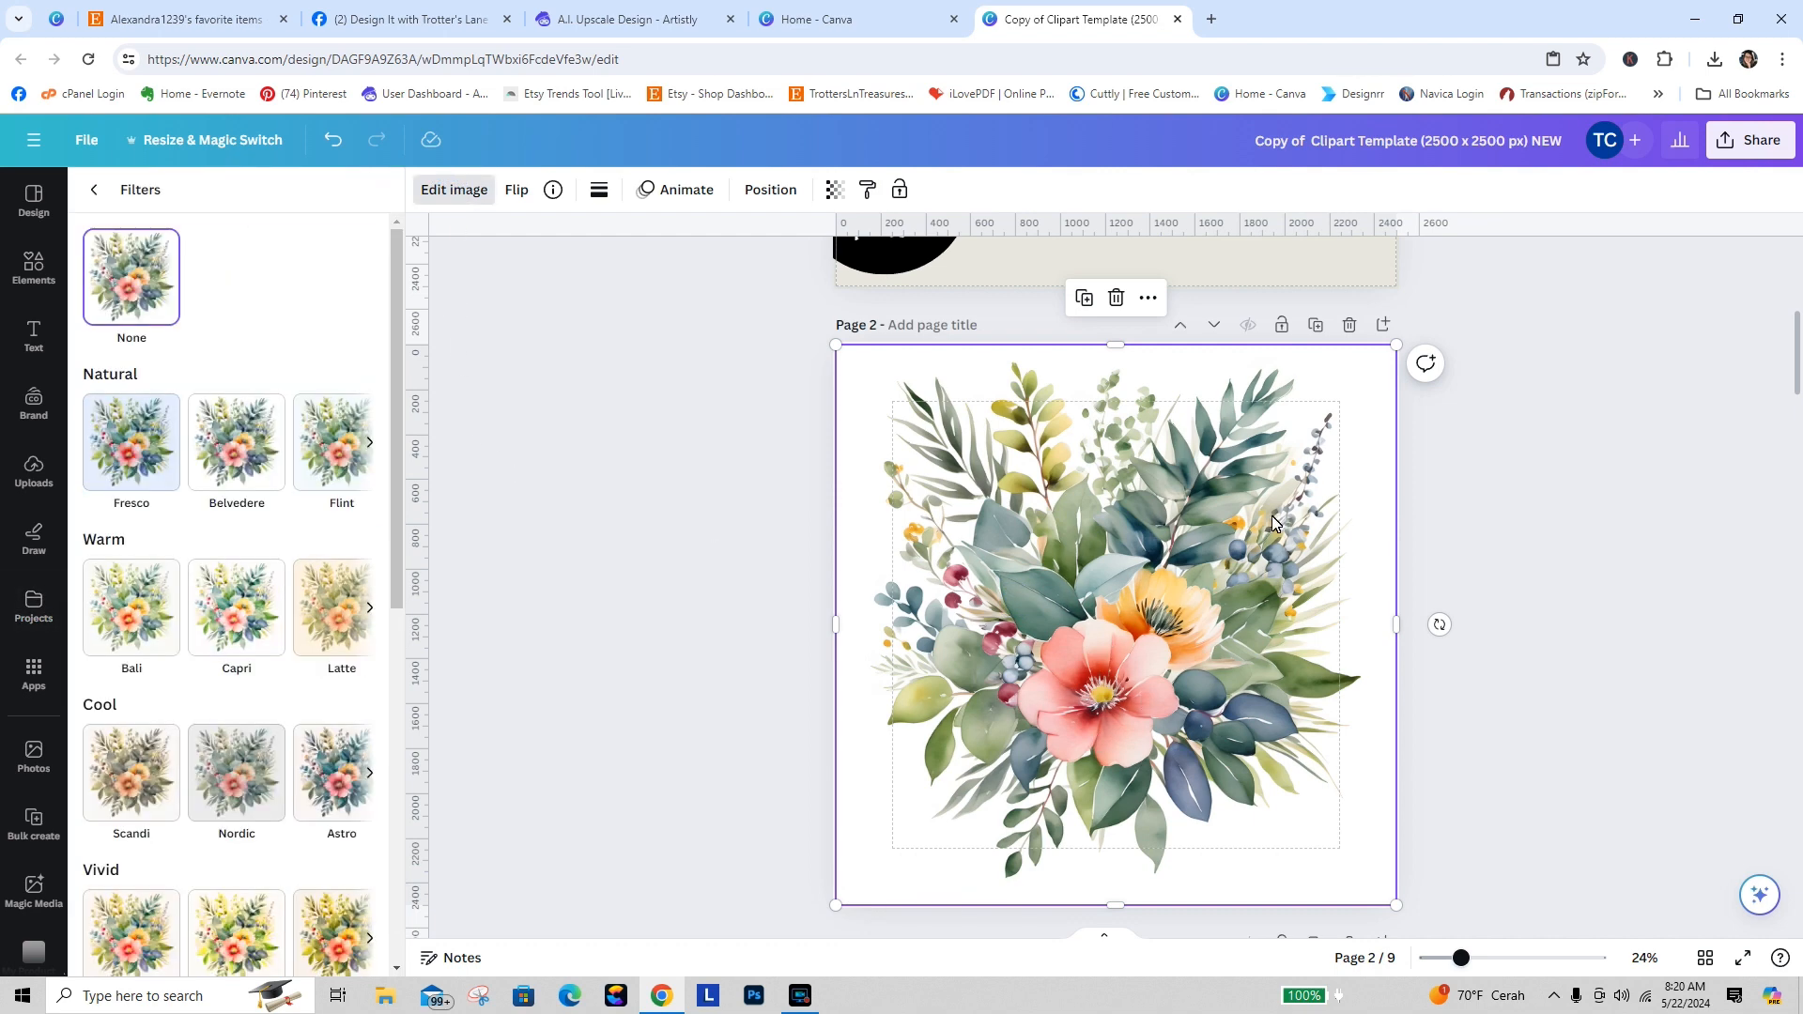
left_click(1314, 325)
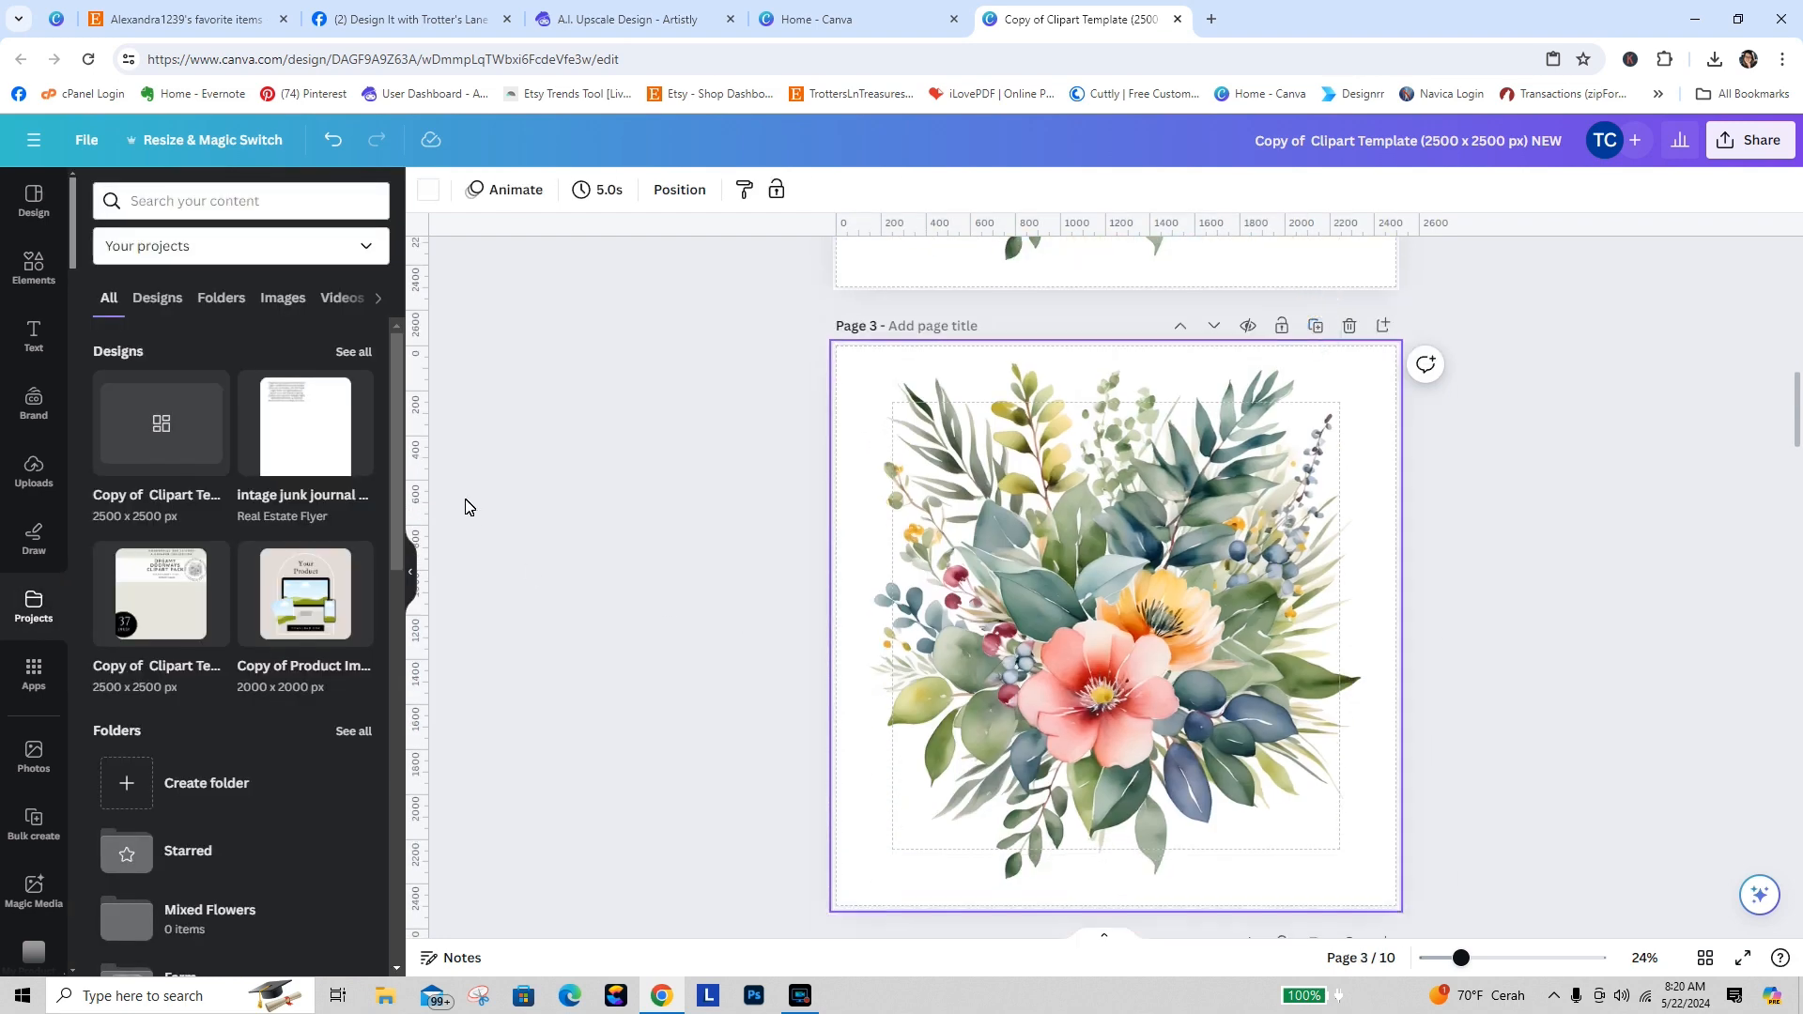
Step: Apply the Amethyst Color Pop filter to the floral bouquet on the duplicated page 3
left_click(995, 533)
left_click(470, 191)
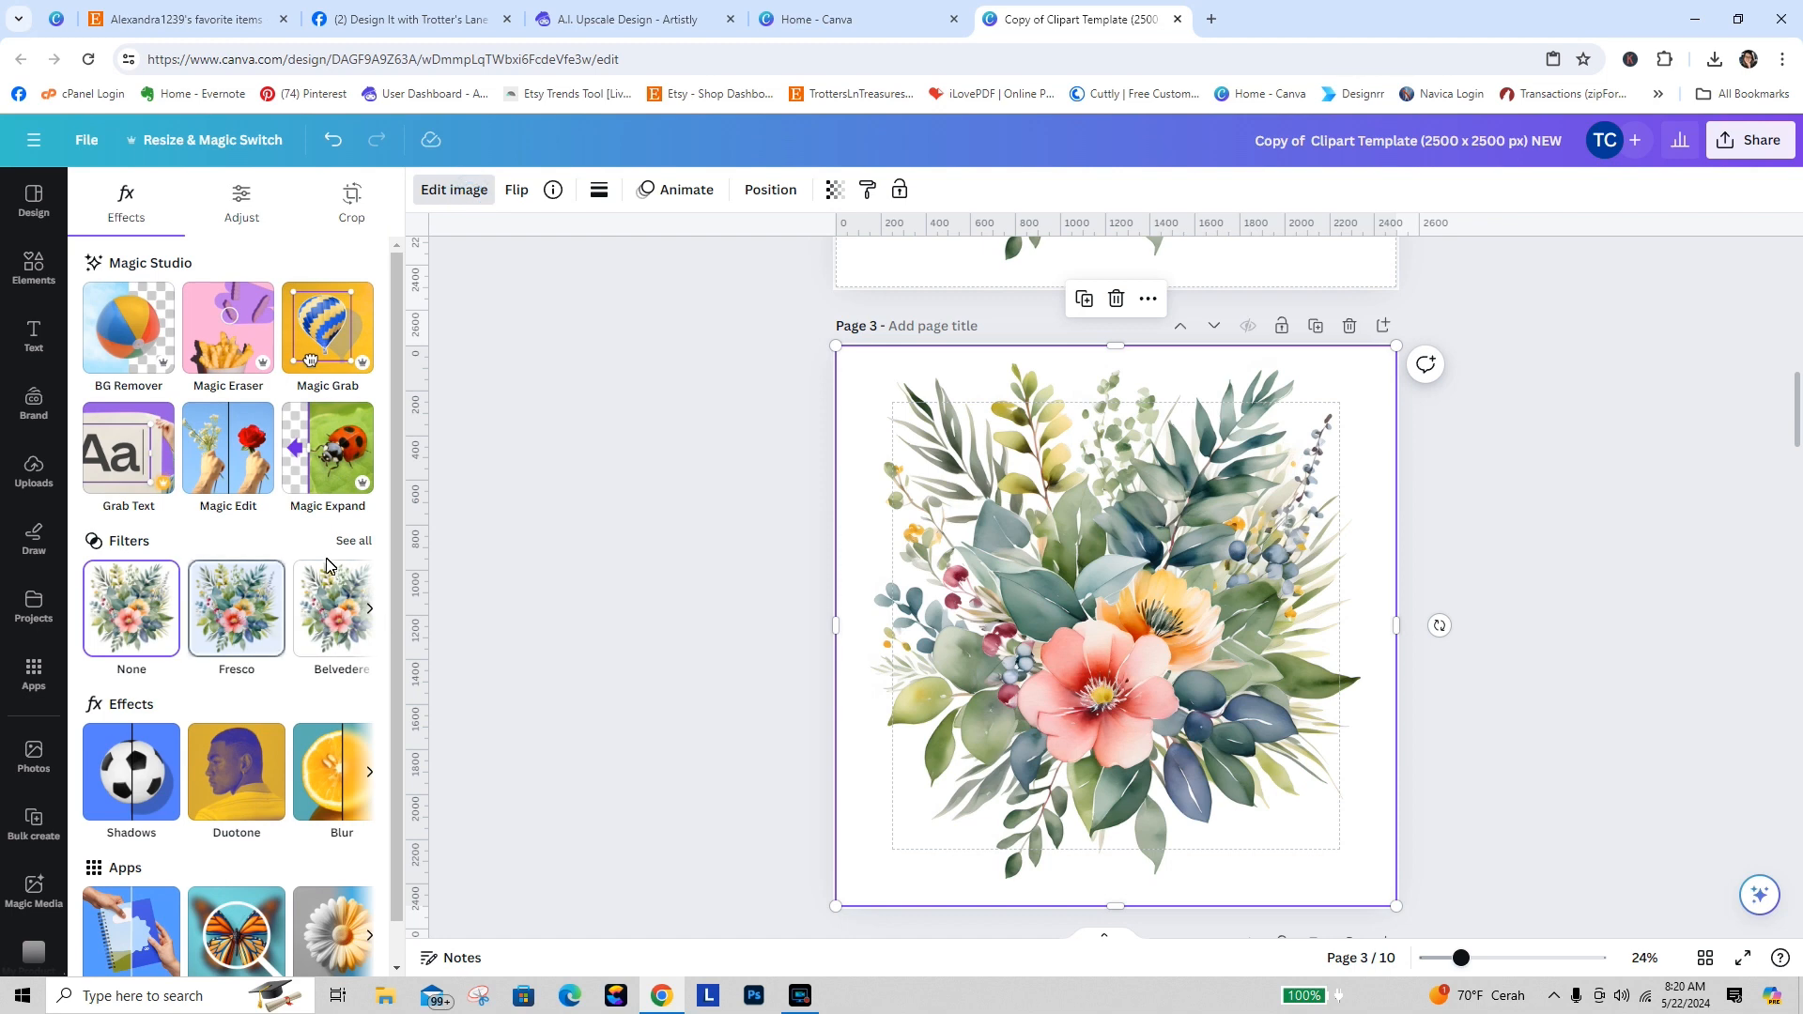
left_click(352, 542)
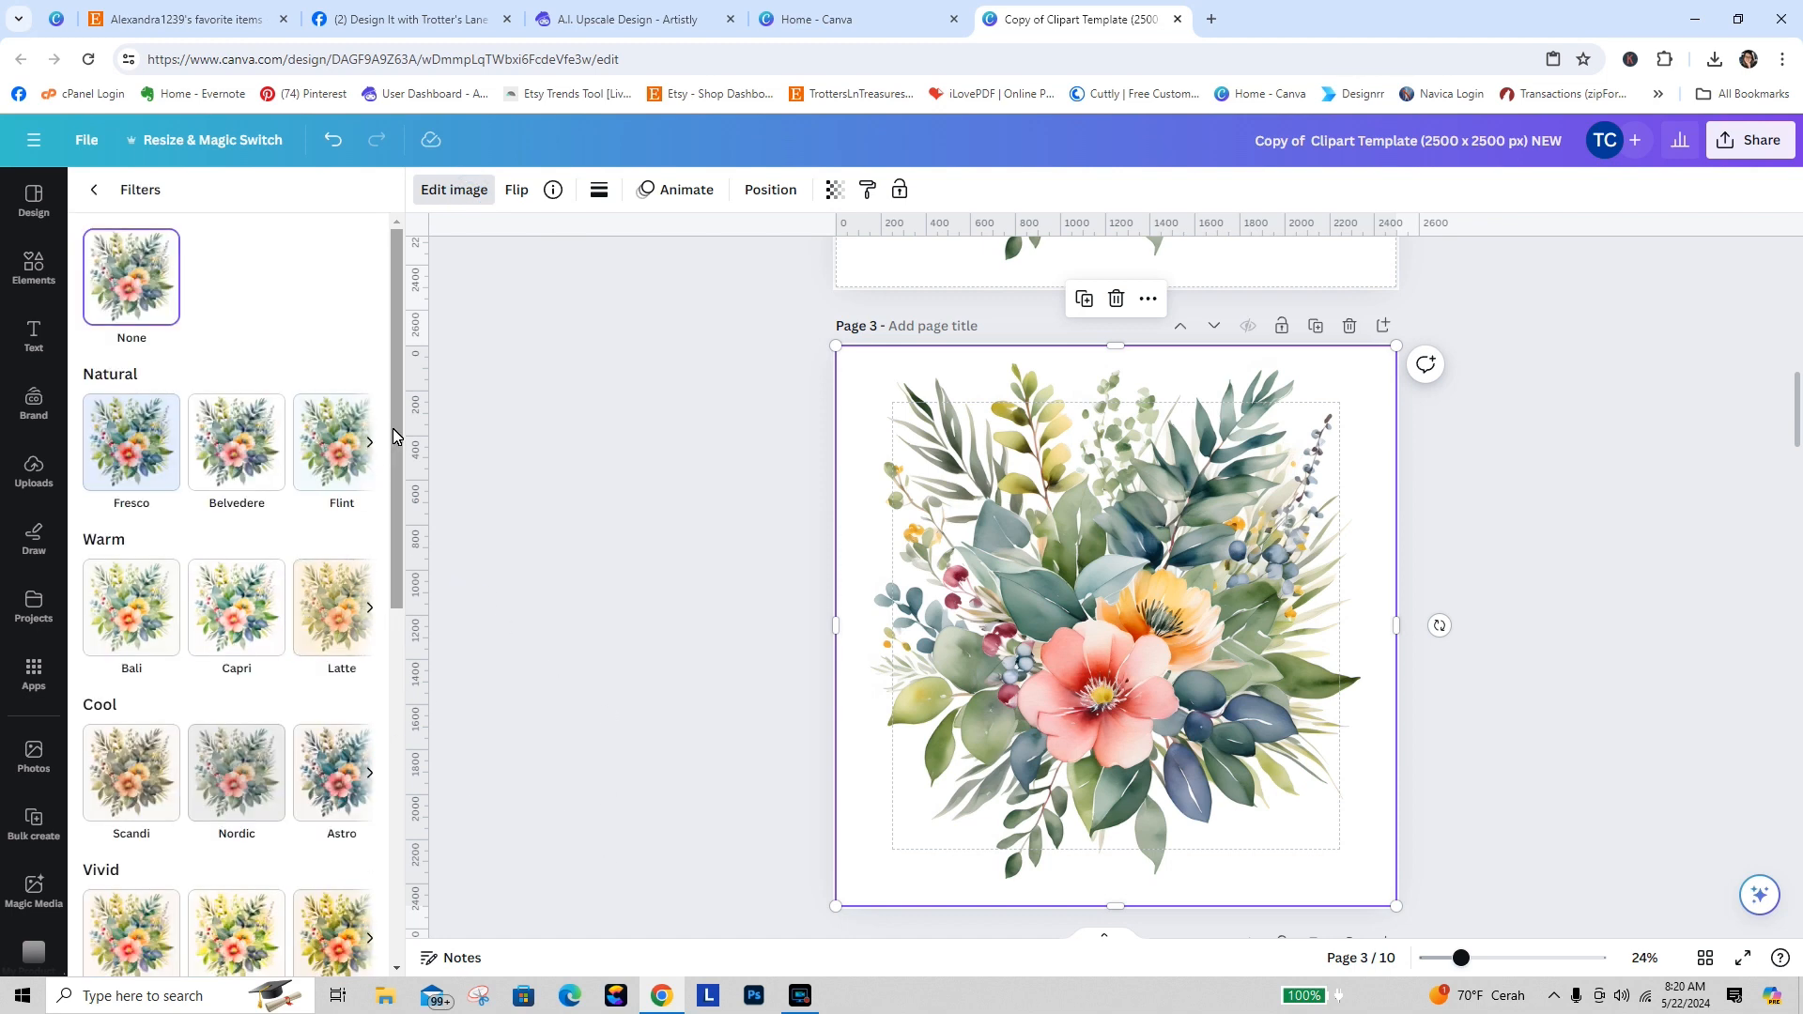
left_click_drag(392, 428, 471, 831)
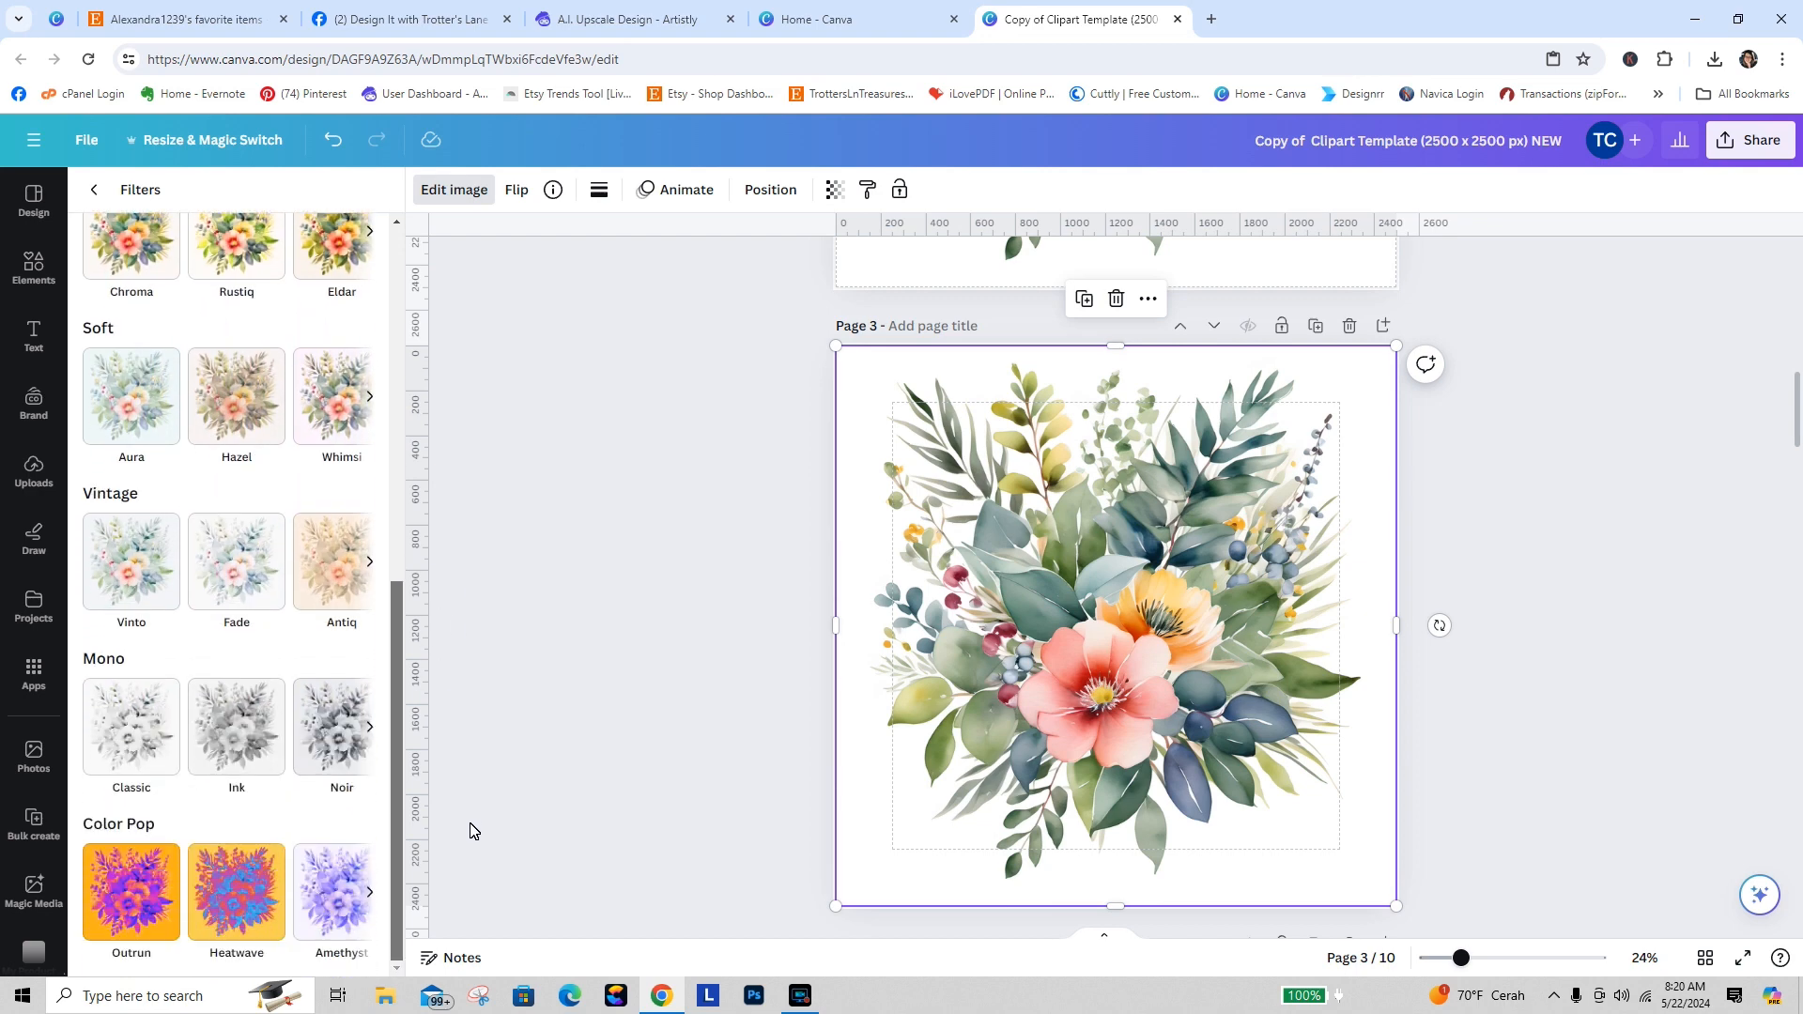
left_click(341, 896)
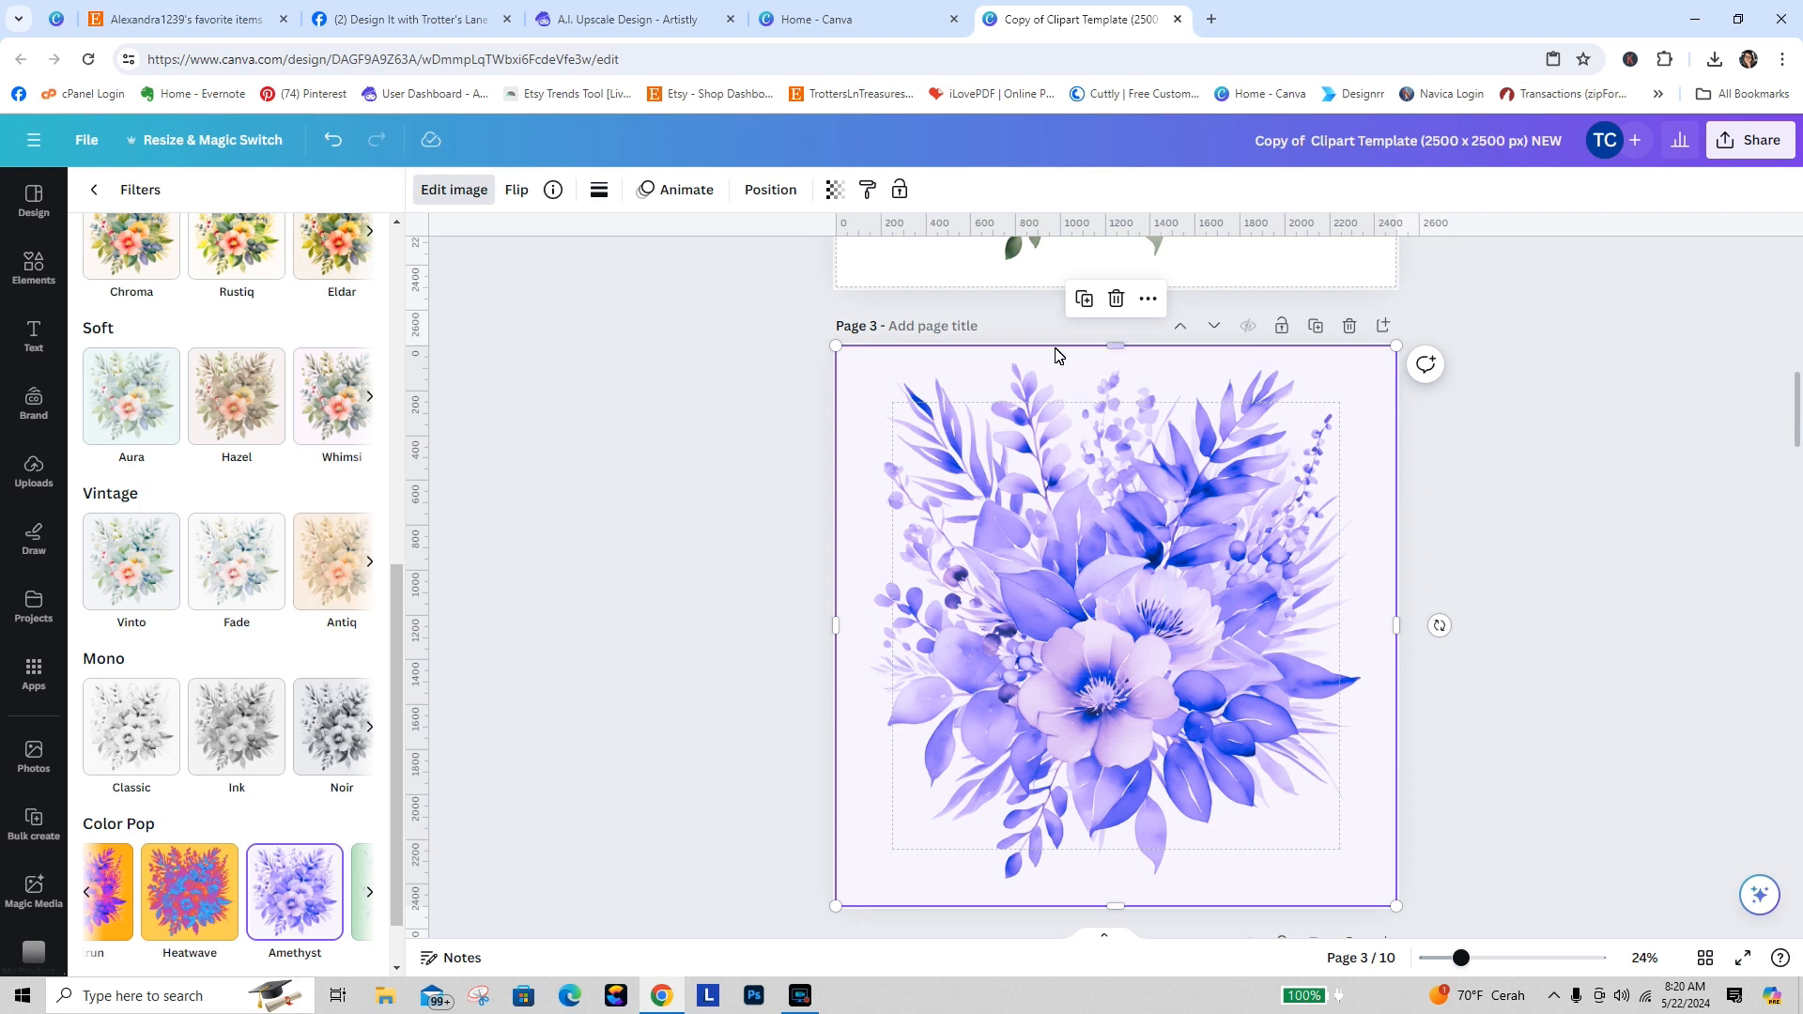
Step: Shrink the purple bouquet on page 3 to about 1000 px square and place it near the page's upper-left corner
left_click_drag(835, 345, 1039, 552)
left_click_drag(1242, 744, 1059, 537)
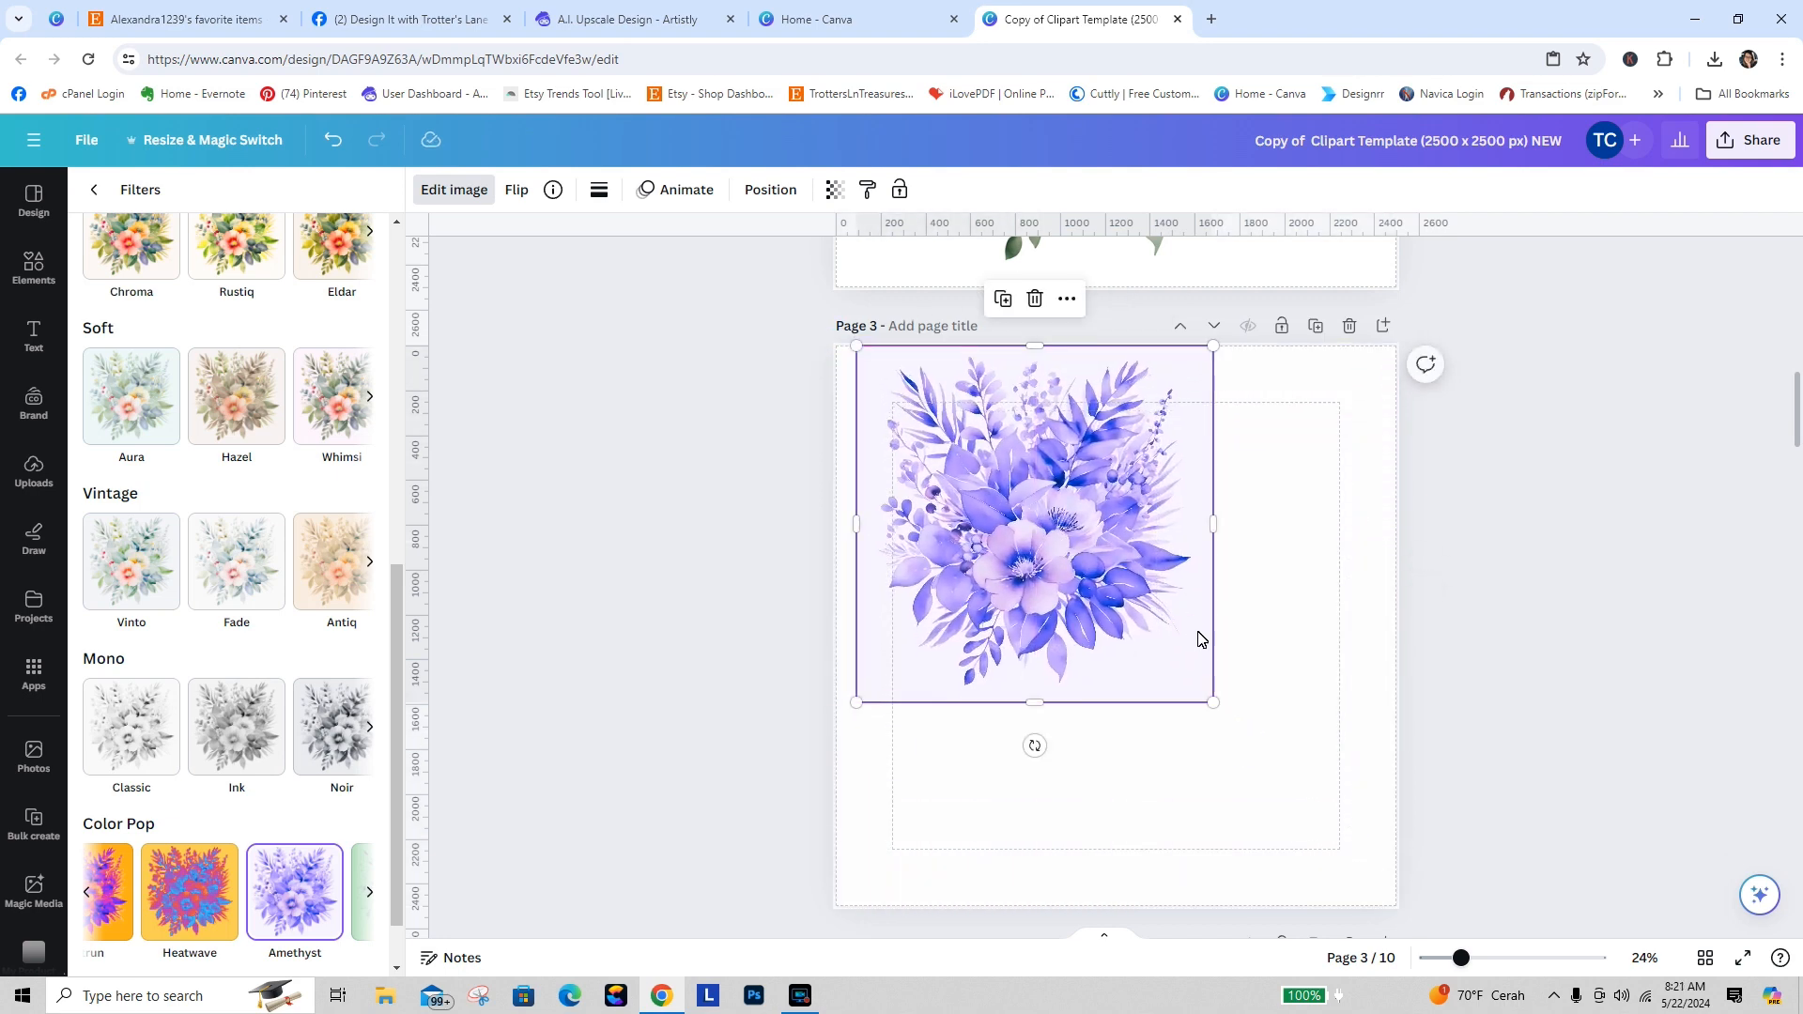
left_click_drag(1216, 702, 1077, 566)
left_click(1095, 652)
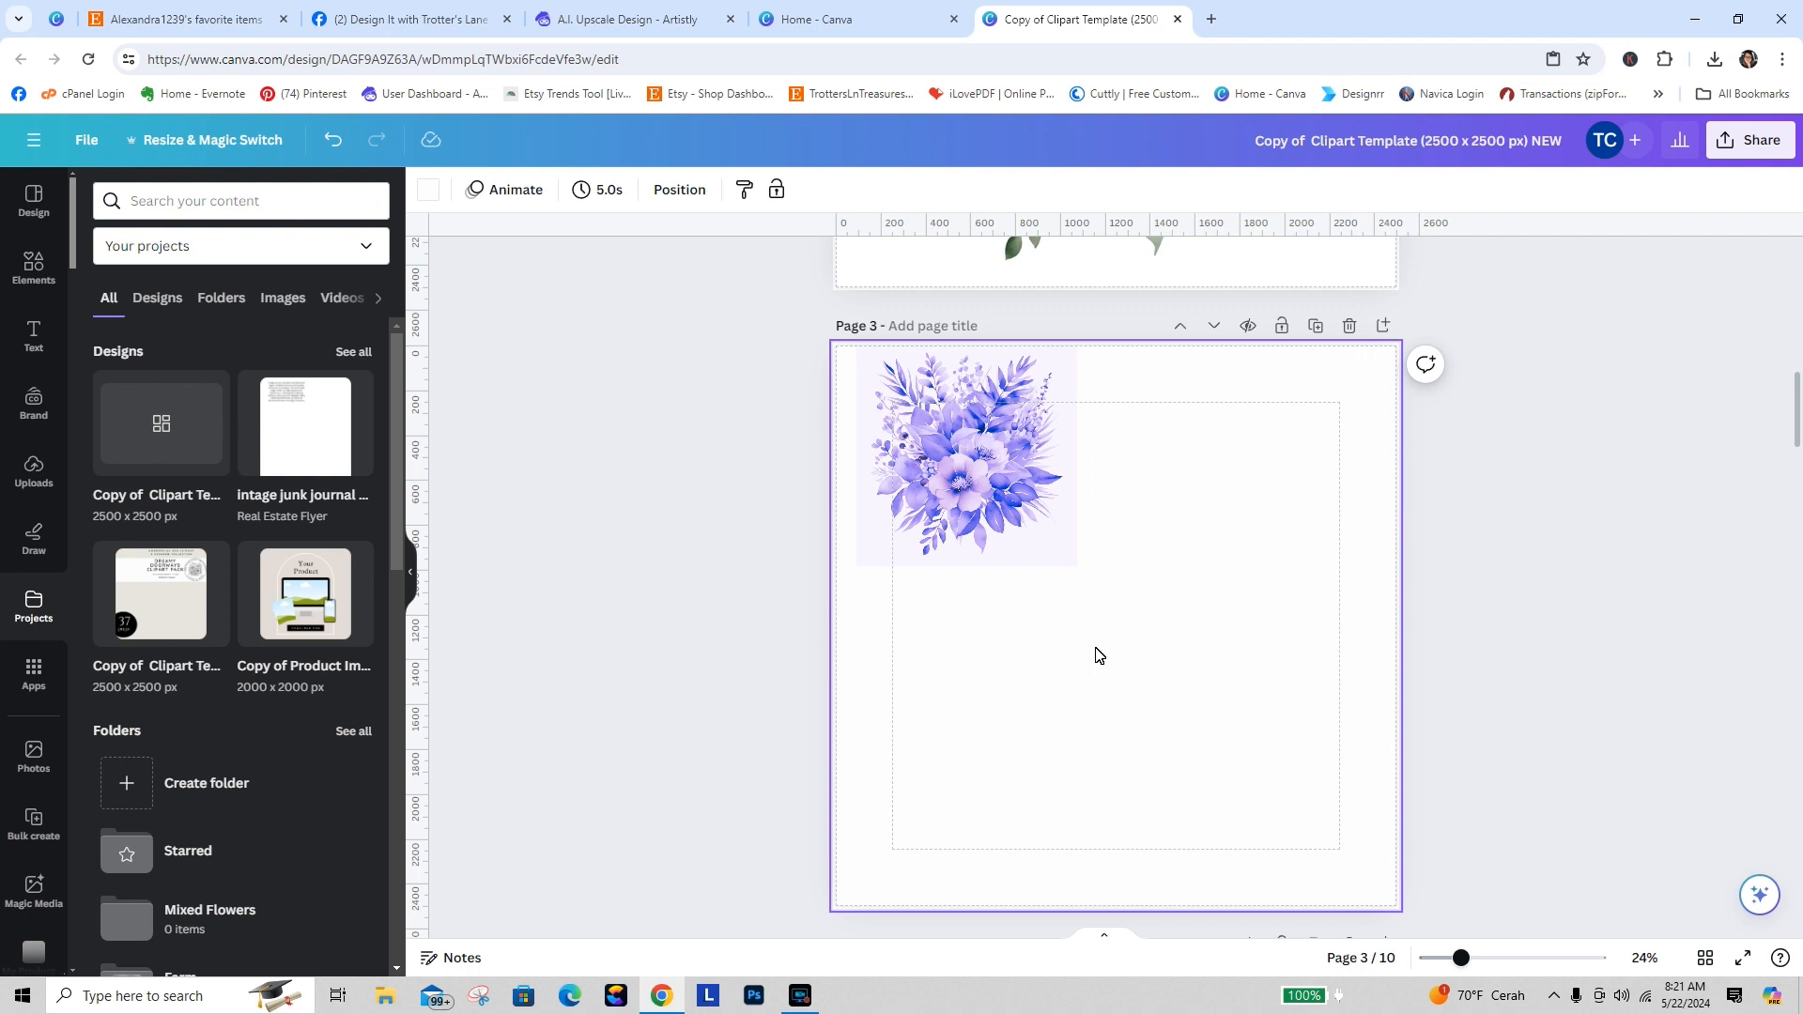
Step: Remove the purple bouquet's background and shift the image slightly down and inward from the page's upper-left corner
left_click(1017, 472)
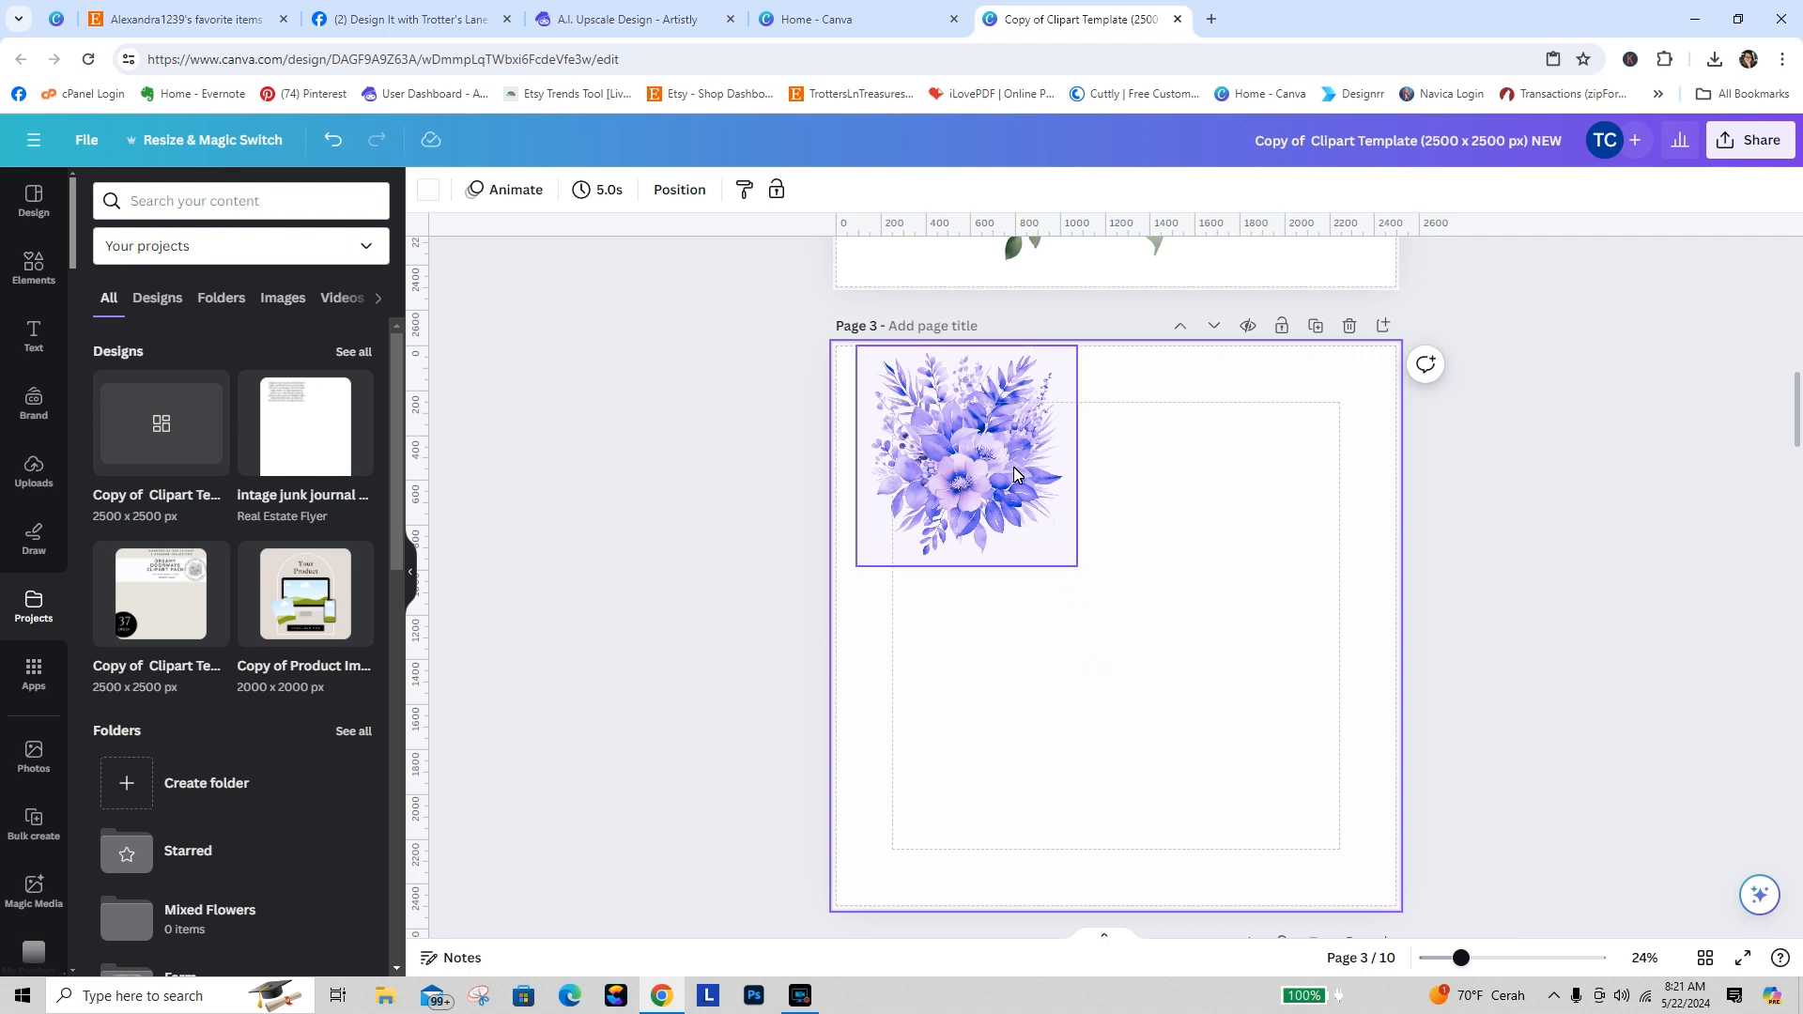
left_click(465, 190)
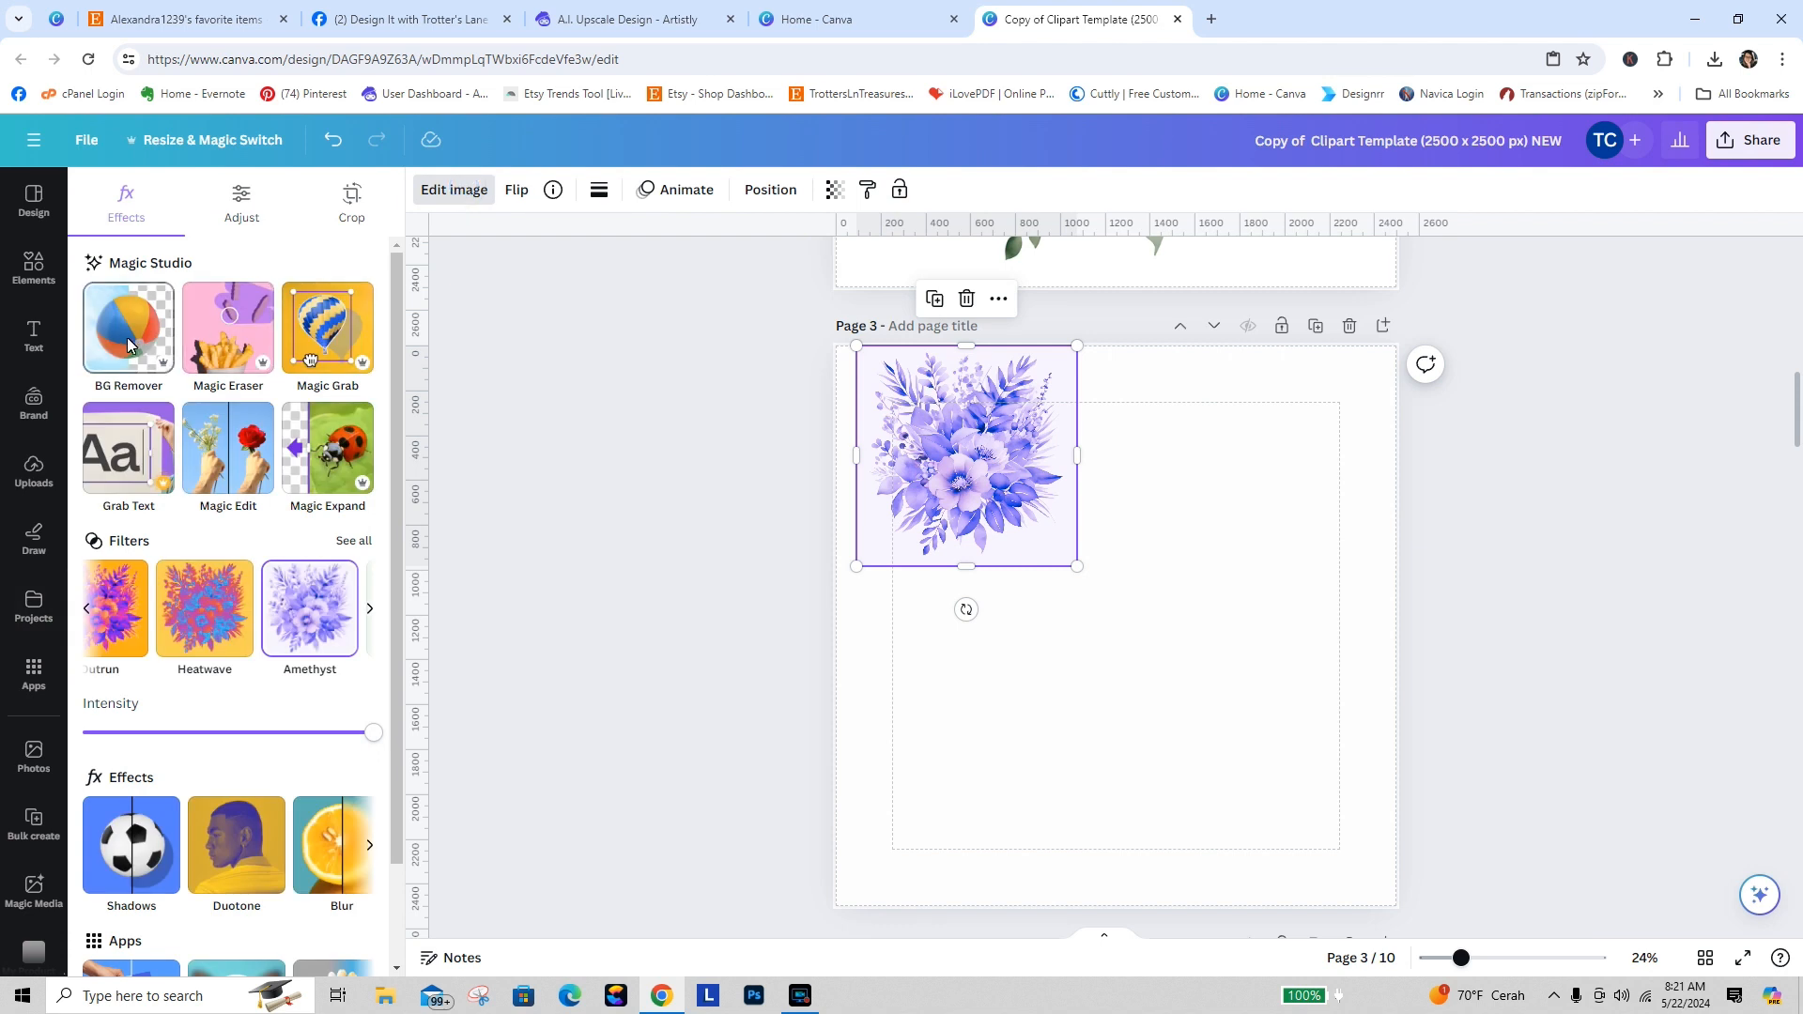
left_click(1109, 737)
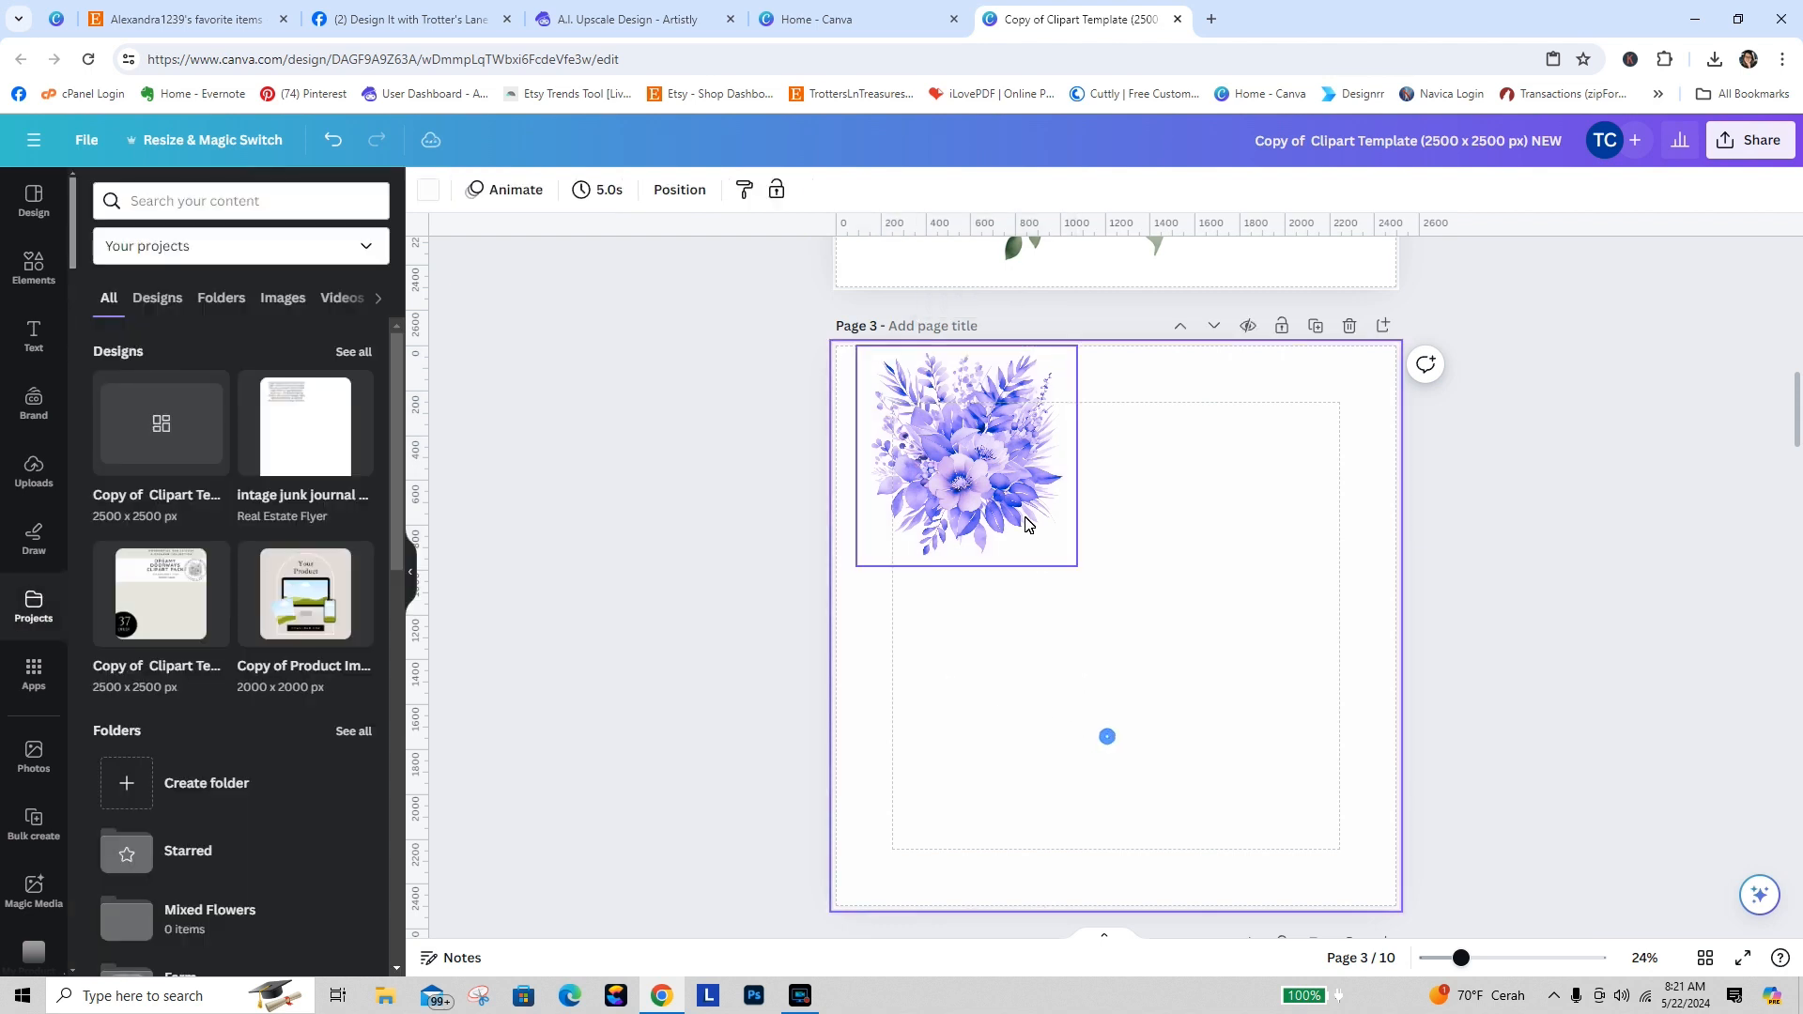
left_click(995, 486)
left_click_drag(994, 487, 1007, 525)
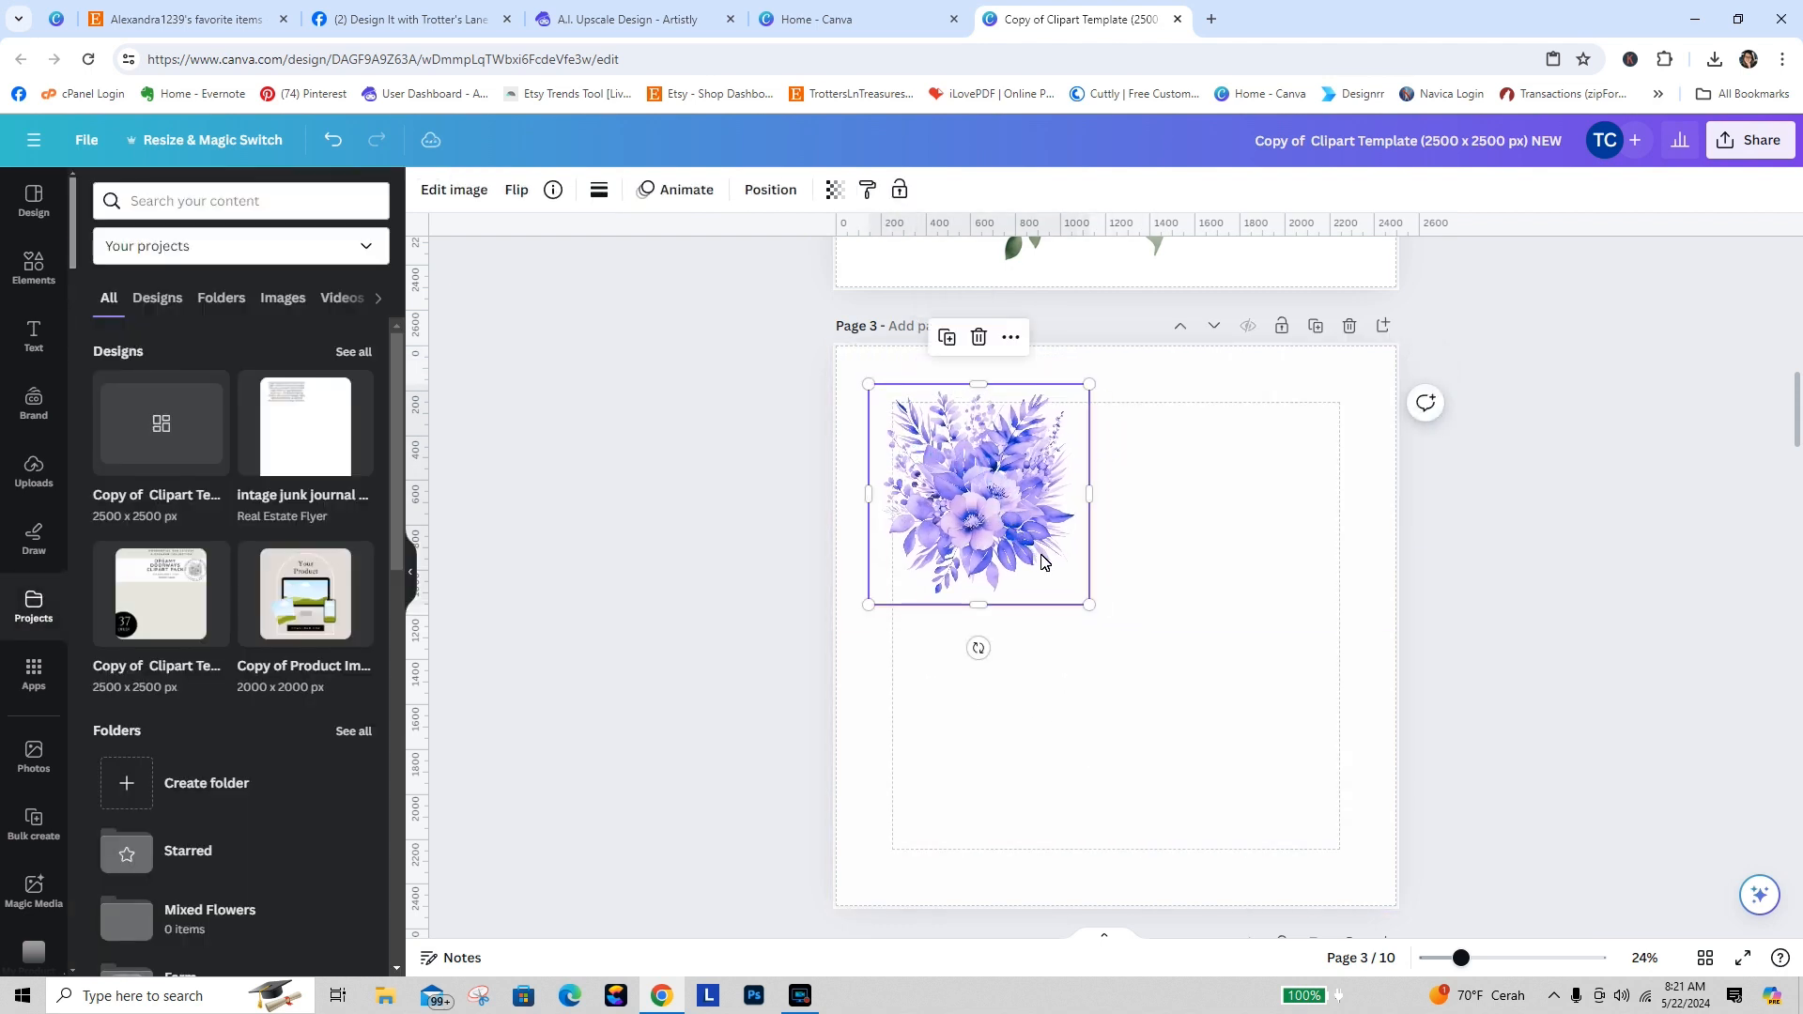
left_click(1106, 674)
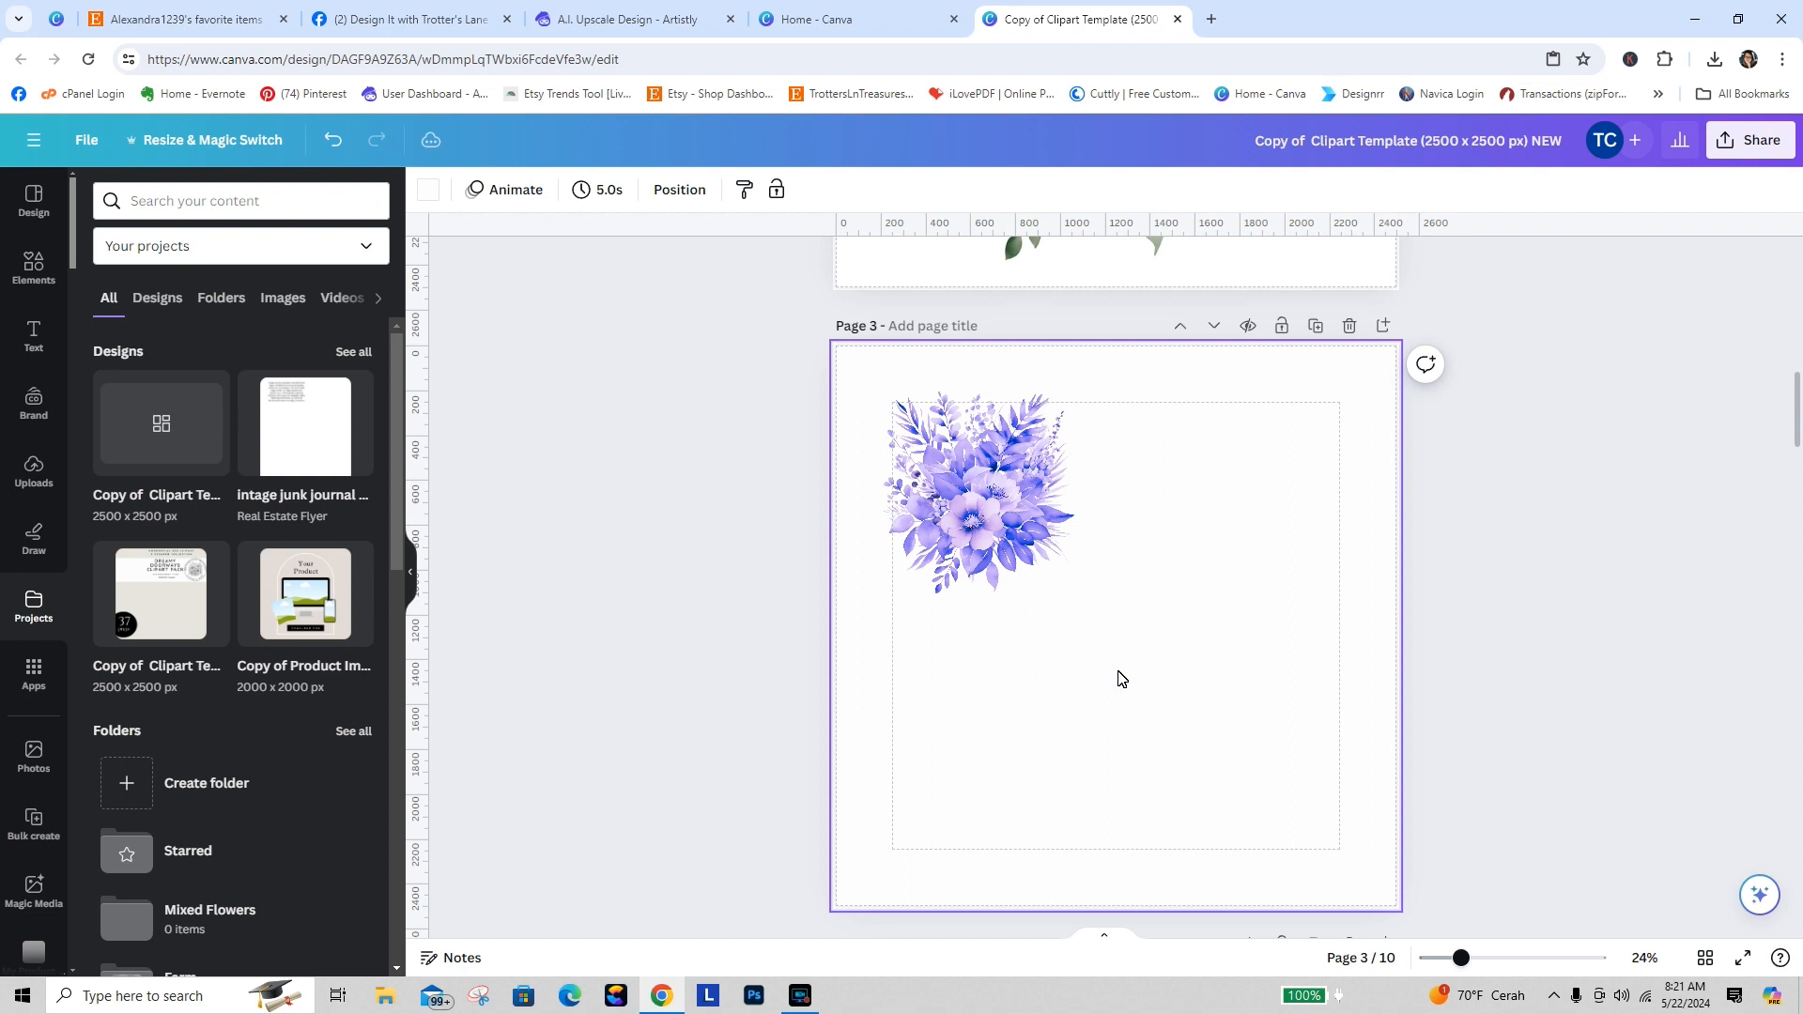